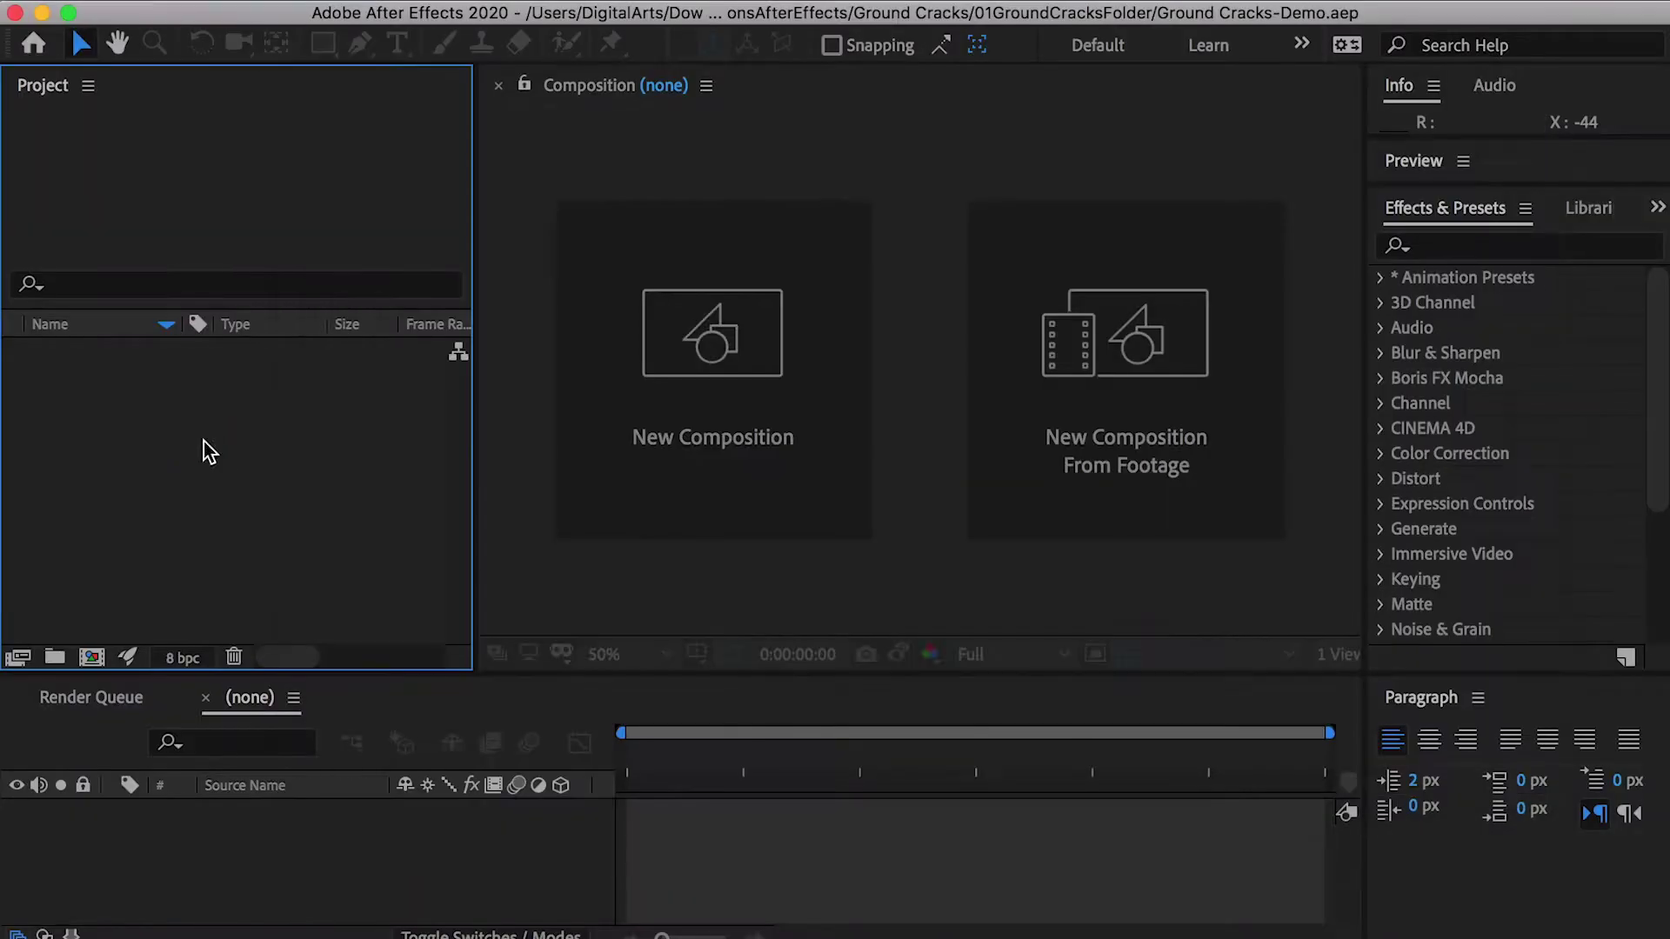
Import the BG.mp4 footage and create a composition from it
drag(201, 447, 197, 438)
drag(131, 587, 94, 663)
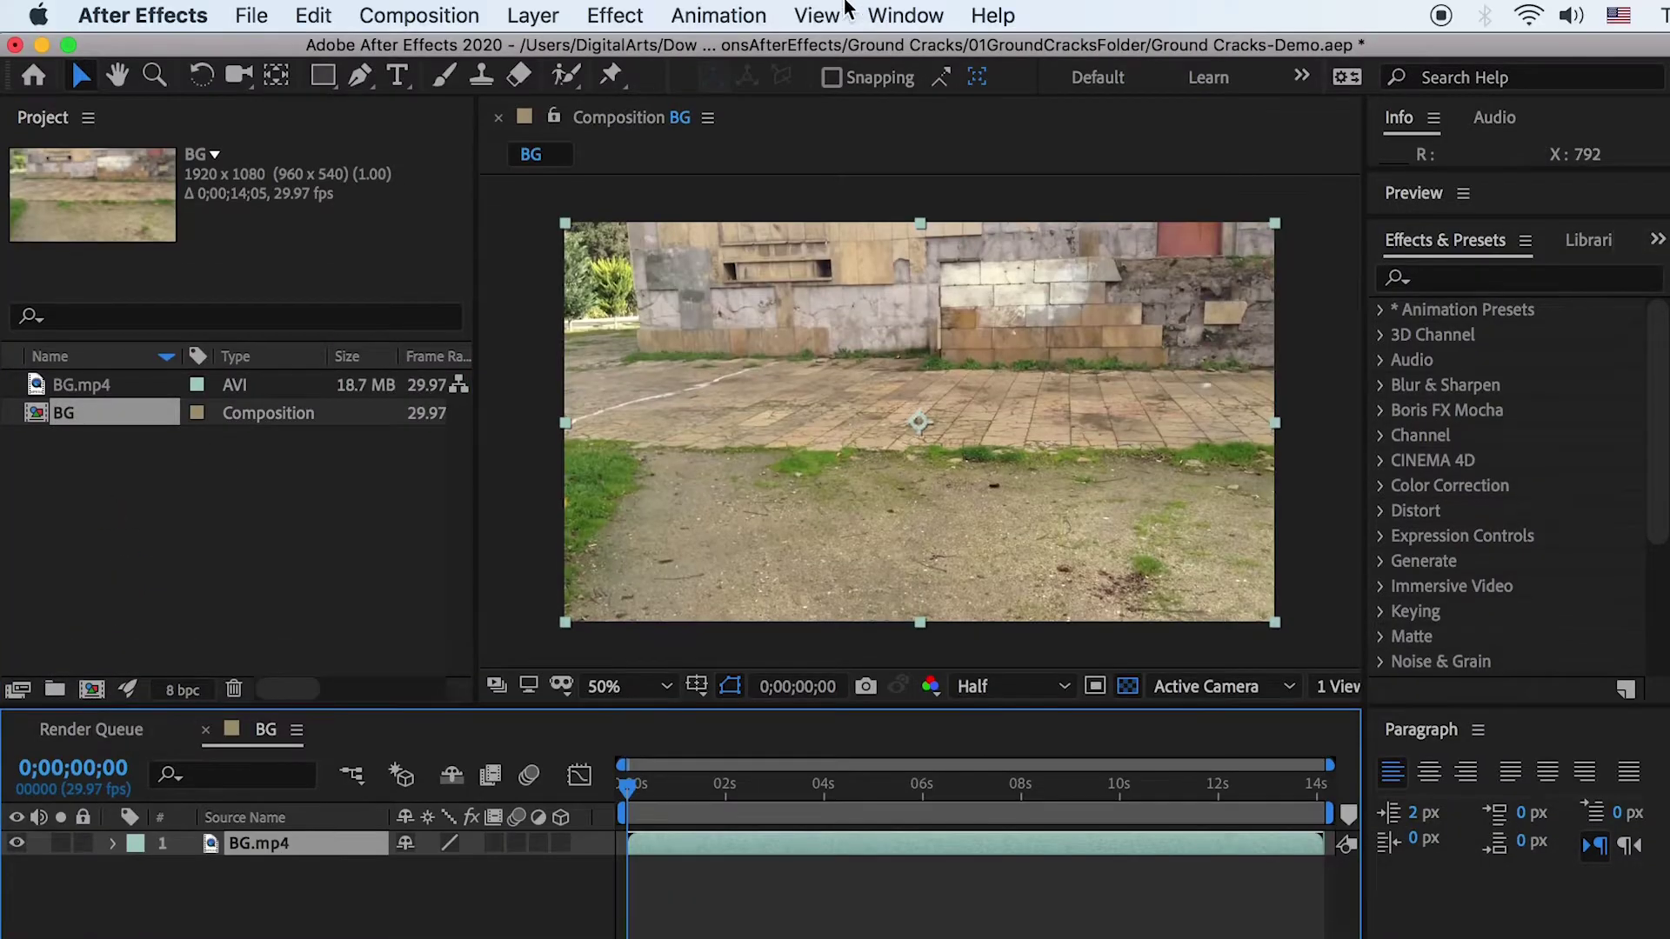
Run Track Camera on the BG.mp4 layer and create a camera from the solved track points
click(721, 15)
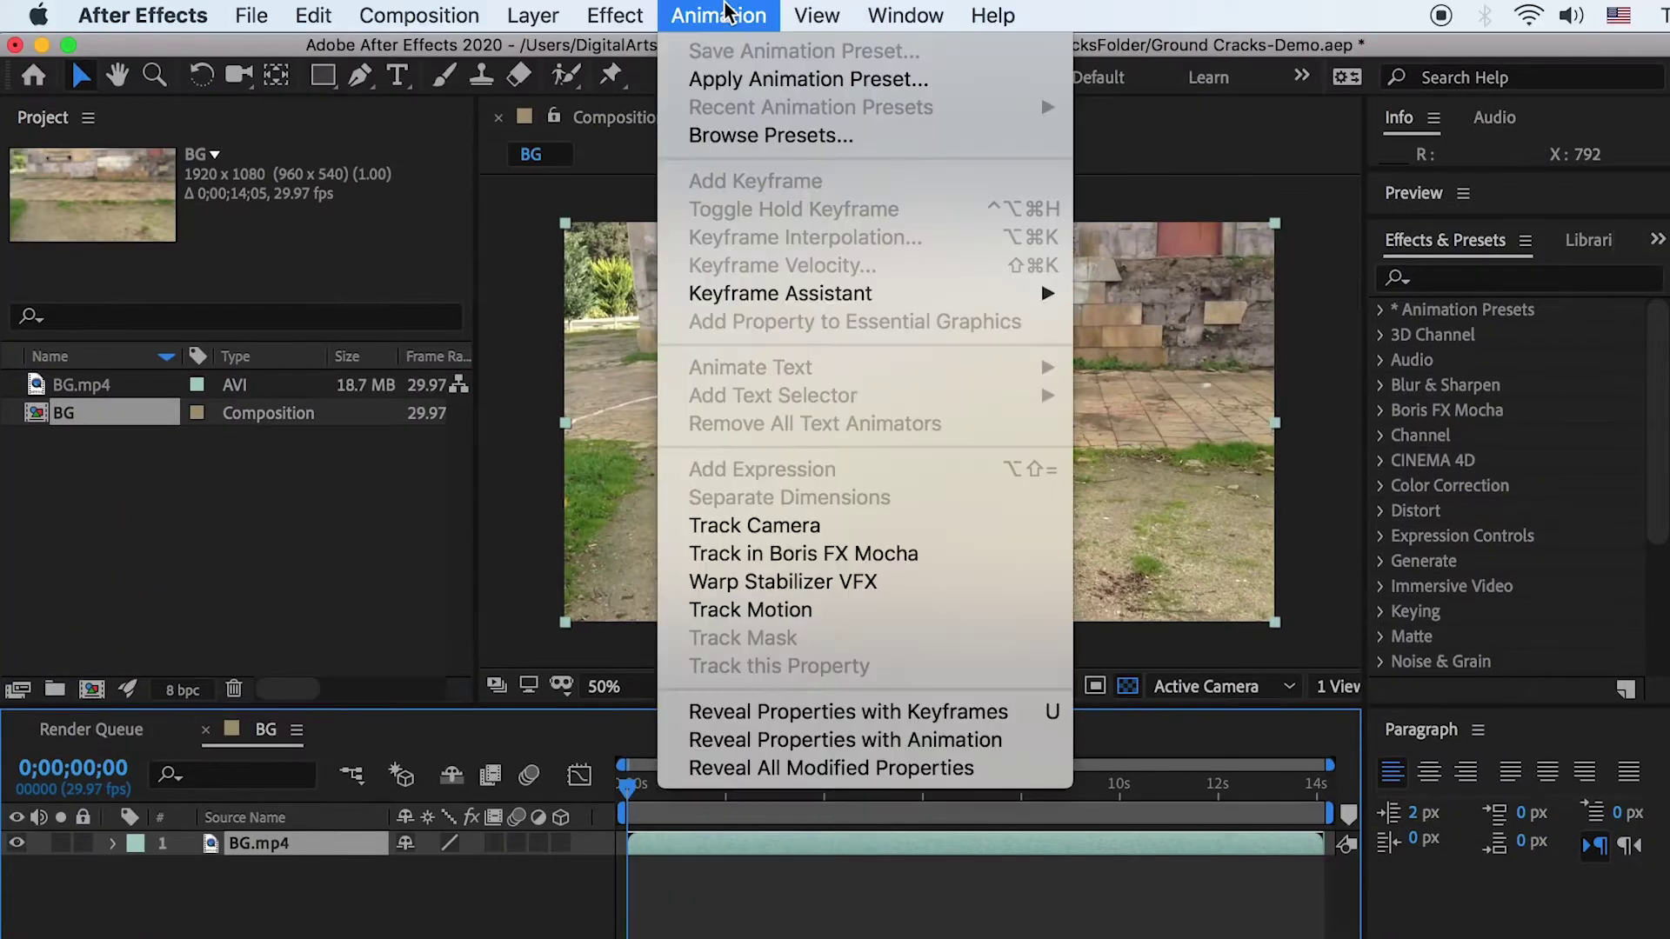
click(791, 521)
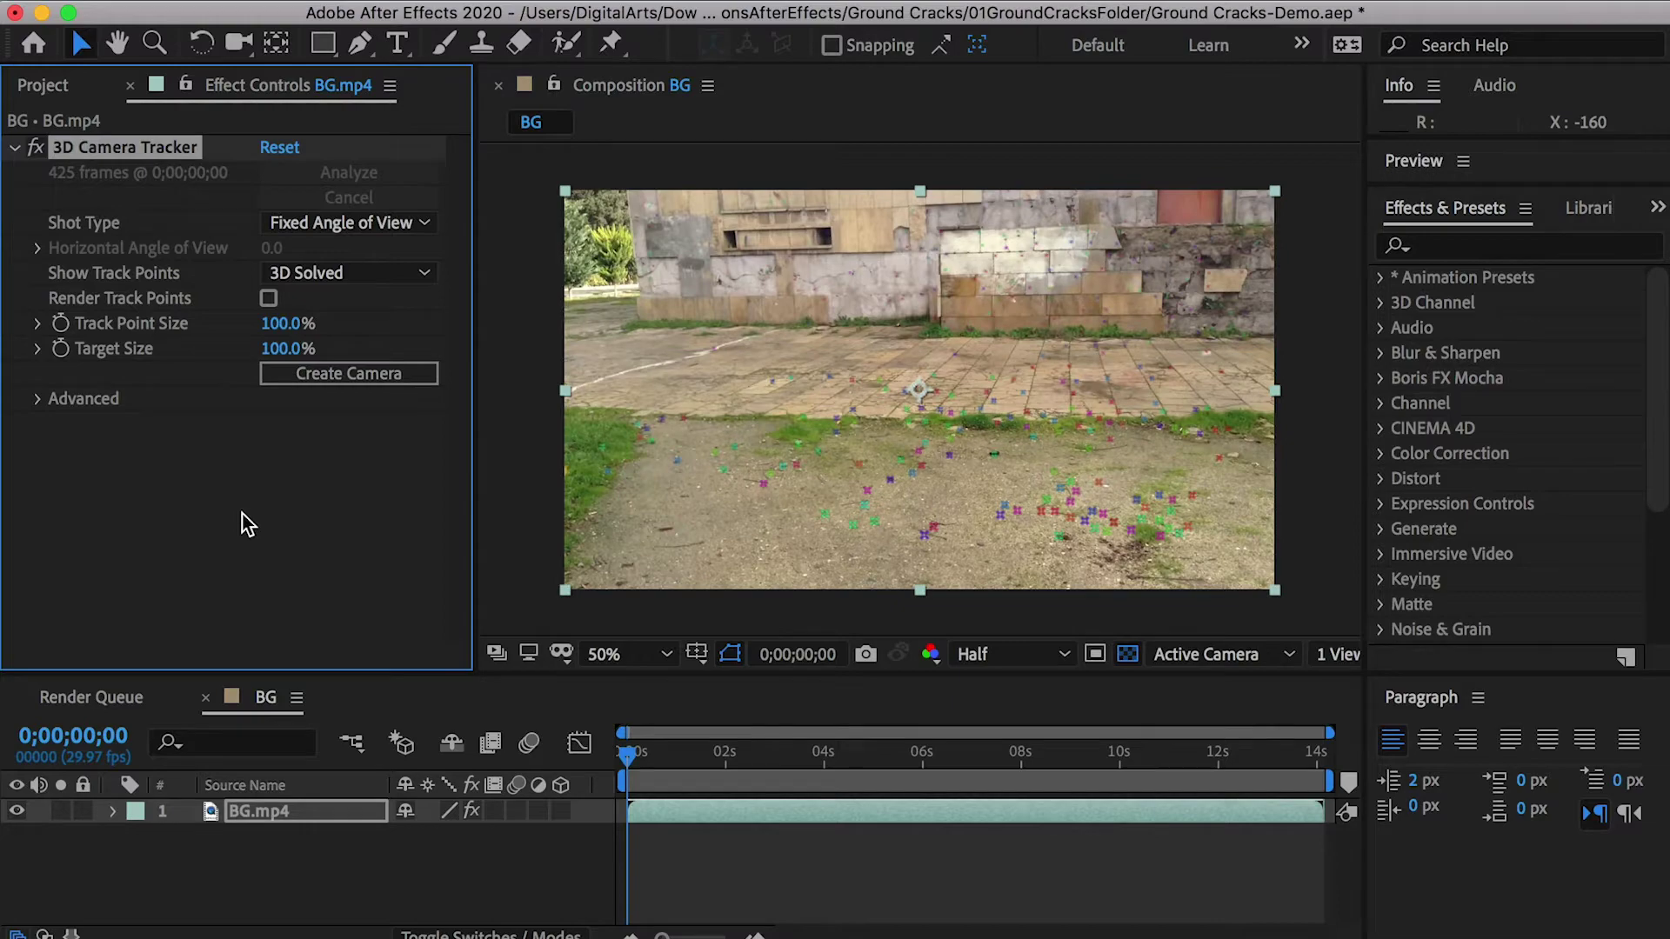
mouse_move(628, 753)
mouse_down()
mouse_move(1137, 748)
mouse_move(621, 753)
mouse_up()
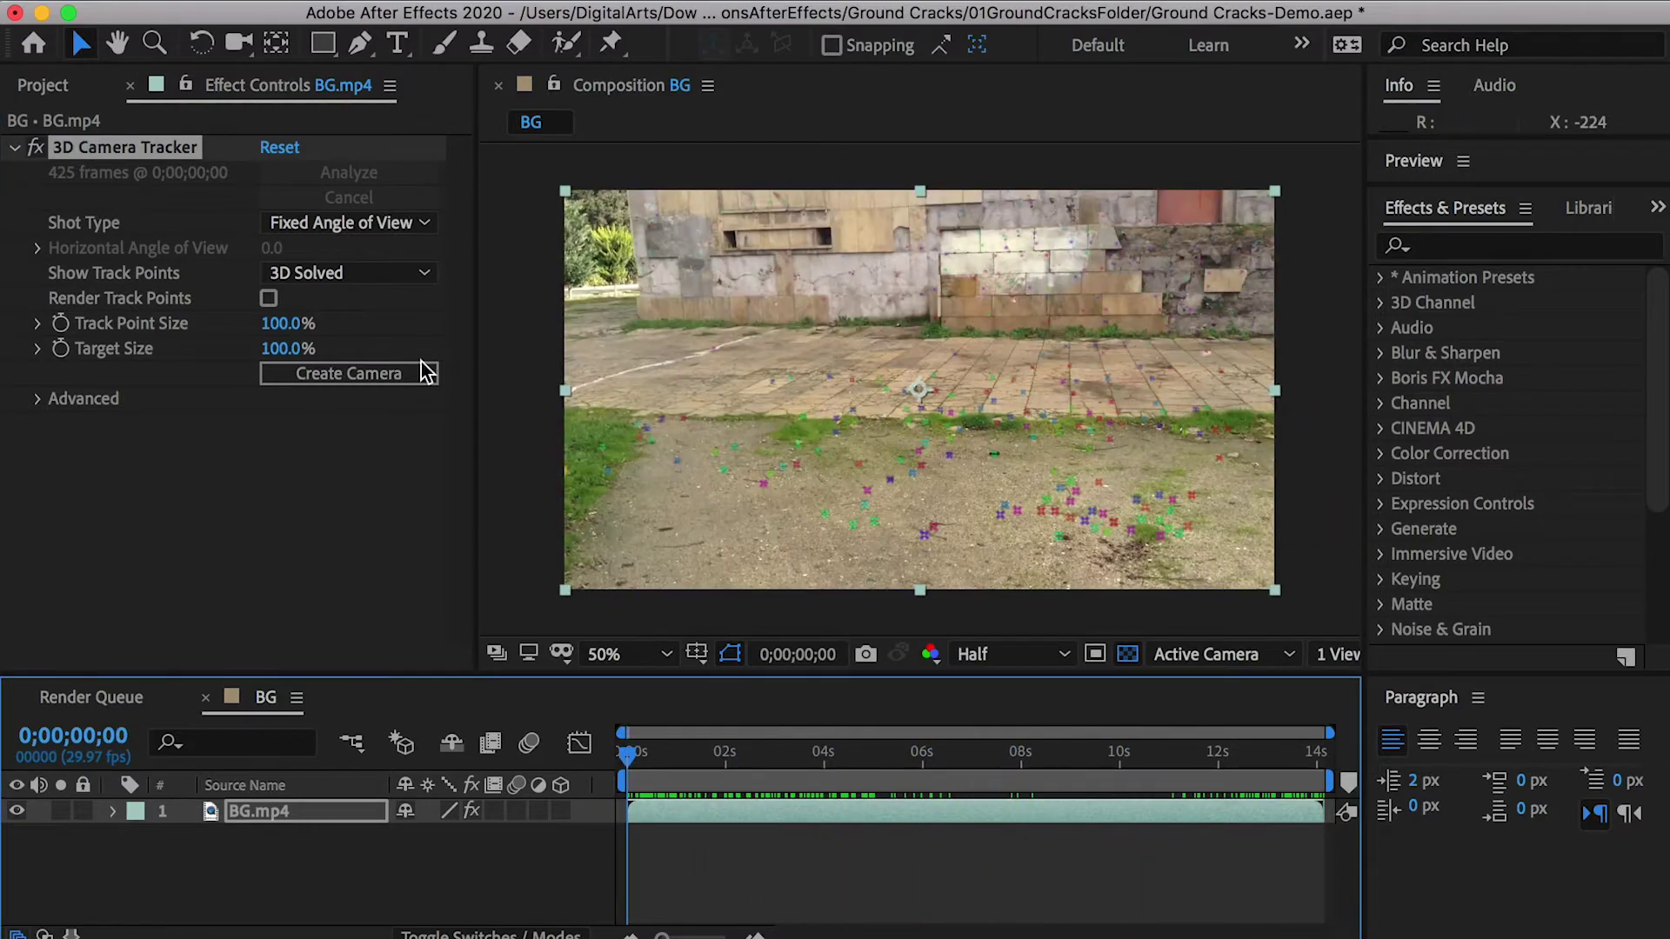
click(352, 376)
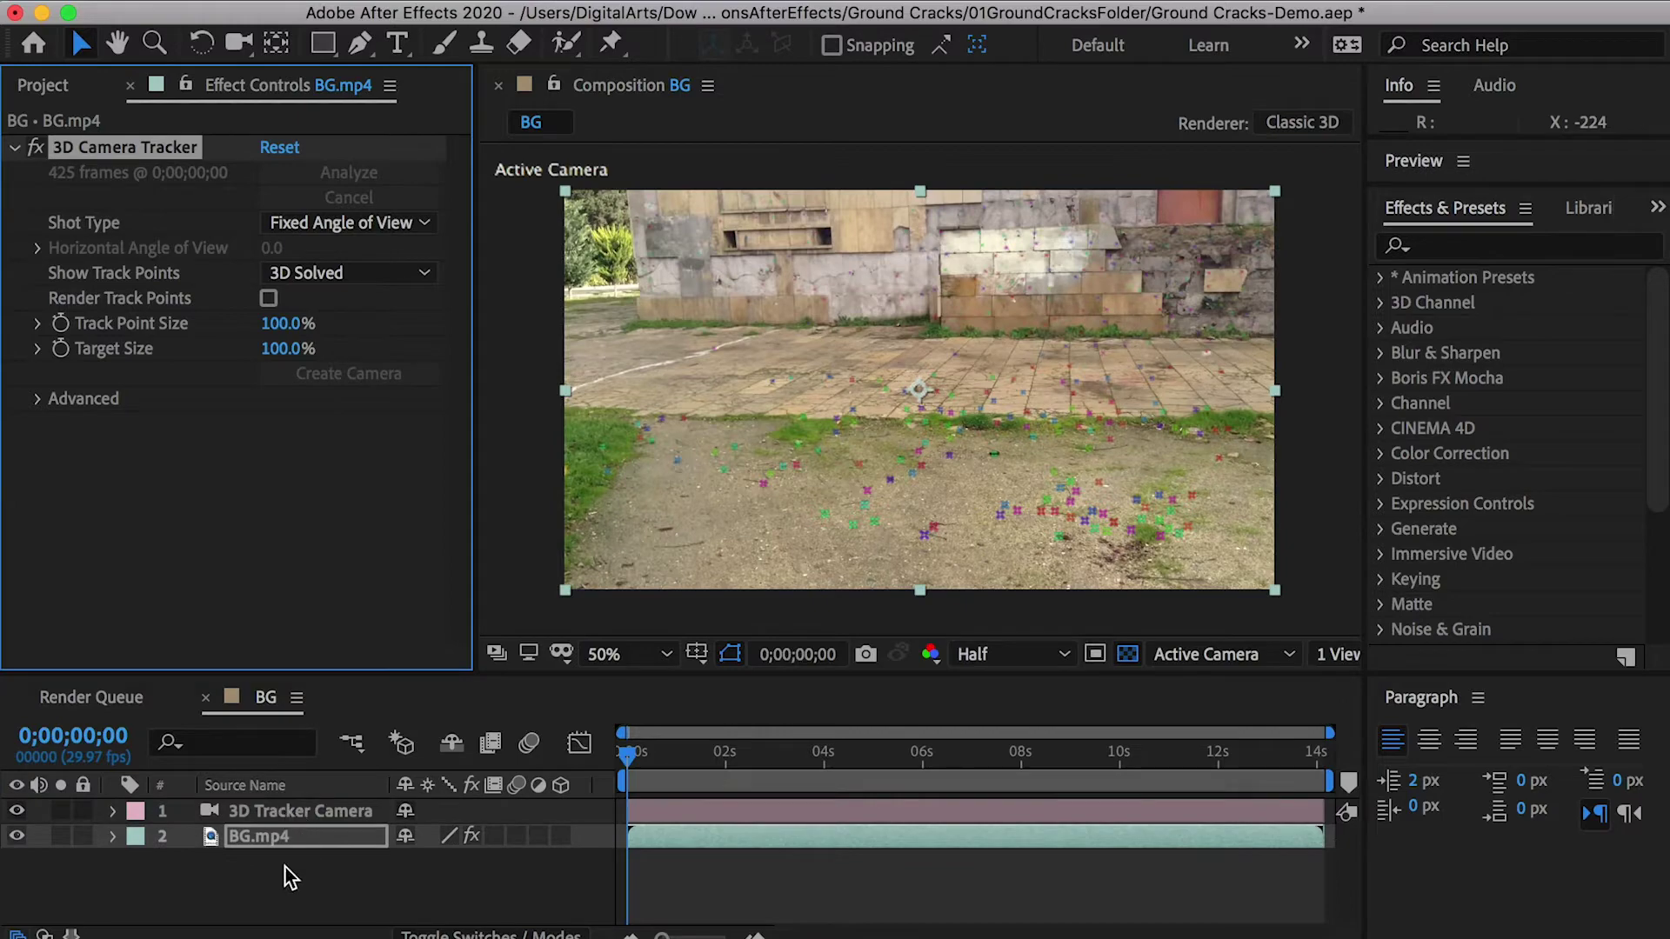
Create a solid from the track points on the paved ground at 0;00;03;06
drag(637, 762, 794, 751)
mouse_move(839, 390)
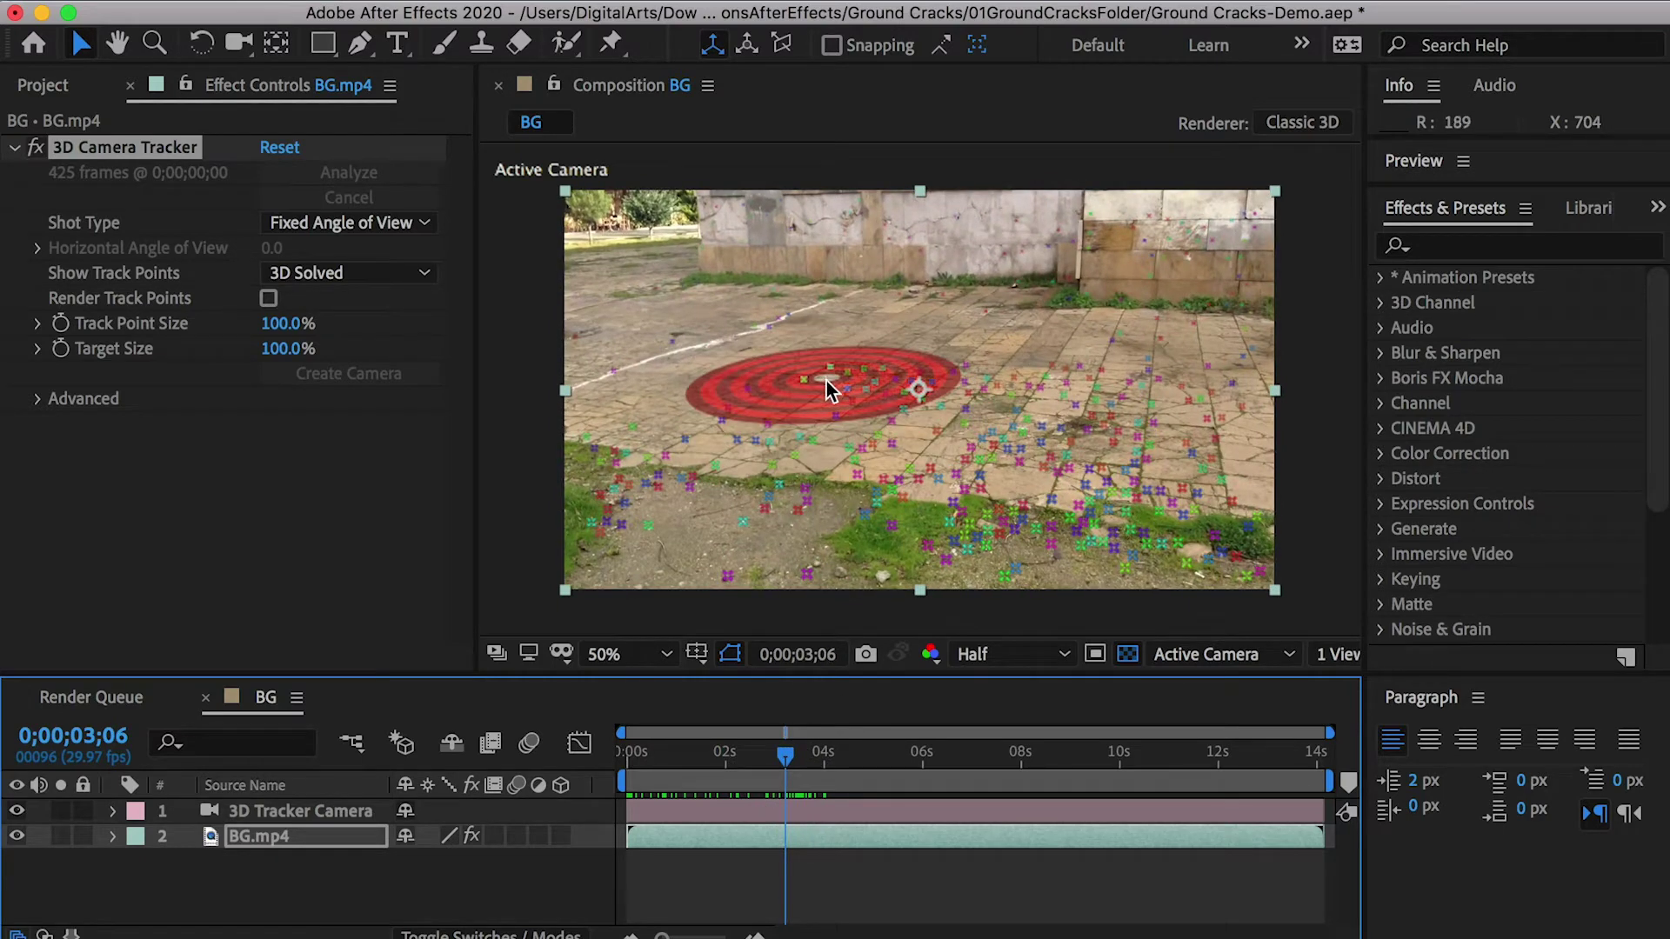
right_click(826, 381)
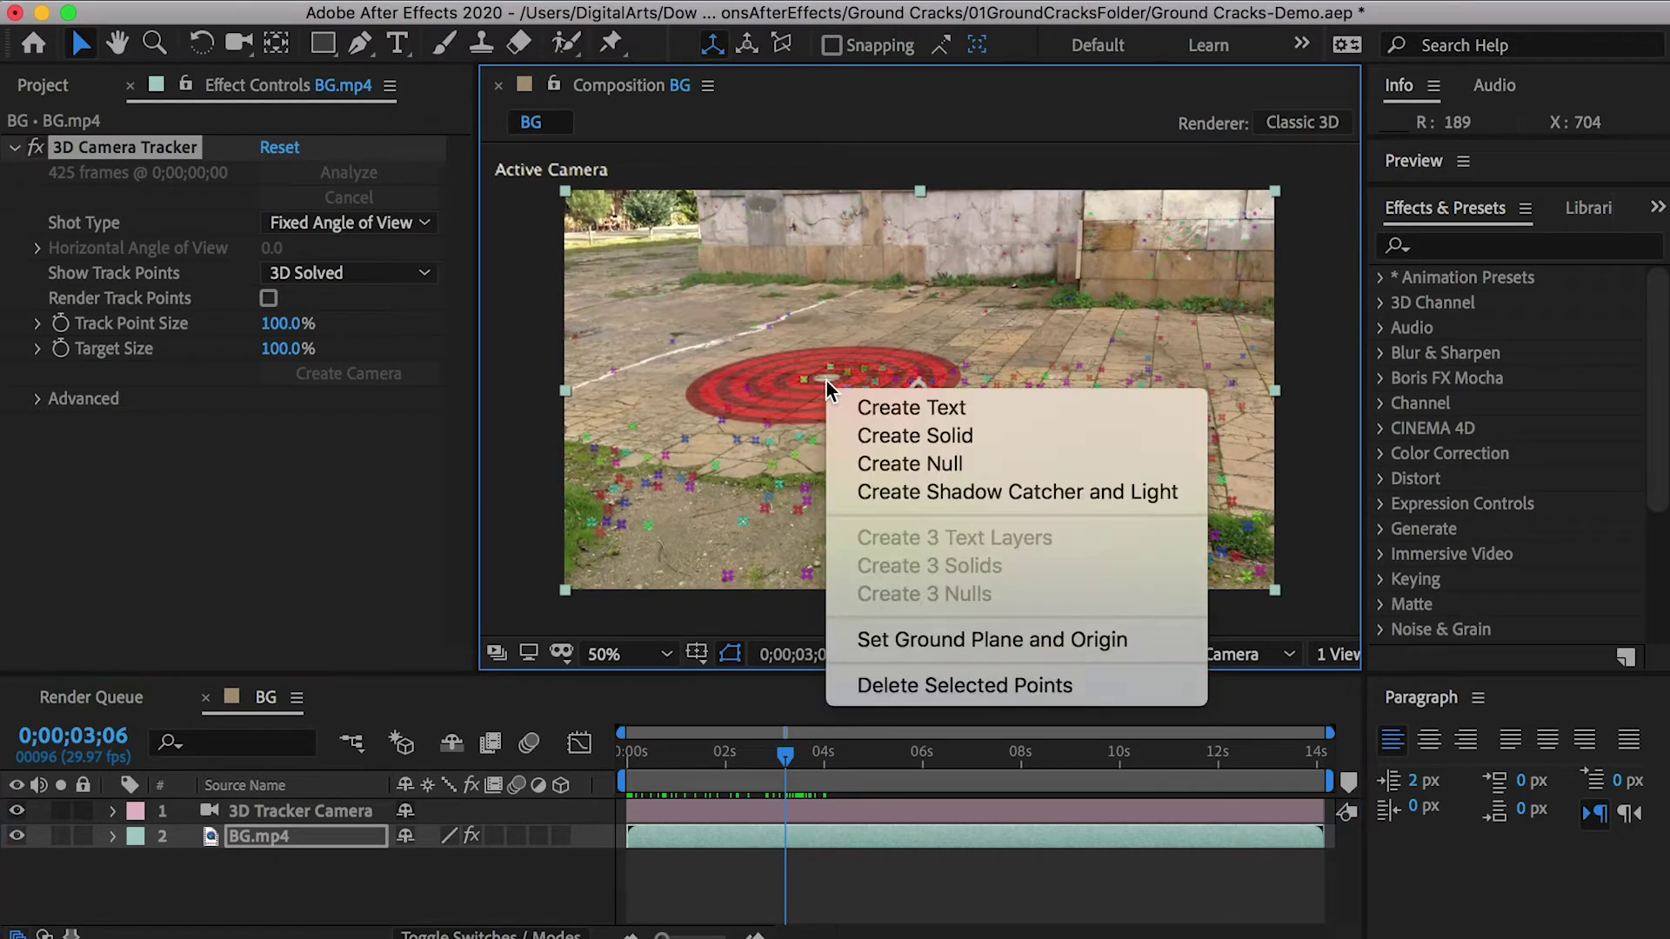
click(952, 435)
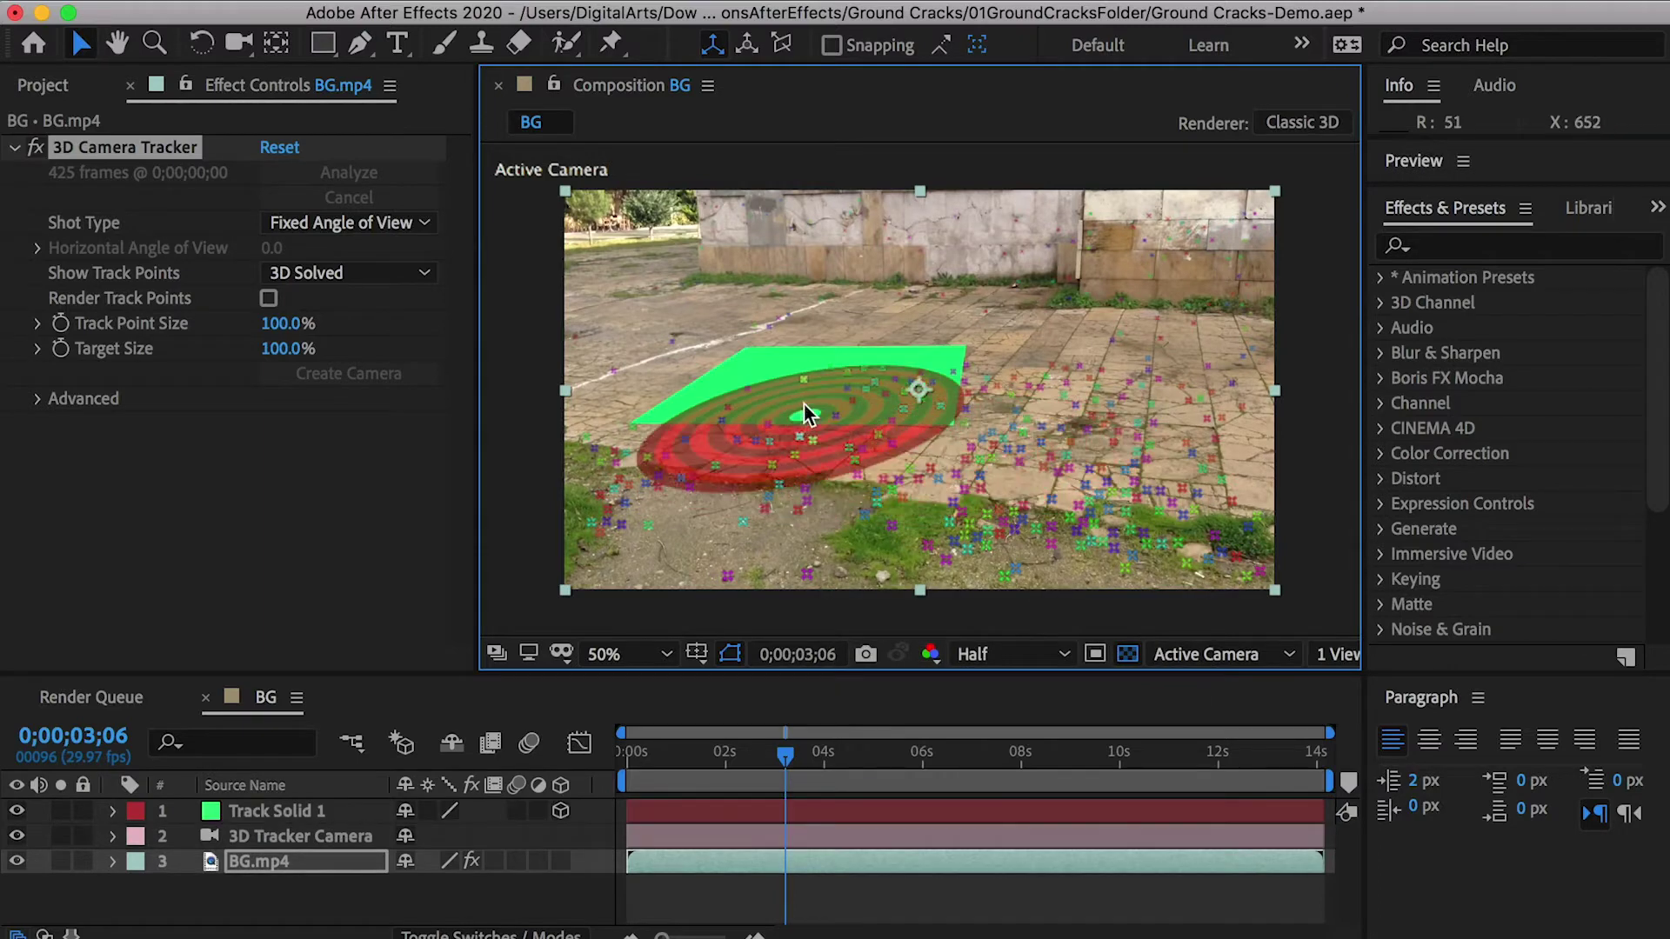
Rename the new track solid layer TrackPlane1
click(277, 811)
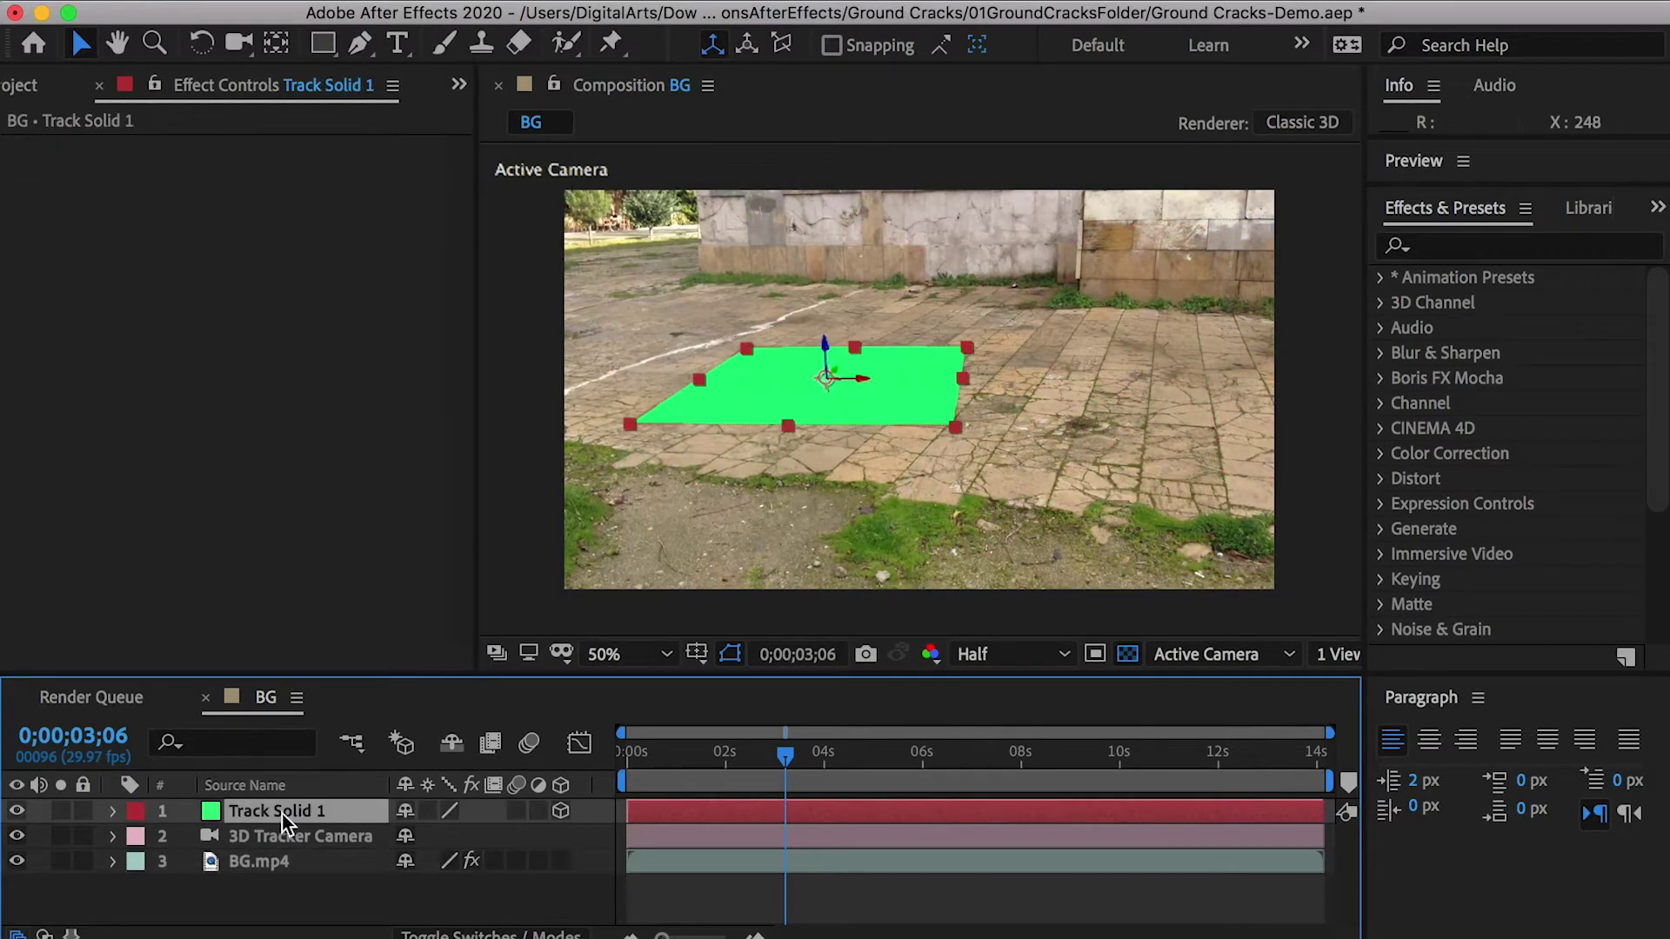
key(Return)
key(Right)
key(BackSpace)
key(BackSpace)
key(BackSpace)
key(BackSpace)
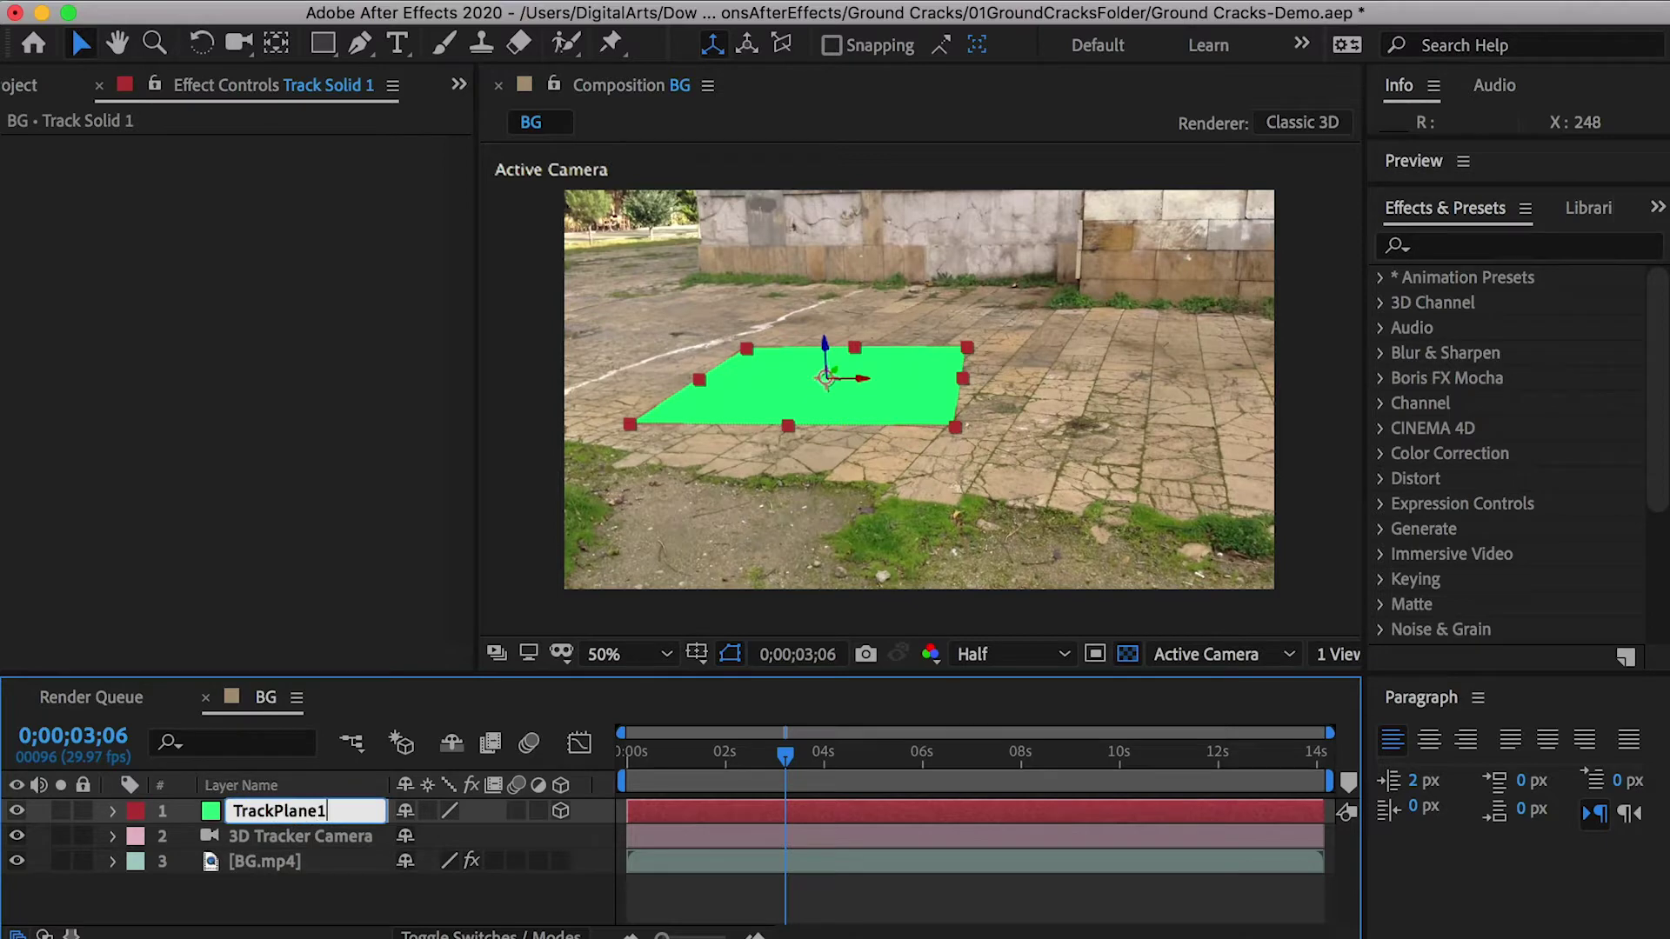
text(Plane1)
Create a second solid from the 3D Camera Tracker points on the nearer pavement and rename it TrackPlane2
click(139, 861)
click(113, 861)
click(211, 892)
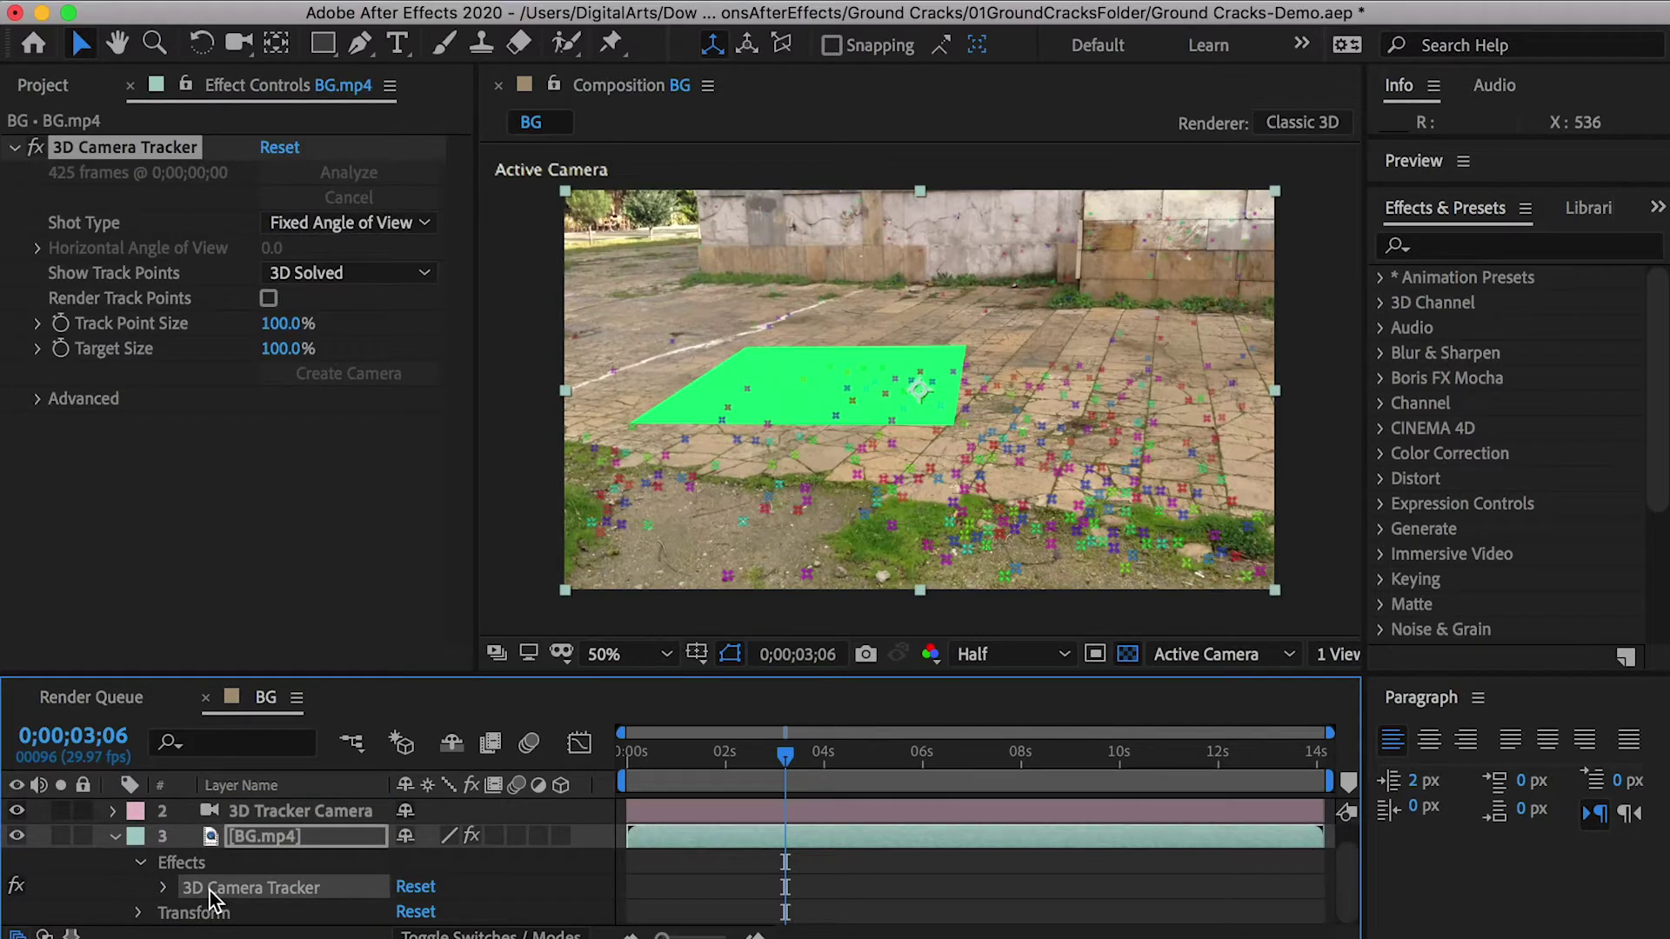
right_click(1034, 480)
click(1070, 533)
click(306, 831)
click(308, 812)
key(Return)
text(TrackPlane2)
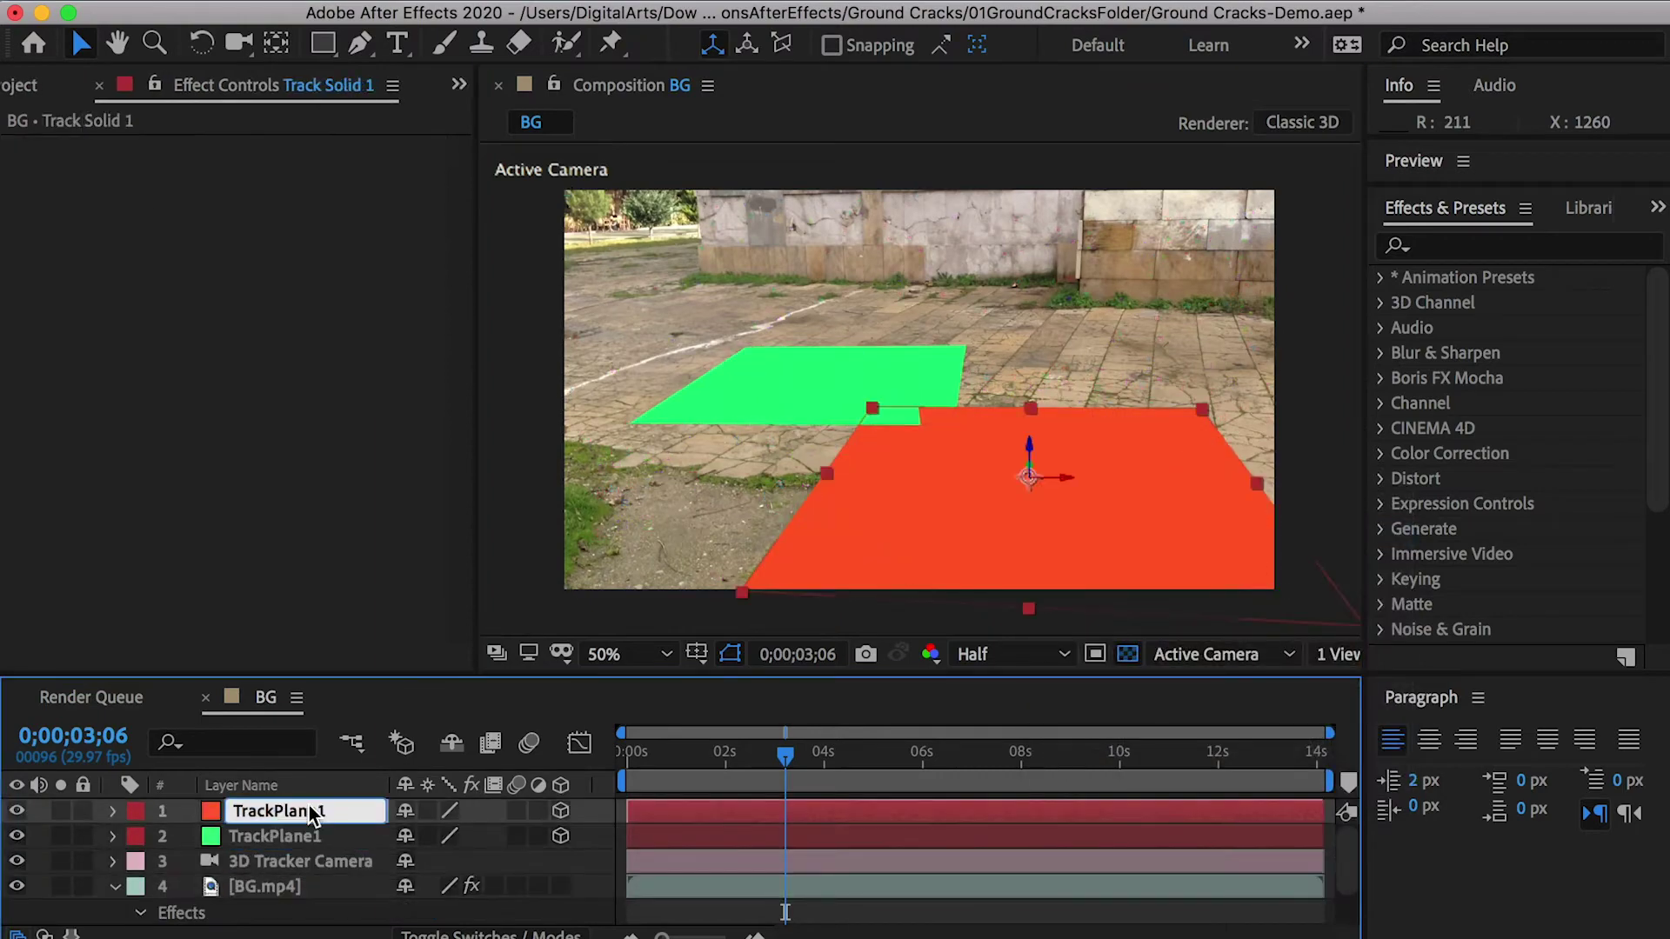
Create a third track solid on the dirt at 0;00;04;17, scale it to 63% and TrackPlane2 to 73%, and shrink TrackPlane1
click(275, 884)
scroll(275, 869, down, 2)
click(275, 888)
drag(785, 755, 851, 755)
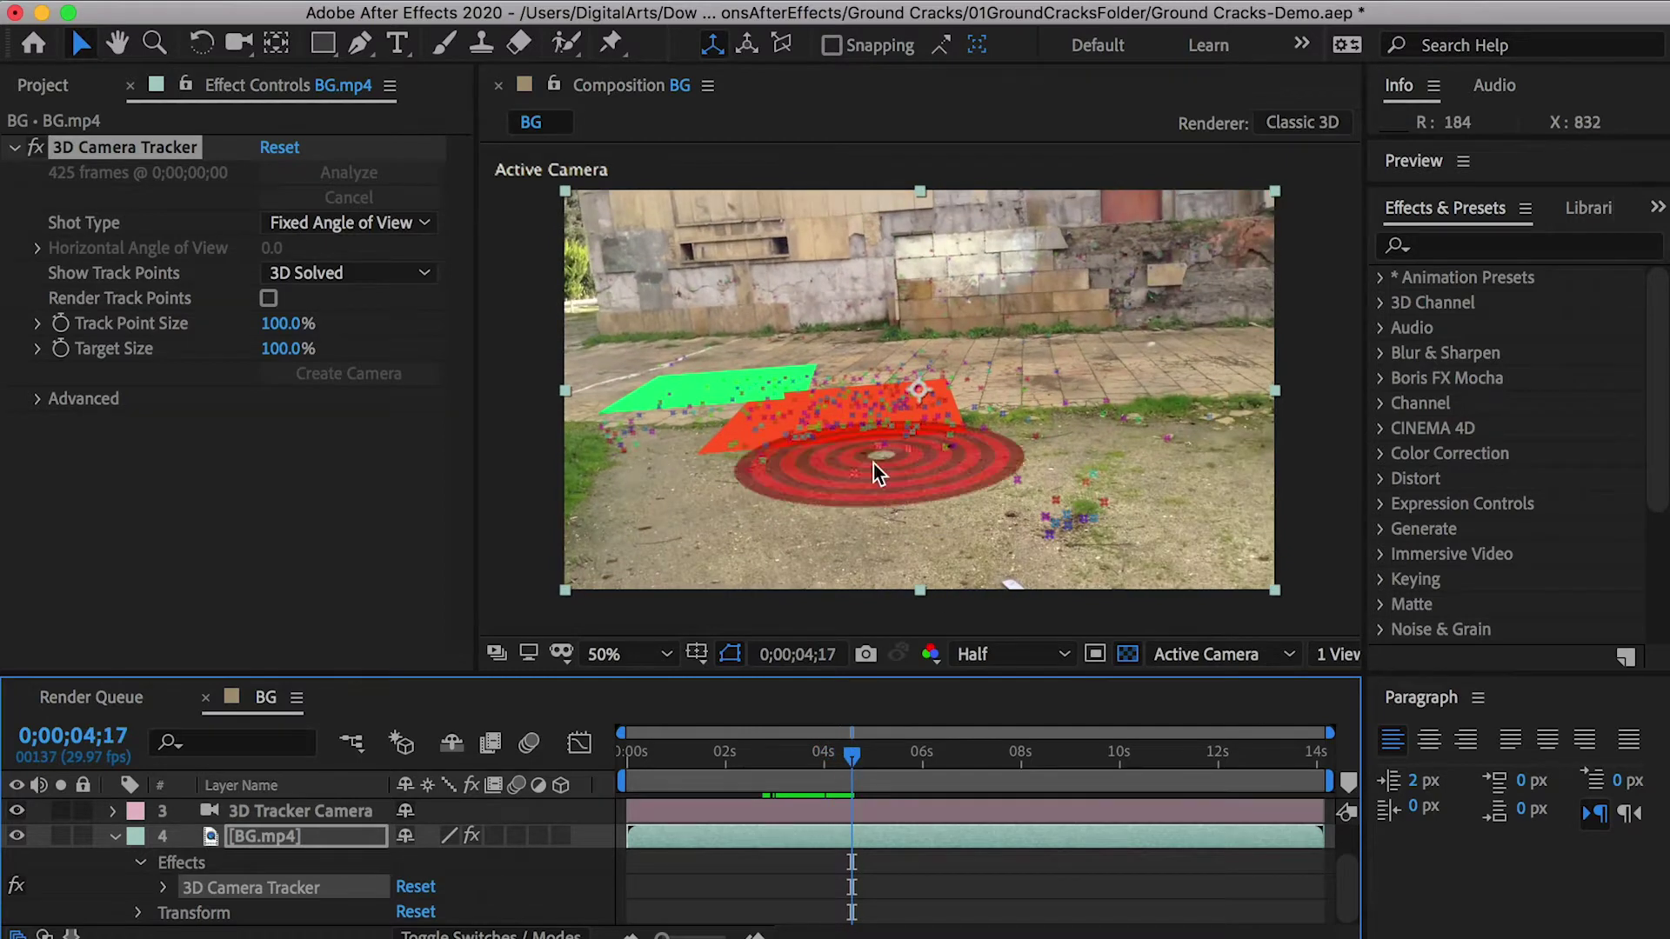
right_click(873, 463)
click(994, 520)
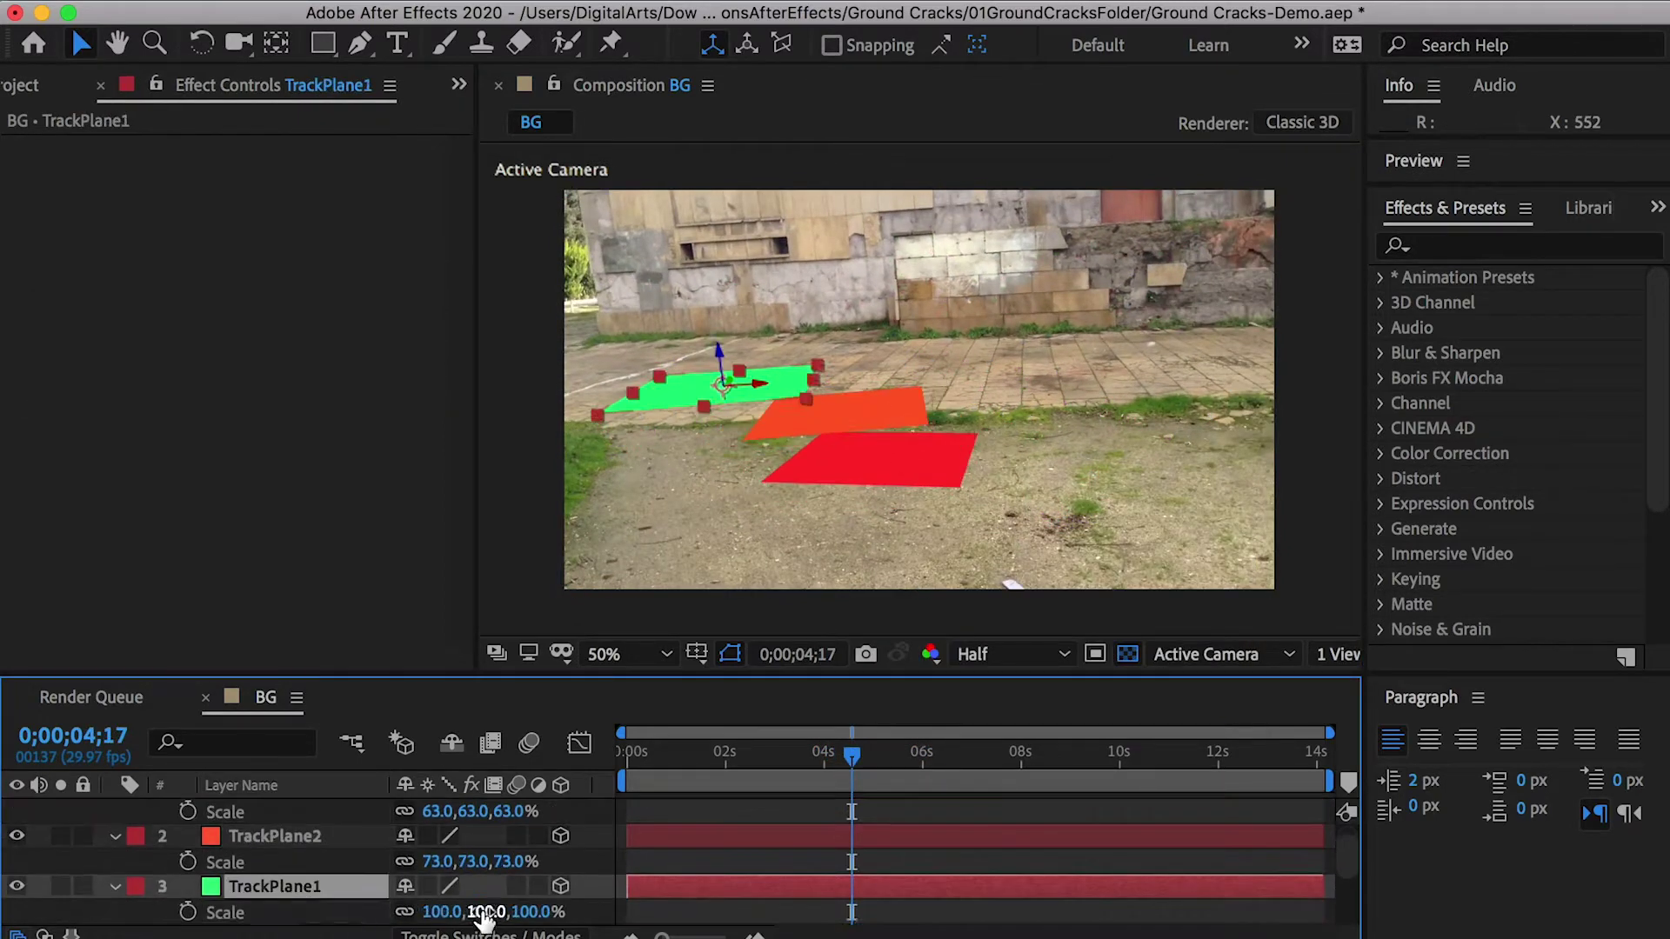
scroll(485, 917, up, 1)
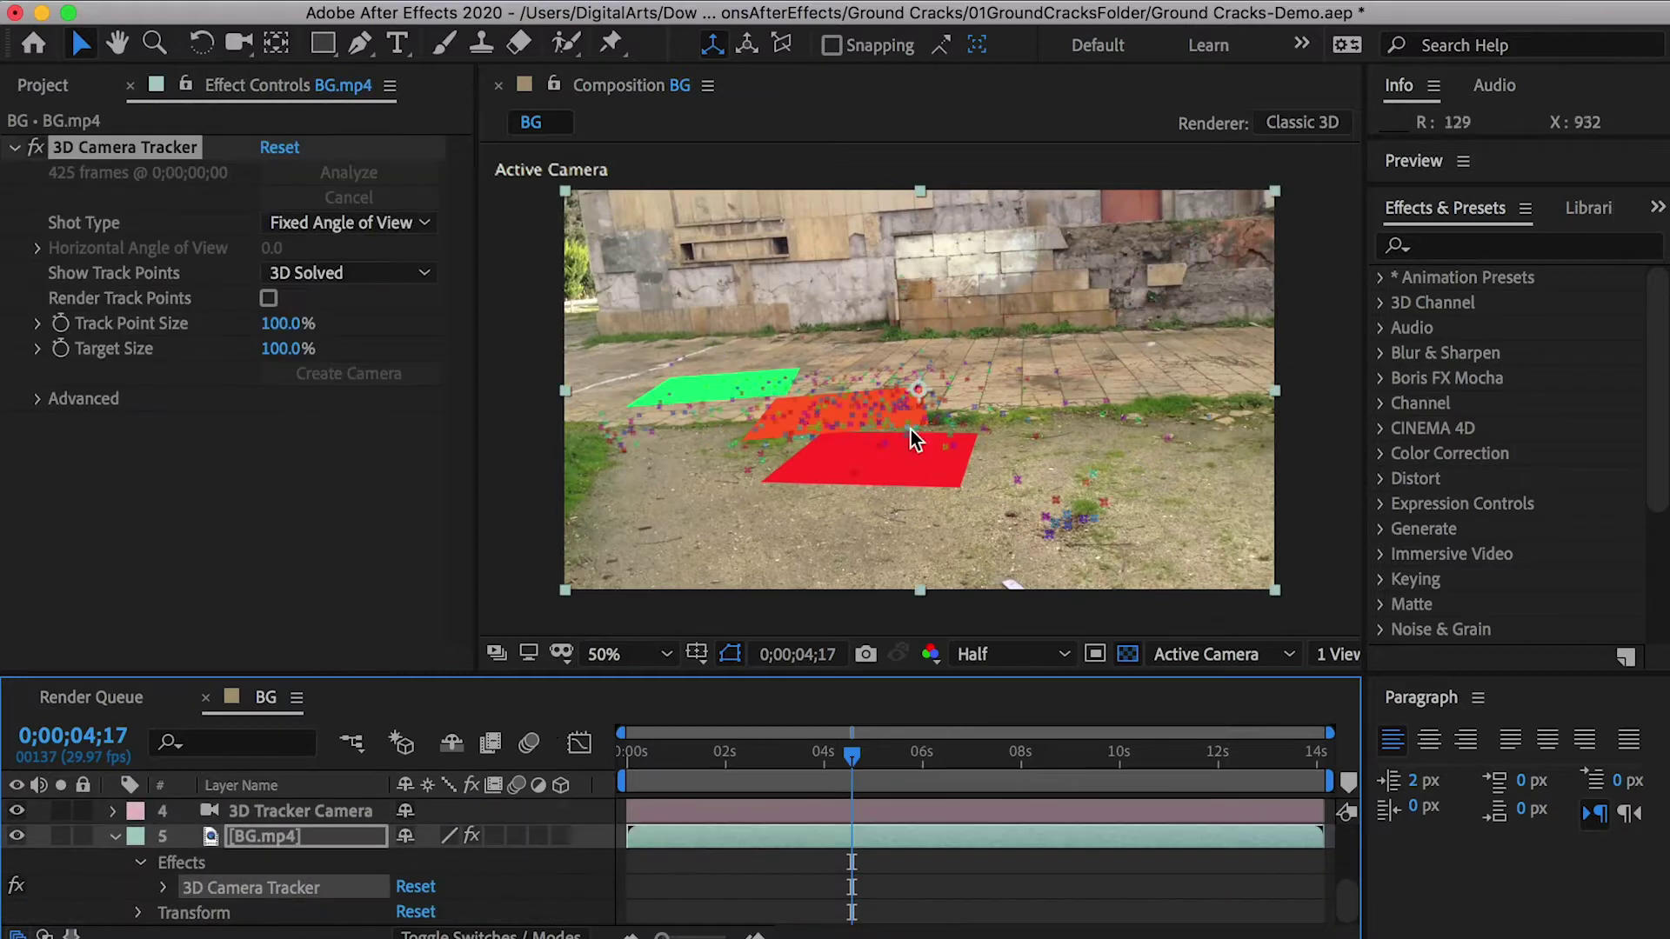
Add more track solids along the dirt ground, including ones at 0;00;06;05 and 0;00;06;22
drag(852, 755, 880, 755)
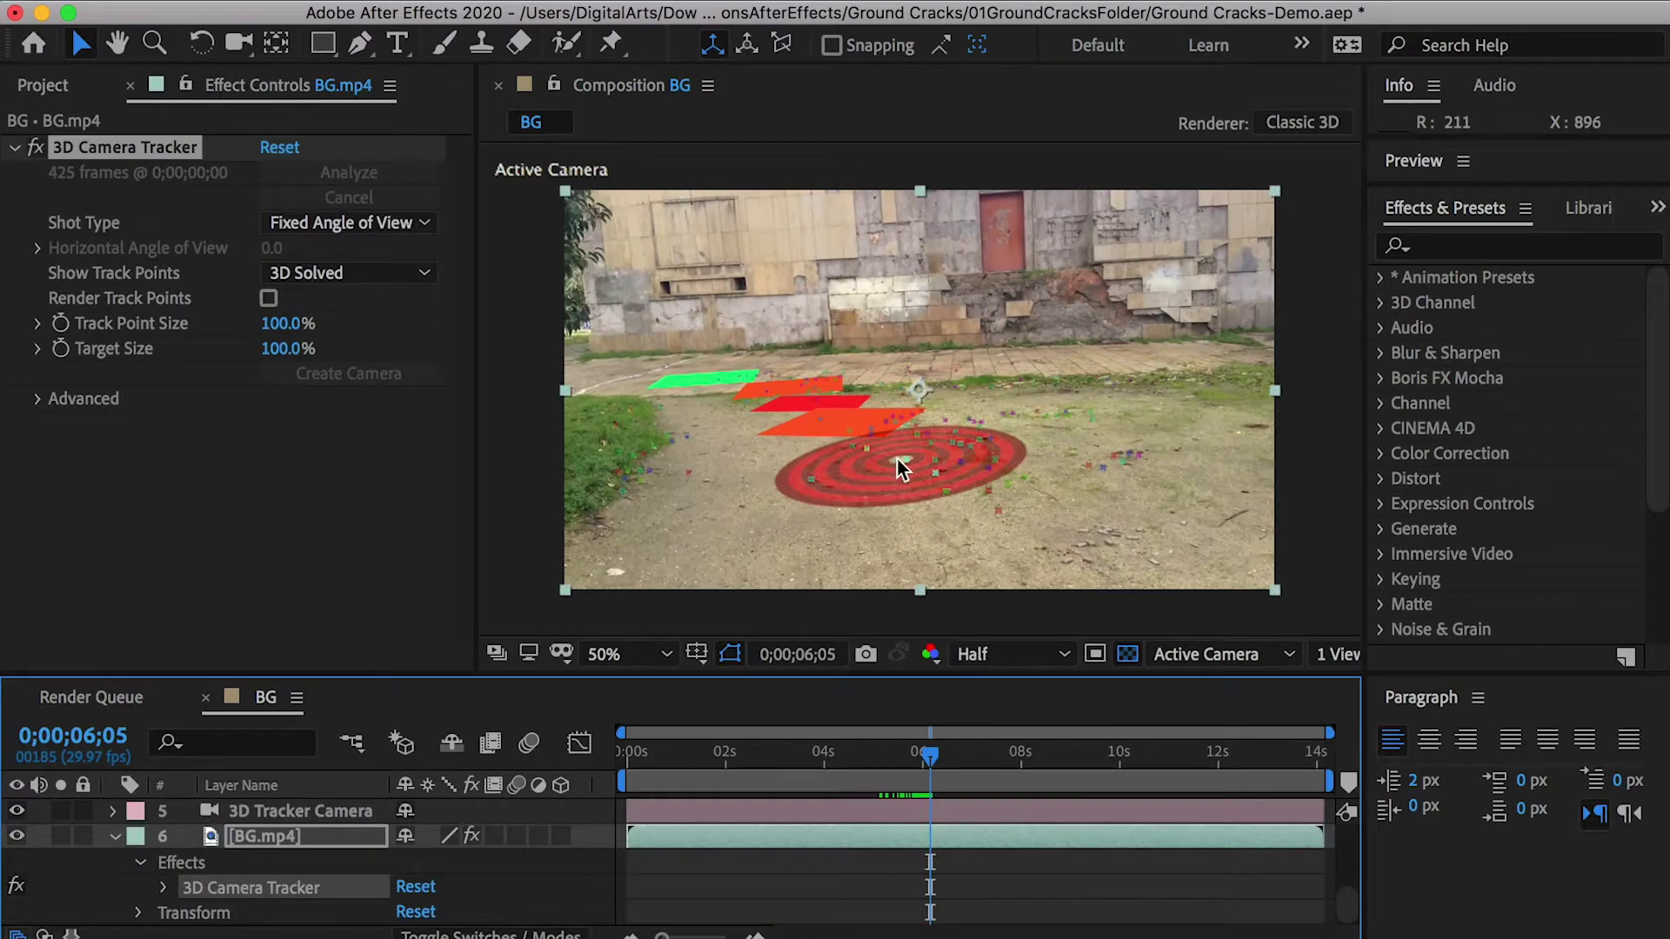
right_click(912, 452)
click(1013, 513)
drag(932, 755, 957, 756)
right_click(916, 445)
click(1009, 500)
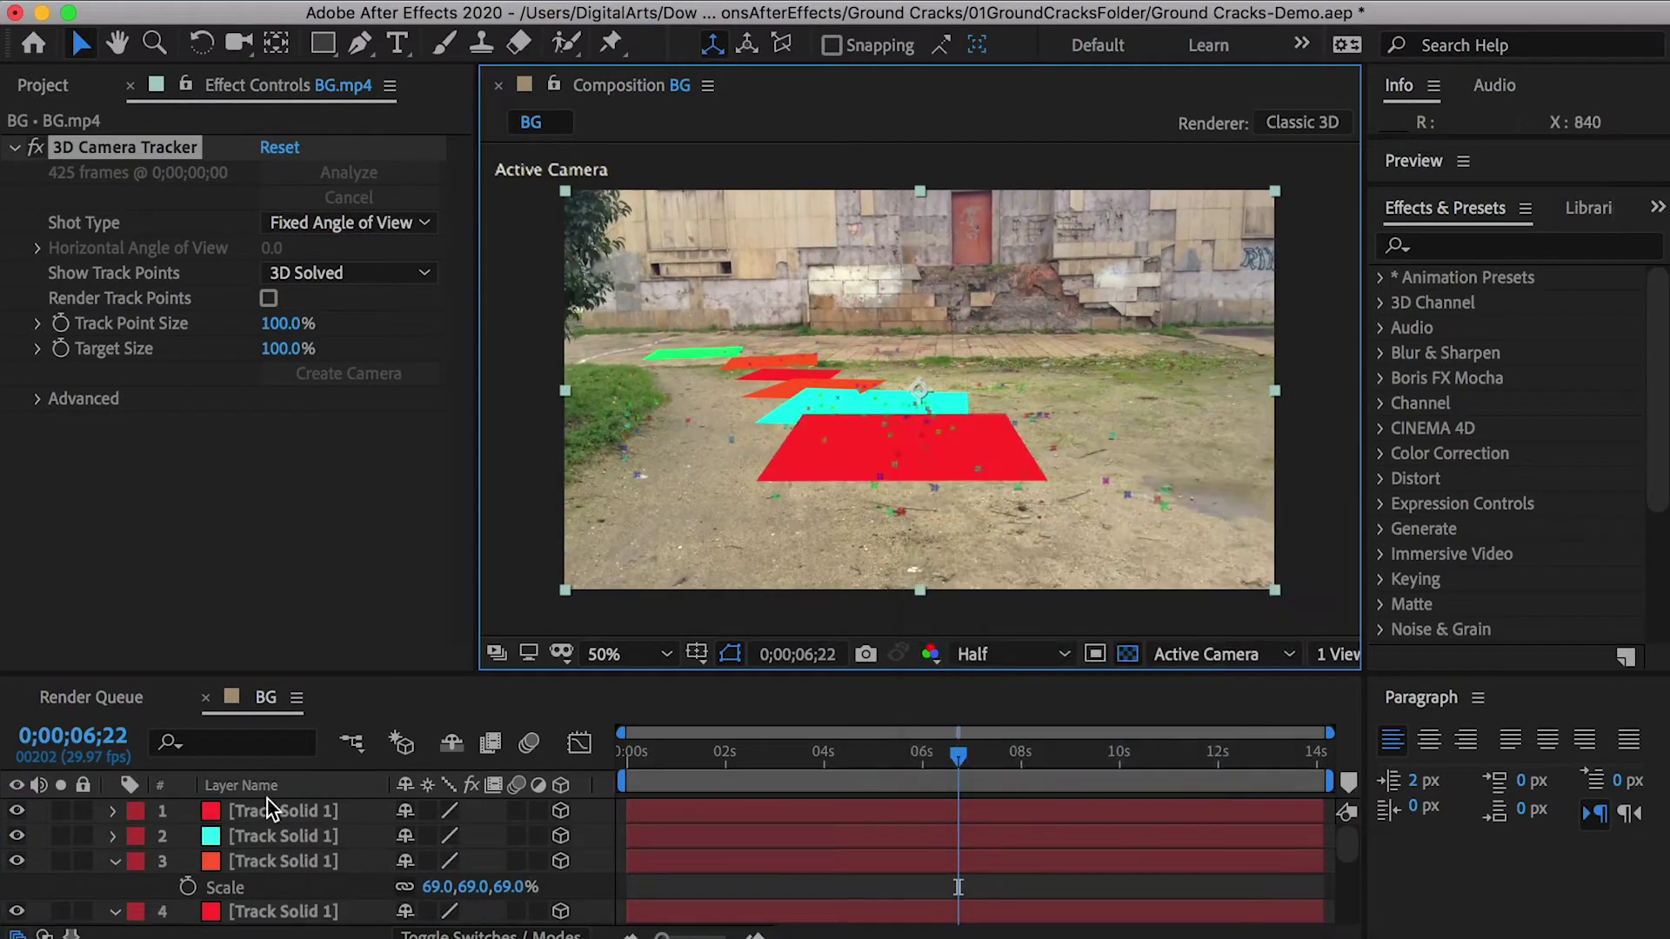
Scale the two newest track solids to 70% and return to the start of the composition
click(287, 833)
shift+click(305, 816)
key(s)
drag(435, 837, 402, 836)
click(621, 750)
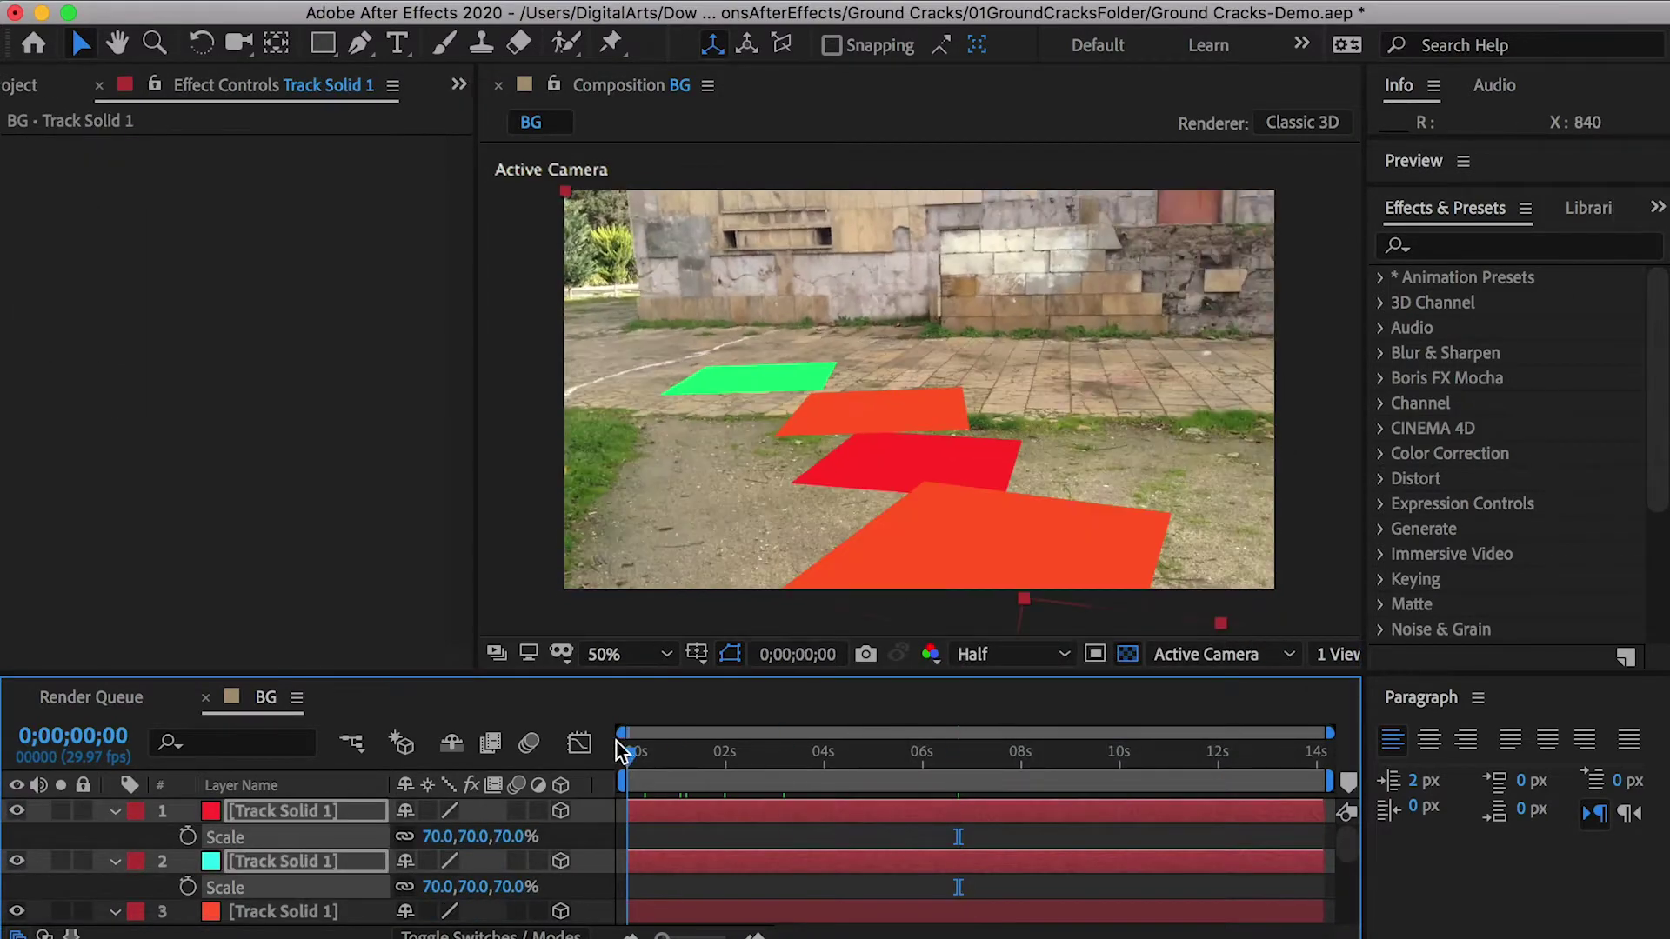
Rename the four remaining track solids, from oldest to newest, TrackPlane3, TrackPlane4, TrackPlane5 and TrackPlane6
click(117, 812)
click(114, 861)
click(114, 887)
click(260, 910)
key(Return)
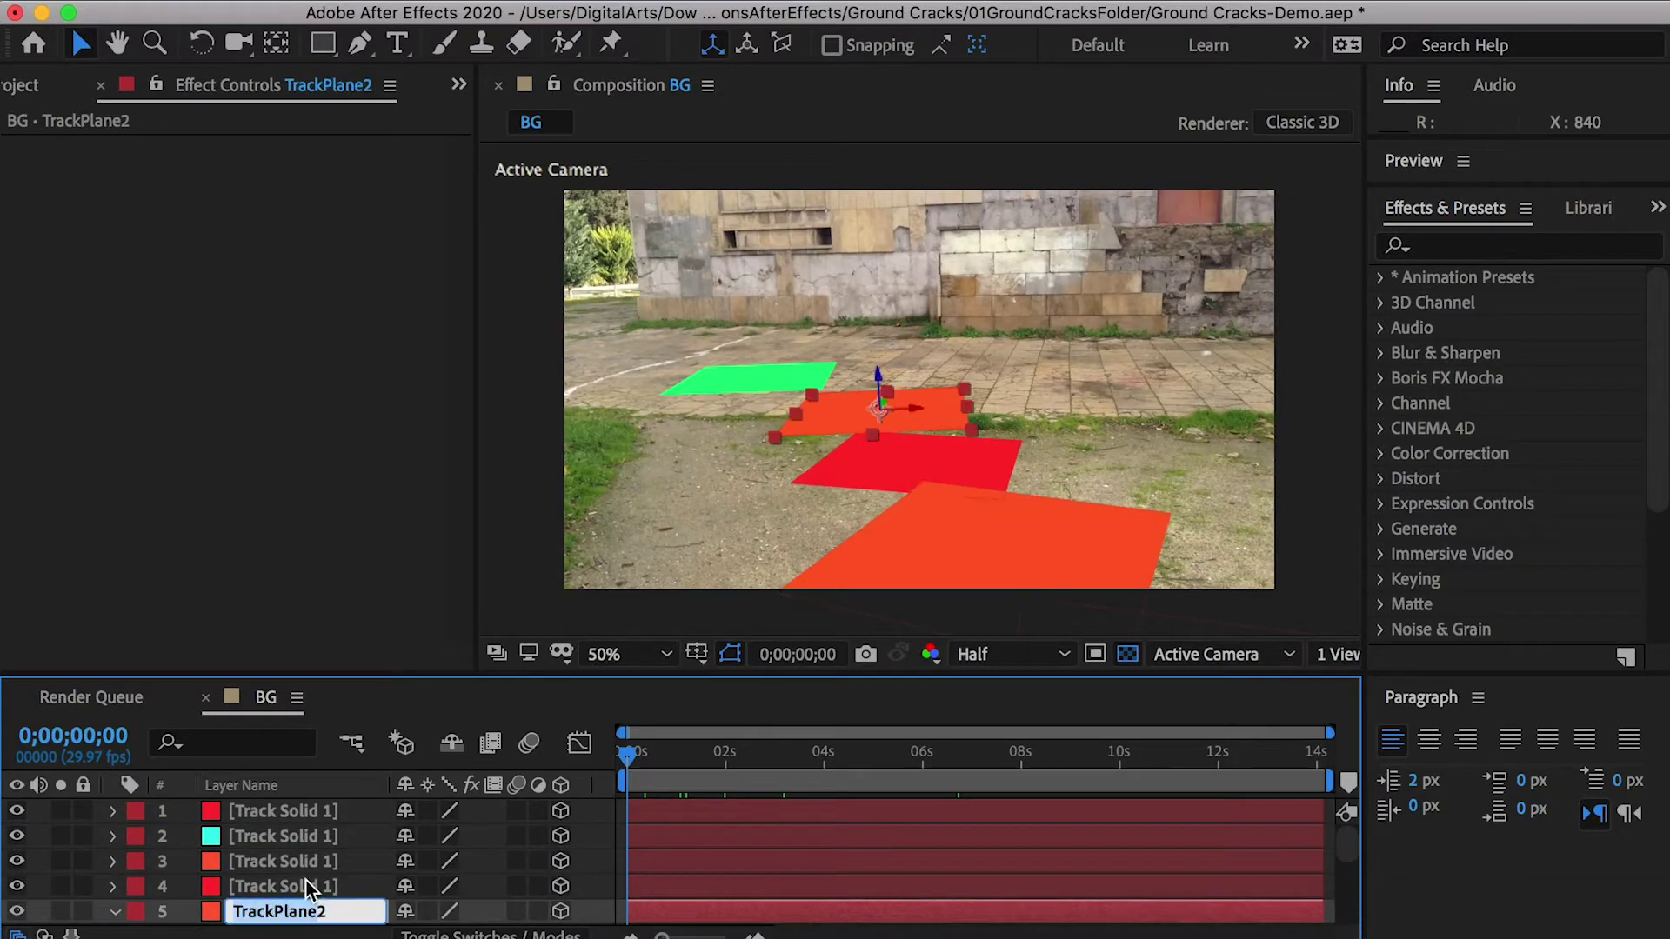
click(306, 886)
text(TrackPlane3)
click(311, 861)
text(TrackPlane4)
click(323, 834)
text(TrackPlane5)
click(333, 813)
text(TrackPlane6)
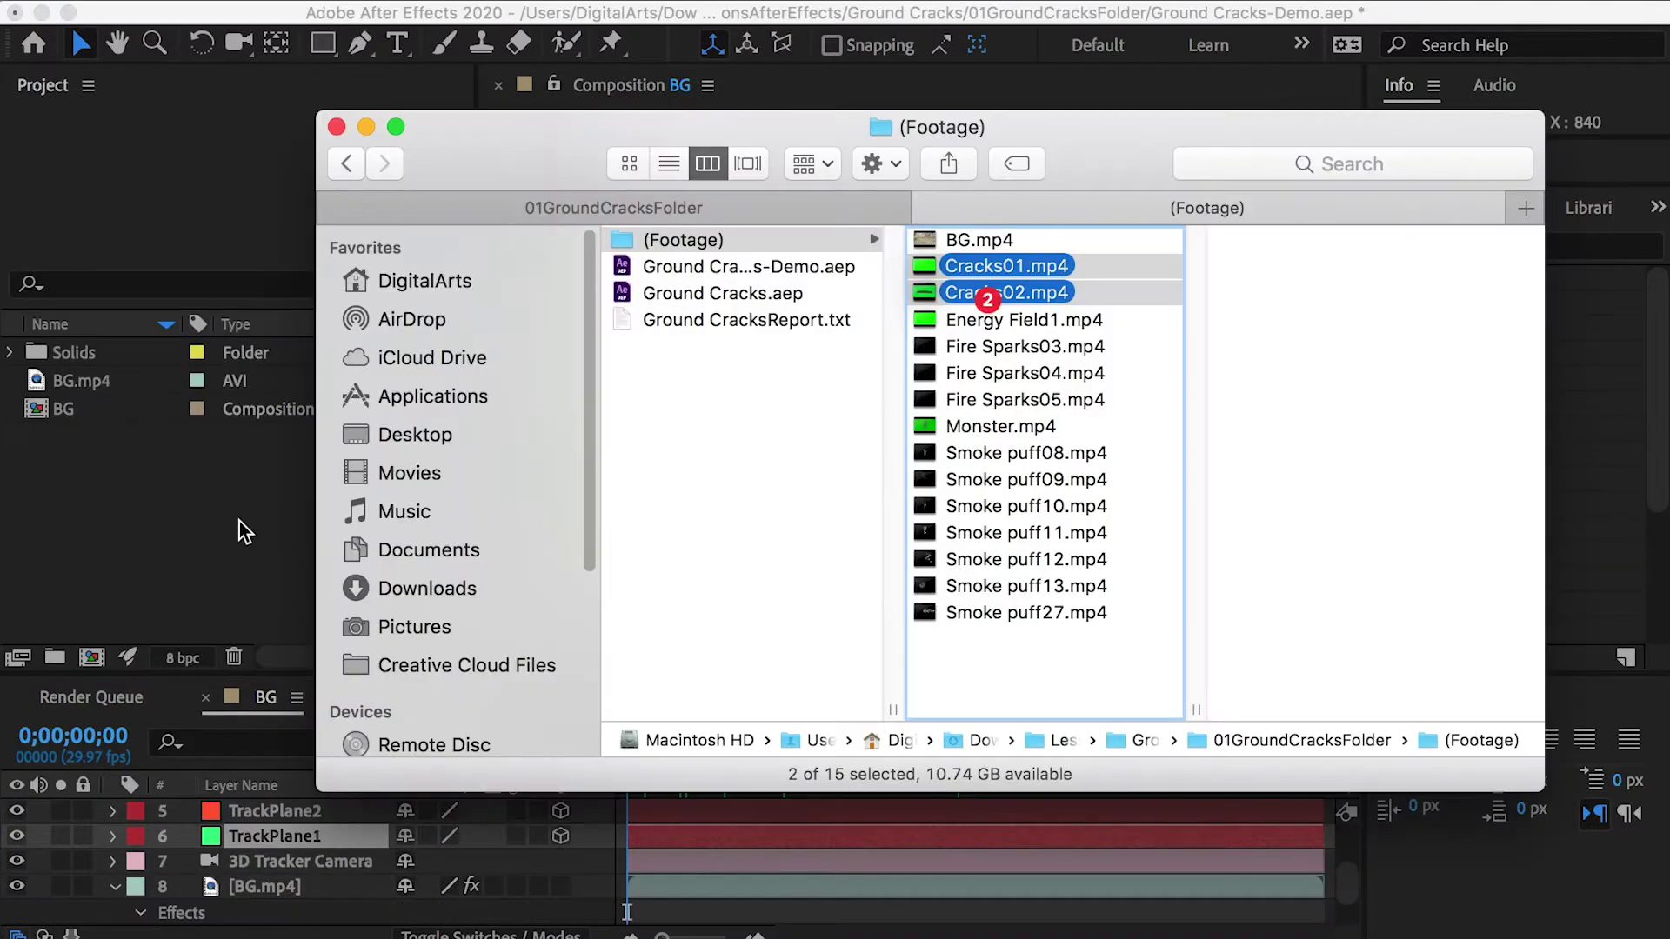
key(Return)
Import Cracks01.mp4 and Cracks02.mp4, and create a composition from Cracks01.mp4
click(101, 408)
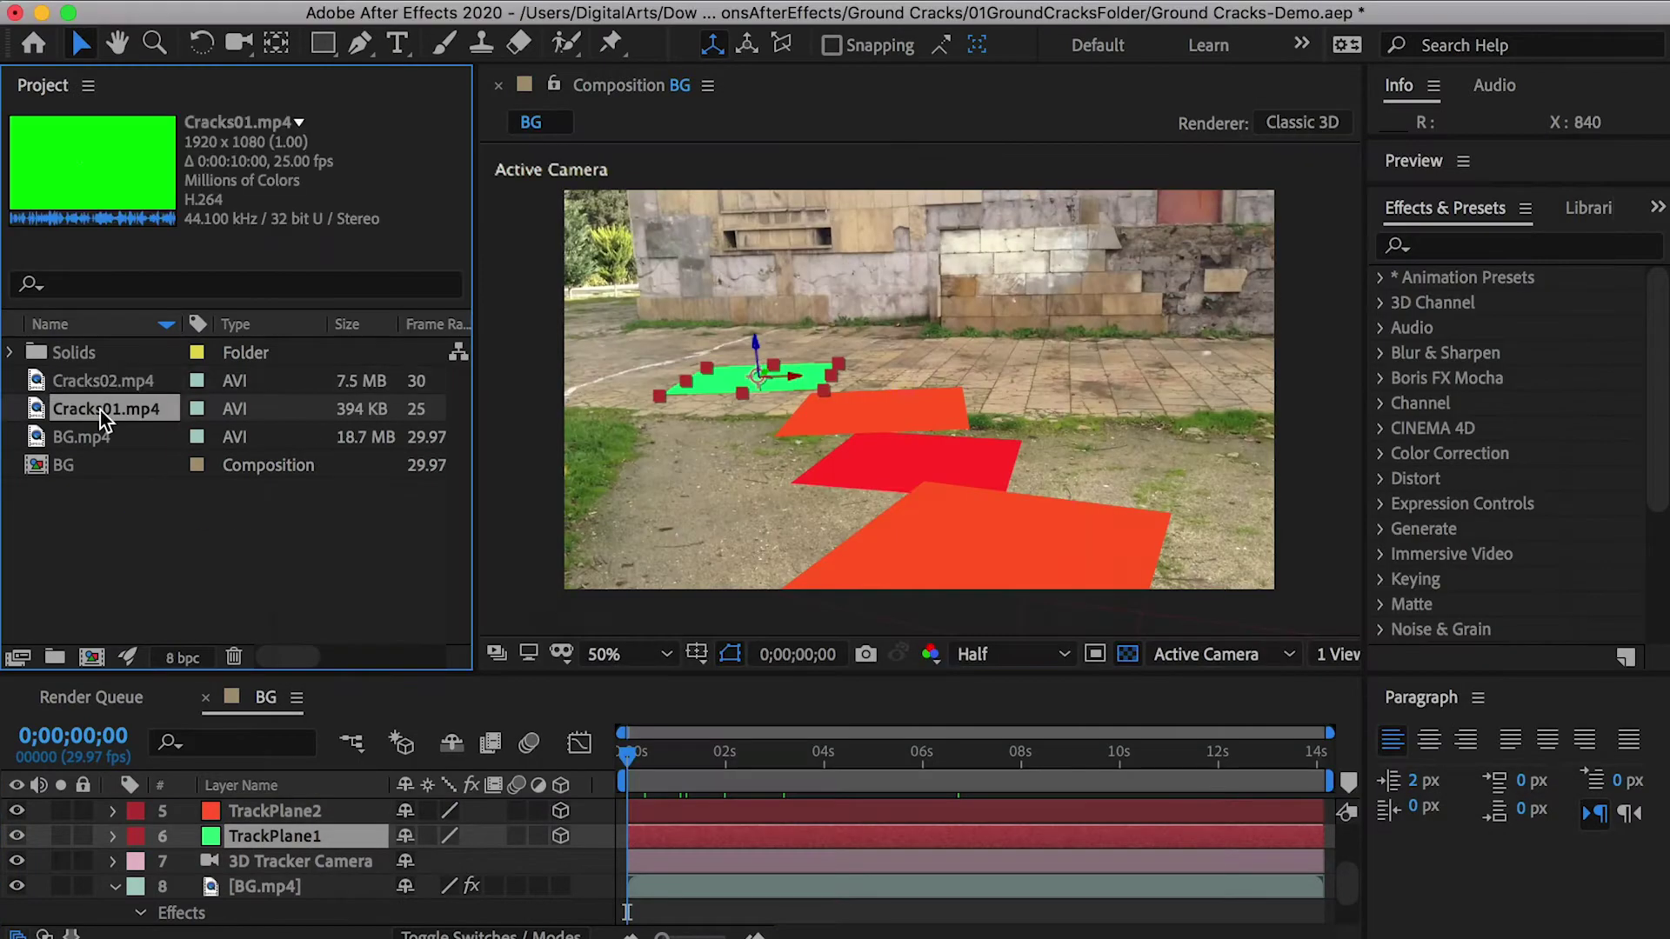
double_click(101, 411)
drag(544, 588, 1290, 584)
click(749, 87)
drag(78, 409, 94, 661)
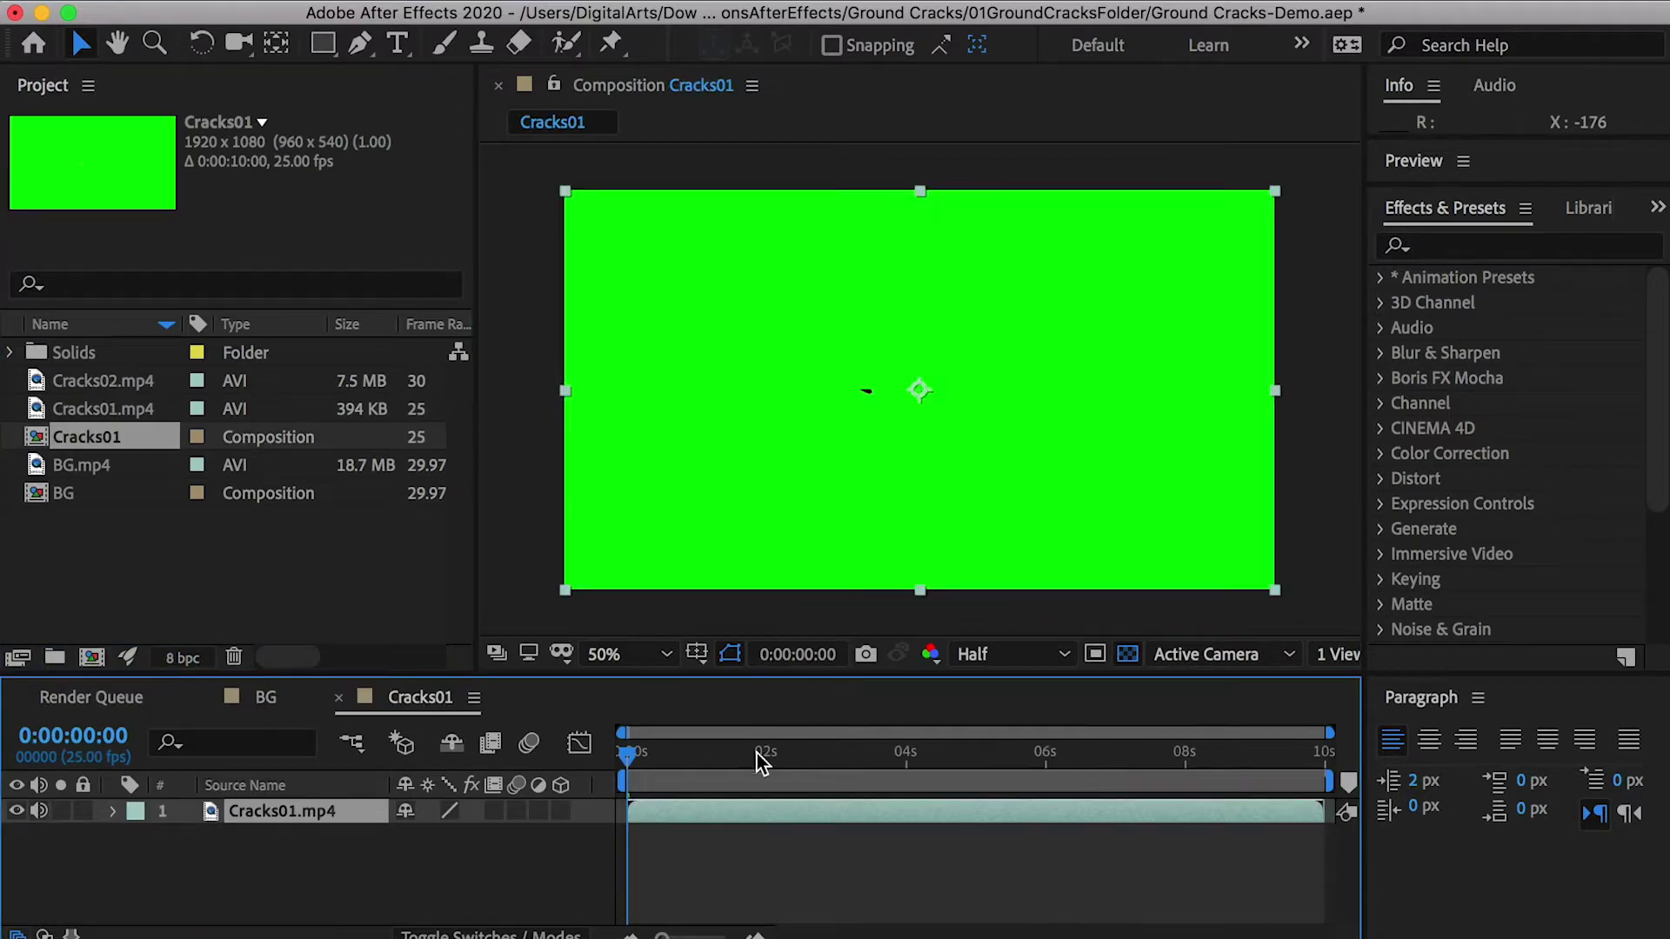
Trim the end of the Cracks01.mp4 layer at 0:00:04:24, where the first crack is fully grown
drag(825, 781, 973, 758)
drag(1323, 811, 1055, 811)
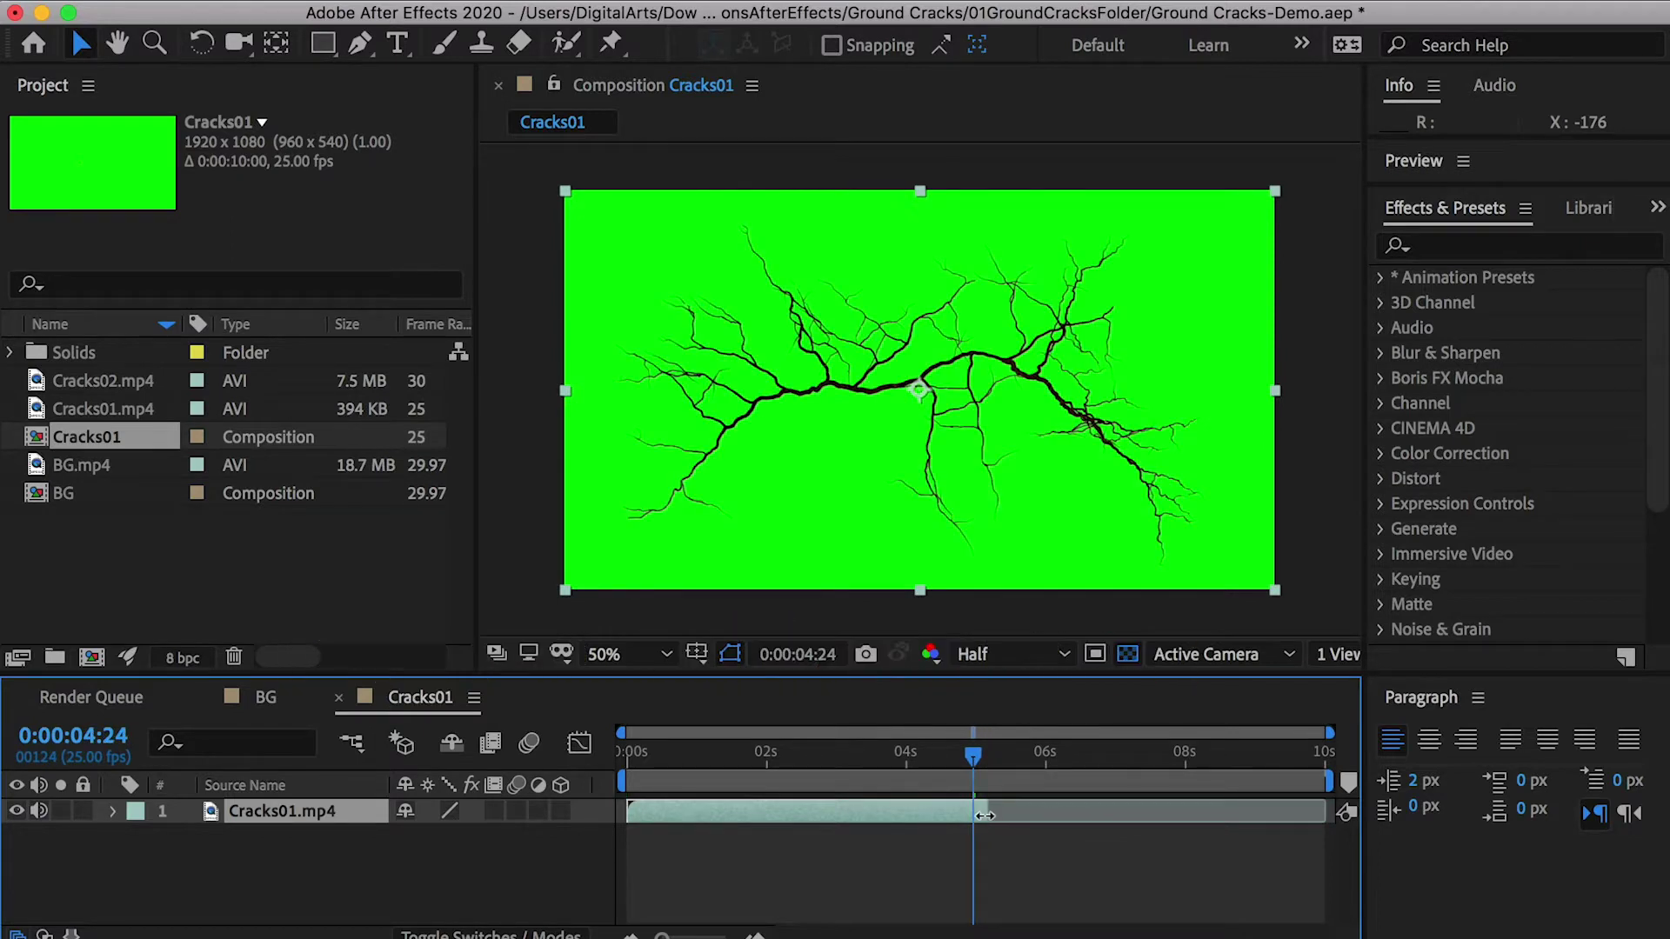
key(alt+bracketright)
Duplicate the Cracks01.mp4 layer, trim the copy's start at 0:00:03:04 and place it right after the original
key(super+d)
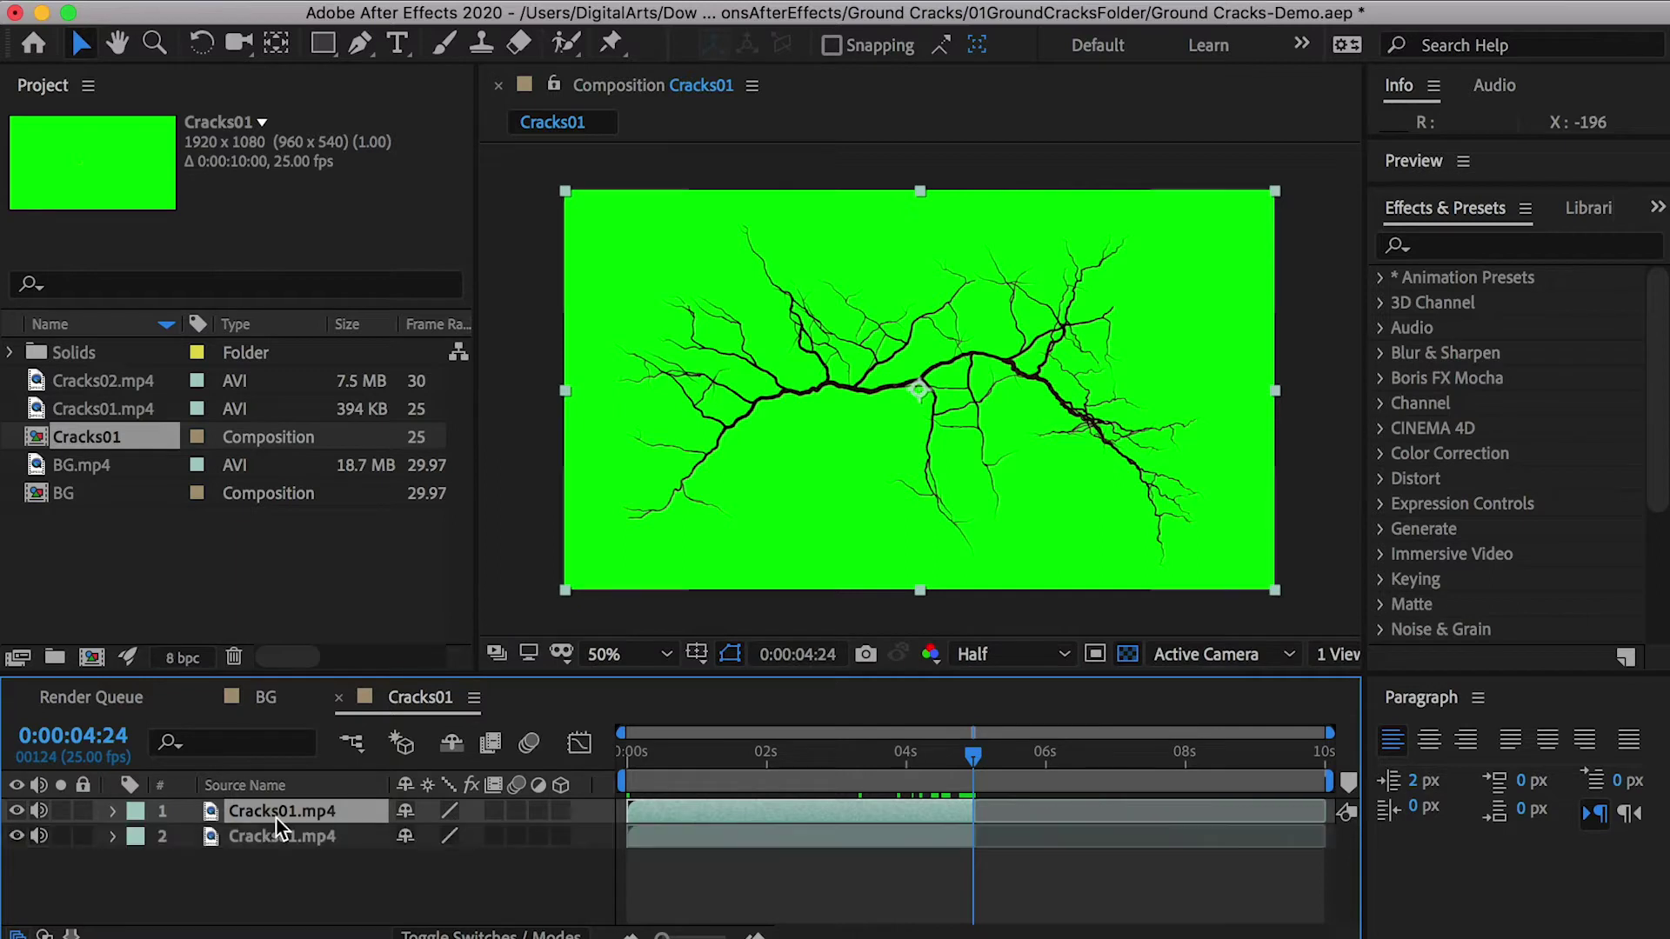
drag(765, 755, 848, 764)
drag(627, 807, 1019, 801)
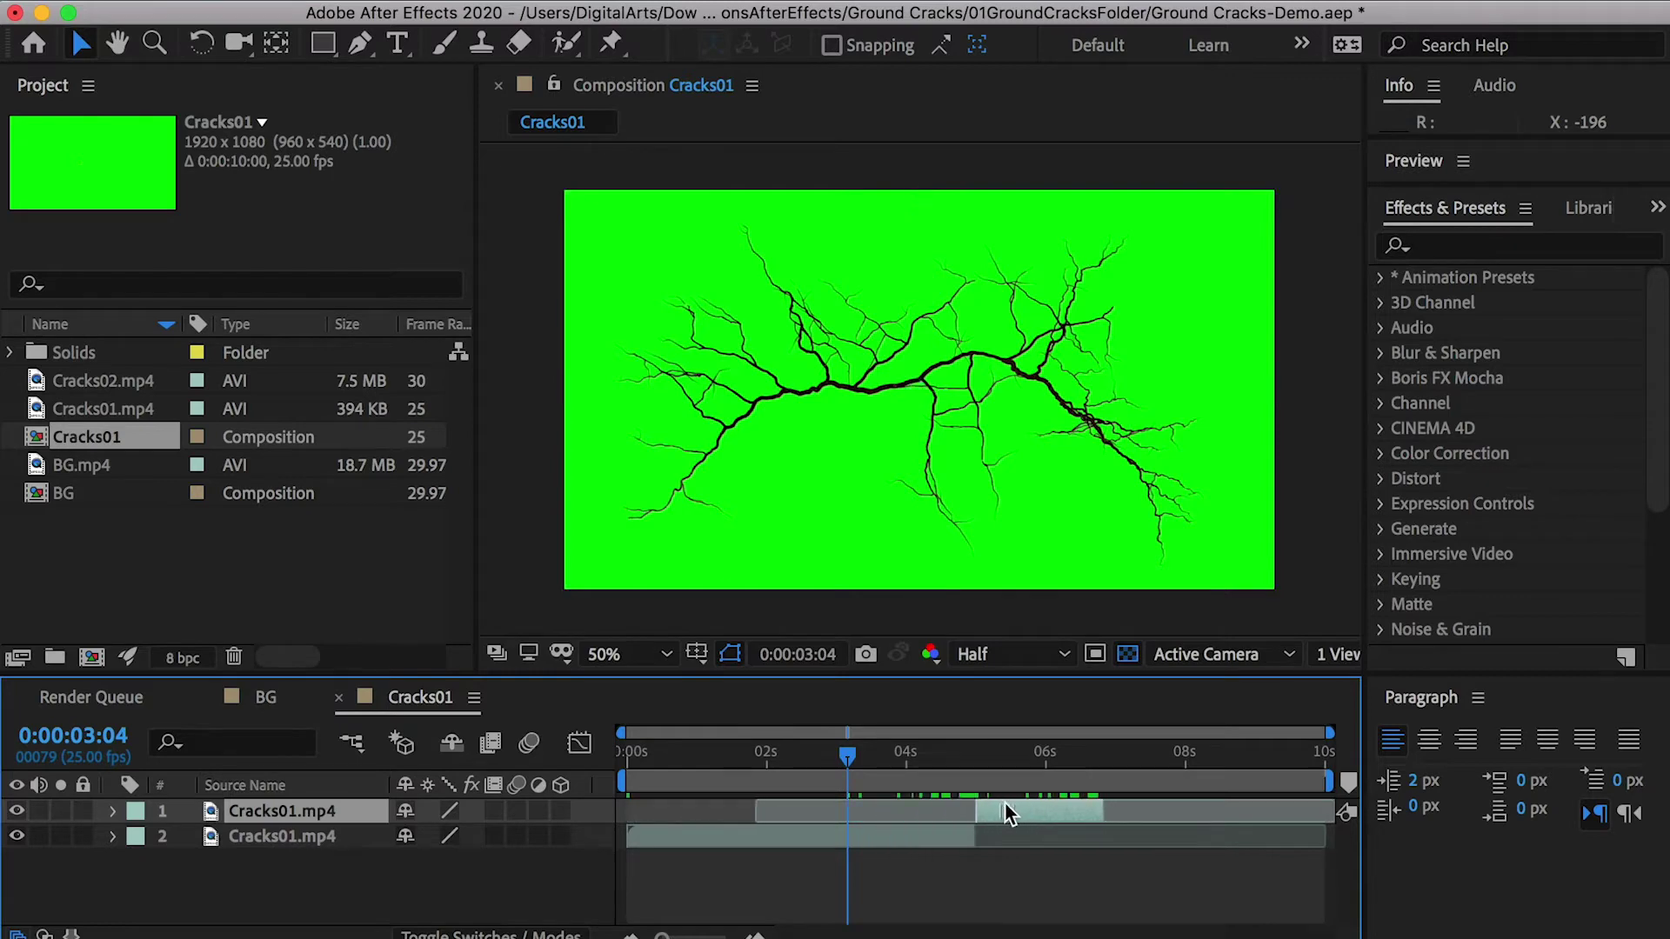
Freeze the upper Cracks01.mp4 layer's frame at 0:00:05:00 and extend the layer to the composition's end
right_click(807, 801)
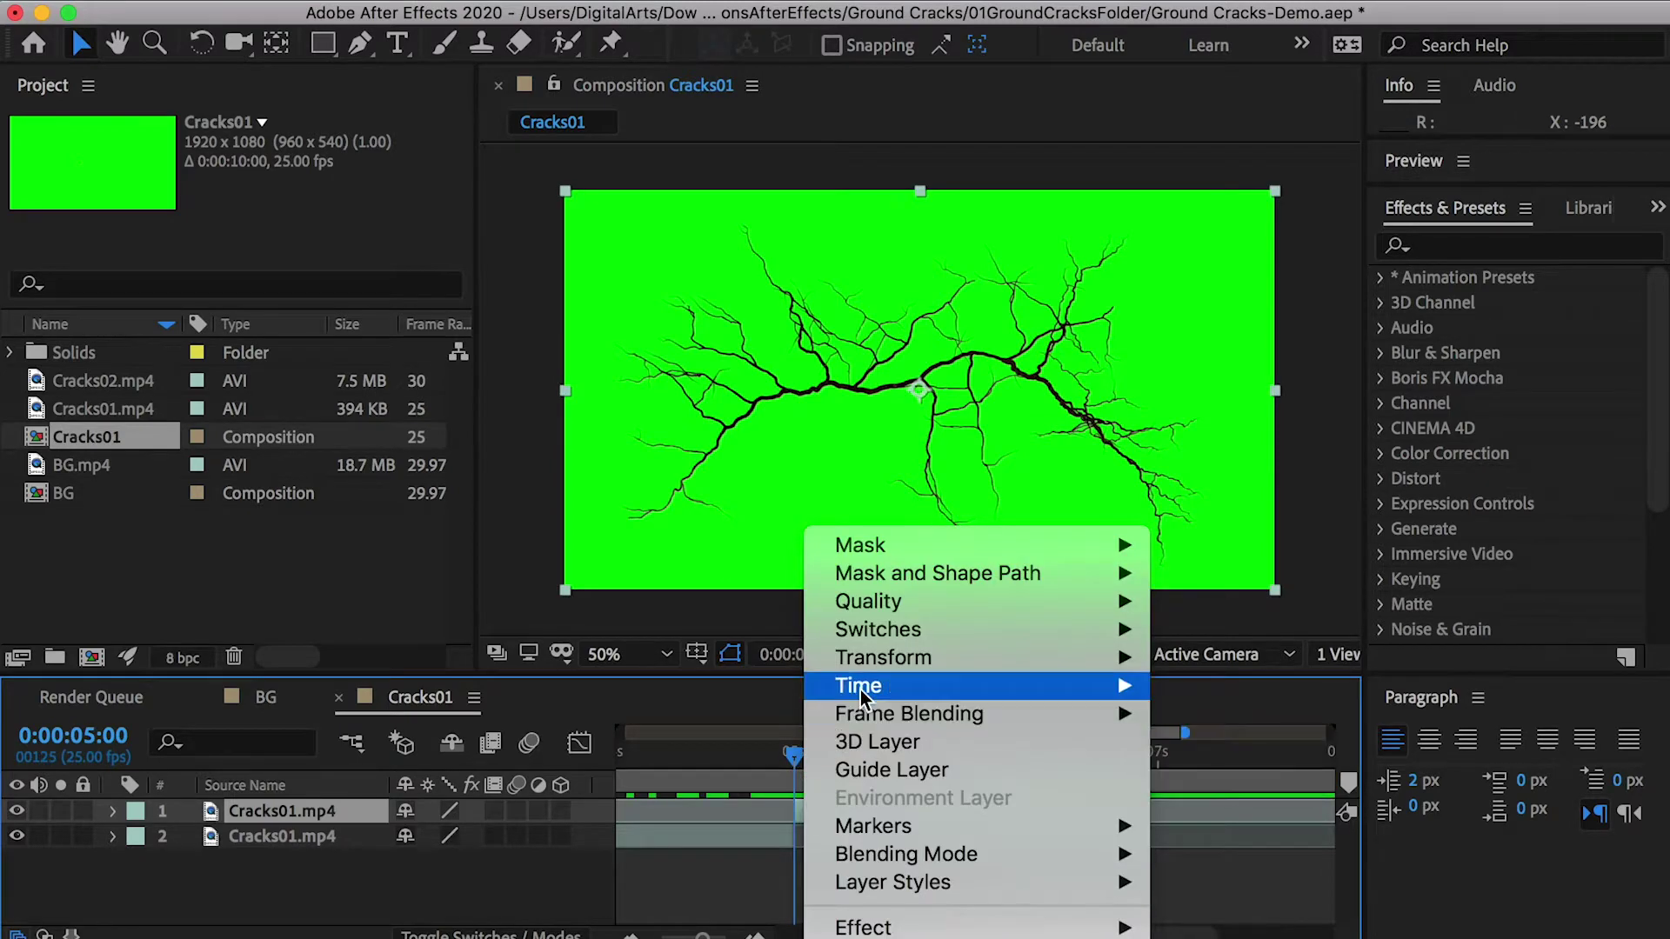
mouse_move(910, 688)
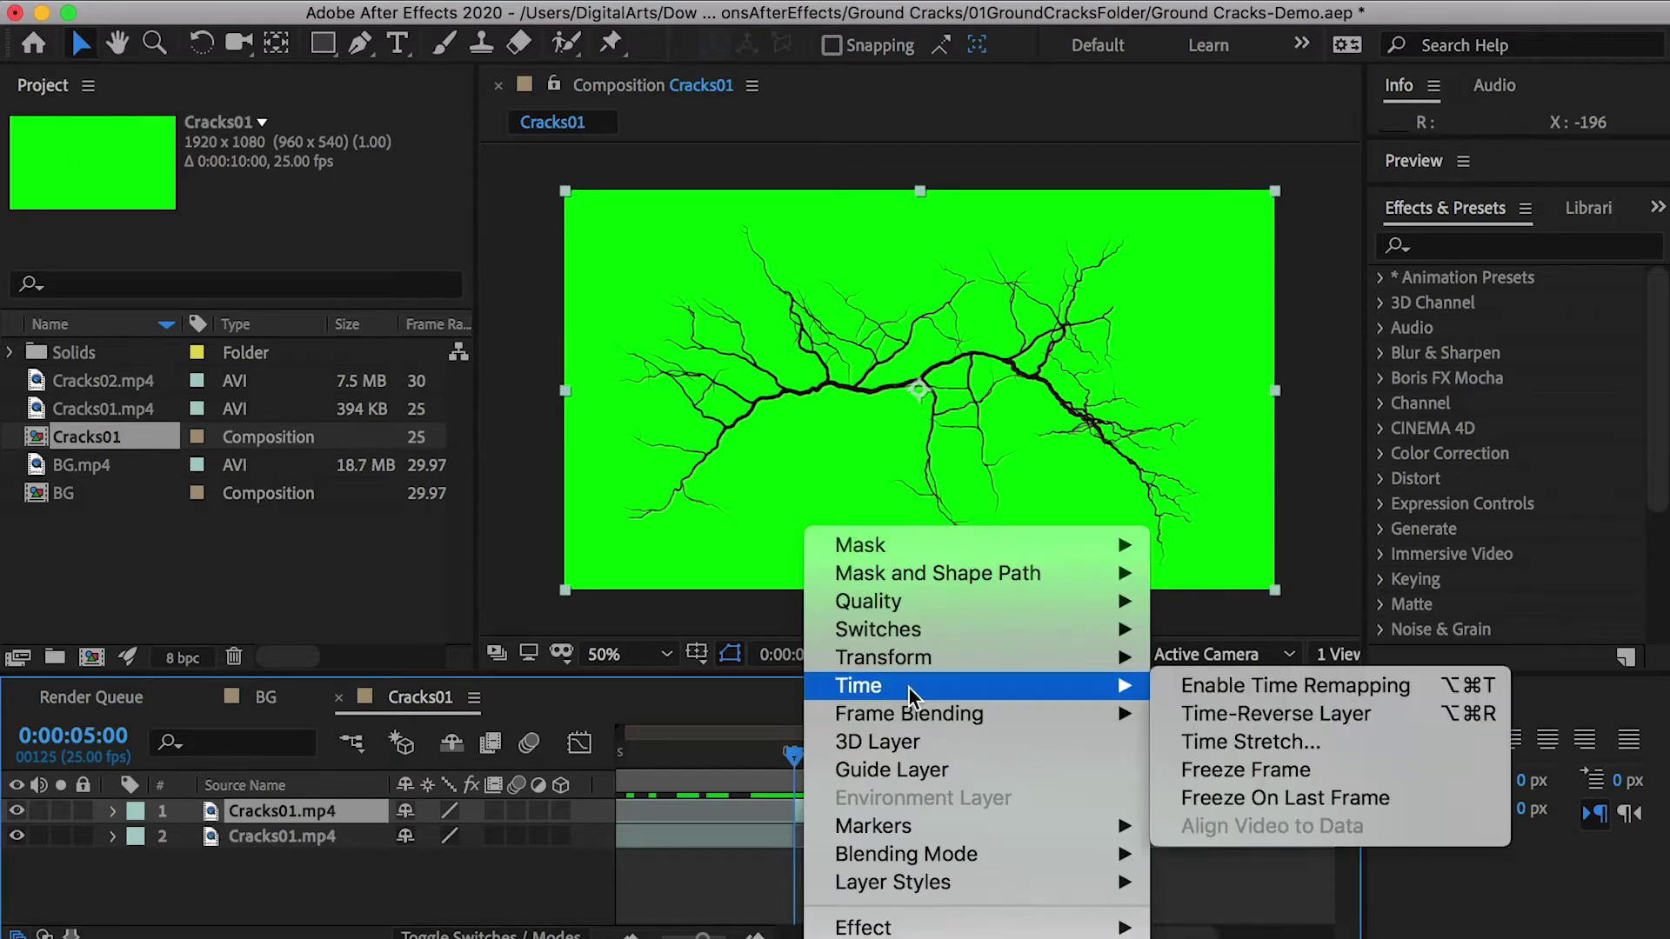
click(1285, 775)
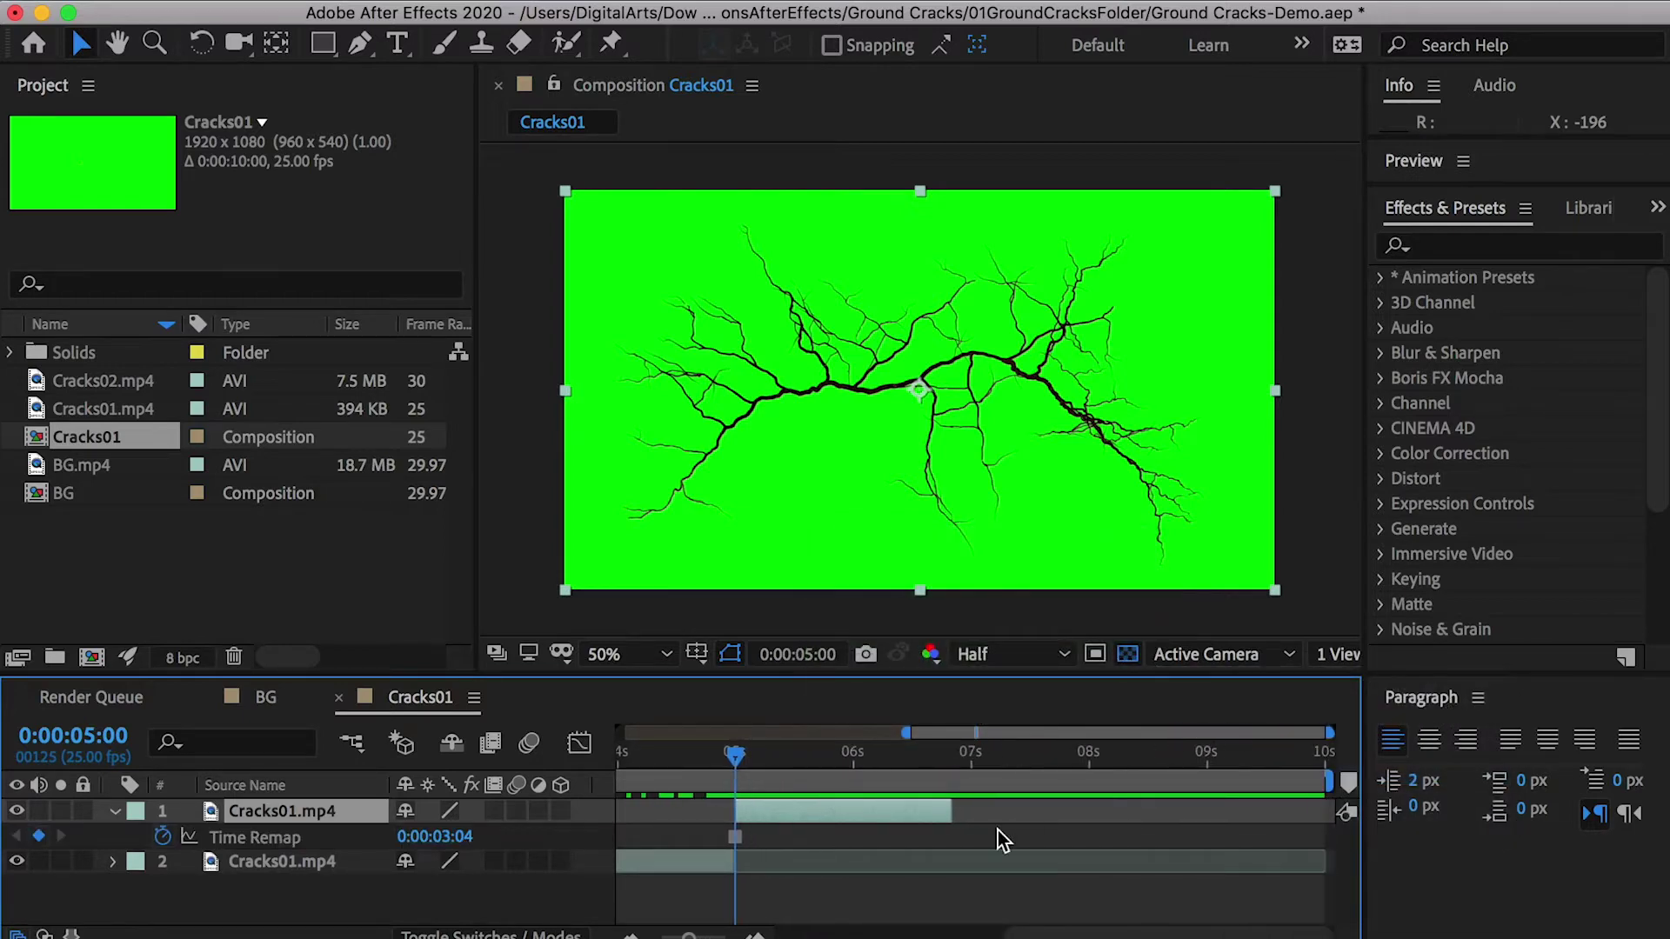
drag(956, 818, 1266, 818)
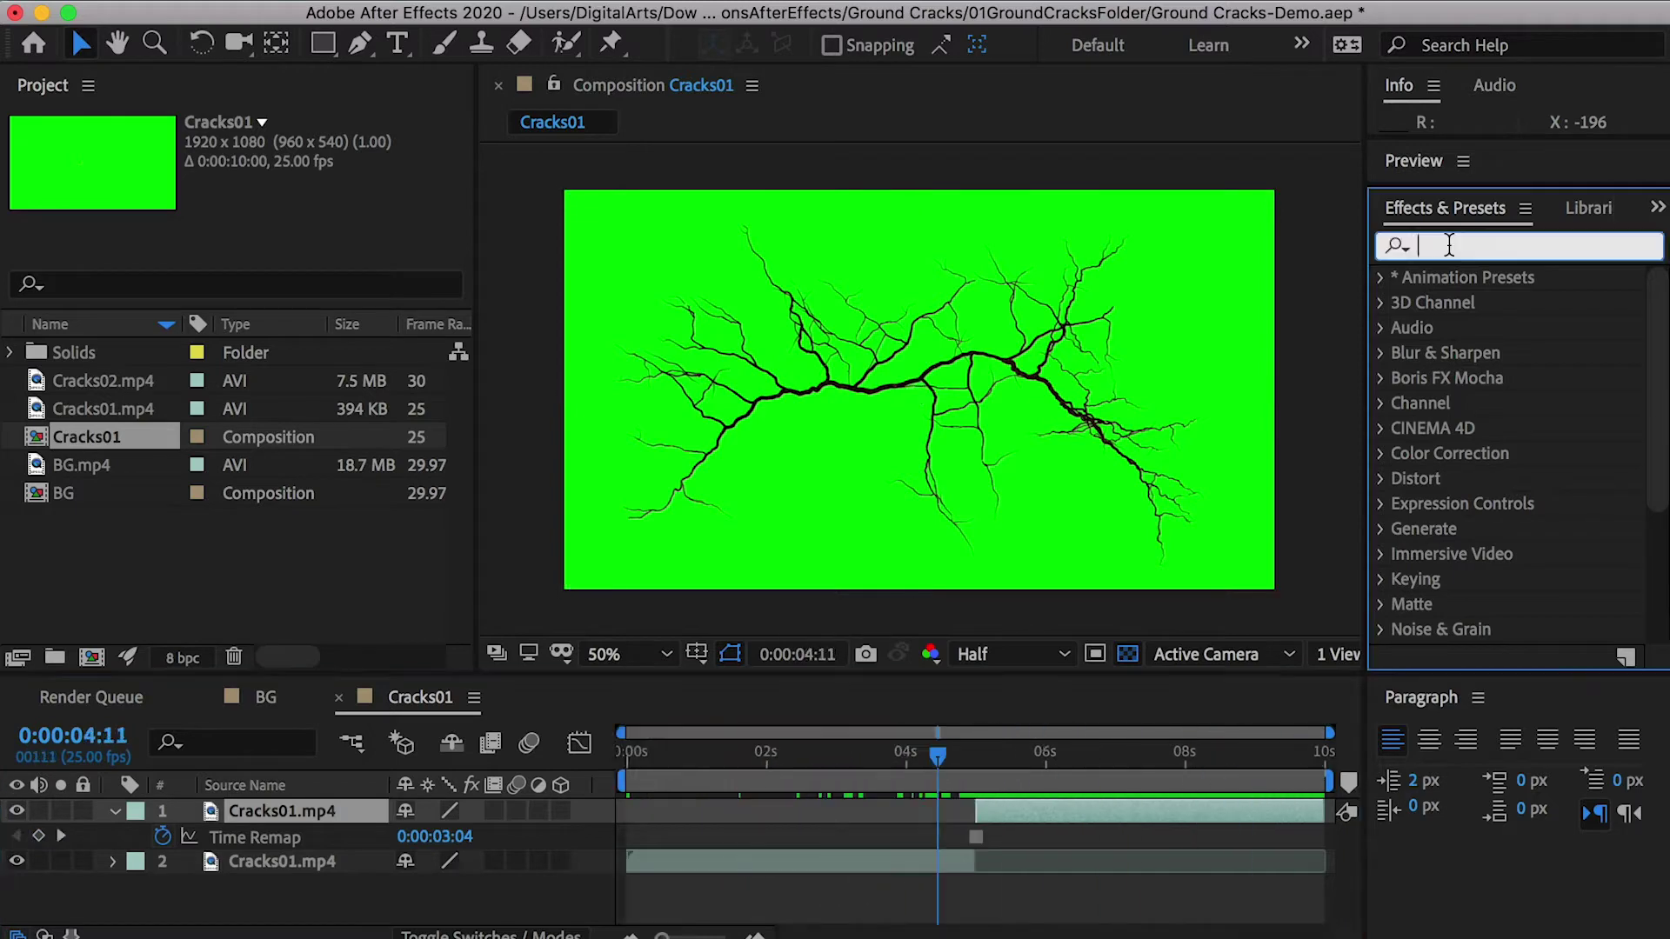
Apply Keylight (1.2) to the lower Cracks01.mp4 layer and key out its green background
text(keyli)
drag(1493, 377, 866, 862)
click(314, 334)
click(692, 230)
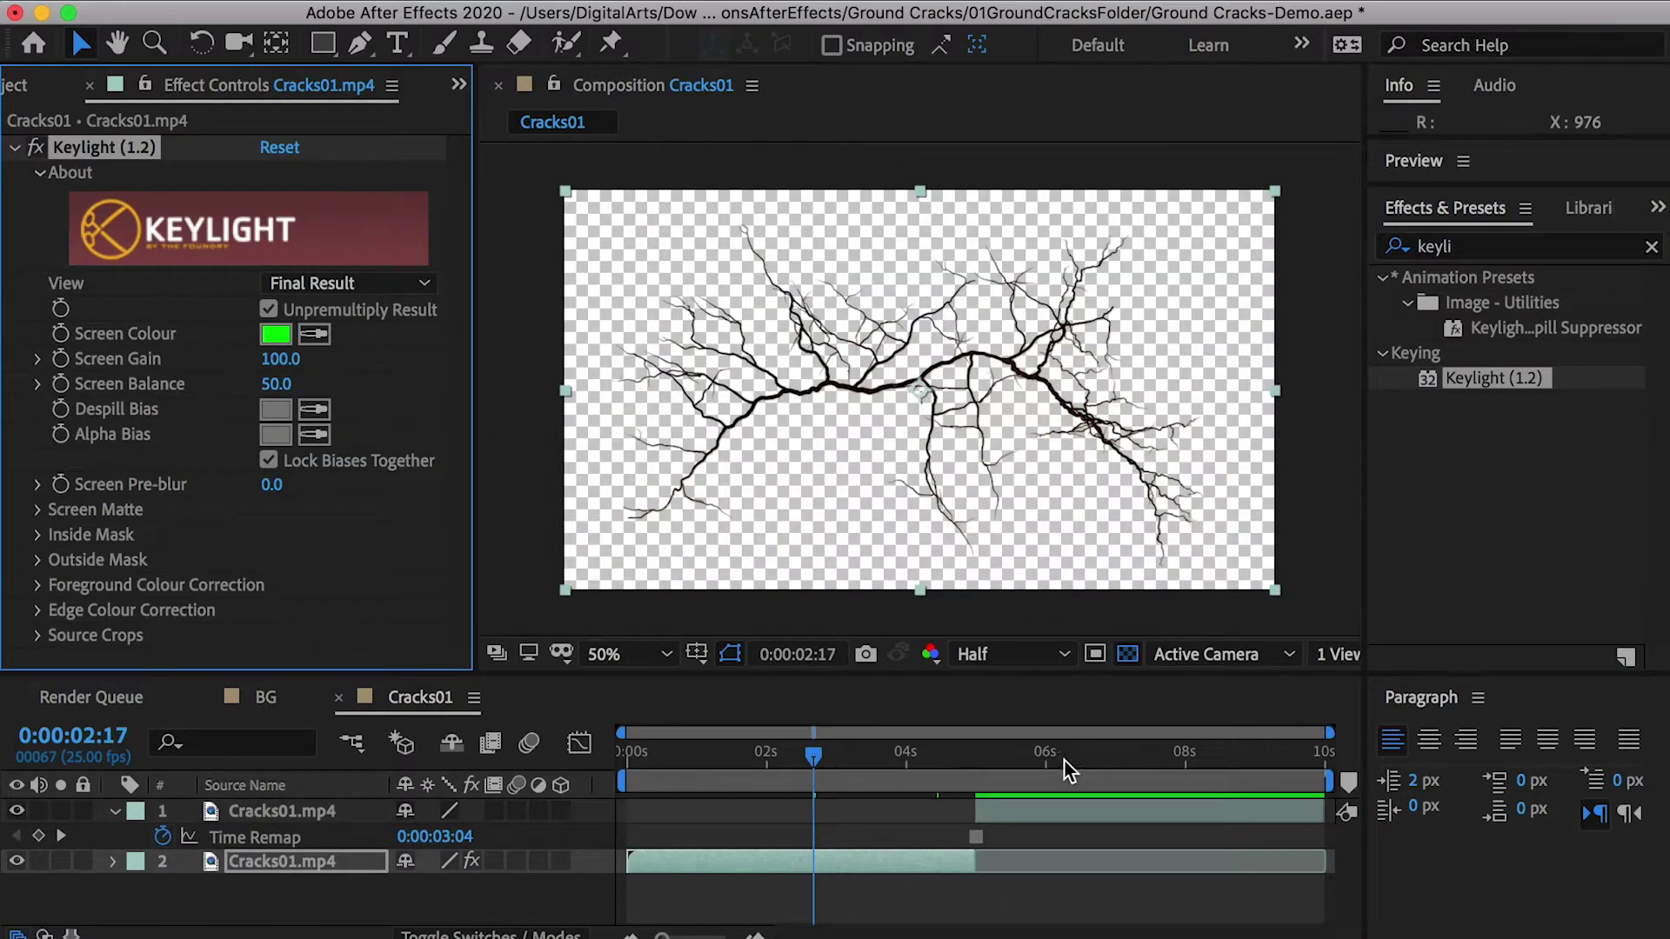
Copy the Keylight effect onto the frozen upper Cracks01.mp4 layer
click(1065, 760)
click(1097, 814)
key(super+v)
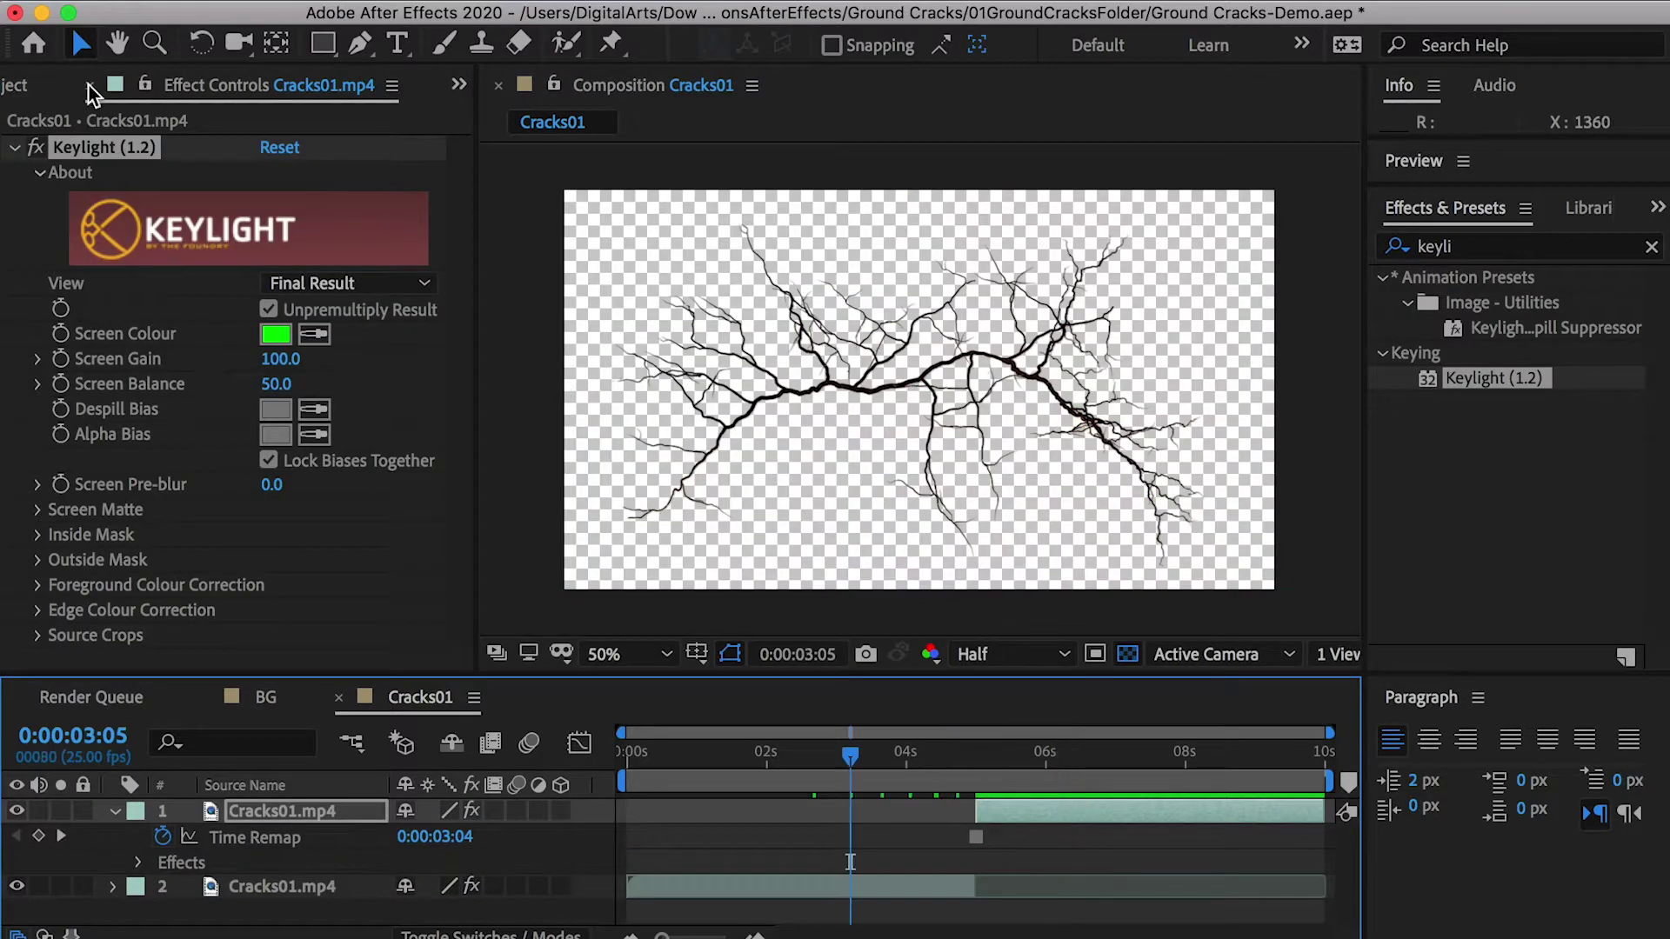
Rename the Cracks01 composition as Cracks01a
click(15, 85)
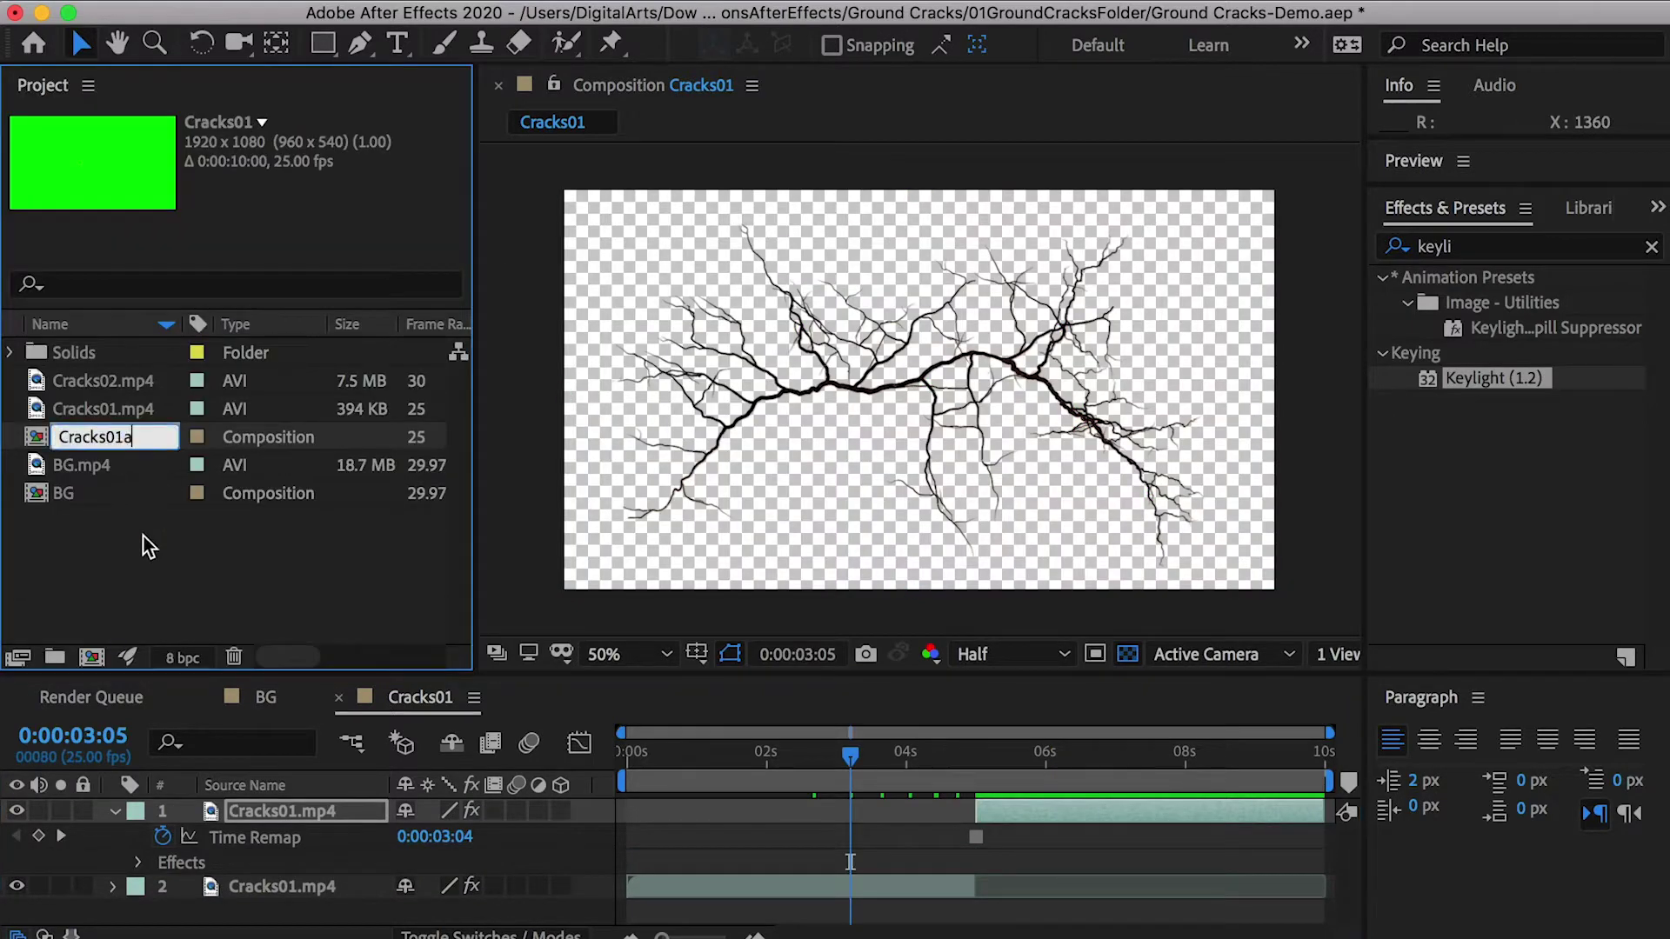
key(Return)
Create another composition from Cracks01.mp4 and trim its layer's start to 0:00:05:00, where the second crack begins
click(92, 440)
drag(98, 663, 92, 657)
drag(861, 756, 978, 769)
drag(628, 811, 891, 817)
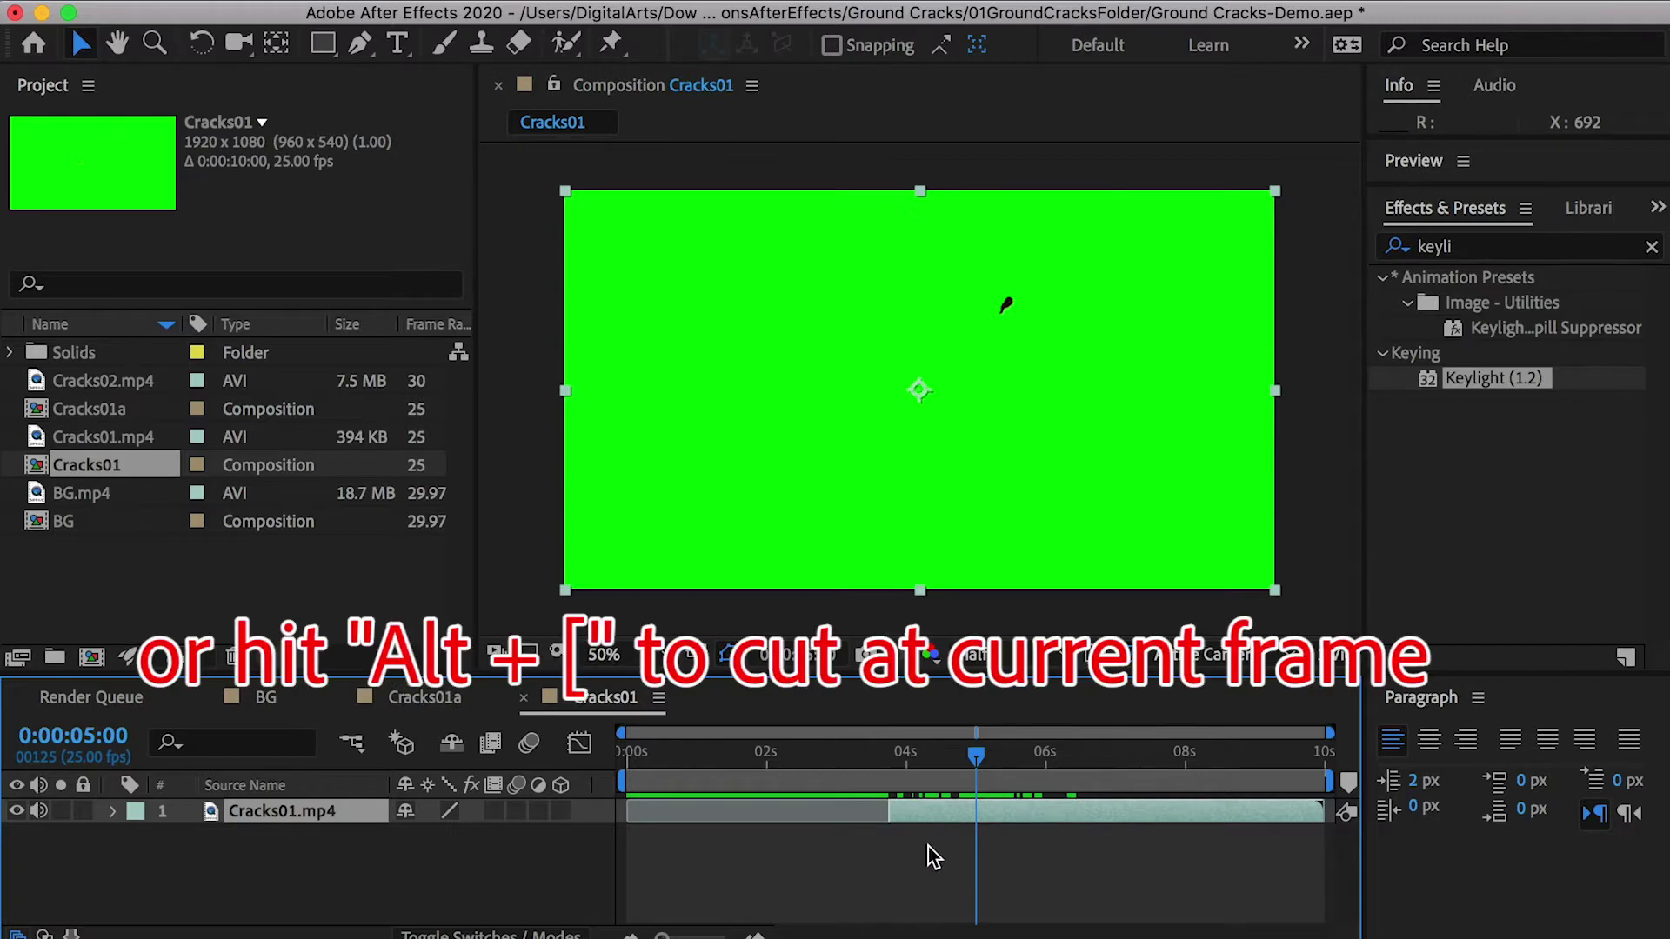
Apply Keylight (1.2) to the second crack's layer and sample its green background as the screen colour
drag(1494, 378, 1129, 822)
click(314, 334)
click(942, 415)
Shift the keyed Cracks01.mp4 layer so that it begins at the start of the composition
drag(1005, 753, 574, 757)
drag(1331, 733, 1216, 733)
click(706, 816)
Duplicate the keyed Cracks01.mp4 layer and make the copy begin at 0:00:05:00, where the original layer ends
click(881, 754)
key(ctrl+d)
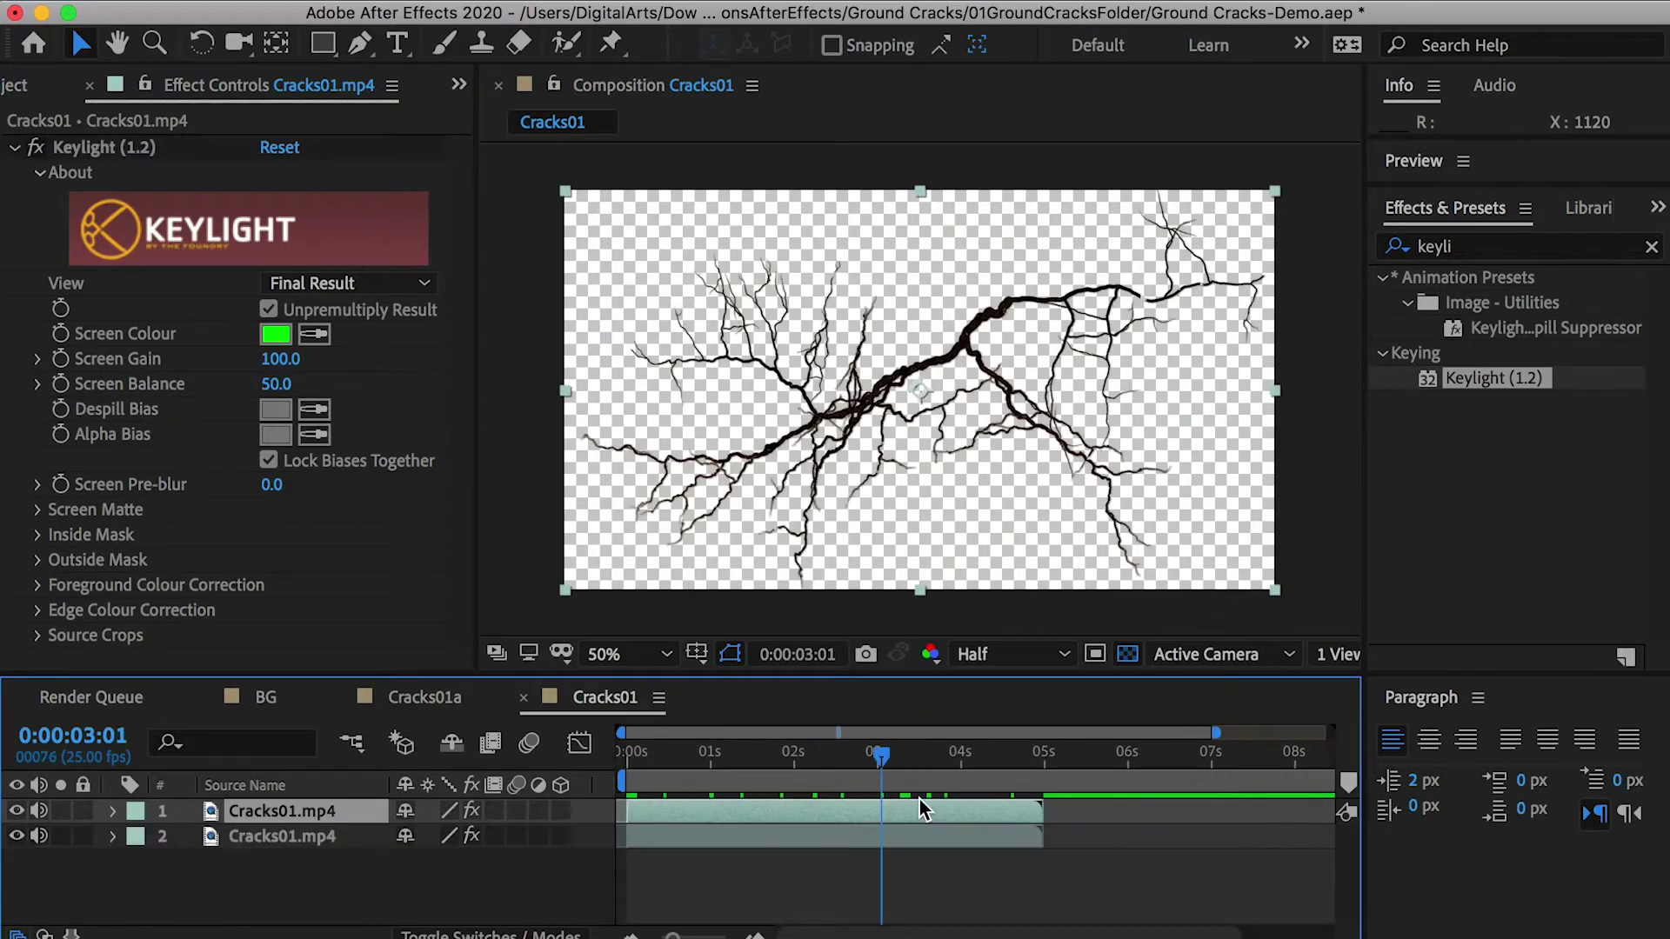
drag(634, 813, 1040, 810)
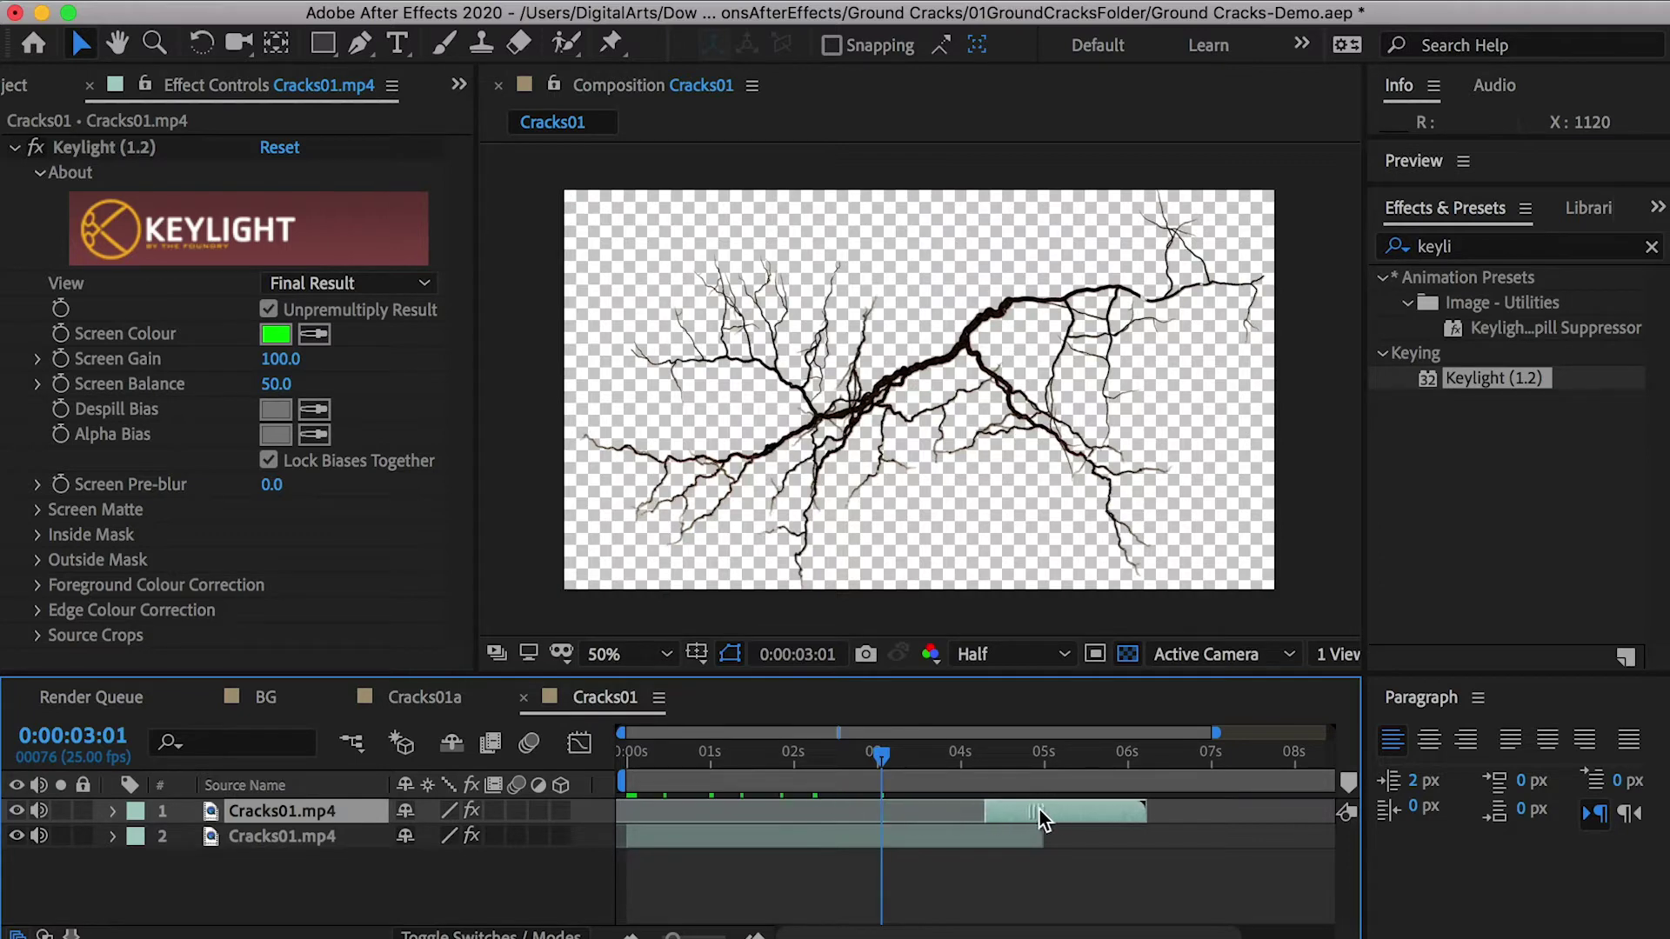
drag(1084, 806, 1091, 806)
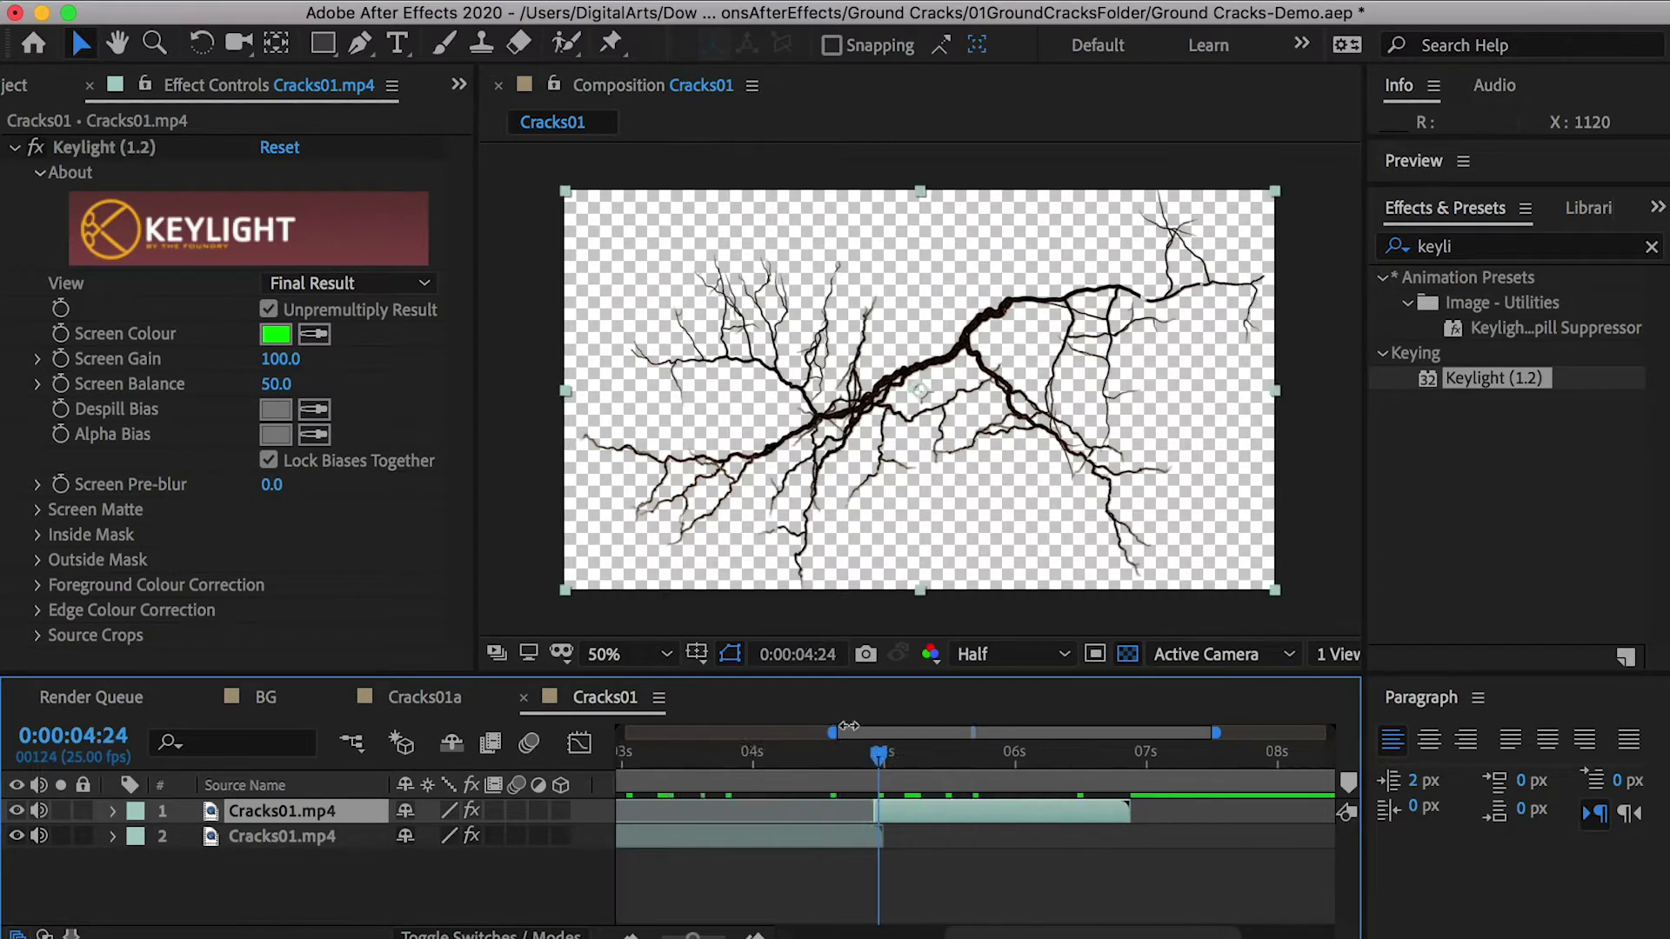
drag(839, 733, 928, 734)
drag(1221, 733, 988, 733)
drag(928, 733, 953, 733)
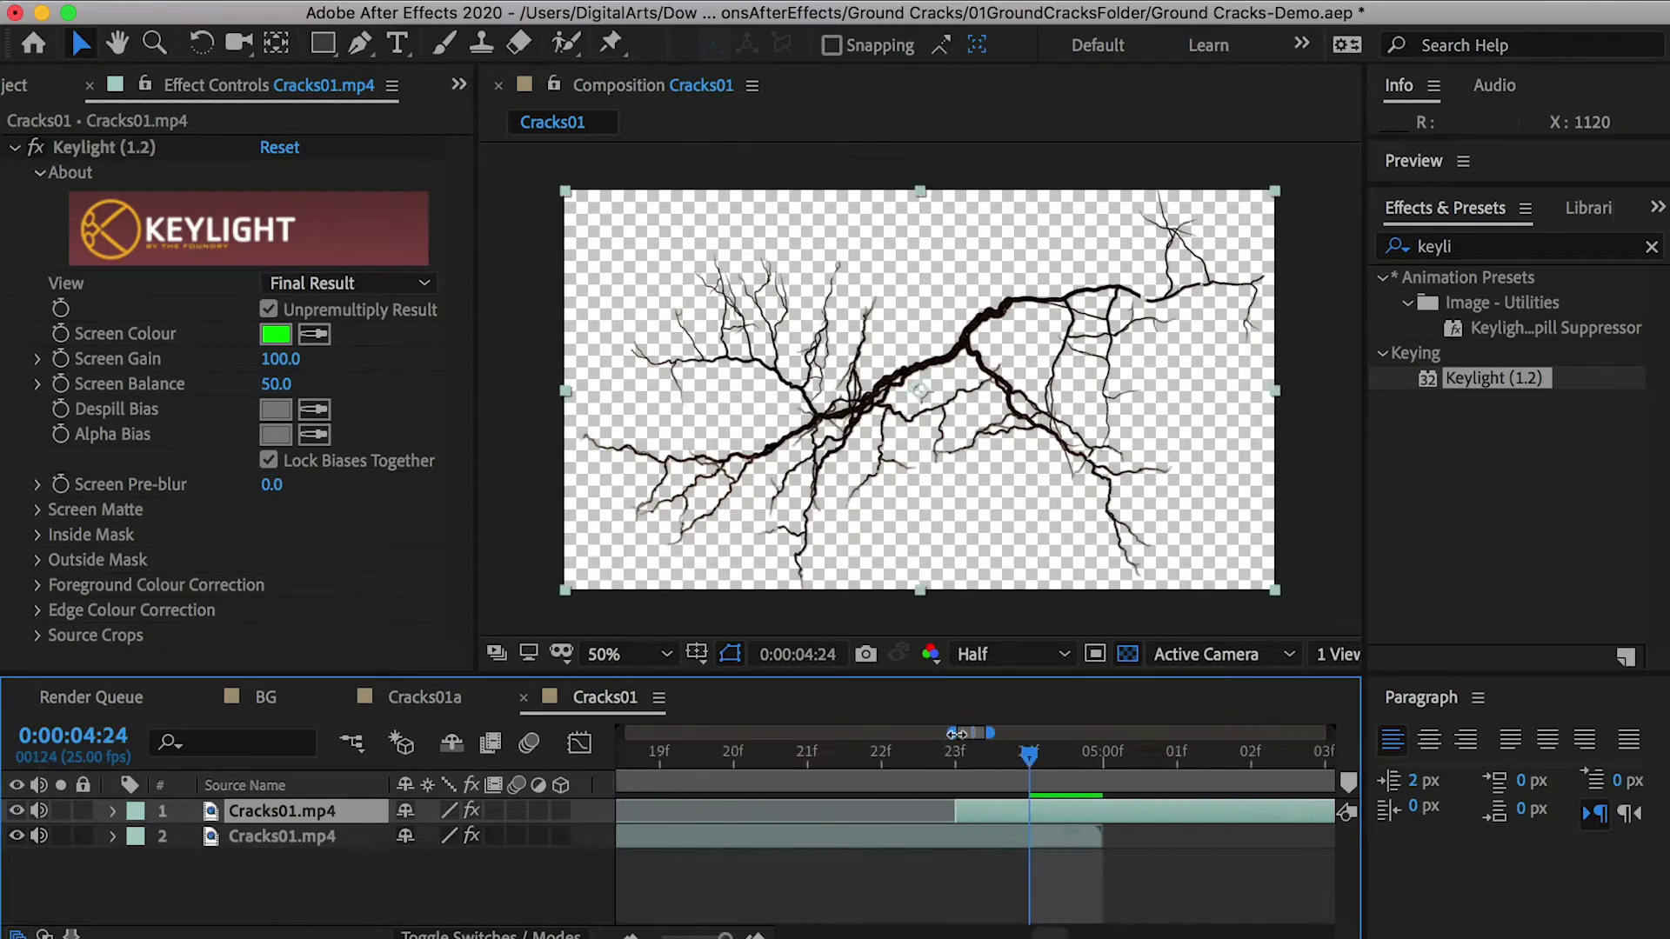
drag(1038, 805, 1179, 802)
Freeze the duplicated crack layer on its frame at 0:00:05:00 and extend it to the composition's end
click(826, 757)
right_click(671, 813)
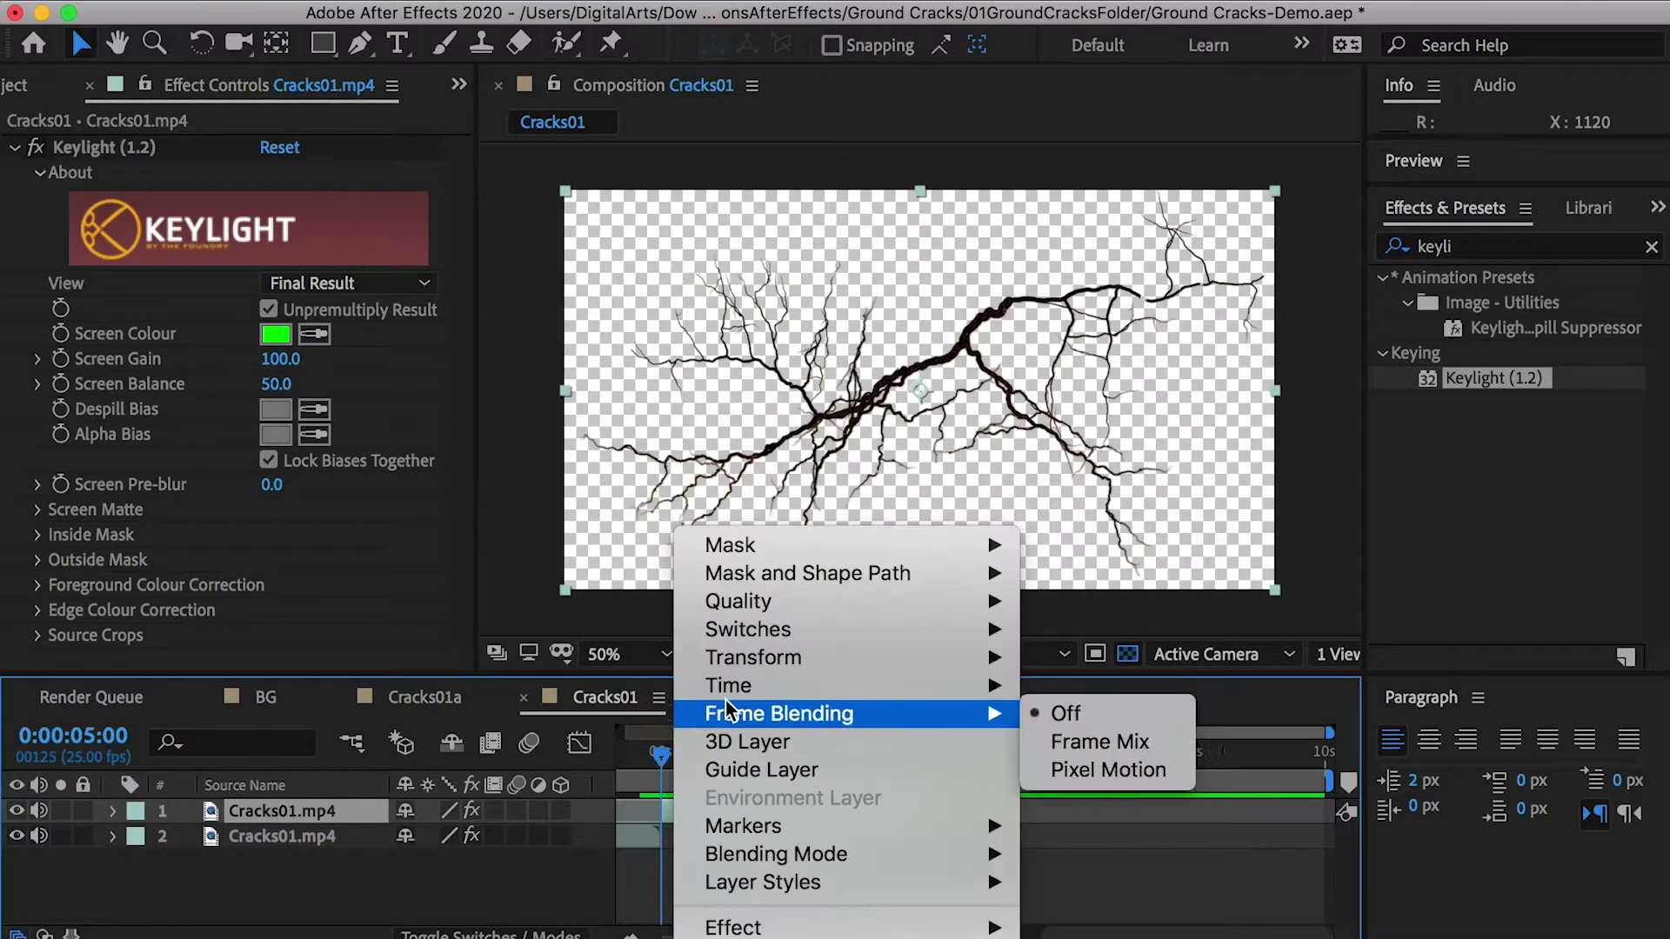
mouse_move(731, 686)
click(1171, 767)
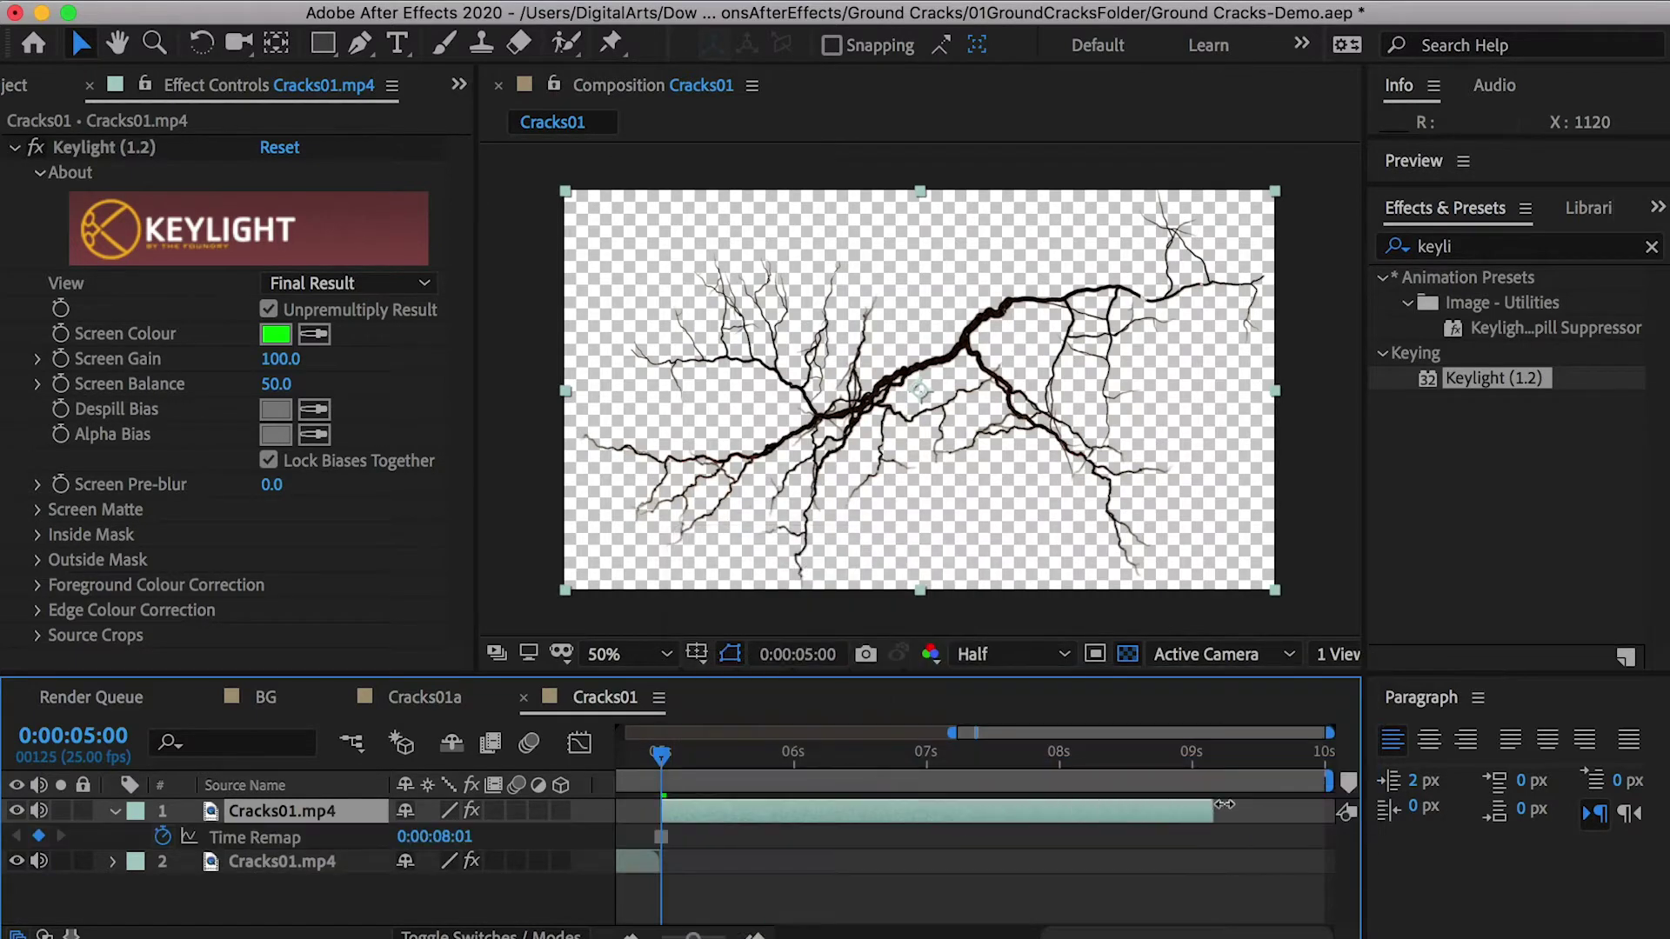
Rename the Cracks01 composition as Cracks01b
click(90, 85)
click(125, 466)
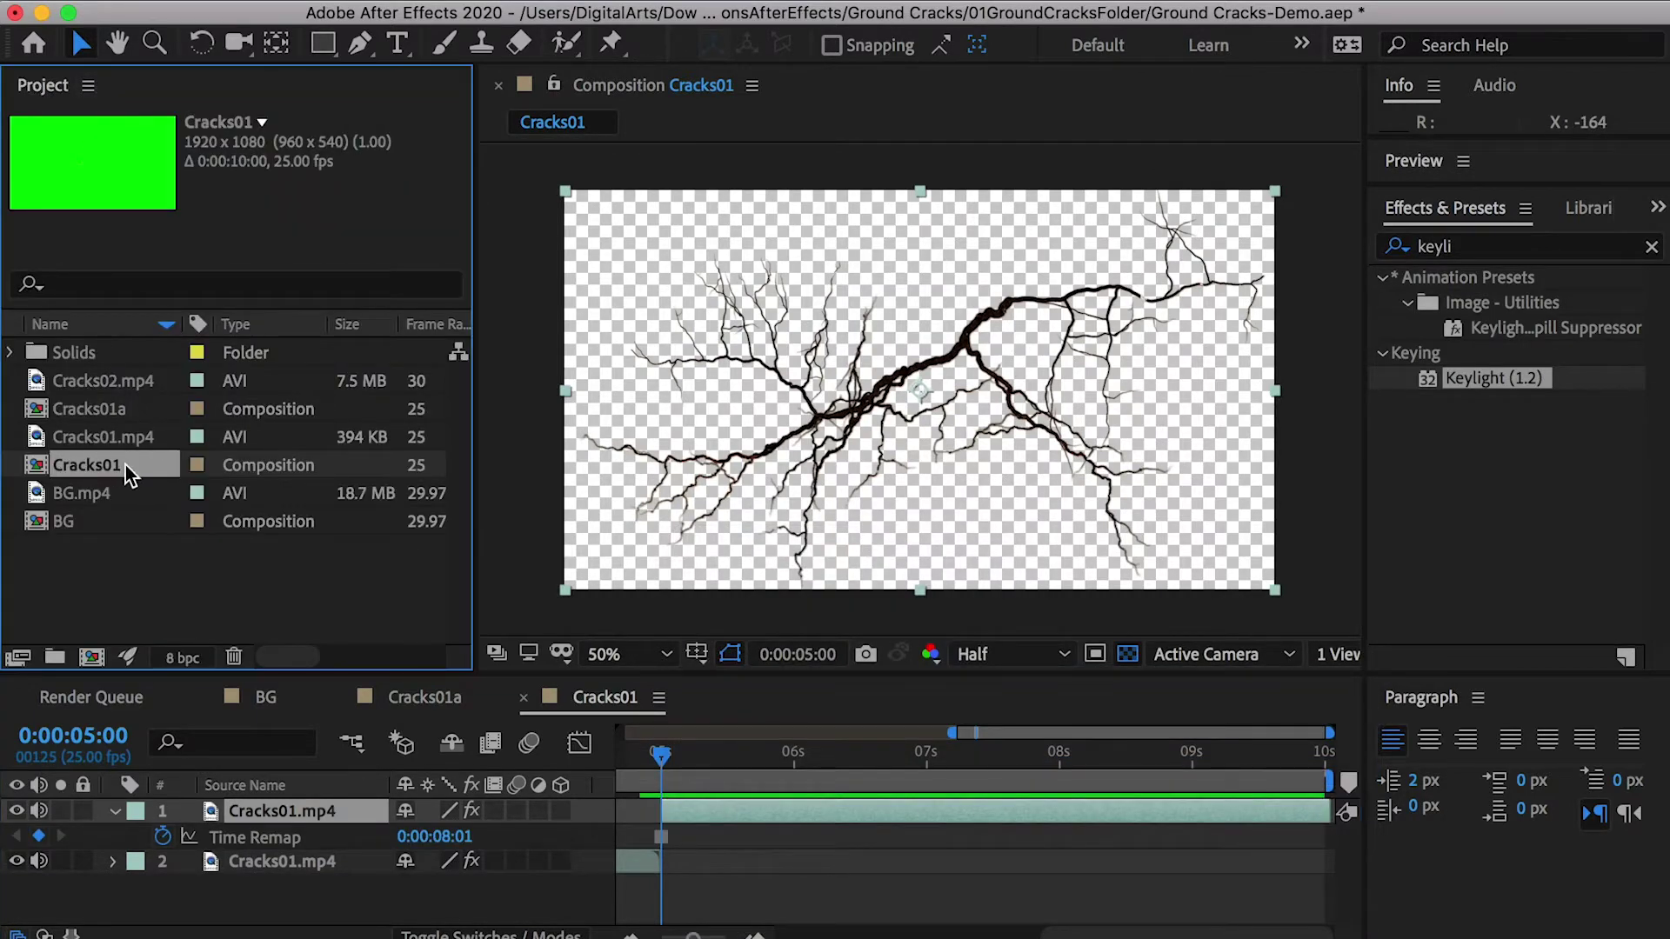
key(Return)
key(Right)
text(b)
key(Return)
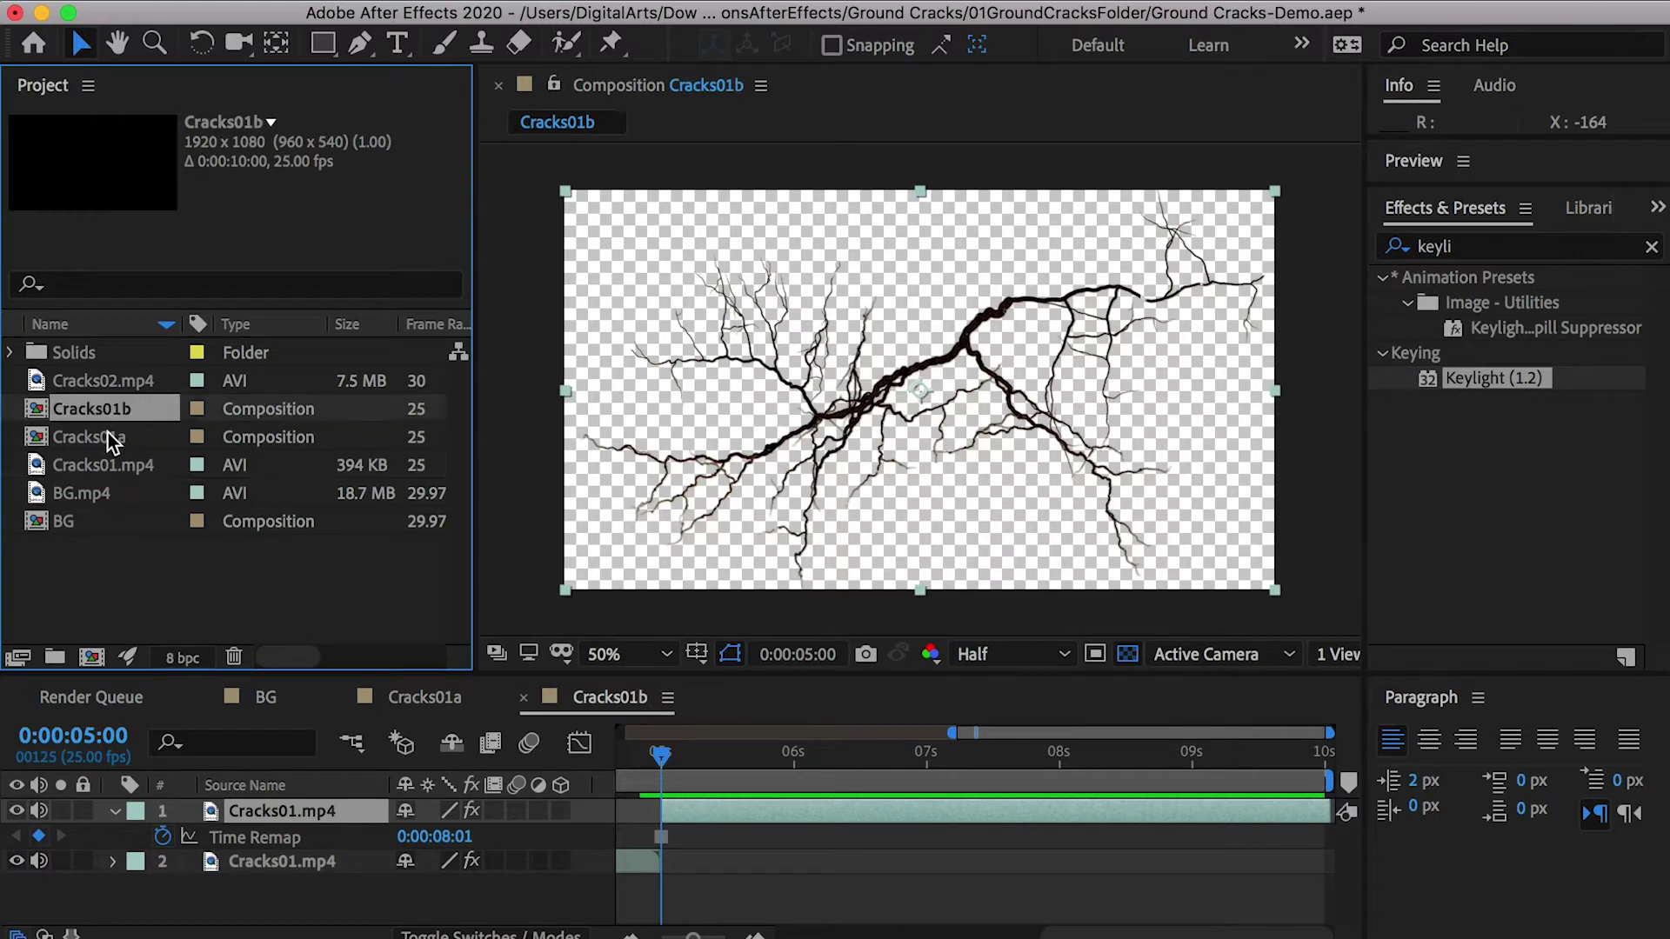
Set the Cracks01a composition's duration to 0:00:20:00
click(260, 700)
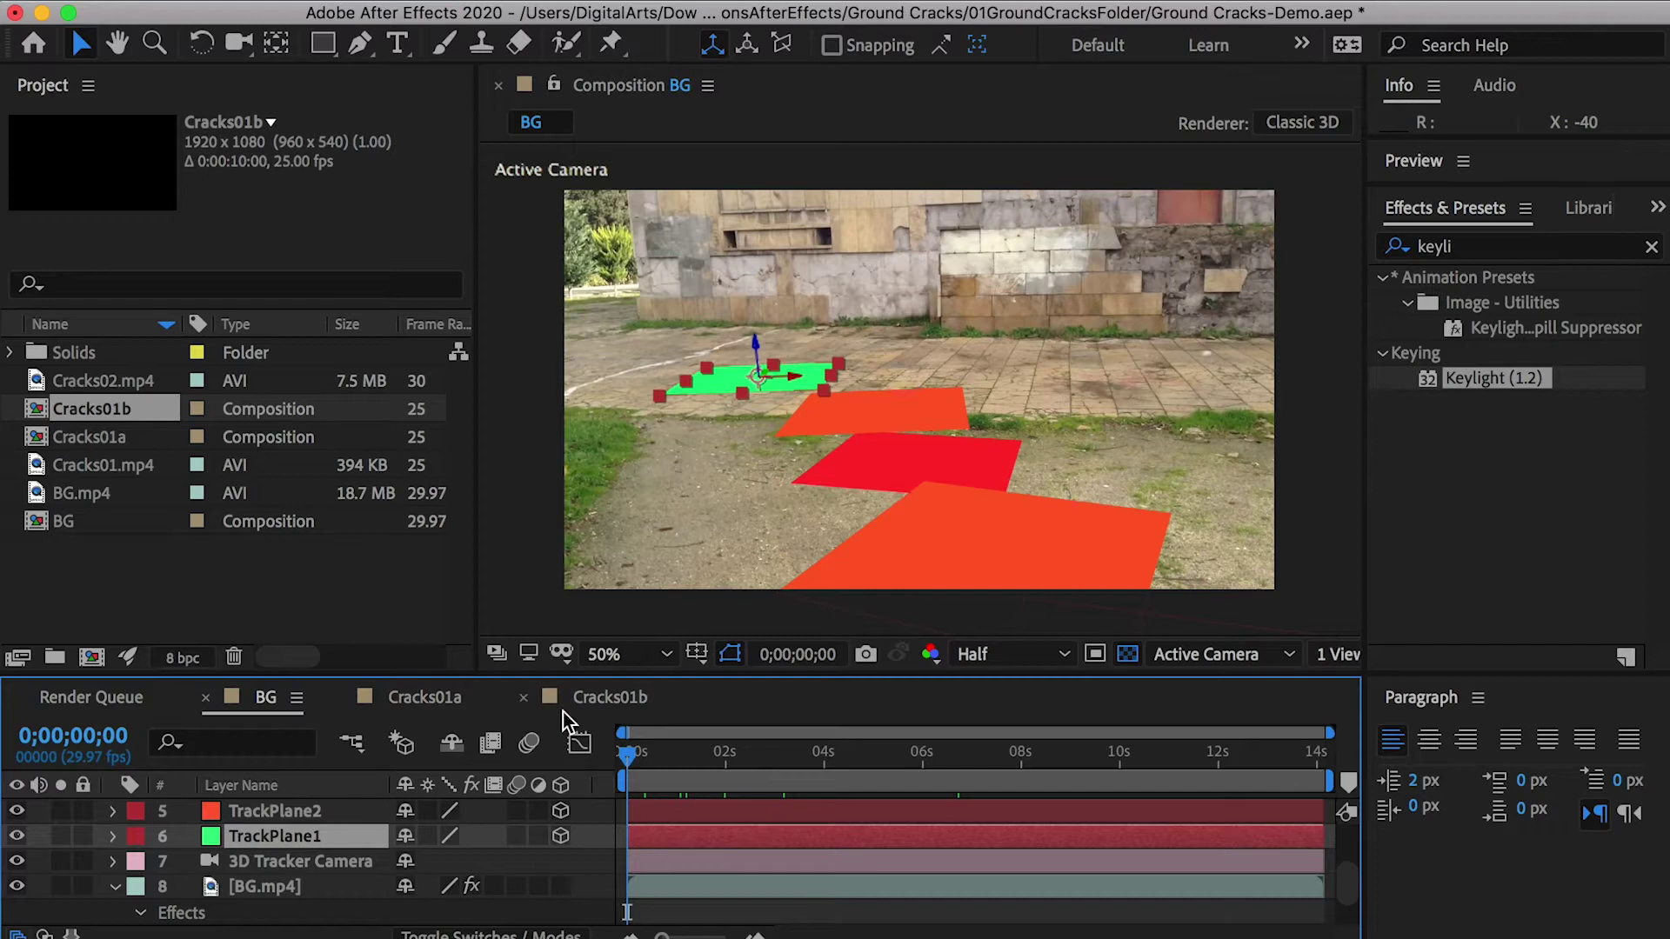
click(607, 700)
click(446, 697)
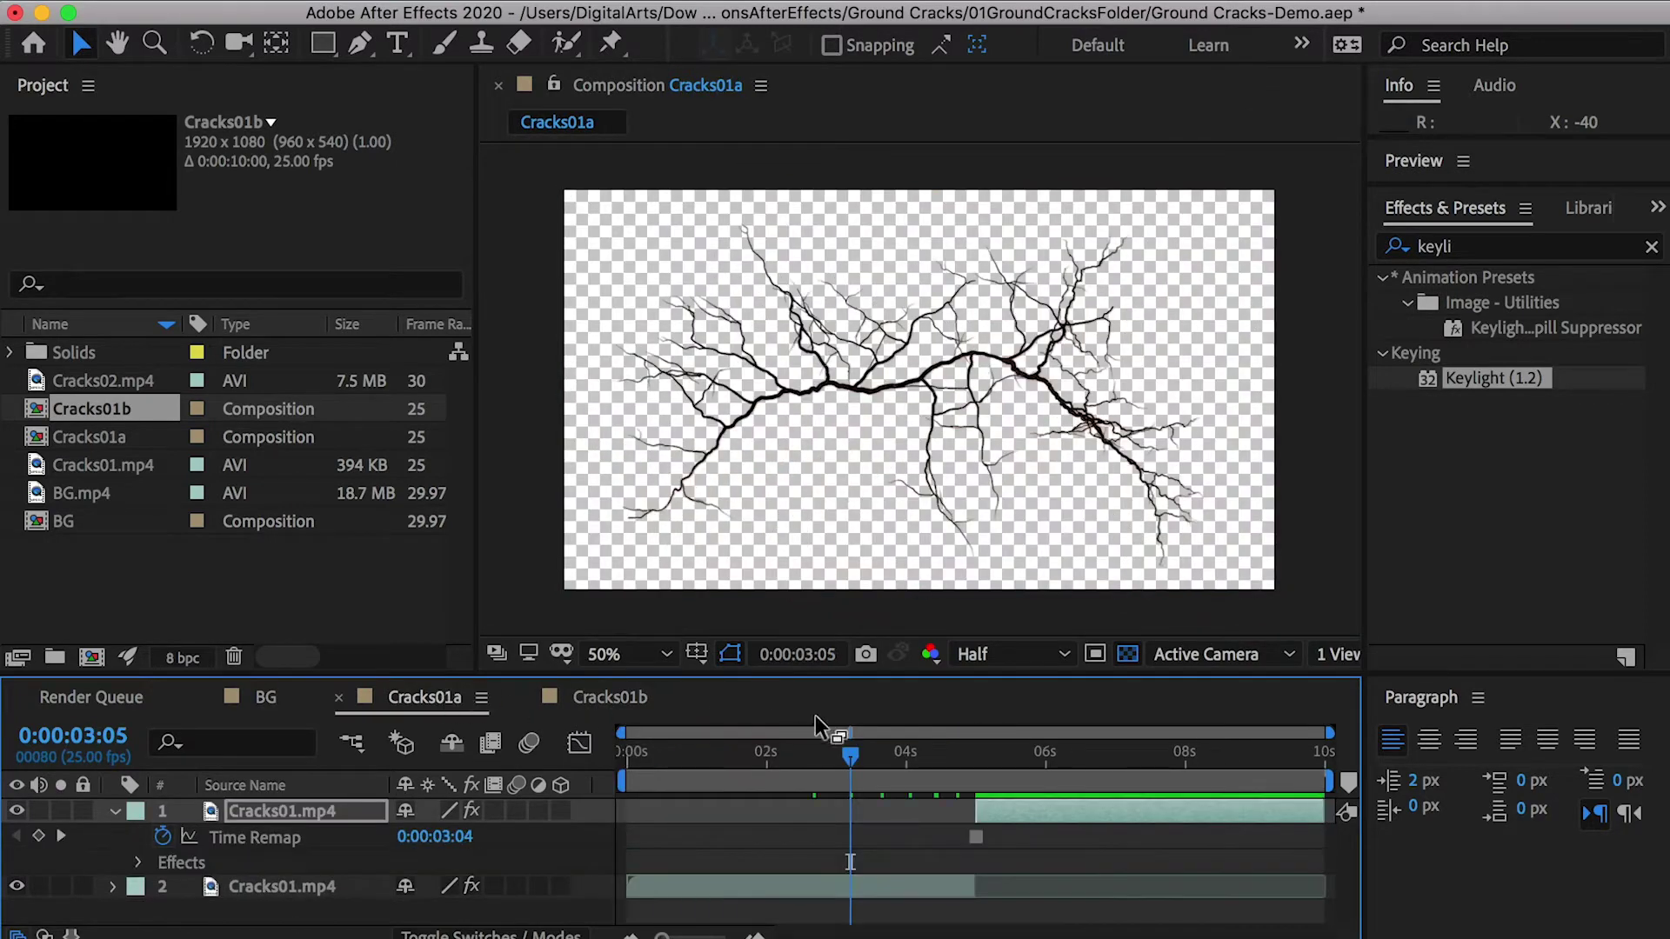
click(113, 440)
right_click(101, 447)
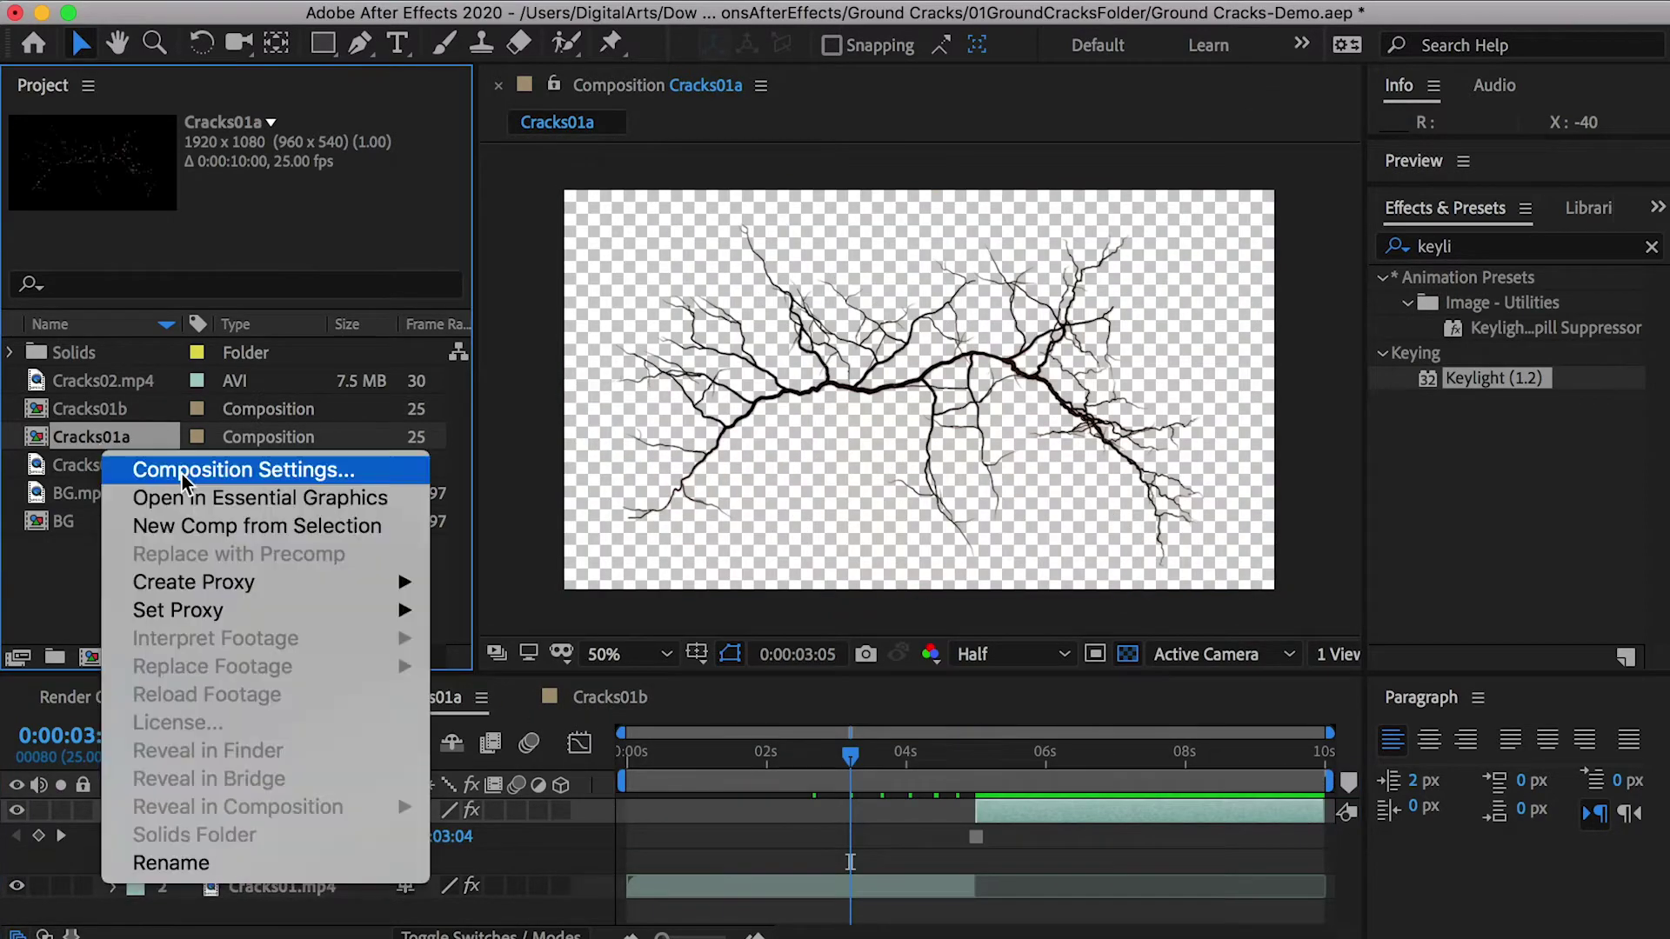
click(199, 470)
click(1084, 762)
text(2000)
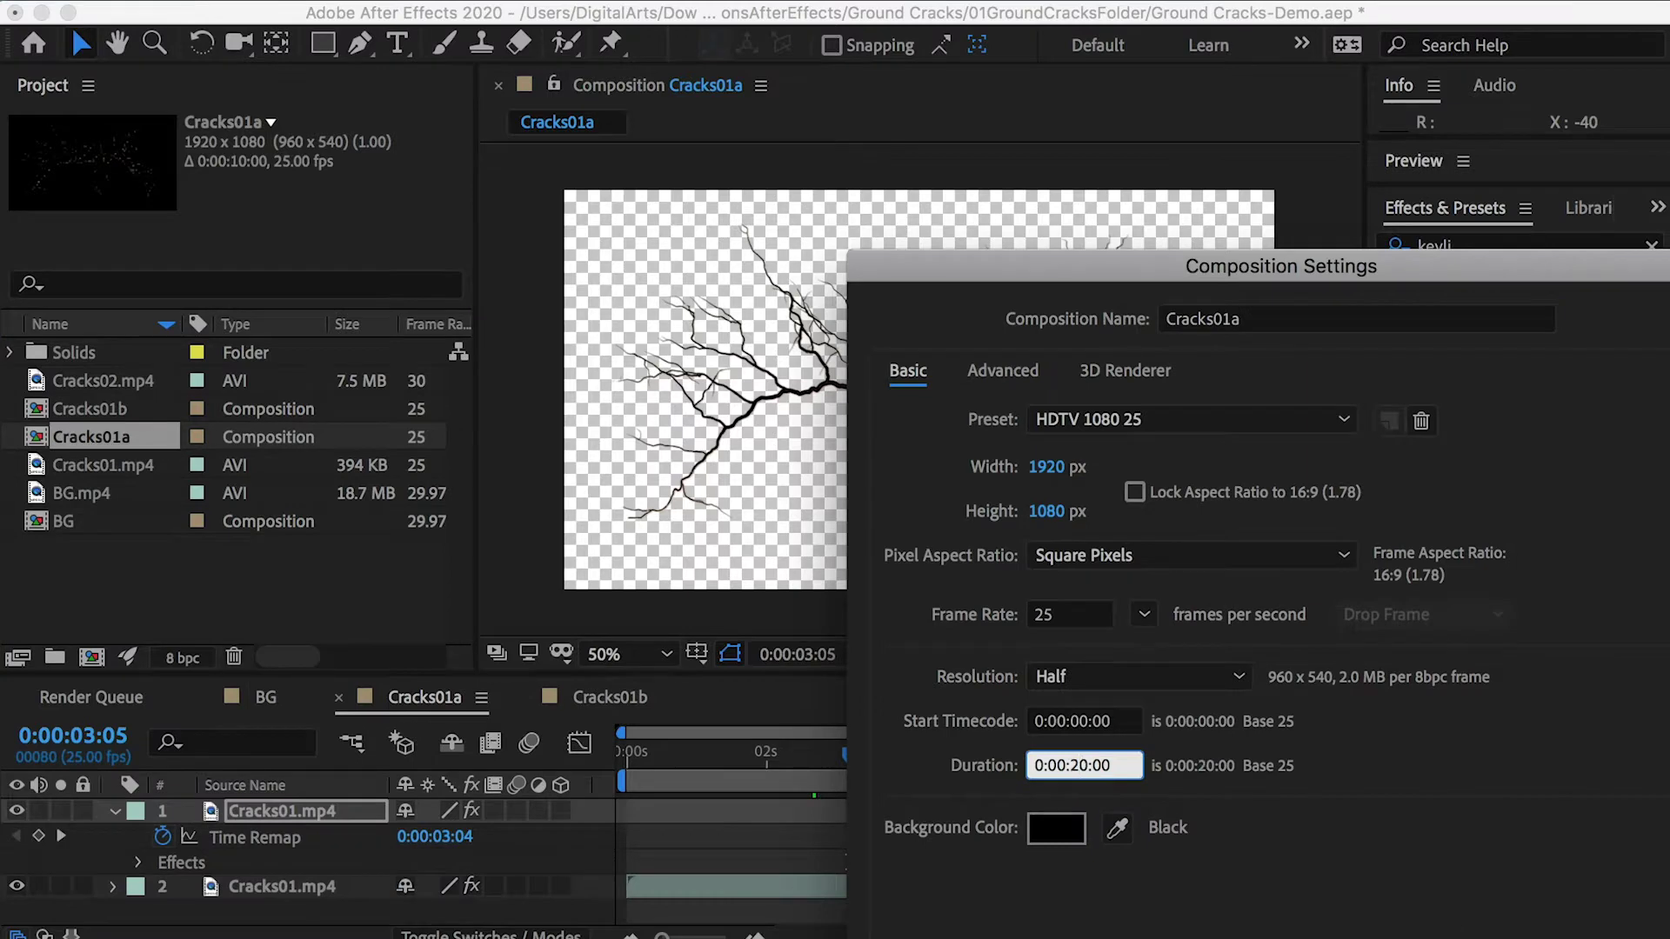
key(Return)
Set the Cracks01b composition's duration to 0:00:20:00
click(93, 405)
right_click(82, 409)
click(181, 432)
click(1072, 766)
text(2000)
key(Return)
Extend the frozen crack layers in Cracks01a and Cracks01b to the end of their 20-second compositions
drag(981, 732, 1391, 702)
drag(975, 810, 1335, 820)
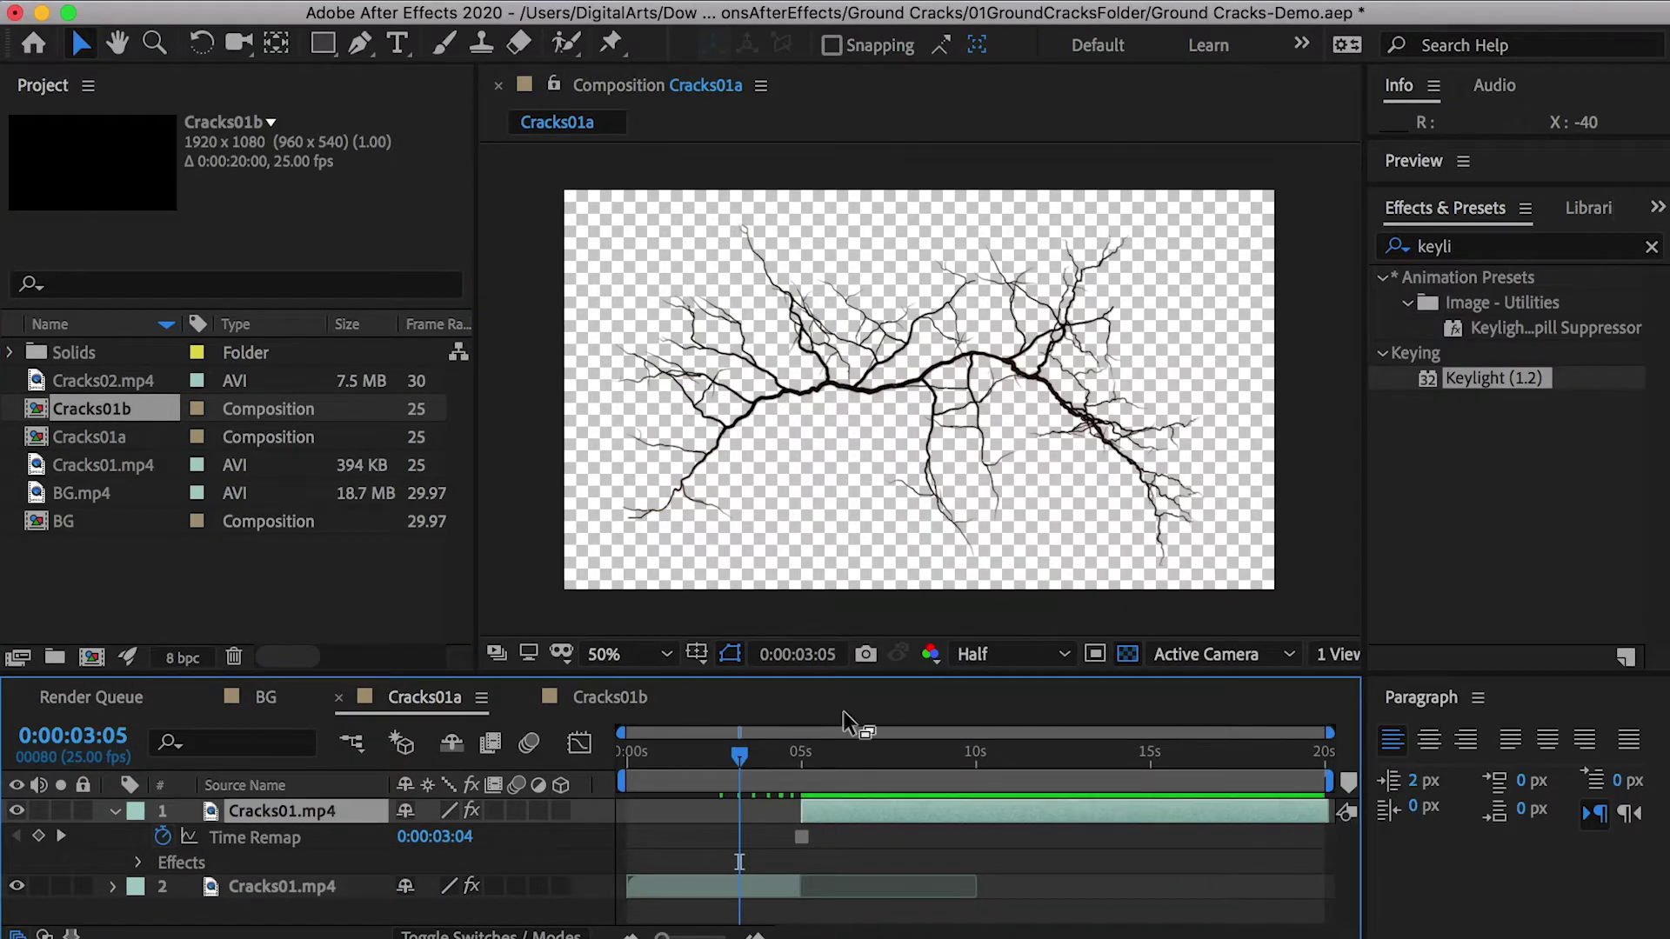
click(609, 697)
drag(981, 732, 1335, 732)
drag(869, 812, 1328, 810)
click(1323, 757)
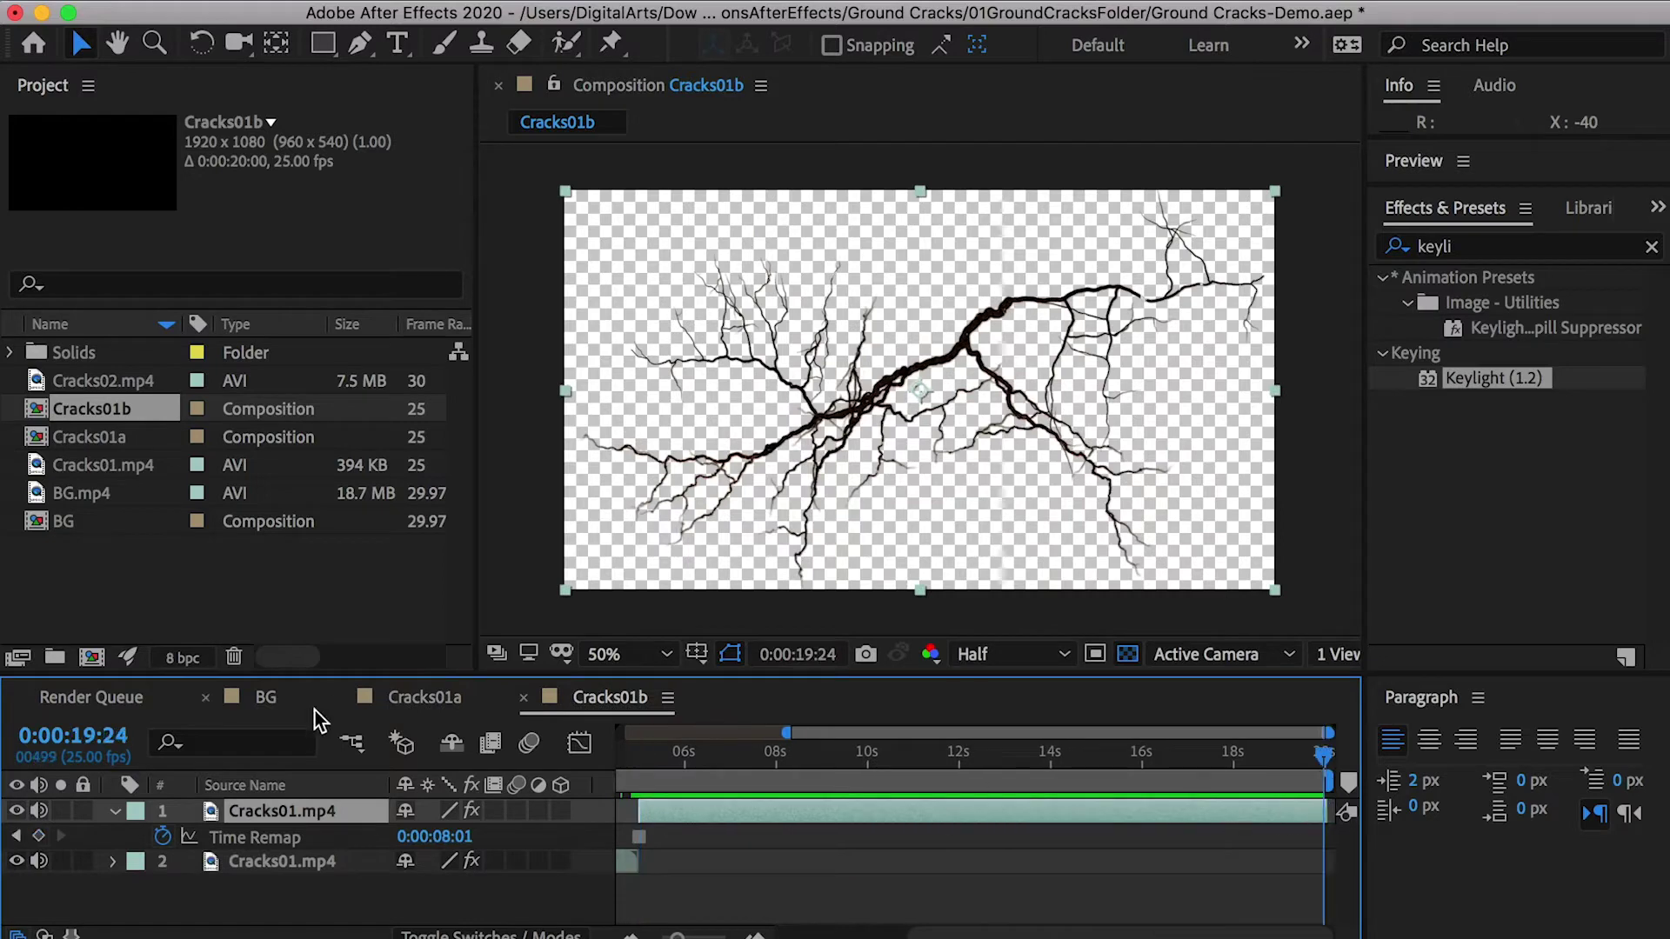
Close the two crack compositions and add Cracks01a to the BG composition, directly above TrackPlane1
click(339, 696)
click(339, 696)
drag(101, 444, 280, 828)
drag(689, 732, 983, 738)
click(937, 396)
key(space)
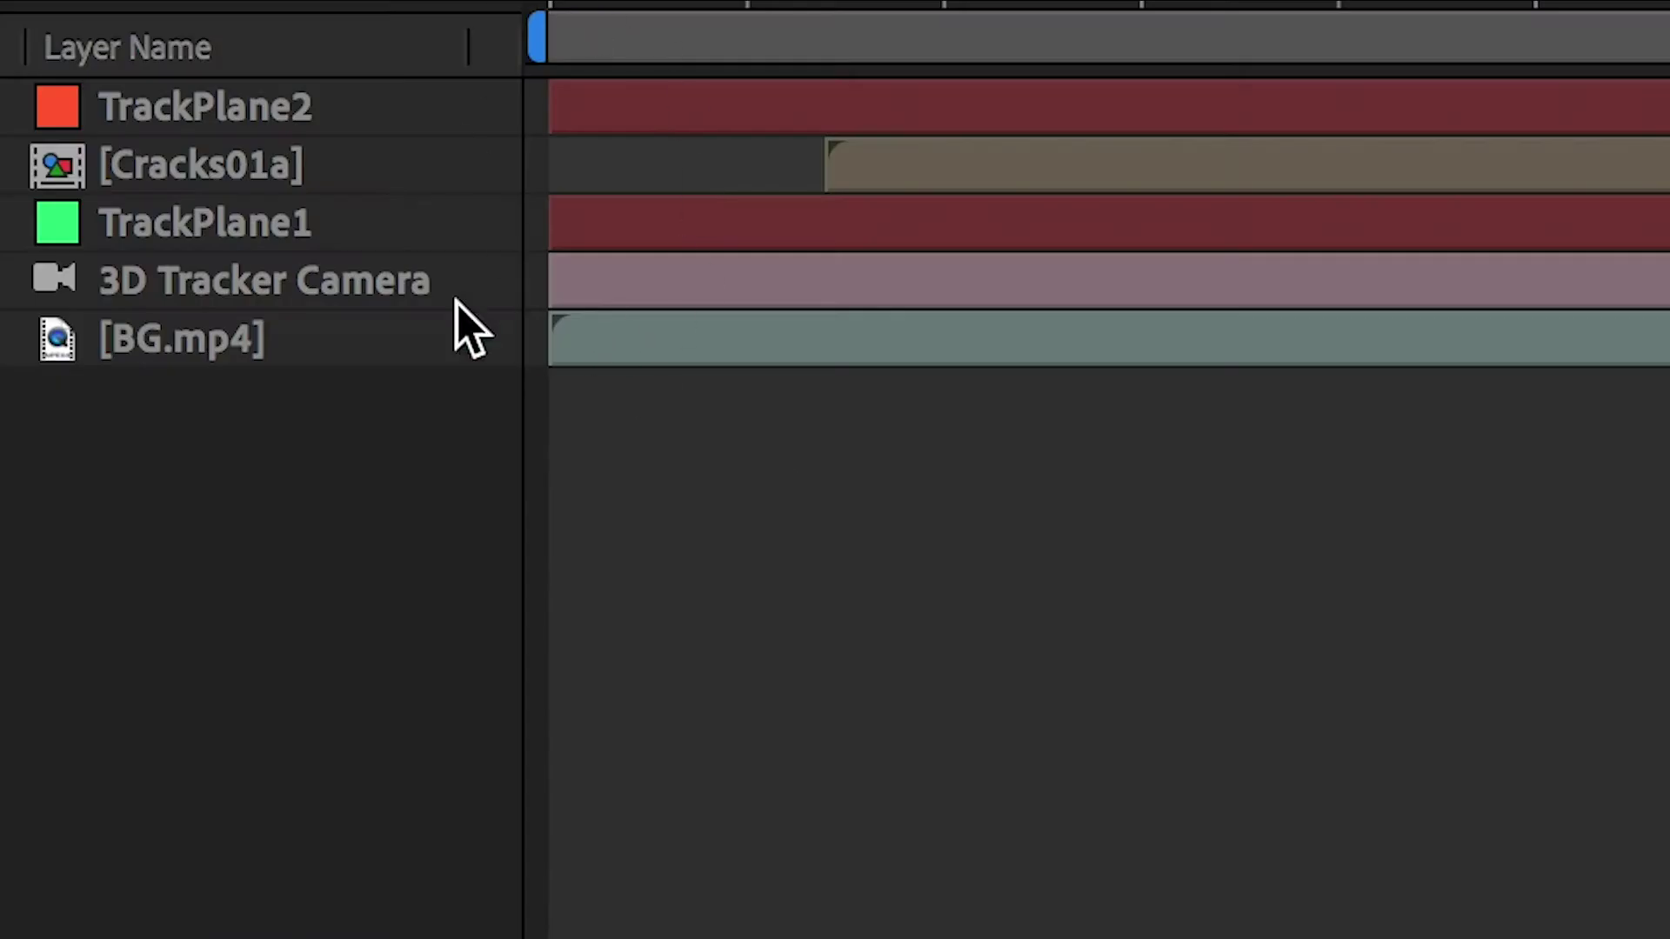
Show the Switches column in the BG timeline and make Cracks01a a 3D layer
right_click(239, 51)
mouse_move(626, 275)
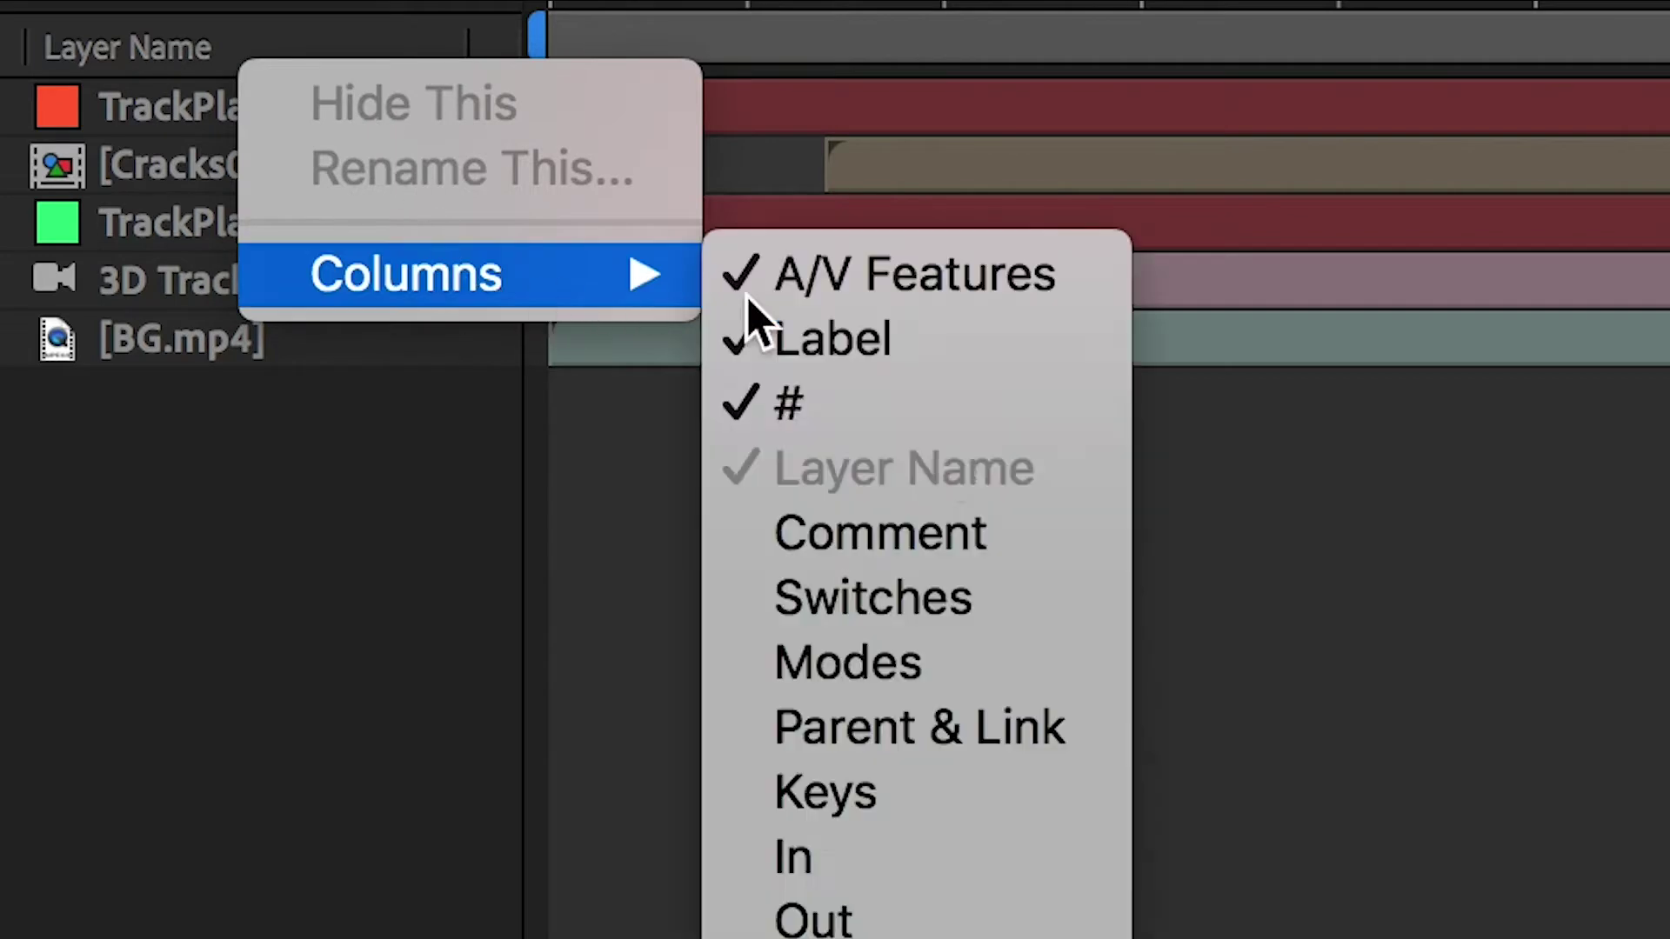
click(999, 603)
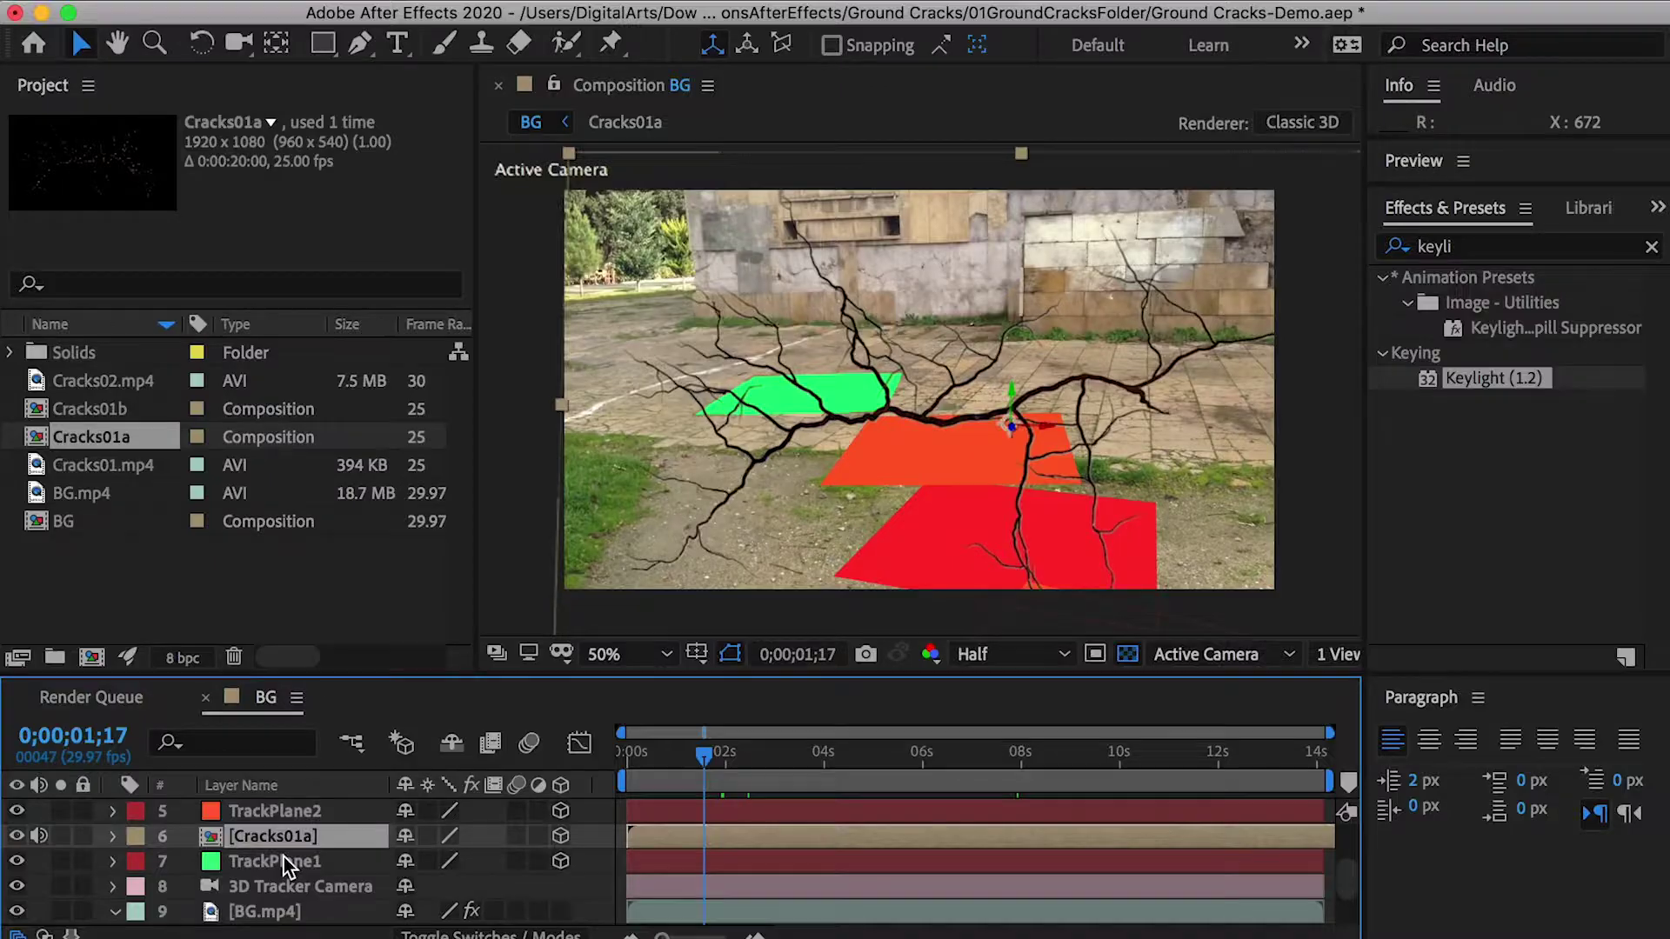
Copy TrackPlane1's Position value to the Cracks01a layer
shift+click(284, 858)
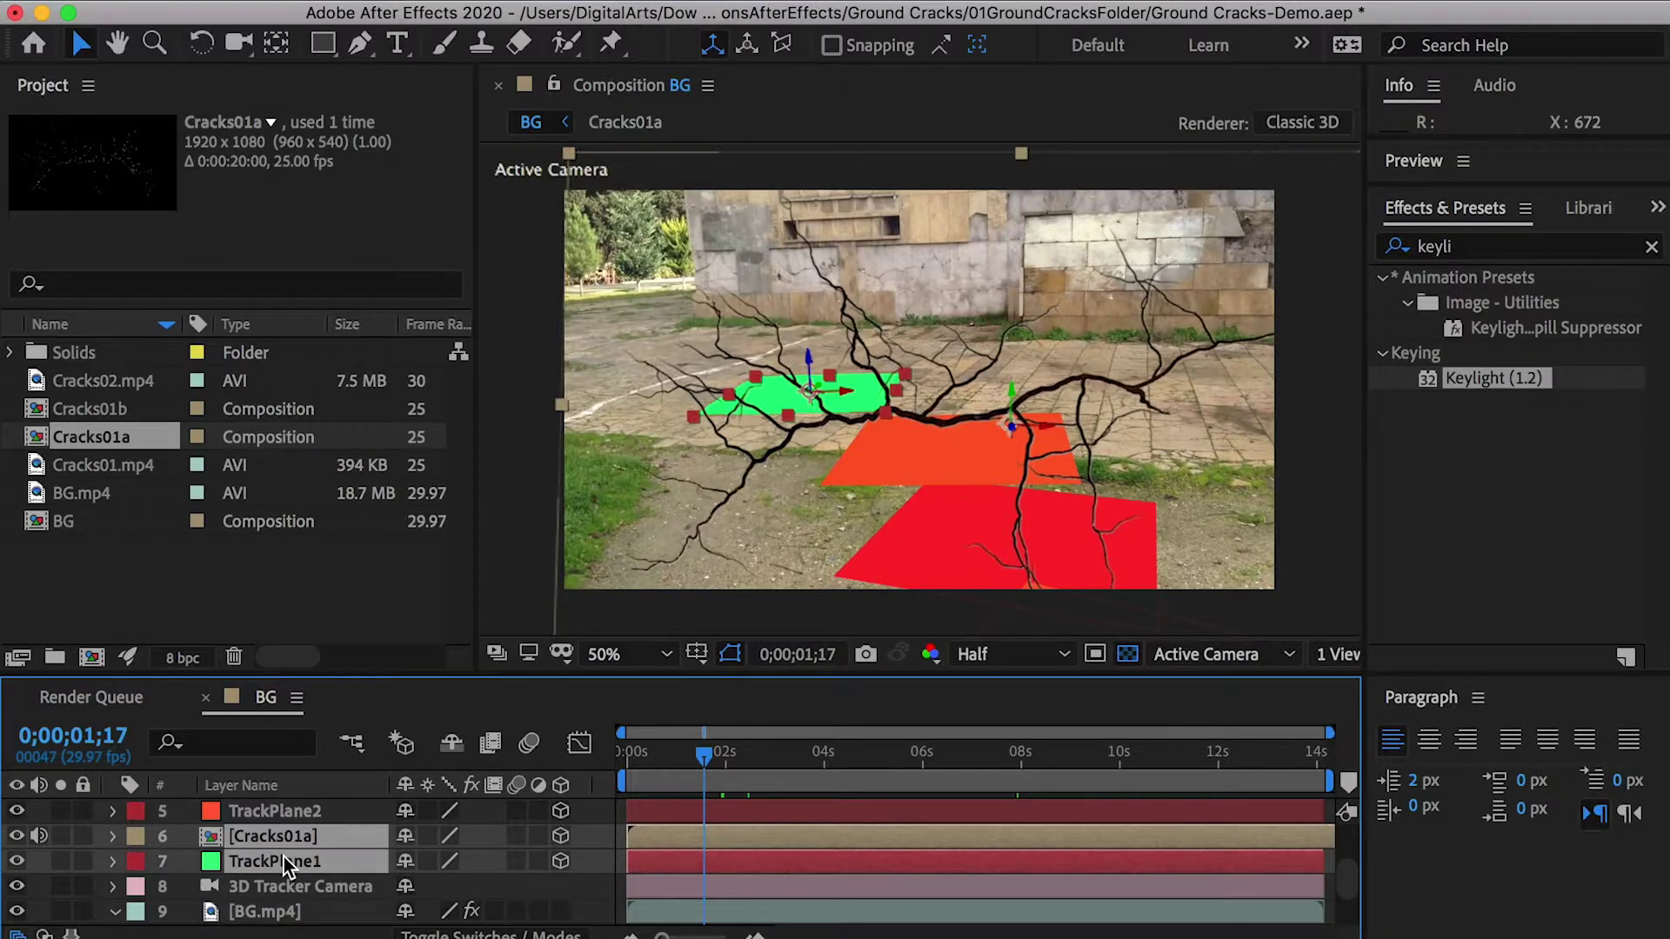
key(p)
click(246, 912)
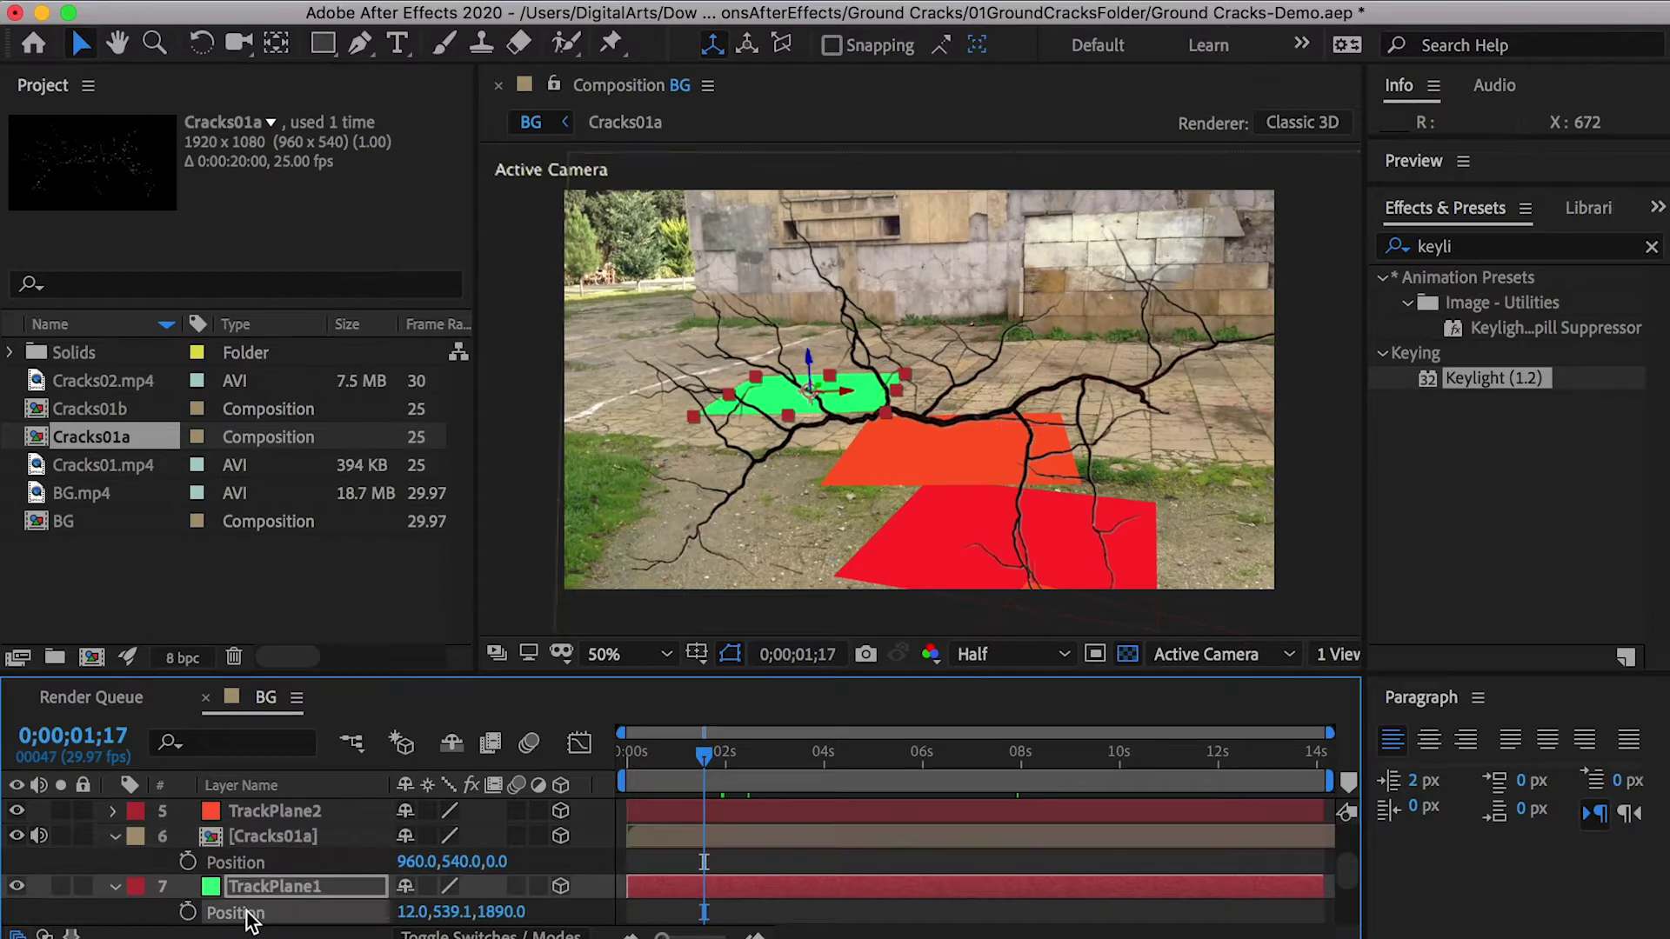
click(246, 863)
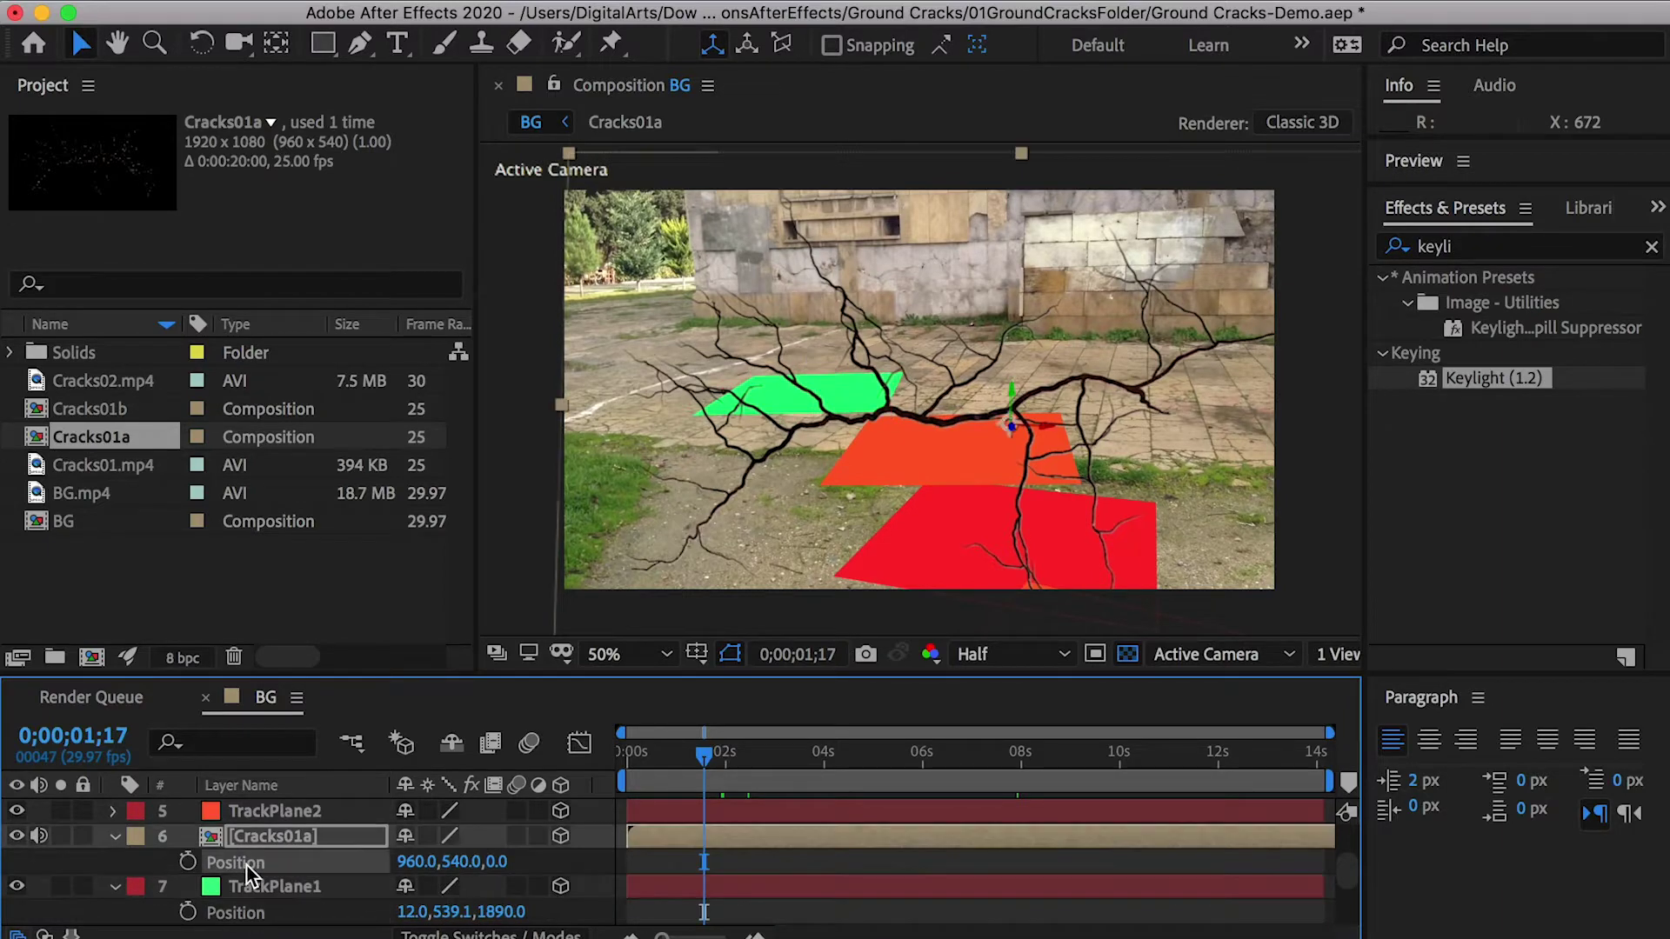
key(super+v)
Copy TrackPlane1's Orientation value to the Cracks01a layer and hide TrackPlane1
click(266, 885)
key(r)
click(261, 912)
click(256, 837)
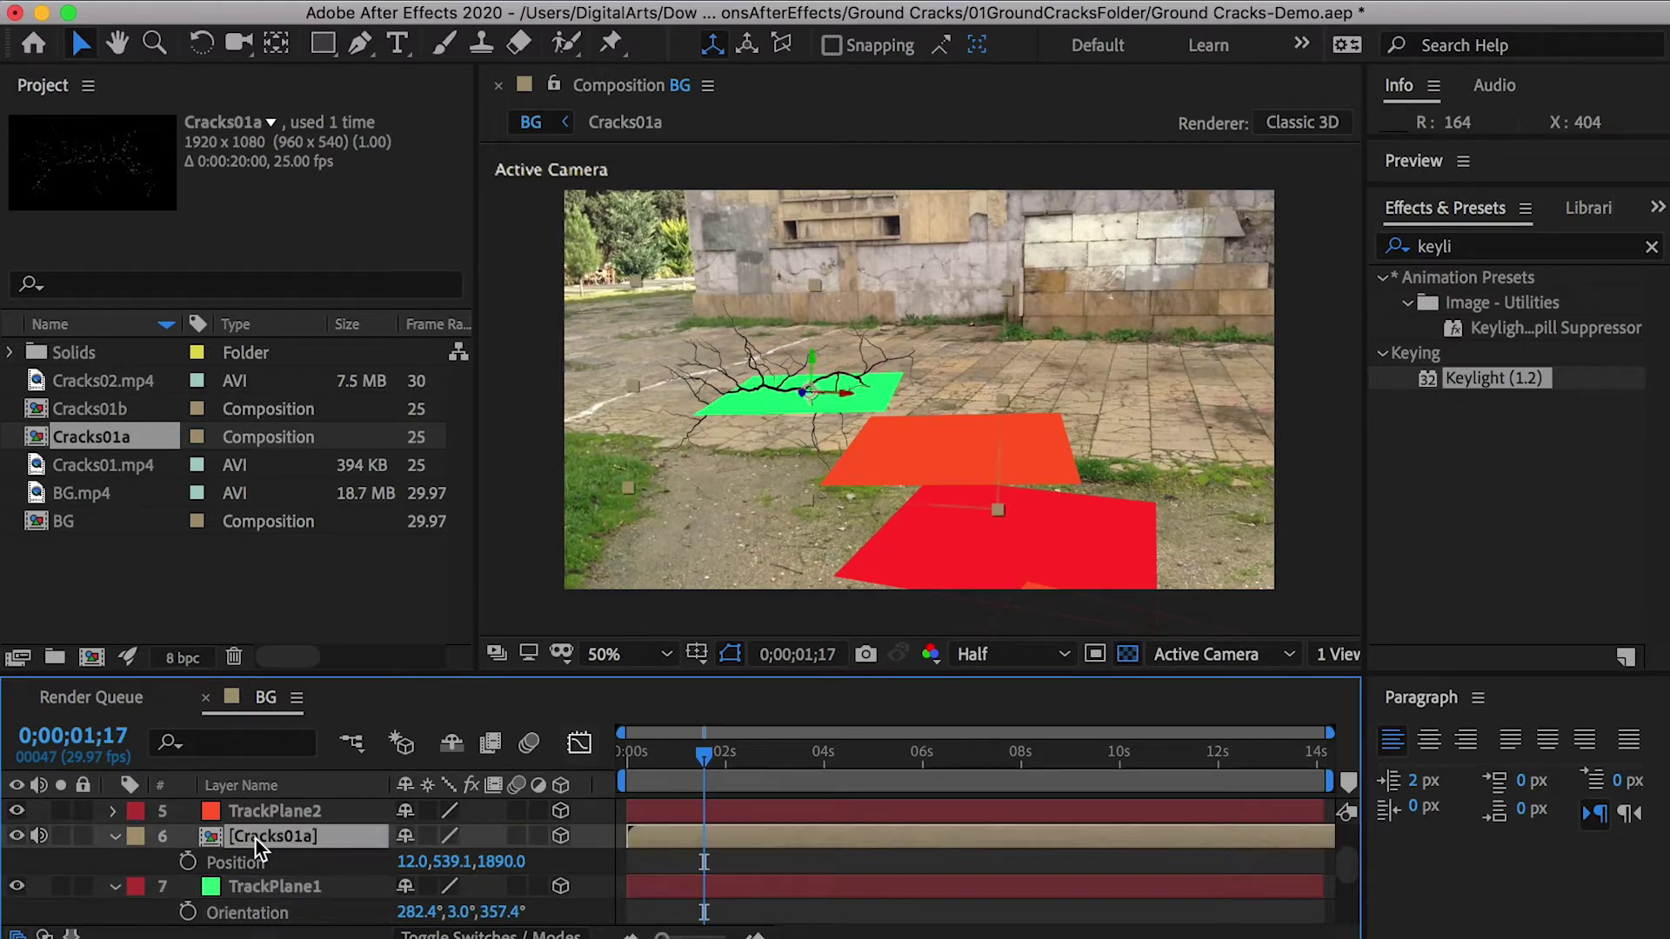
key(r)
click(245, 864)
key(super+v)
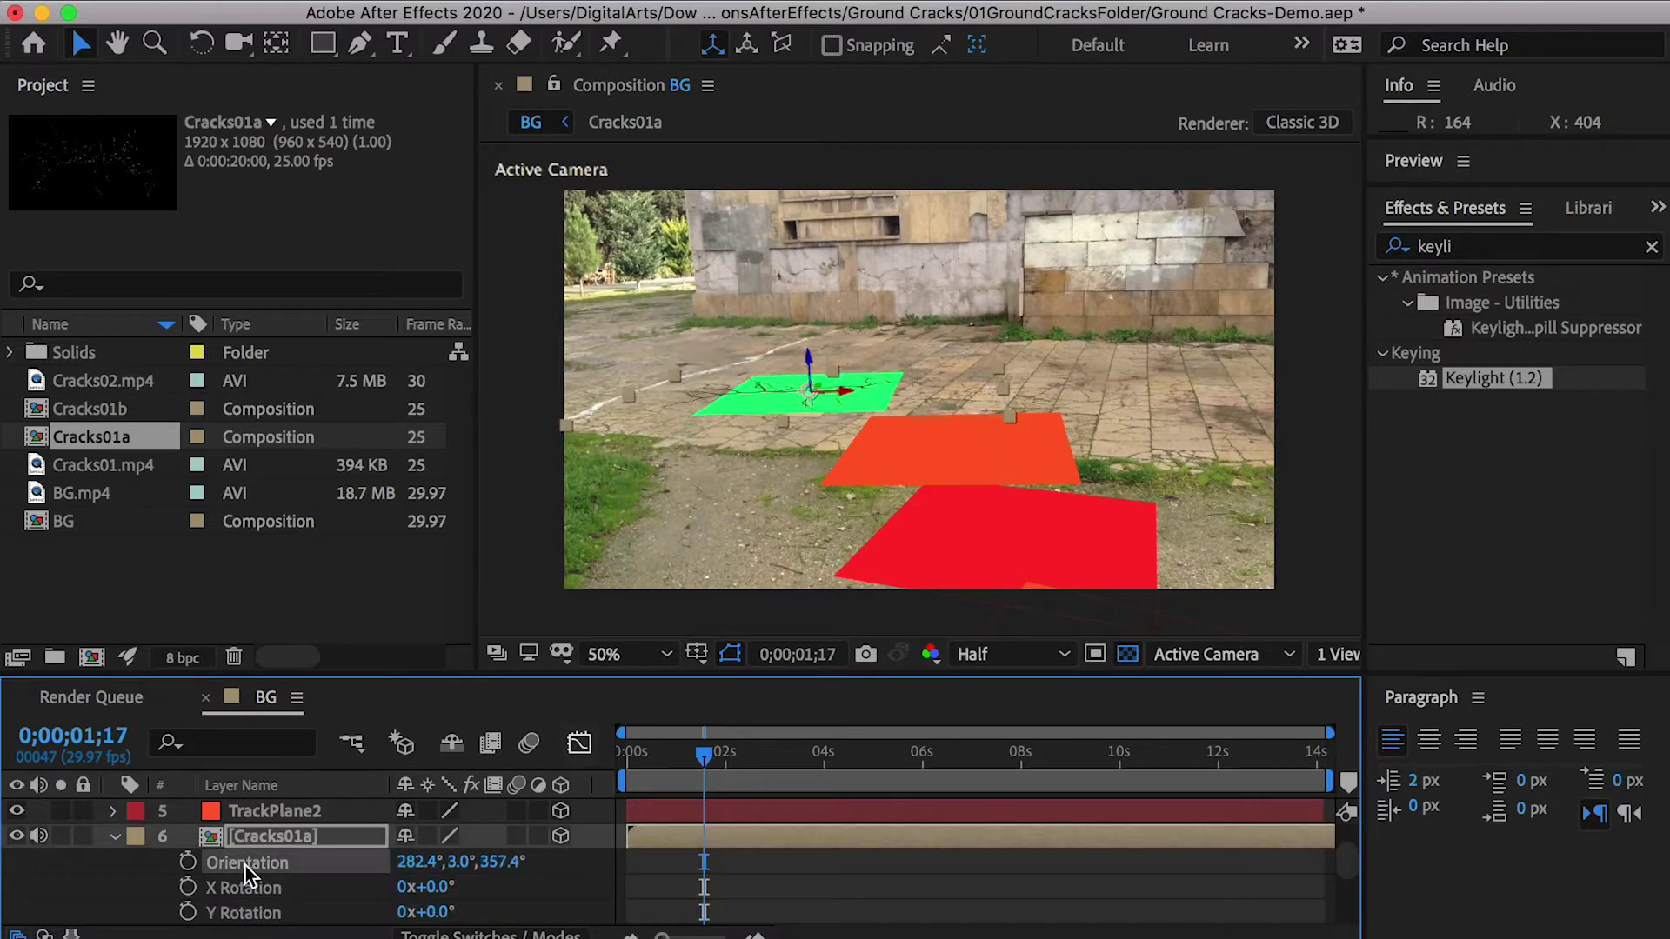
click(115, 837)
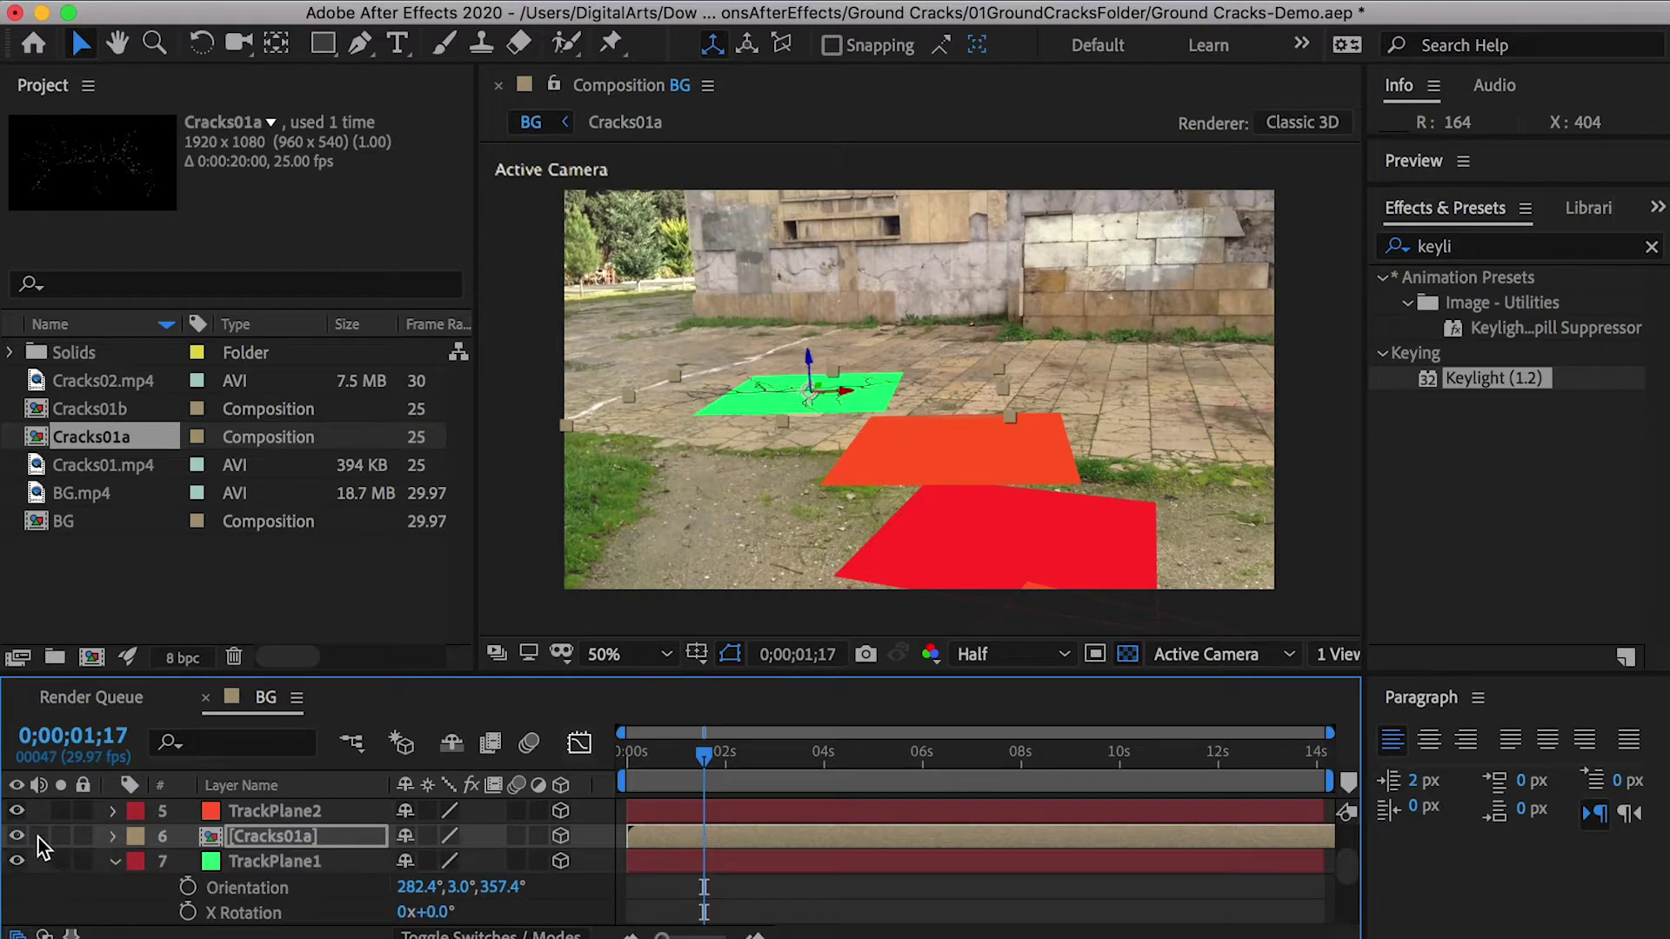
click(16, 861)
Rotate the Cracks01a layer on the ground by setting its Z orientation to 41.4°
drag(787, 760, 787, 760)
key(r)
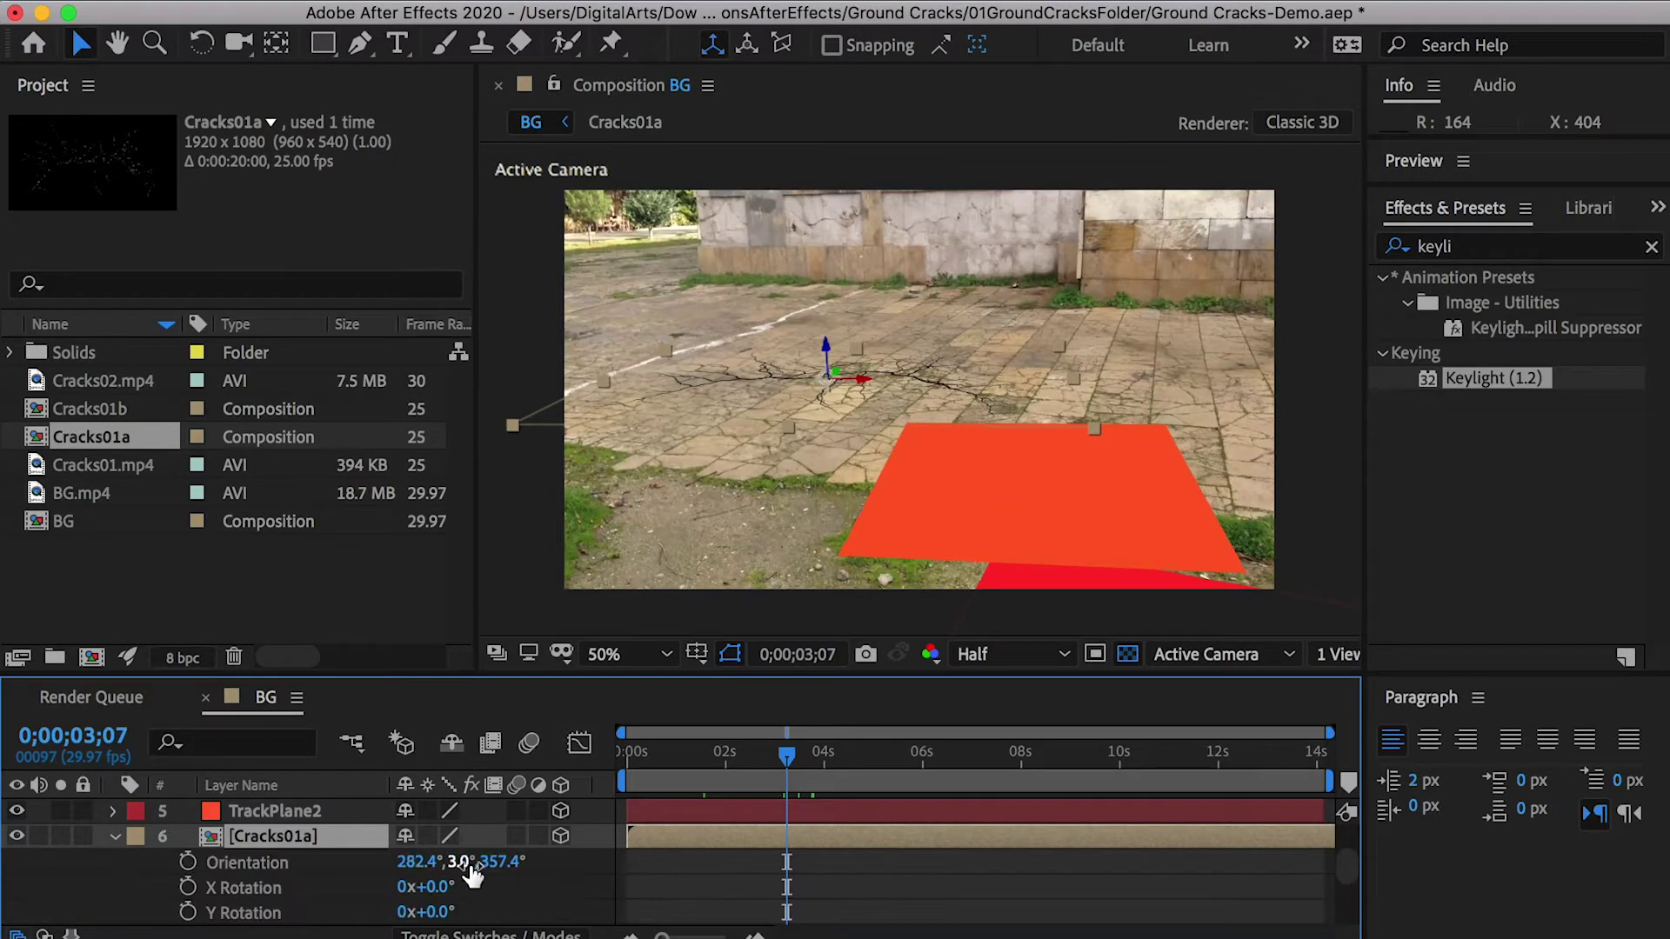
drag(498, 871, 550, 858)
Shift the Cracks01a layer to begin just before the 2-second mark and preview the crack's timing
key(Home)
key(space)
key(space)
drag(722, 837, 813, 830)
key(space)
key(space)
click(727, 753)
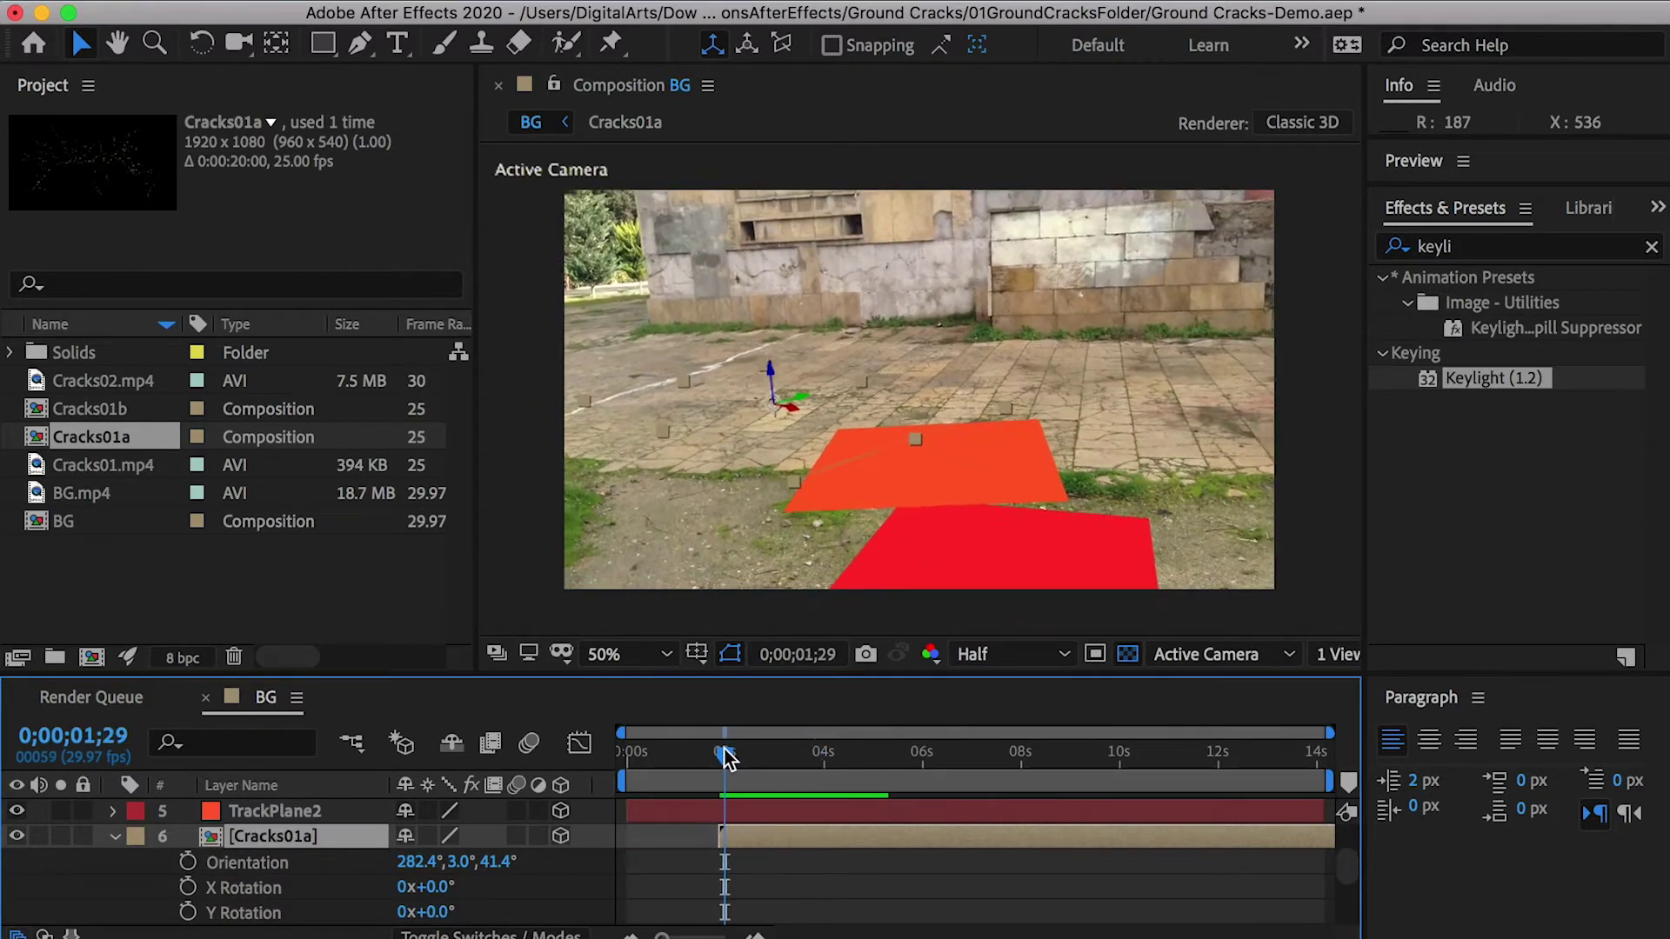
key(space)
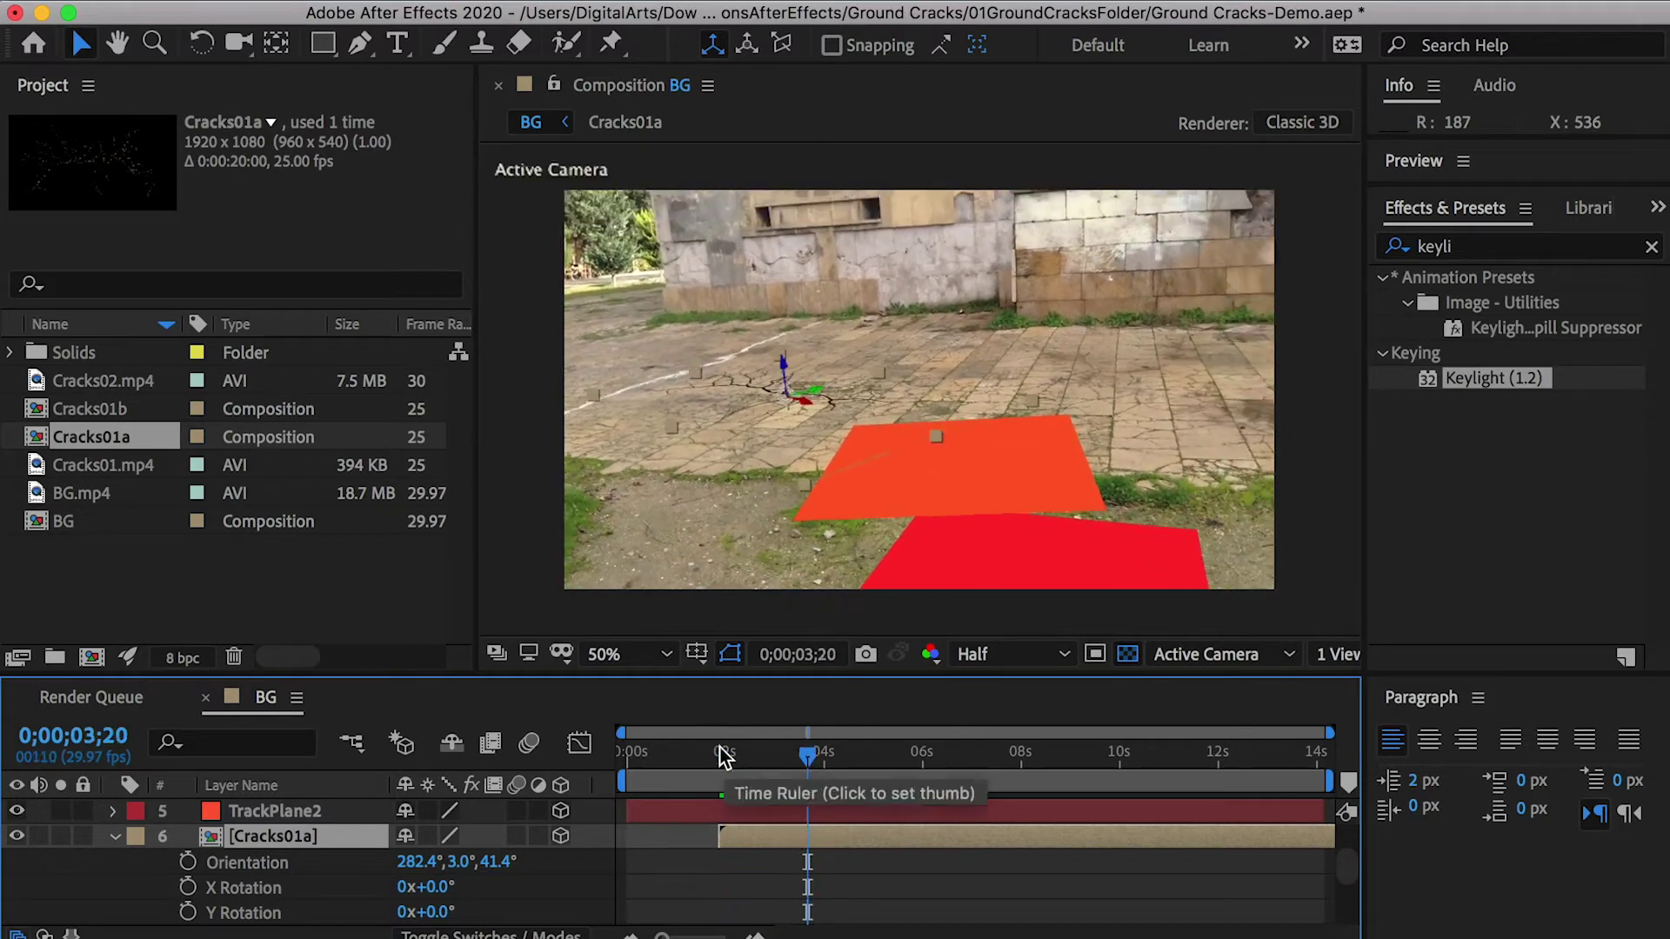
Scale the Cracks01a layer to 146% and preview the crack
key(s)
drag(504, 861, 564, 859)
click(713, 753)
key(space)
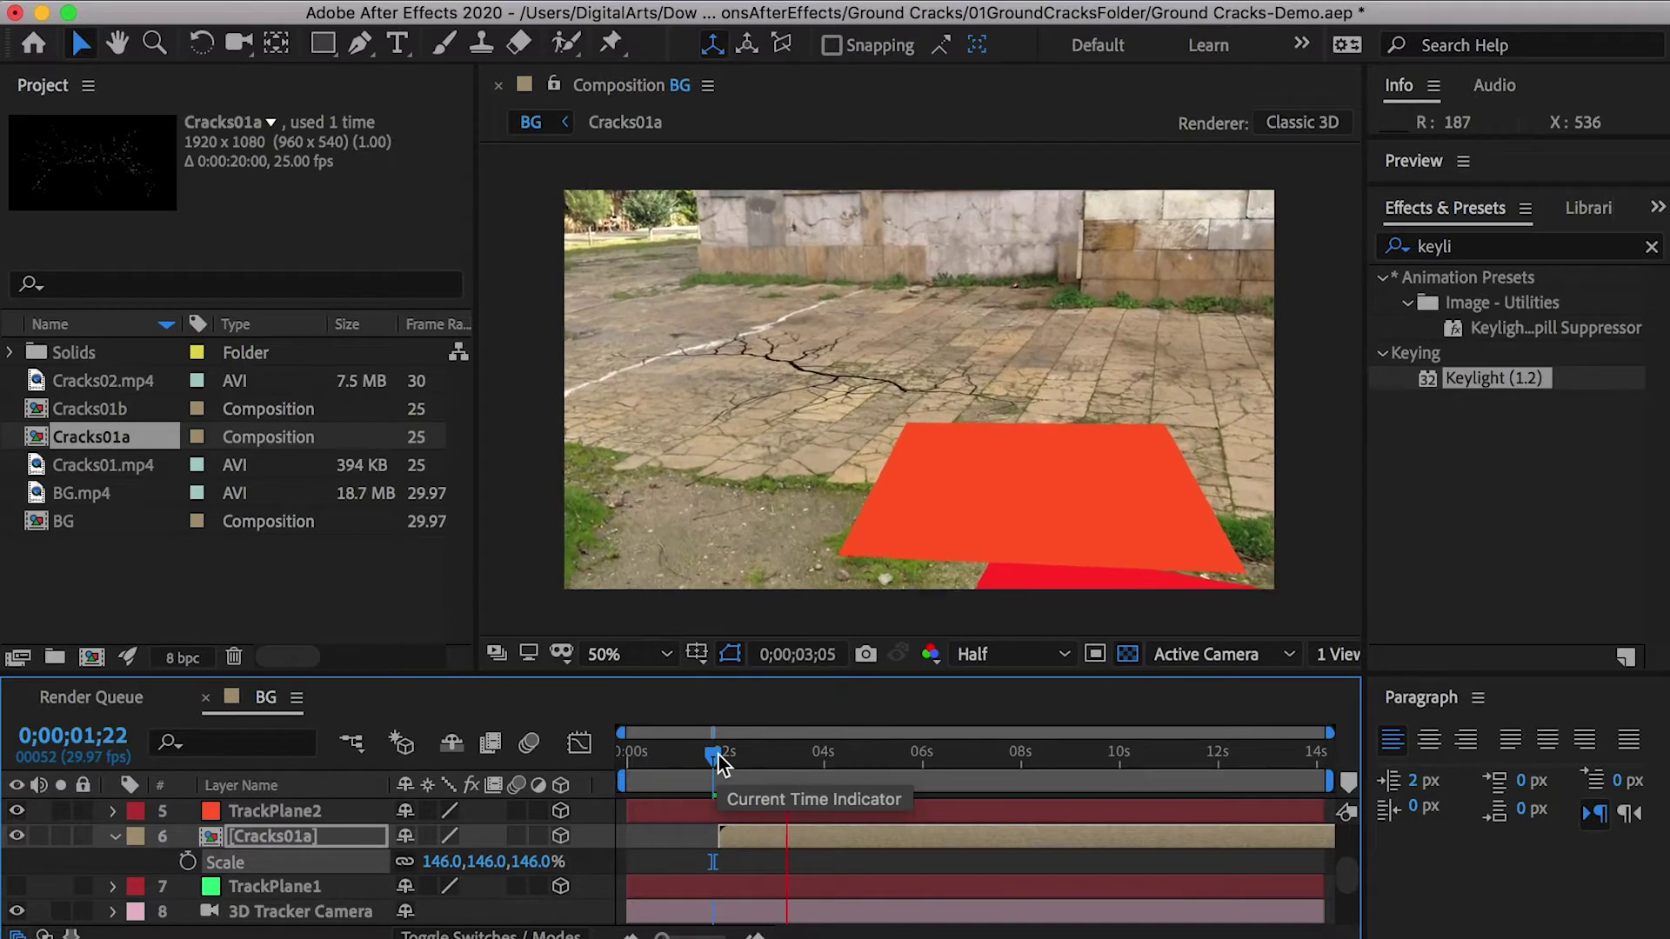
key(space)
Add Cracks01b to the BG composition directly above TrackPlane2 and make it a 3D layer
drag(104, 414, 287, 709)
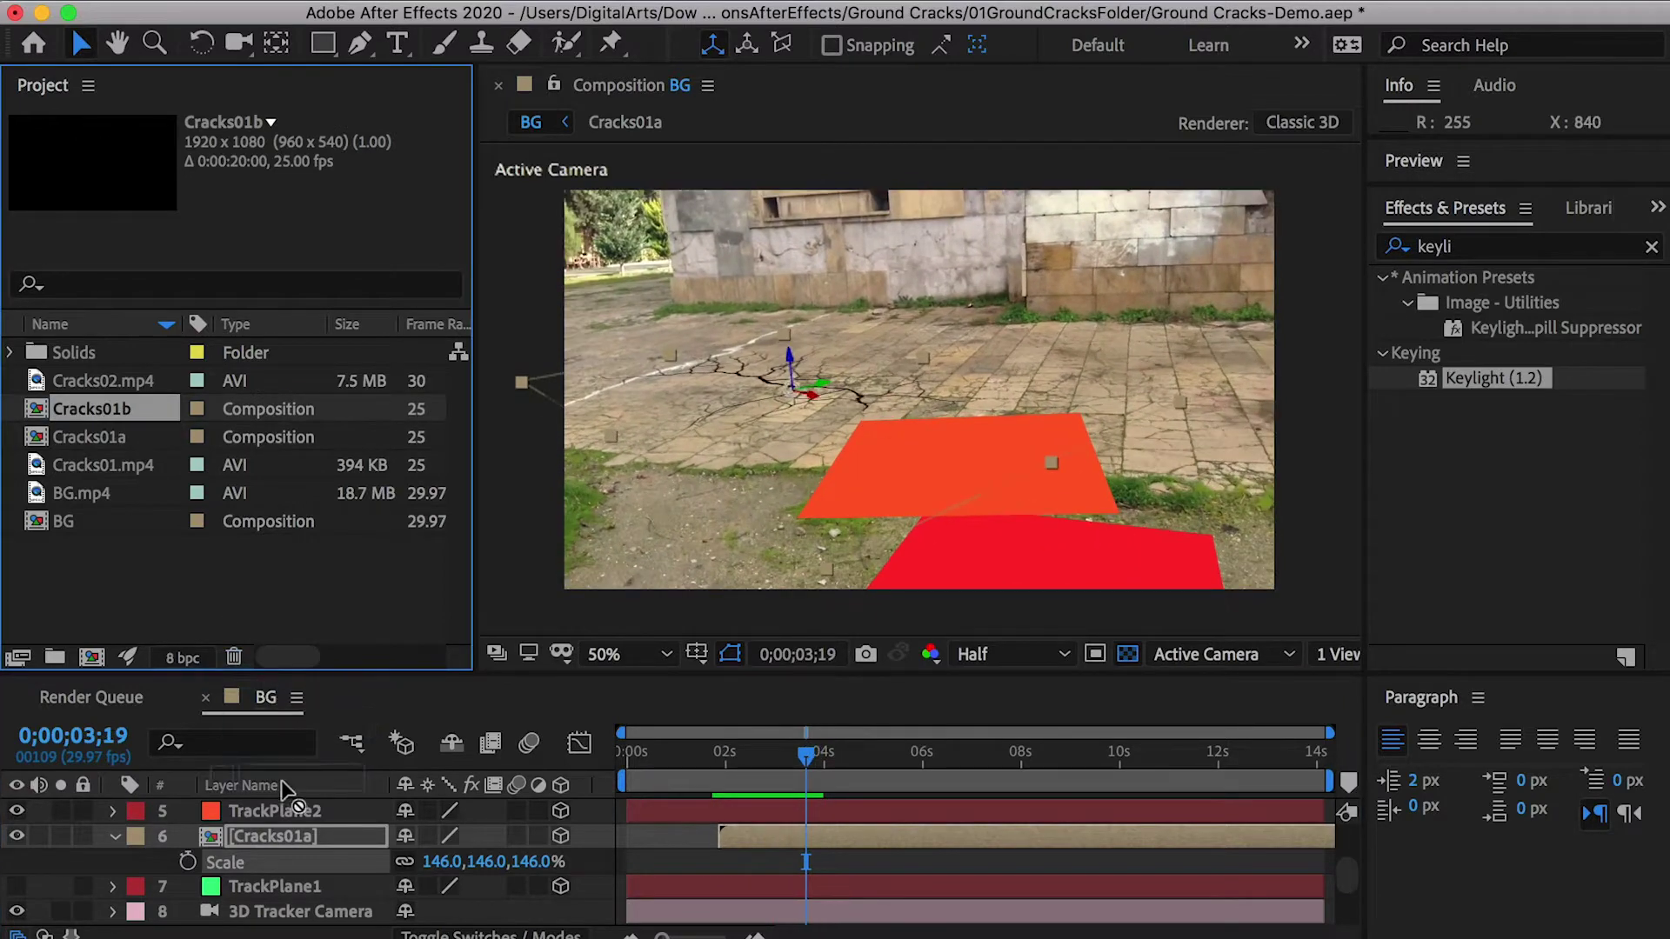
drag(287, 792, 291, 800)
click(561, 837)
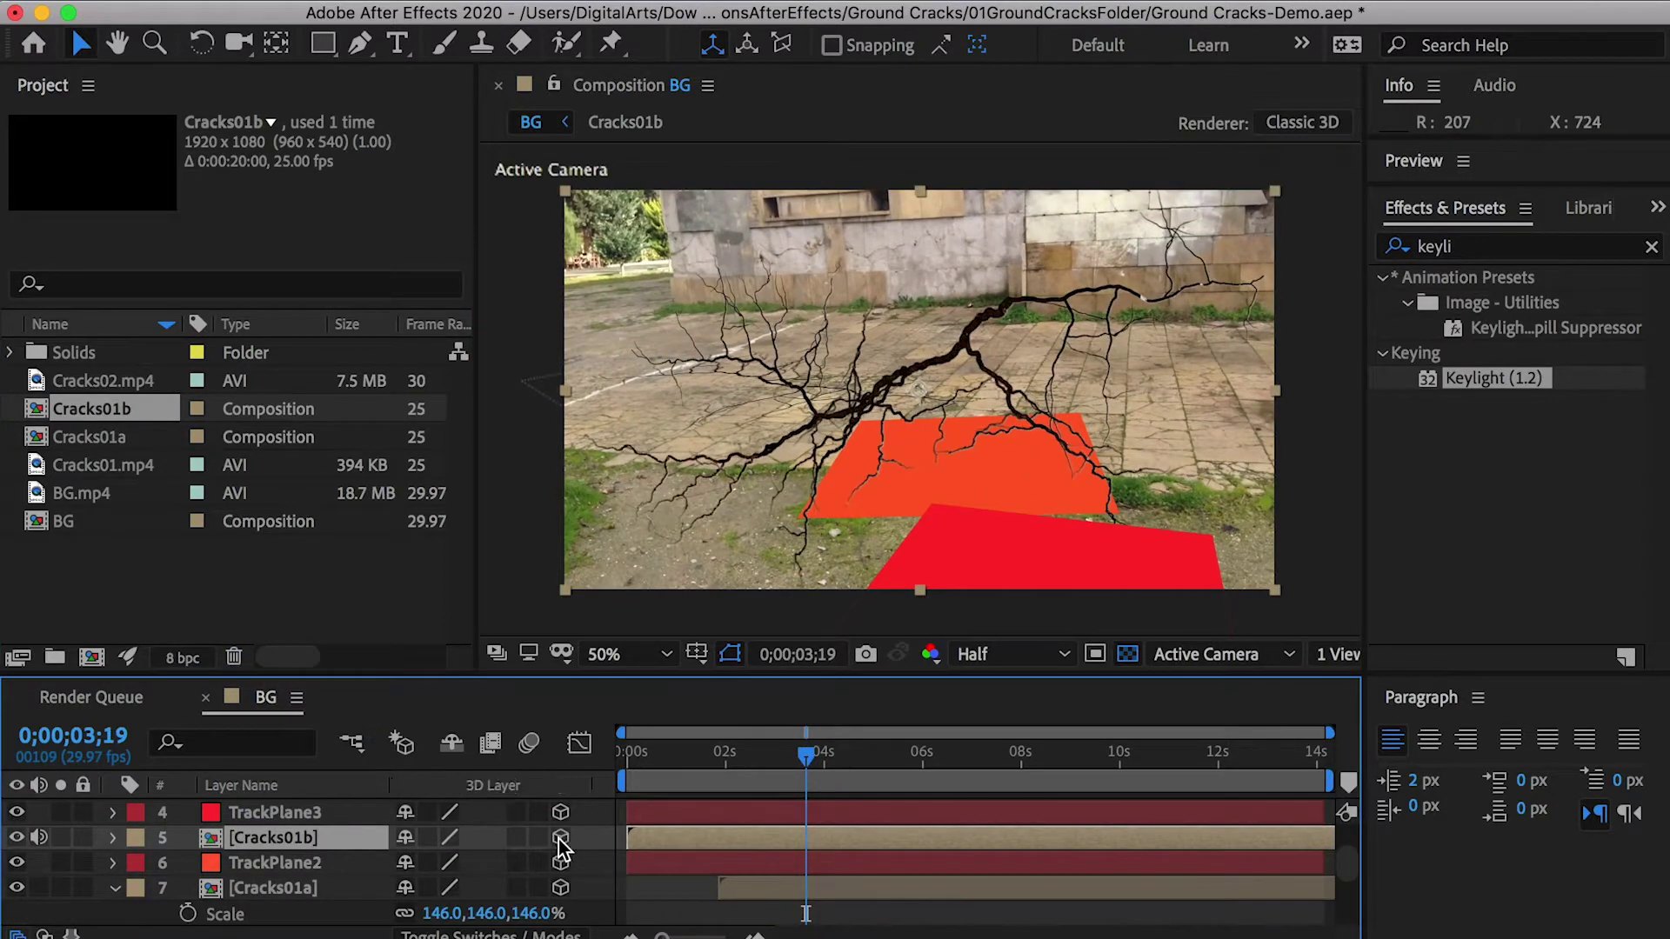
Copy TrackPlane2's Position value to the Cracks01b layer
shift+click(261, 862)
key(p)
click(245, 914)
click(257, 863)
key(super+v)
Copy TrackPlane2's Orientation value to the Cracks01b layer and hide TrackPlane2
click(246, 890)
key(r)
click(247, 913)
click(265, 839)
key(super+v)
scroll(235, 861, down, 1)
click(16, 862)
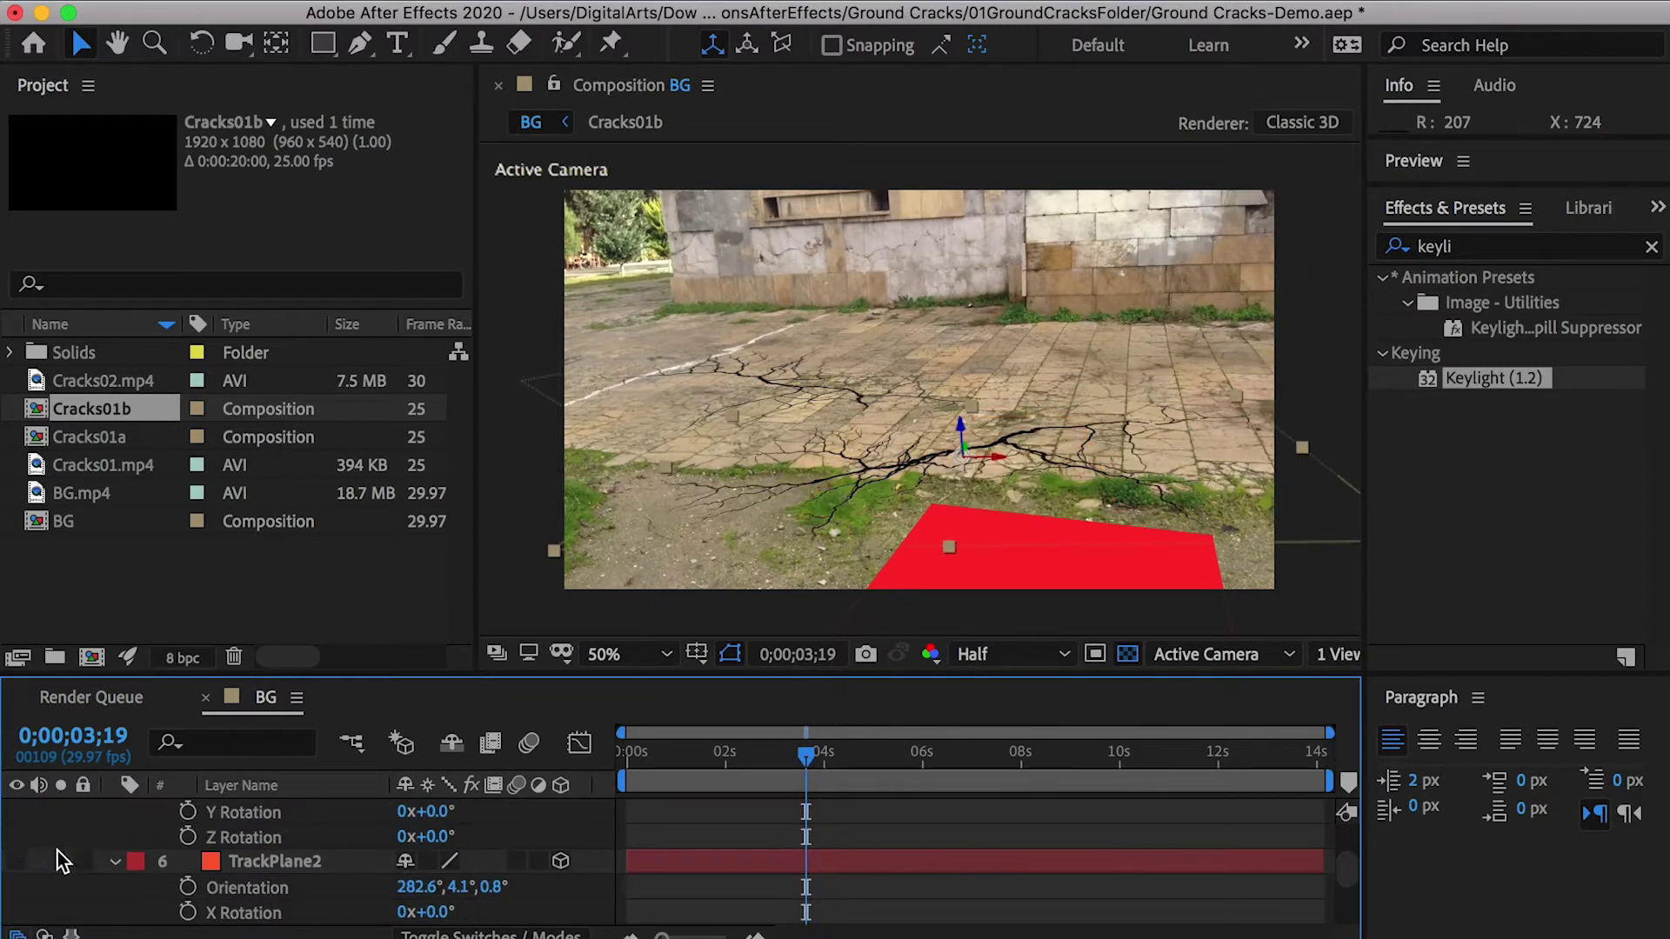
Adjust the Cracks01b layer's scale and set its Z orientation to 259.8° so it continues the first crack
scroll(173, 848, up, 4)
key(s)
drag(452, 861, 359, 876)
key(r)
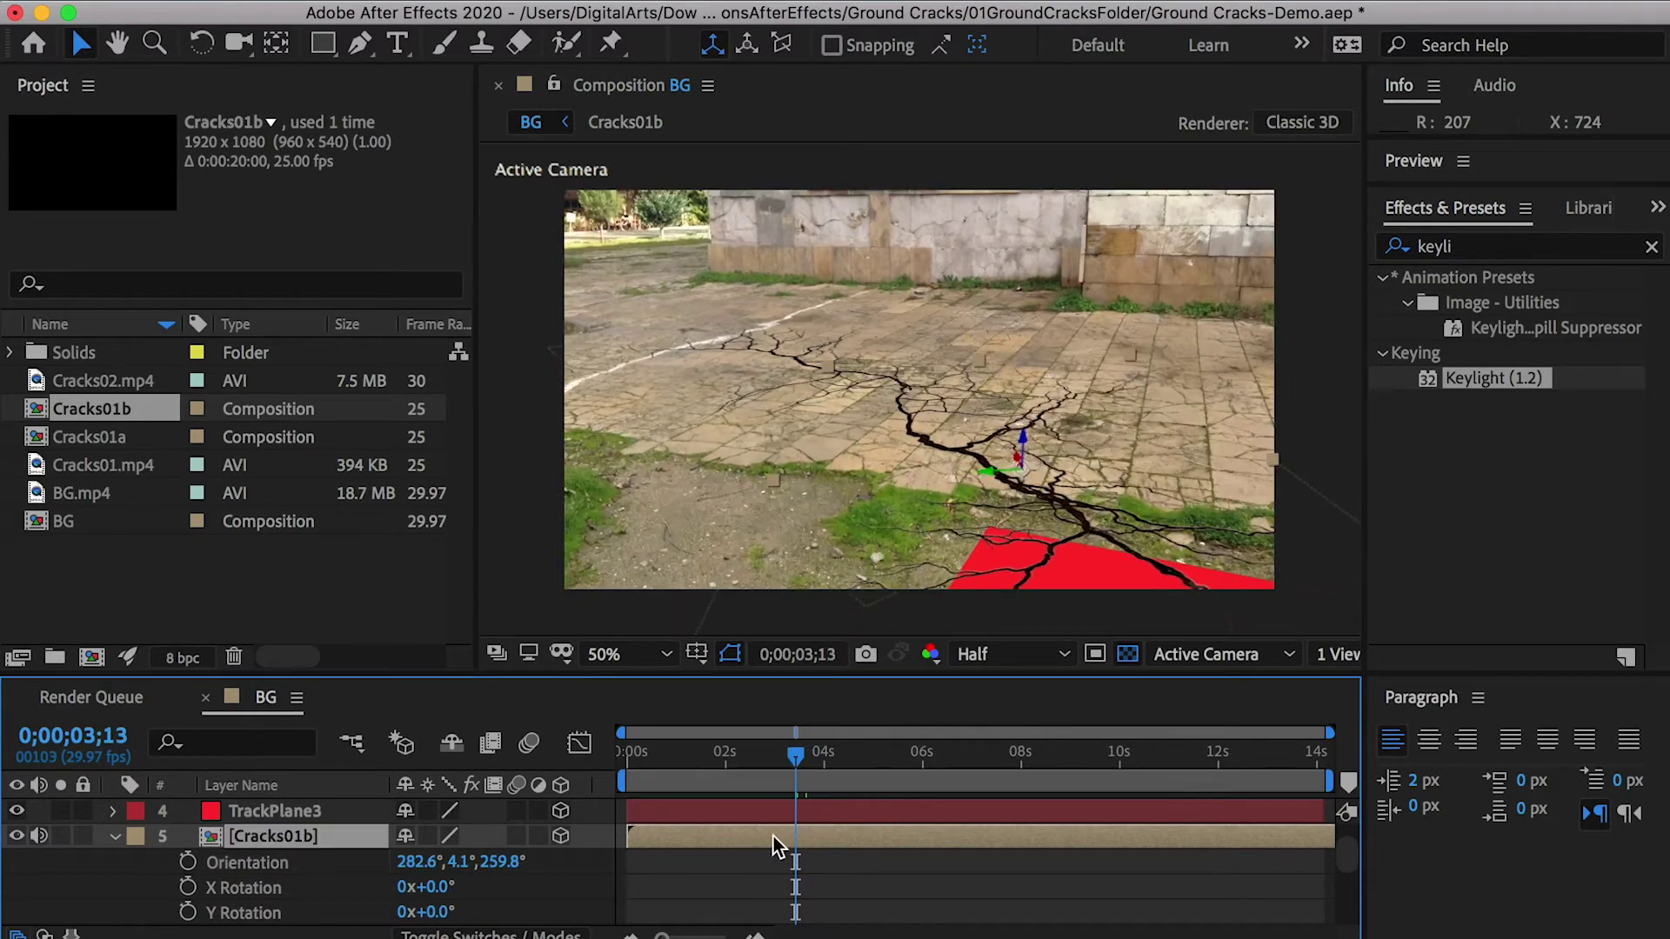
Shift the Cracks01b layer to begin at about 3.5 seconds and preview the transition between the cracks
drag(772, 837, 858, 837)
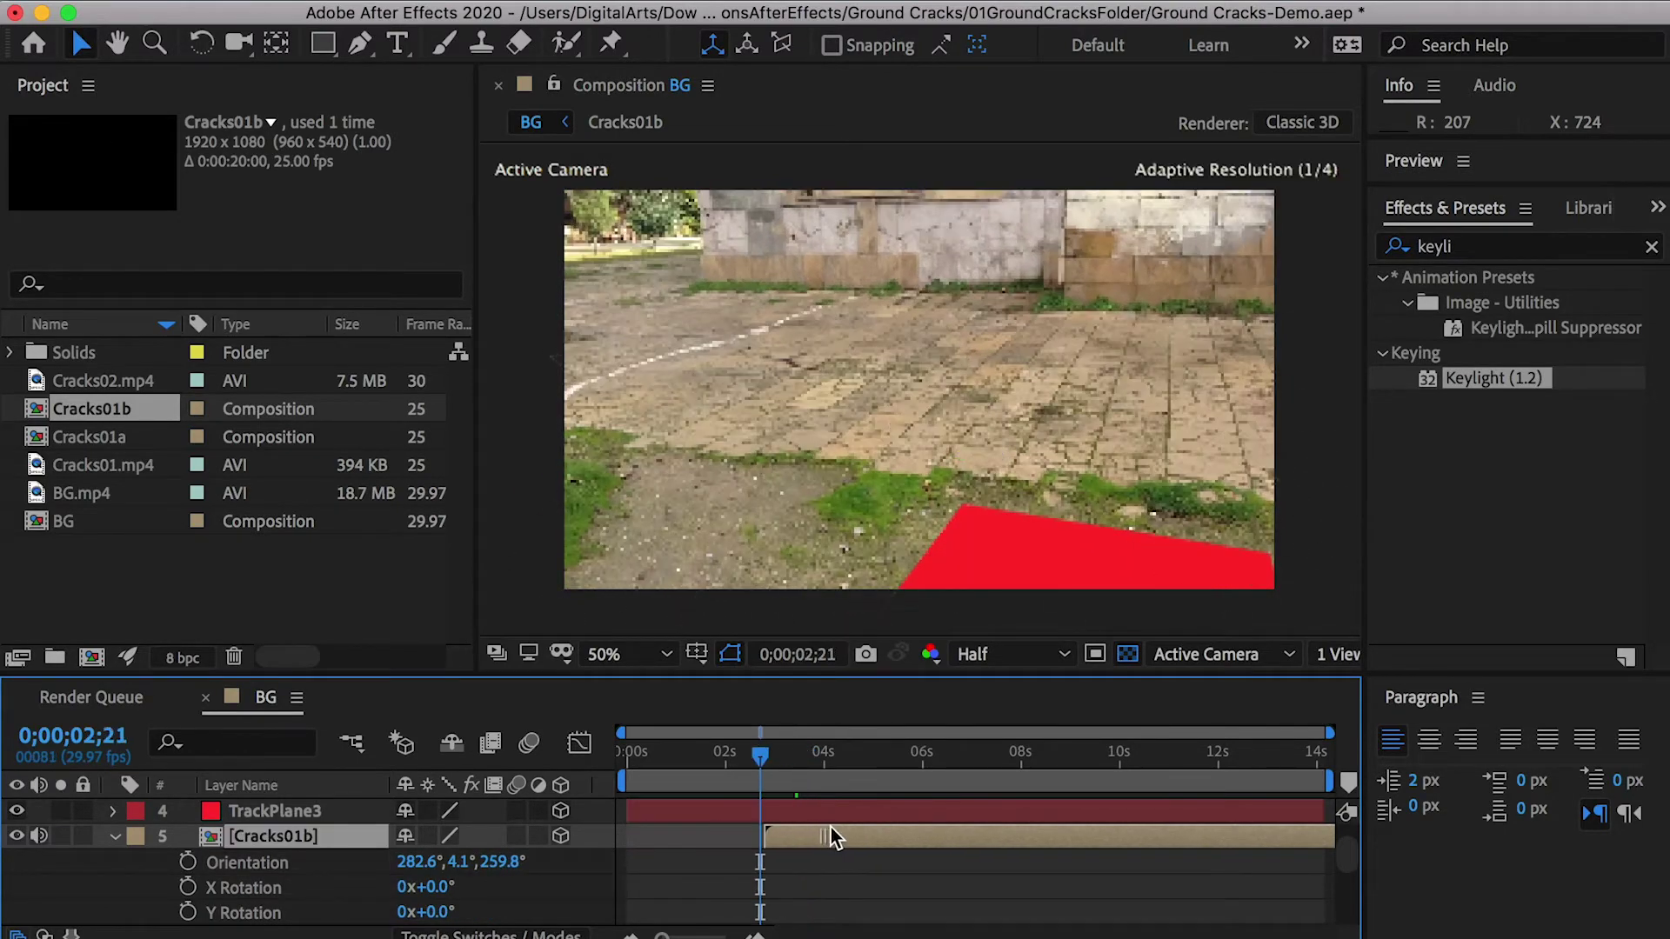
click(791, 751)
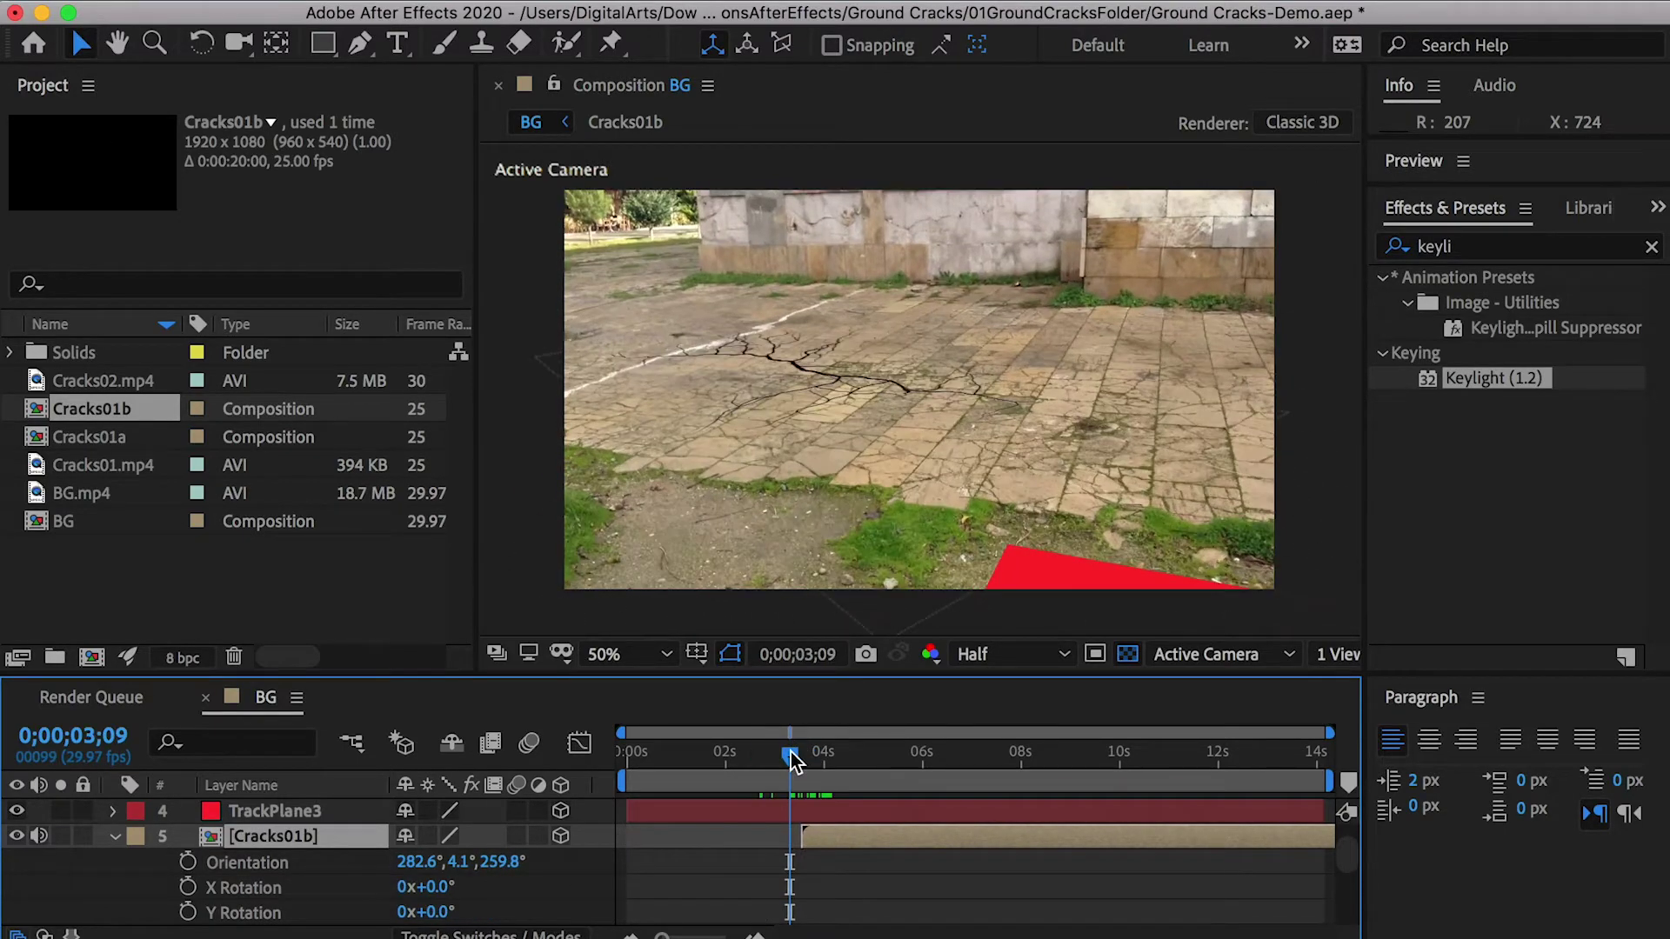
key(space)
key(space)
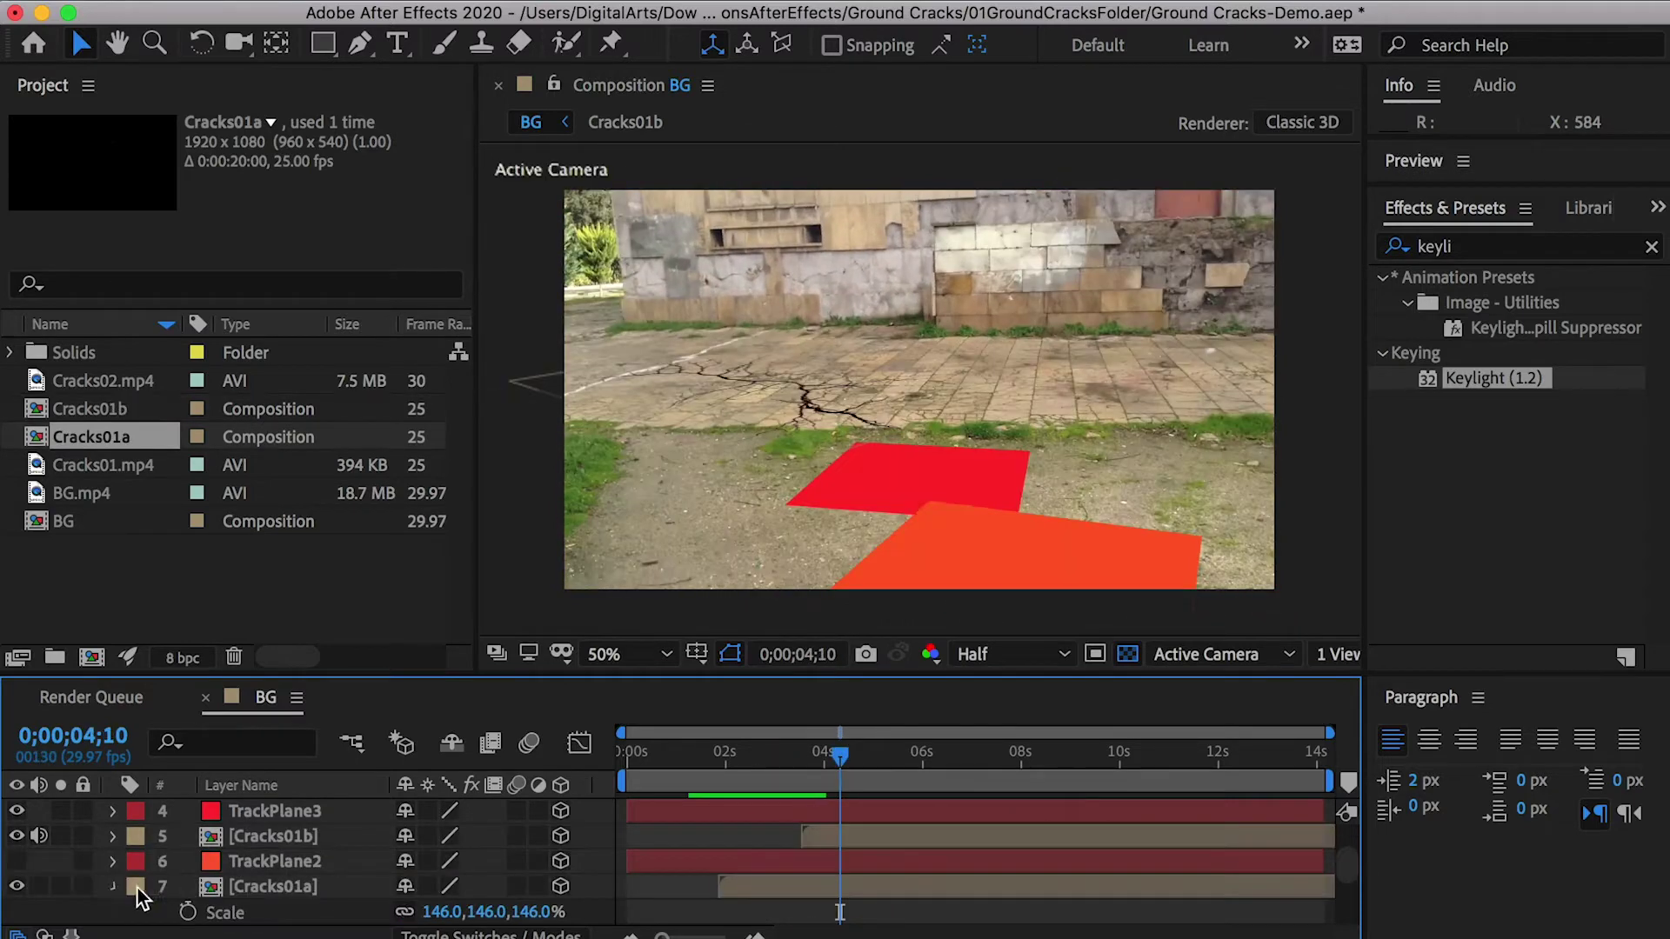
Duplicate the Cracks01a layer in the BG composition
click(114, 886)
click(299, 889)
key(super+d)
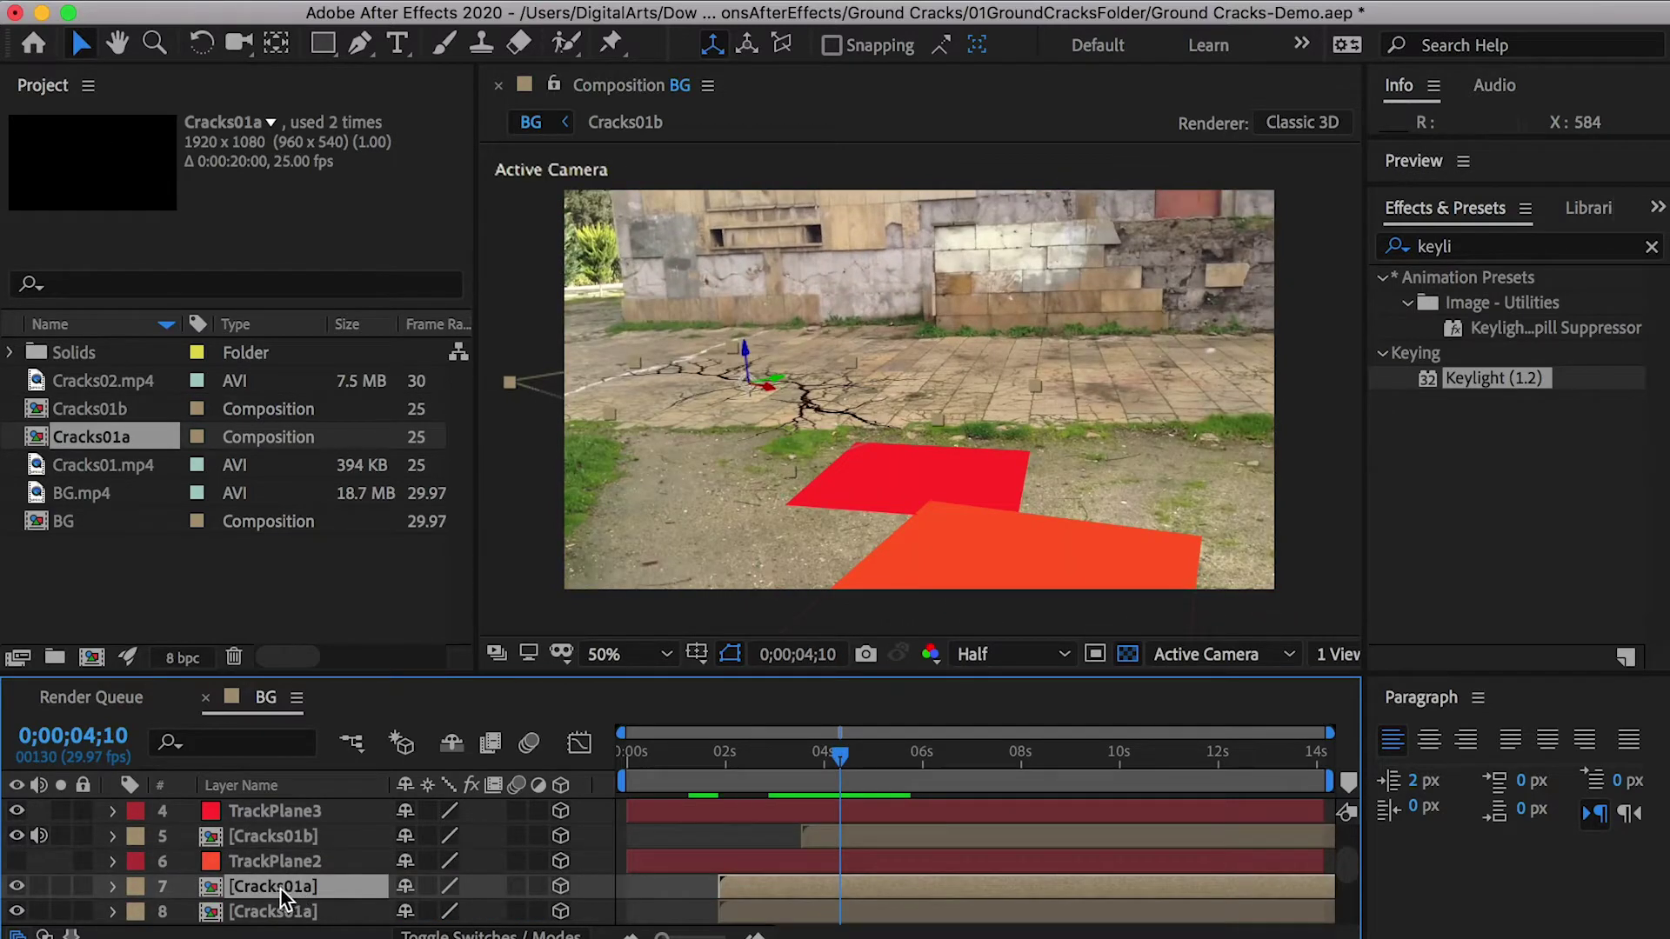
Move the duplicated Cracks01a layer directly above TrackPlane3 and give it TrackPlane3's Position value
scroll(282, 900, up, 1)
drag(281, 856, 283, 831)
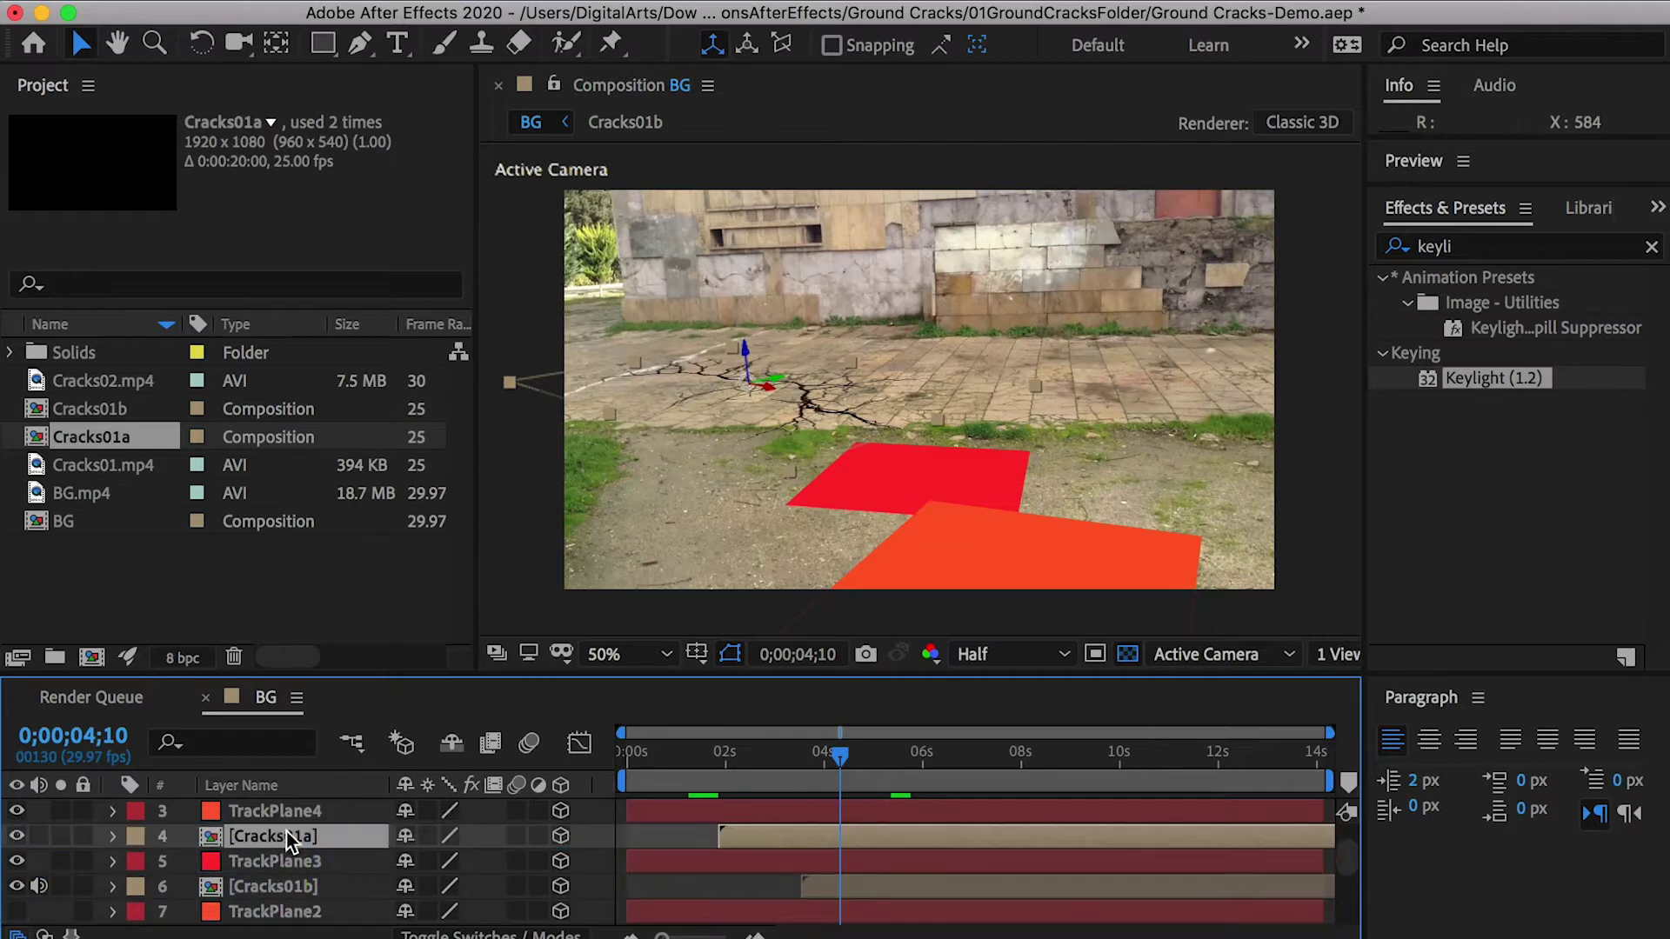
shift+click(304, 861)
key(p)
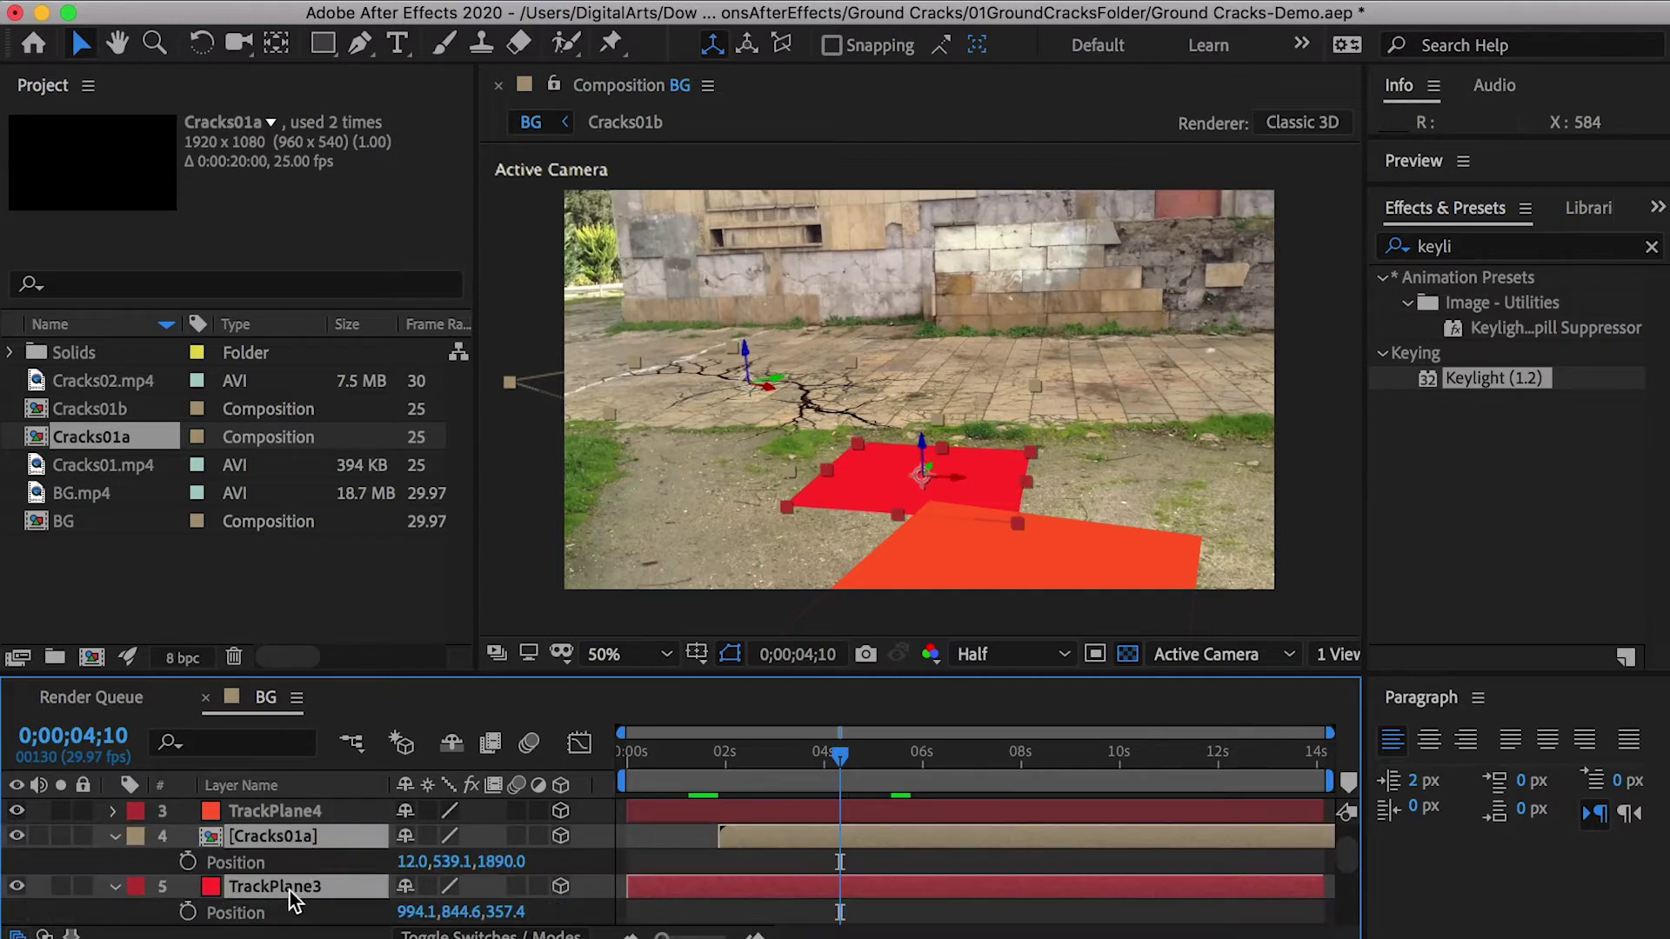
click(249, 920)
key(super+c)
click(249, 868)
key(super+v)
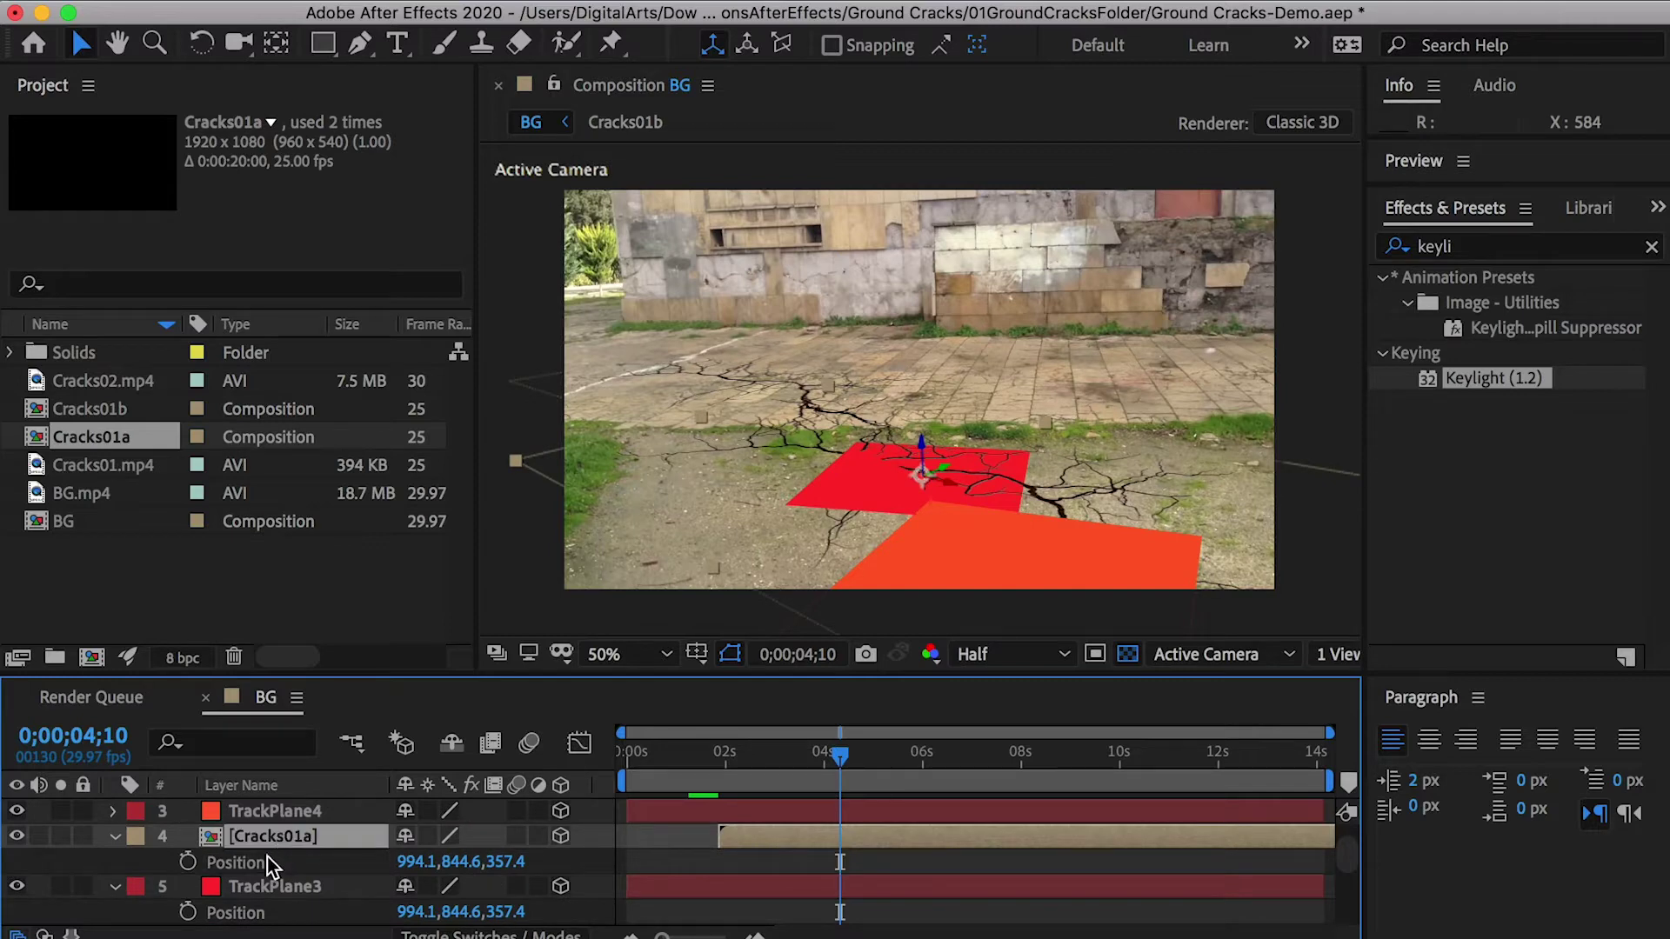
Adjust the duplicated Cracks01a layer's Z orientation to continue the previous crack and shift its start to about 4 seconds
key(r)
drag(493, 862, 454, 923)
drag(820, 837, 904, 838)
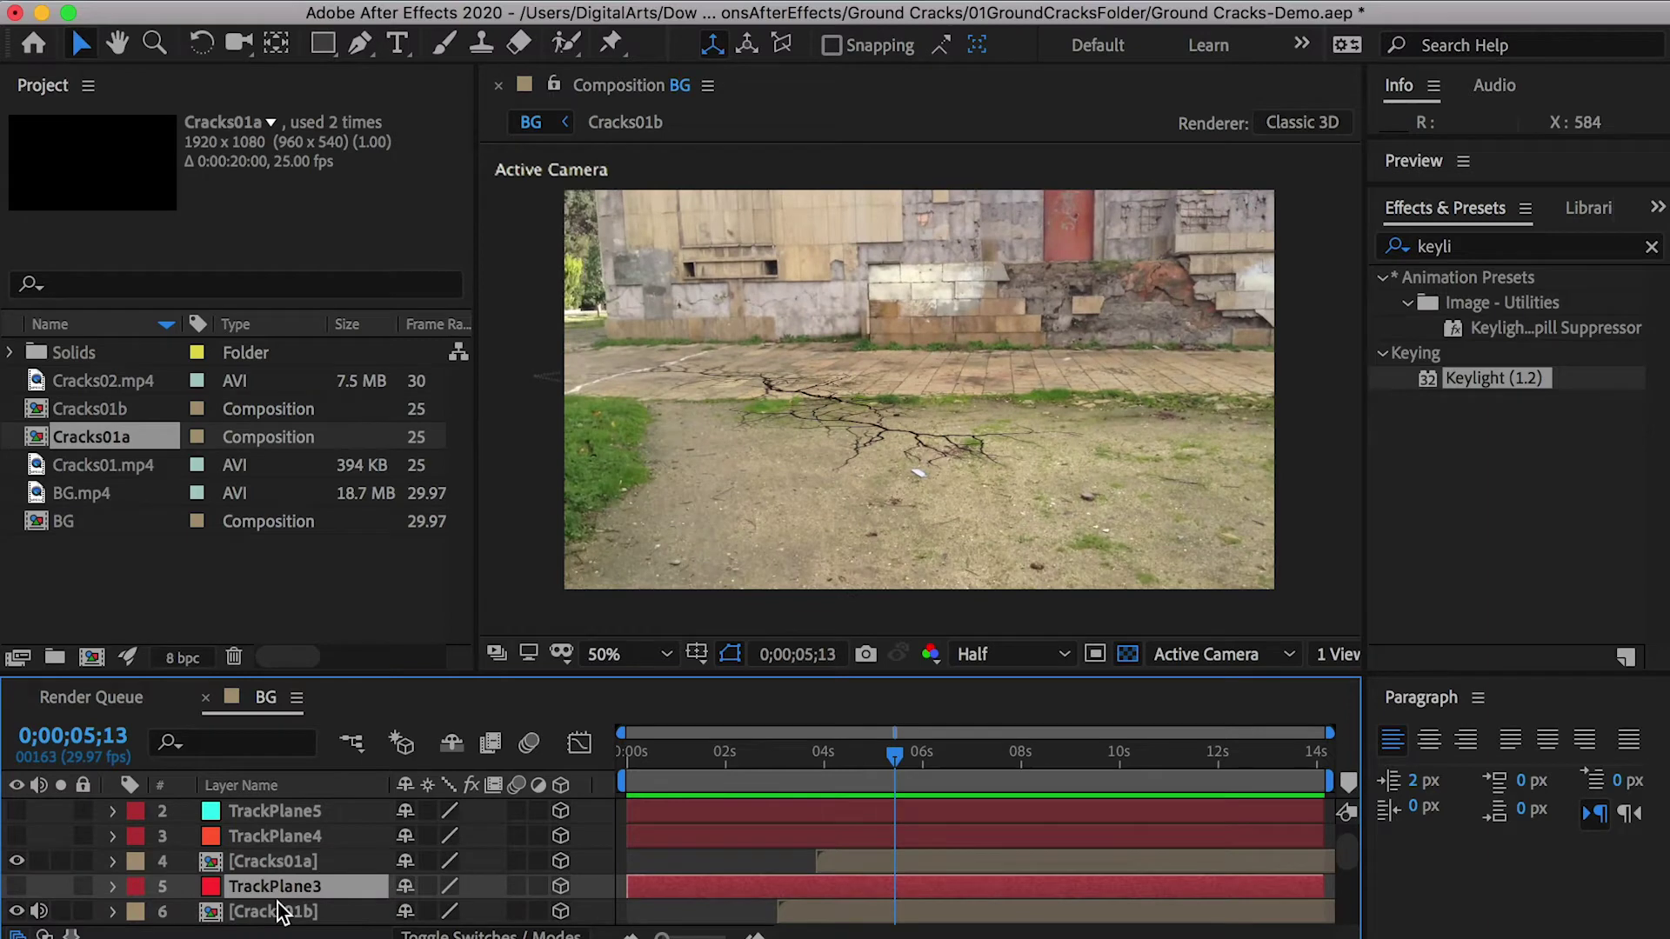
Duplicate the Cracks01b layer and place the copy directly above TrackPlane4
scroll(278, 914, down, 2)
click(259, 861)
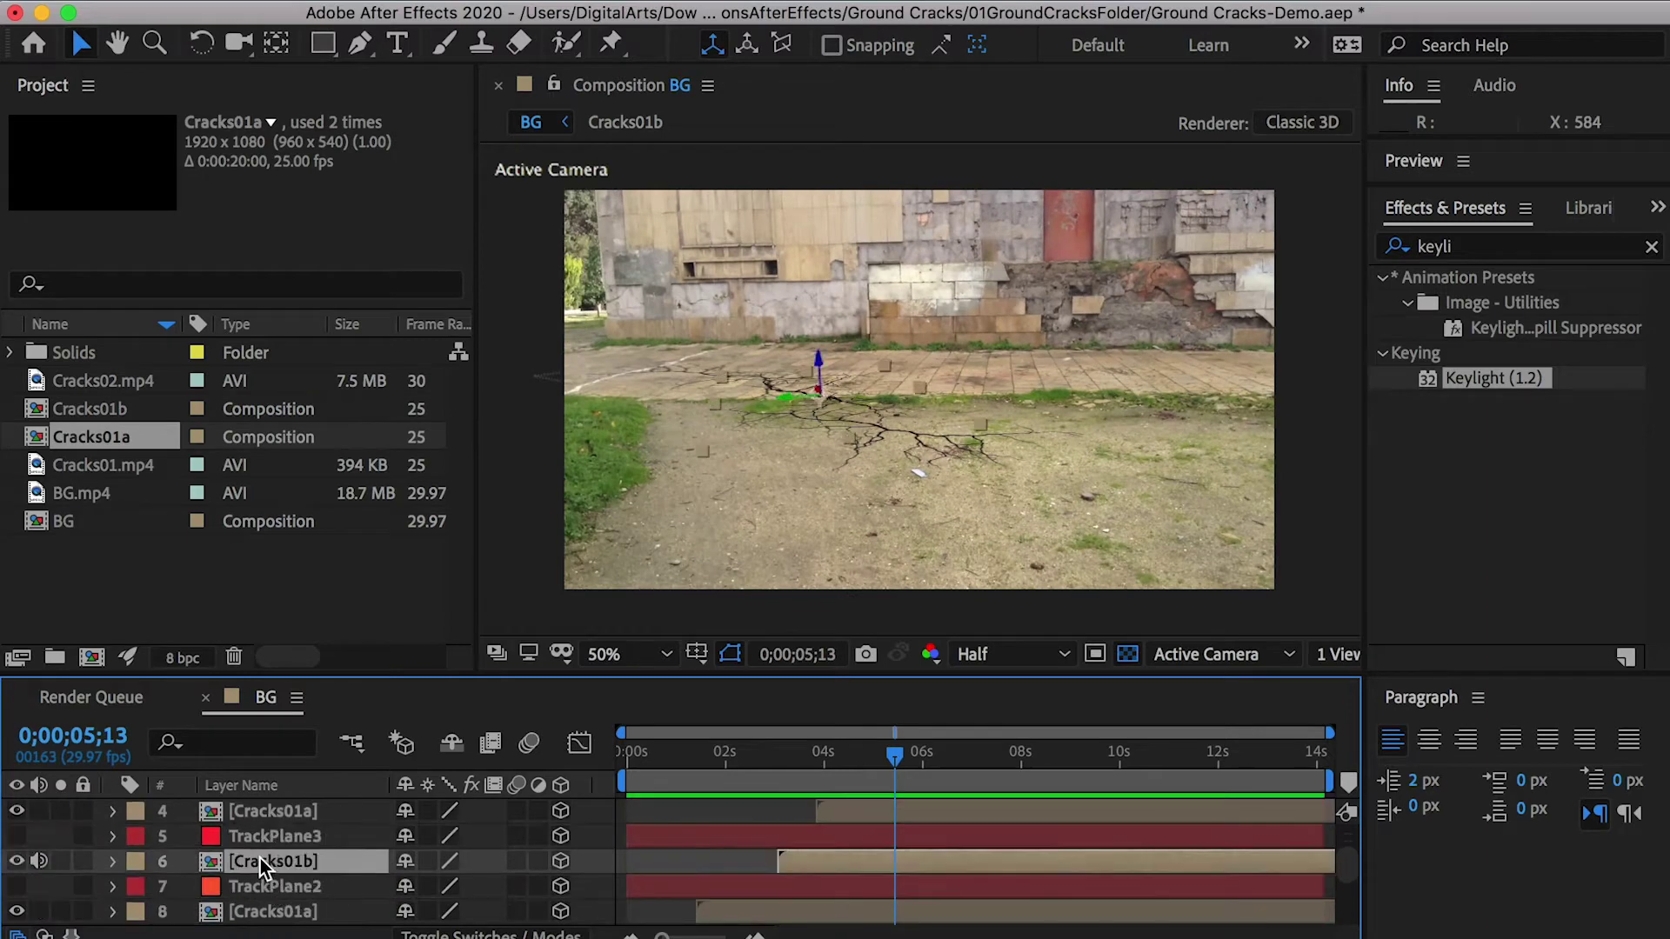
key(ctrl+d)
scroll(261, 896, up, 2)
drag(272, 911, 194, 839)
Copy TrackPlane4's Position value to the duplicated Cracks01b layer
shift+click(294, 861)
key(p)
click(244, 907)
key(super+c)
click(261, 840)
key(super+v)
Rotate the duplicated Cracks01b layer's Z orientation to continue the crack, starting the layer at about 4.5 seconds
key(r)
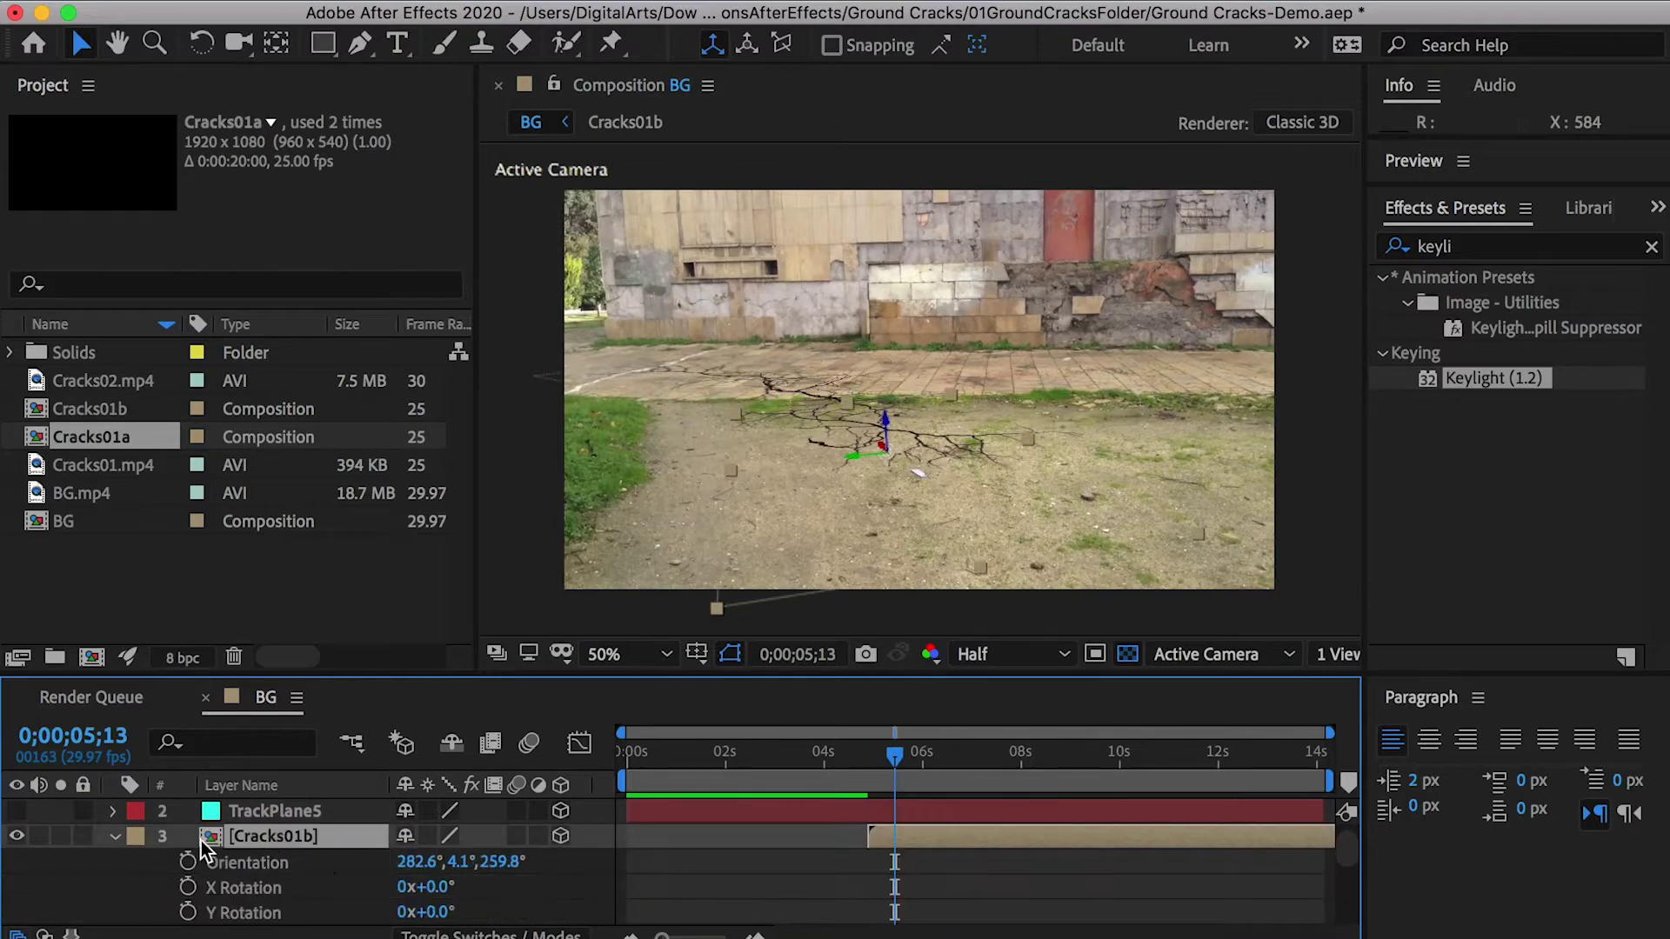
drag(509, 861, 400, 861)
drag(894, 753, 866, 772)
click(122, 837)
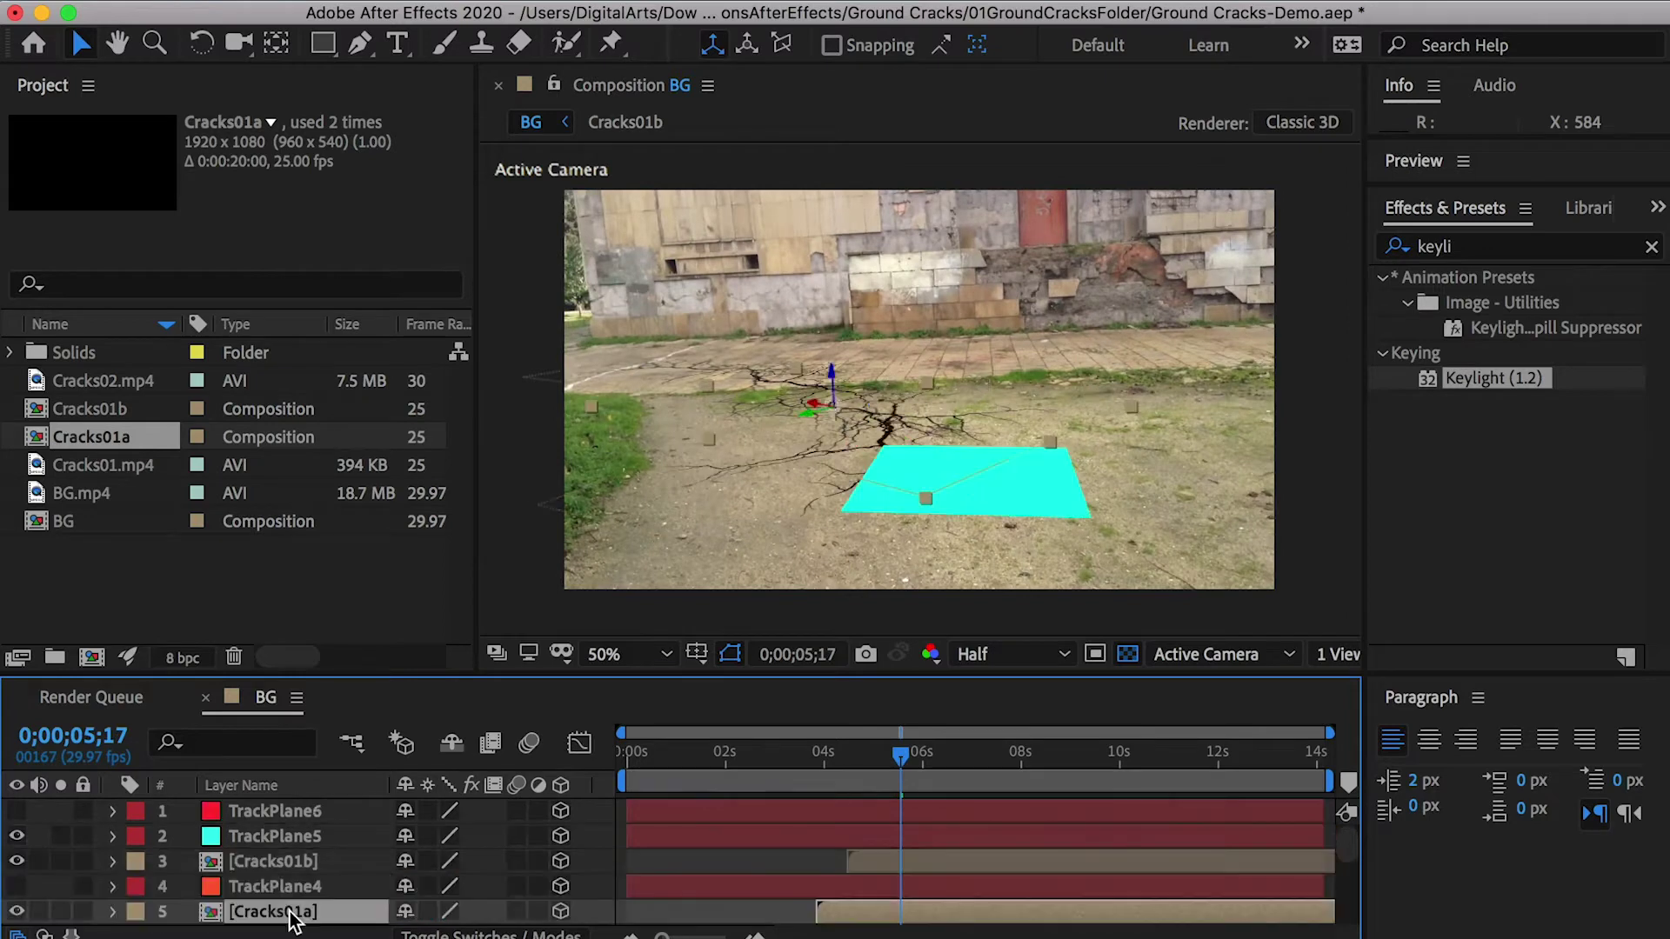
Place a duplicate of Cracks01a above TrackPlane5 at that plane's Position and hide the plane
drag(290, 915, 116, 848)
shift+click(278, 864)
key(p)
click(247, 910)
key(super+c)
click(252, 869)
key(super+v)
click(16, 886)
click(269, 836)
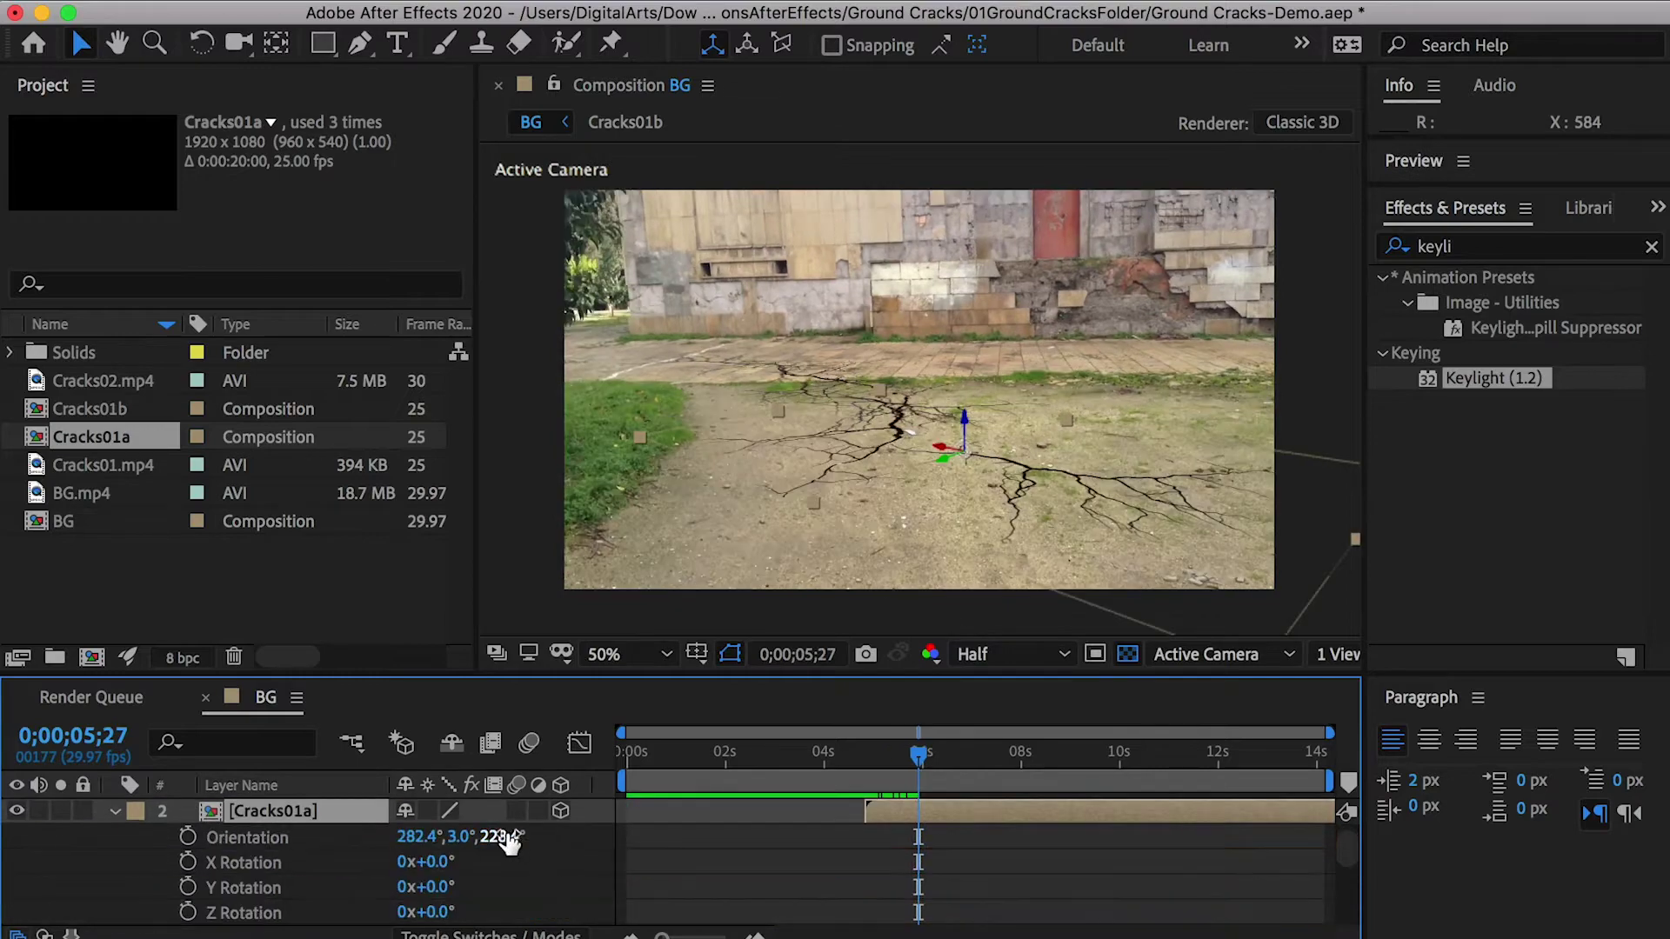
Rotate the newest Cracks01a layer's Z orientation so it extends the previous crack, and preview the transition
drag(510, 839, 544, 835)
click(862, 756)
key(space)
click(883, 753)
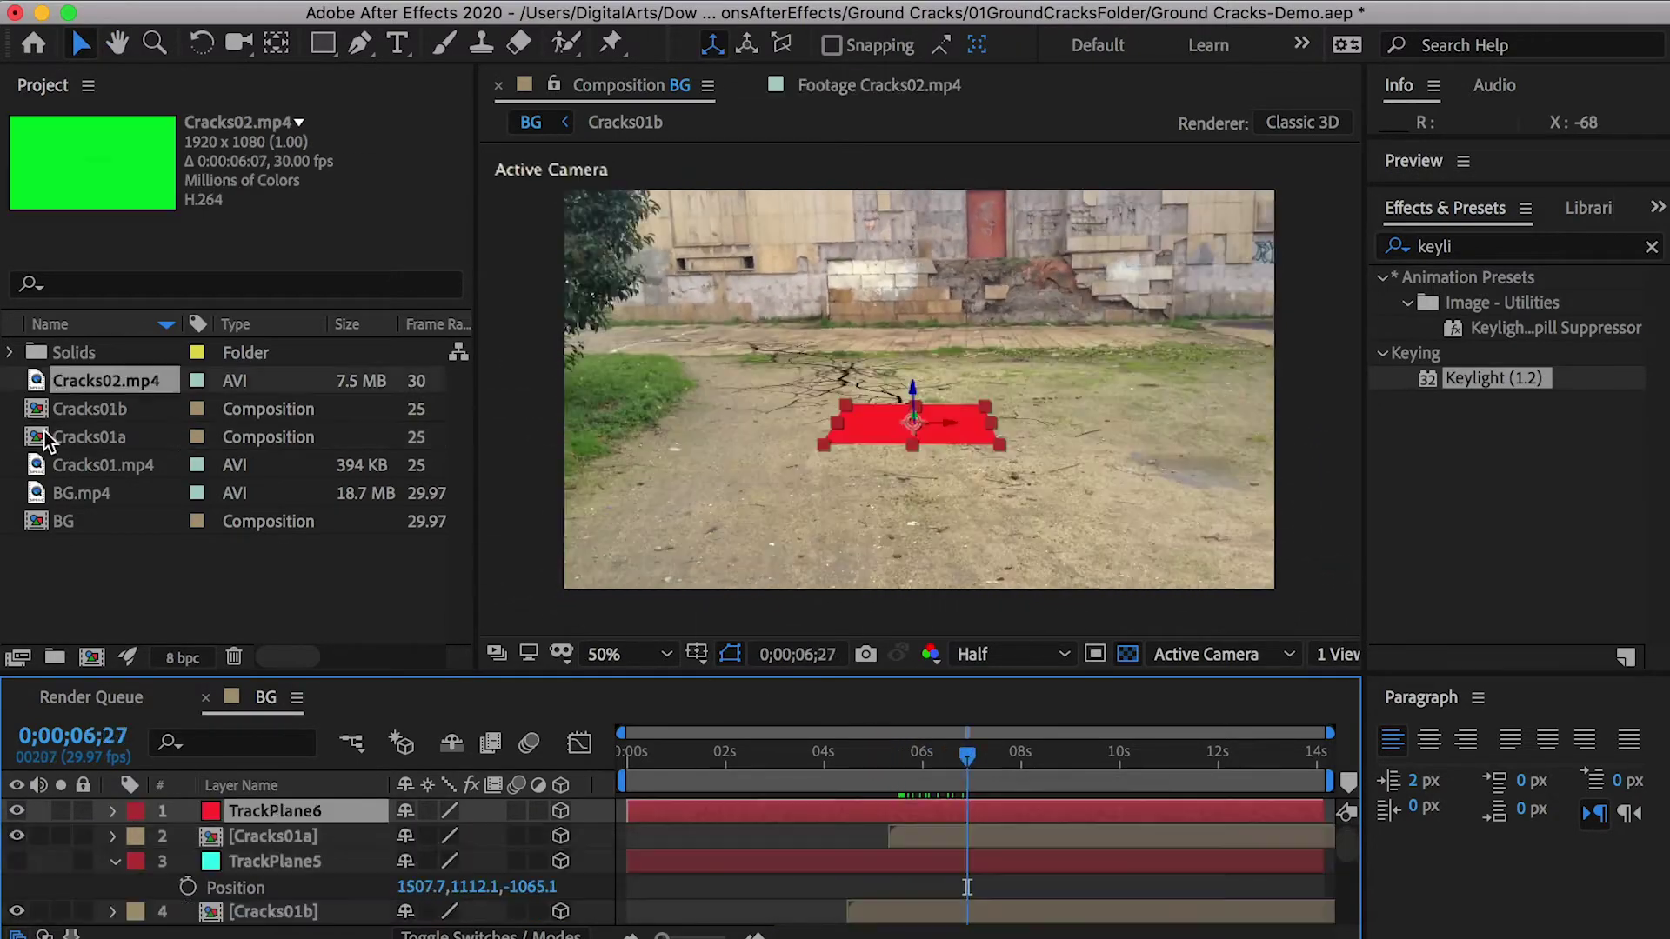
Review the Cracks02.mp4 footage and create a new composition from it
double_click(104, 380)
drag(631, 588, 1356, 591)
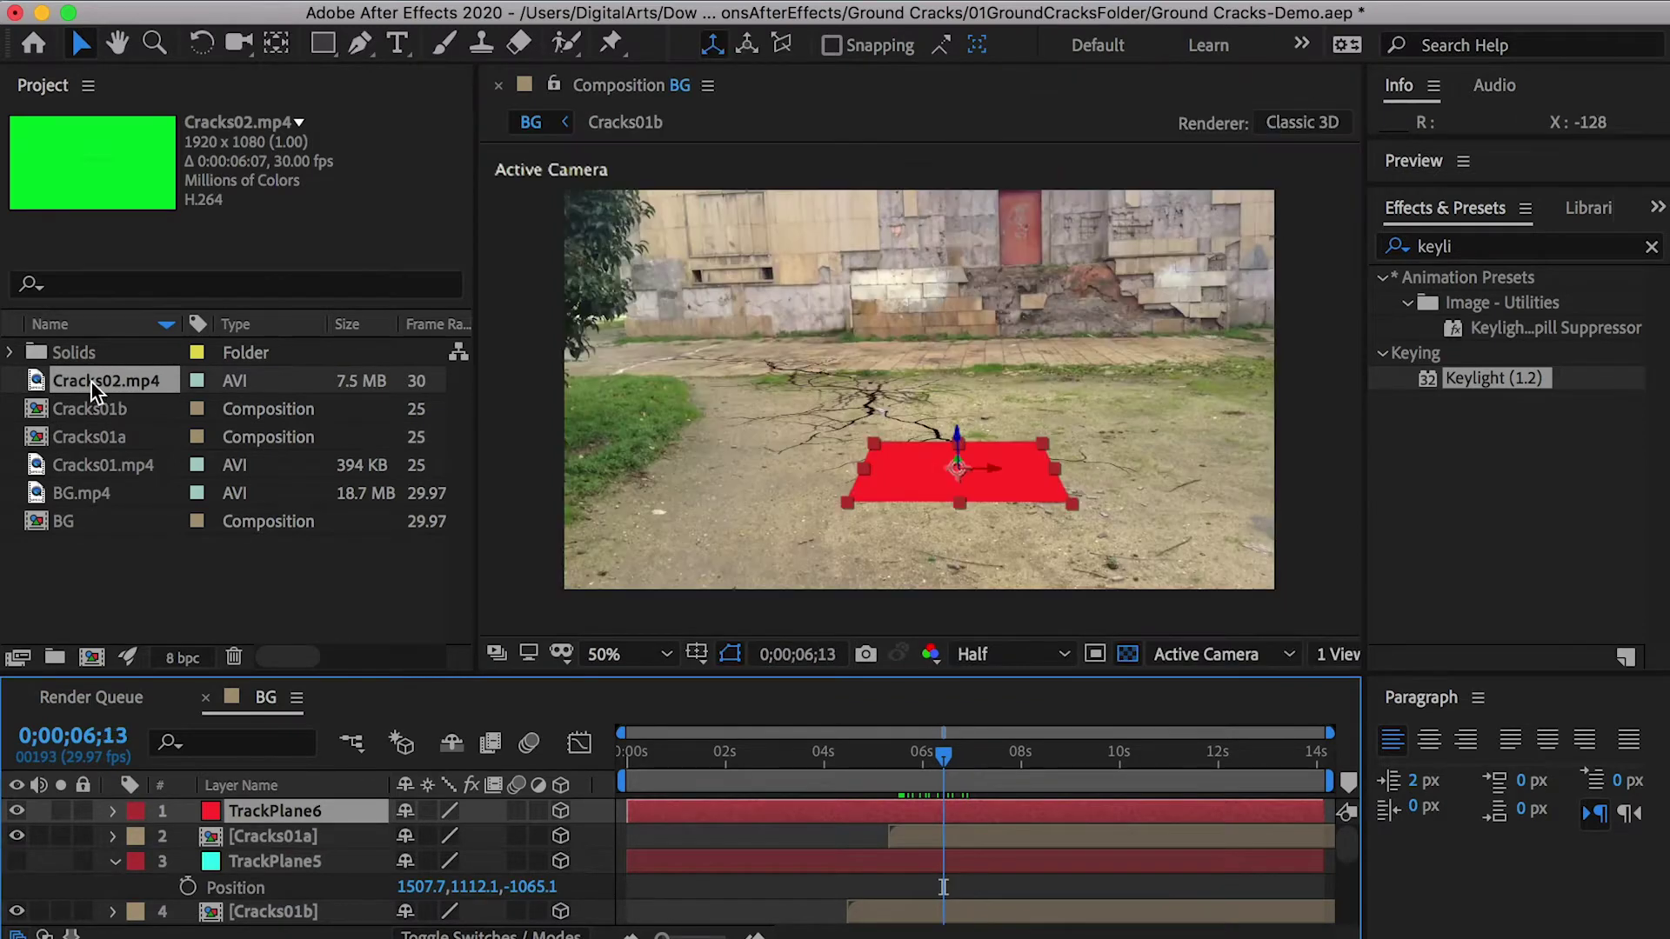
drag(85, 381, 93, 661)
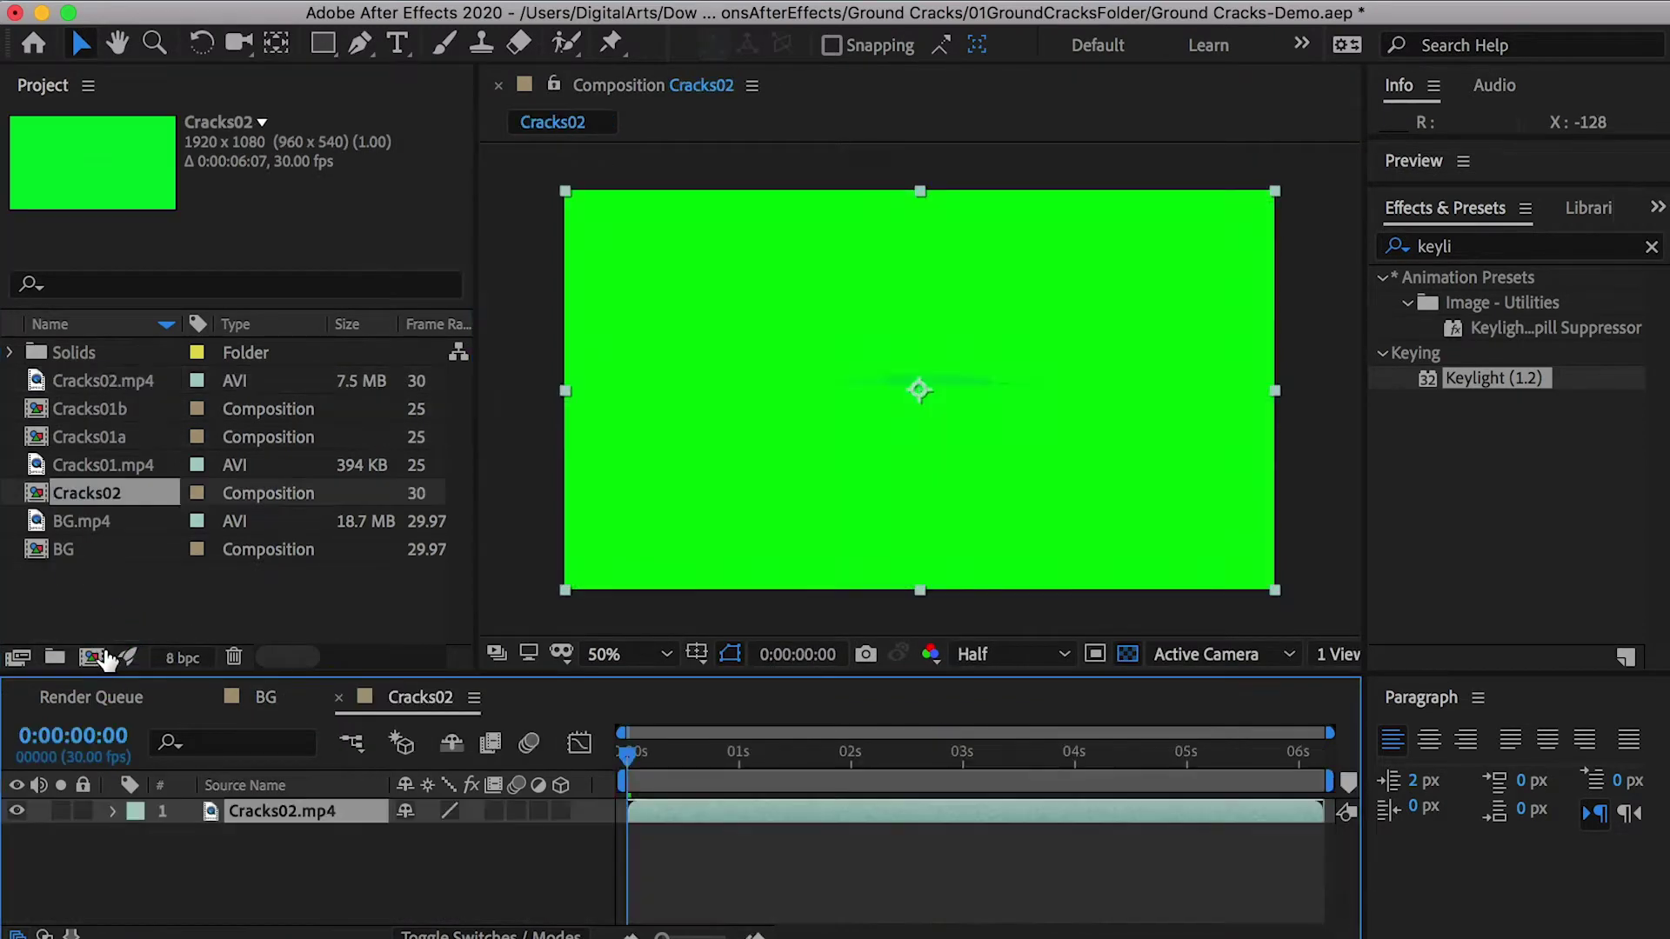
Apply Keylight (1.2) to Cracks02.mp4 with the green background as Screen Colour and scrub through the keyed hole
drag(1430, 380, 301, 807)
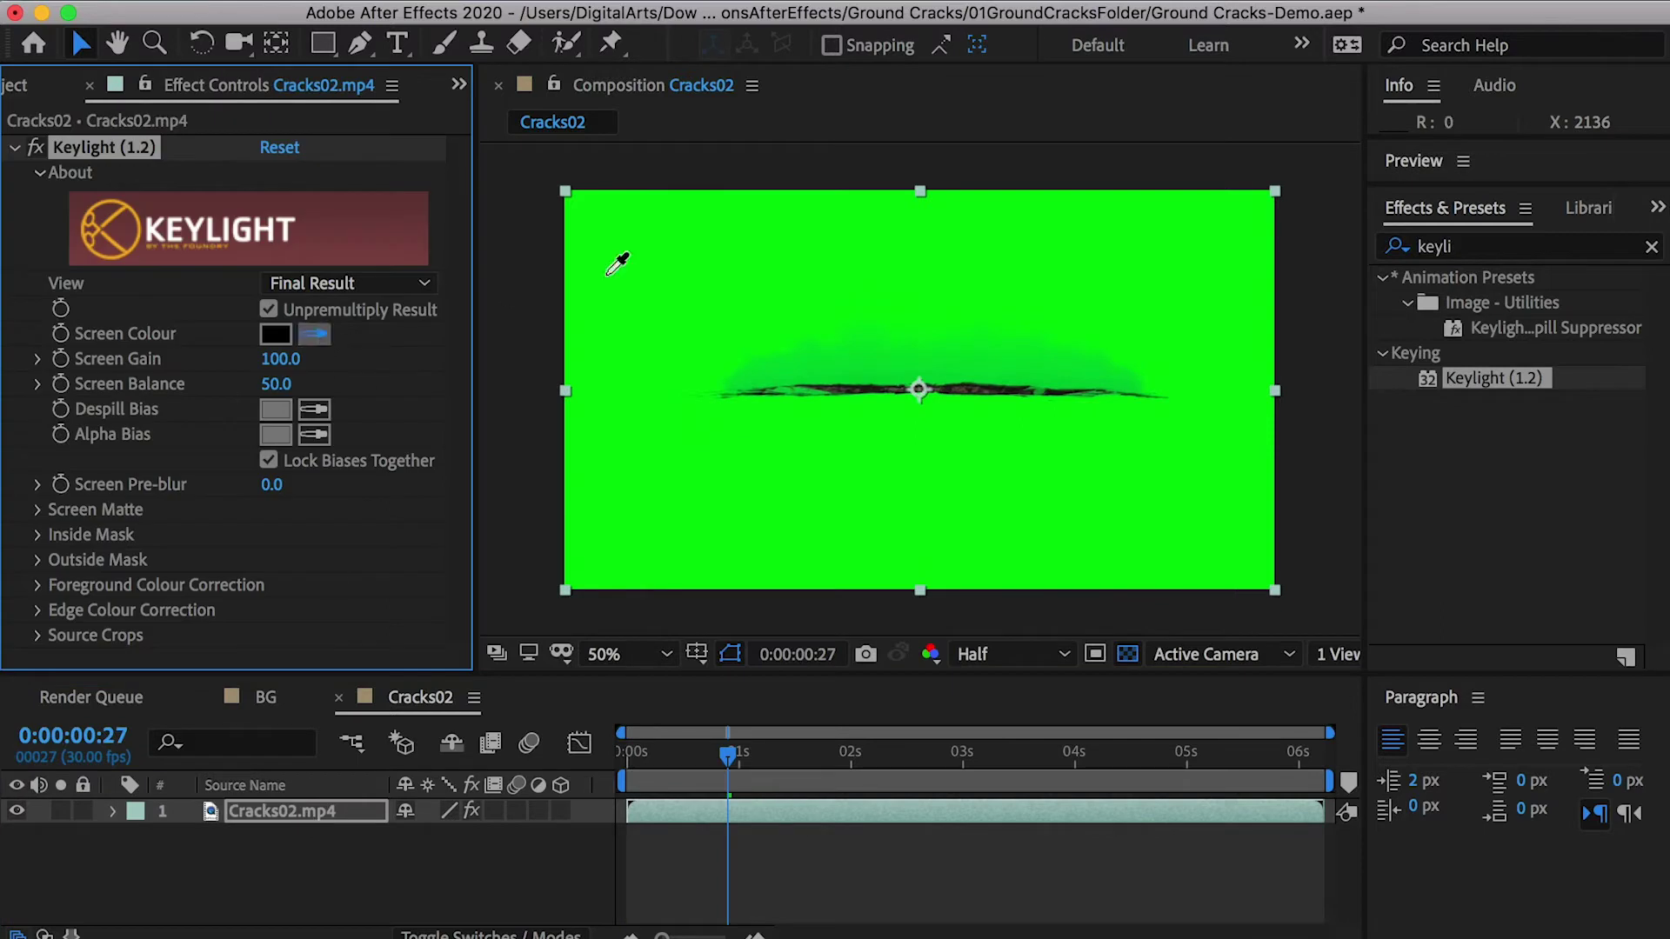
click(609, 274)
drag(729, 753, 1156, 750)
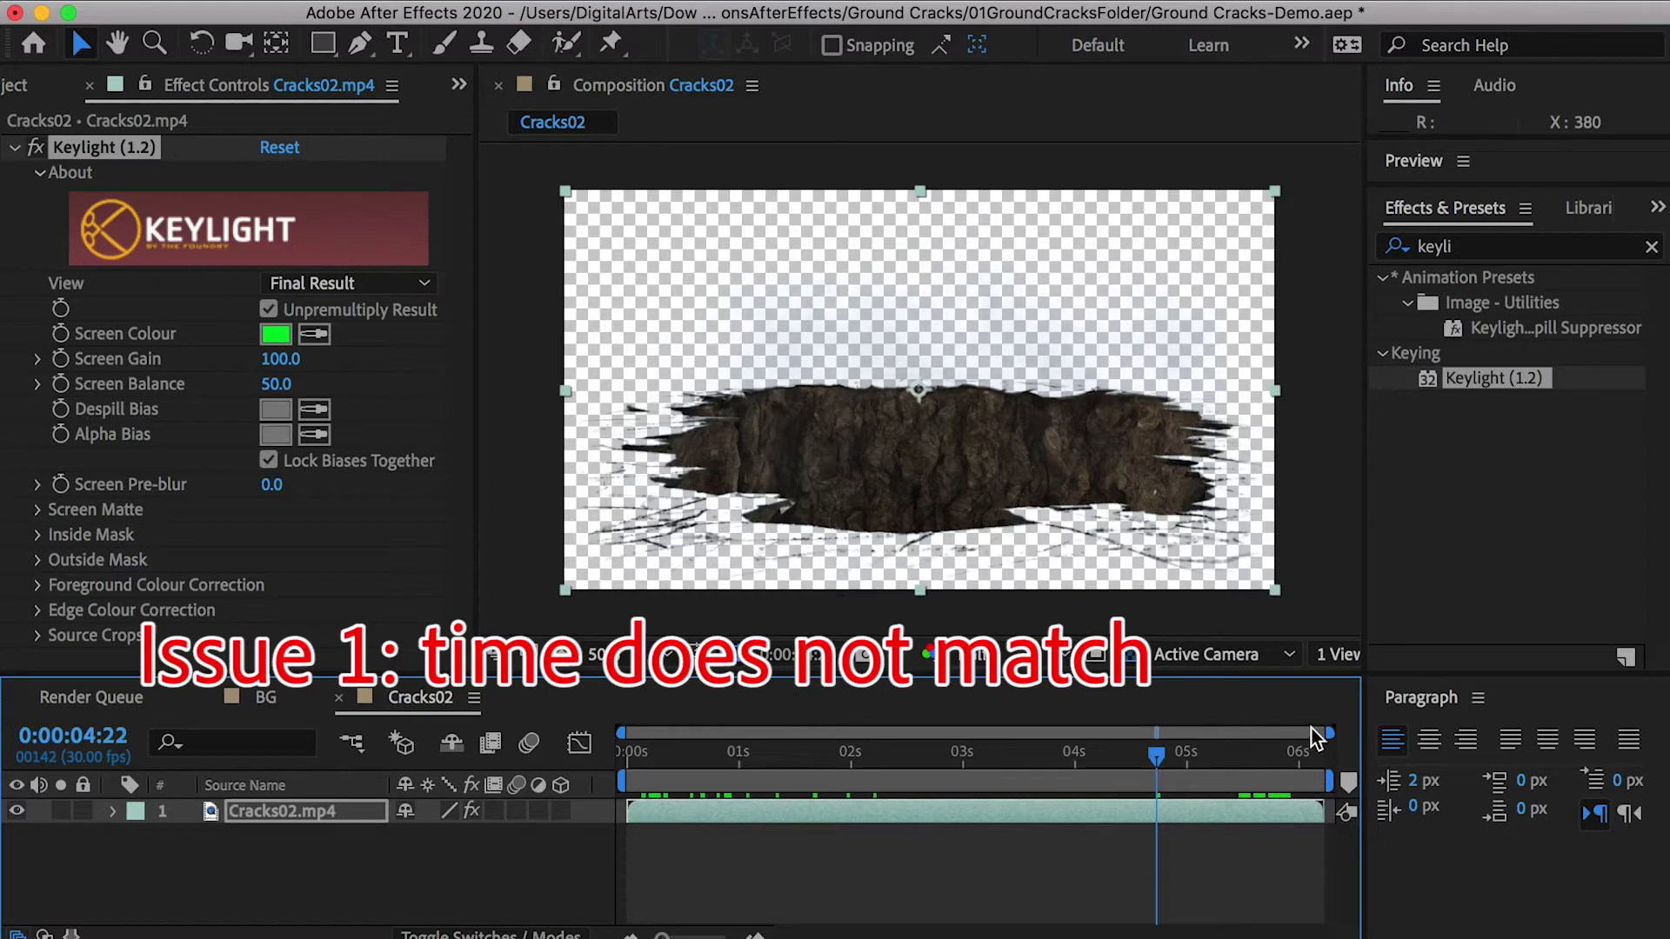
Try placing the Cracks02 composition at the top of BG with its anchor point in the hole's centre
click(265, 697)
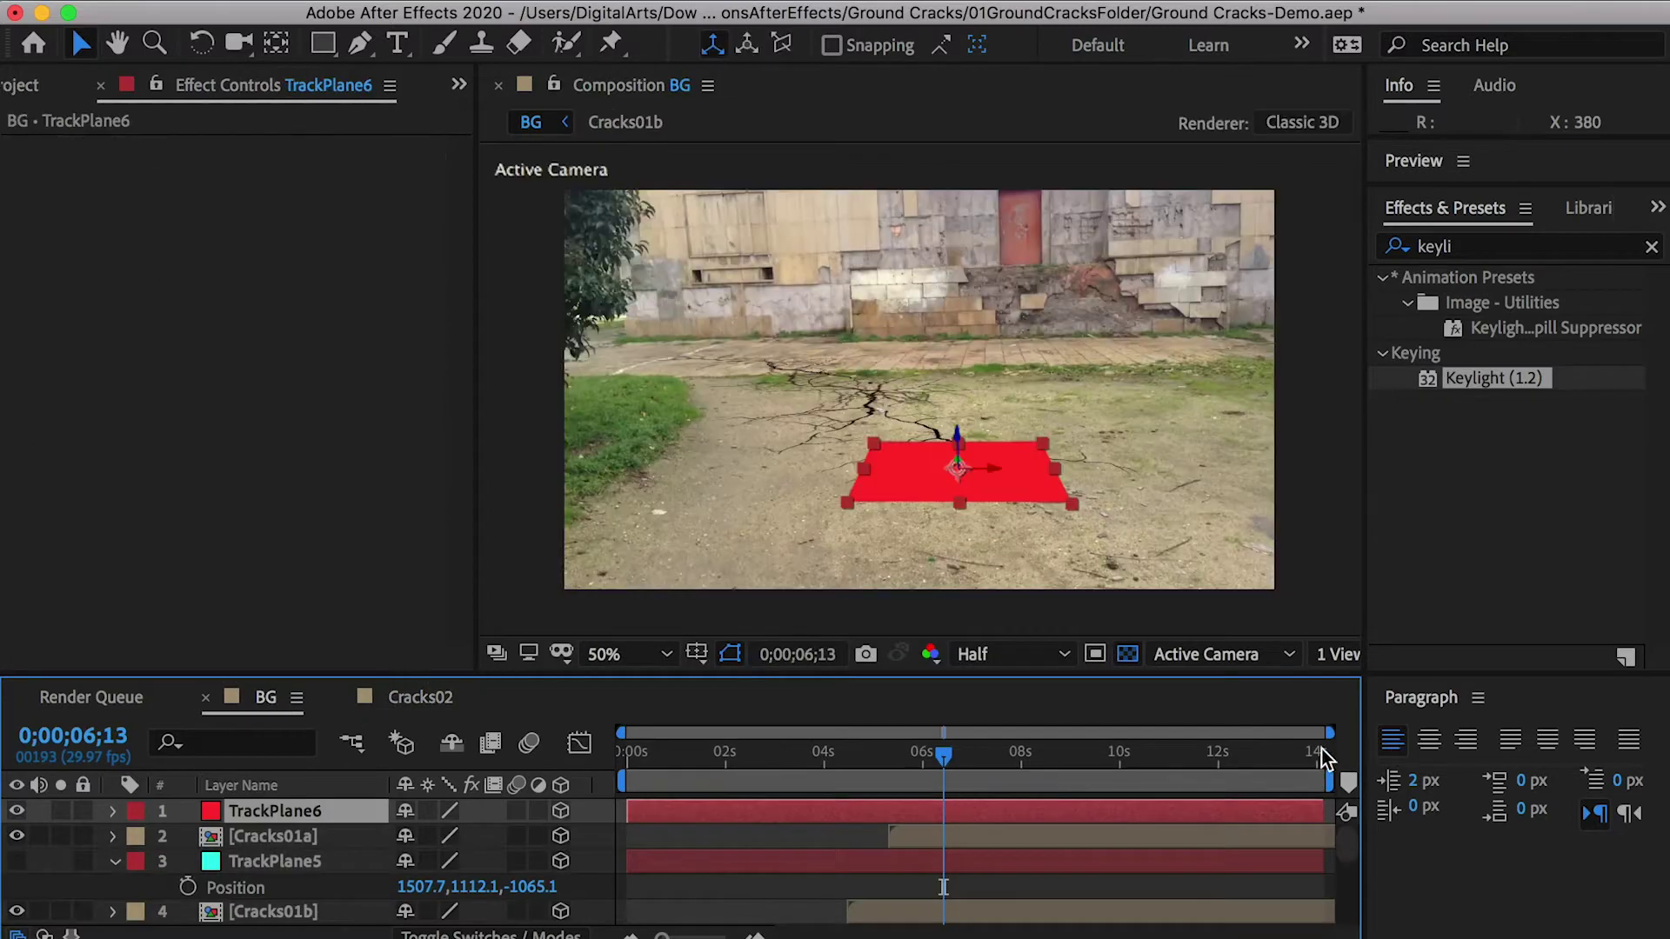
click(26, 85)
drag(87, 492, 325, 800)
drag(792, 801, 926, 795)
key(y)
drag(918, 390, 929, 443)
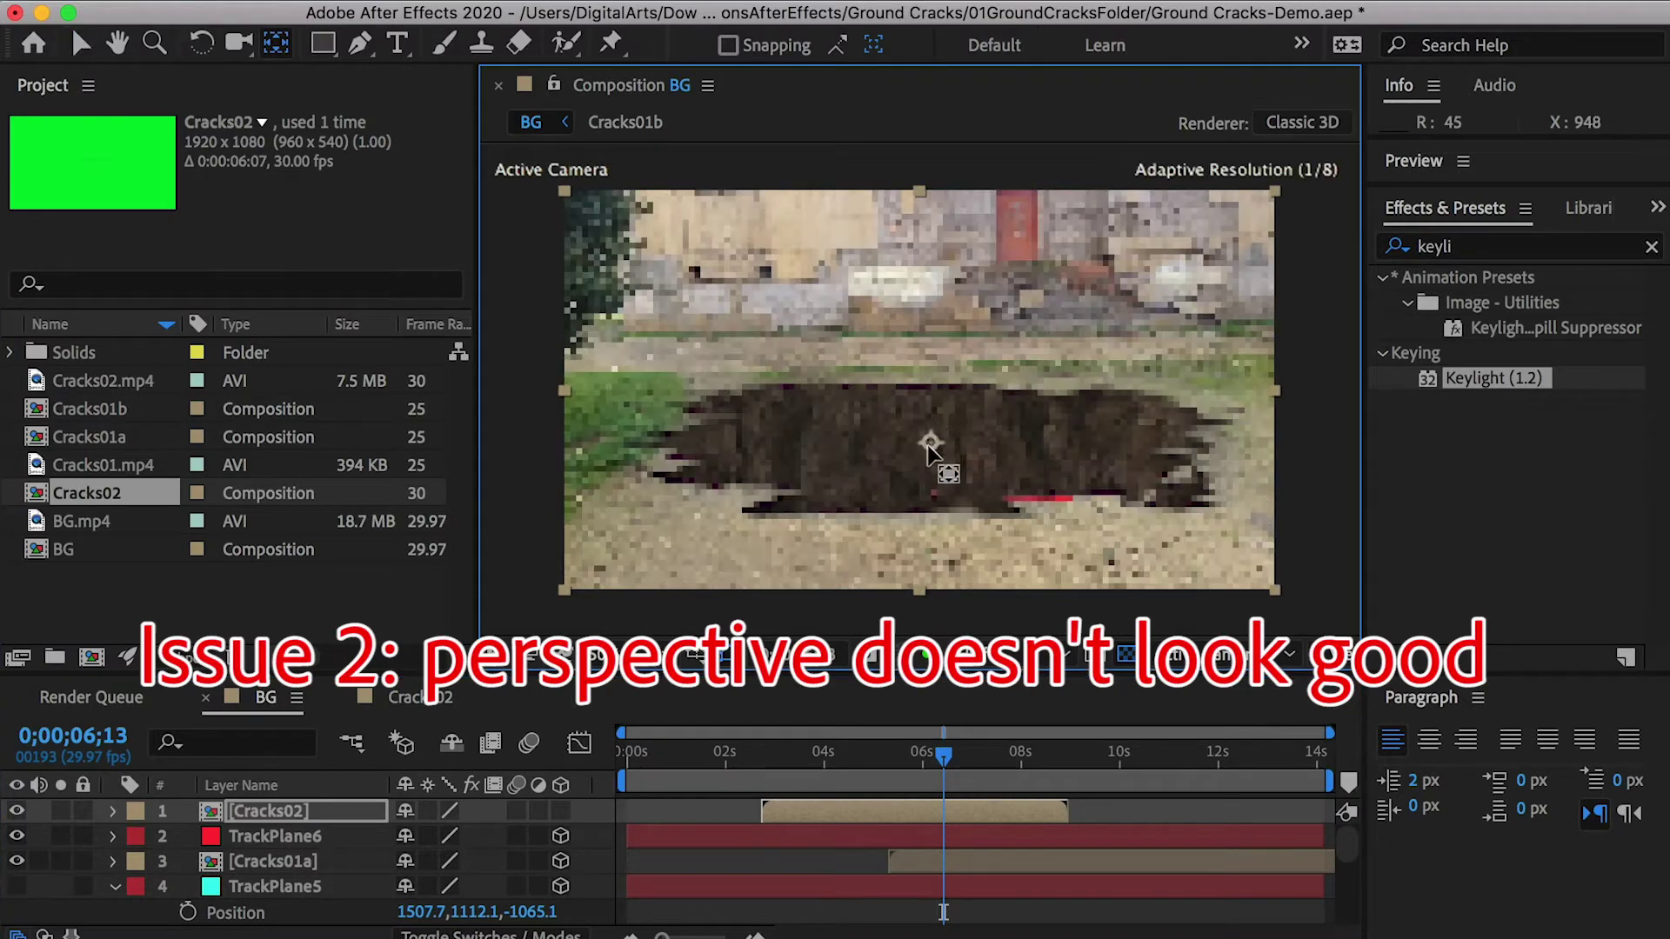
Try making the Cracks02 layer 3D and giving it TrackPlane6's Position value
click(560, 810)
shift+click(279, 834)
key(p)
click(246, 887)
key(super+c)
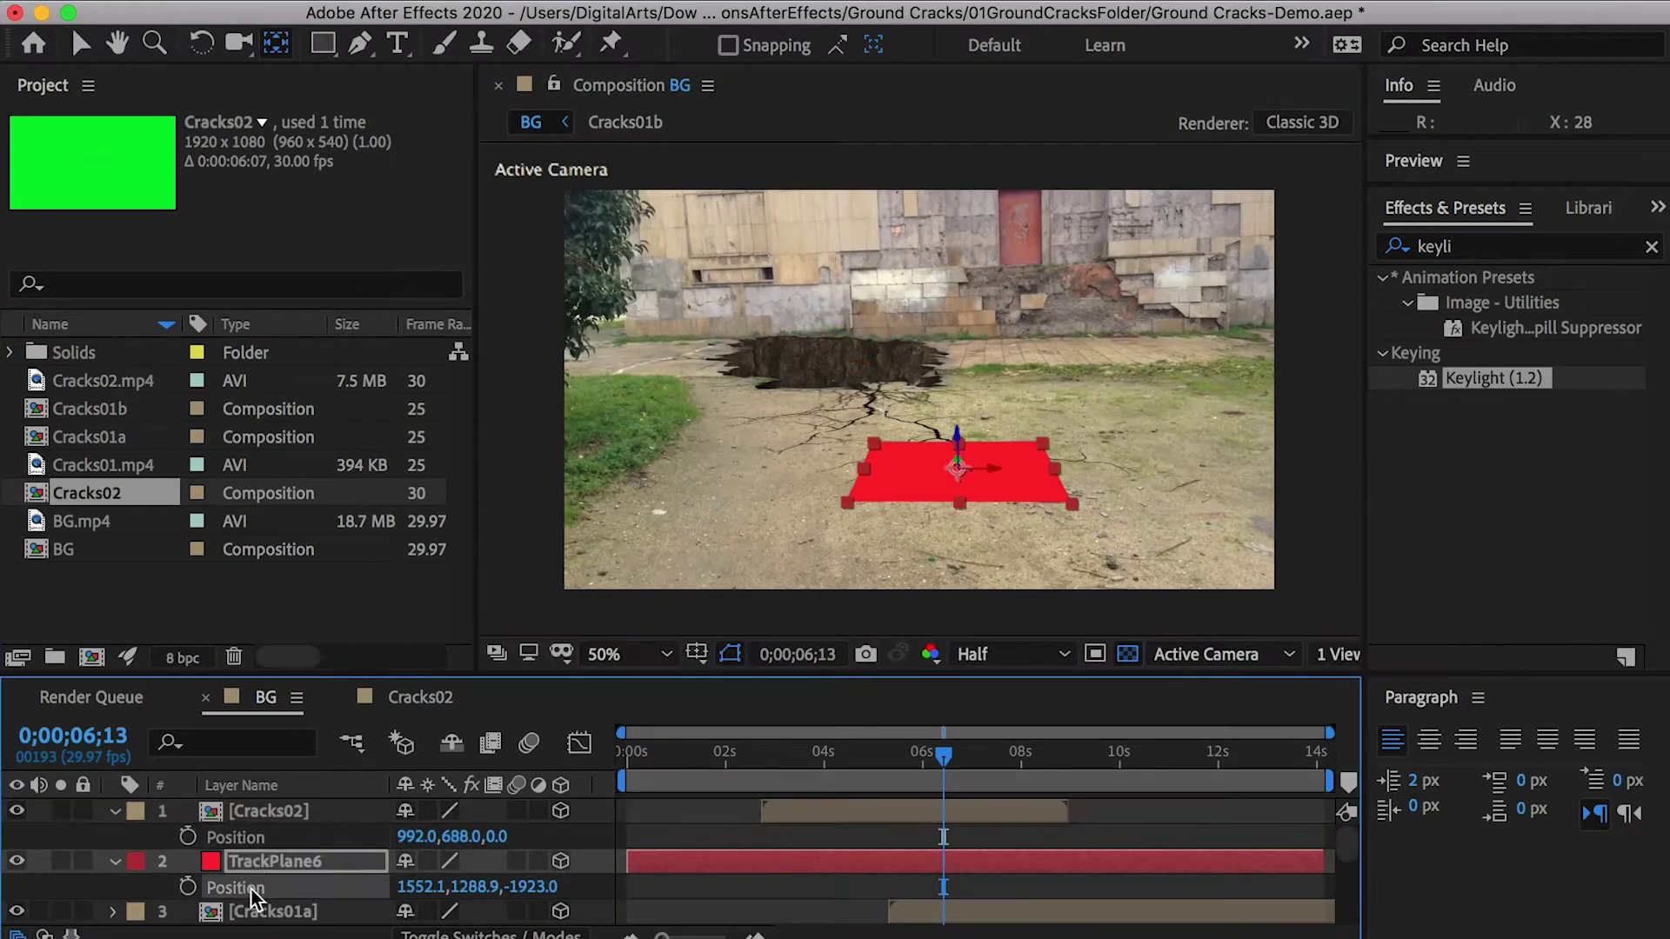
click(246, 837)
key(super+v)
Try copying TrackPlane6's Orientation value to the Cracks02 layer
shift+click(244, 860)
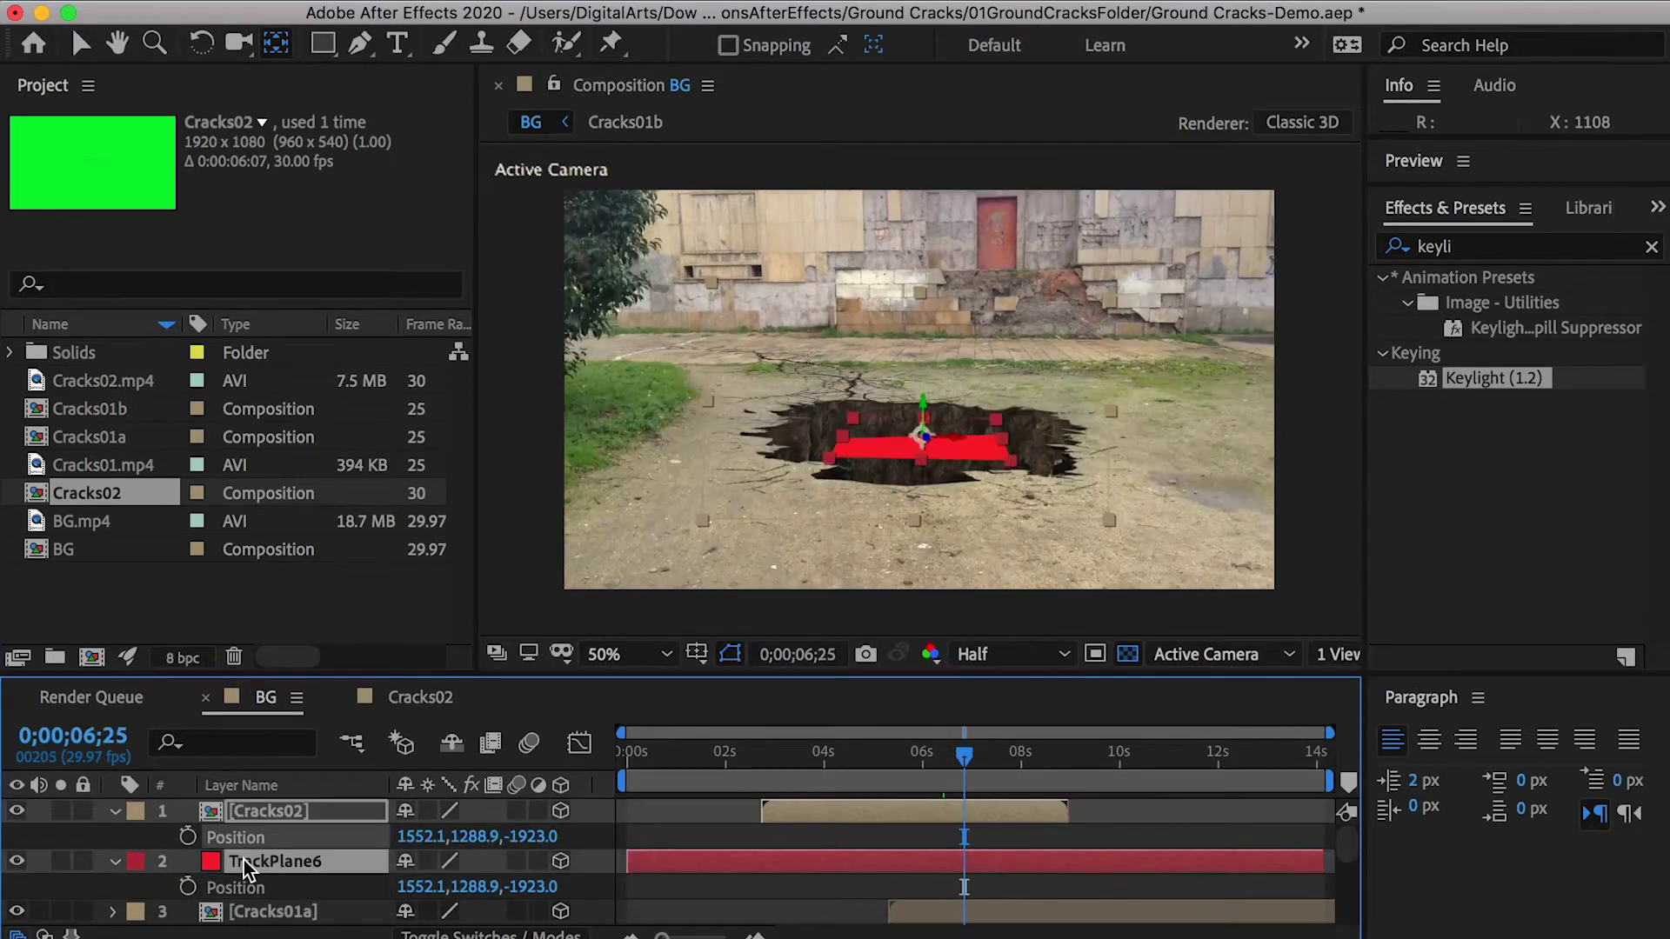
key(p)
click(253, 835)
key(r)
click(248, 861)
key(super+c)
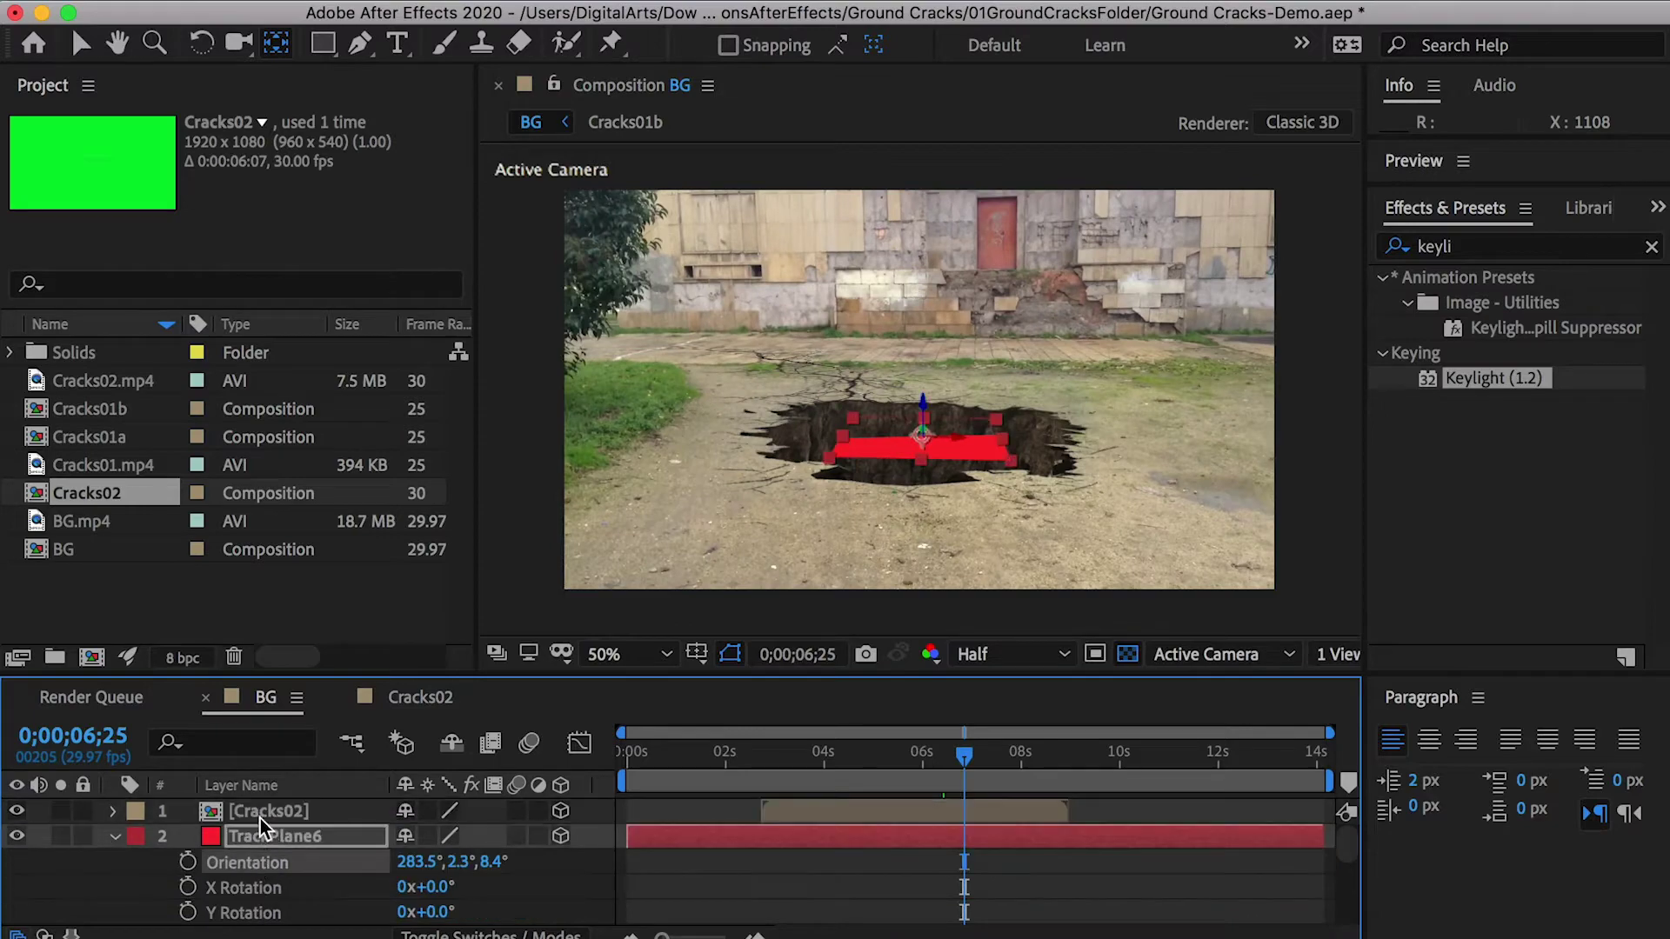
click(259, 811)
key(r)
key(super+v)
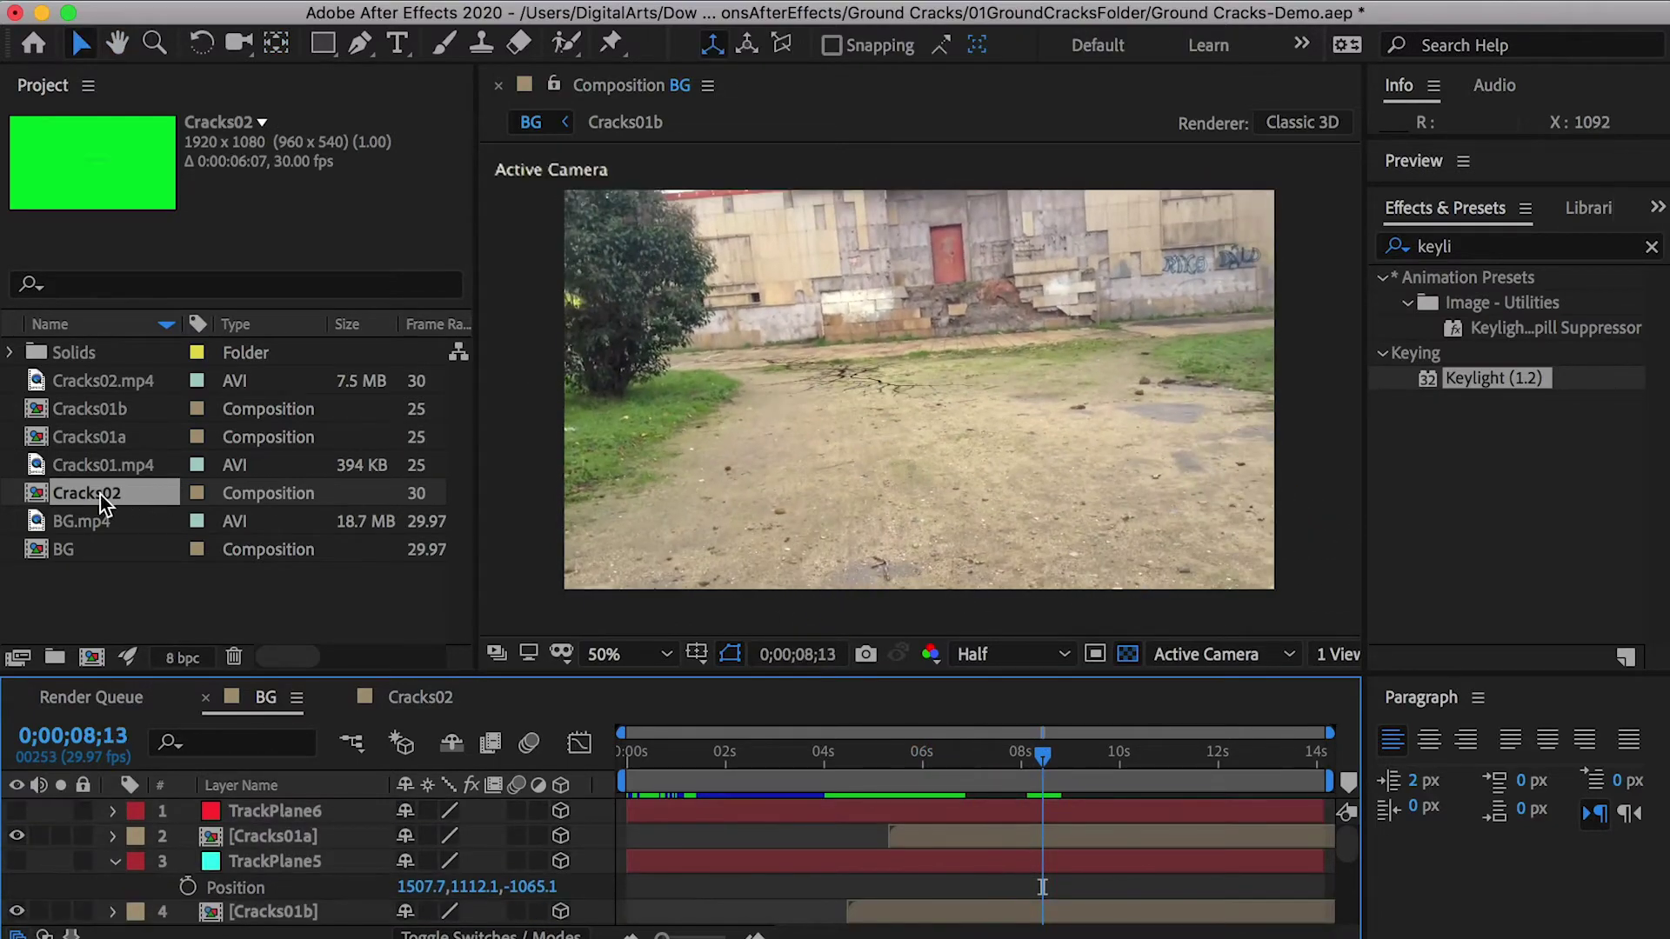
In the Cracks02 composition, duplicate the Cracks02.mp4 layer and trim the copy to start at the last frame, 0:00:06:06
double_click(101, 494)
key(End)
key(ctrl+d)
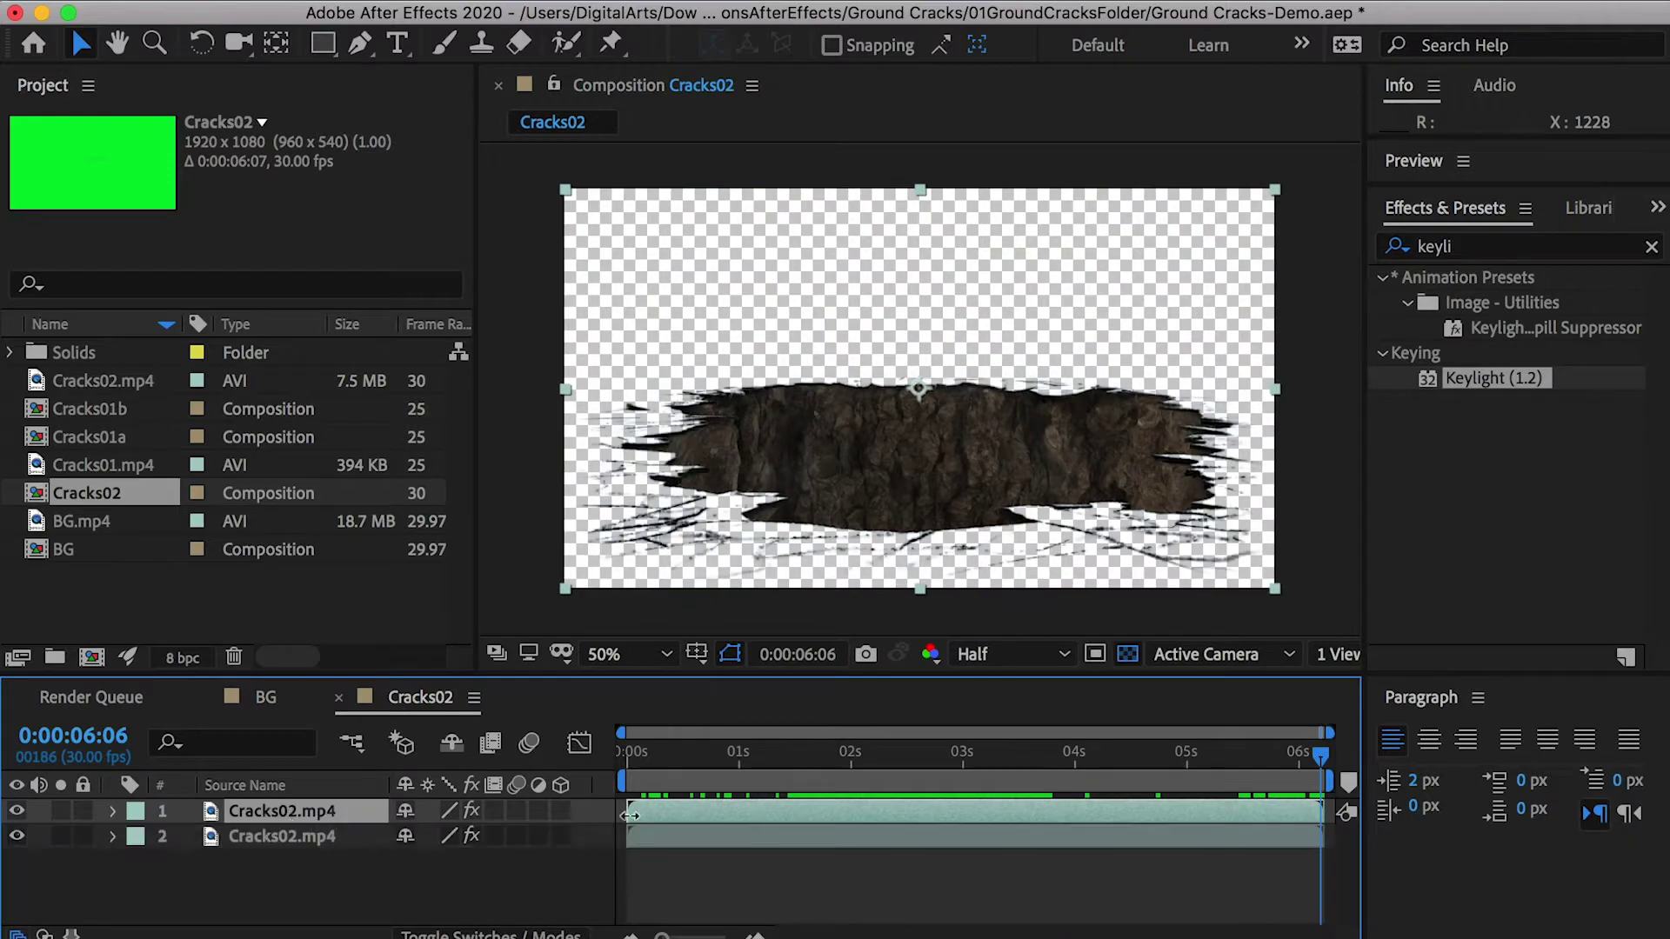
drag(628, 811, 1148, 806)
drag(622, 734, 1262, 733)
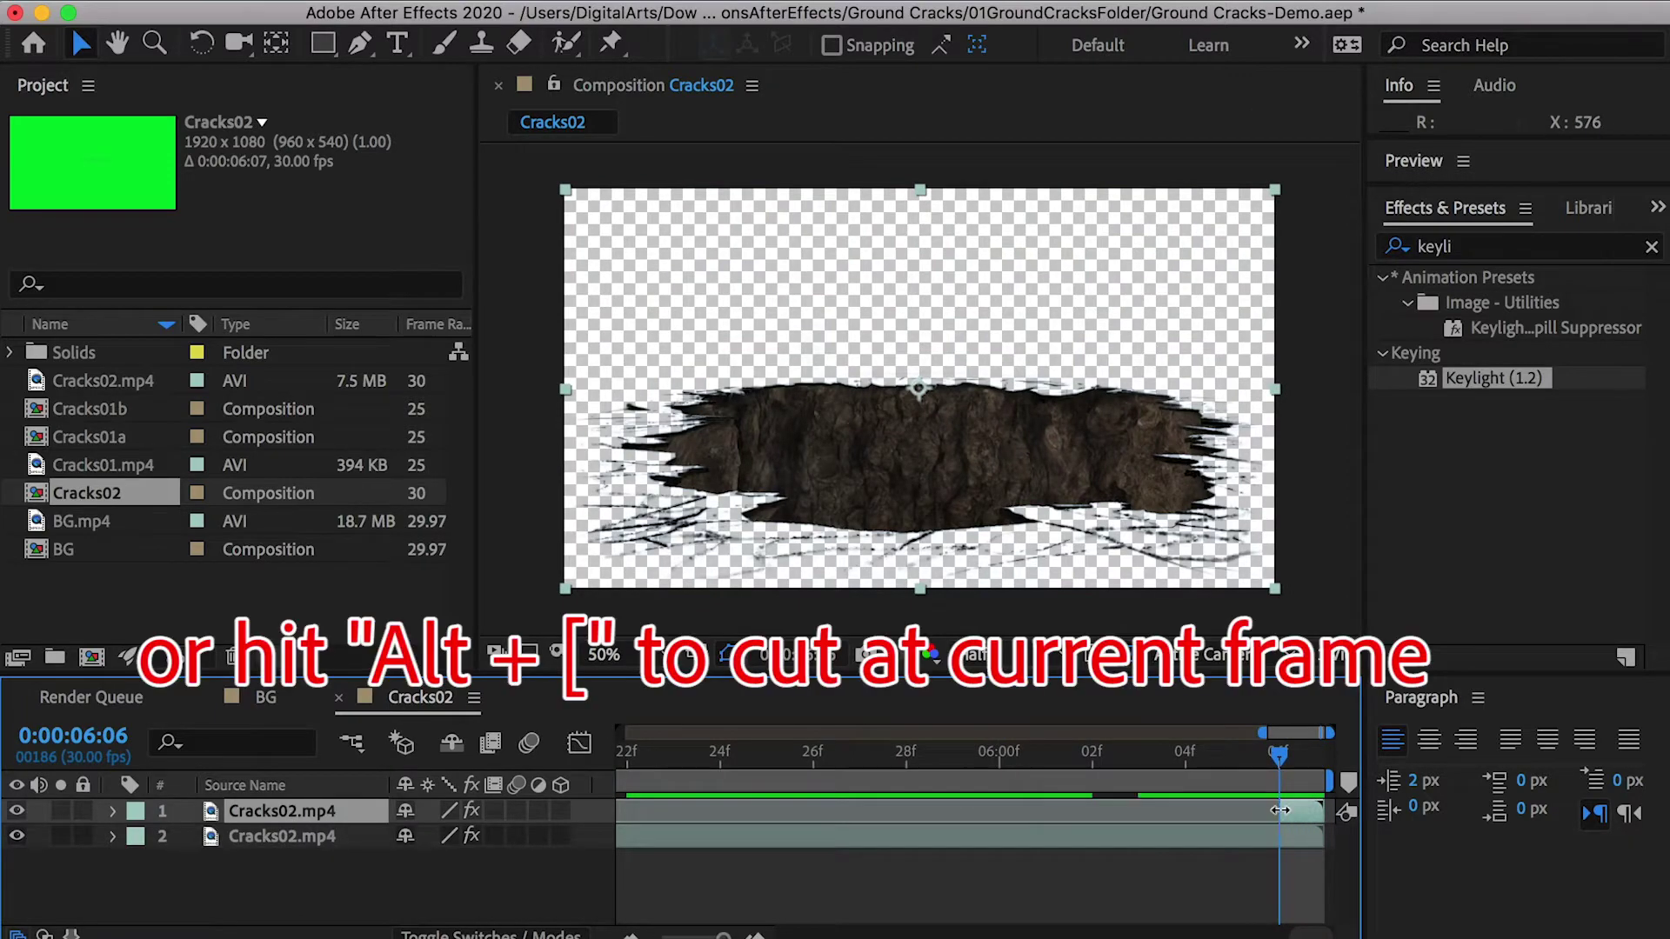
Set the Cracks02 composition's duration to 20:00 seconds
right_click(91, 493)
click(186, 510)
double_click(1076, 765)
text(20:00)
click(1372, 850)
Freeze the trimmed Cracks02.mp4 copy on its frame and extend it to the end of the composition
right_click(1080, 811)
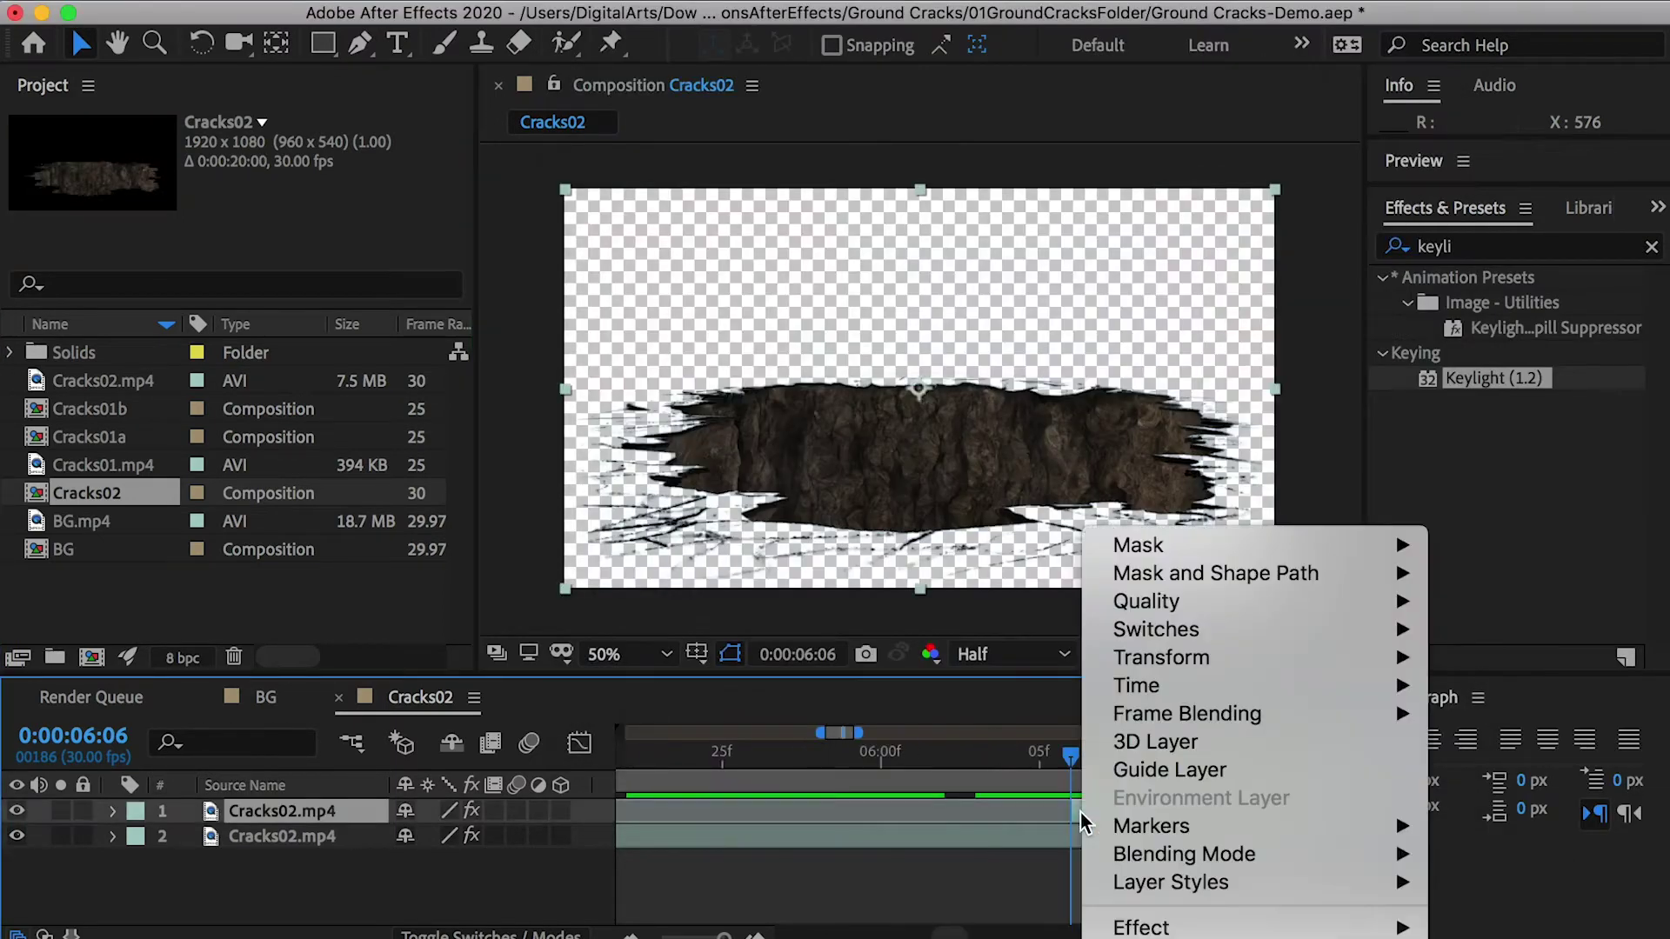
mouse_move(1127, 684)
click(1531, 767)
drag(857, 732, 912, 732)
drag(788, 810, 1336, 813)
drag(912, 732, 1351, 716)
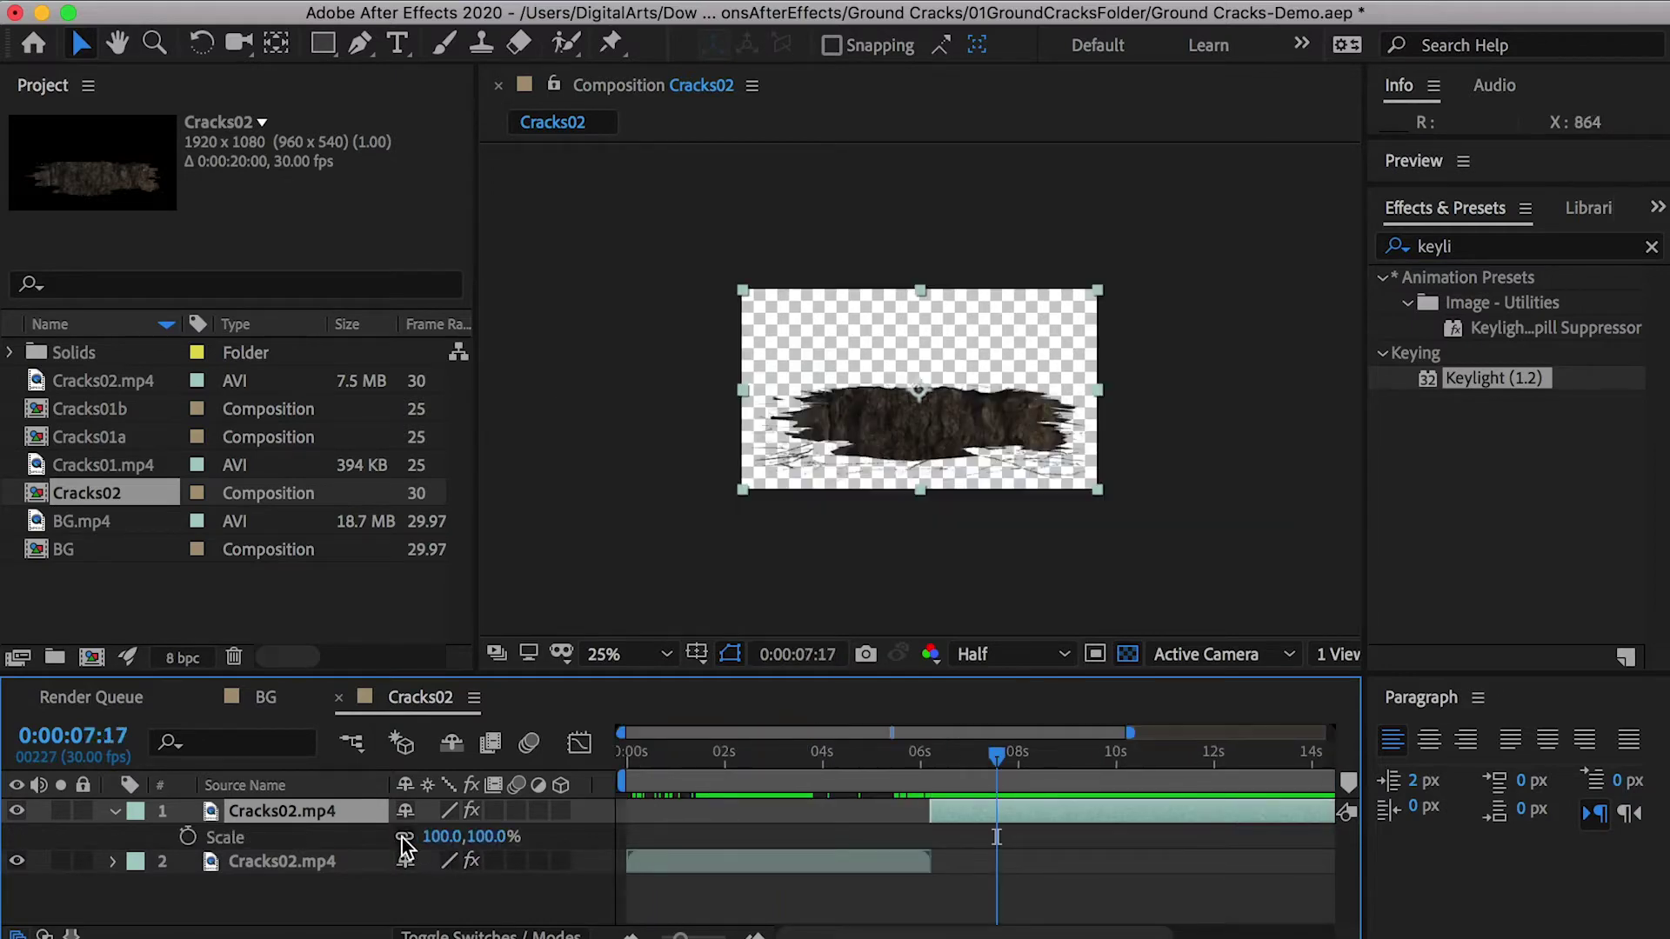
Unlink the scale of both Cracks02.mp4 layers and set their vertical scale to 250%
click(404, 837)
drag(487, 837, 618, 837)
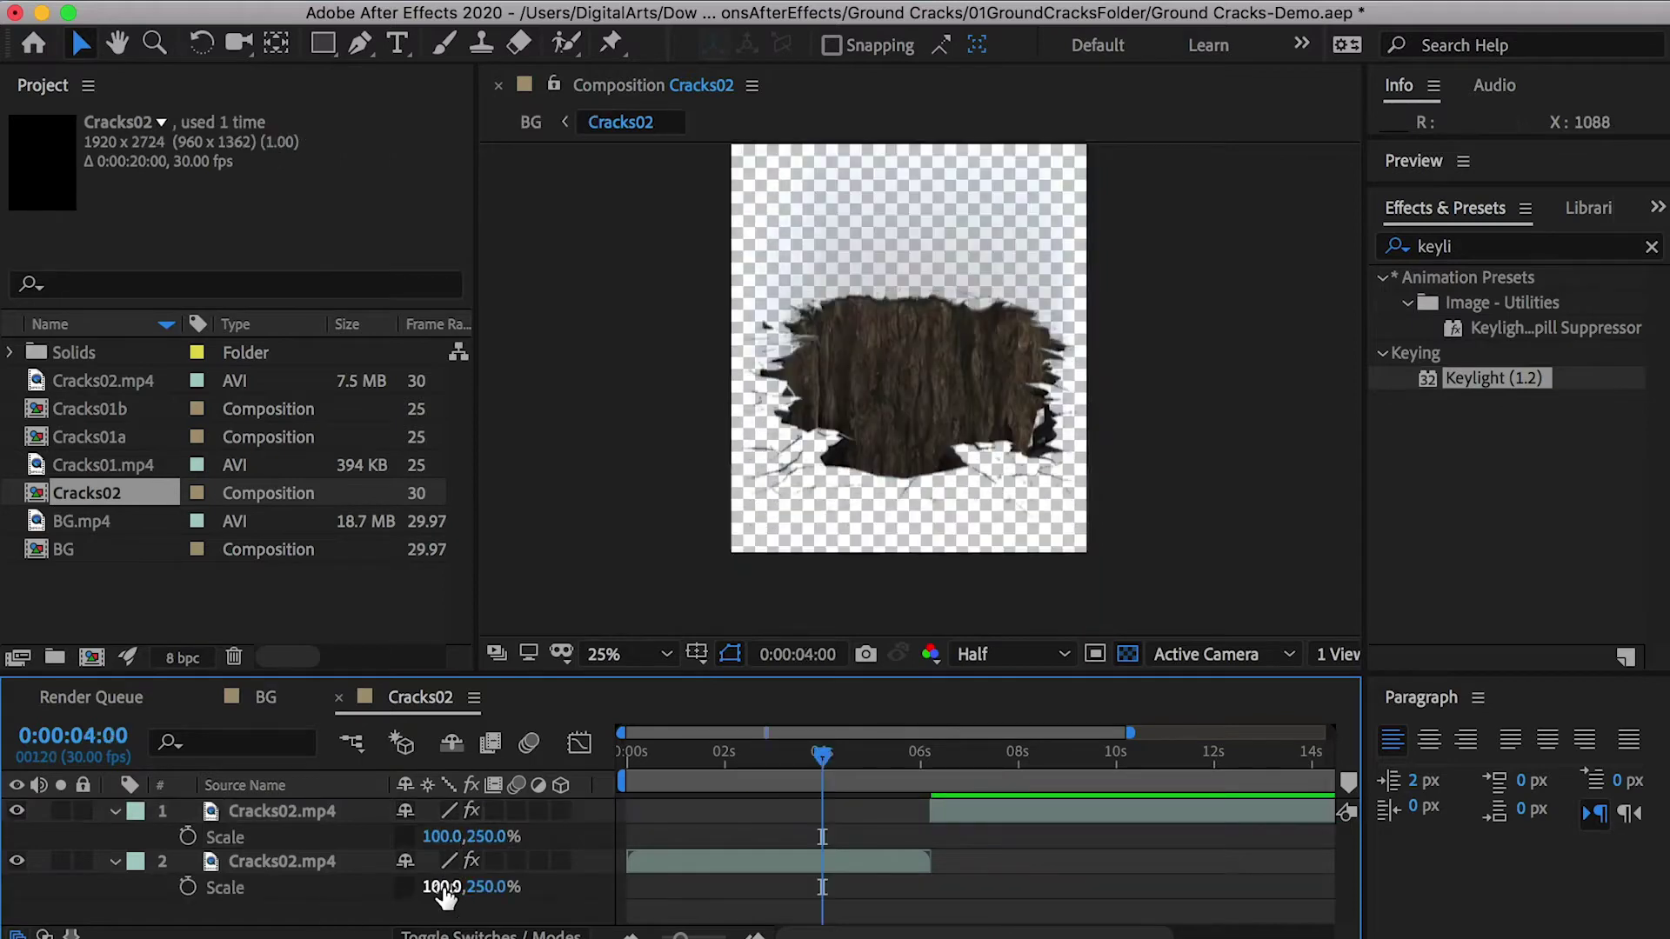
mouse_move(948, 754)
mouse_down()
mouse_move(974, 755)
mouse_move(942, 753)
mouse_up()
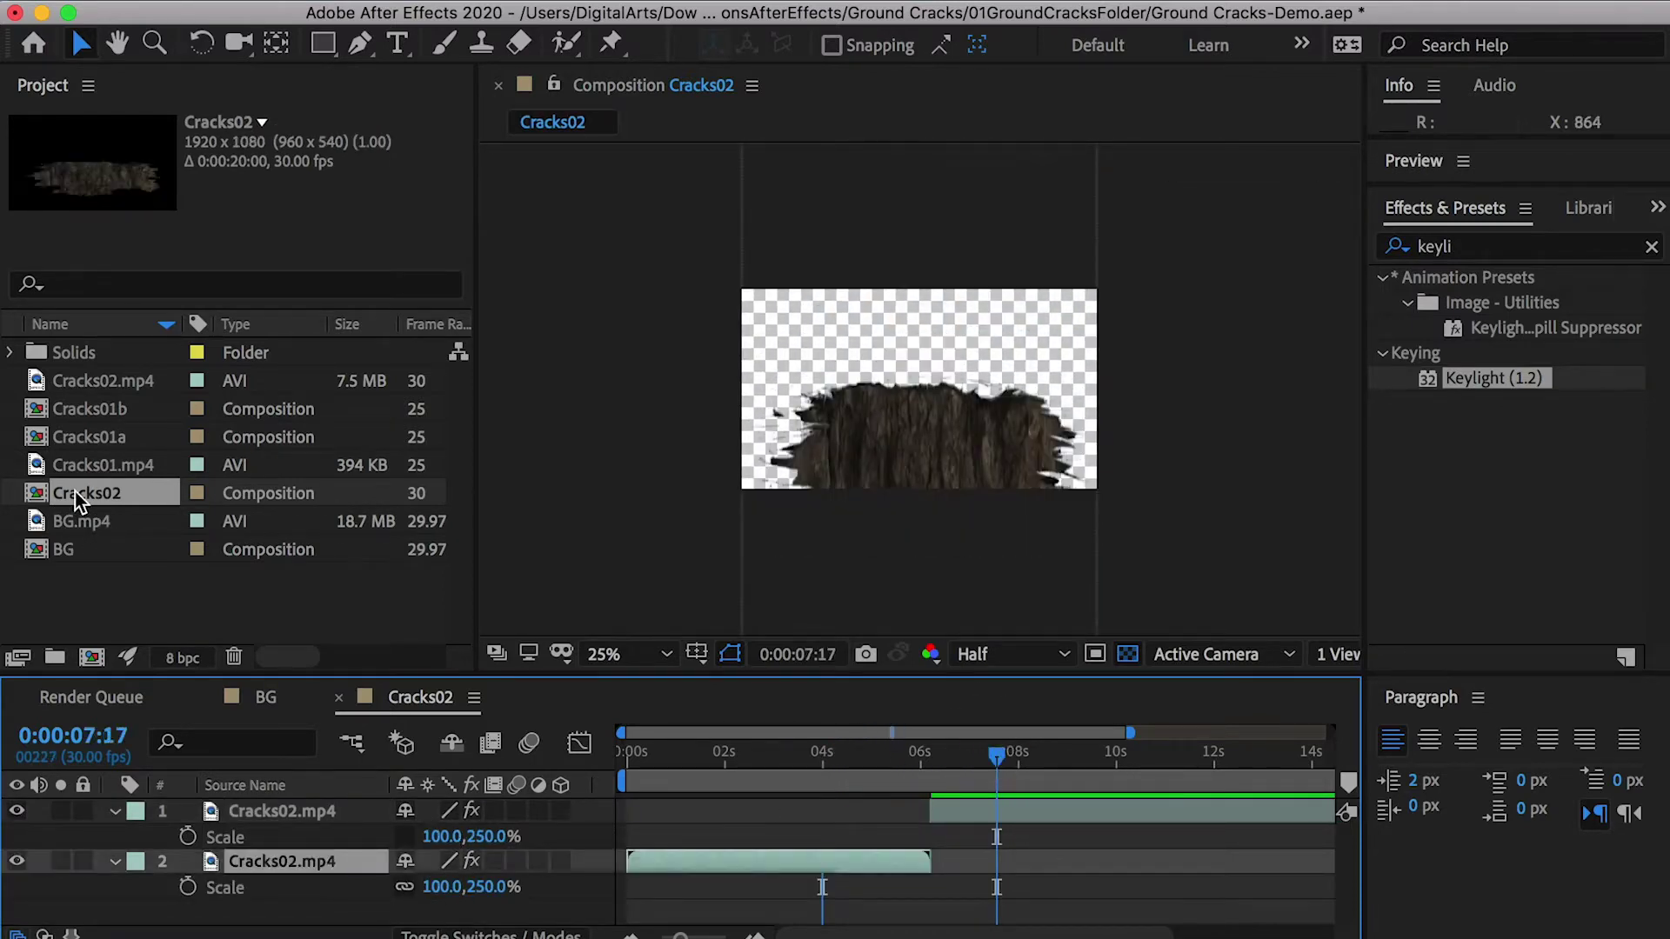
Set the Cracks02 composition's height to 2724 px so the stretched hole fits
right_click(76, 500)
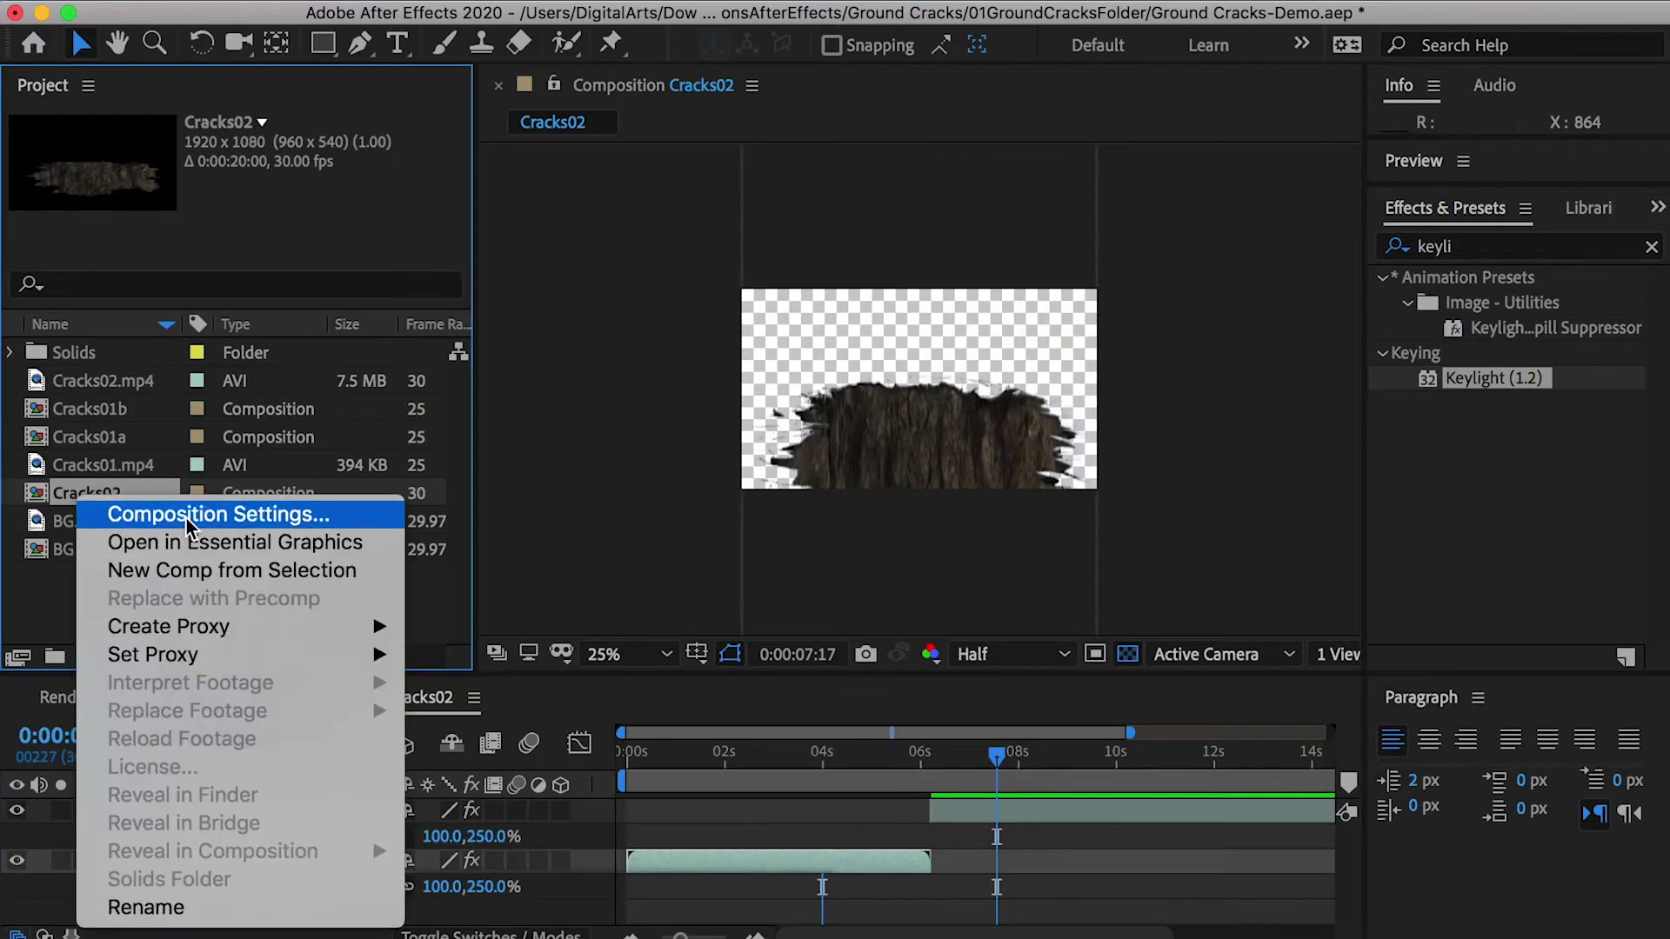
click(170, 515)
drag(1349, 394, 1531, 394)
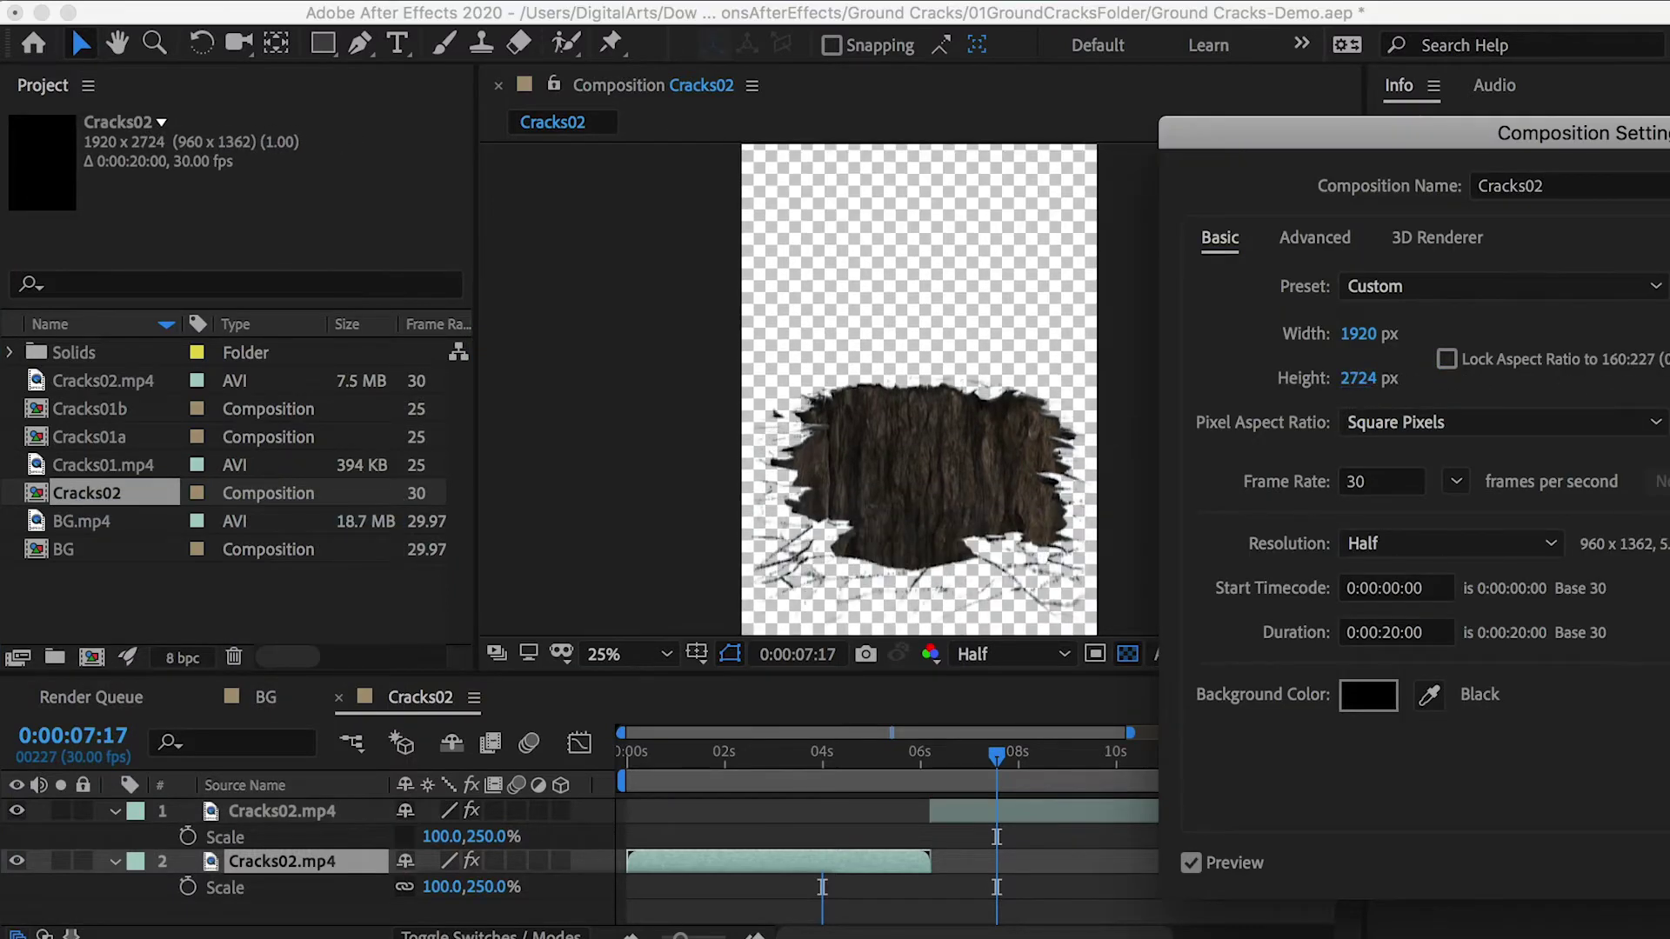
key(Return)
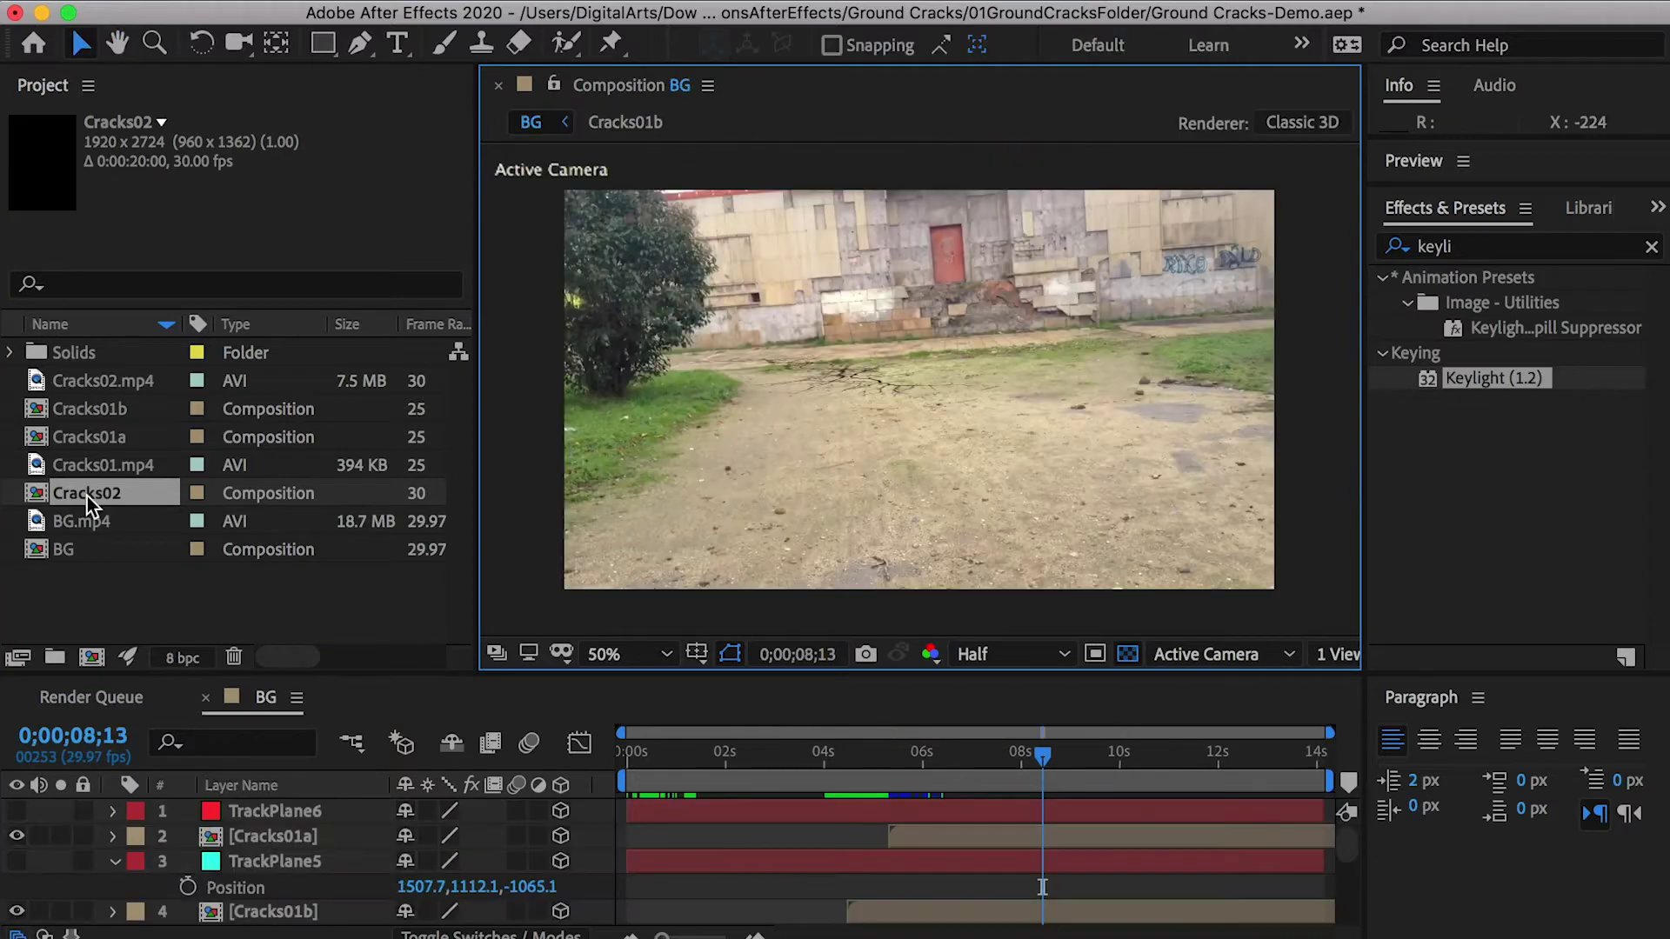
Place the Cracks02 composition at the top of BG and move its anchor point to the hole's centre
drag(90, 505, 296, 809)
scroll(913, 459, down, 4)
scroll(941, 435, up, 2)
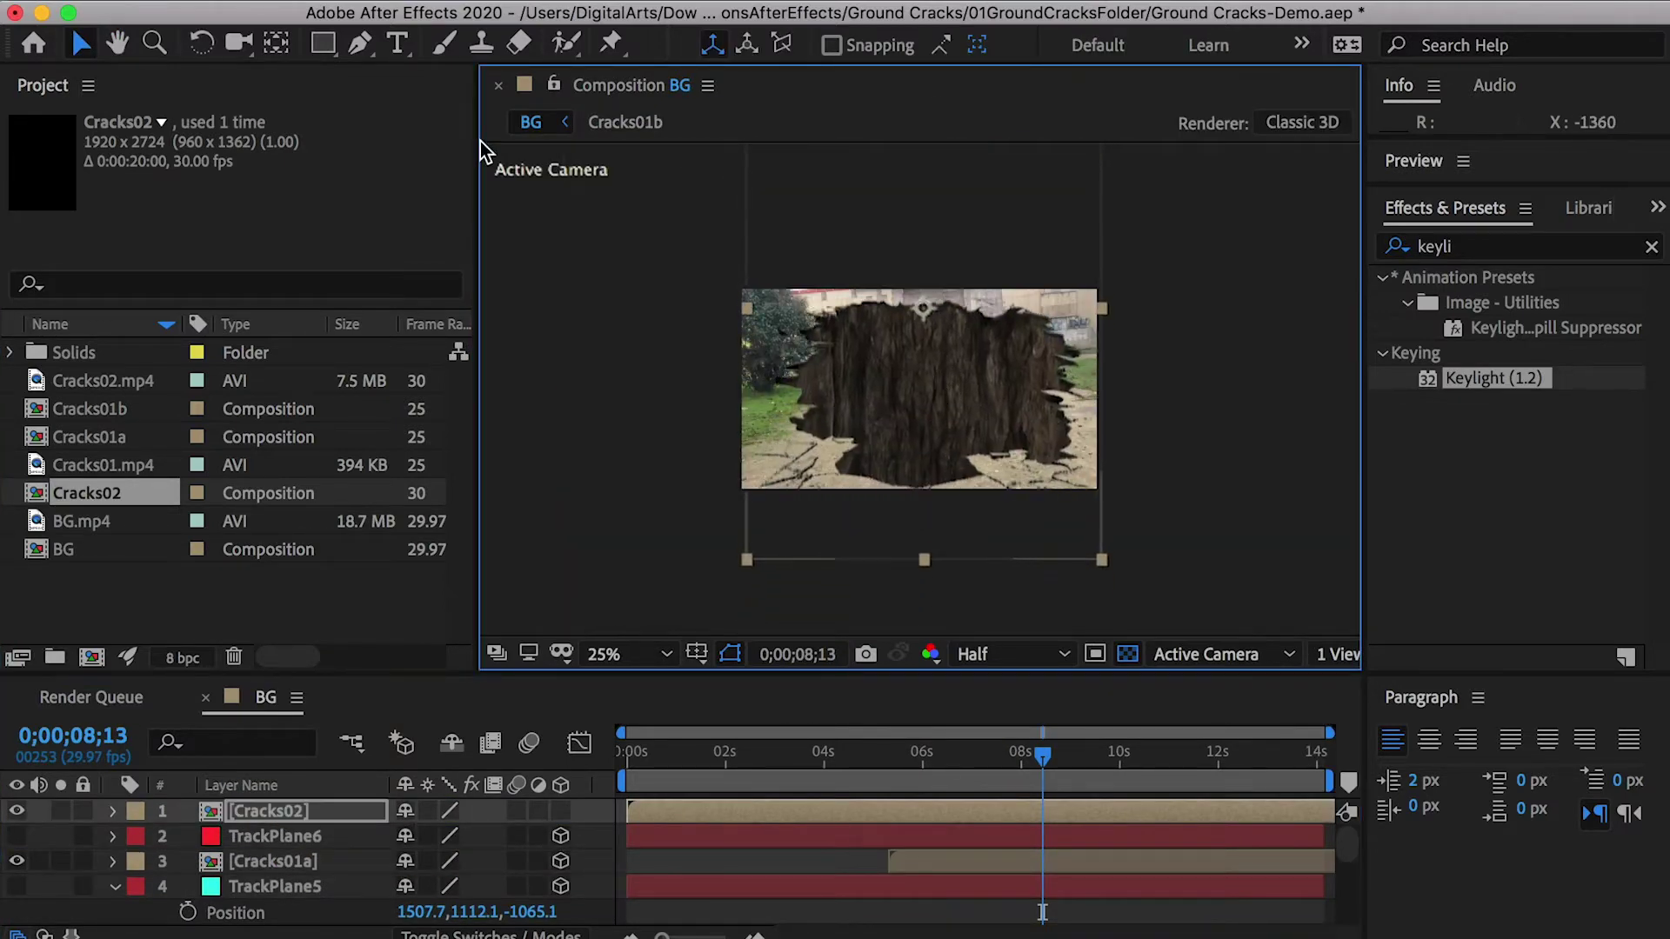
click(276, 43)
drag(924, 309, 925, 385)
click(263, 819)
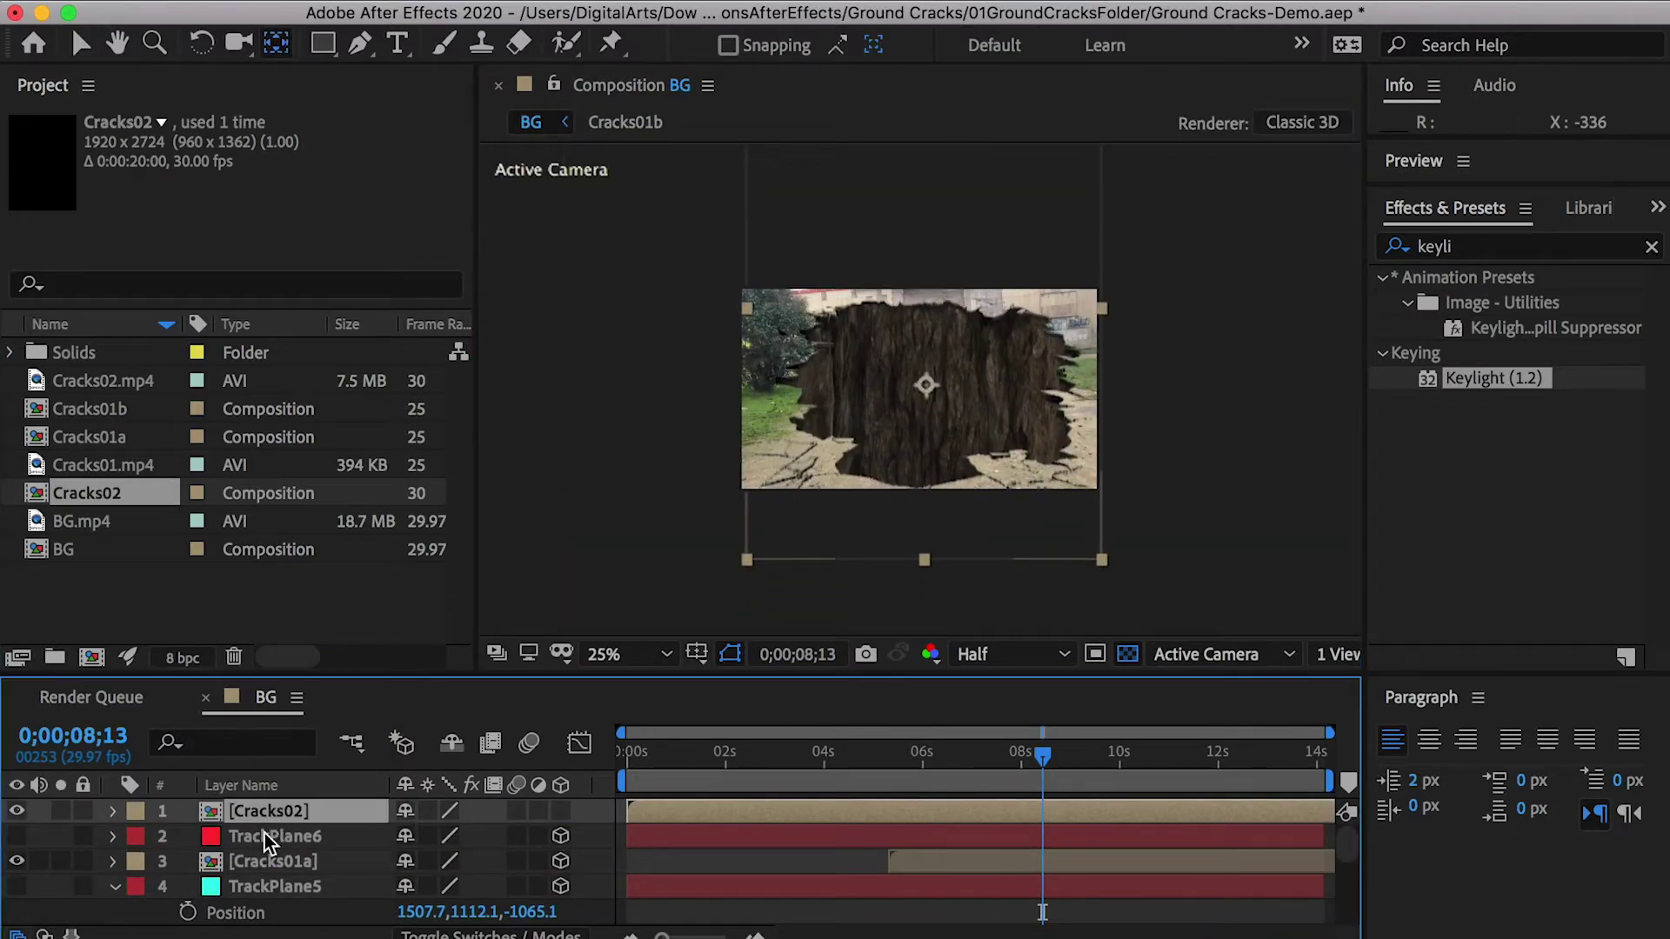
Make the Cracks02 layer 3D and paste TrackPlane6's Position value into it
click(558, 812)
click(240, 844)
key(p)
click(256, 859)
click(260, 815)
key(p)
click(245, 840)
key(super+v)
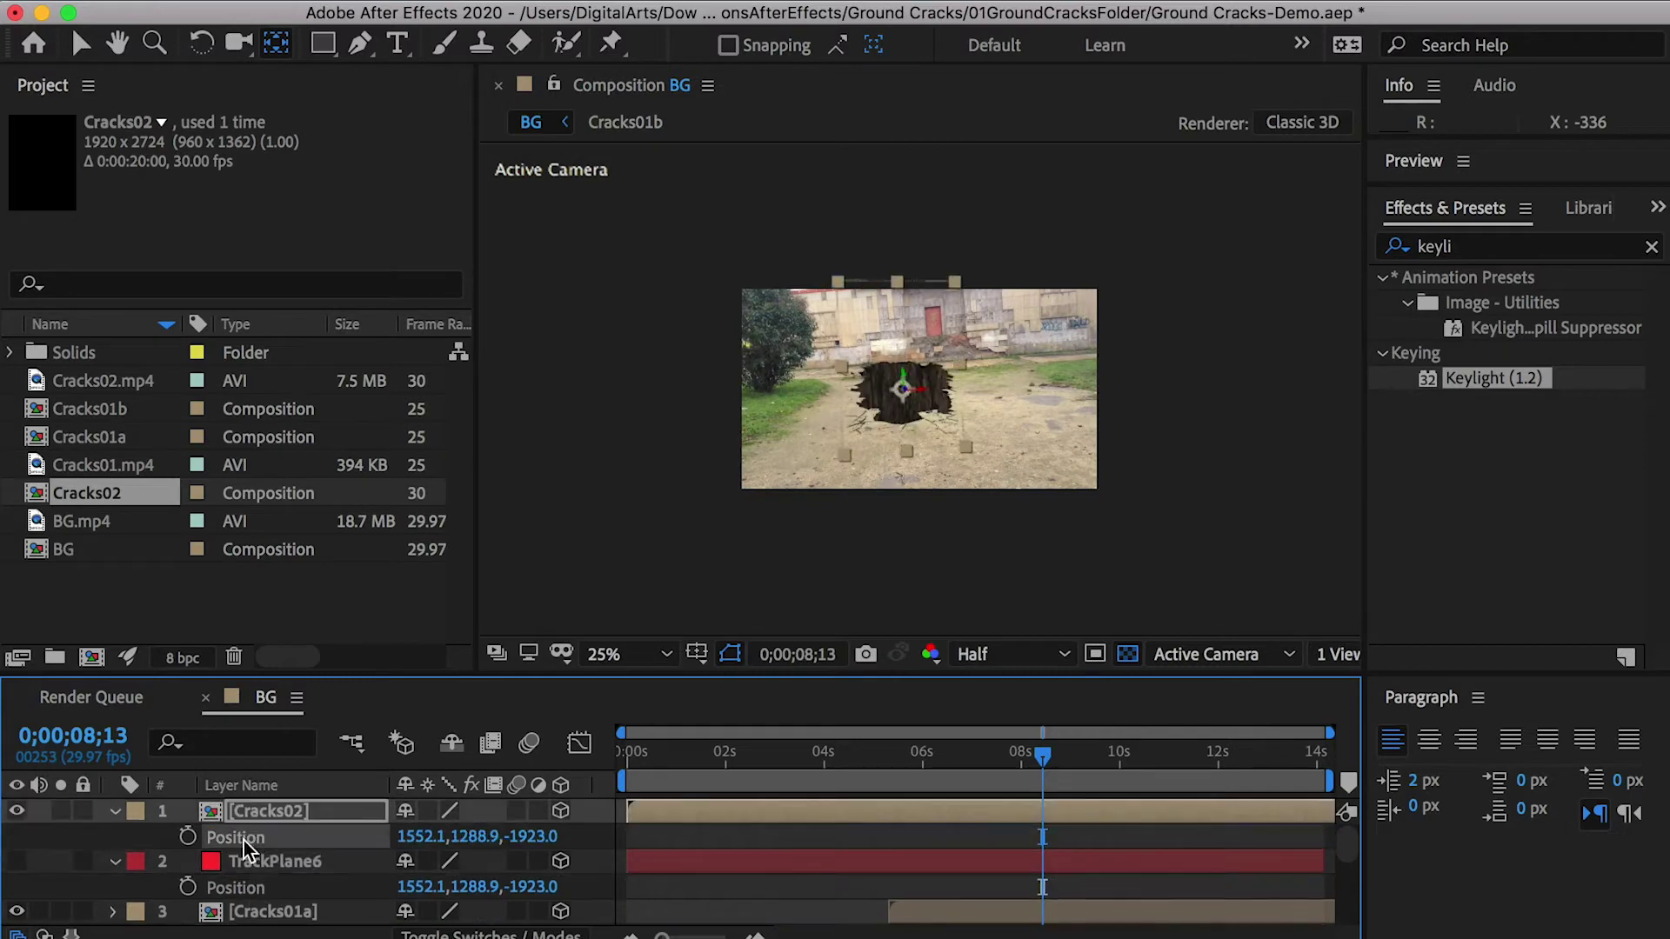
Copy TrackPlane6's Orientation of 283.5°, 2.3°, 8.4° to the Cracks02 layer
click(252, 861)
key(r)
click(247, 889)
click(259, 811)
key(r)
key(super+v)
scroll(924, 447, up, 2)
key(v)
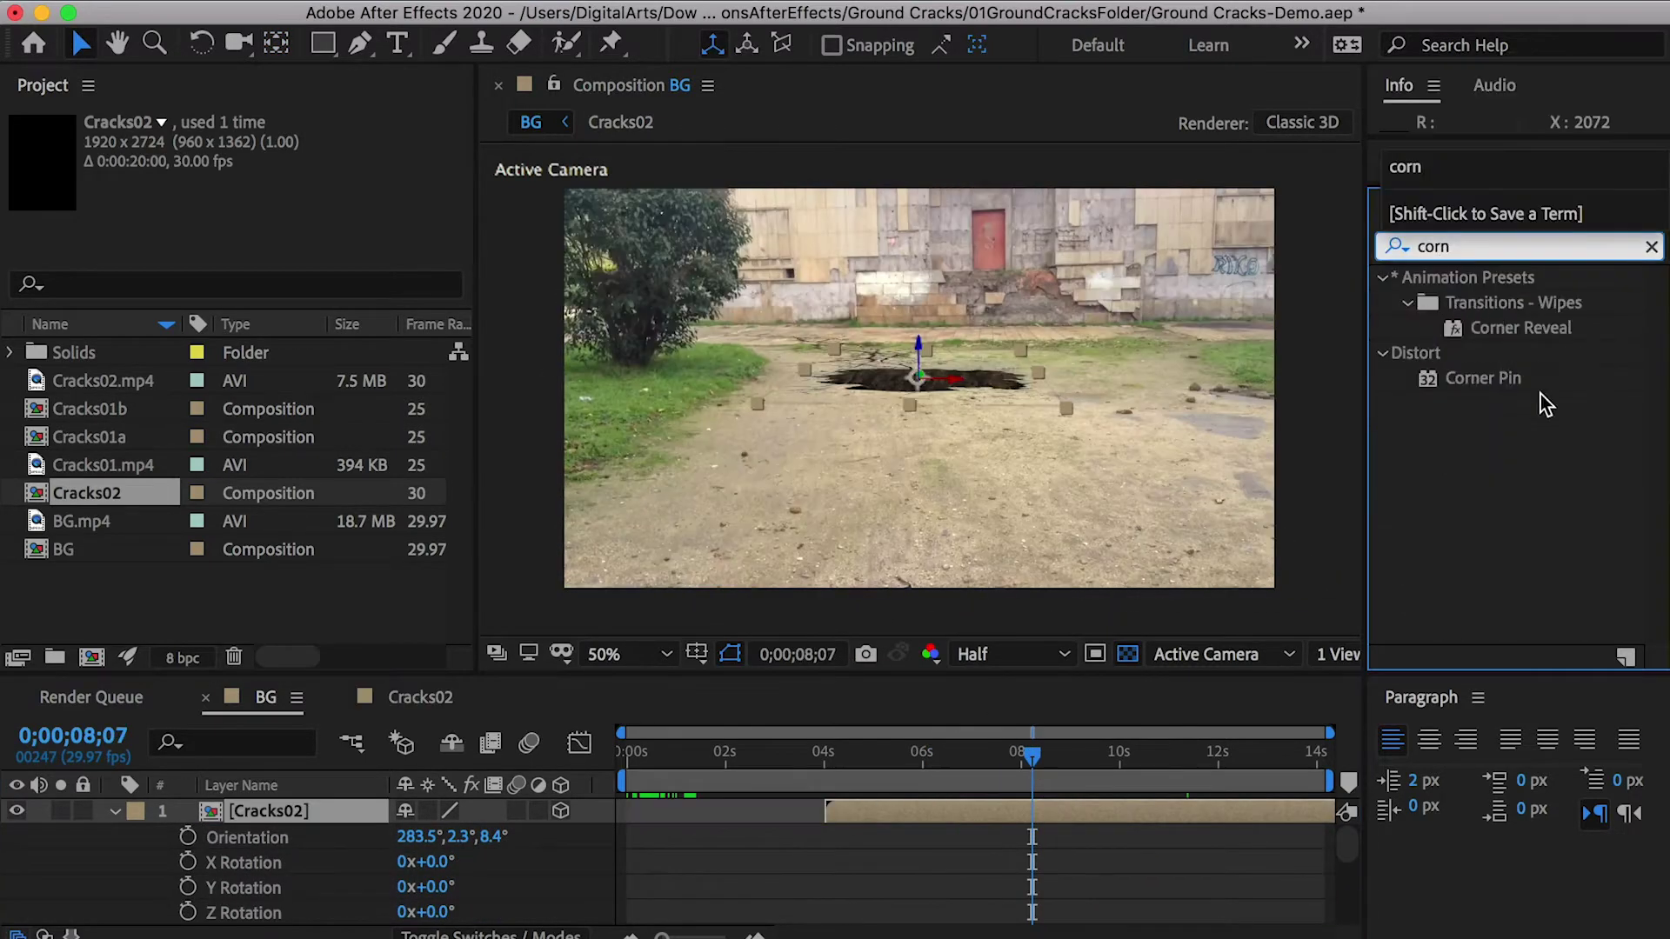
Apply Corner Pin to the Cracks02 layer with Lower Right at 1755, 3048 and Lower Left at 262, 3216
drag(1483, 379, 326, 811)
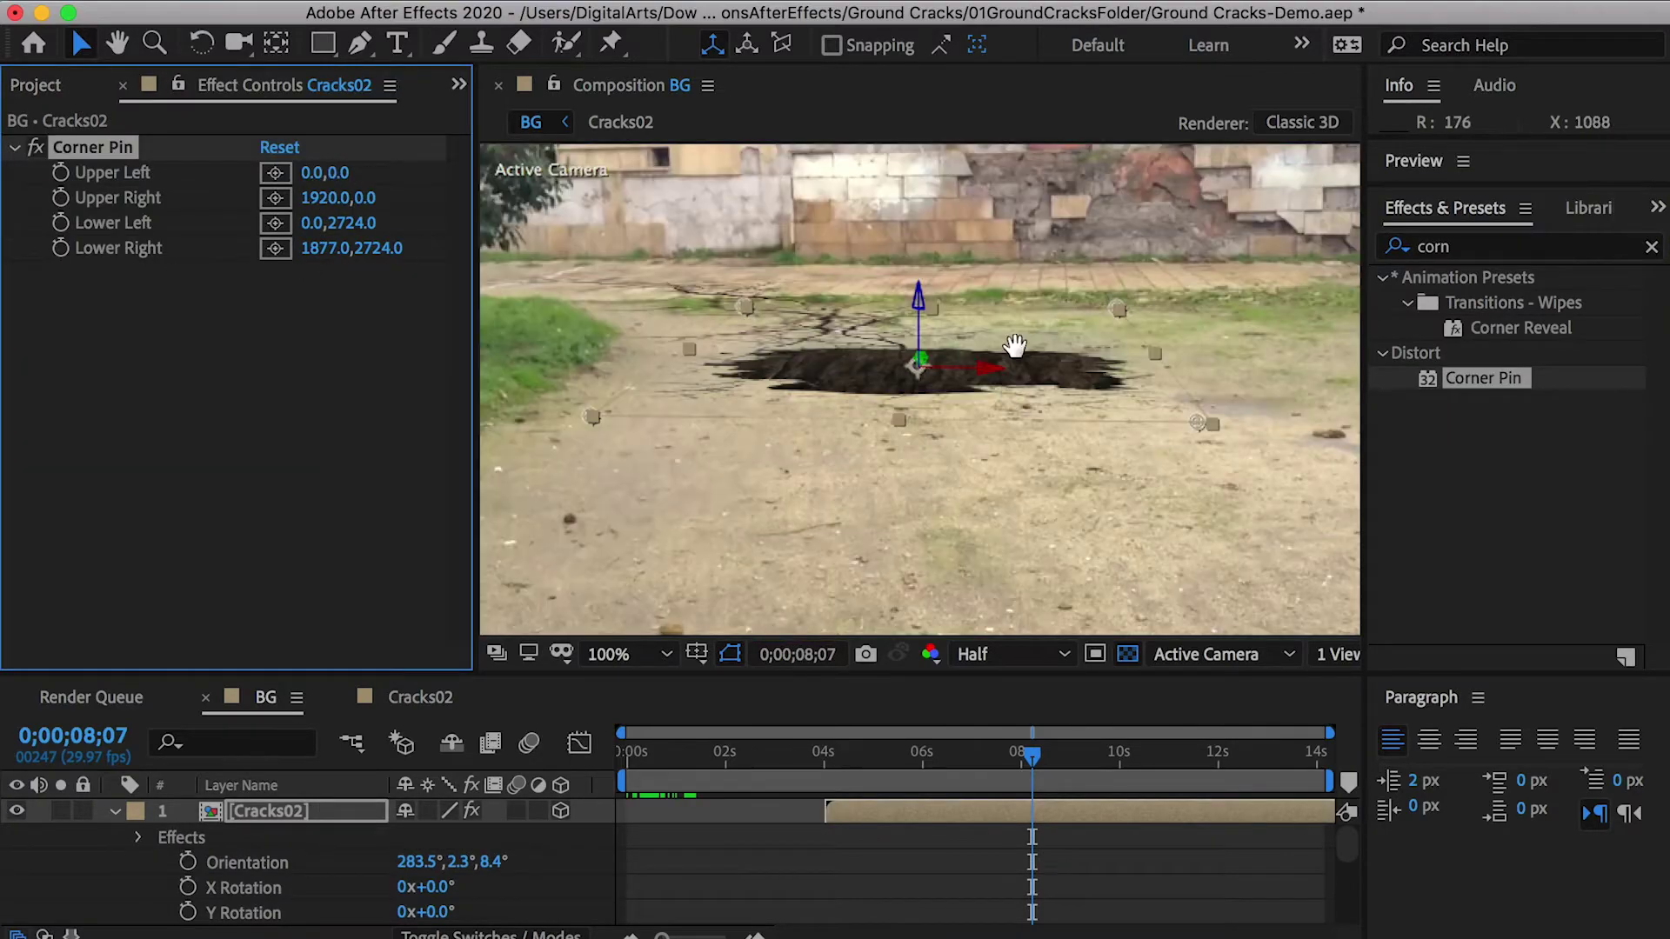
drag(315, 252, 266, 249)
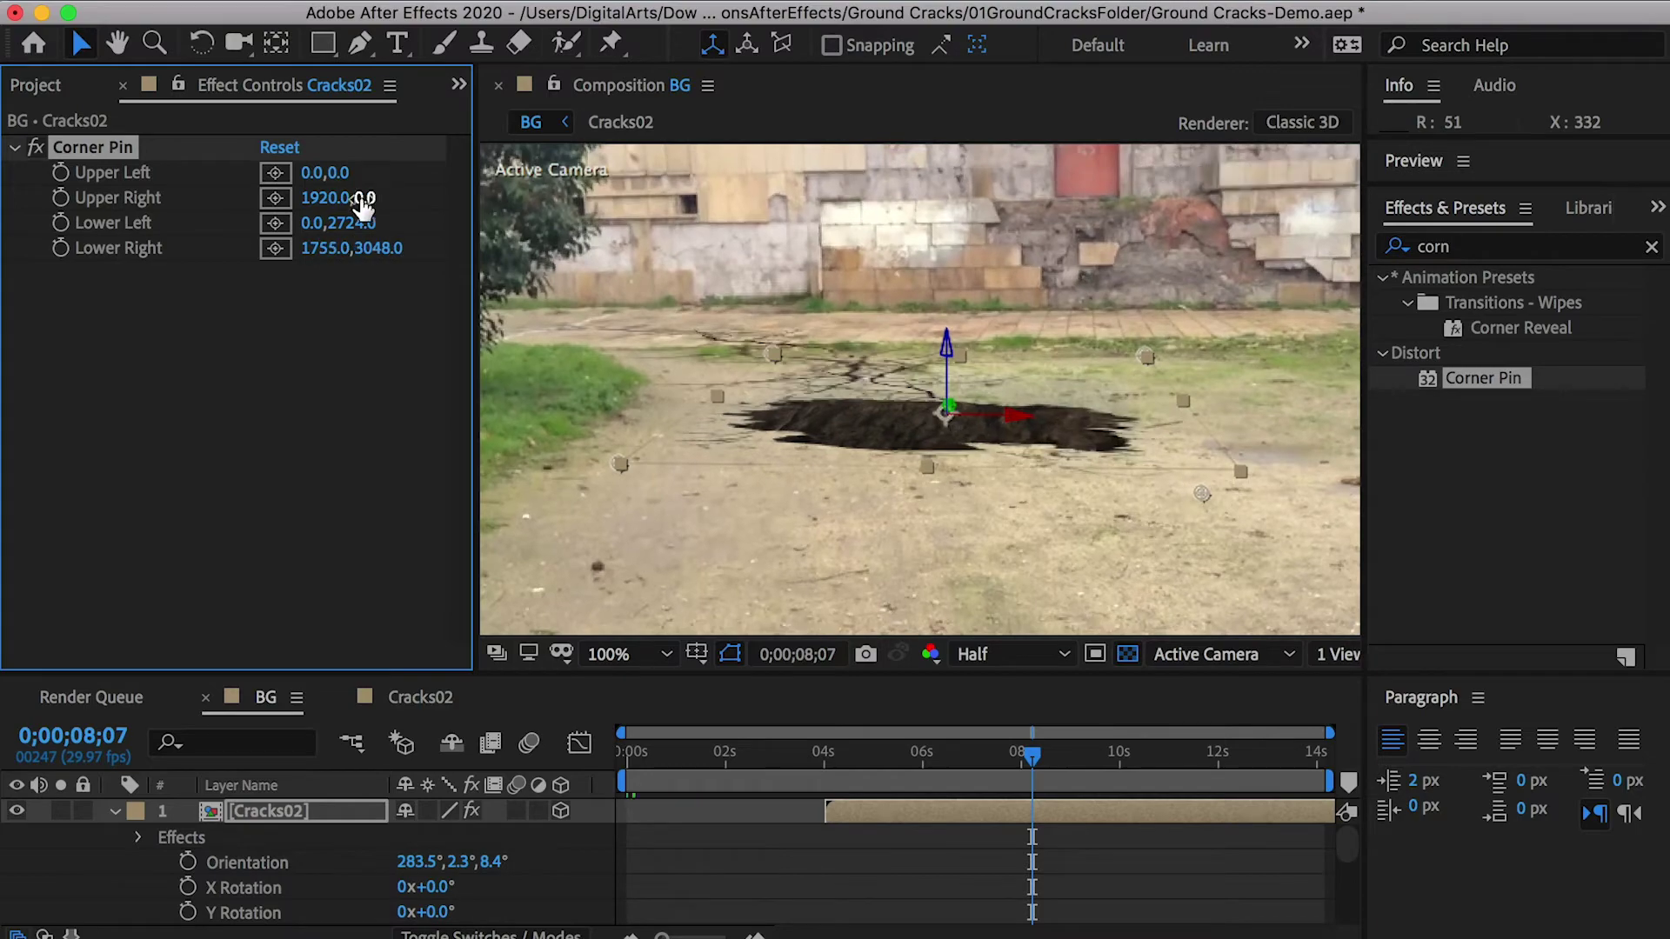
drag(315, 223, 557, 224)
mouse_move(365, 223)
mouse_down()
mouse_move(948, 224)
mouse_move(391, 225)
mouse_up()
Set Corner Pin's Upper Right to 2276, -384 and Upper Left to about -506, -285 to widen the hole's far edge
drag(207, 200, 771, 200)
drag(357, 198, 9, 199)
click(273, 173)
drag(313, 173, 4, 173)
drag(365, 174, 4, 120)
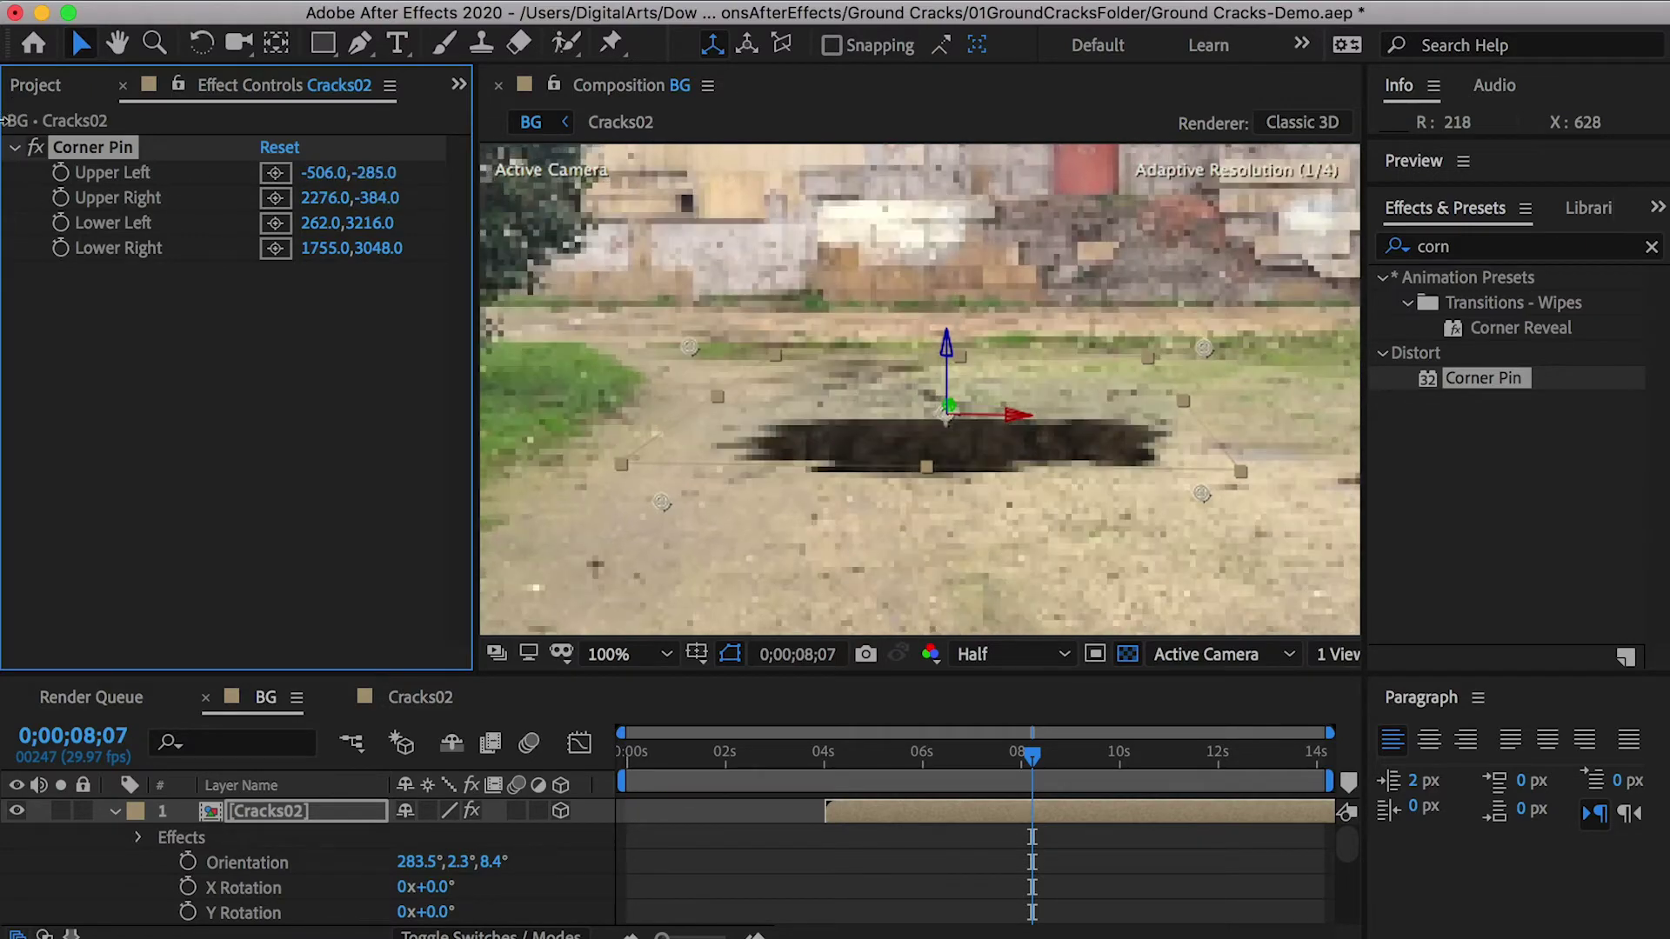
Fine-tune Corner Pin's Upper Left corner on the Cracks02 layer and preview the BG composition
click(378, 174)
key(Return)
drag(324, 173, 327, 187)
click(942, 754)
key(space)
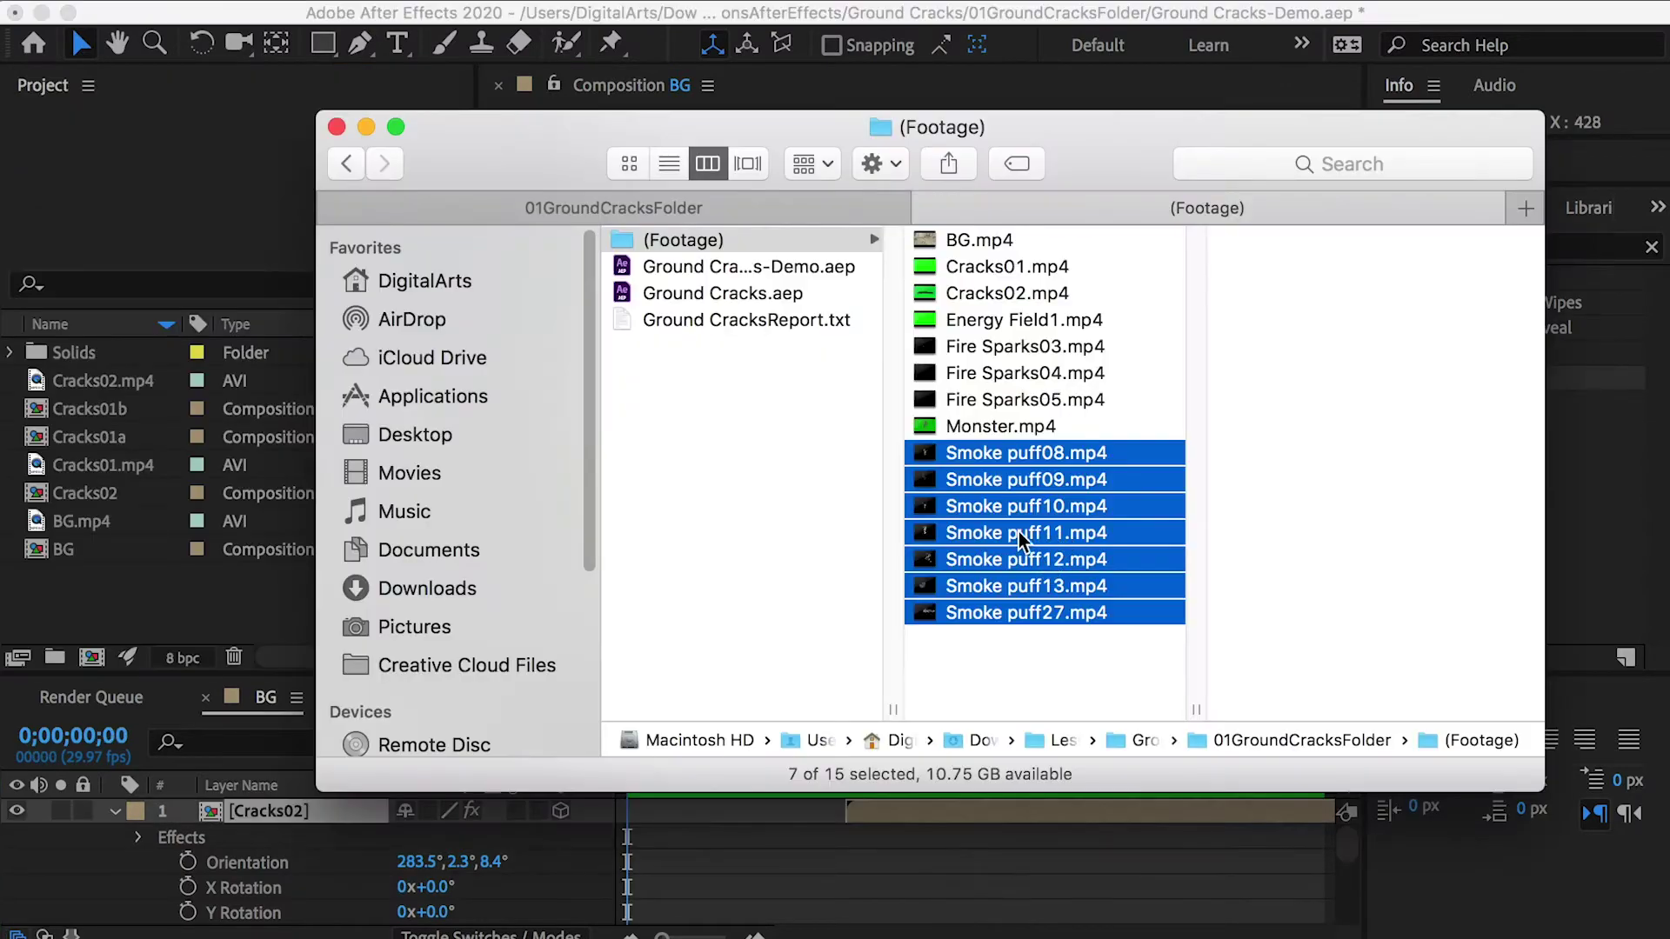
Import the seven smoke clips, Smoke puff08.mp4 to Smoke puff13.mp4 and Smoke puff27.mp4, into the project
drag(1019, 531, 149, 615)
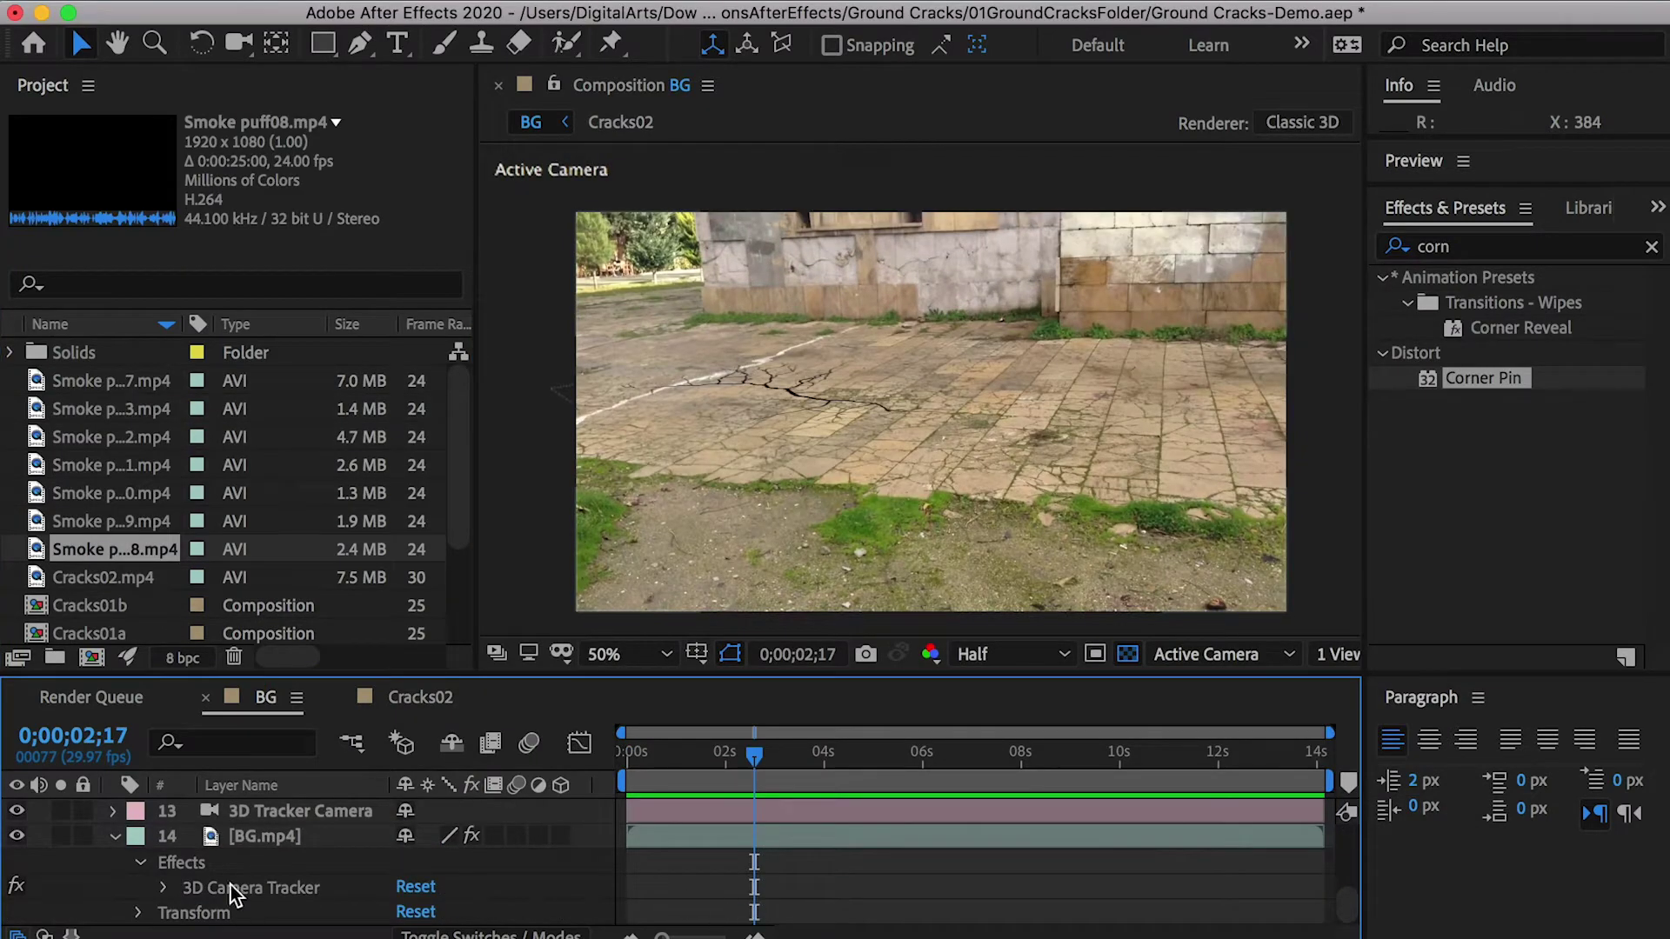
Create a null from BG.mp4's camera-tracker points on the far crack at 0;00;02;17 and name it TrackPos1
click(232, 885)
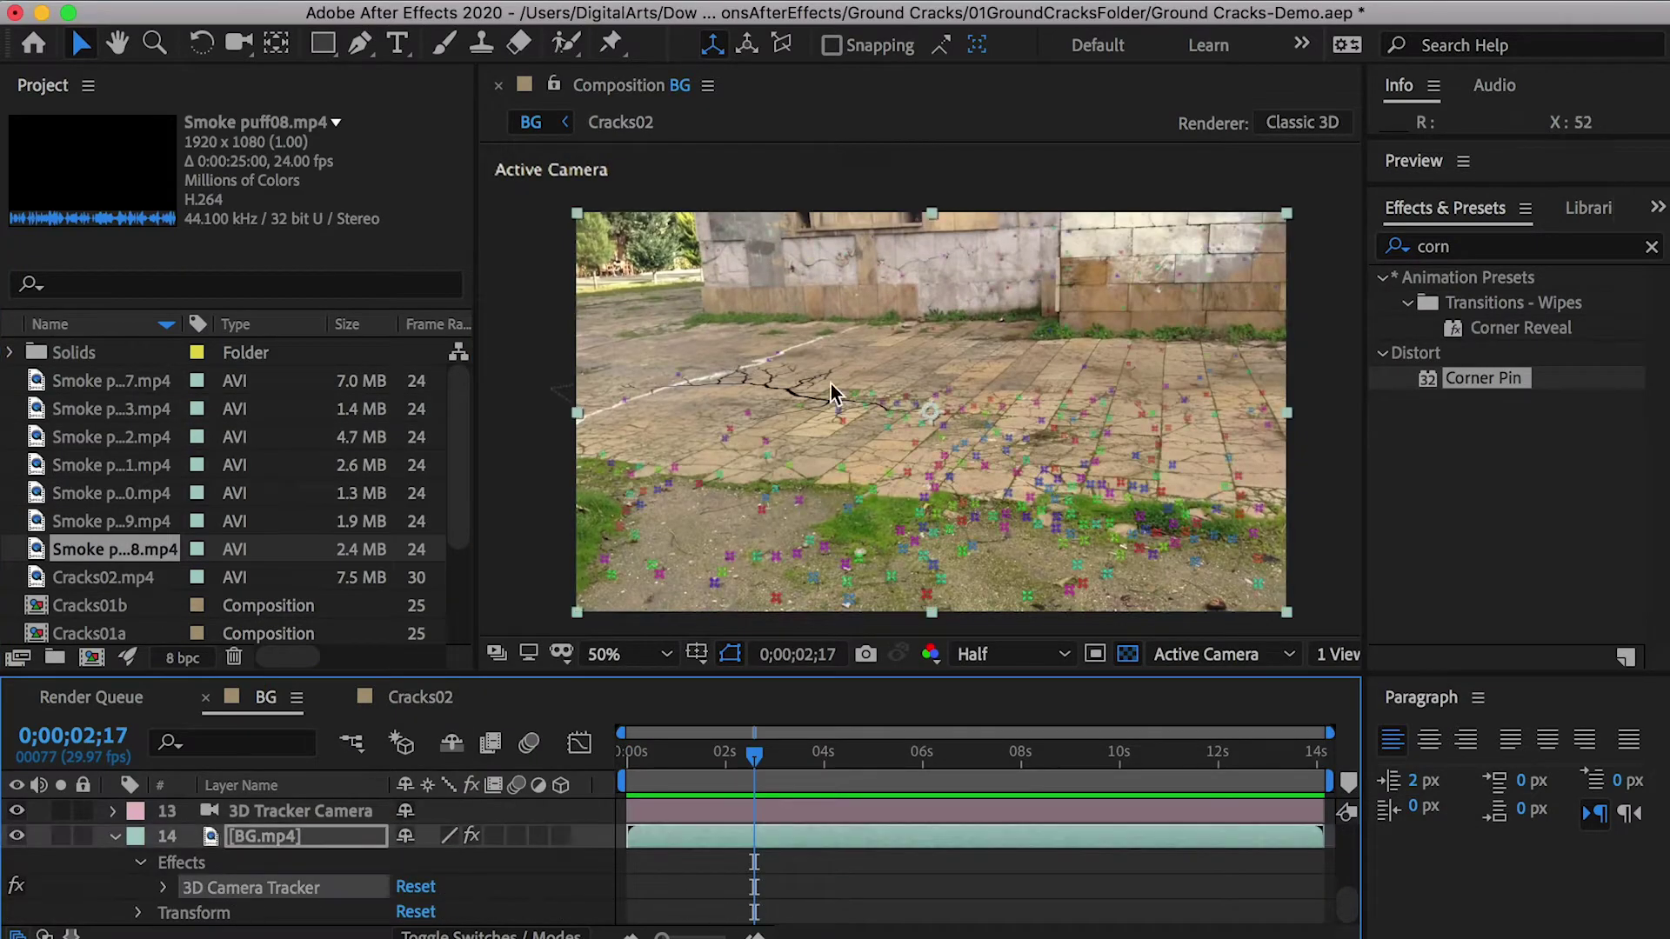
key(period)
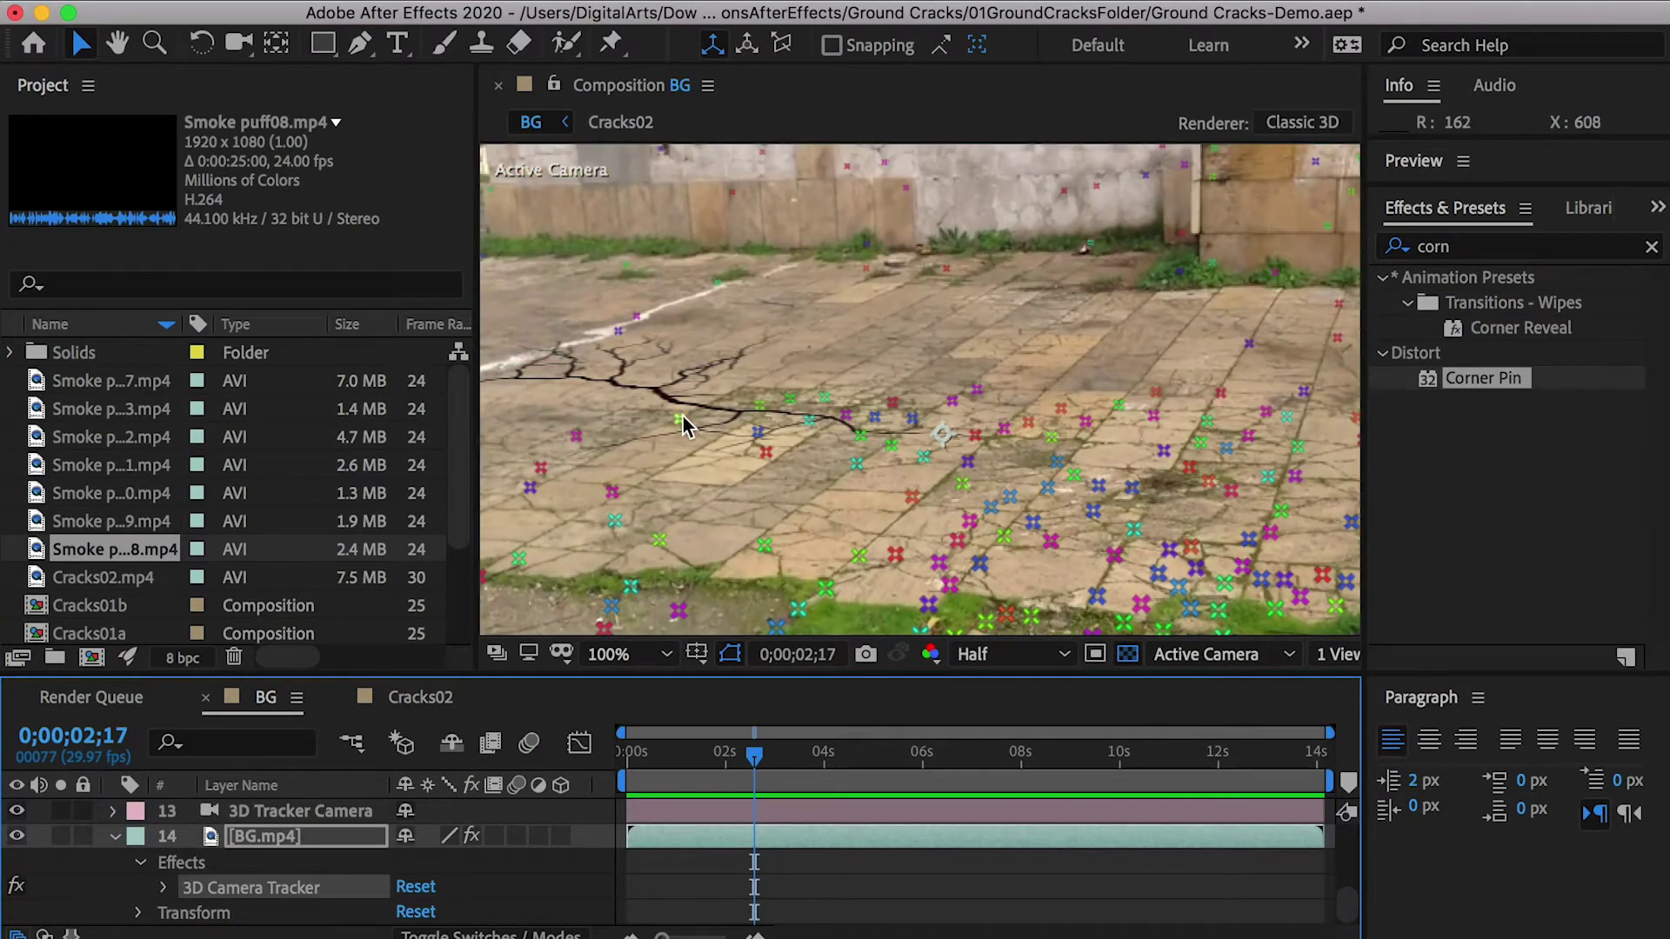
right_click(683, 409)
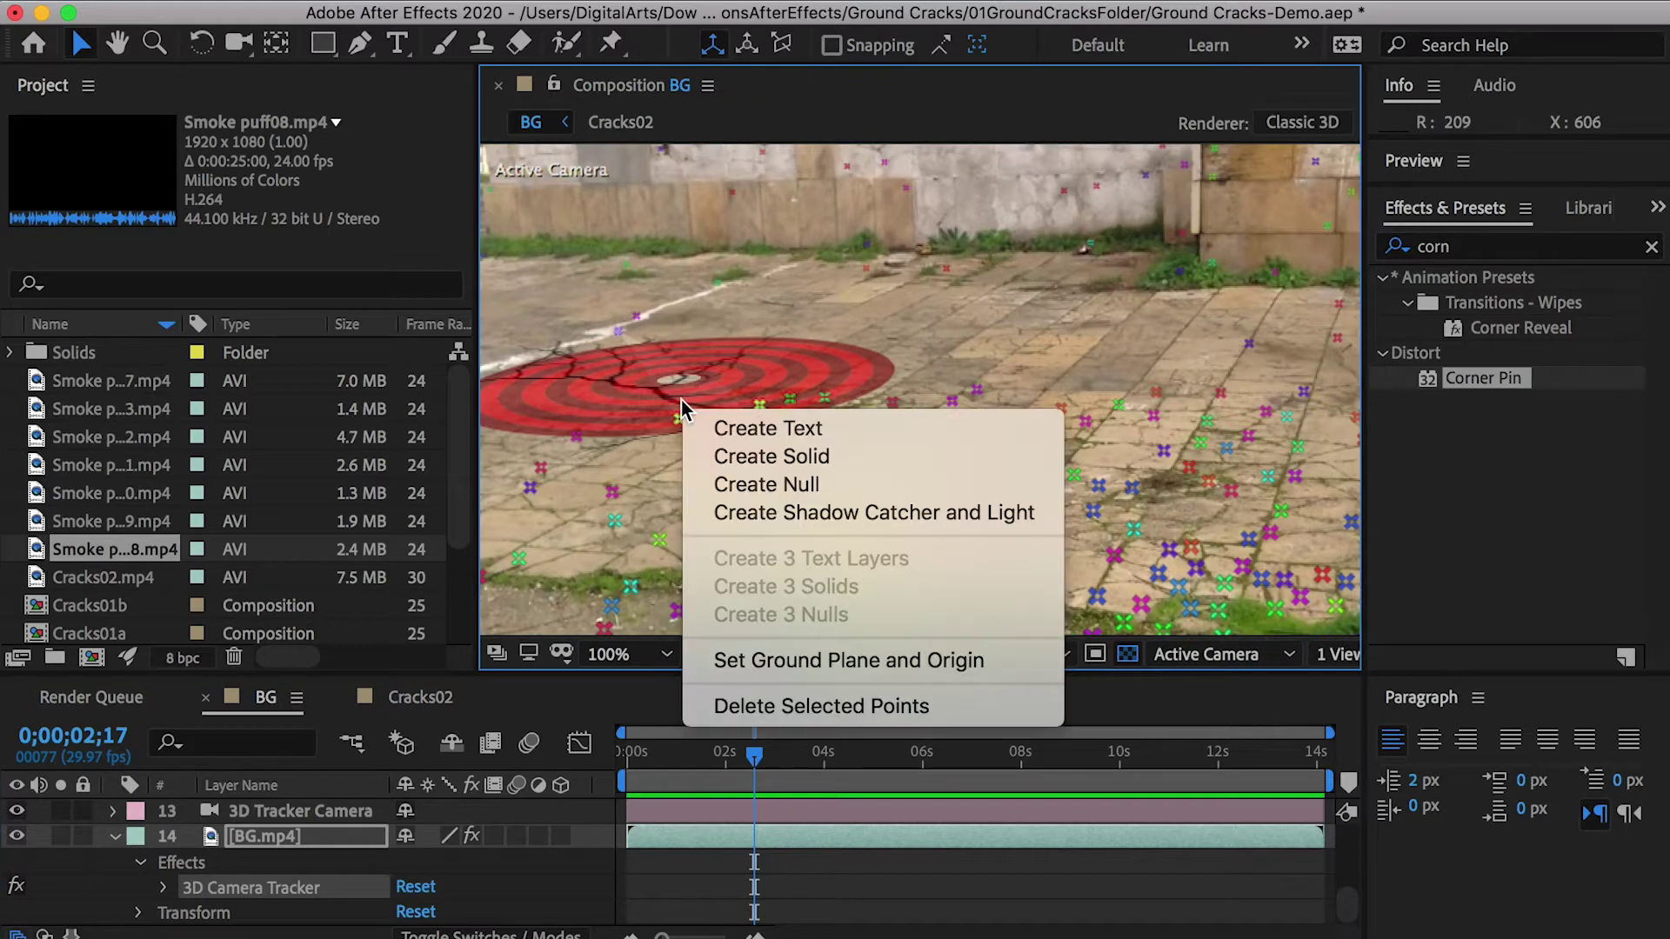
click(767, 485)
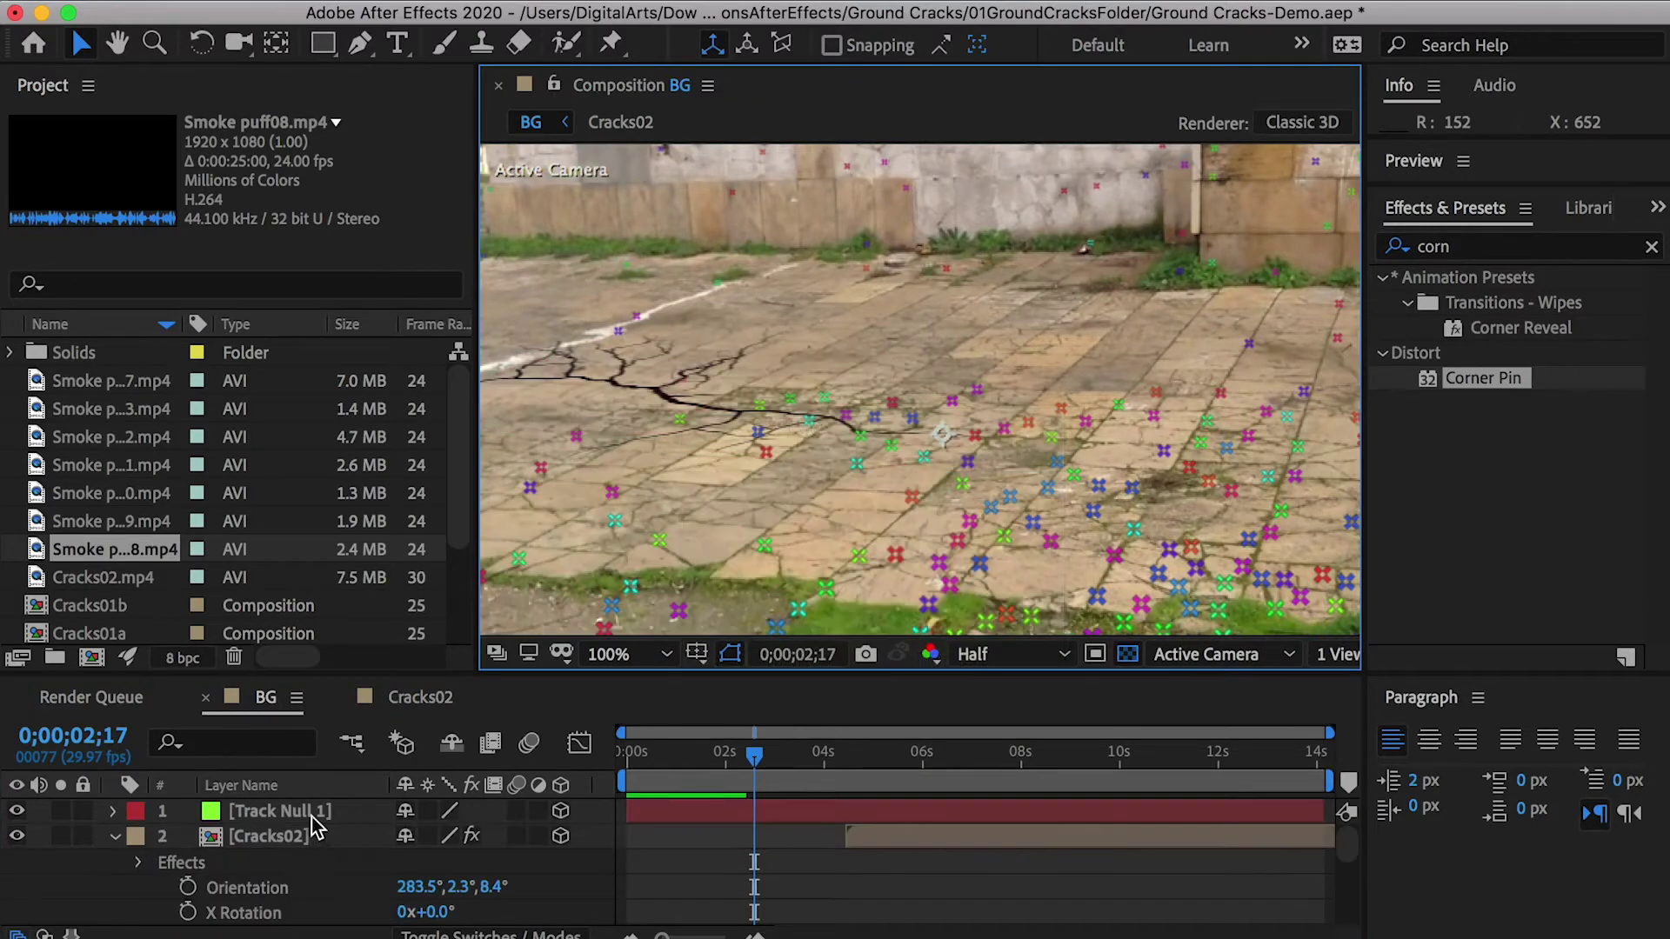
key(Return)
text(TrackPos1)
key(Return)
Add Smoke puff08.mp4 above TrackPos1 in BG and draw a rectangular mask just inside the clip's edges
drag(95, 551, 280, 801)
key(comma)
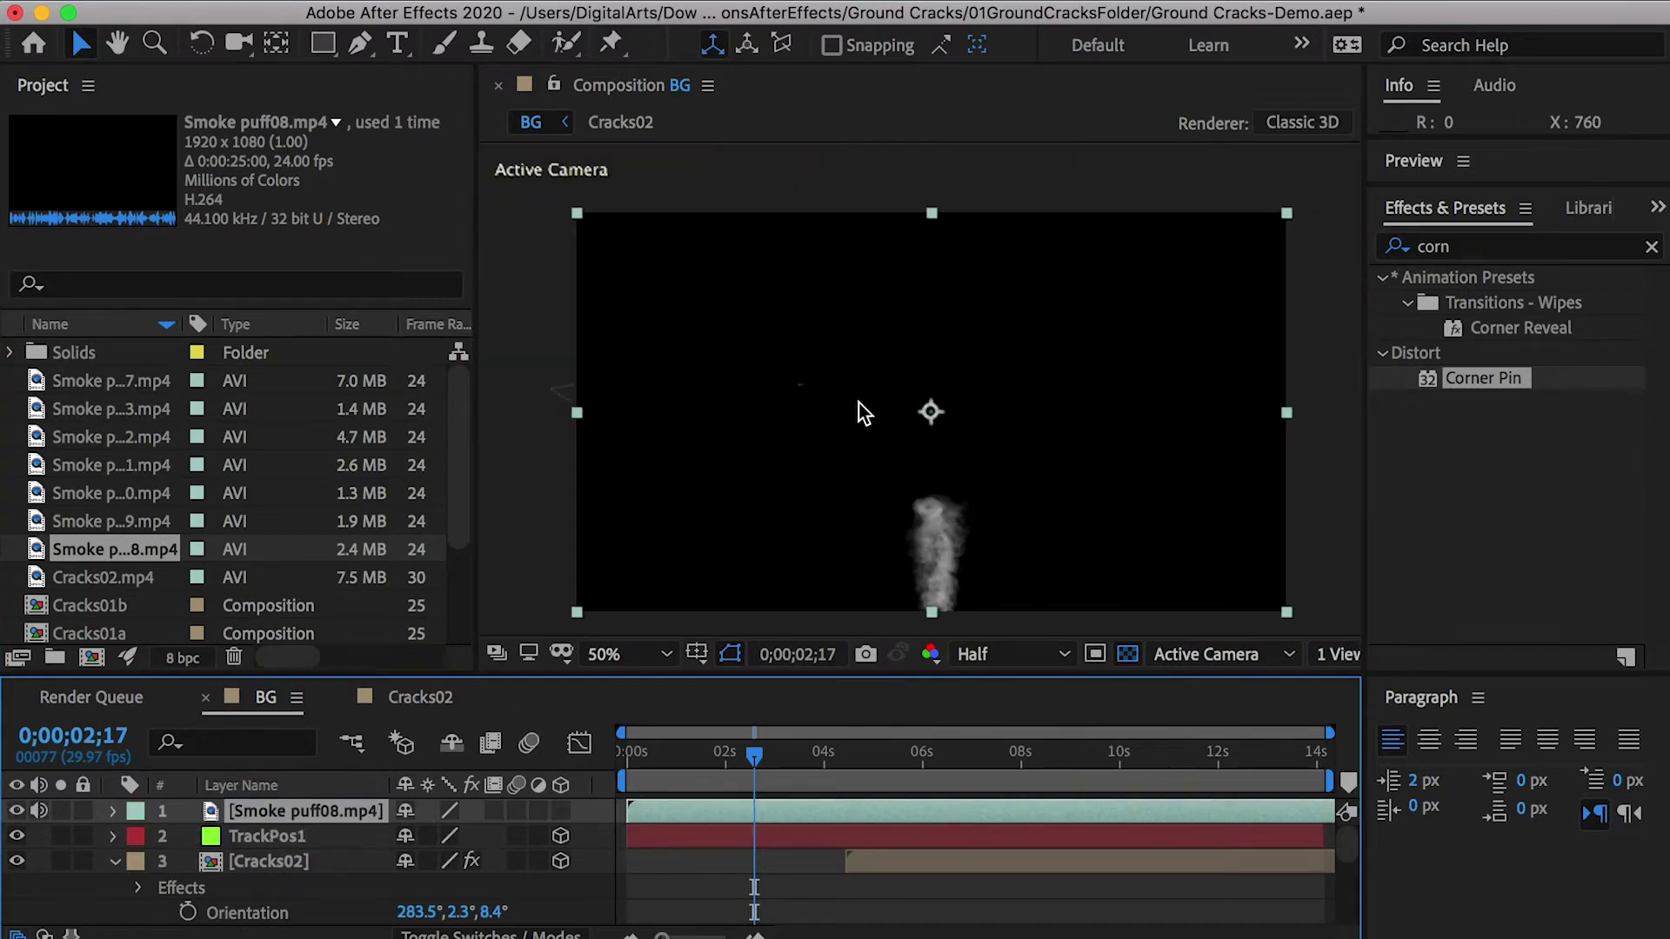
scroll(968, 600, up, 4)
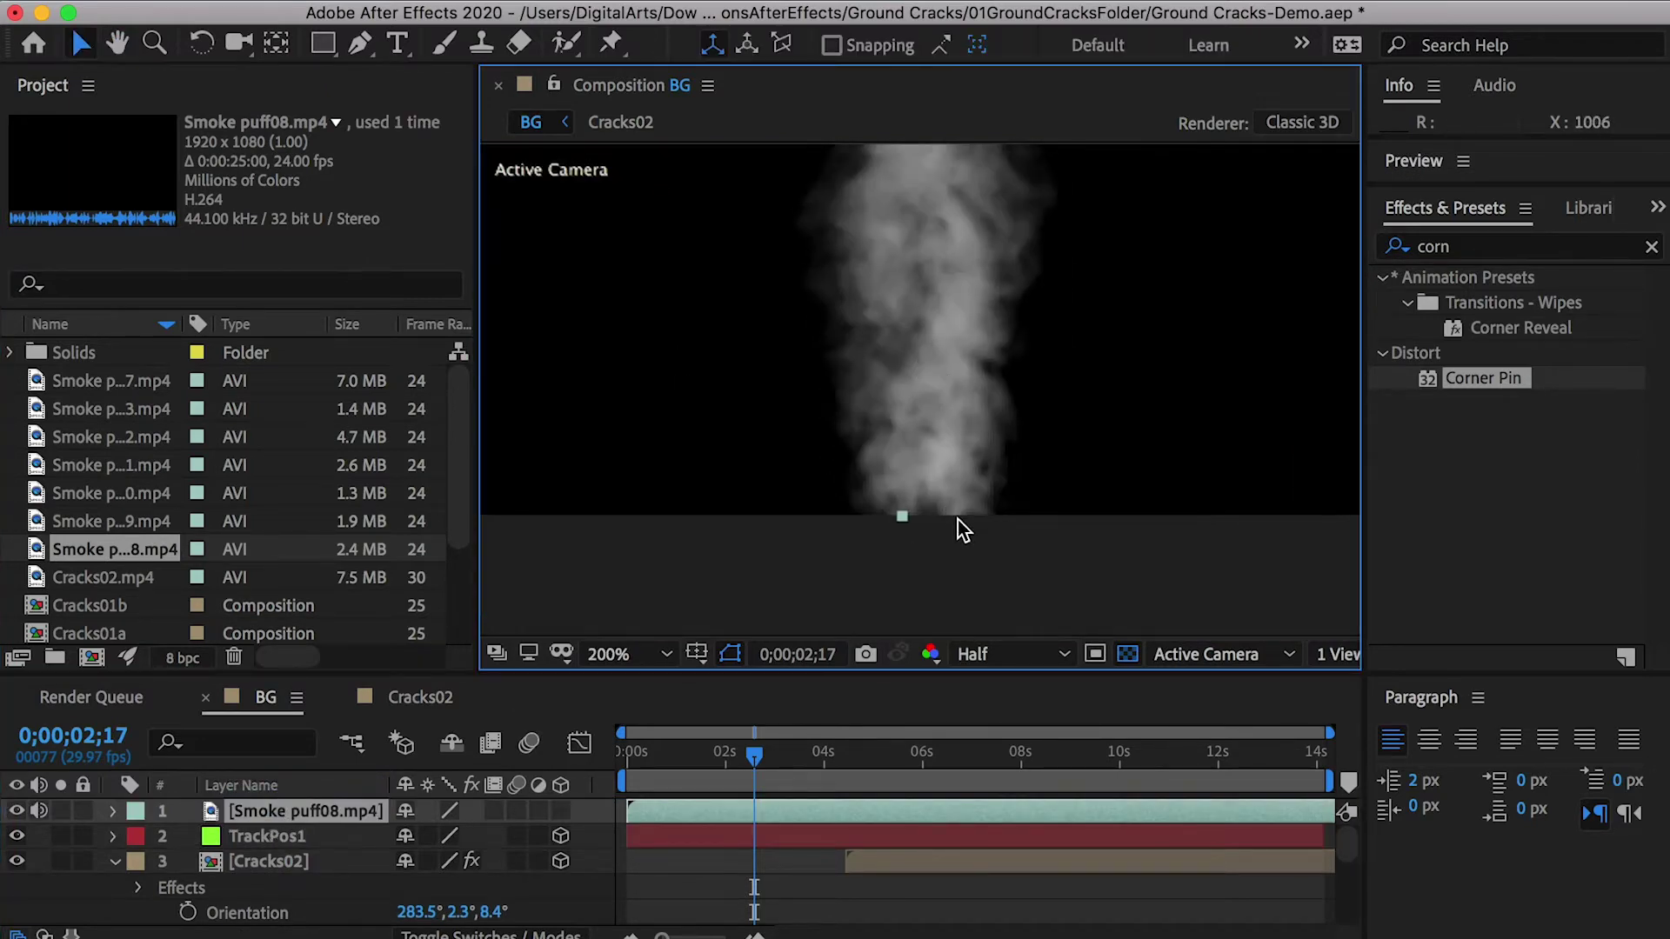
key(comma)
key(comma)
click(323, 42)
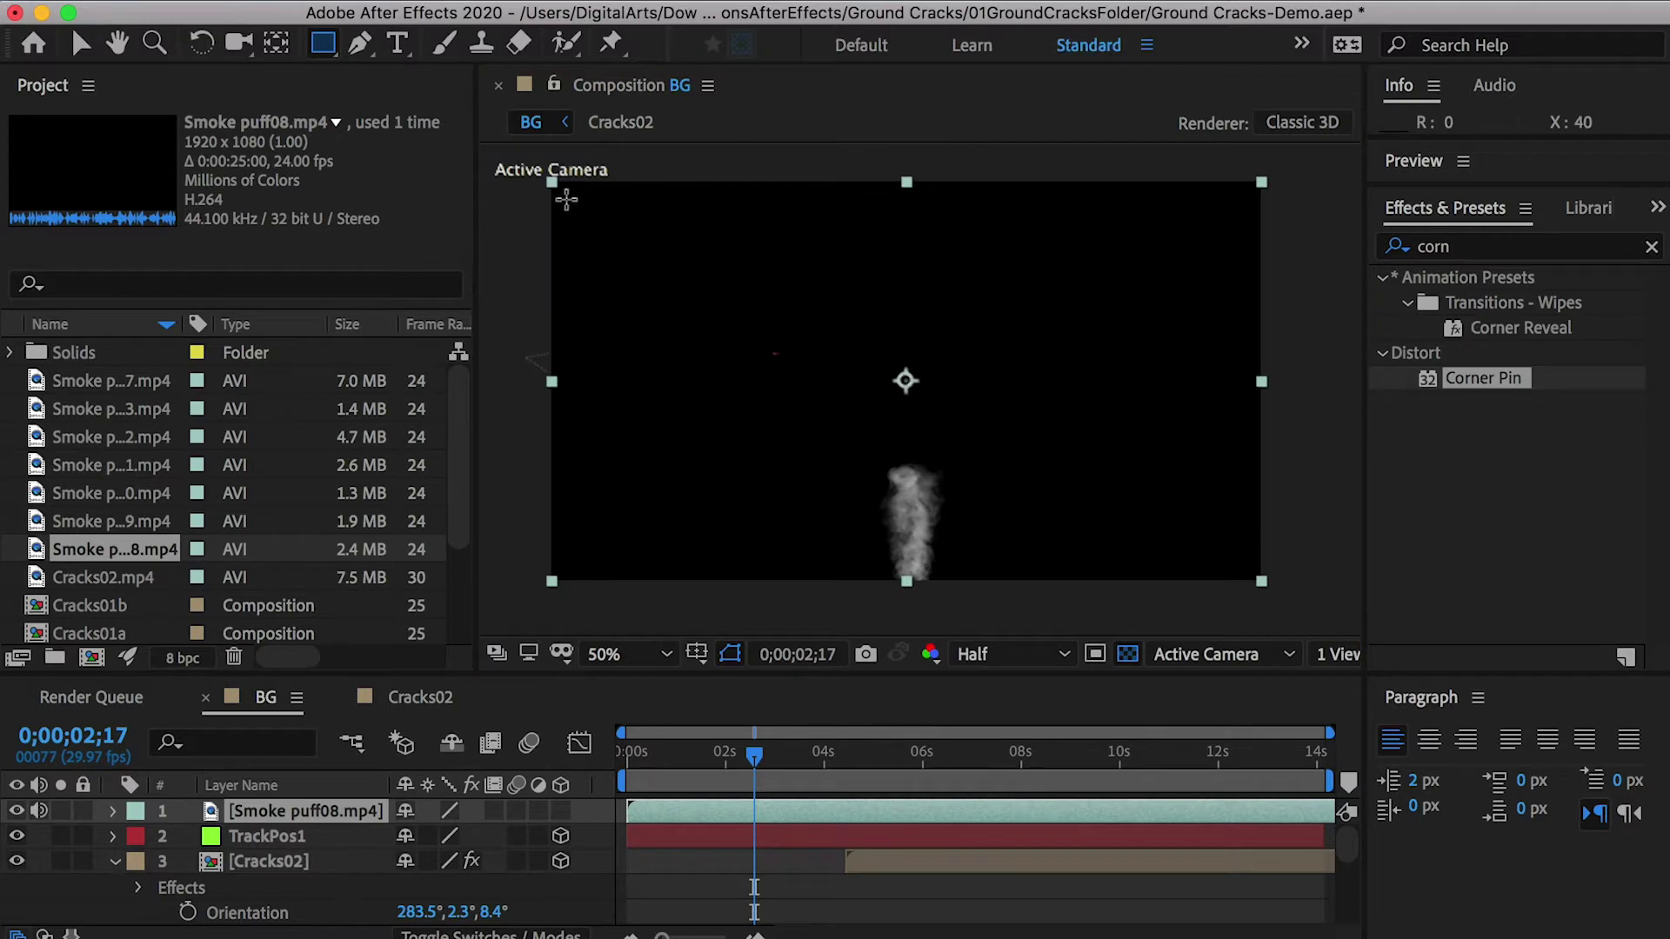
drag(567, 199, 1249, 565)
key(v)
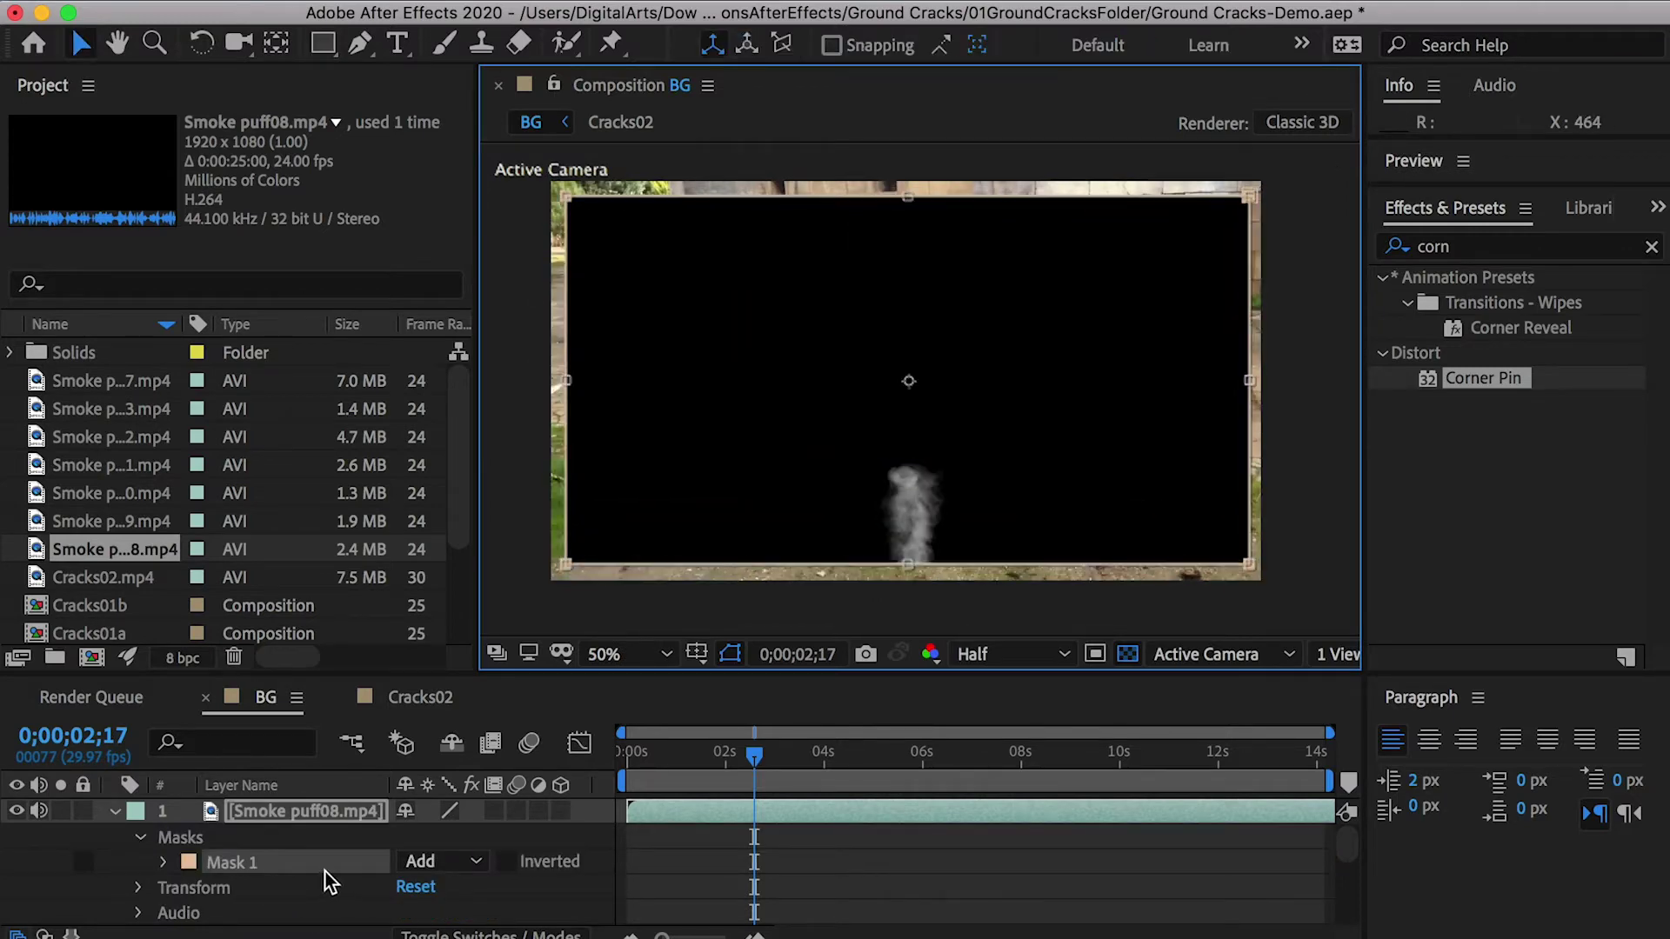
Set the Mask Feather of Smoke puff08.mp4 to 76 pixels
click(165, 863)
drag(460, 863, 505, 863)
click(476, 862)
text(76)
key(Return)
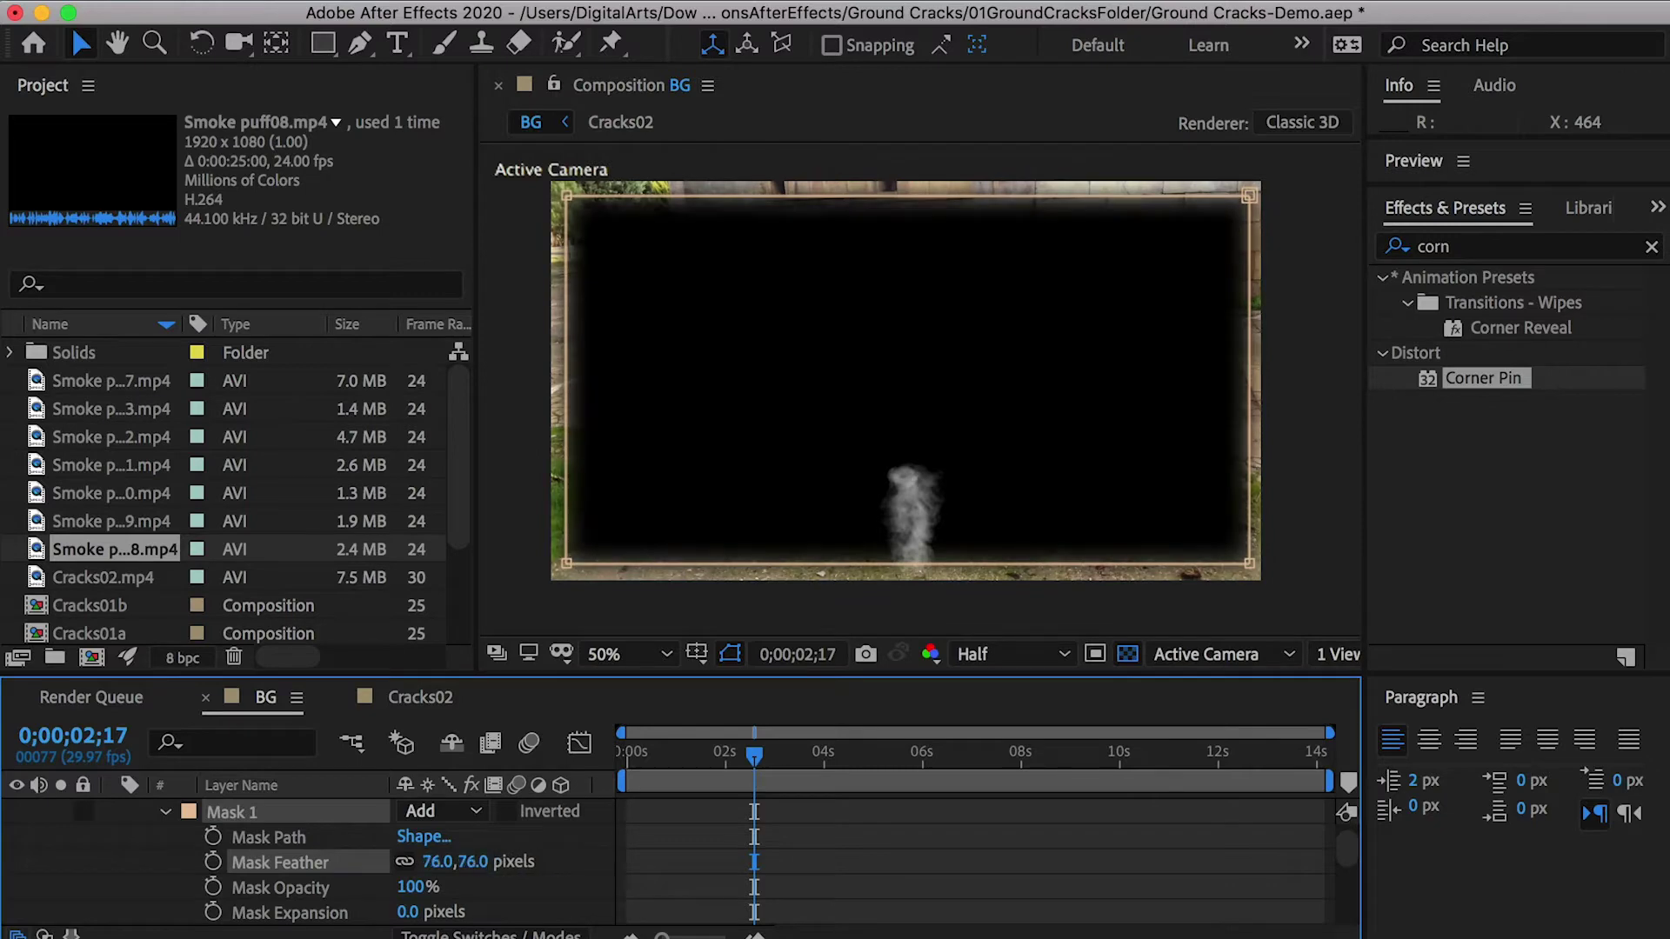
Move the anchor point of Smoke puff08.mp4 to the base of the smoke column
click(275, 41)
drag(905, 380, 909, 565)
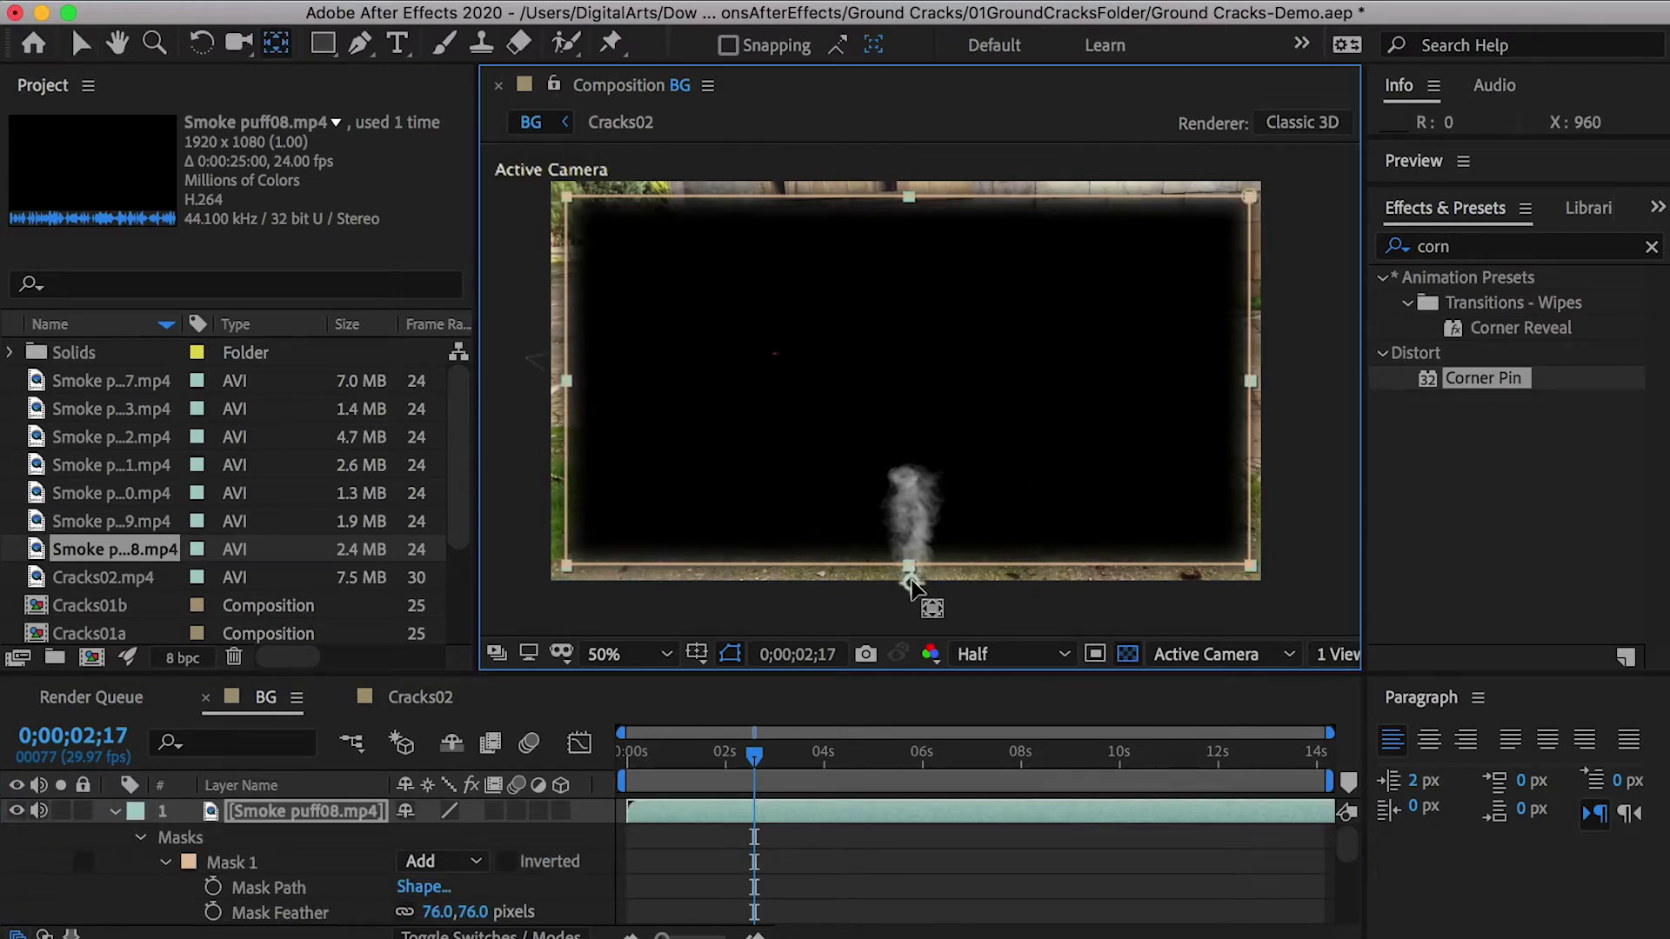
click(81, 42)
click(115, 810)
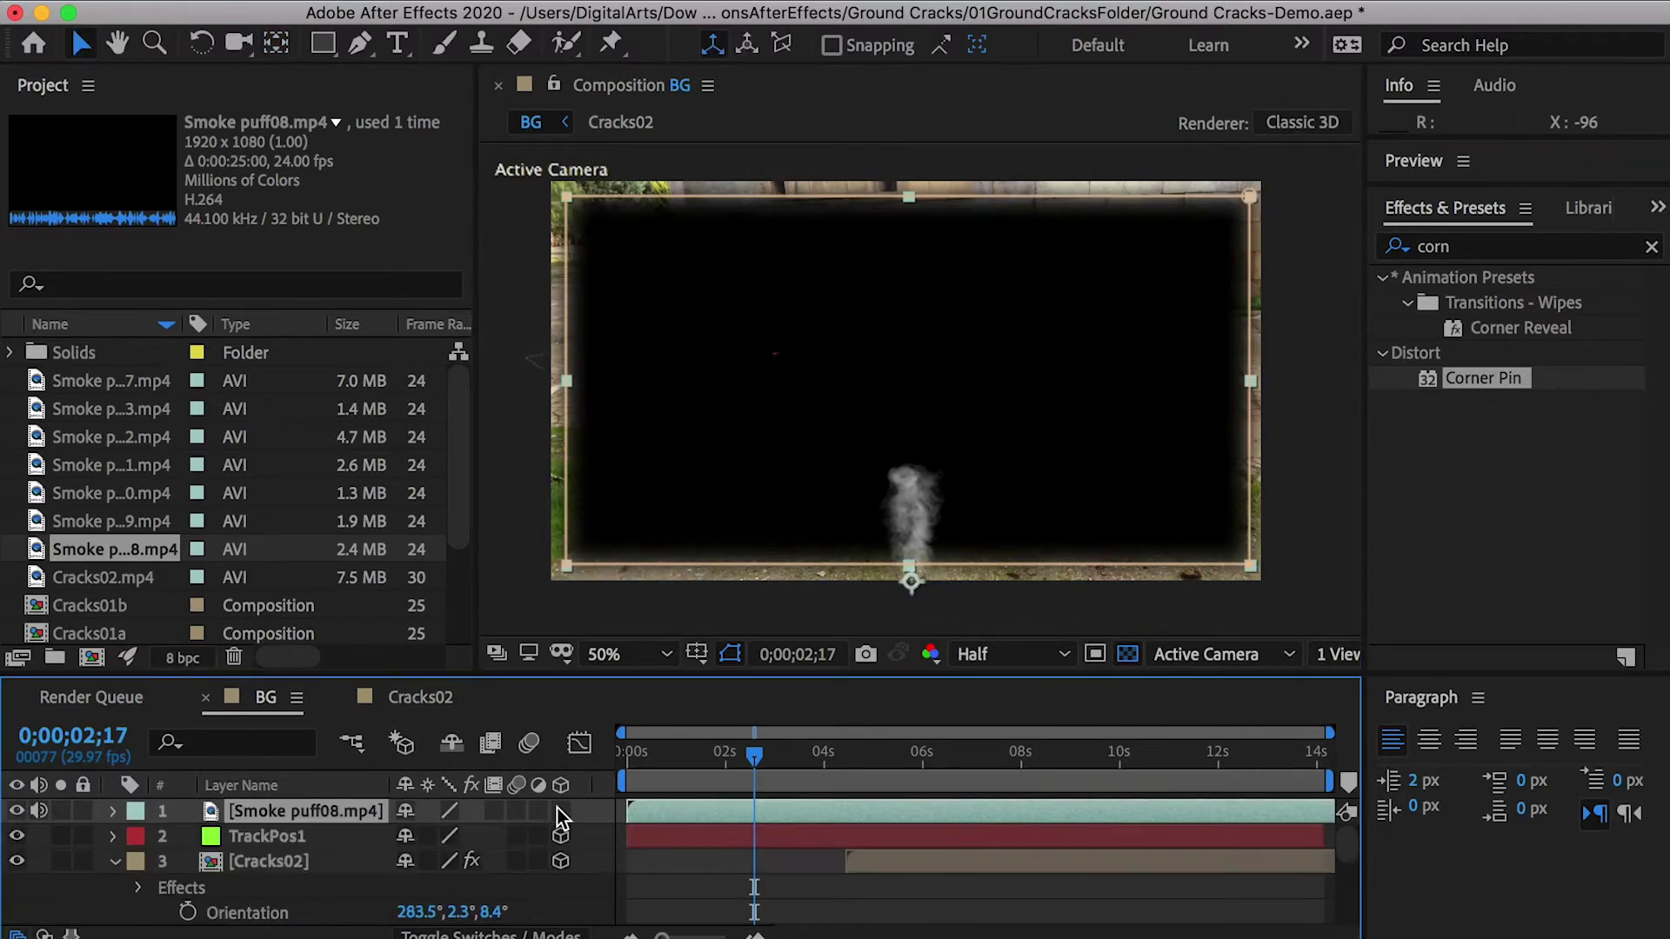
Make the Smoke puff08.mp4 layer 3D and set its blending mode to Screen
click(561, 811)
right_click(272, 817)
mouse_move(435, 858)
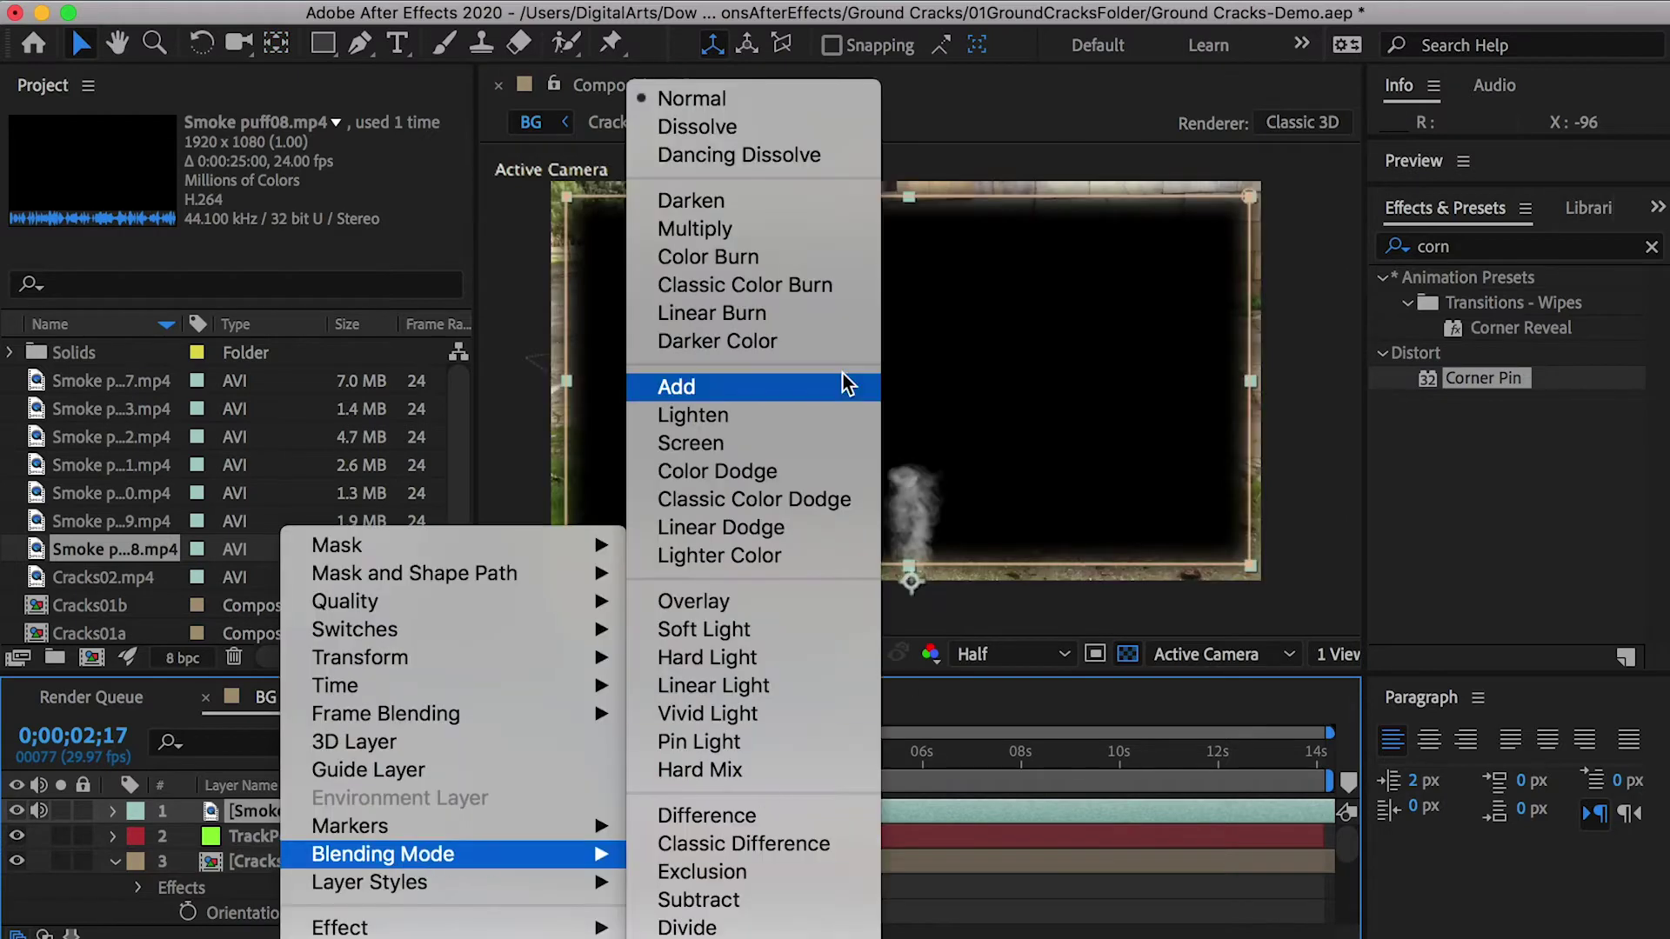
click(765, 452)
Copy TrackPos1's Position value to the Smoke puff08.mp4 layer
key(p)
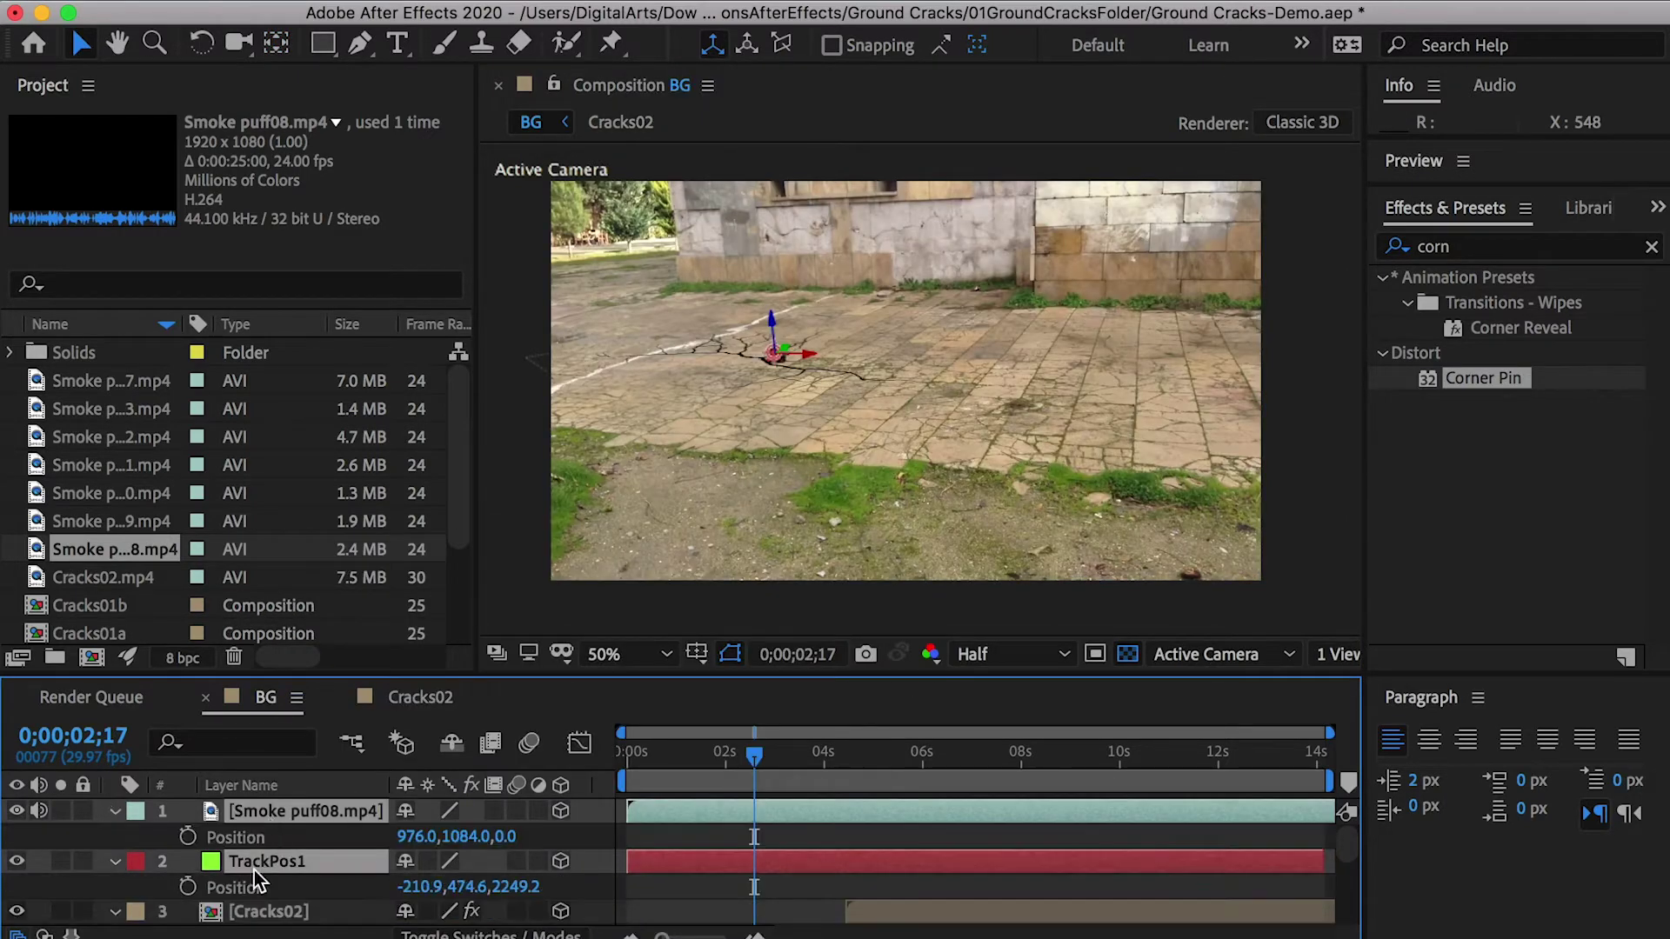
click(242, 891)
key(super+c)
click(238, 838)
key(super+v)
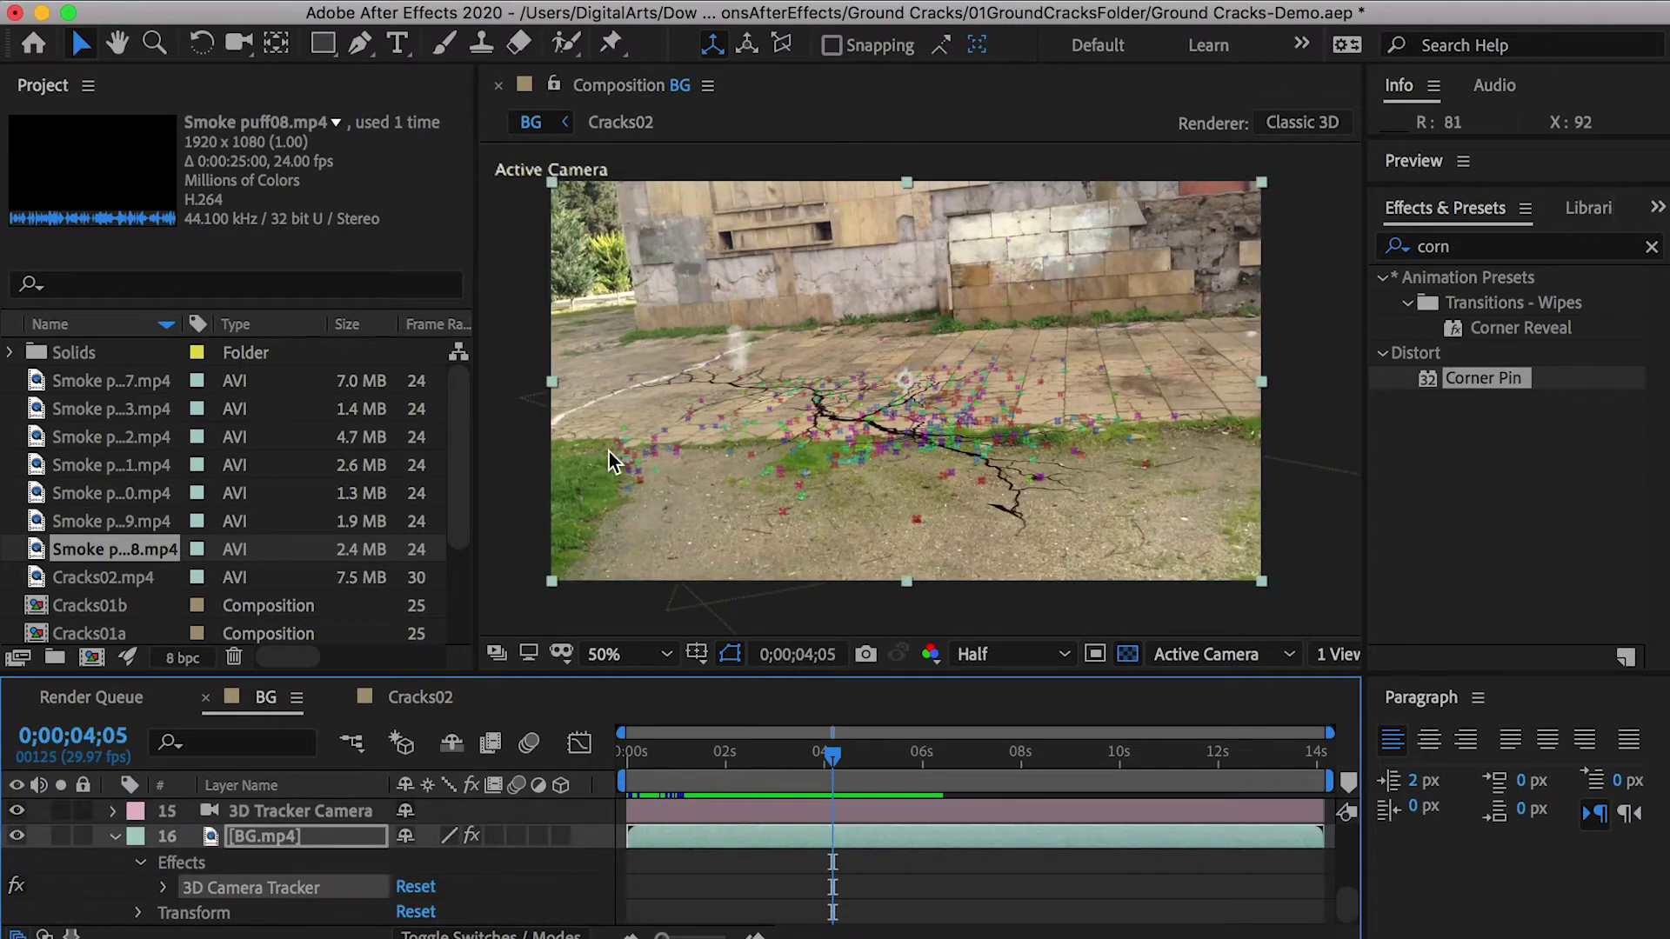
Create a null from the camera-tracker point on the main crack's bend at 0;00;04;05
scroll(847, 390, up, 4)
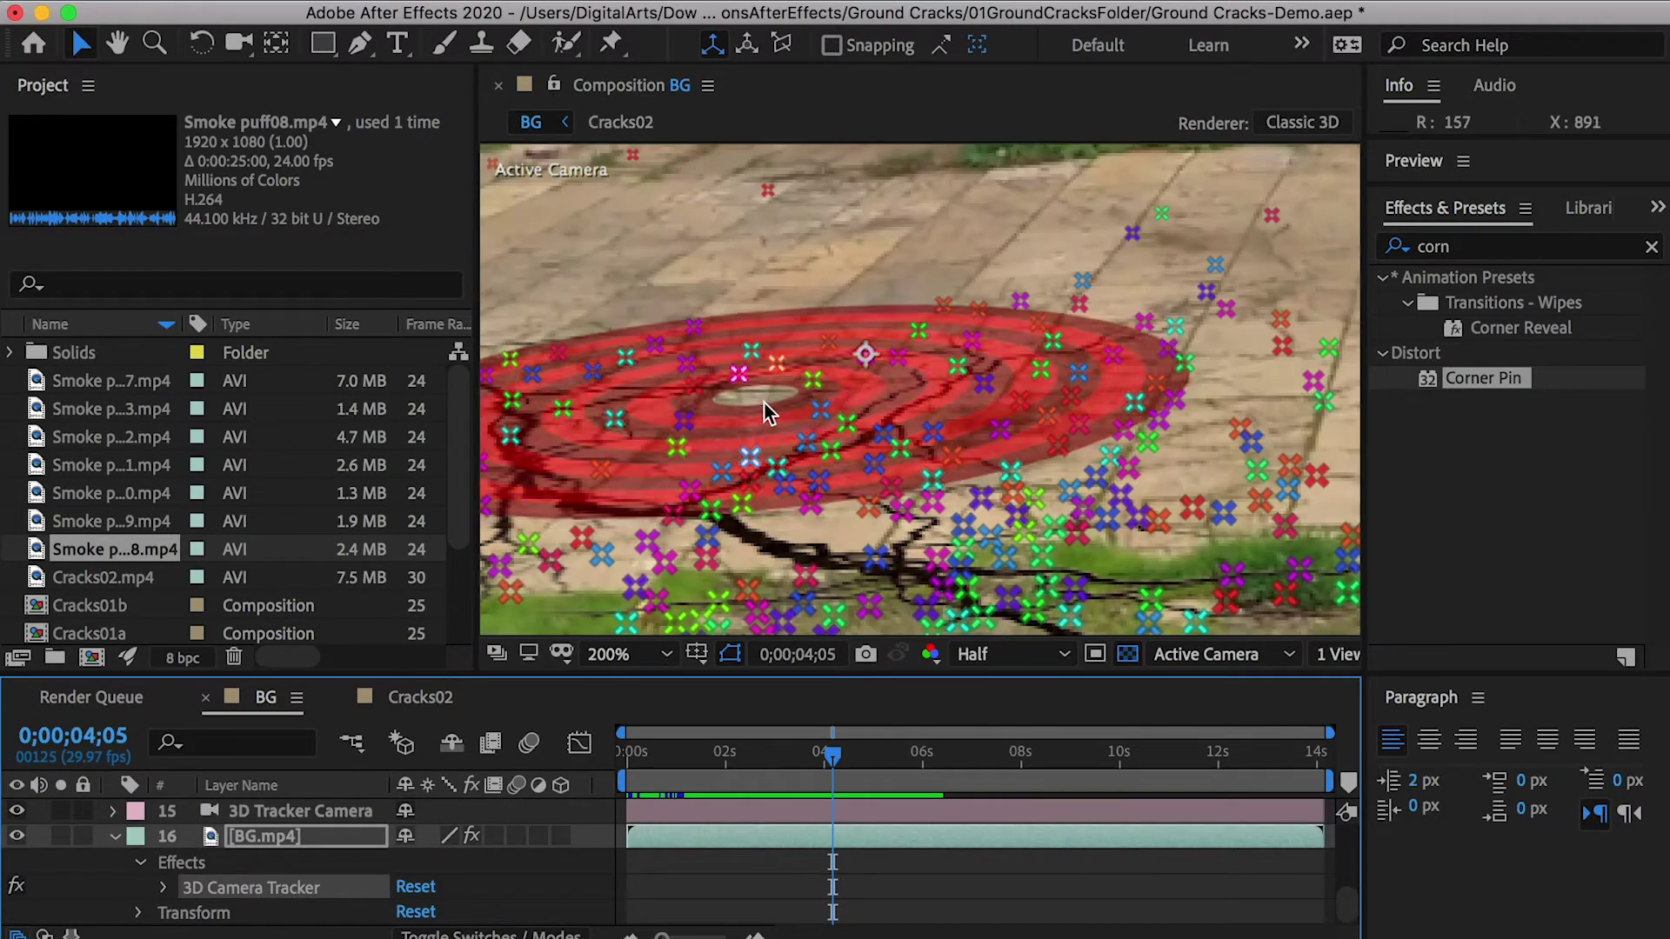
drag(1152, 463, 1138, 458)
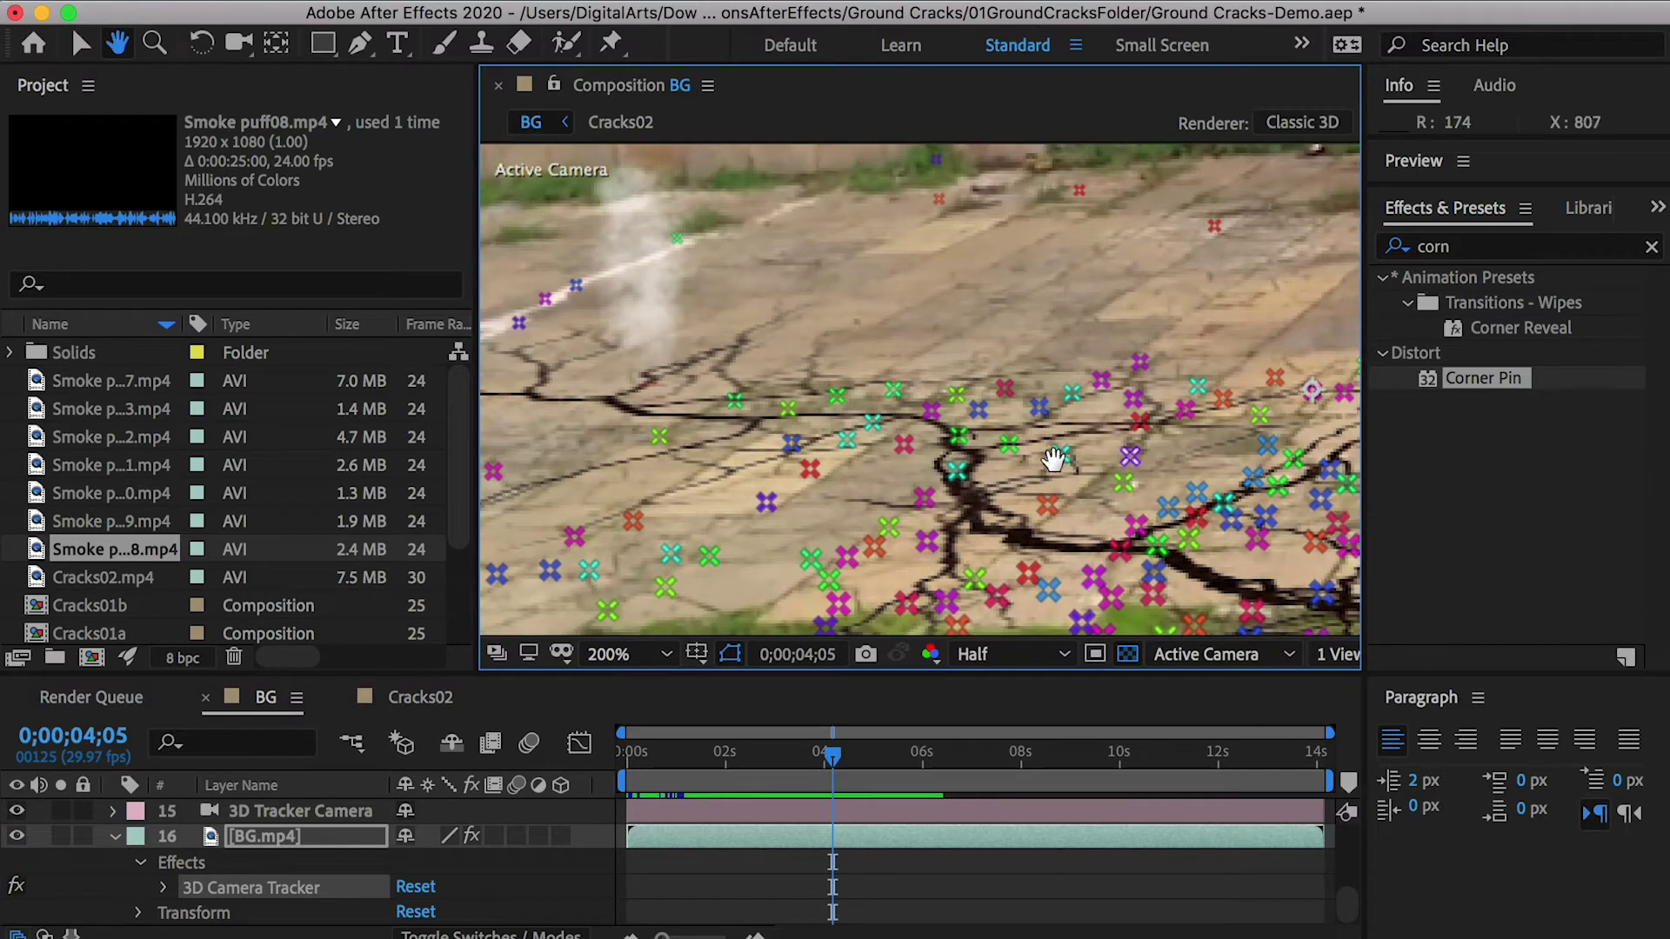
right_click(958, 437)
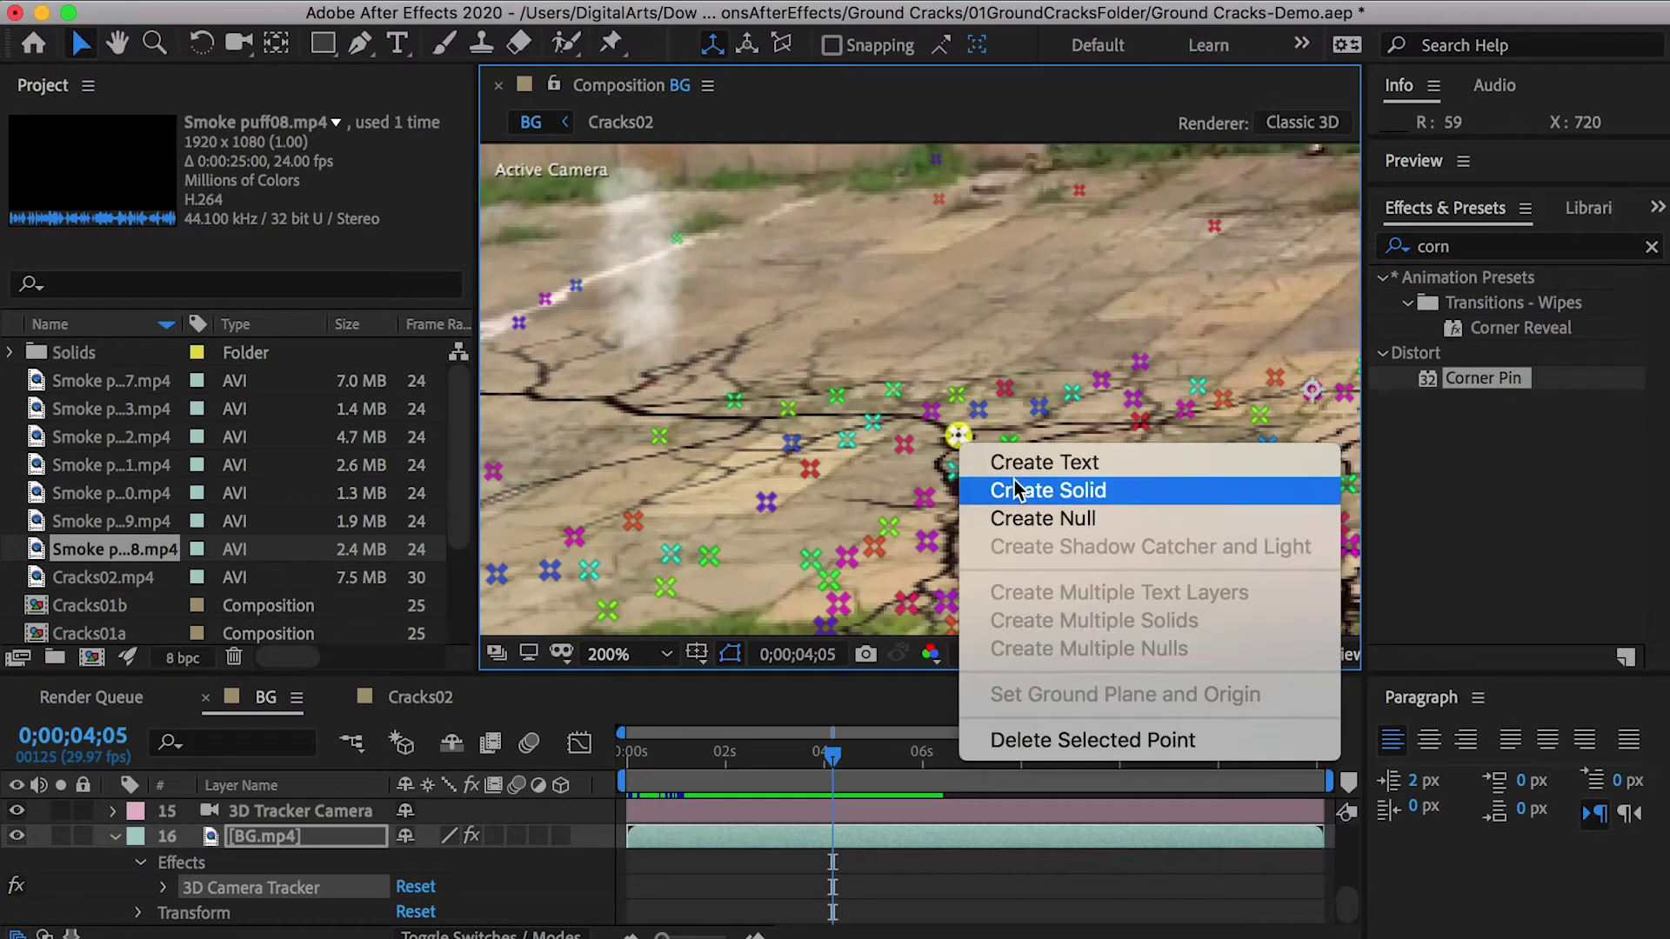
click(1044, 518)
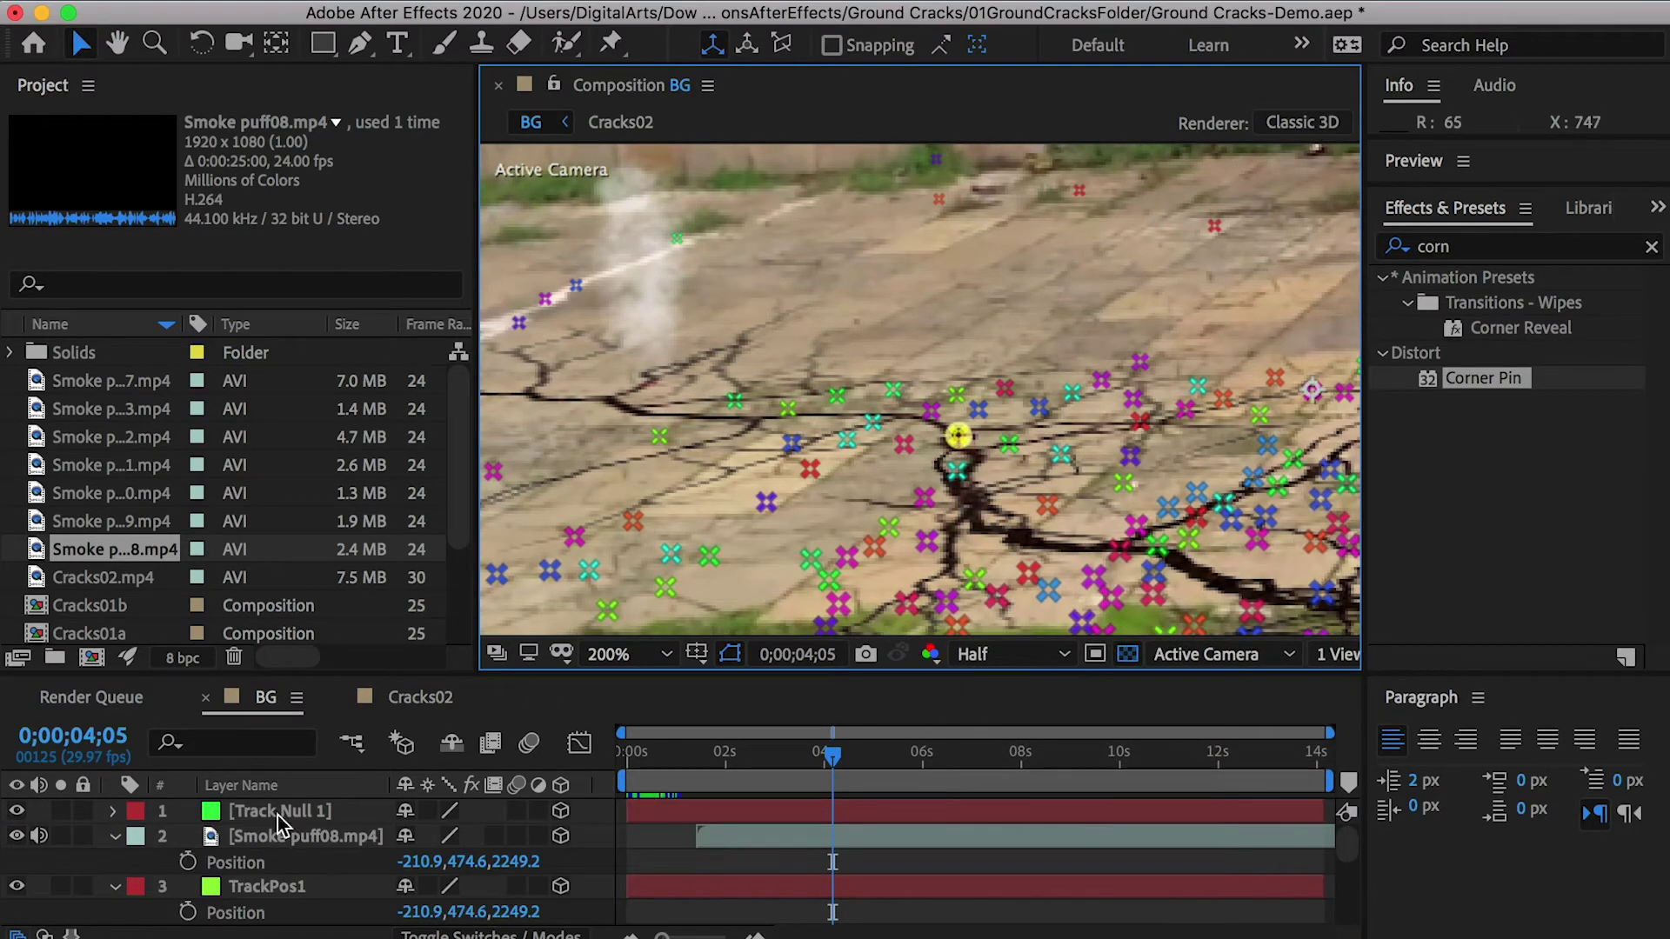
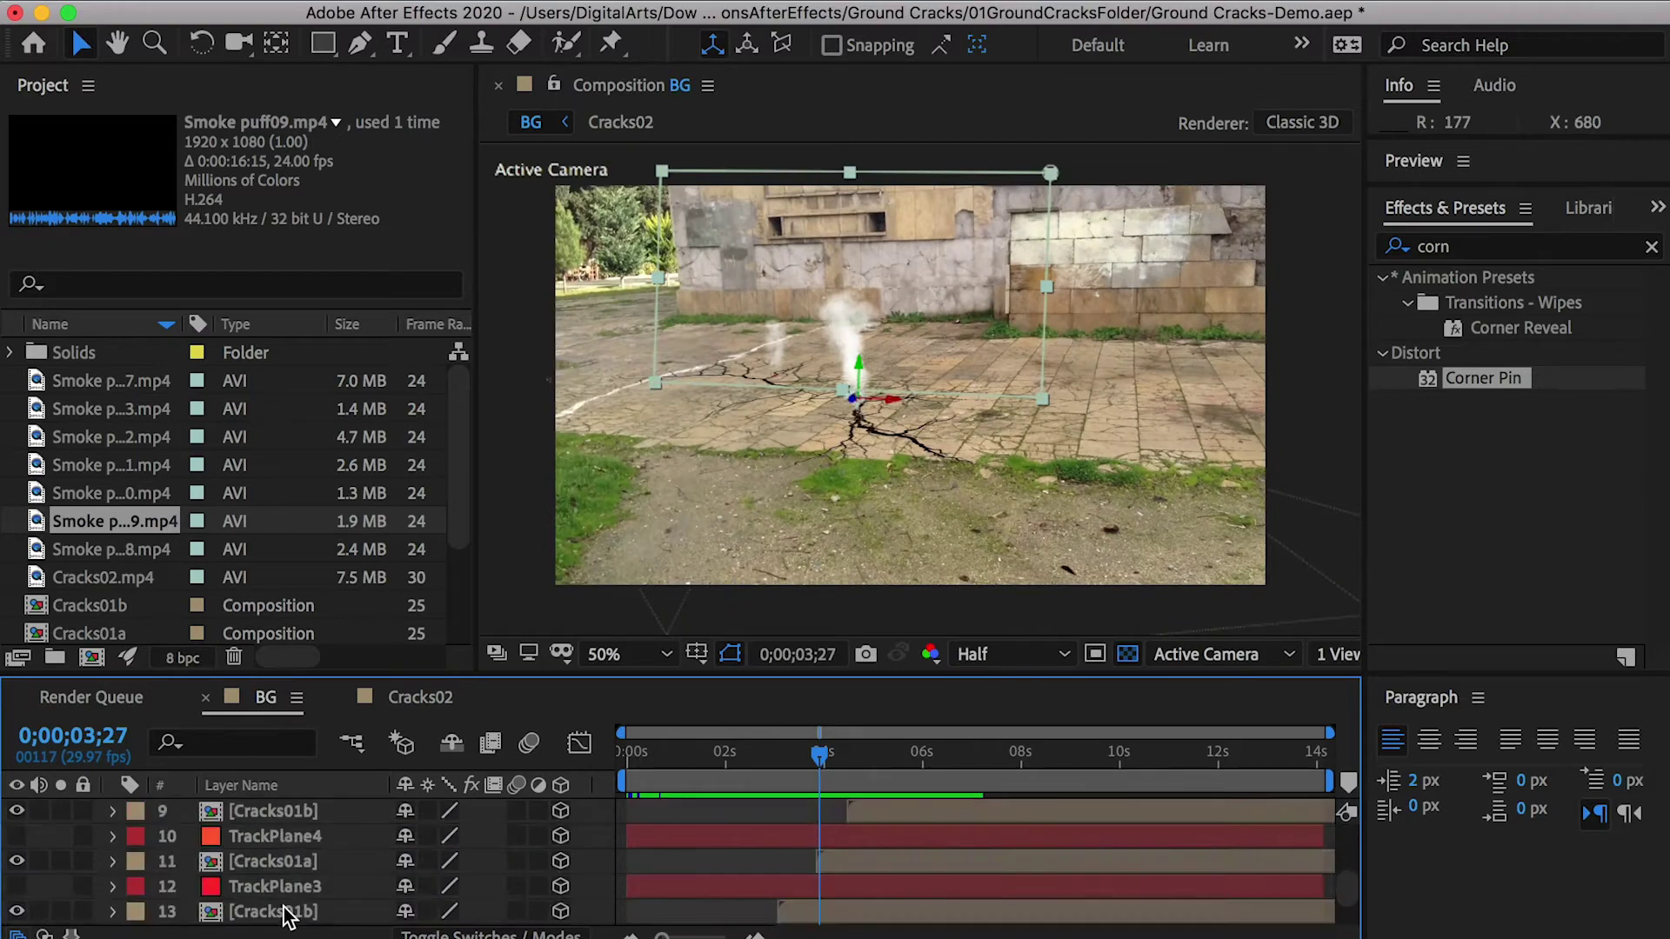
Create a null from the camera-tracker points on the crack at 0;00;03;27 and name it TrackPos3
scroll(902, 367, up, 2)
right_click(704, 523)
click(765, 614)
click(295, 811)
key(Return)
text(TrackPos3)
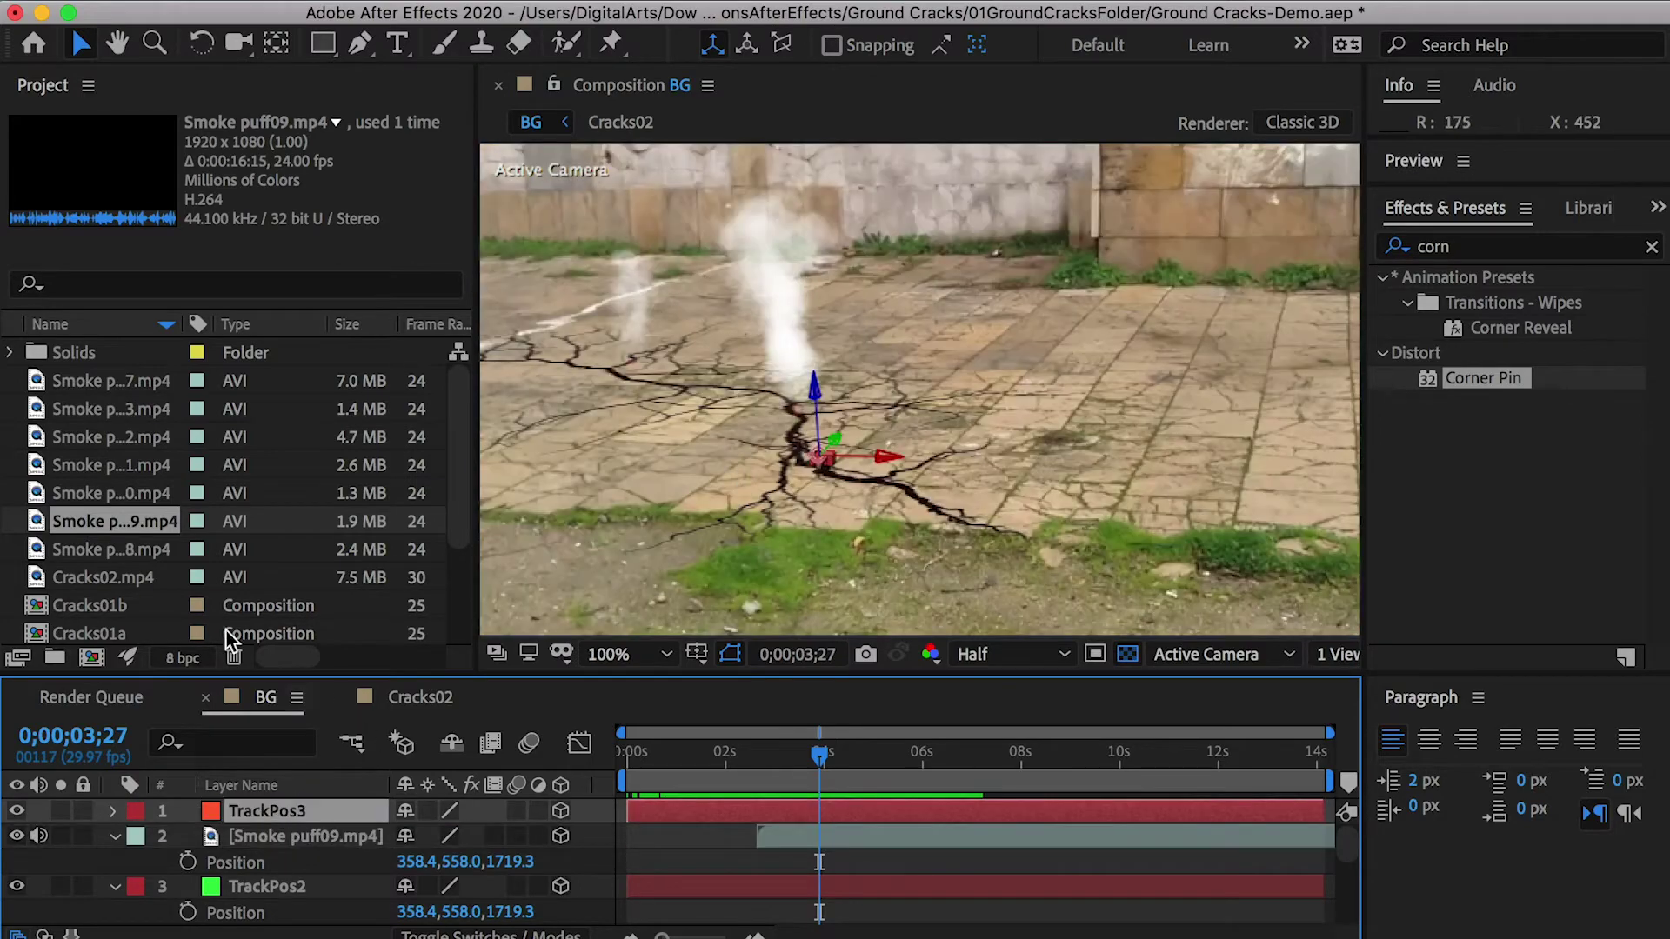
Add Smoke puff10.mp4 above TrackPos3 and mask it just inside its edges with a 75-pixel feather
drag(226, 630, 252, 815)
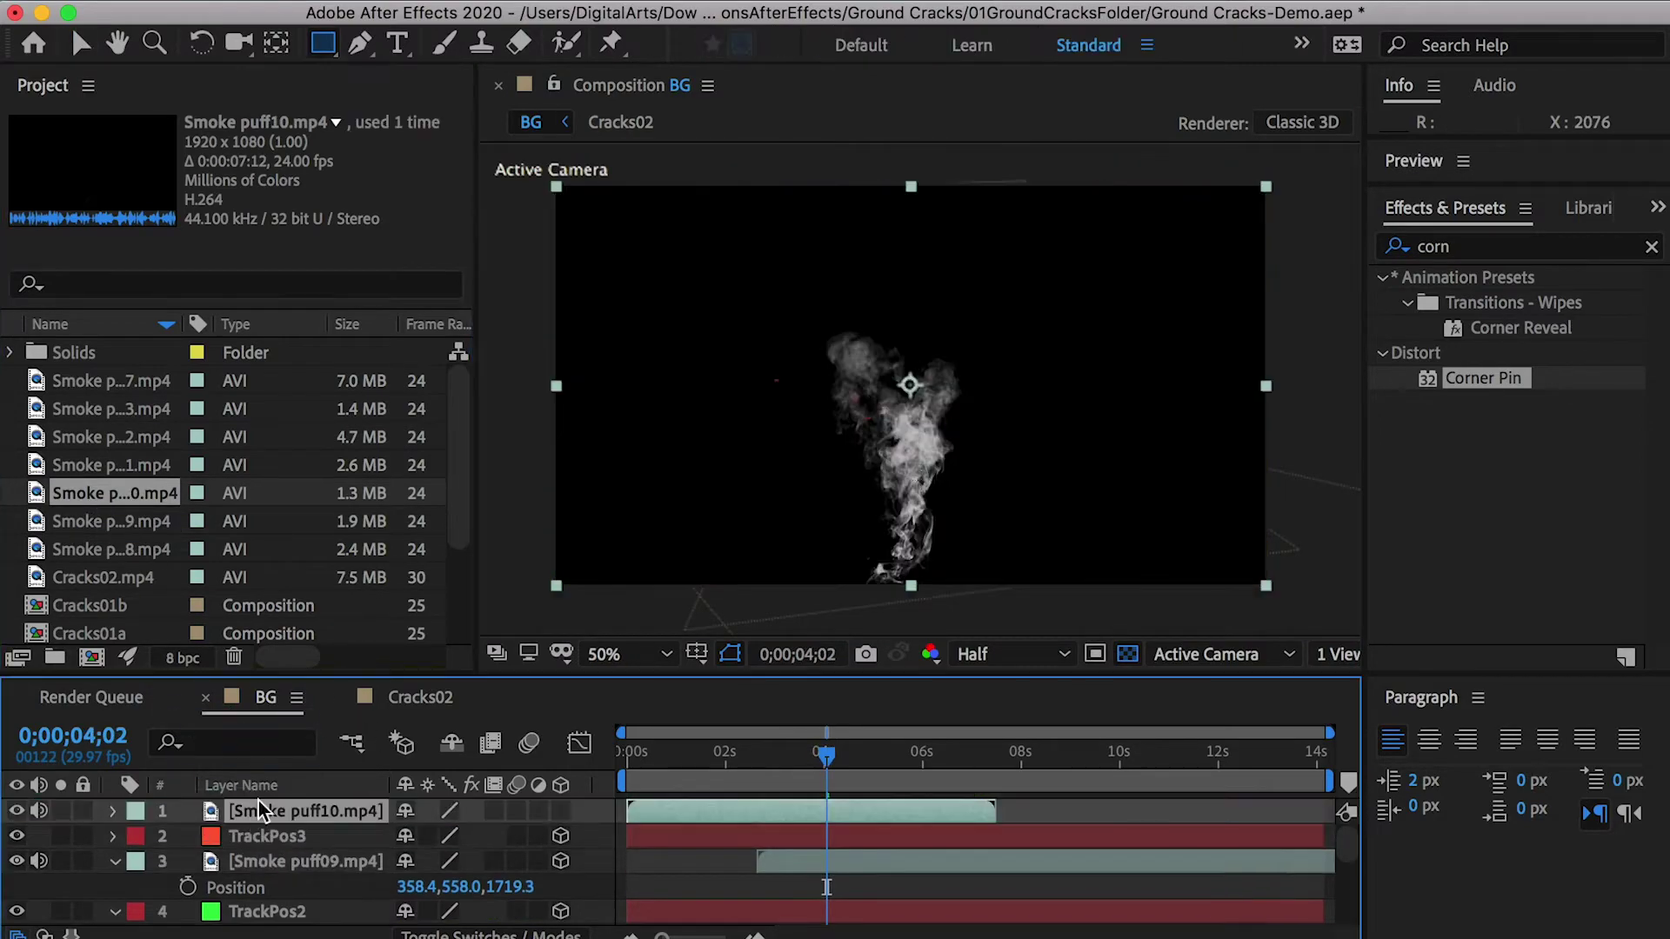
mouse_move(564, 198)
mouse_down()
mouse_move(1290, 600)
mouse_move(1256, 573)
mouse_up()
click(163, 861)
scroll(348, 868, down, 2)
key(Return)
scroll(180, 833, up, 2)
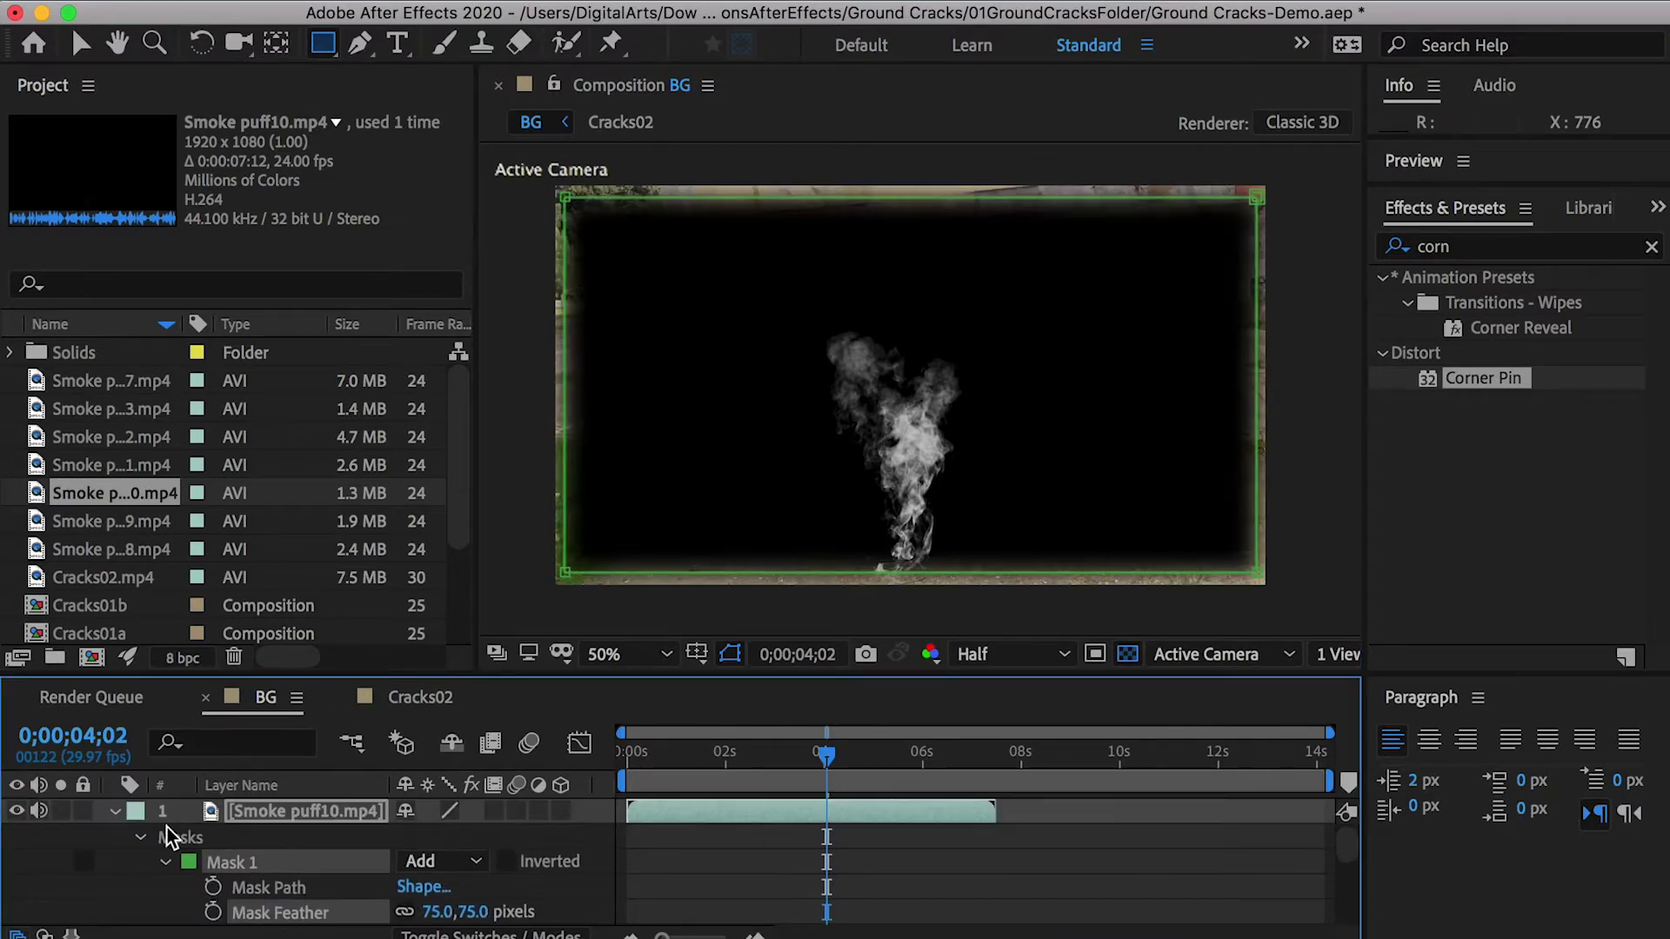
Move the anchor point of Smoke puff10.mp4 to the base of the smoke column
click(112, 811)
click(314, 814)
click(276, 42)
drag(909, 385, 903, 584)
Make Smoke puff10.mp4 3D and give it TrackPos3's Position of 487.9, 641.5, 1306.9
click(561, 810)
shift+click(296, 837)
key(p)
click(236, 887)
click(239, 839)
text(487.9,641.5,1306.9)
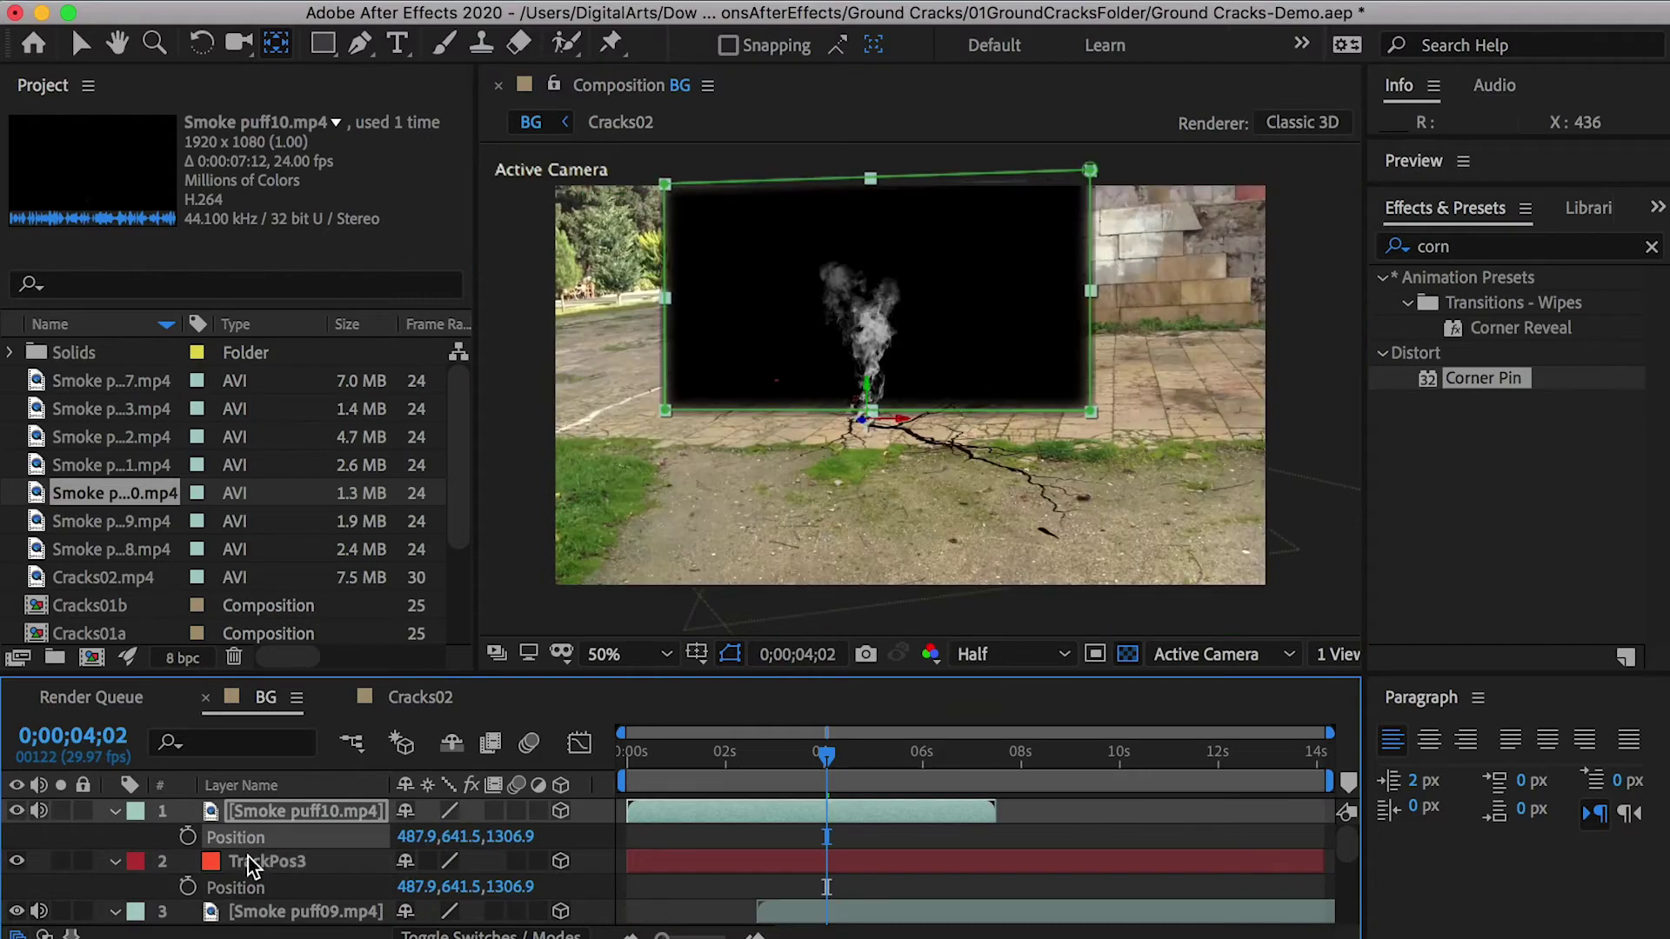
Set Smoke puff10.mp4's blending mode to Screen and shift the layer to start at about 3 seconds
right_click(261, 812)
mouse_move(341, 852)
click(737, 442)
drag(826, 755, 796, 755)
key(v)
drag(730, 818, 873, 806)
Create a null from the tracker points farther along the main crack at 0;00;03;28 and name it TrackPos4
drag(774, 750, 820, 752)
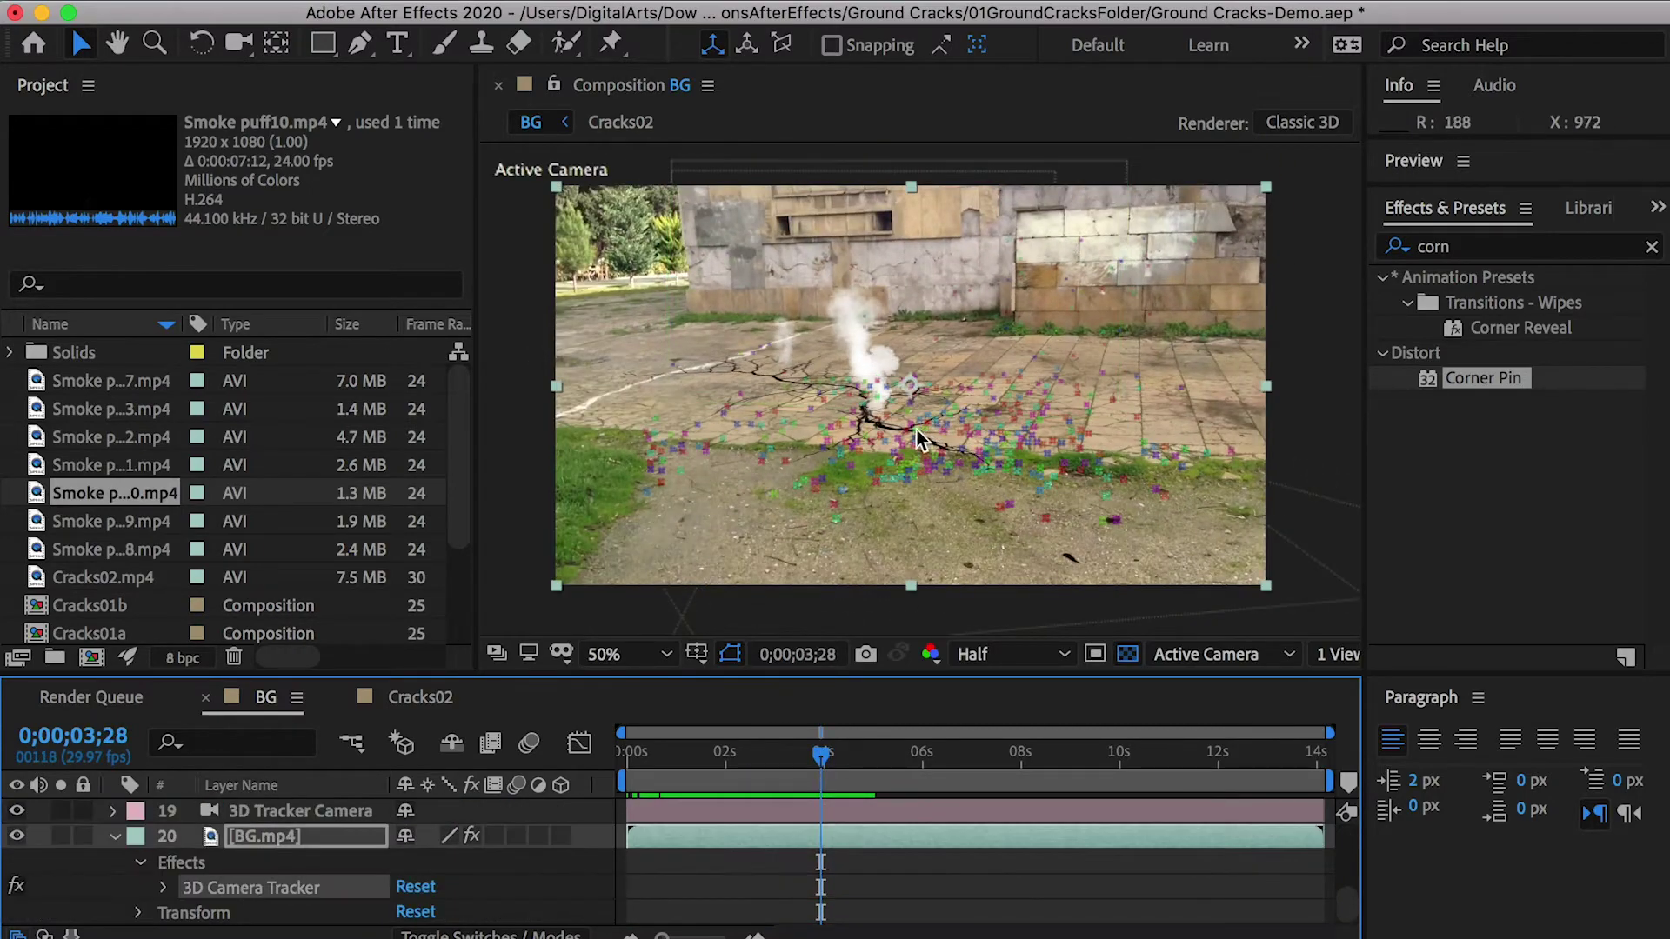
scroll(917, 430, up, 3)
right_click(872, 555)
click(1007, 634)
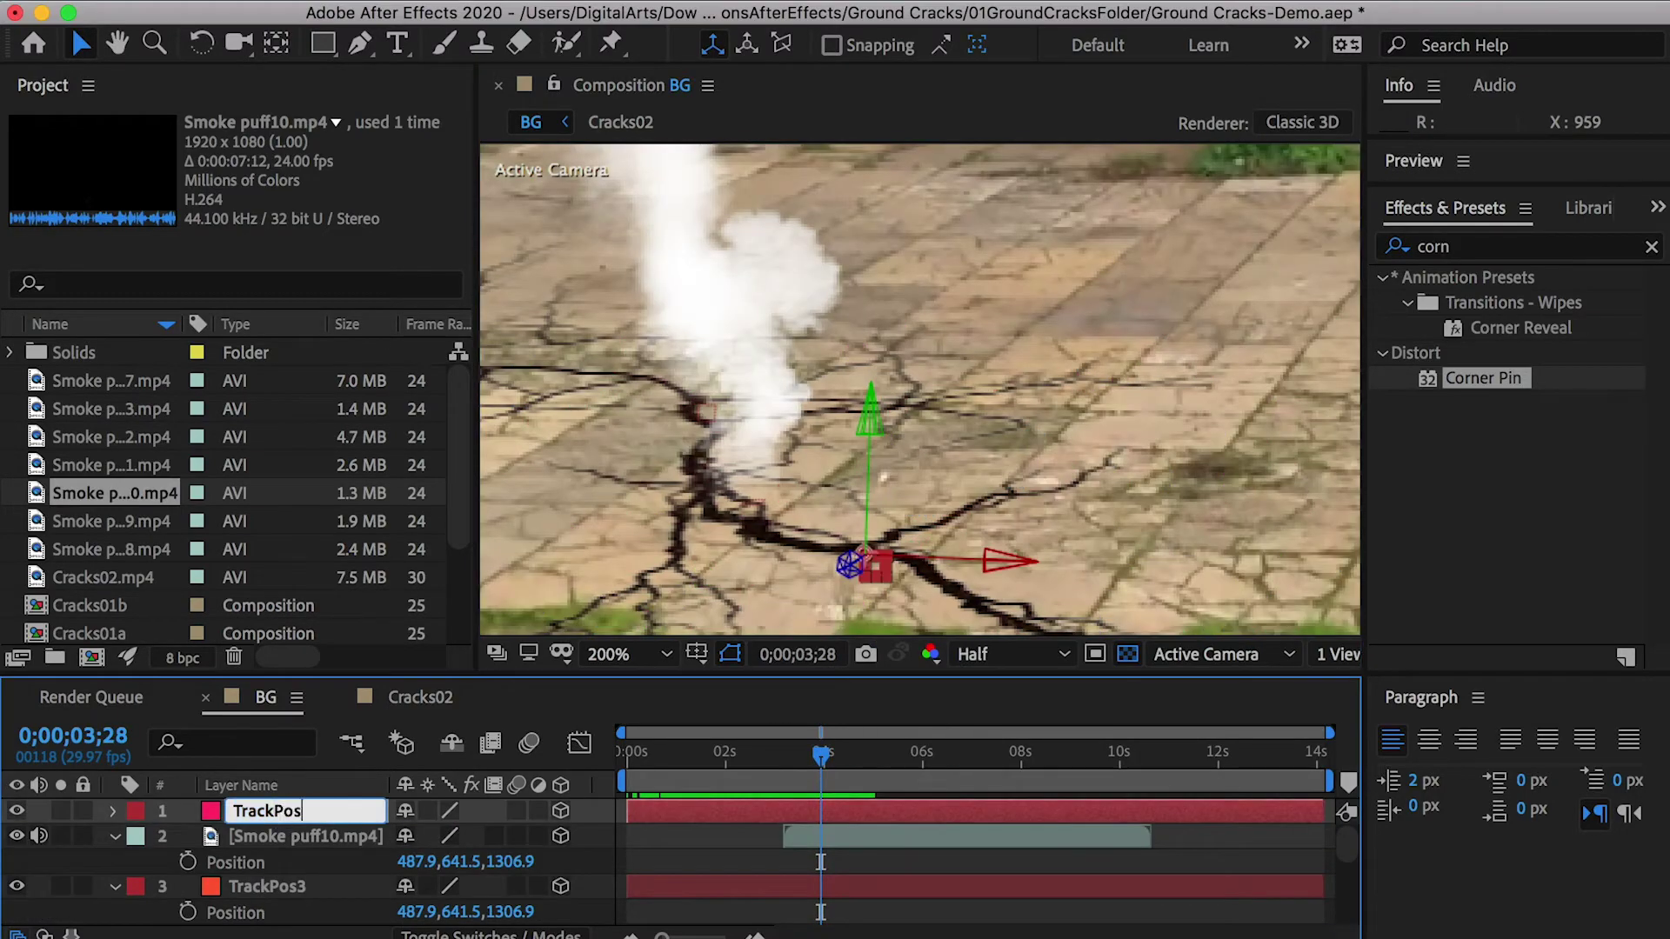
Add Smoke puff11.mp4 above TrackPos4 and move its anchor point to the base of the smoke column
drag(103, 472, 287, 805)
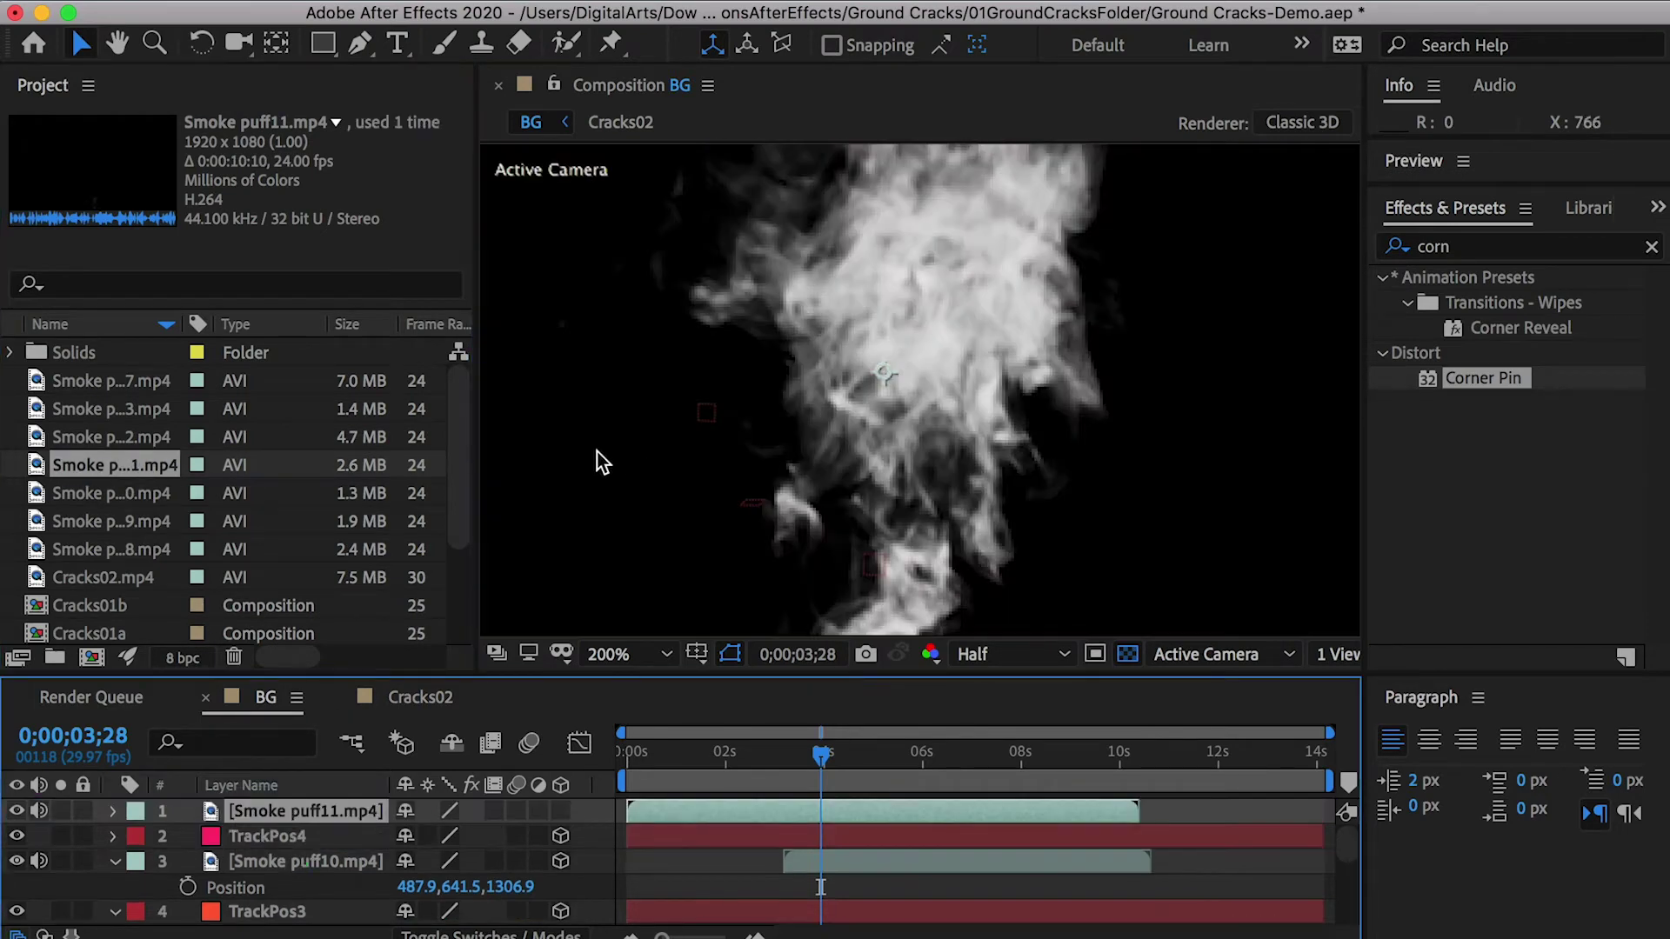
scroll(597, 451, down, 3)
key(y)
drag(937, 420, 930, 581)
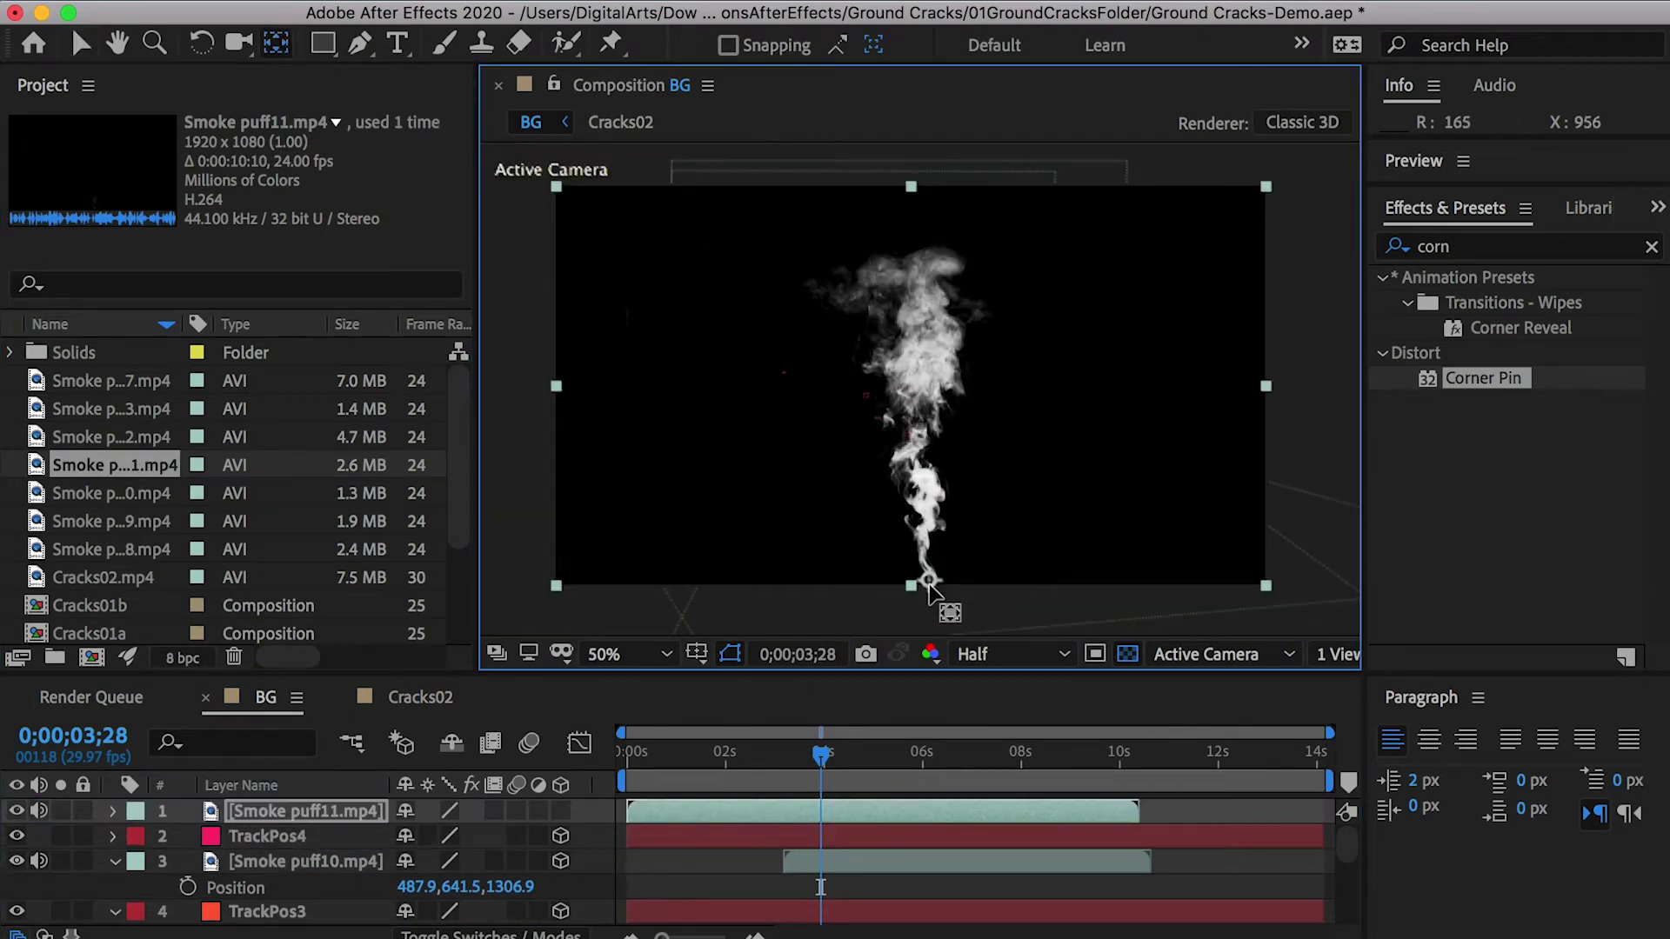
Mask Smoke puff11.mp4 with a rectangle just inside its edges and set the Mask Feather to 75 pixels
key(q)
drag(567, 200, 1251, 571)
click(164, 862)
text(7)
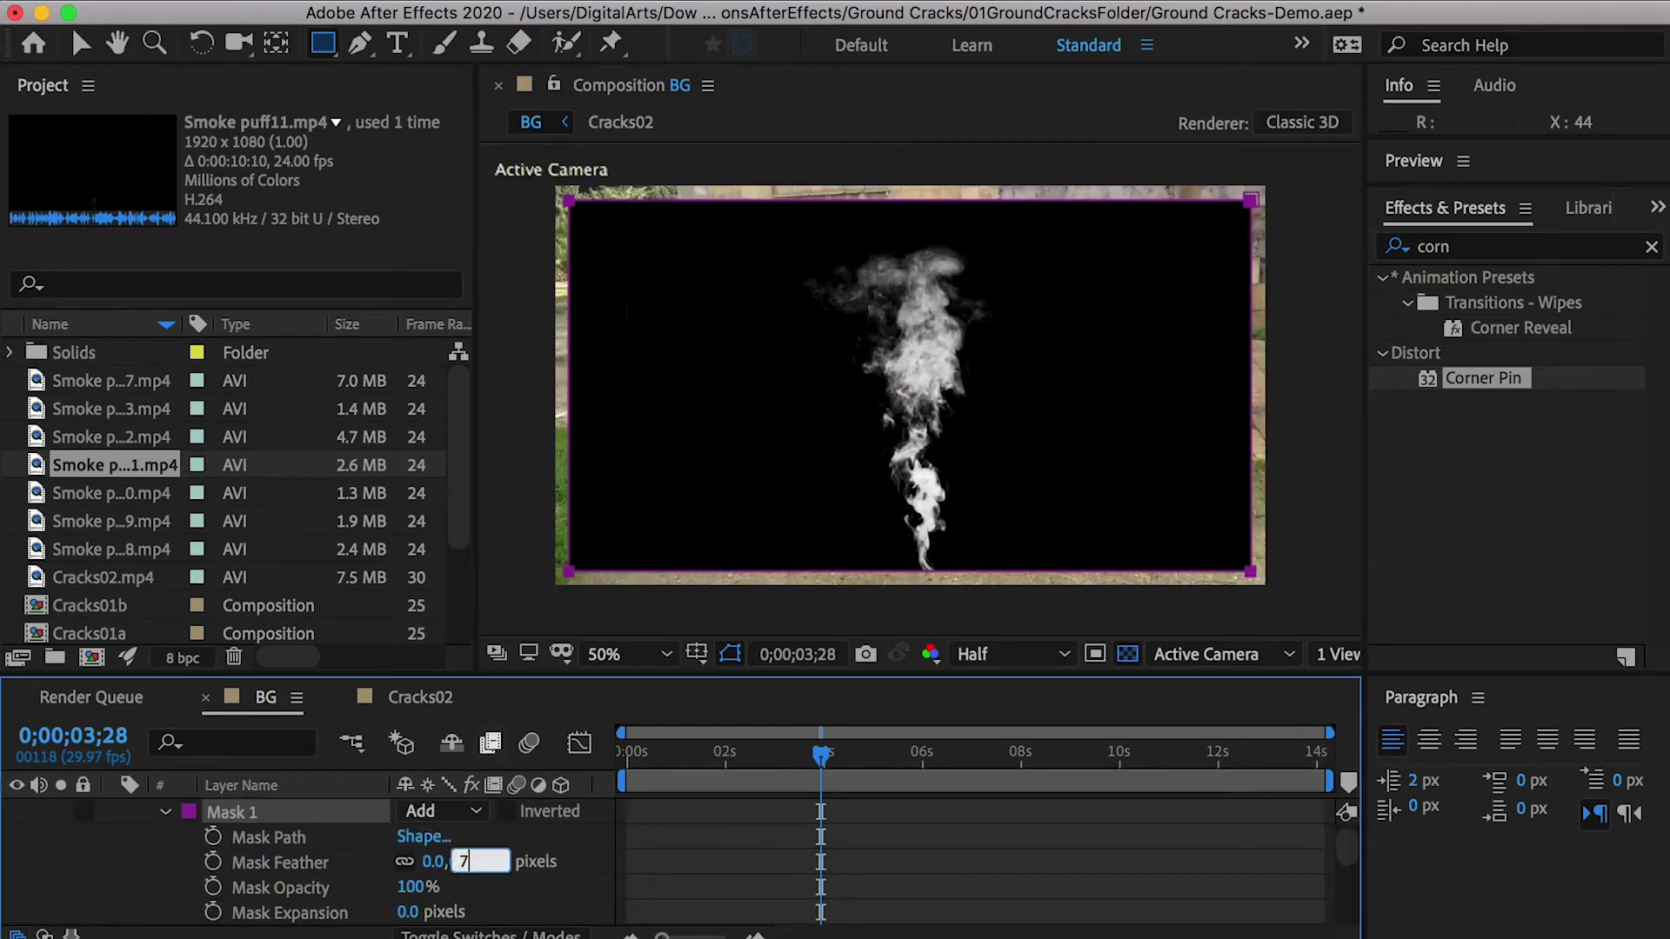
text(5)
key(Return)
scroll(140, 820, up, 2)
click(114, 811)
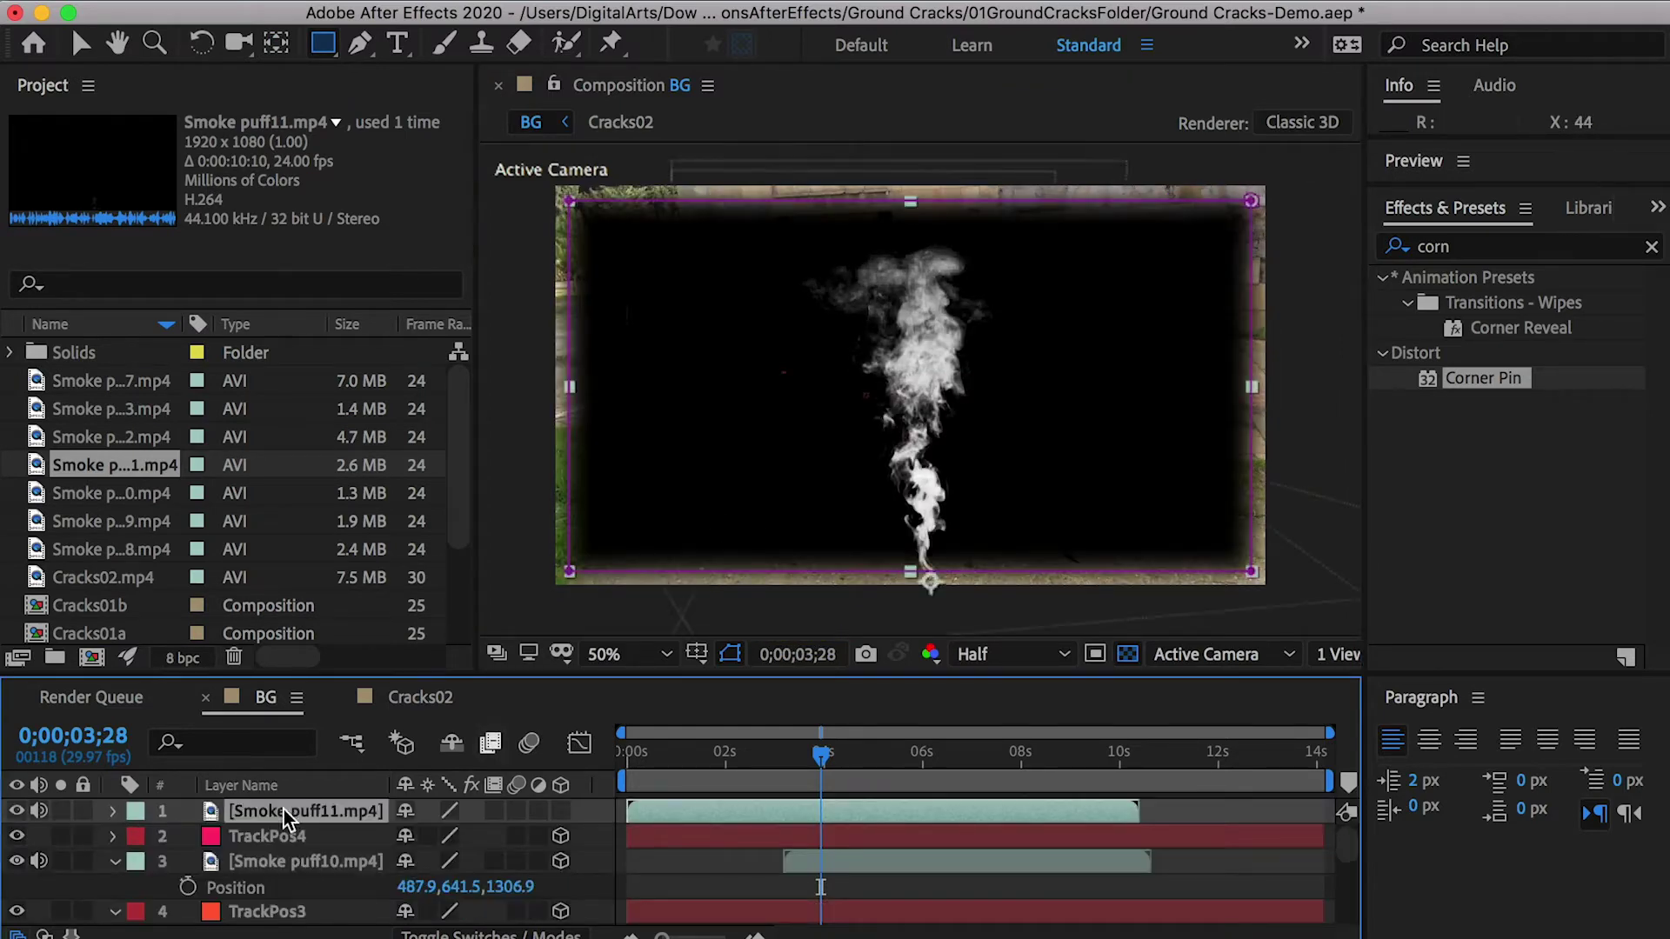
Make Smoke puff11.mp4 3D and copy TrackPos4's Position of 634.3, 674.8, 1120.6 to it
click(560, 810)
shift+click(290, 835)
key(p)
click(241, 888)
key(super+c)
click(242, 837)
key(super+v)
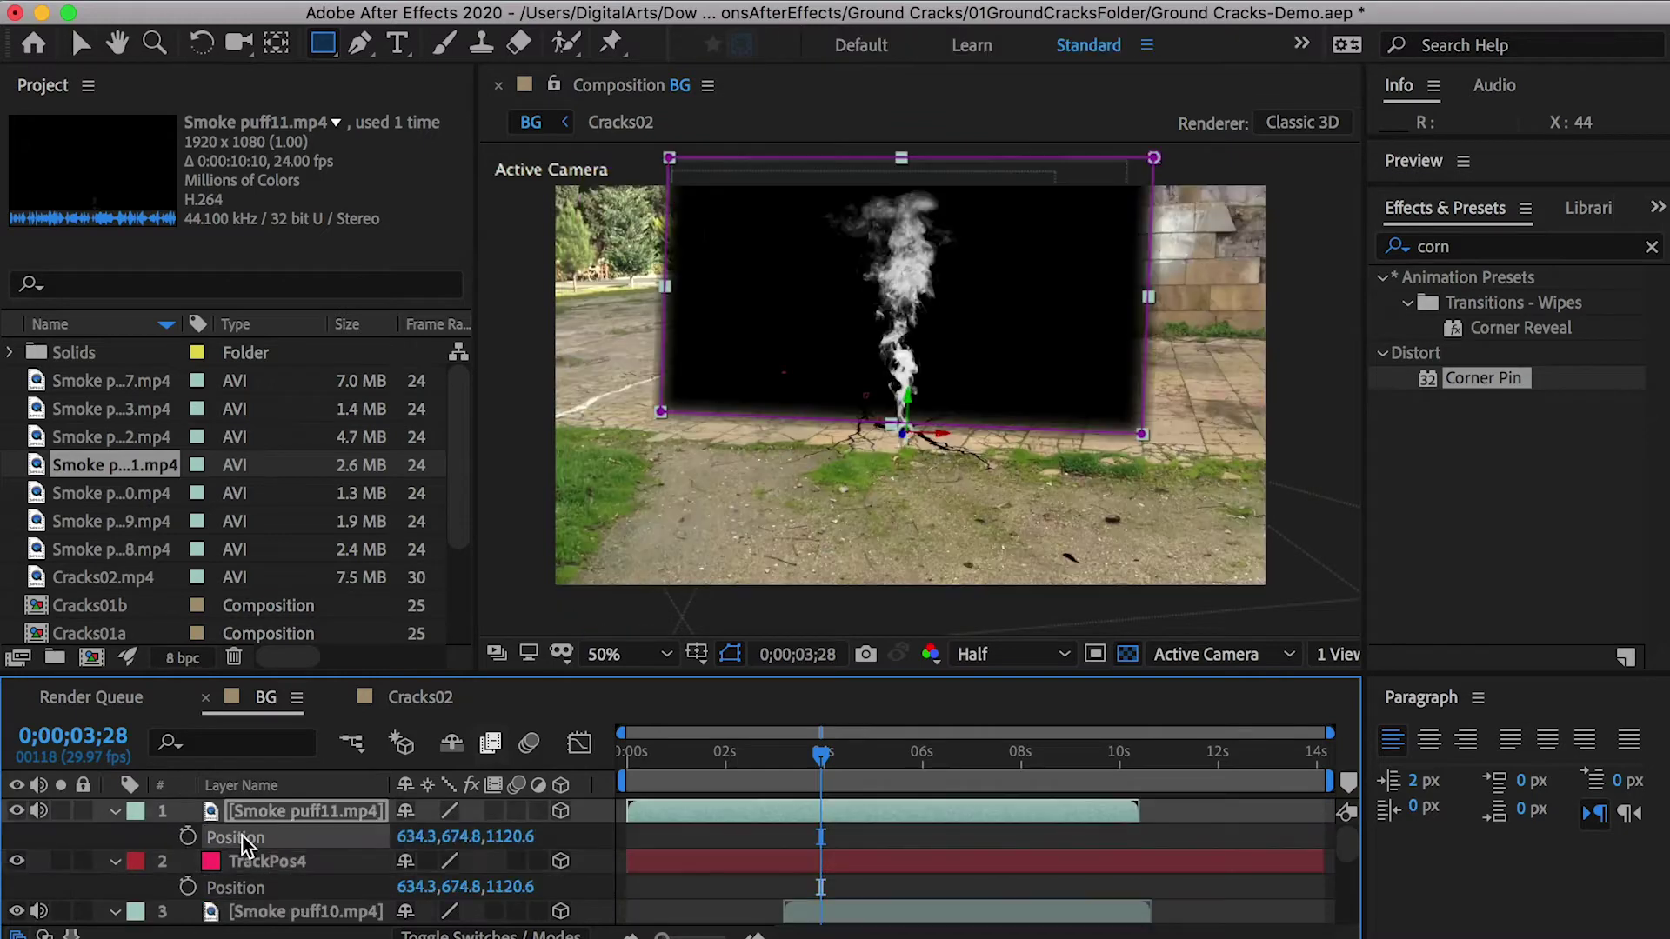
Set the blending mode of the Smoke puff11.mp4 layer to Screen
key(v)
right_click(273, 810)
click(783, 443)
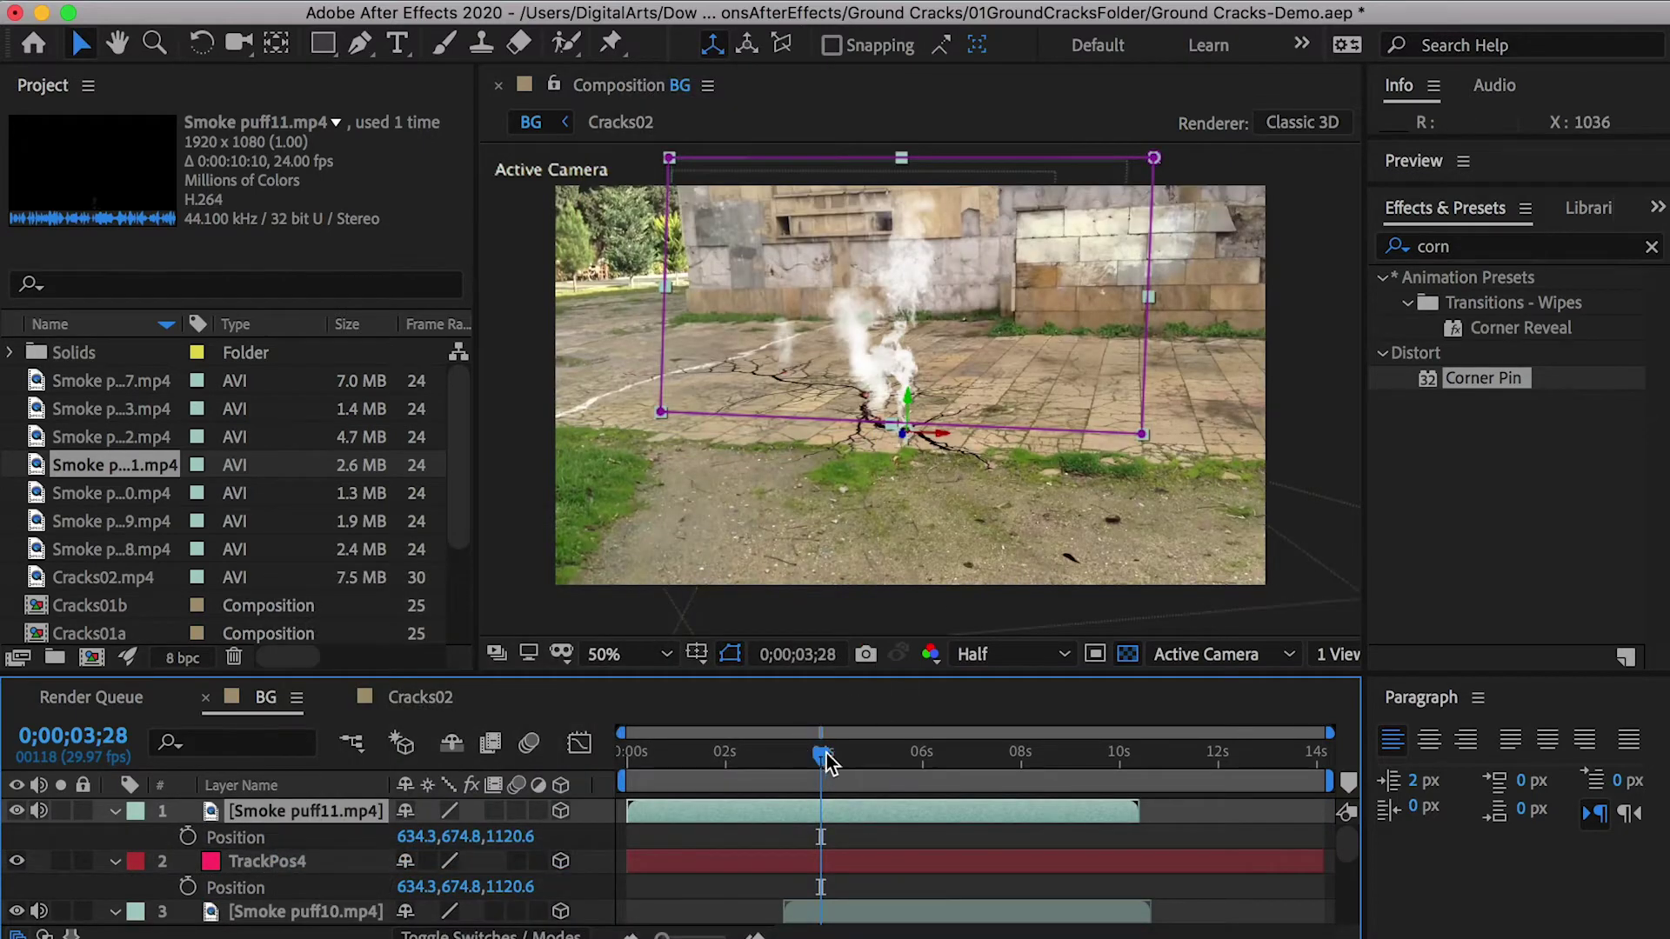
Shift the Smoke puff11.mp4 layer to start at about 3.3 seconds, matching the crack's opening
drag(820, 754, 779, 759)
scroll(821, 837, down, 3)
drag(818, 837, 823, 812)
scroll(821, 835, up, 3)
click(845, 810)
Preview the smoke timing in BG and save the project
drag(776, 755, 743, 755)
key(space)
key(super+s)
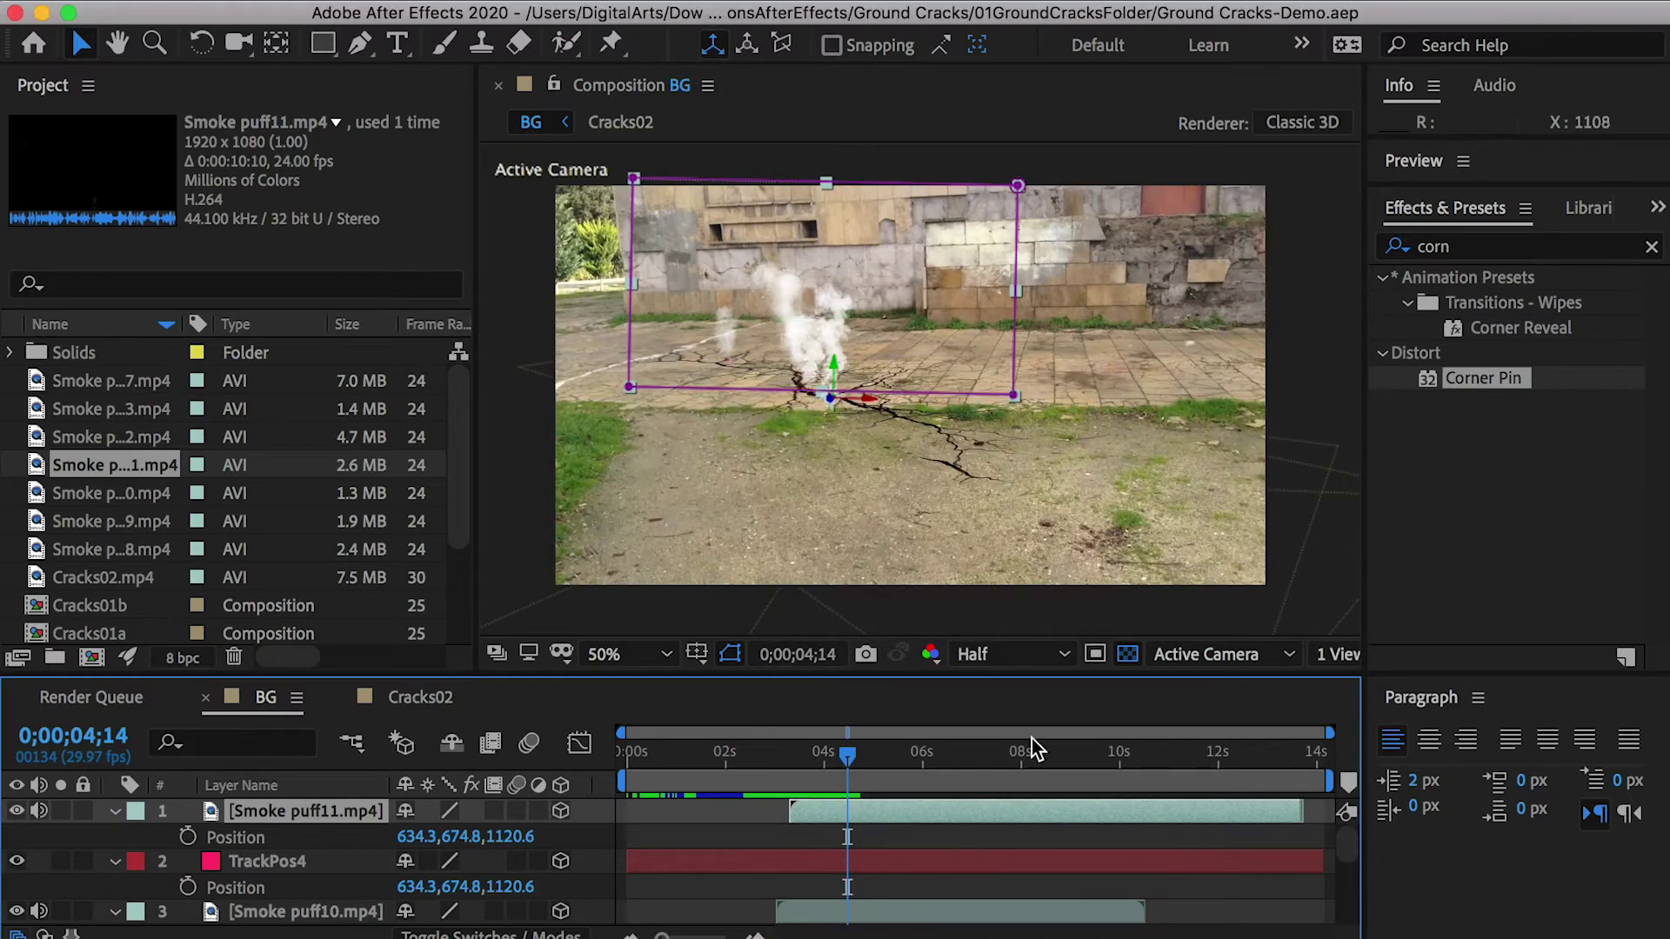
Create a null from the camera-tracker point on the crack beyond the existing smoke and name it TrackPos5
scroll(238, 842, down, 10)
click(253, 889)
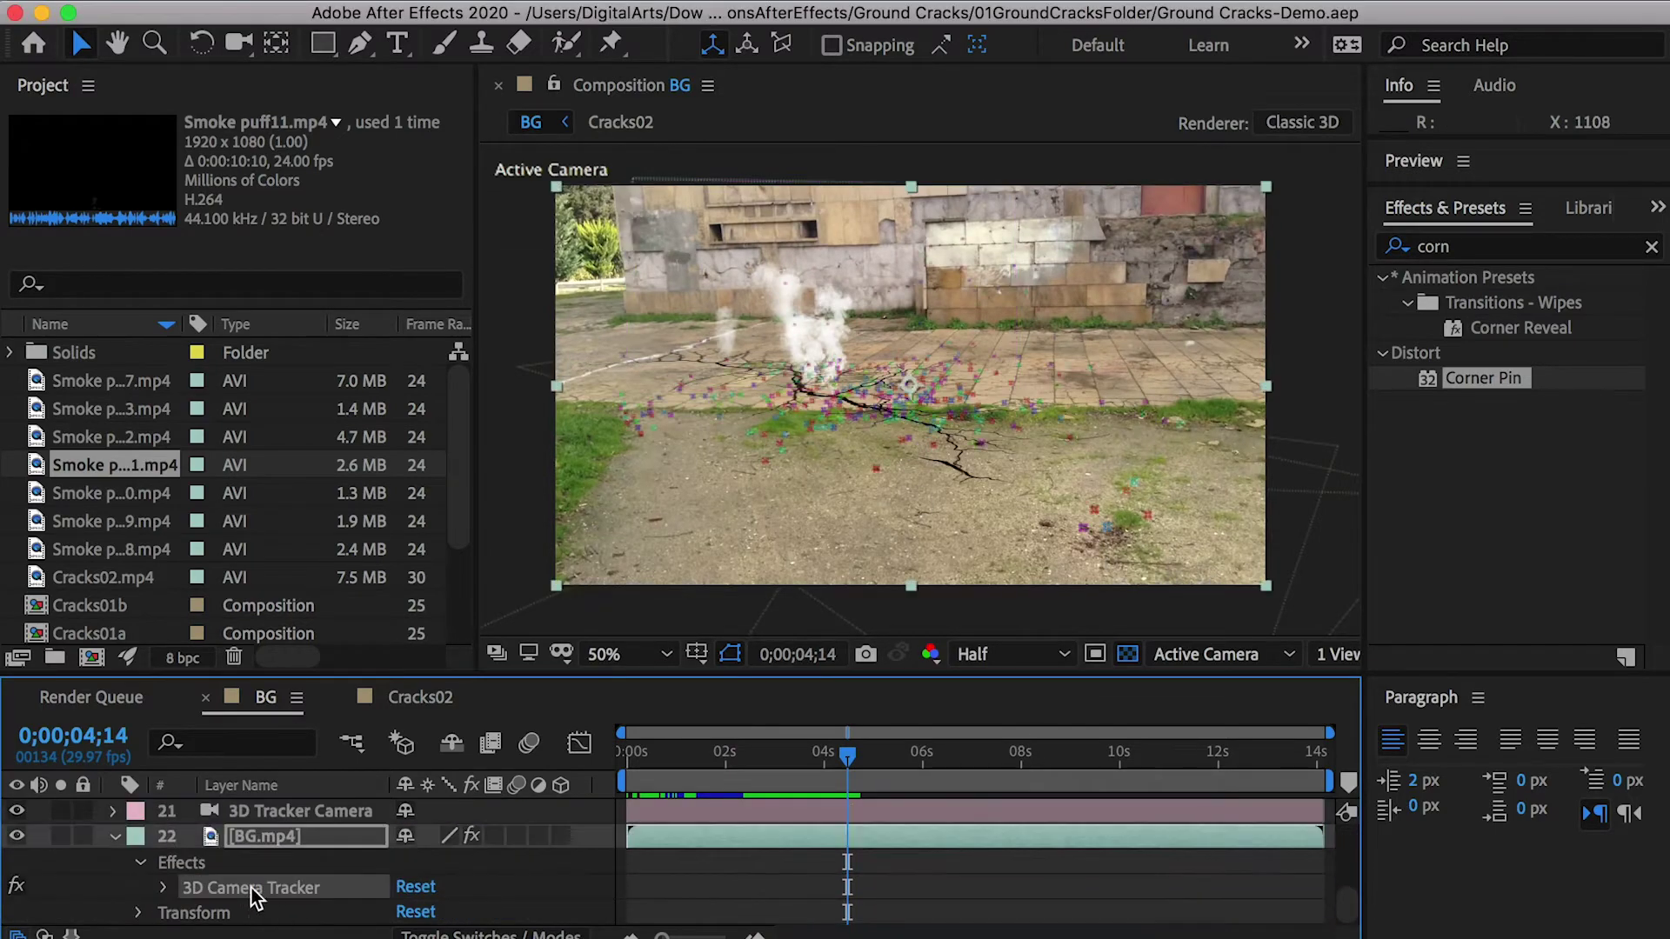
scroll(855, 388, up, 2)
right_click(948, 447)
click(965, 521)
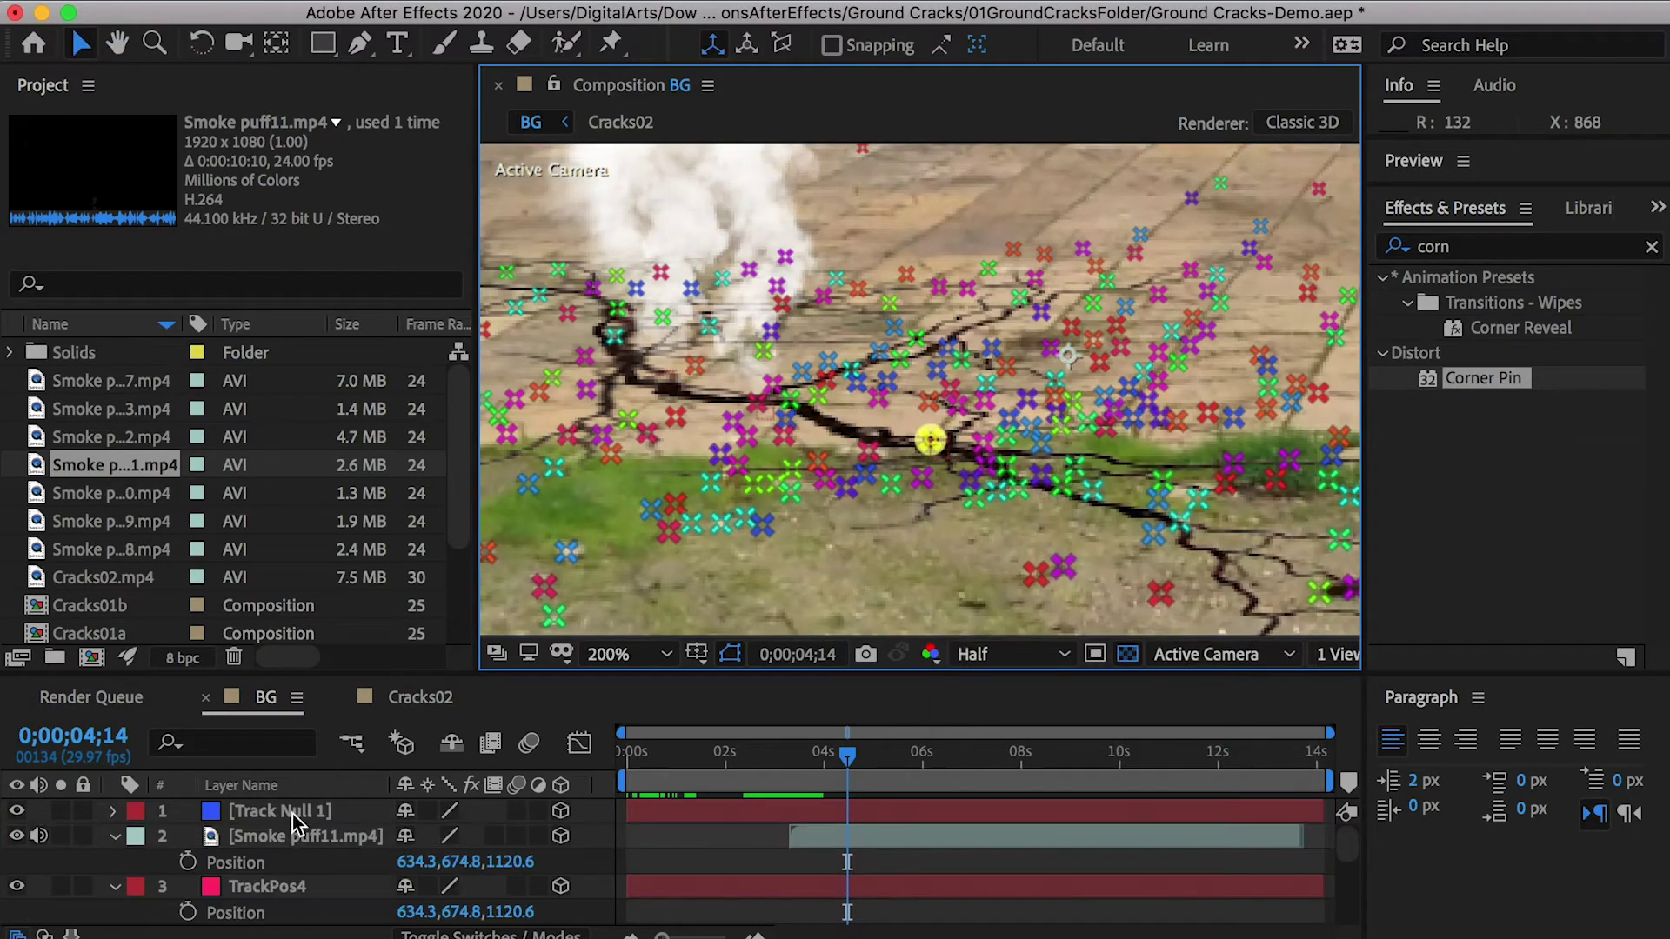
key(Return)
text(Track)
Add Smoke puff12.mp4 above TrackPos5 in BG and move its anchor point to the base of the smoke
drag(116, 436, 316, 802)
scroll(968, 448, down, 2)
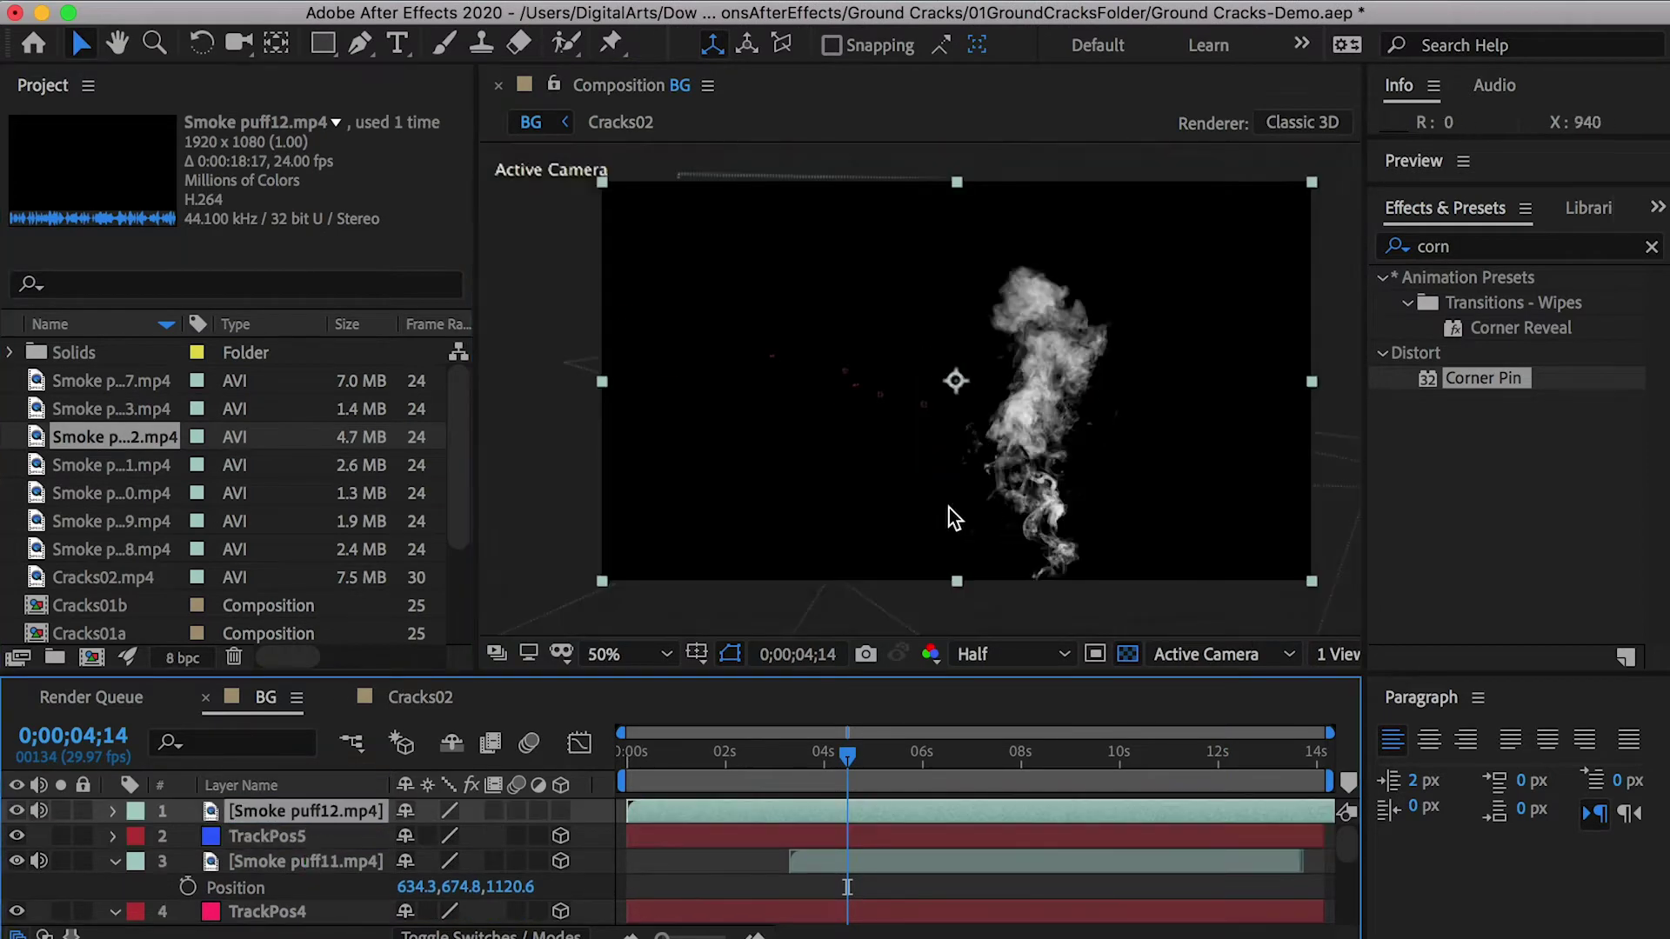
click(278, 43)
drag(955, 381, 1079, 556)
Draw a rectangular mask just inside the edges of Smoke puff12.mp4 and feather it by 75 pixels
drag(870, 729, 788, 731)
click(323, 42)
drag(615, 194, 1298, 572)
click(164, 862)
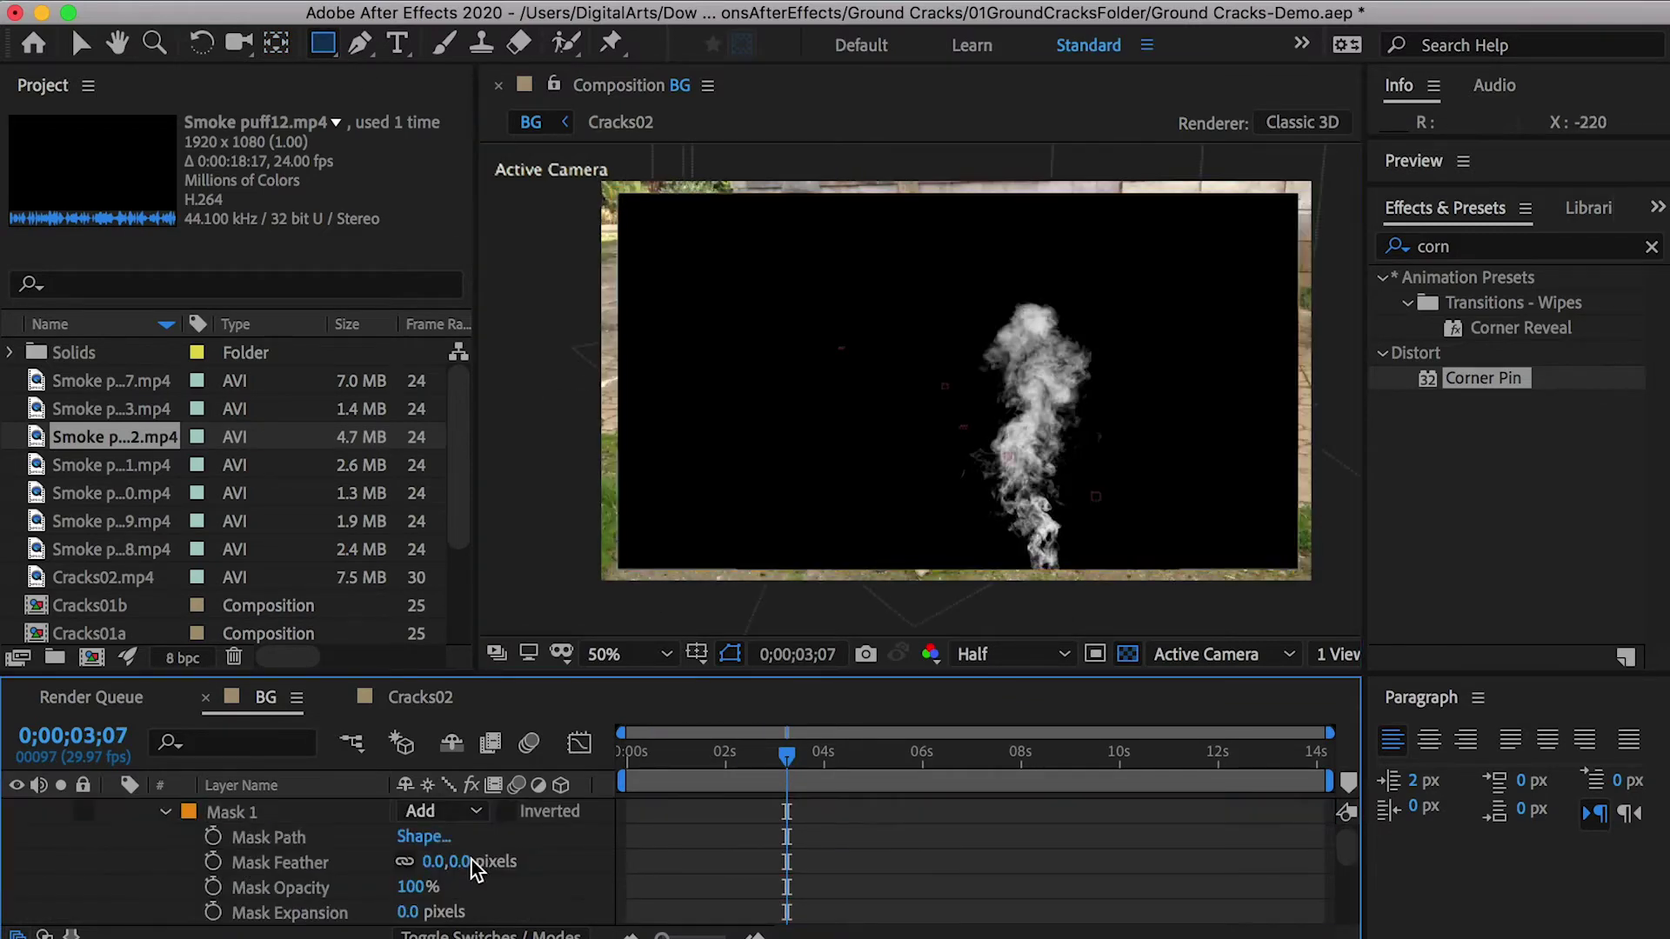
click(459, 862)
text(75)
key(Return)
scroll(140, 820, up, 2)
click(114, 810)
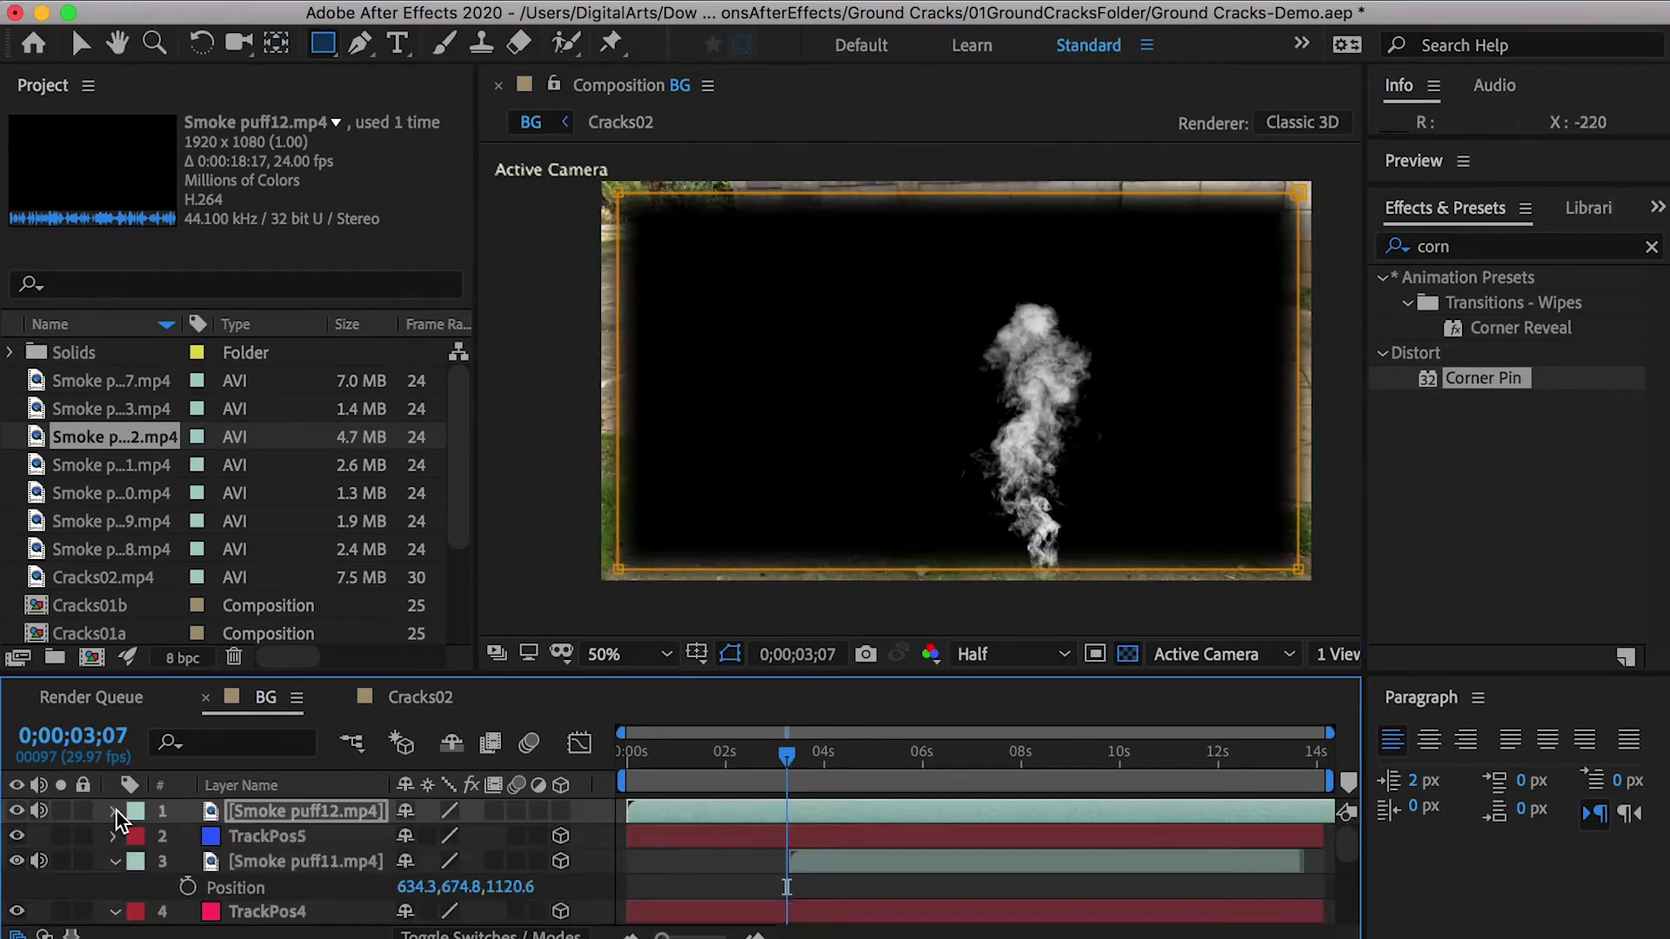
Make Smoke puff12.mp4 3D and copy TrackPos5's Position of 856.1, 706.6, 888.8 to it
click(319, 811)
key(v)
click(560, 811)
shift+click(296, 835)
key(p)
click(248, 889)
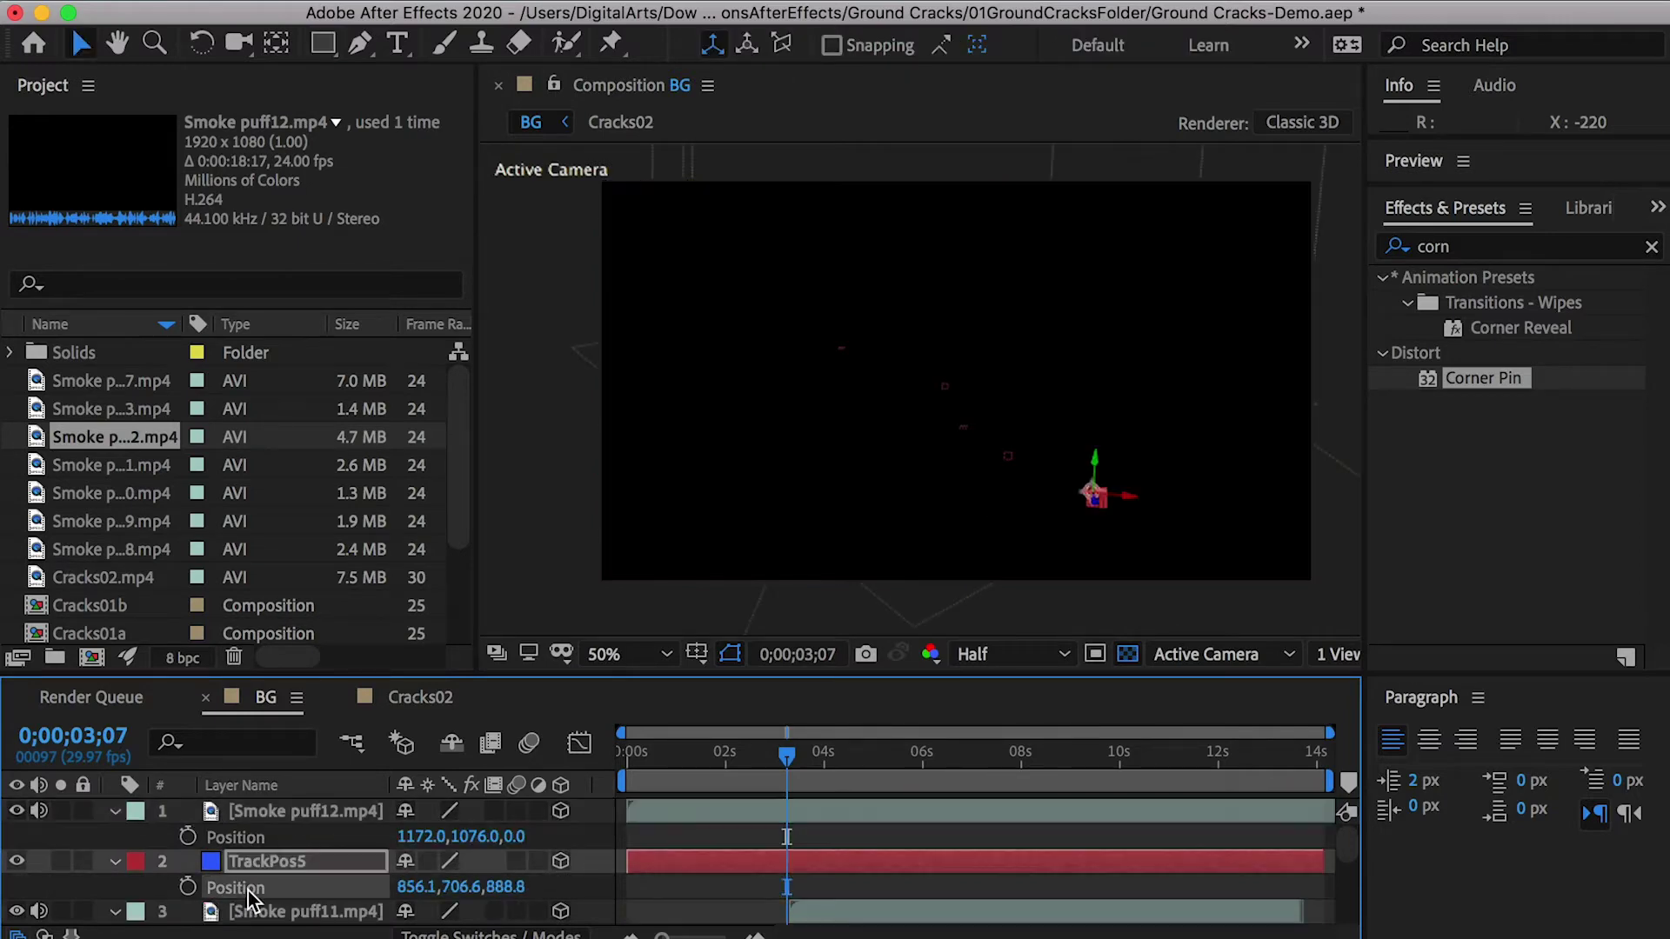
key(super+c)
click(242, 841)
key(super+v)
Set Smoke puff12.mp4's blending mode to Screen and shift the layer to start at about 3.7 seconds
scroll(894, 557, down, 1)
mouse_move(805, 752)
mouse_down()
mouse_move(848, 753)
mouse_move(811, 753)
mouse_up()
drag(734, 810, 908, 810)
right_click(873, 813)
mouse_move(951, 854)
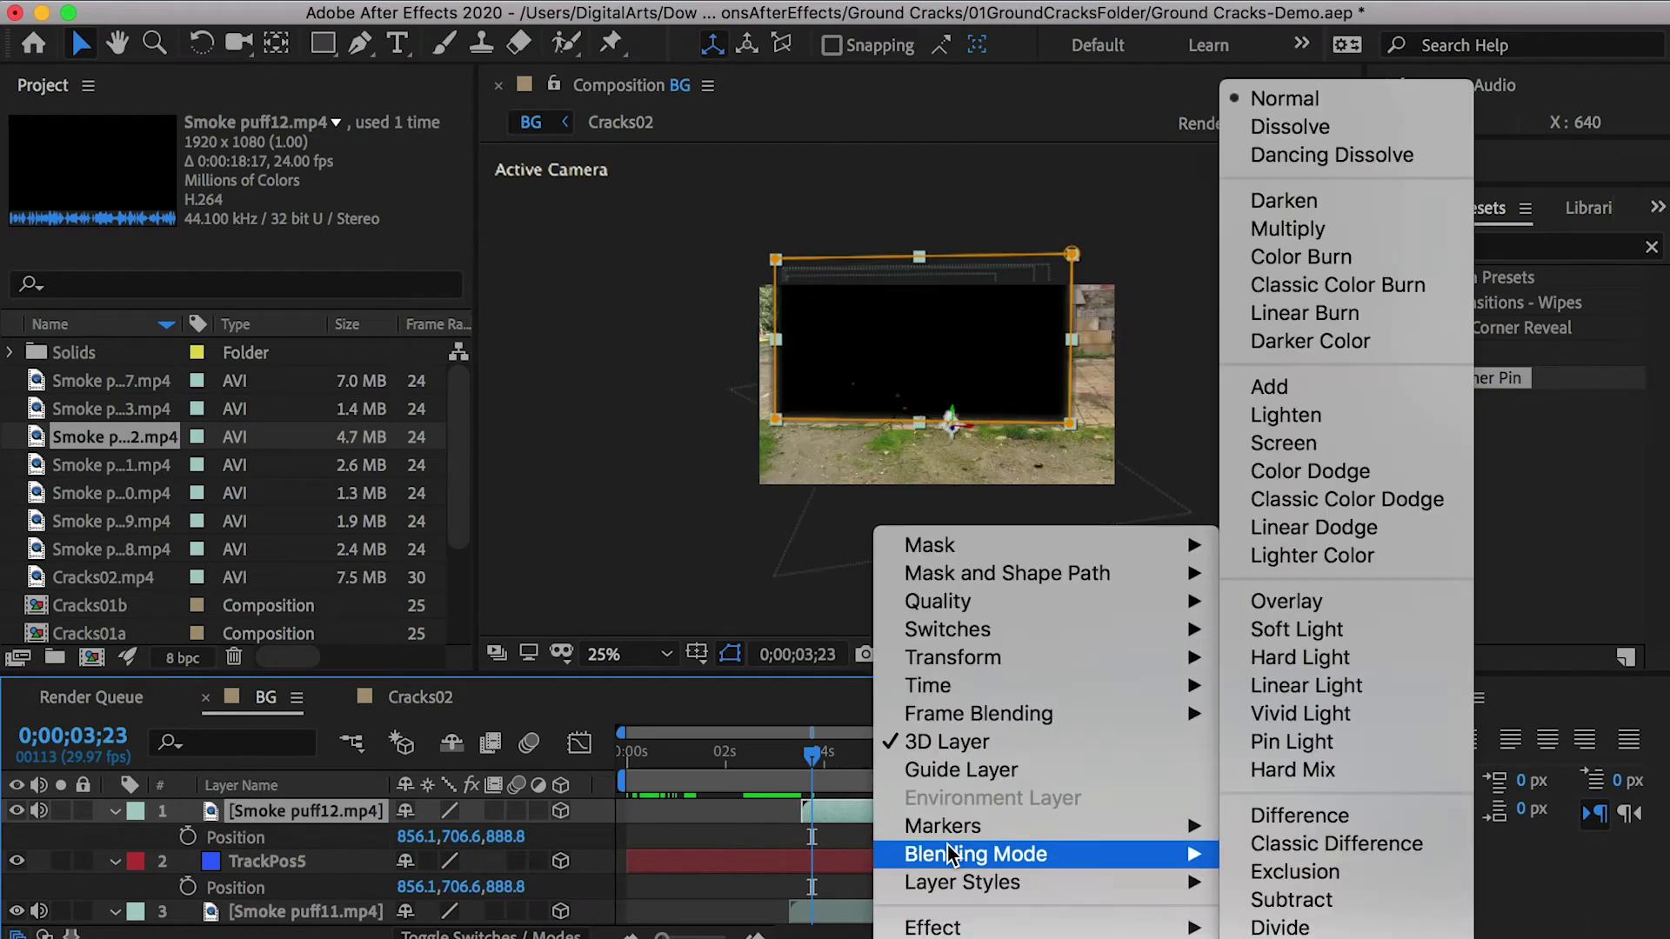
click(1384, 447)
scroll(962, 442, up, 2)
drag(811, 753, 820, 756)
drag(853, 817, 861, 816)
At 0;00;04;23, create a null from the tracker point at the front crack's junction and name it TrackPos6
drag(820, 755, 862, 751)
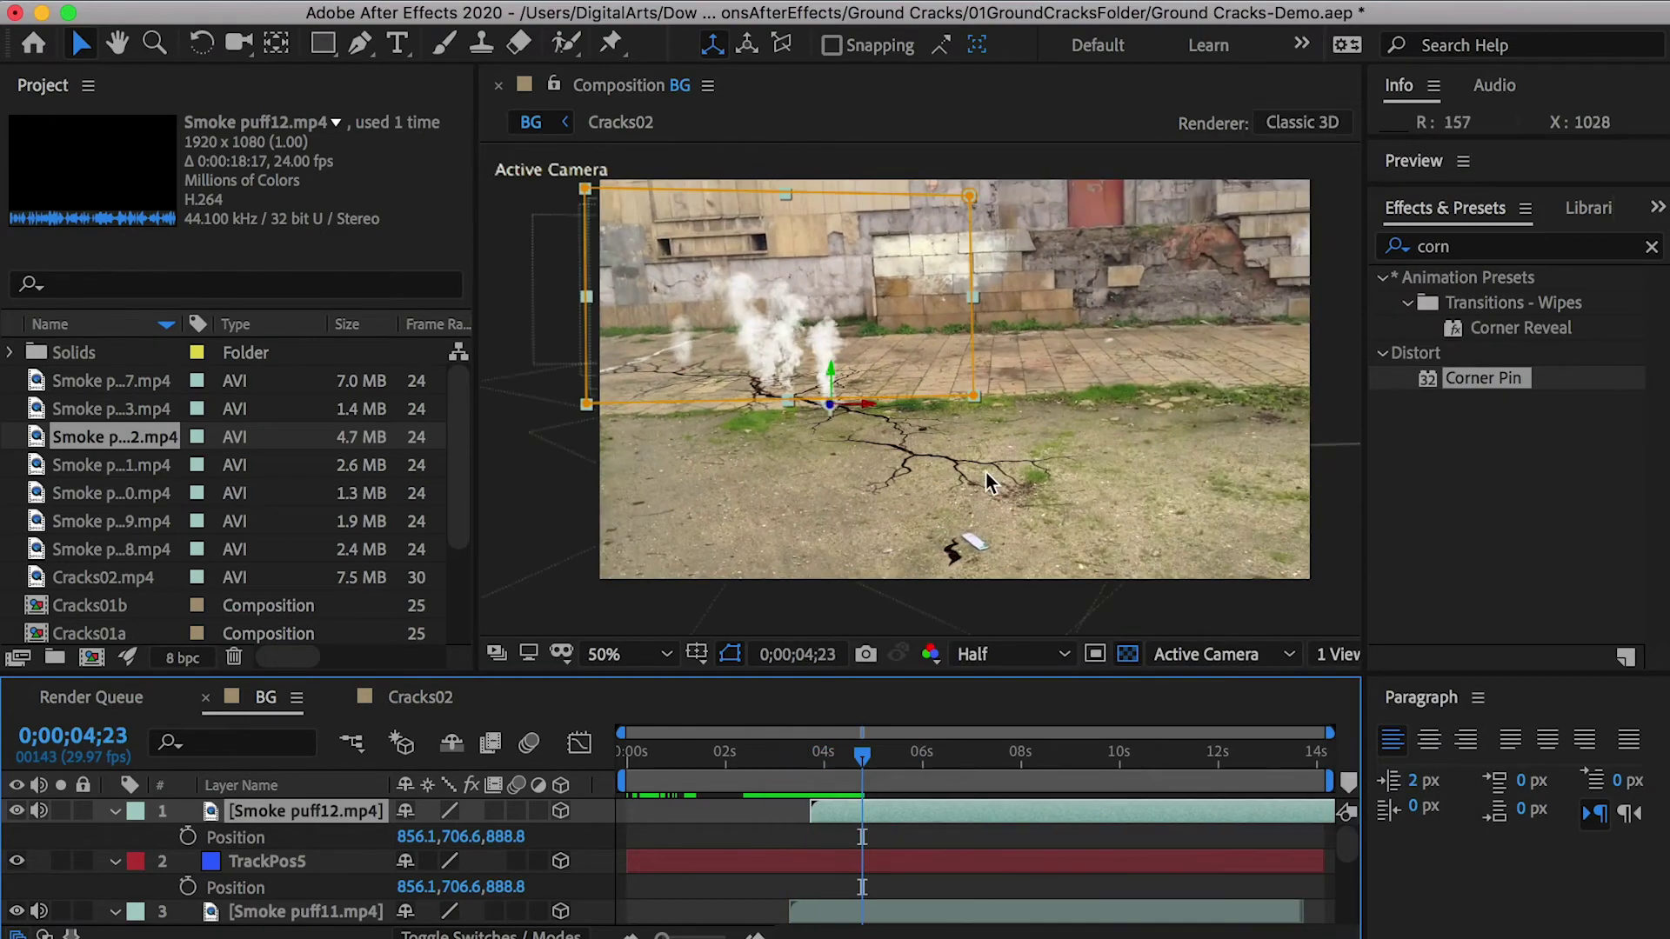
scroll(276, 851, down, 10)
click(252, 887)
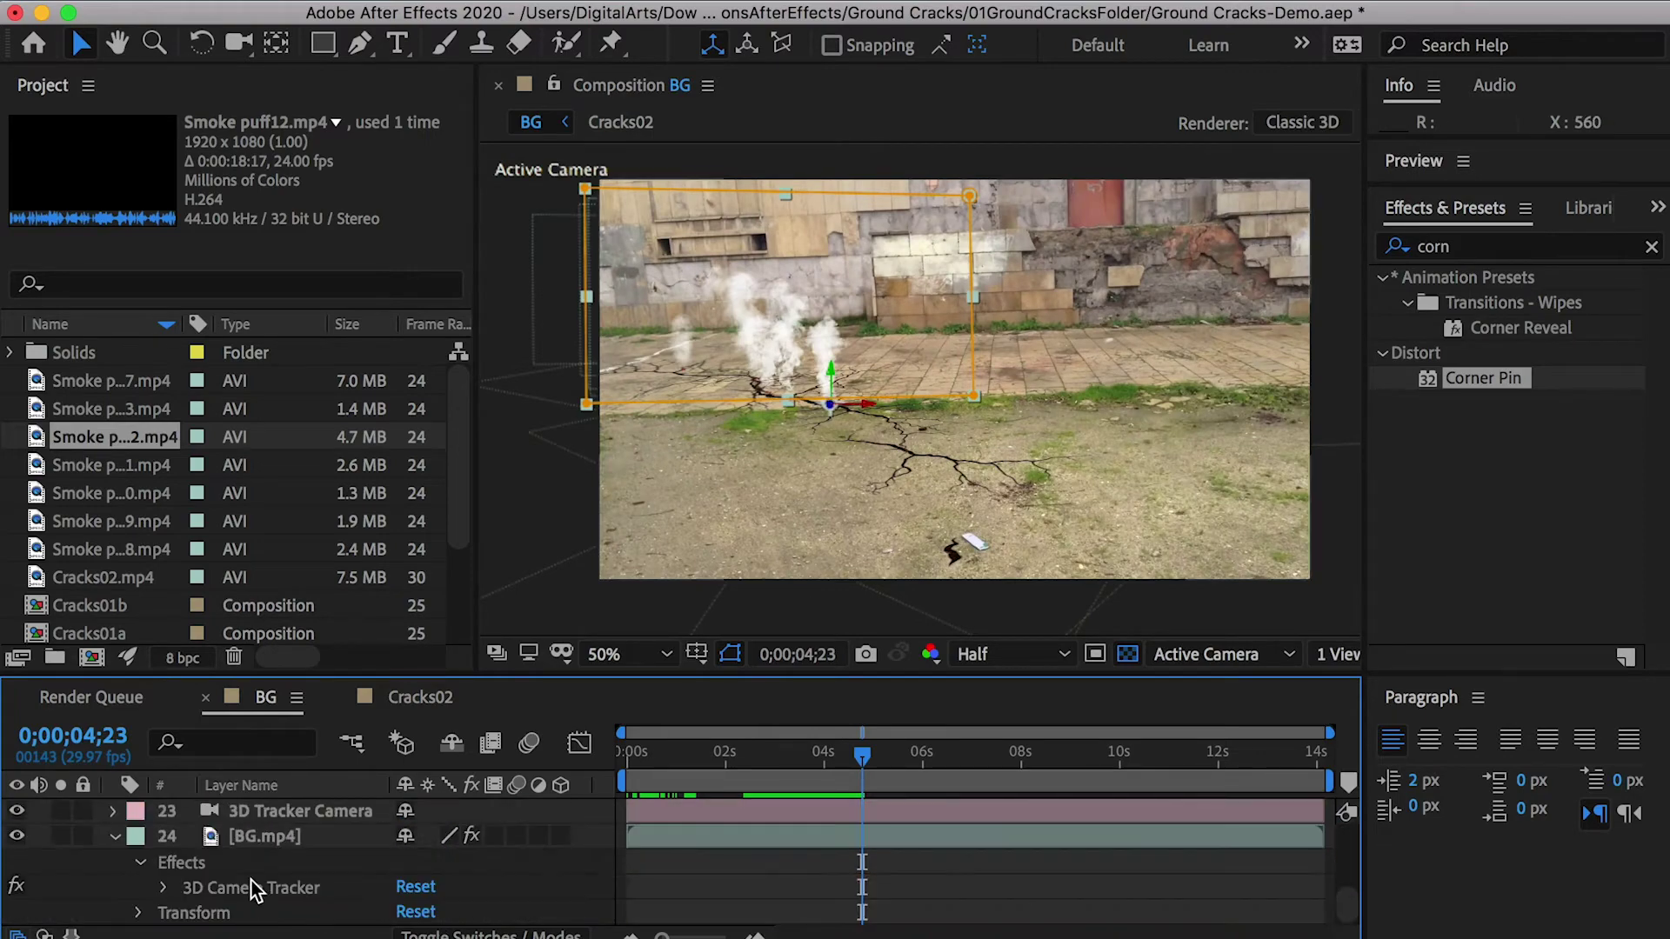
scroll(920, 408, up, 2)
right_click(896, 522)
click(915, 602)
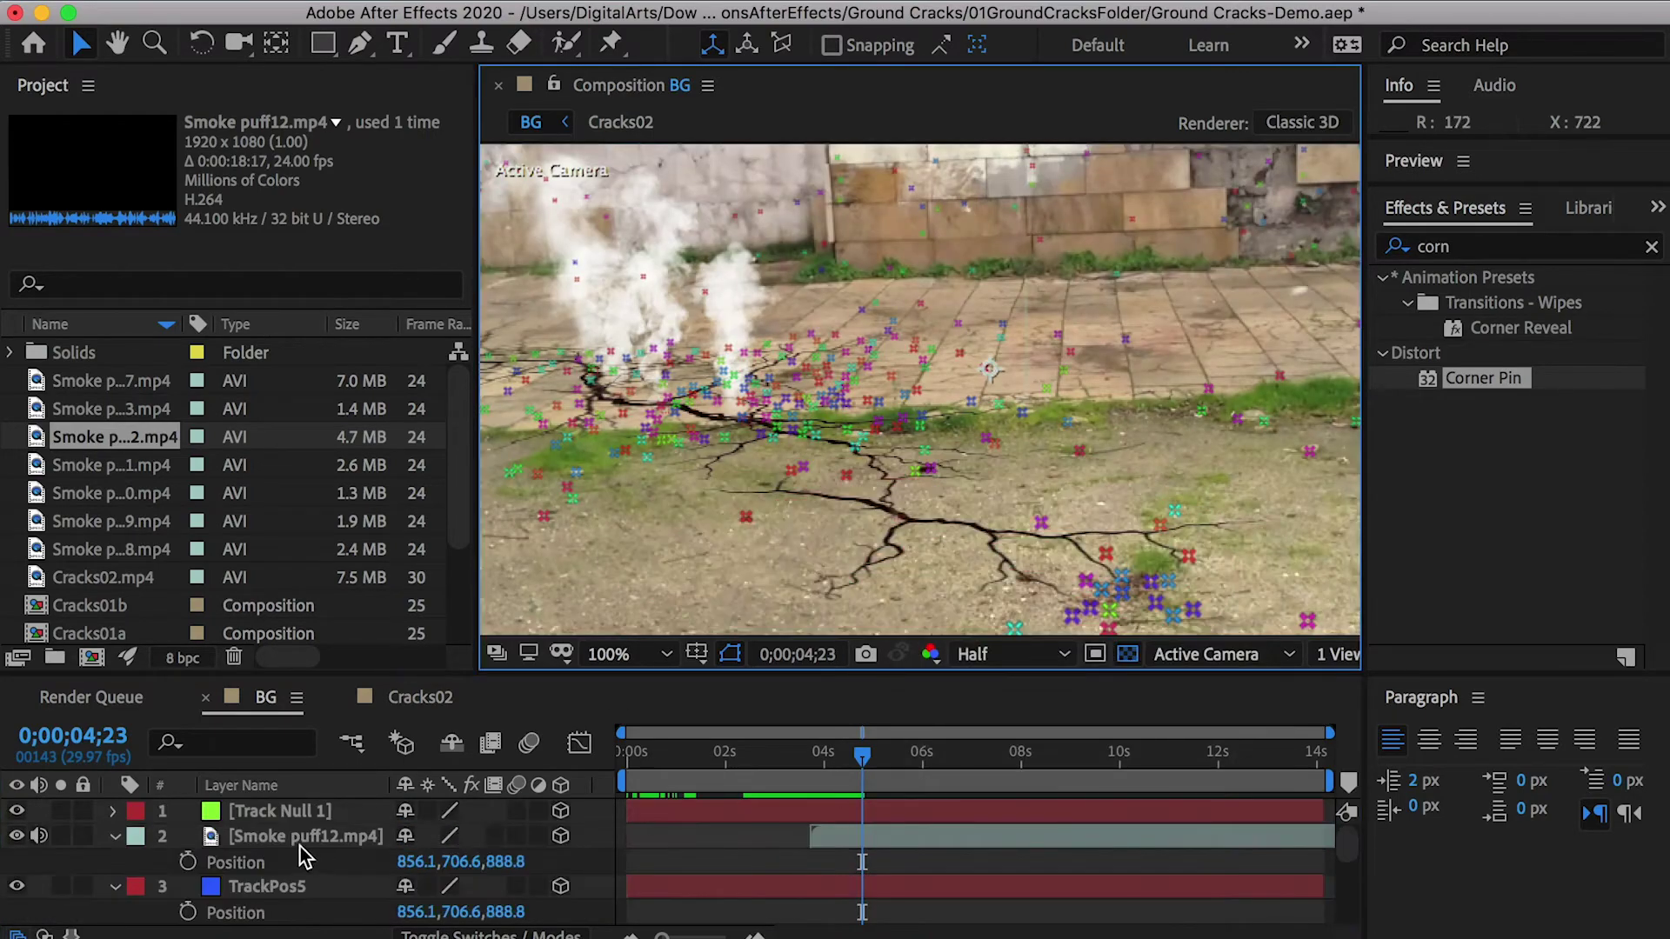
click(253, 812)
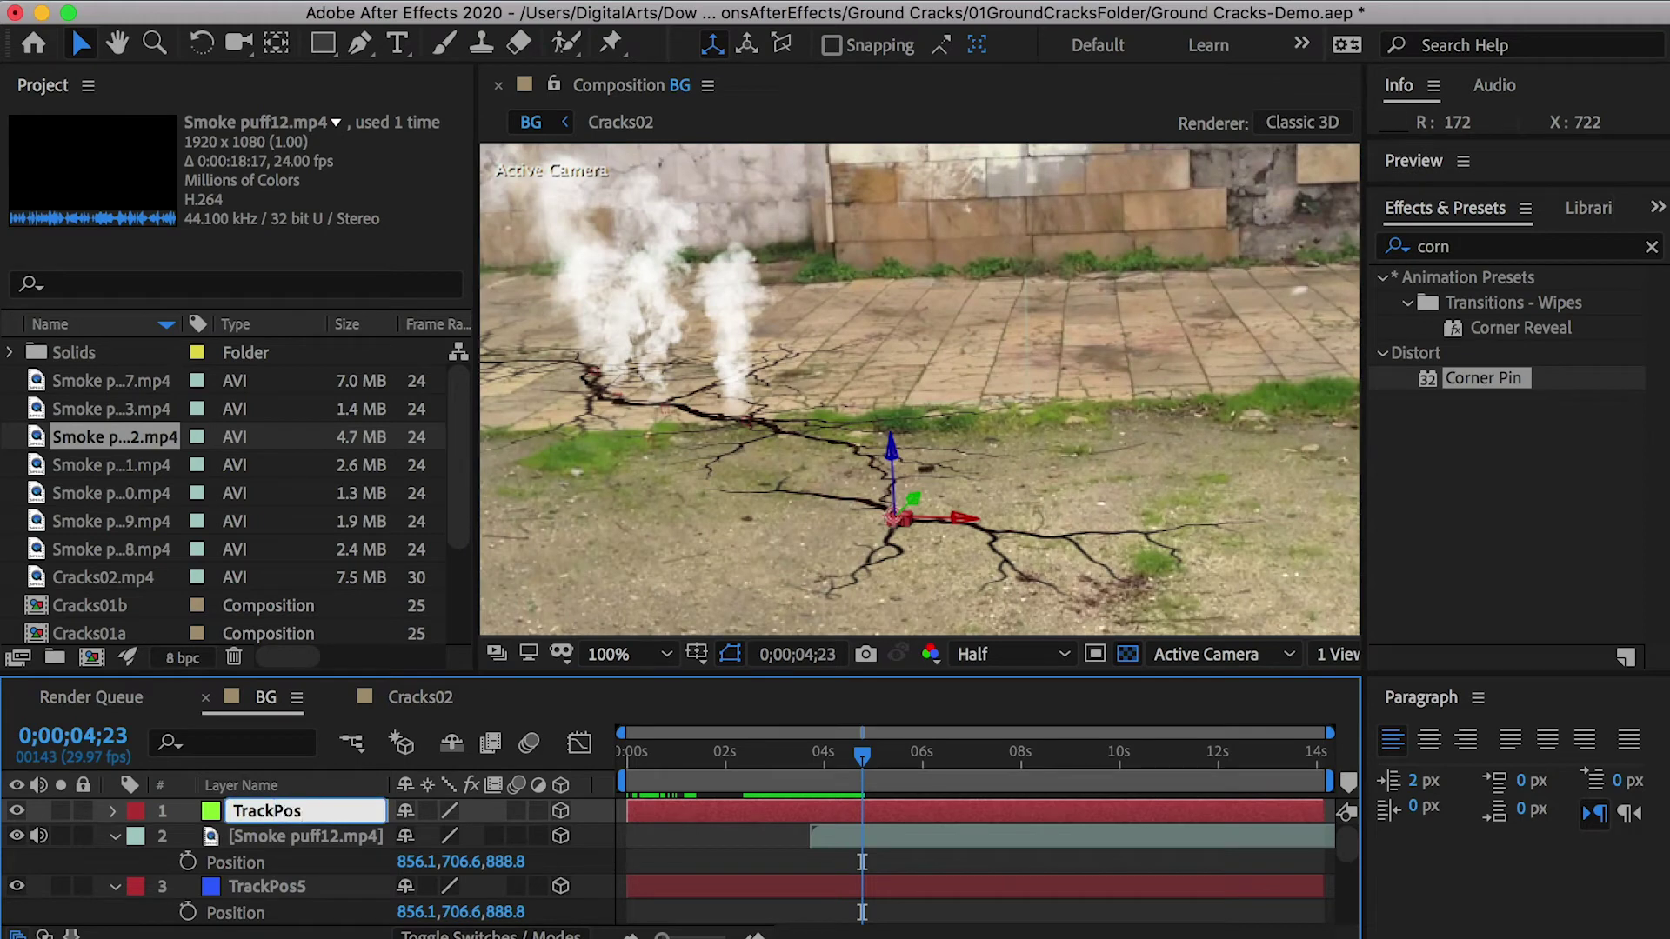
Add Smoke puff13.mp4 above TrackPos6 and move its anchor point to the base of the puff
drag(113, 409, 295, 803)
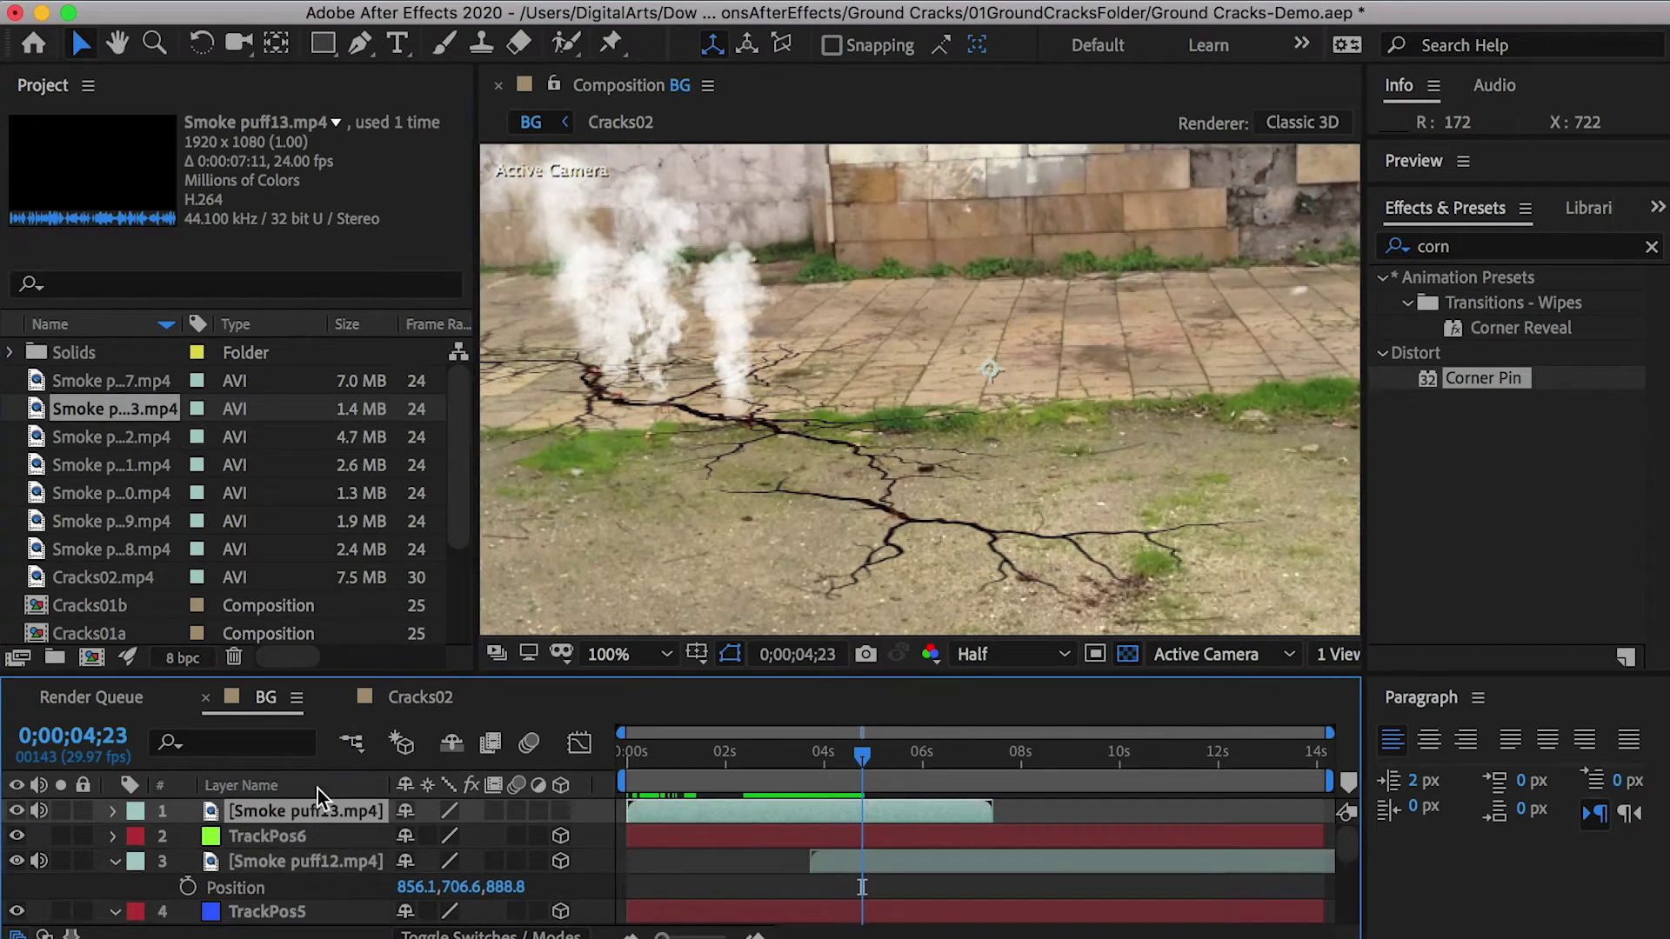
scroll(901, 448, down, 2)
drag(802, 766, 1010, 729)
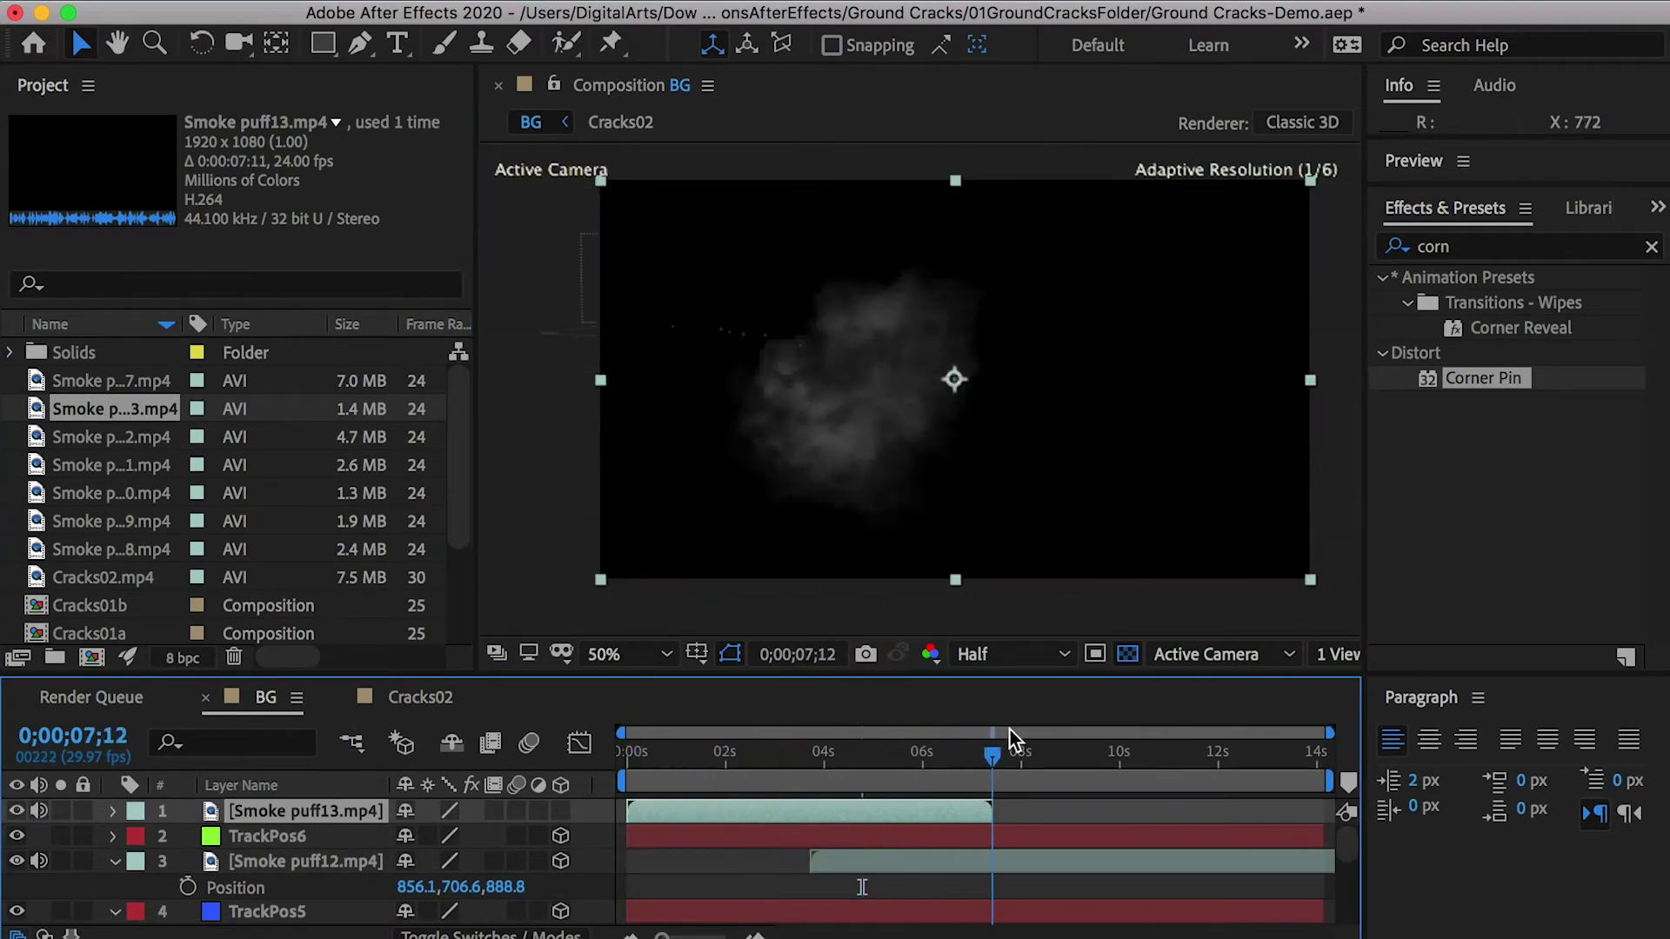
drag(632, 729, 630, 763)
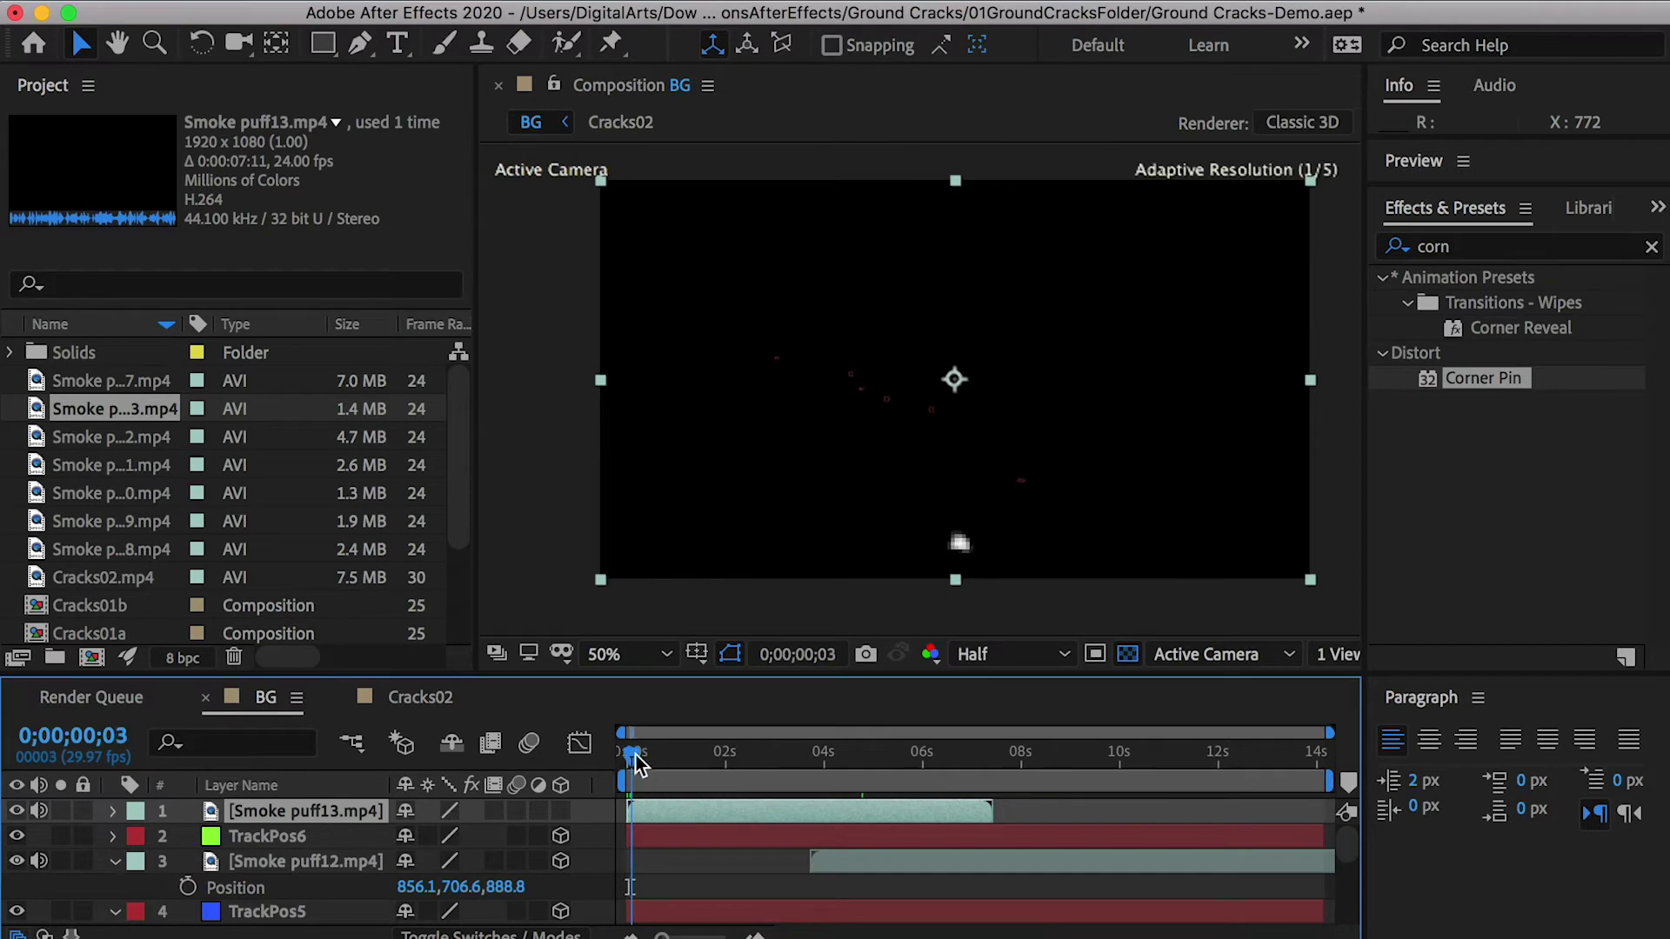
key(y)
drag(954, 380, 963, 567)
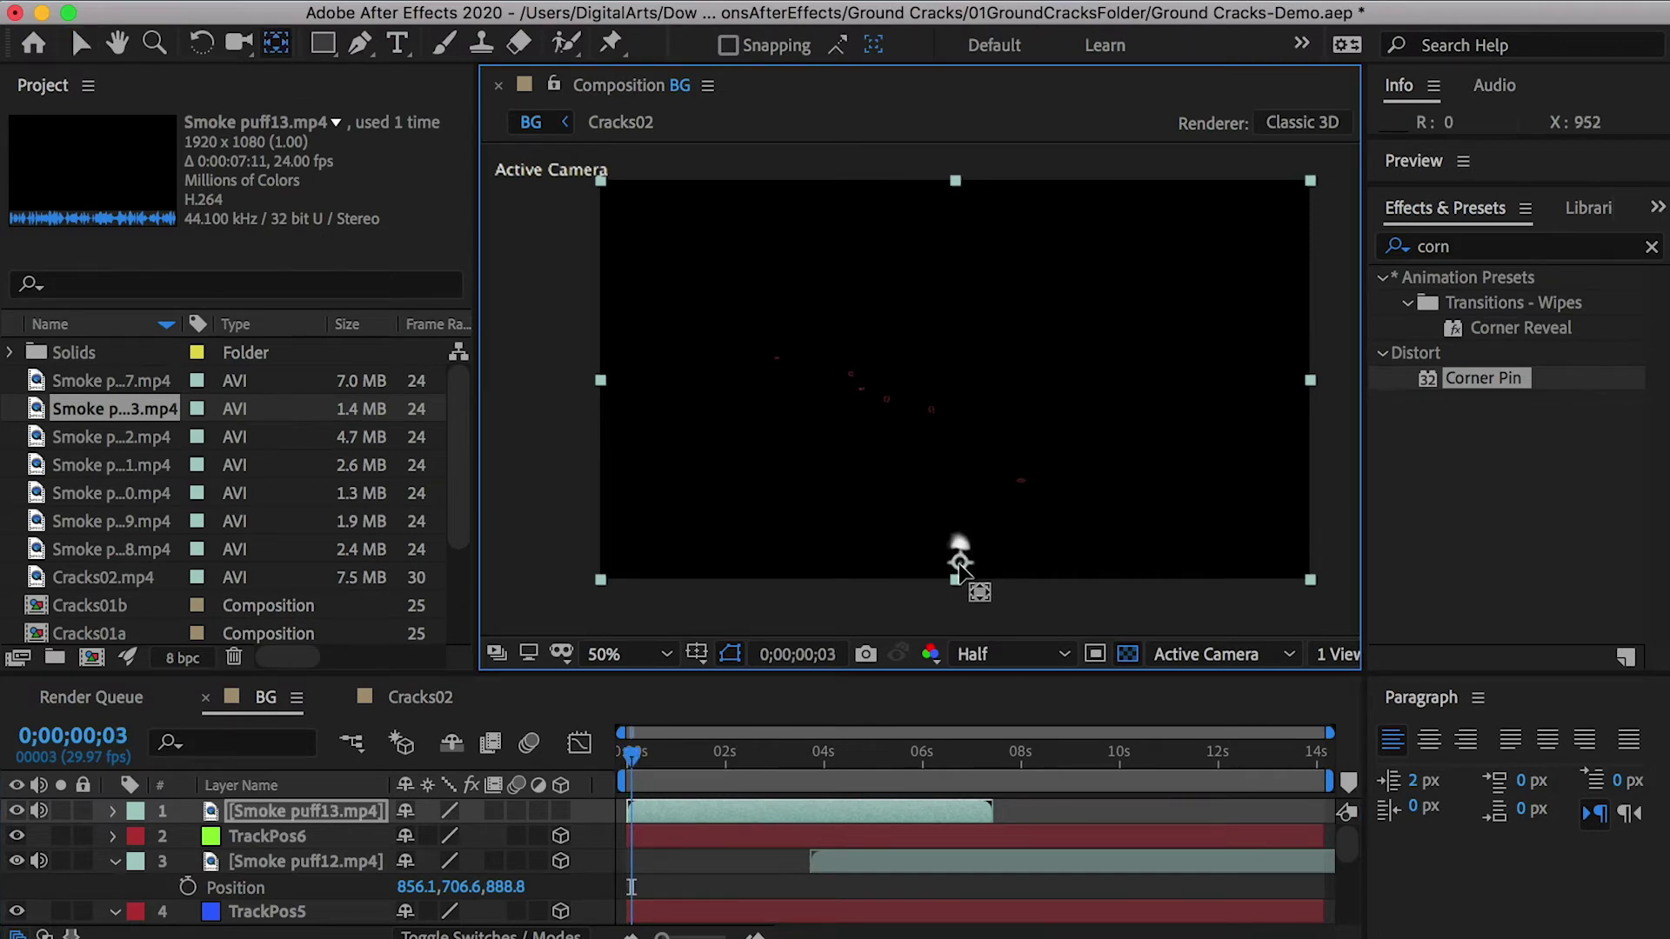
key(v)
Start Smoke puff13.mp4 at about 4.1 seconds and place it in 3D at TrackPos6's Position of 1182.0, 888.2, 106.1
drag(673, 809, 875, 809)
drag(821, 760, 837, 760)
click(560, 811)
shift+click(314, 830)
key(p)
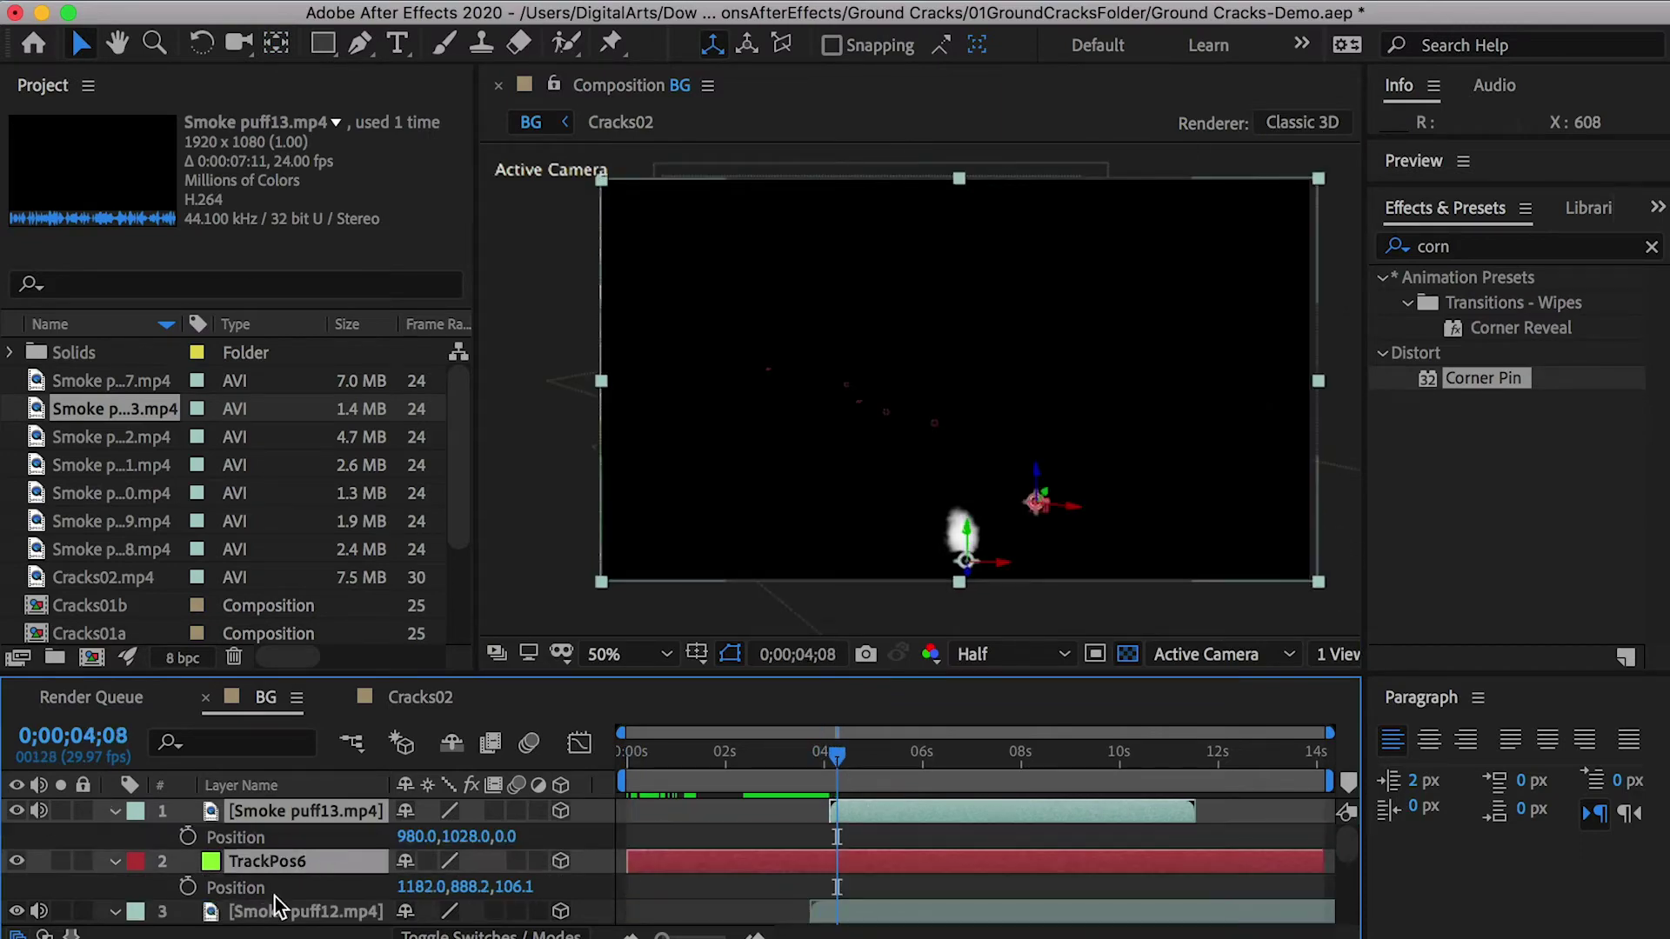
click(273, 892)
key(super+c)
click(271, 817)
key(super+v)
Set the blending mode of Smoke puff13.mp4 to Screen and preview its timing from about 4 seconds
right_click(271, 817)
mouse_move(418, 854)
click(744, 451)
click(819, 752)
key(space)
click(815, 754)
key(space)
Add Smoke puff27.mp4 as the top layer and move its anchor point to the smoke's source at the frame edge
drag(113, 381, 298, 806)
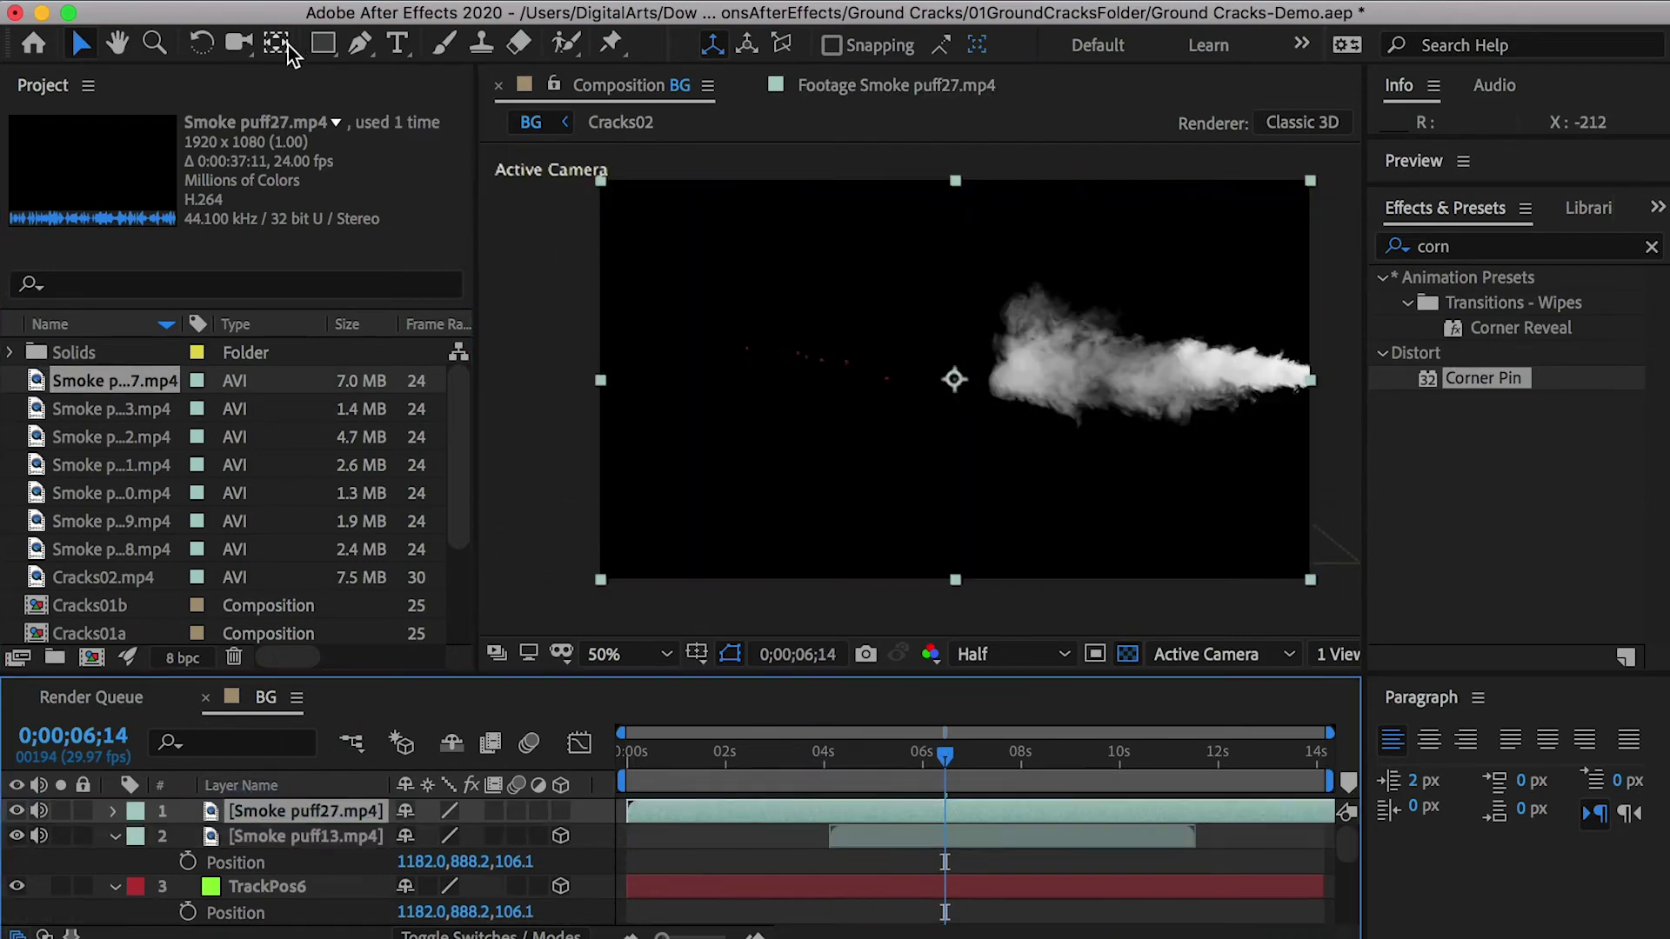
click(277, 43)
drag(954, 379, 1311, 380)
Rotate Smoke puff27.mp4 by 90° so the smoke rises upright, and make the layer 3D
key(r)
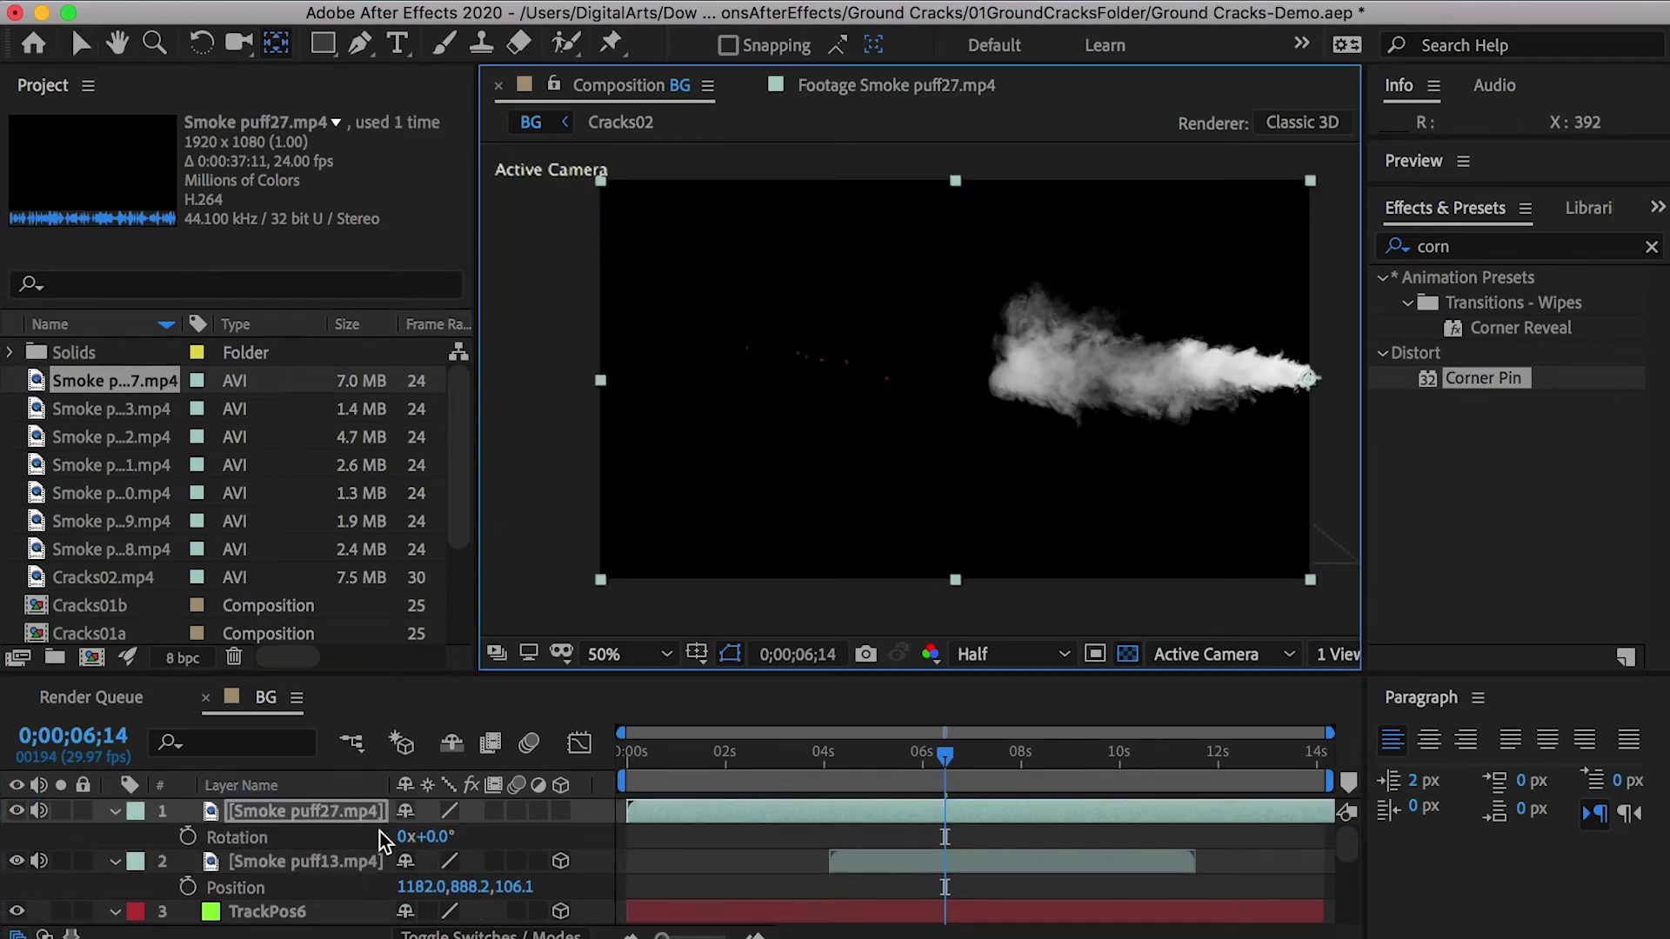
drag(420, 836, 460, 842)
click(456, 838)
text(90)
key(Return)
key(v)
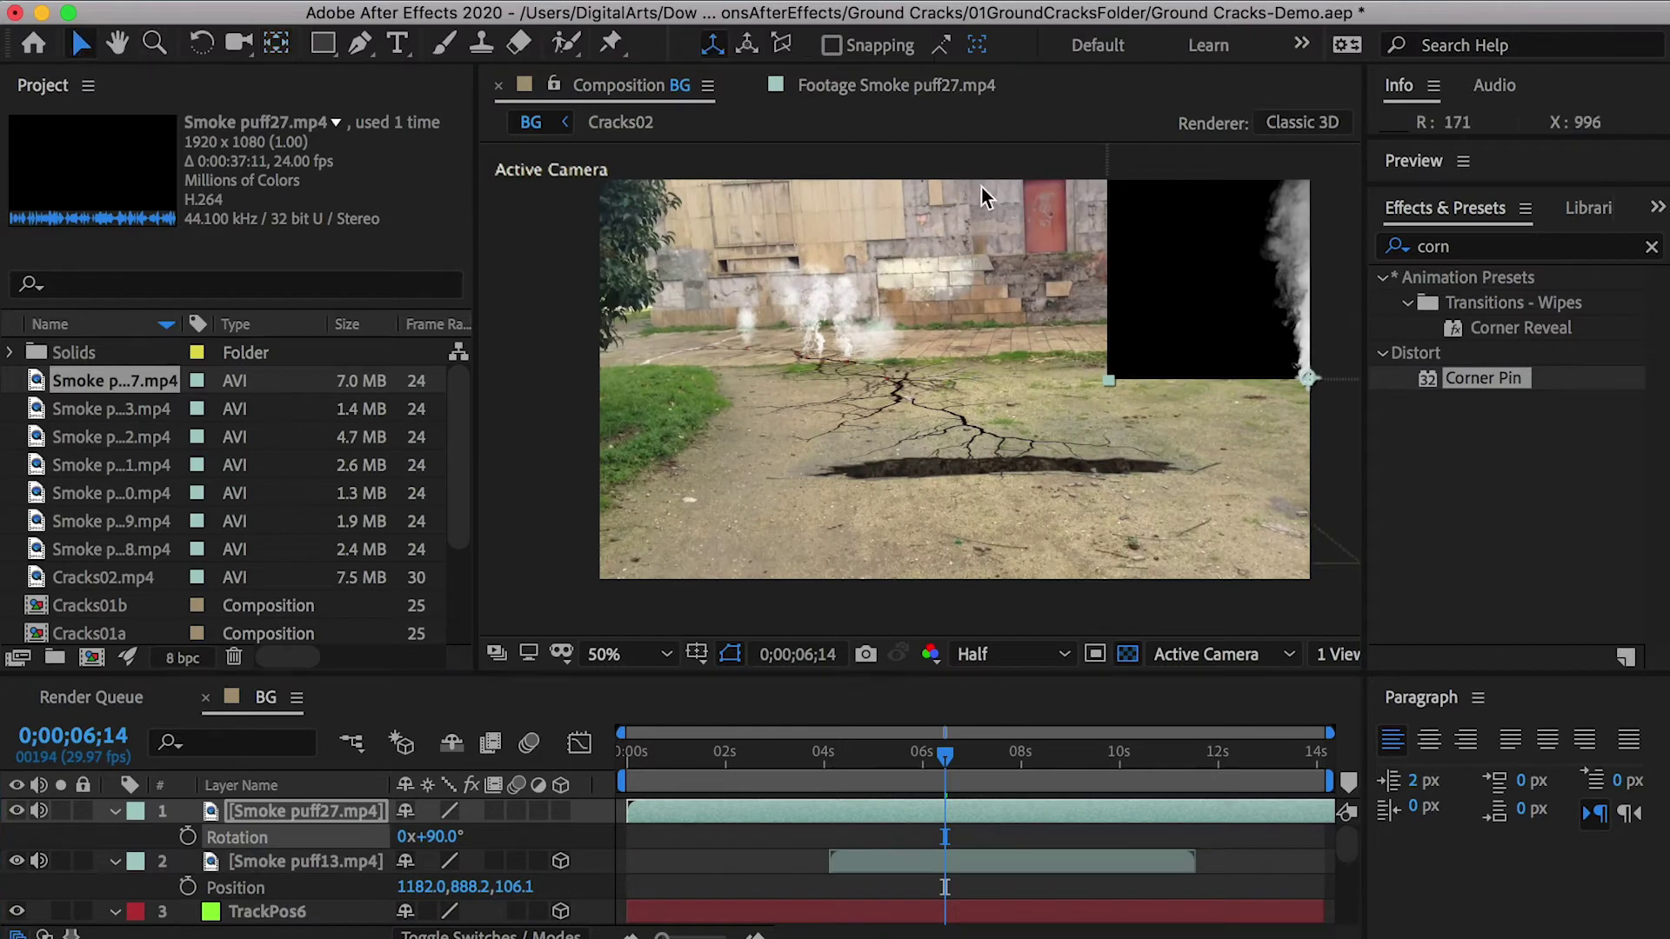
click(561, 810)
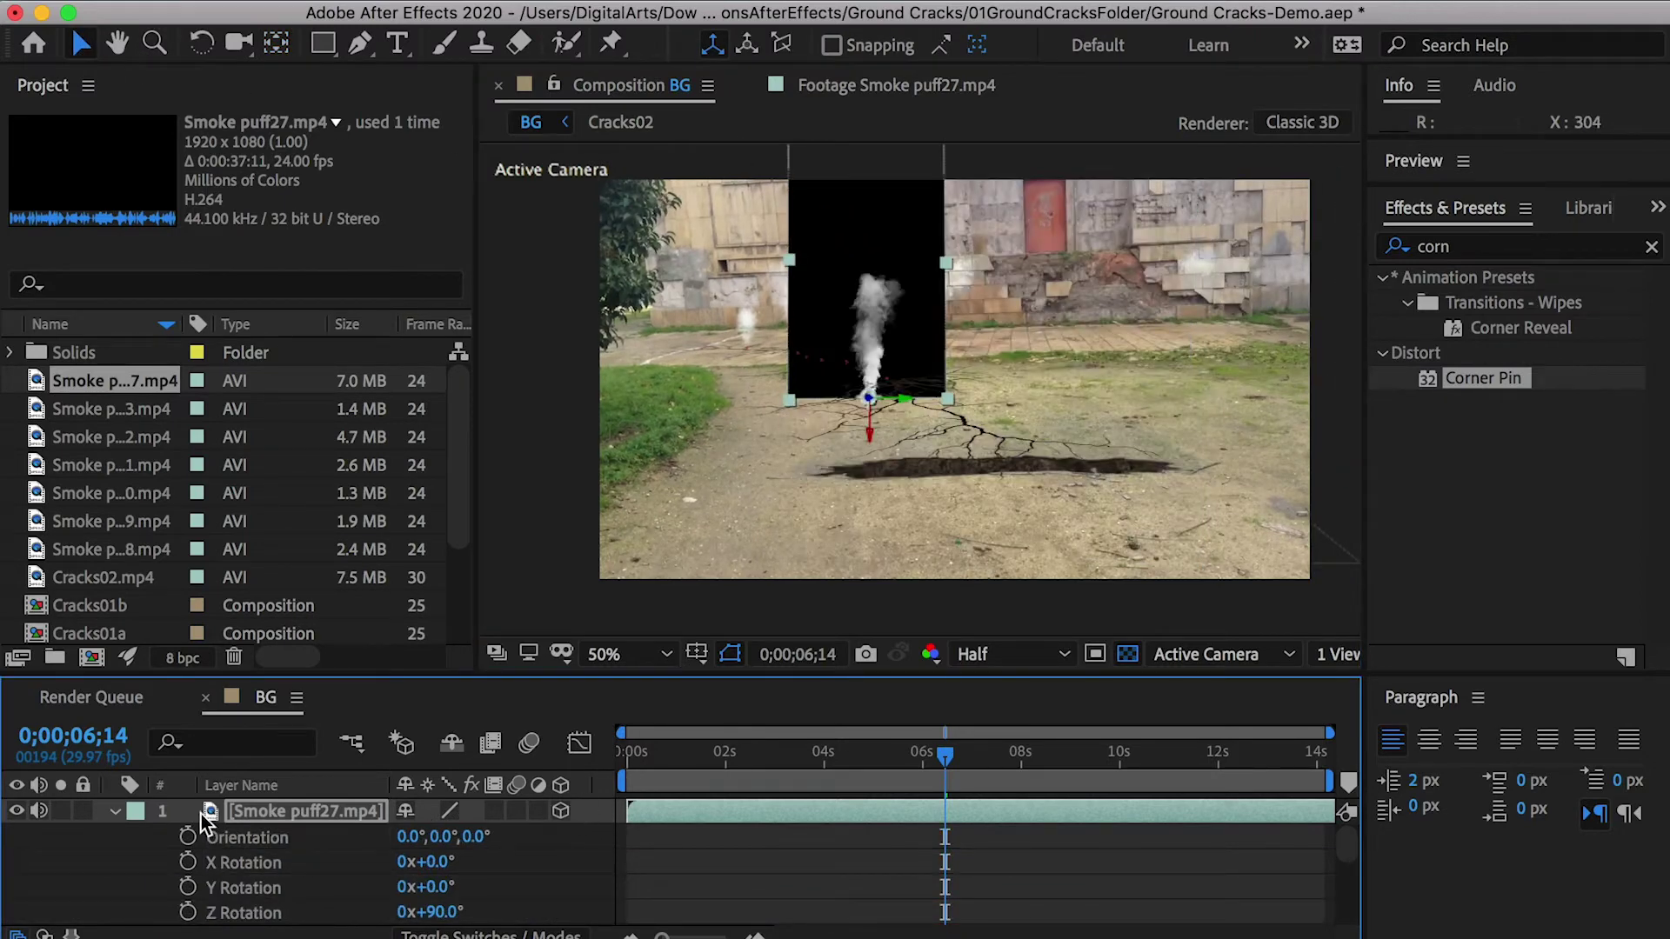
key(r)
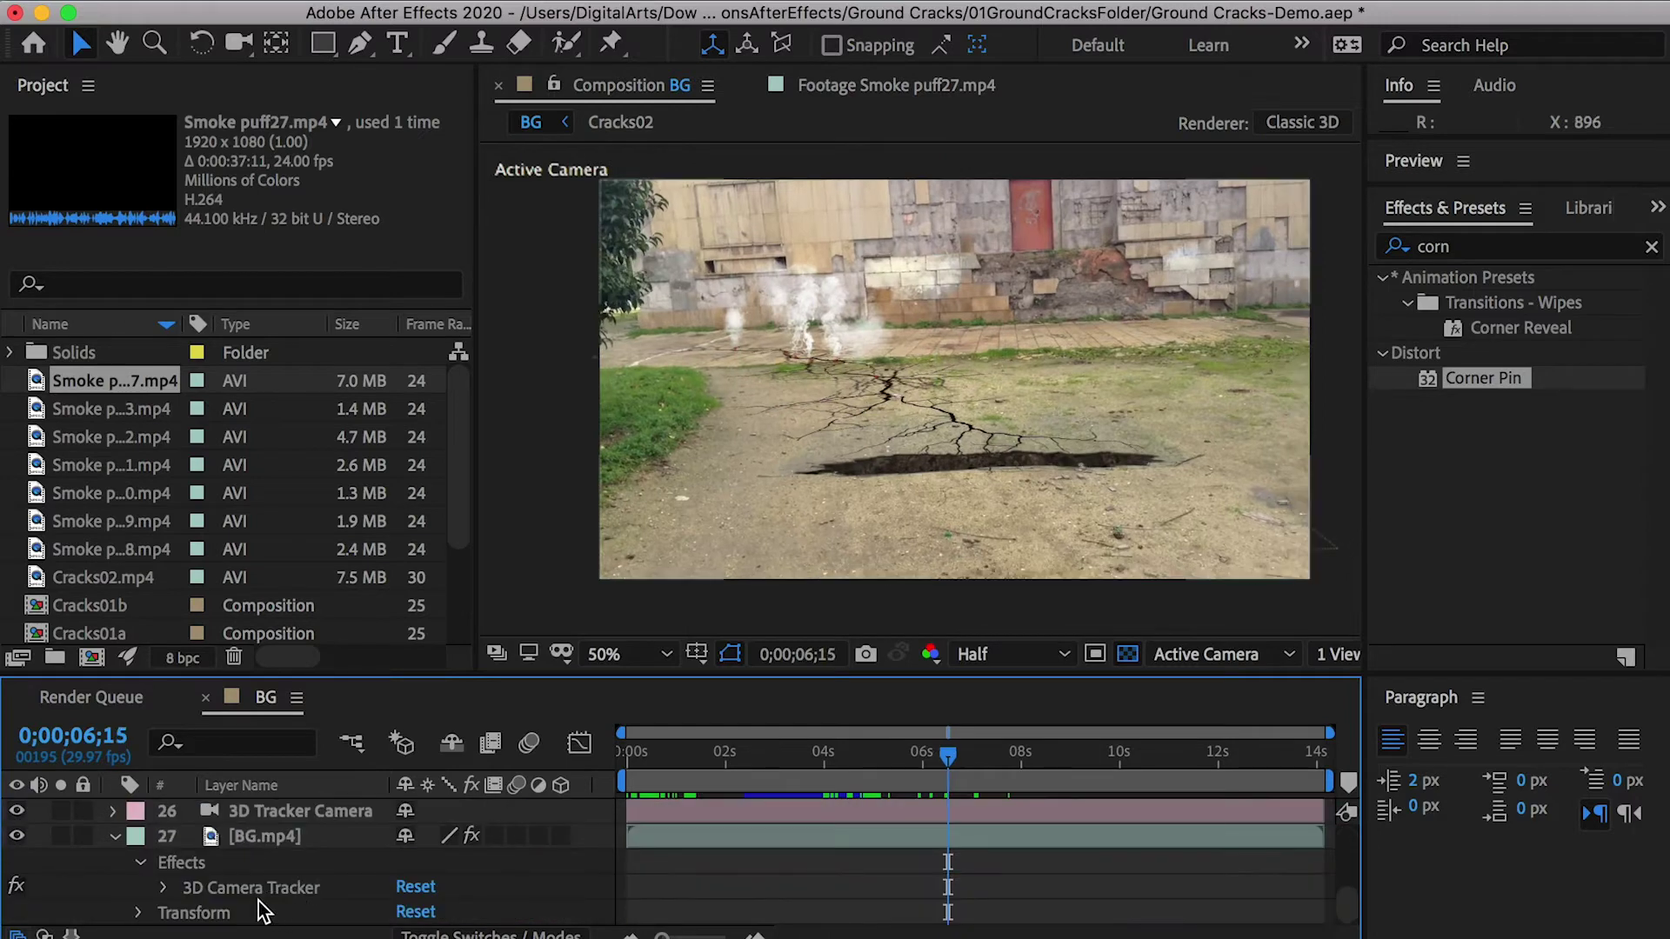
Create a null from a camera-tracker point at the middle of the ground hole and name it TrackPos7
click(257, 889)
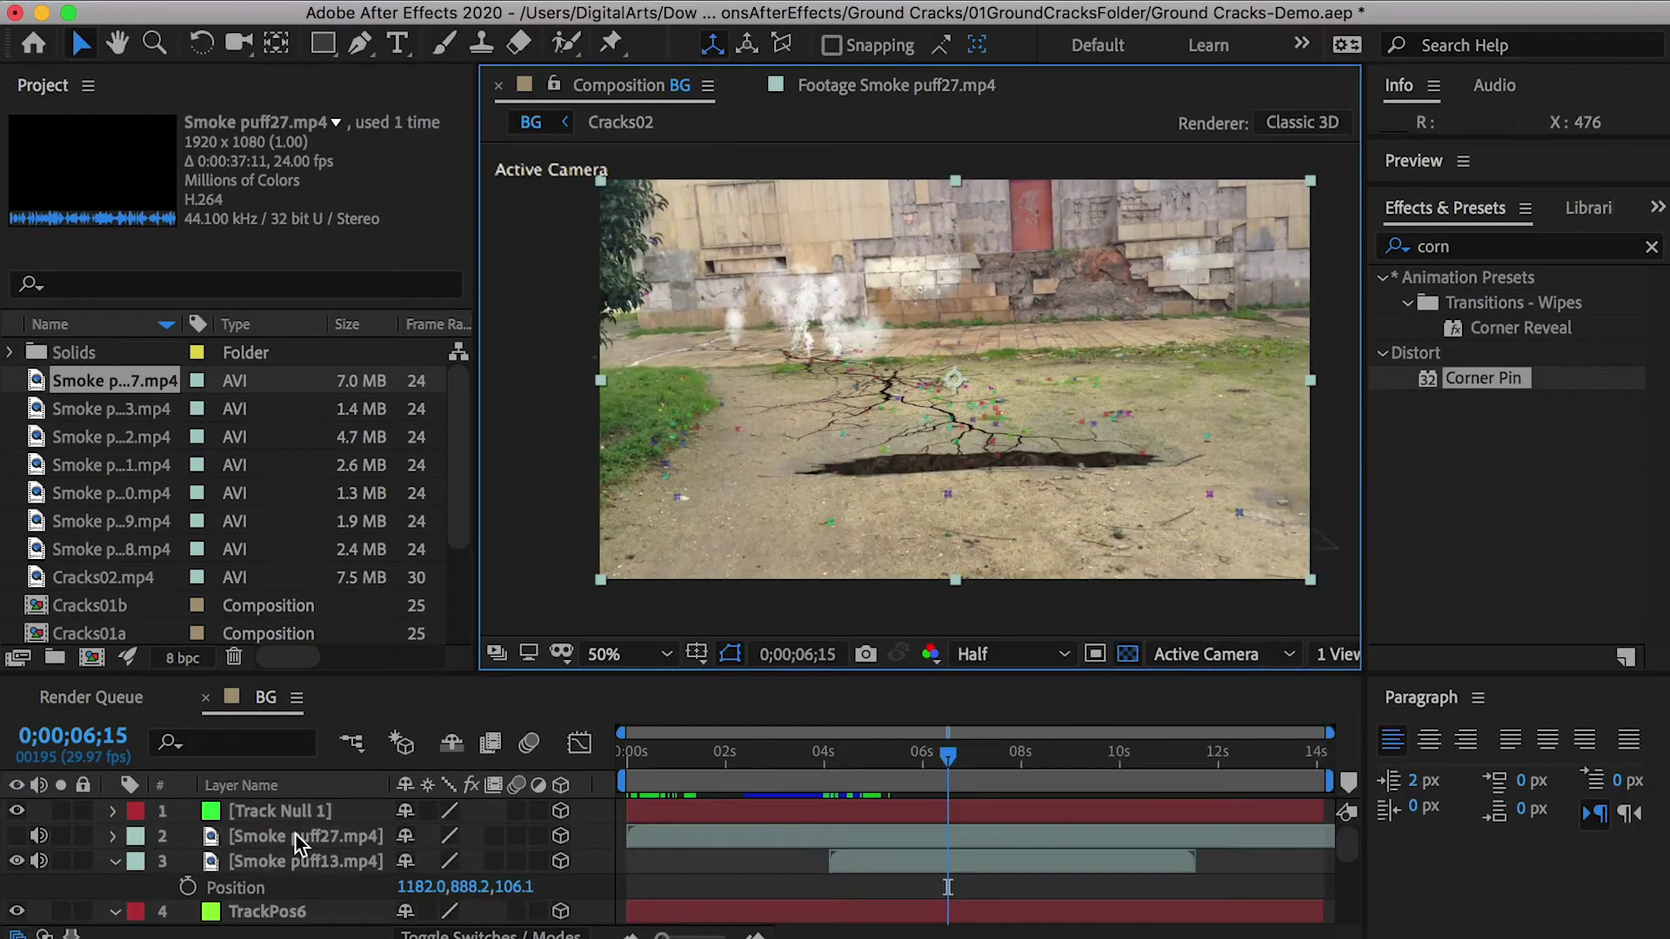
click(289, 815)
key(Return)
text(TrackPos7)
key(Return)
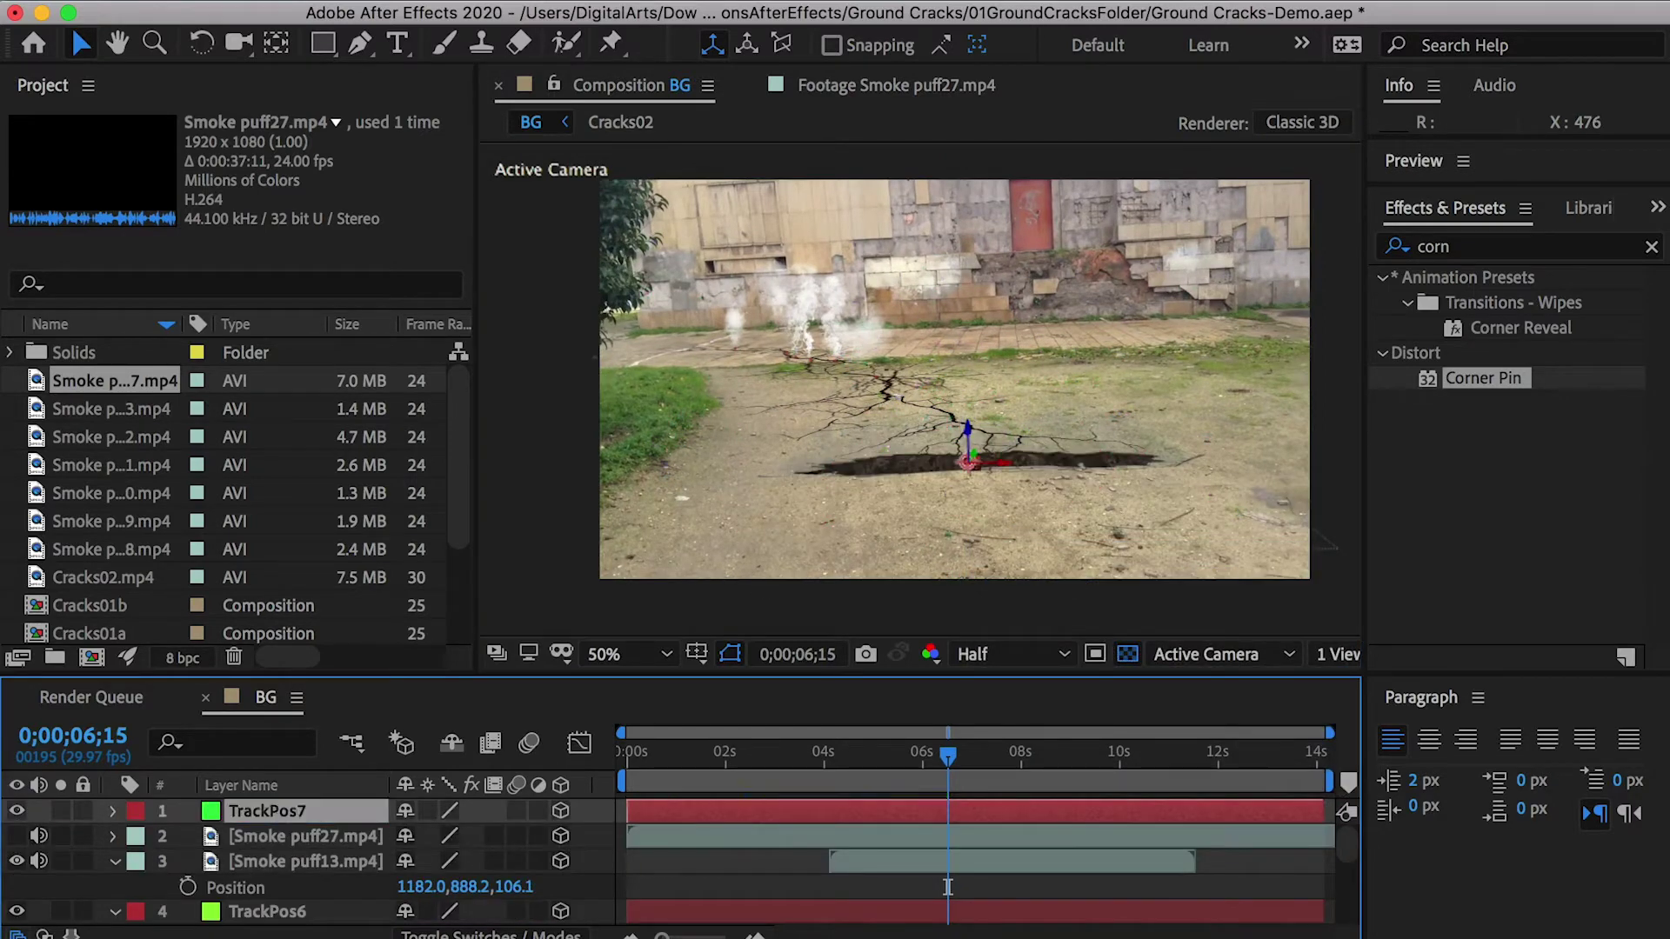
Move Smoke puff27.mp4 above TrackPos7 and copy the null's Position of 1509.3, 1325.3, -2088.8 to it
drag(305, 836, 310, 808)
shift+click(300, 836)
key(p)
click(244, 887)
key(super+c)
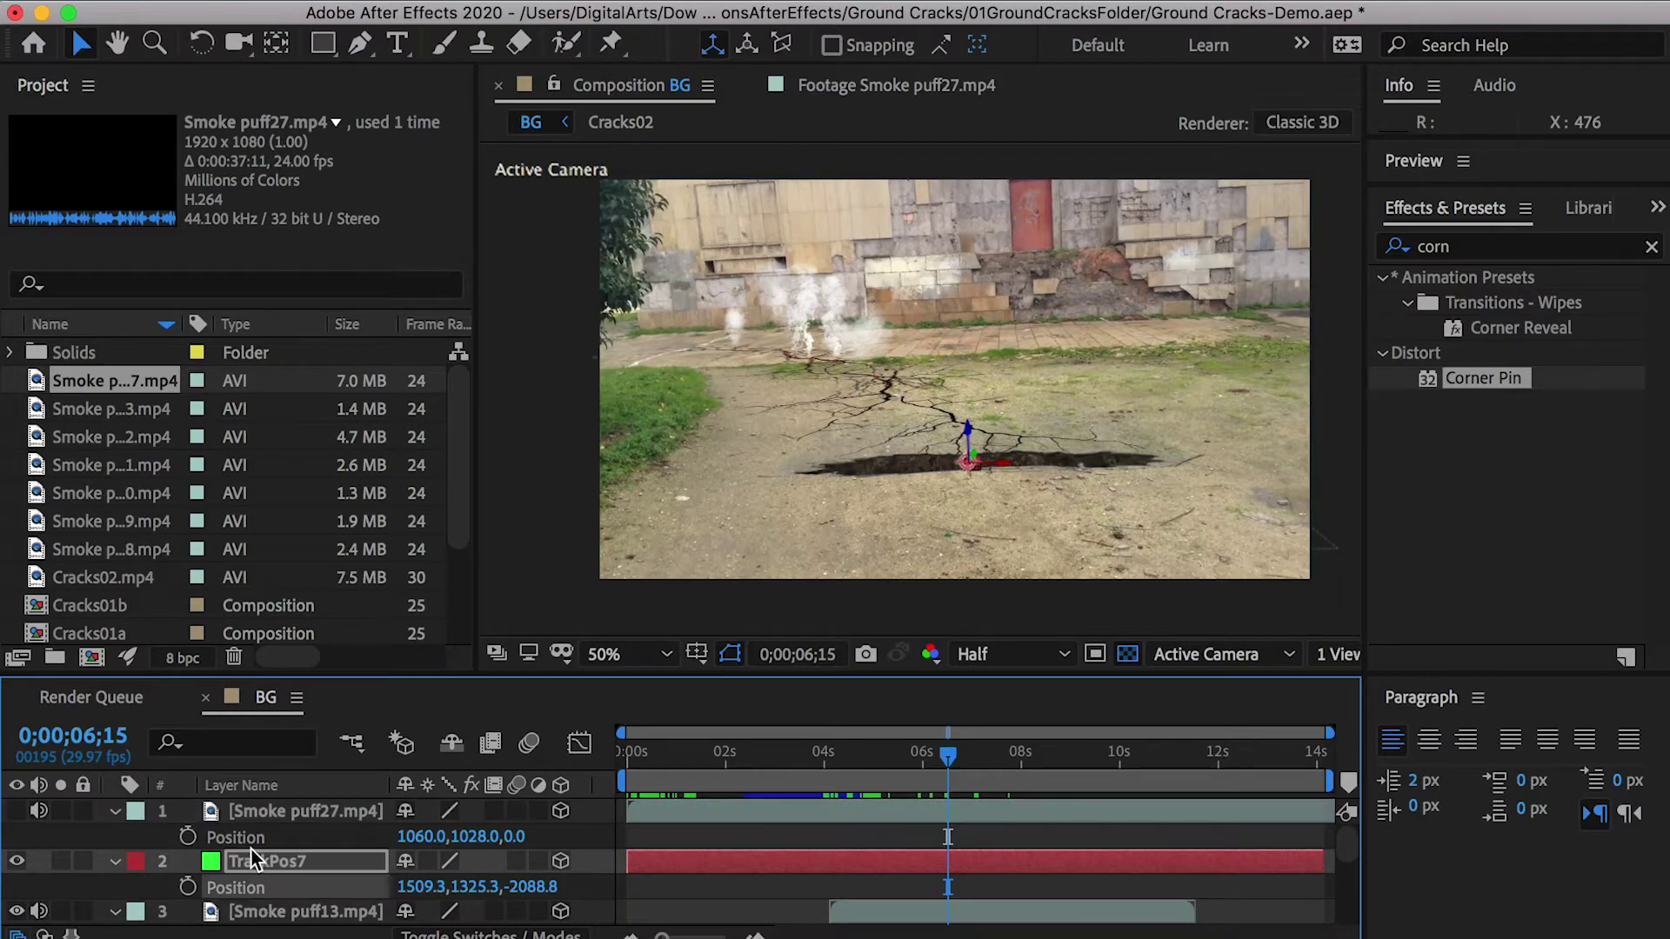
click(243, 837)
key(super+v)
Turn the Smoke puff27.mp4 layer's visibility back on and set its blending mode to Screen
click(17, 811)
right_click(276, 811)
mouse_move(389, 853)
click(783, 442)
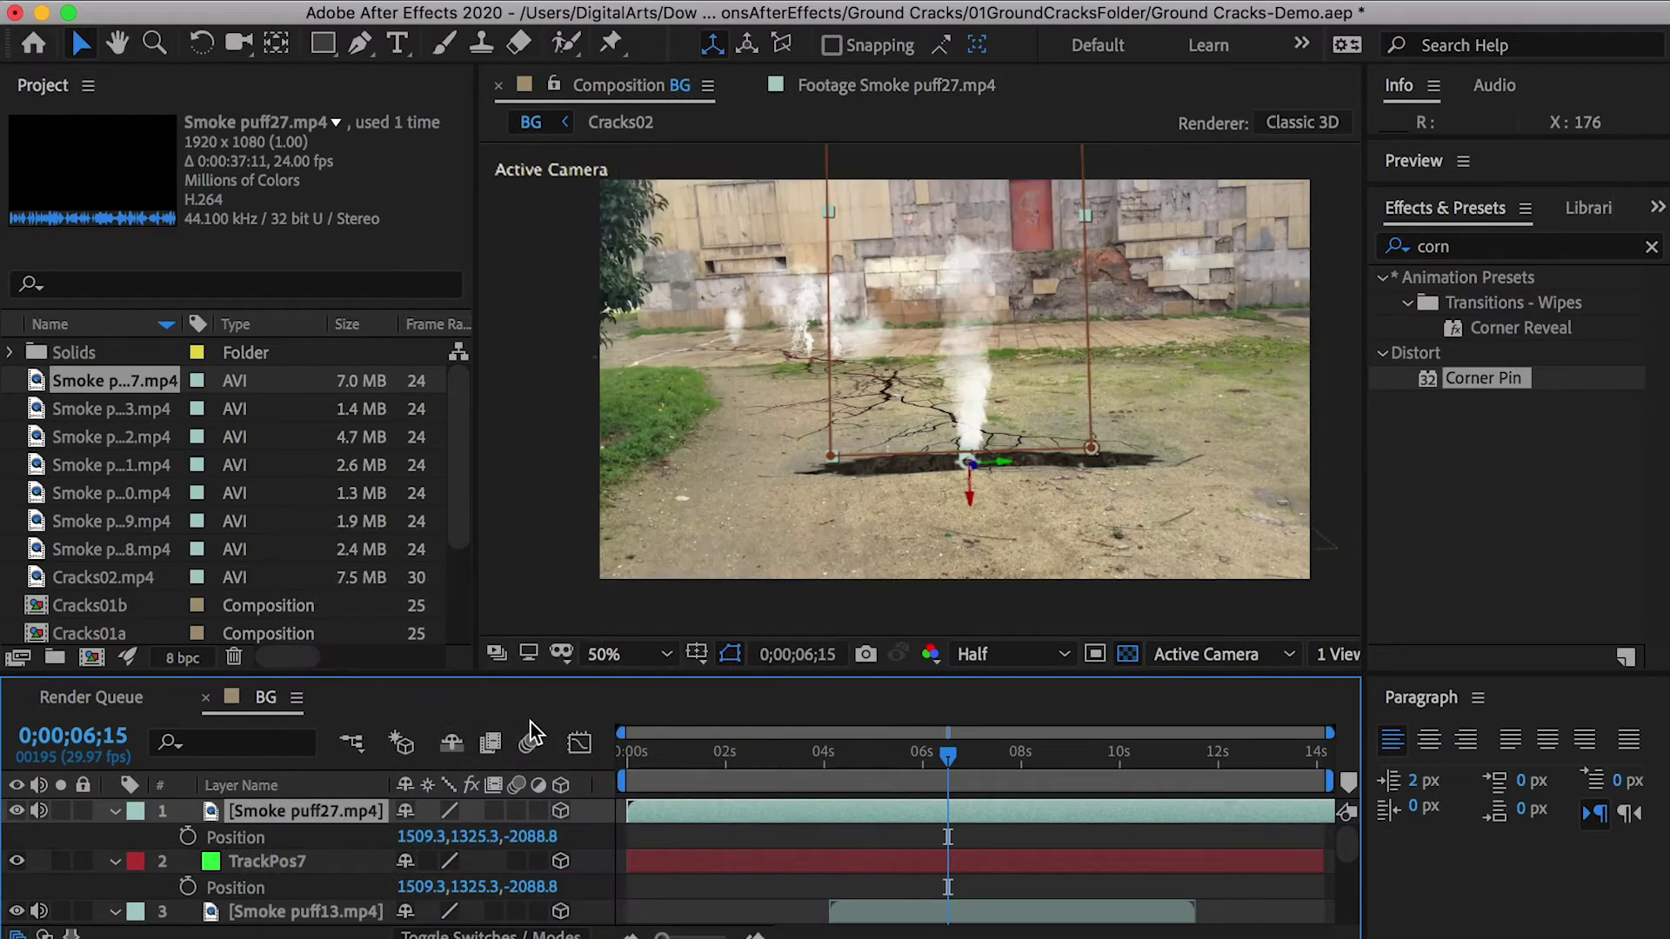
Scale Smoke puff27.mp4 to 179% and shift the layer to start at about 4.8 seconds
drag(485, 837, 616, 837)
drag(865, 813, 1101, 812)
drag(948, 753, 875, 752)
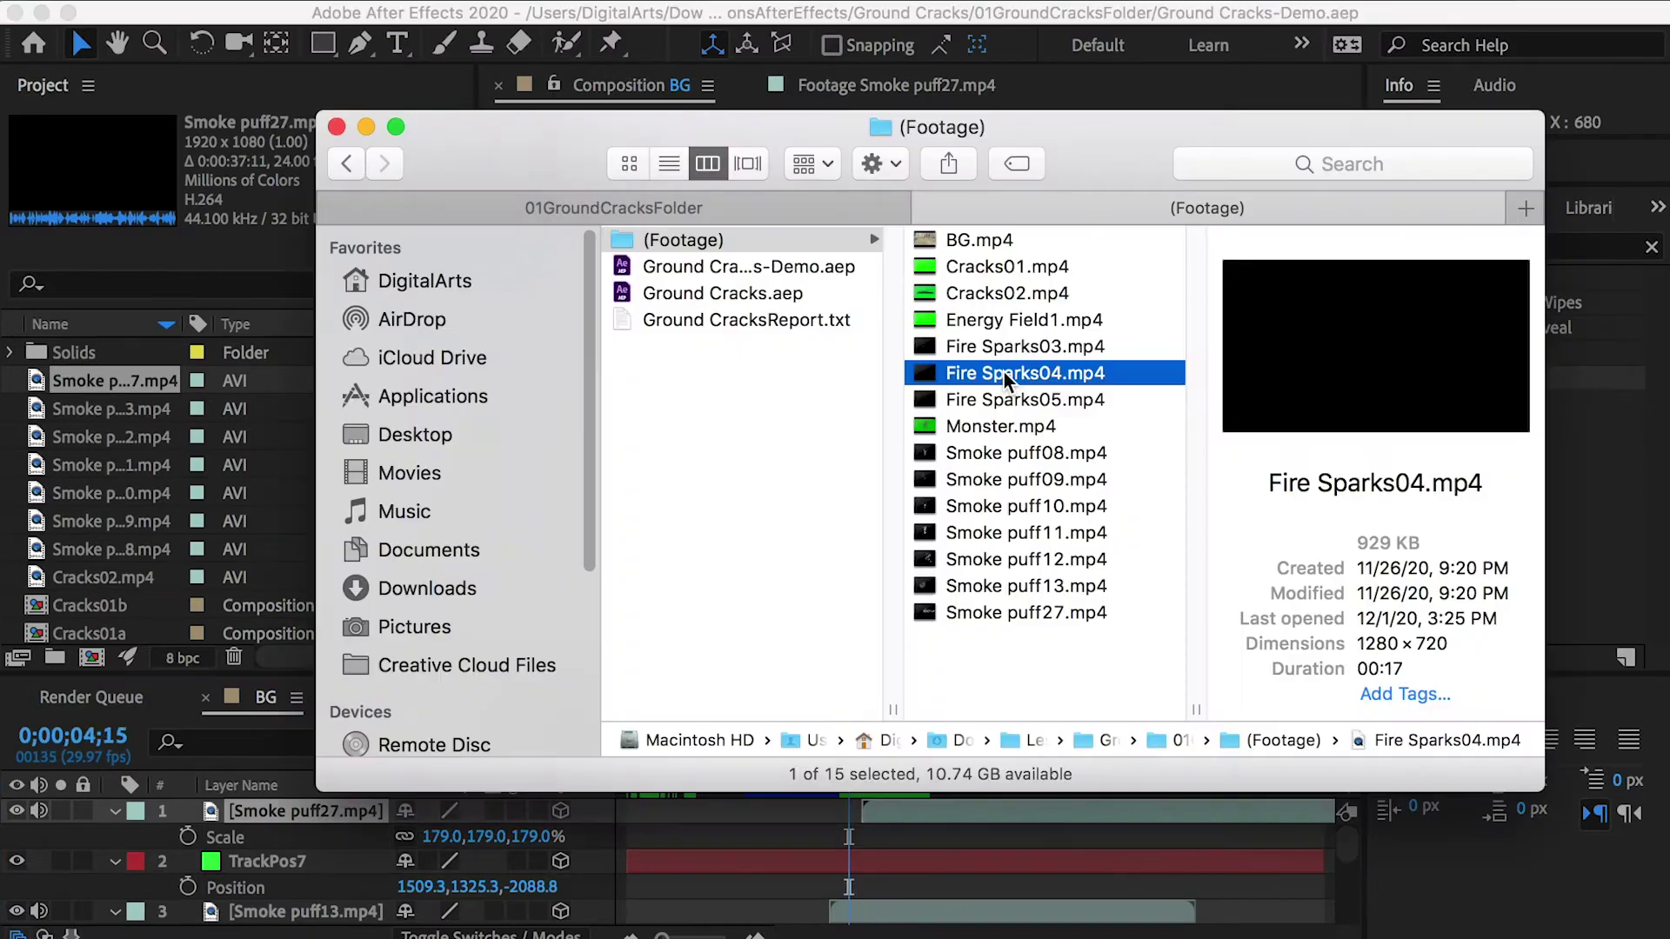
Preview Fire Sparks04.mp4 in the Footage folder and import Fire Sparks03.mp4, Fire Sparks04.mp4 and Fire Sparks05.mp4 into the project
key(space)
drag(578, 693, 655, 690)
key(space)
click(142, 477)
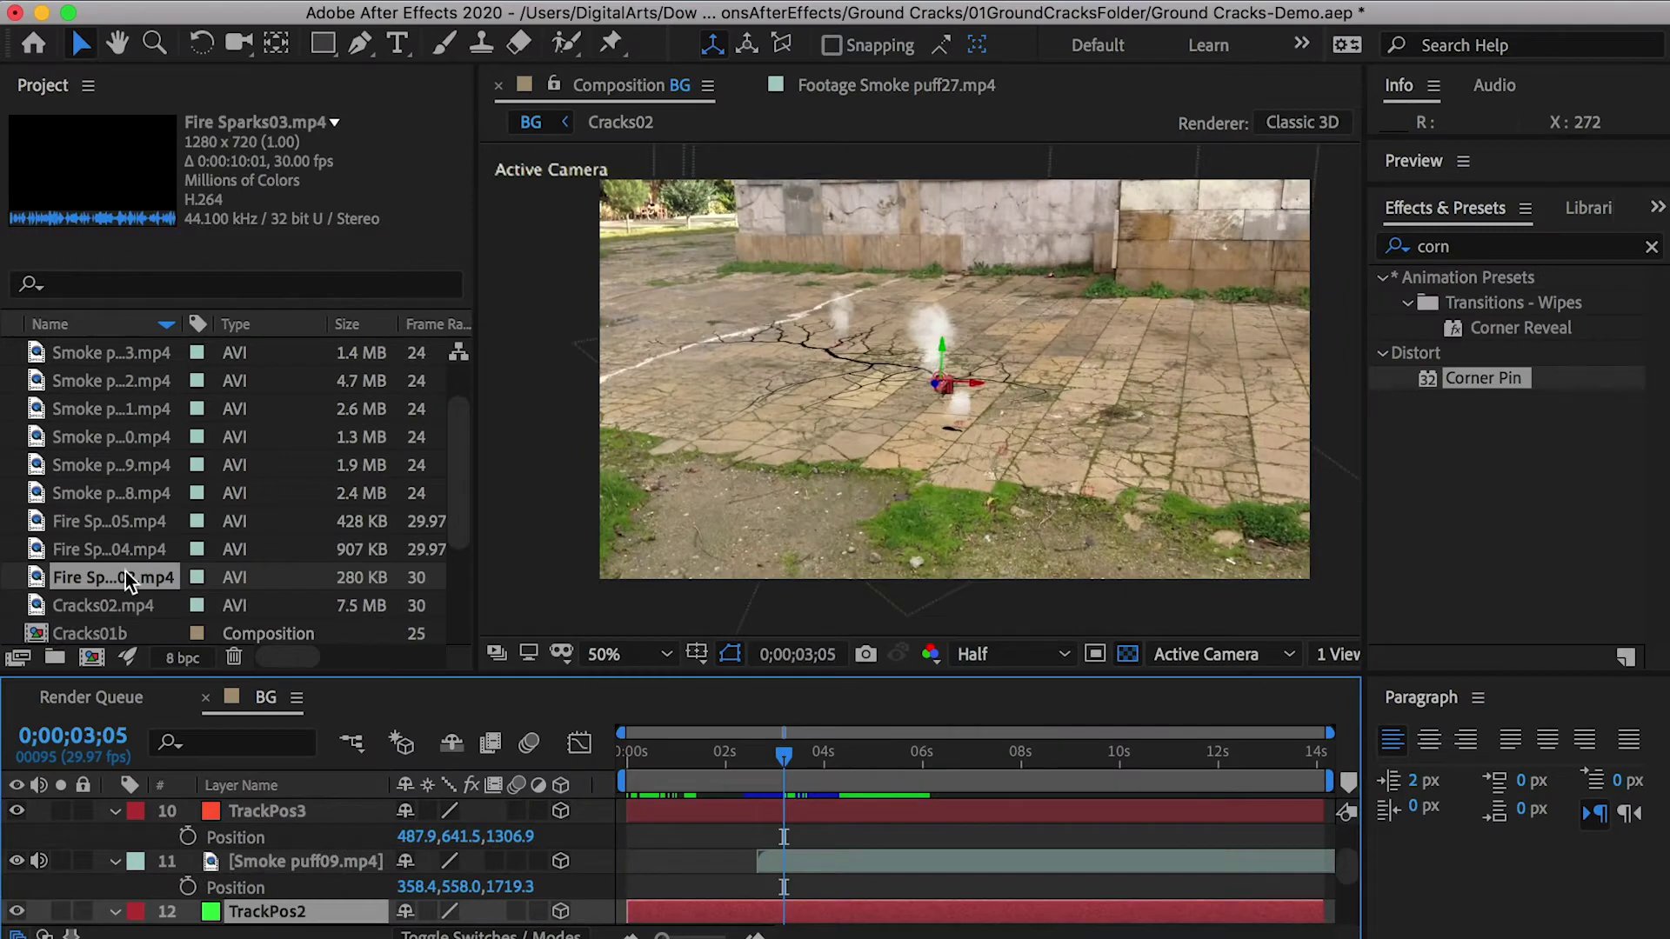
Add Fire Sparks03.mp4 above Smoke puff09.mp4 in BG and draw a rectangular mask on it
drag(129, 581, 261, 861)
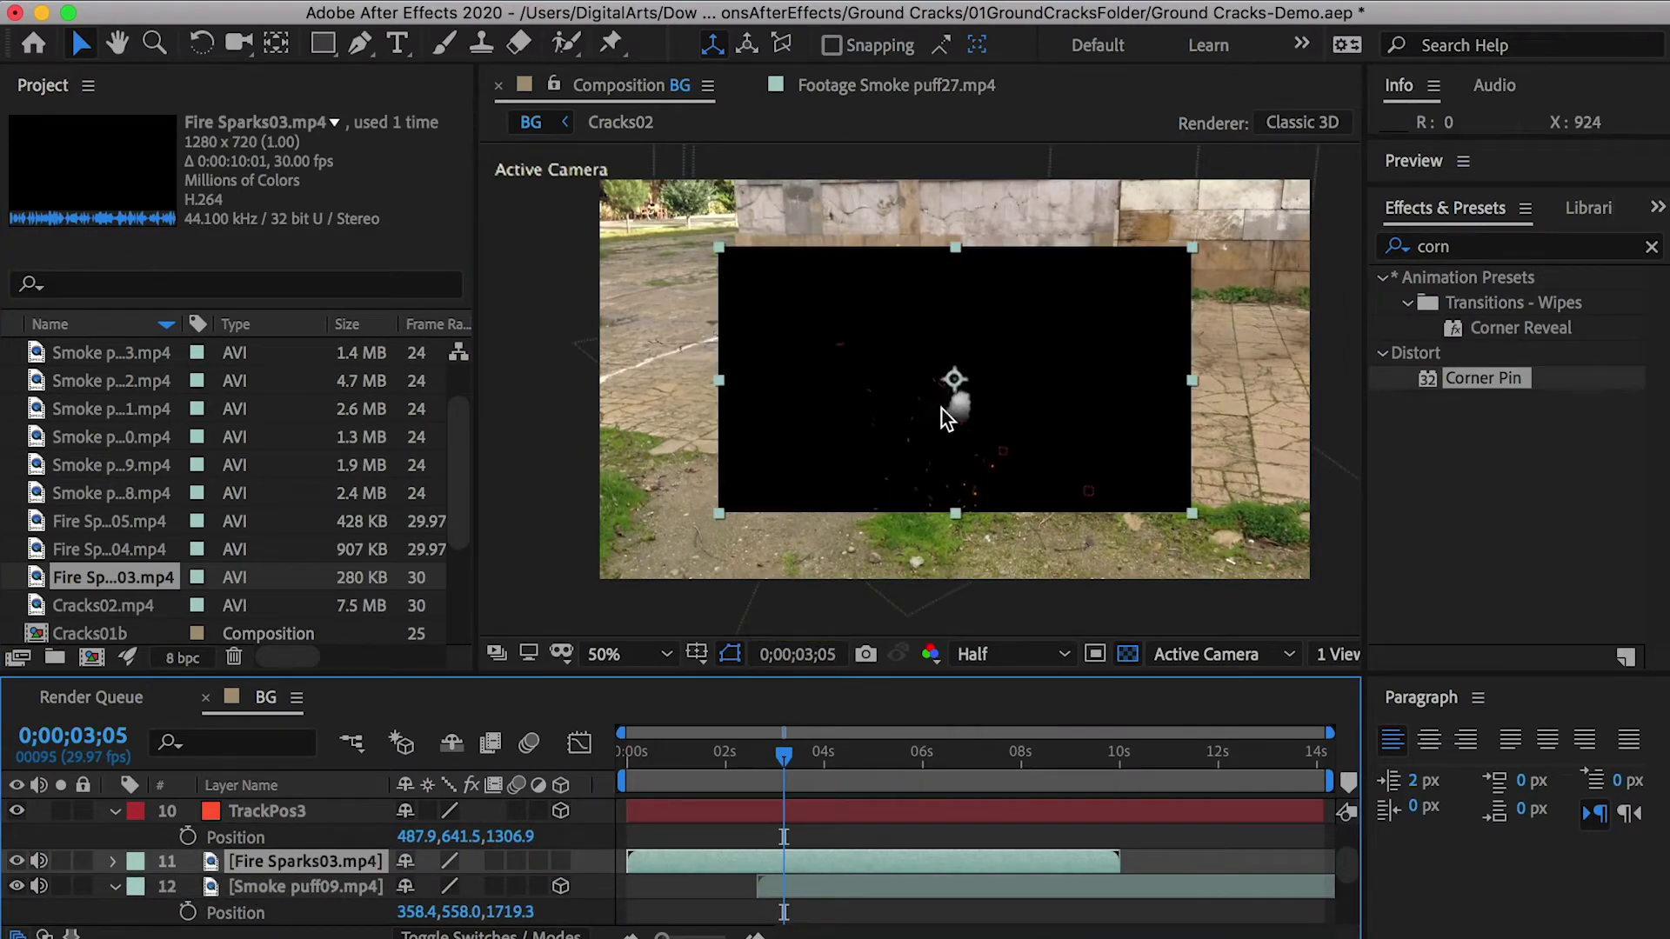
key(q)
drag(727, 254, 1118, 488)
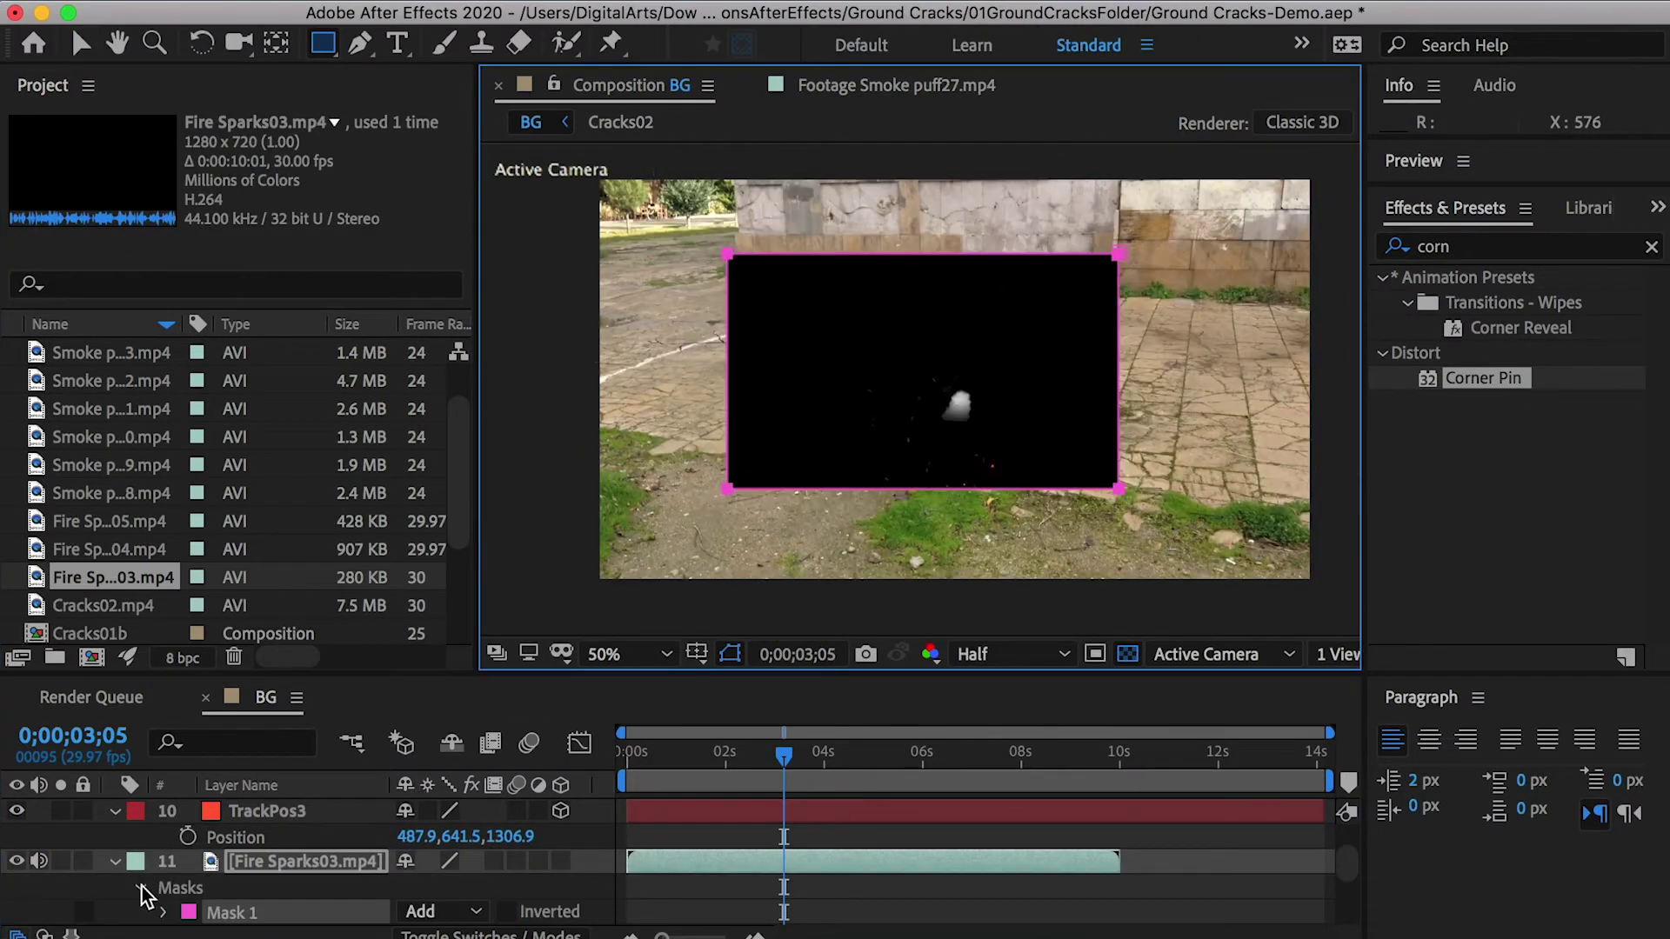
Resize the Fire Sparks03.mp4 mask to sit just inside the clip's edges, using mode None while adjusting and then Add
scroll(461, 912, down, 1)
click(468, 888)
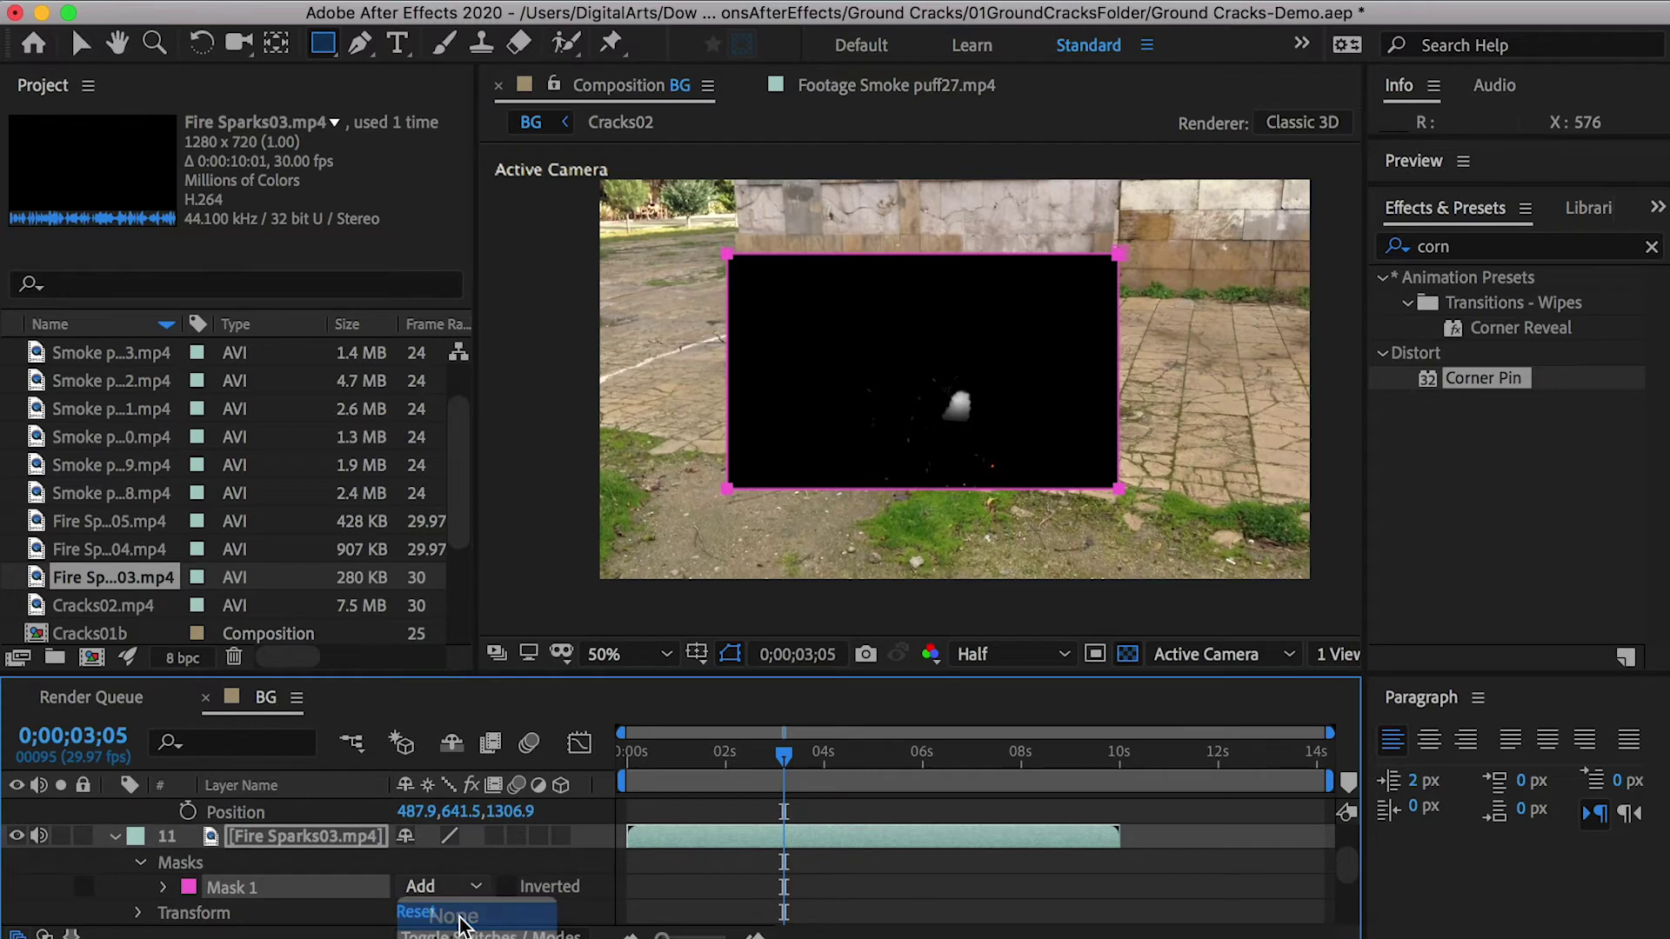
click(457, 918)
click(81, 43)
double_click(1119, 490)
drag(1120, 490, 1176, 498)
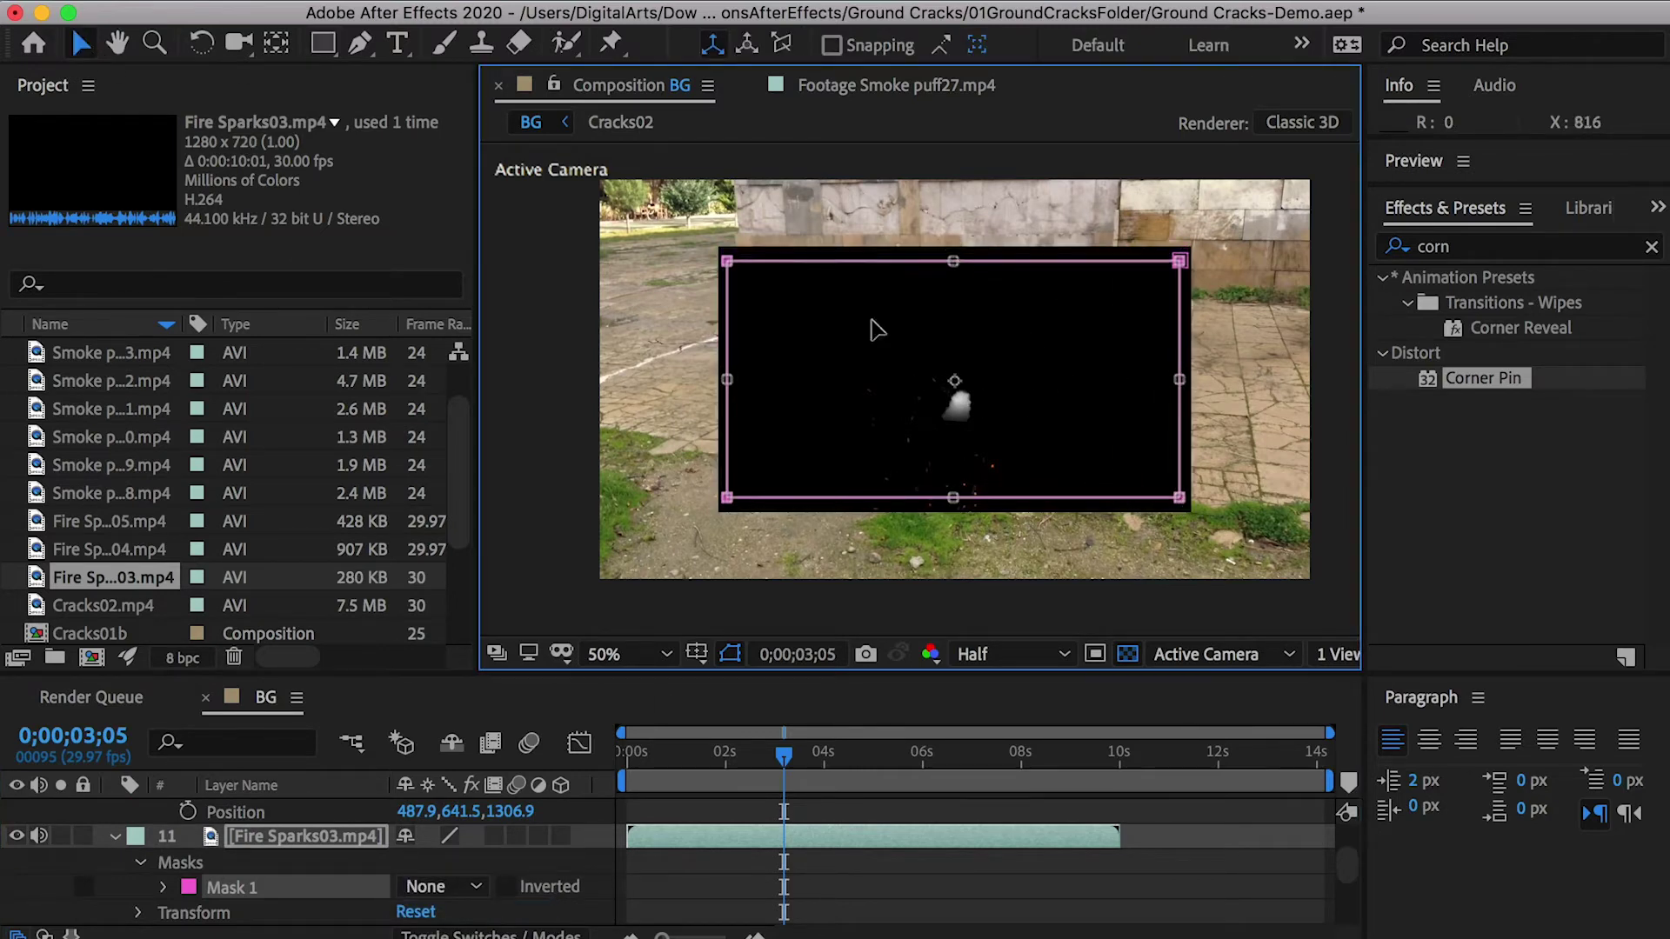
click(444, 886)
click(435, 929)
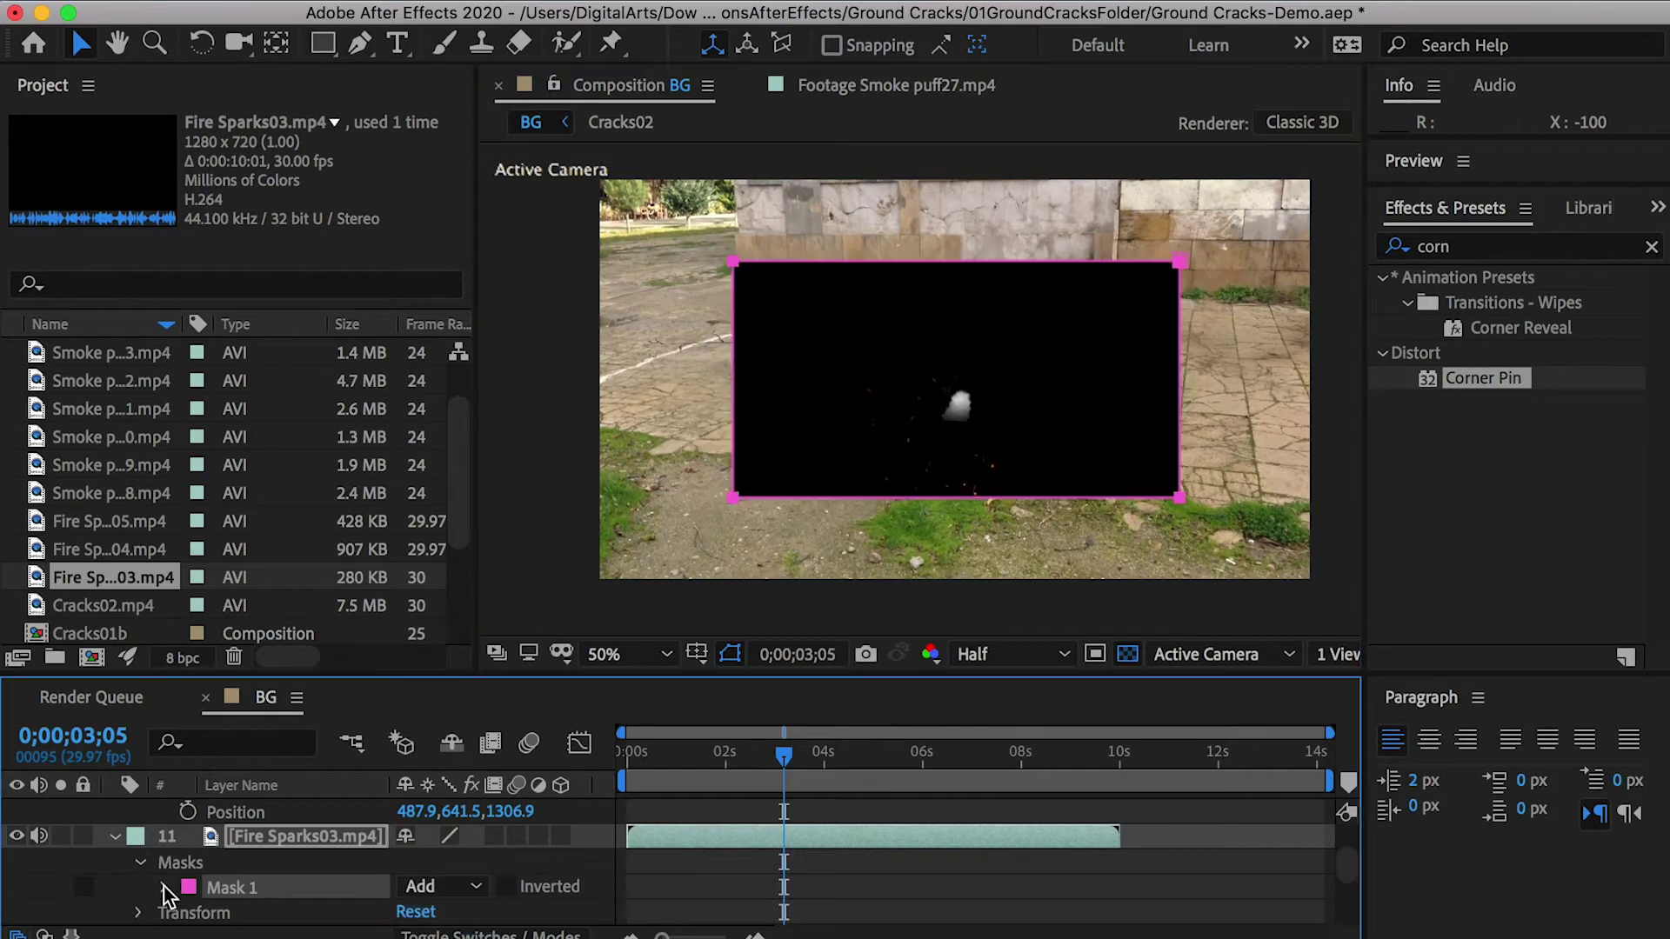
Set the Mask Feather of the Fire Sparks03.mp4 mask to 75 pixels
click(163, 888)
click(463, 862)
text(75)
key(Return)
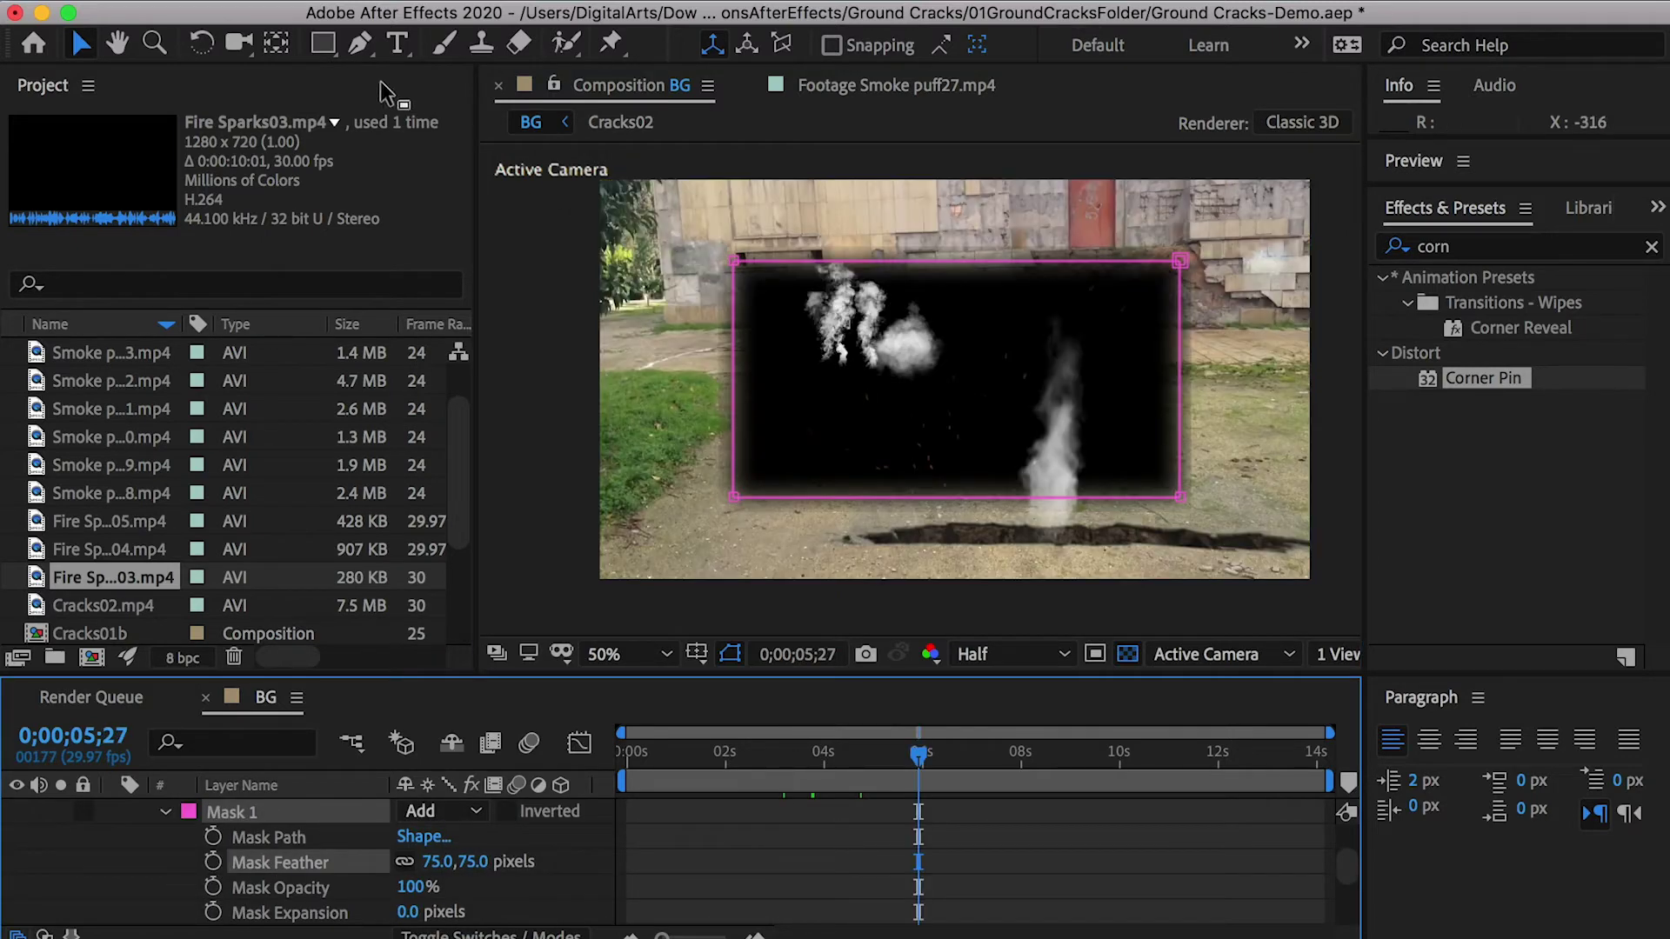
Move the anchor point of Fire Sparks03.mp4 to the base of the sparks and collapse the layer's properties
click(277, 44)
drag(924, 399, 960, 461)
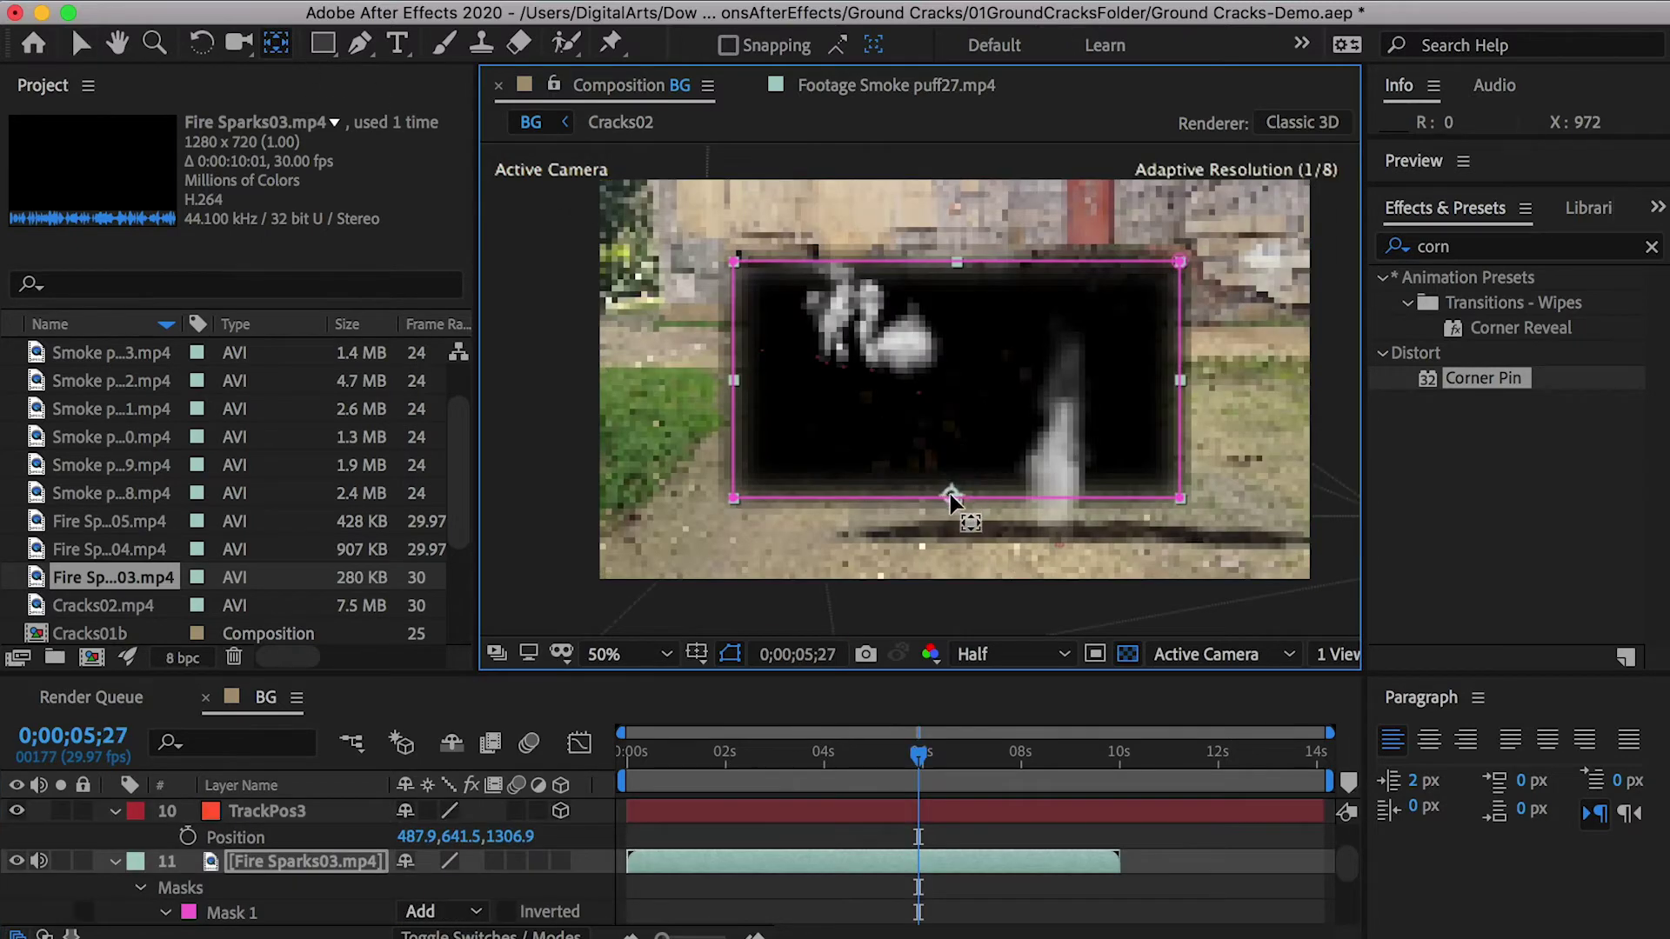
scroll(113, 888, up, 1)
click(115, 887)
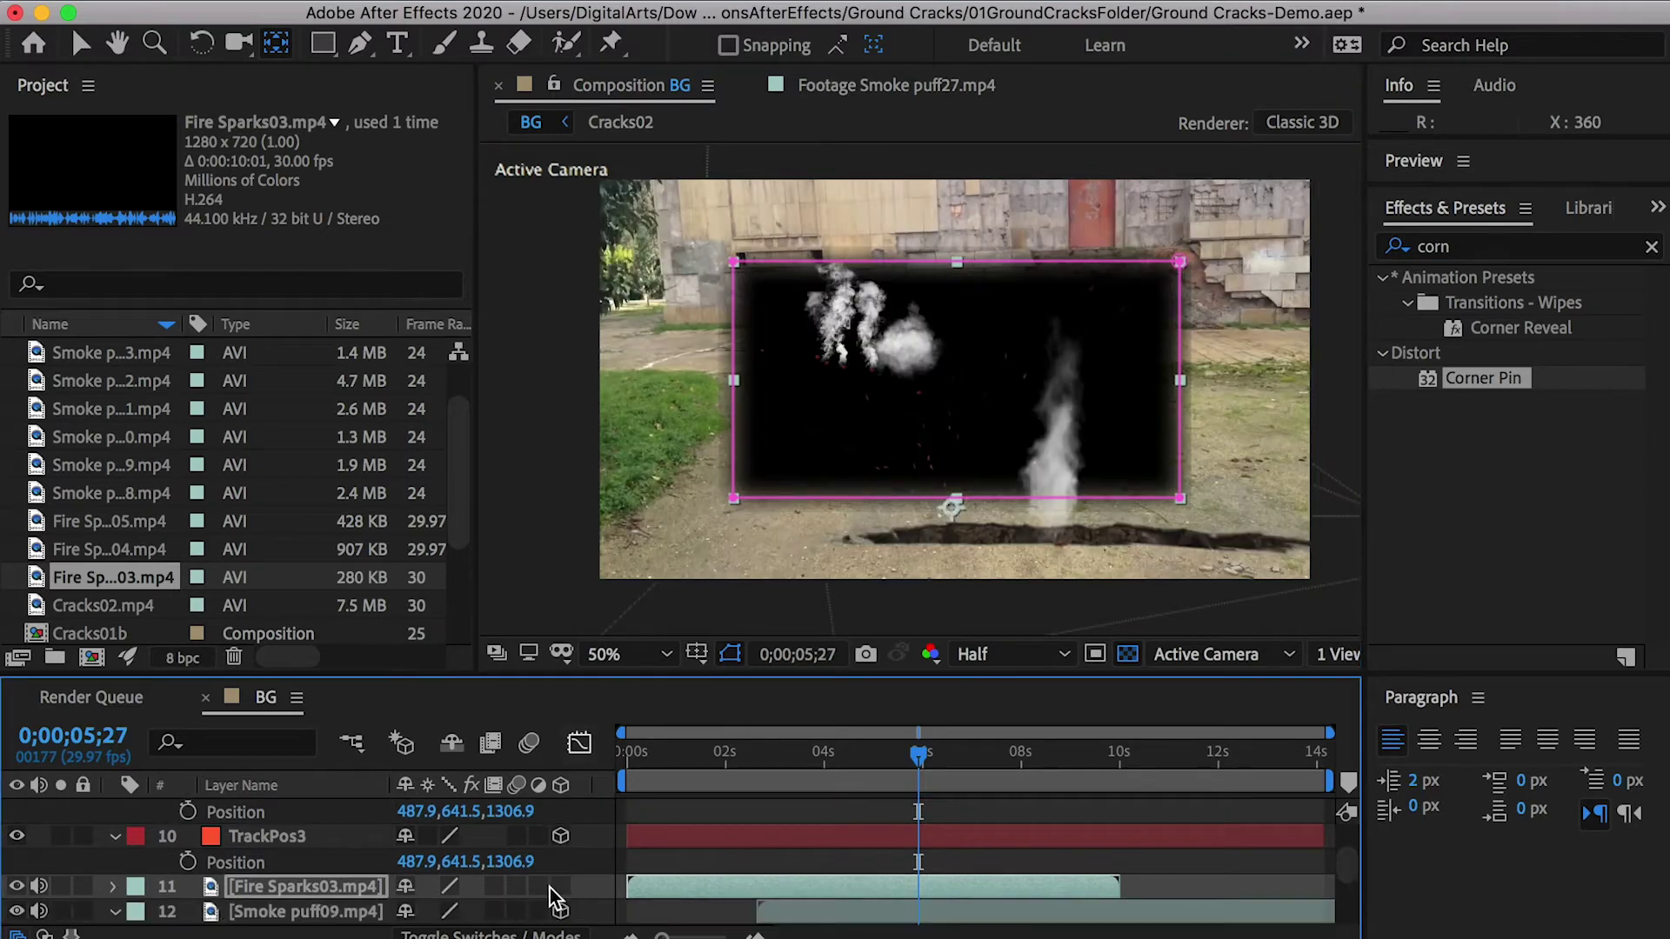
Make Fire Sparks03.mp4 a 3D layer and give it TrackPos2's position of 358.4, 558.0, 1719.3
click(559, 888)
key(p)
scroll(242, 905, down, 2)
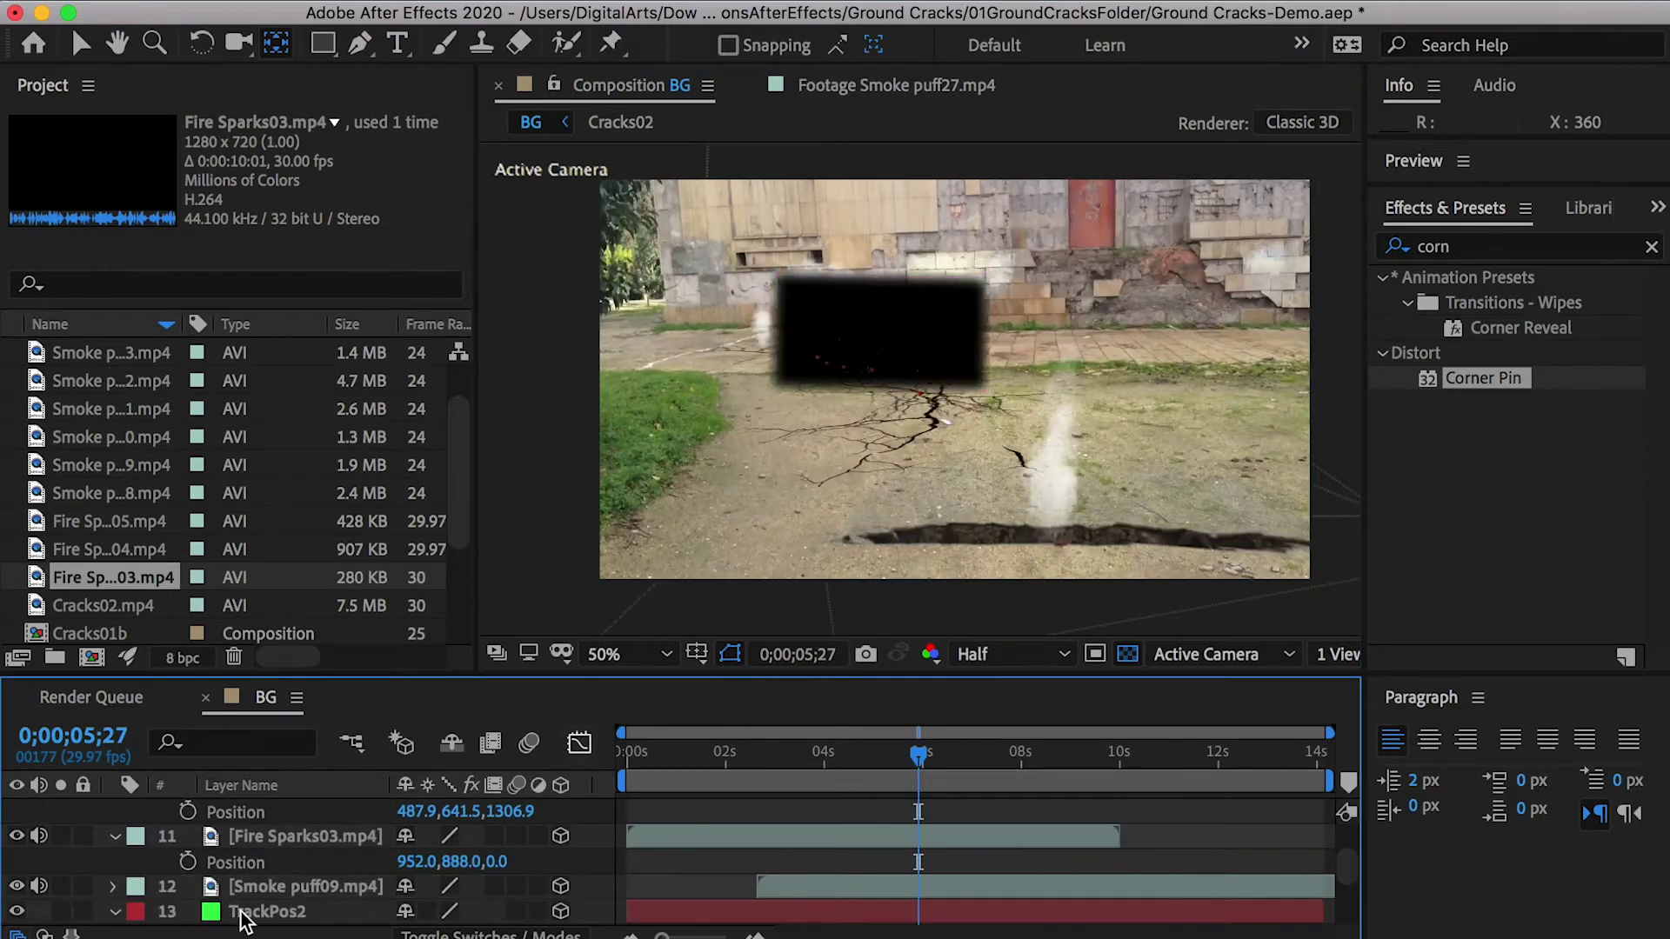
click(244, 912)
scroll(244, 913, down, 2)
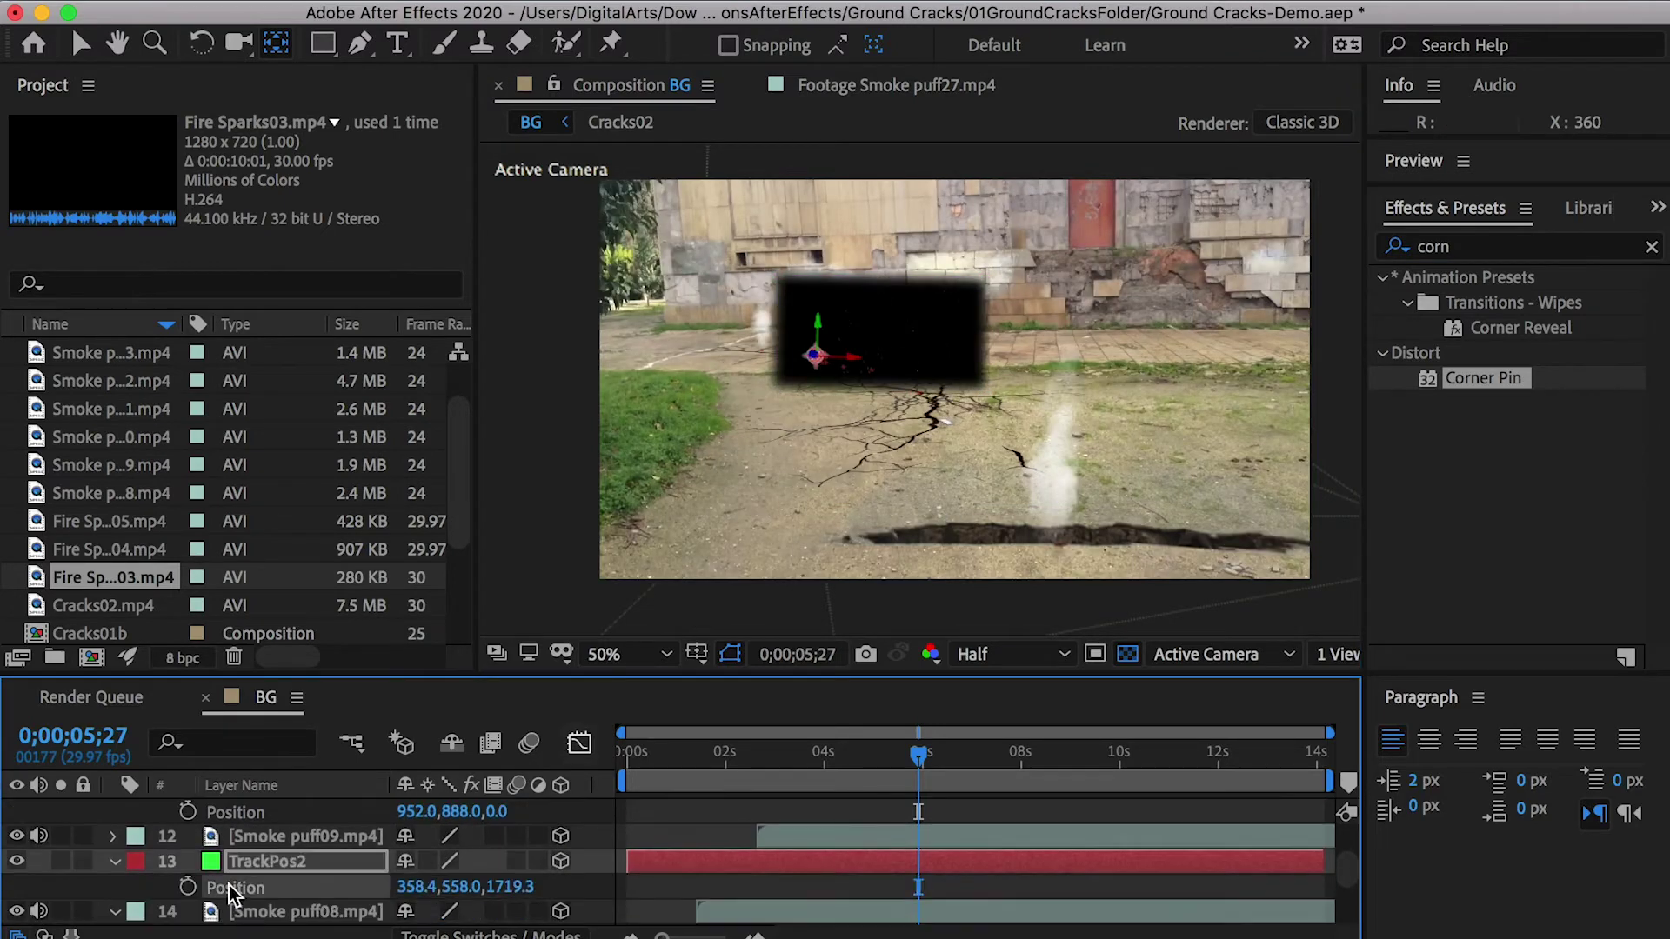
click(236, 812)
scroll(245, 833, up, 3)
text(358.4,558.0,1719.3)
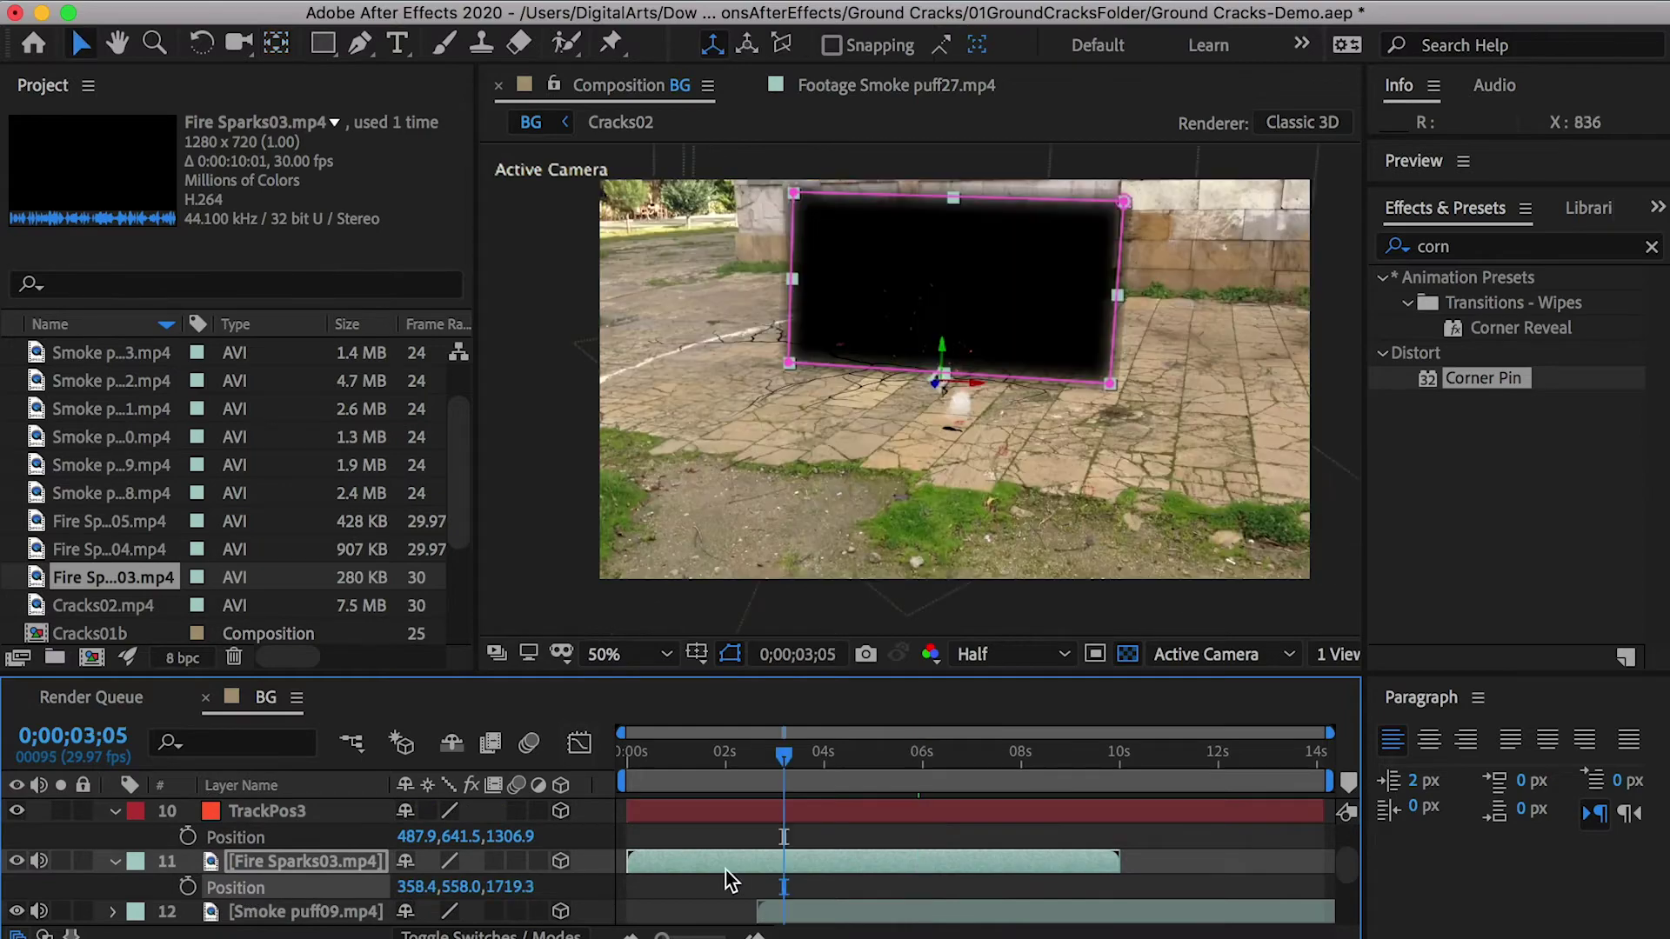
Shift Fire Sparks03.mp4 to start at about 2.4 seconds and set its blending mode to Screen
drag(726, 864, 837, 858)
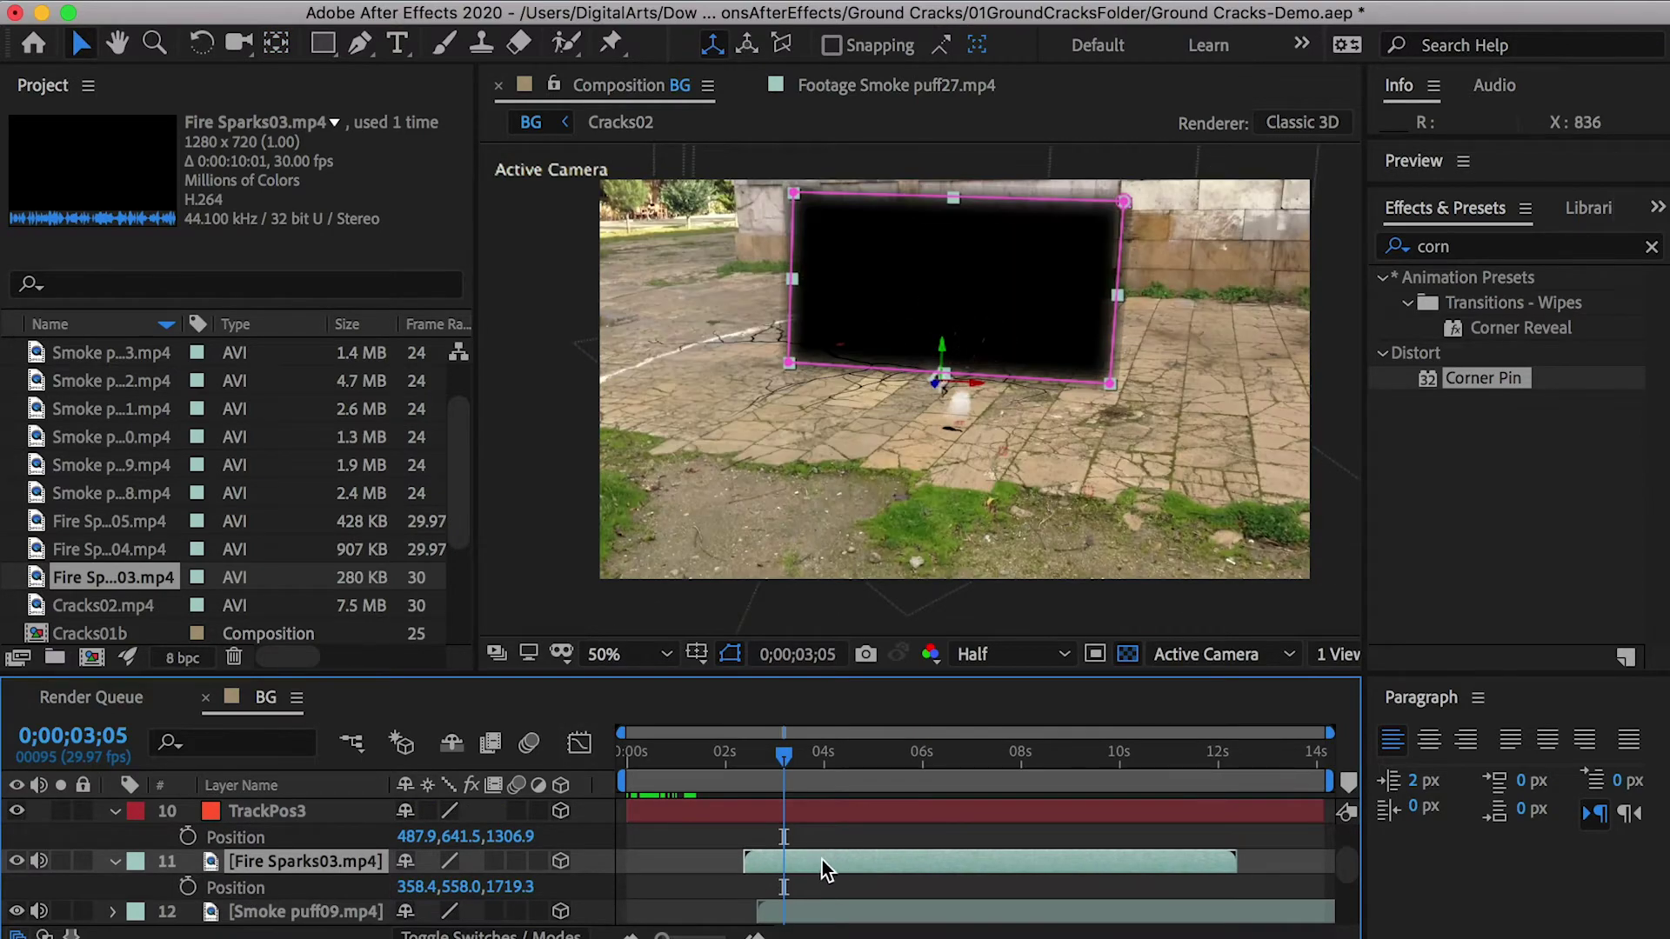
right_click(812, 859)
mouse_move(884, 856)
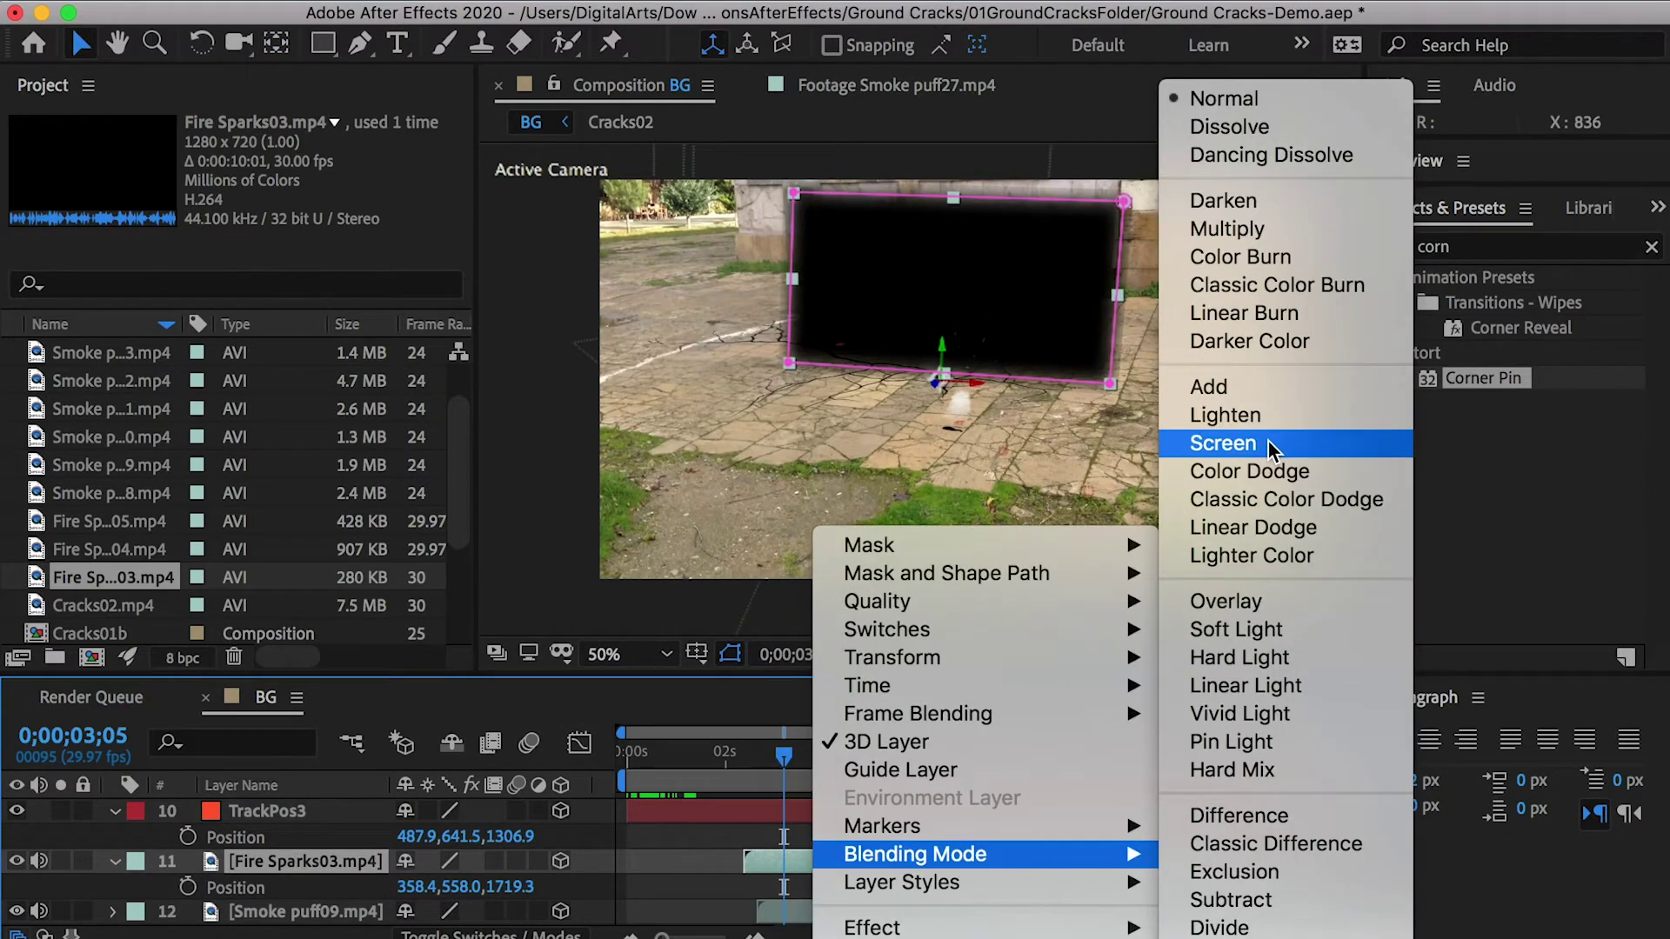
click(1227, 444)
Apply the Glow effect to Fire Sparks03.mp4, setting Glow Intensity to 3.0 and adjusting the threshold and radius
click(1522, 246)
text(glow)
drag(1491, 428, 304, 861)
click(279, 250)
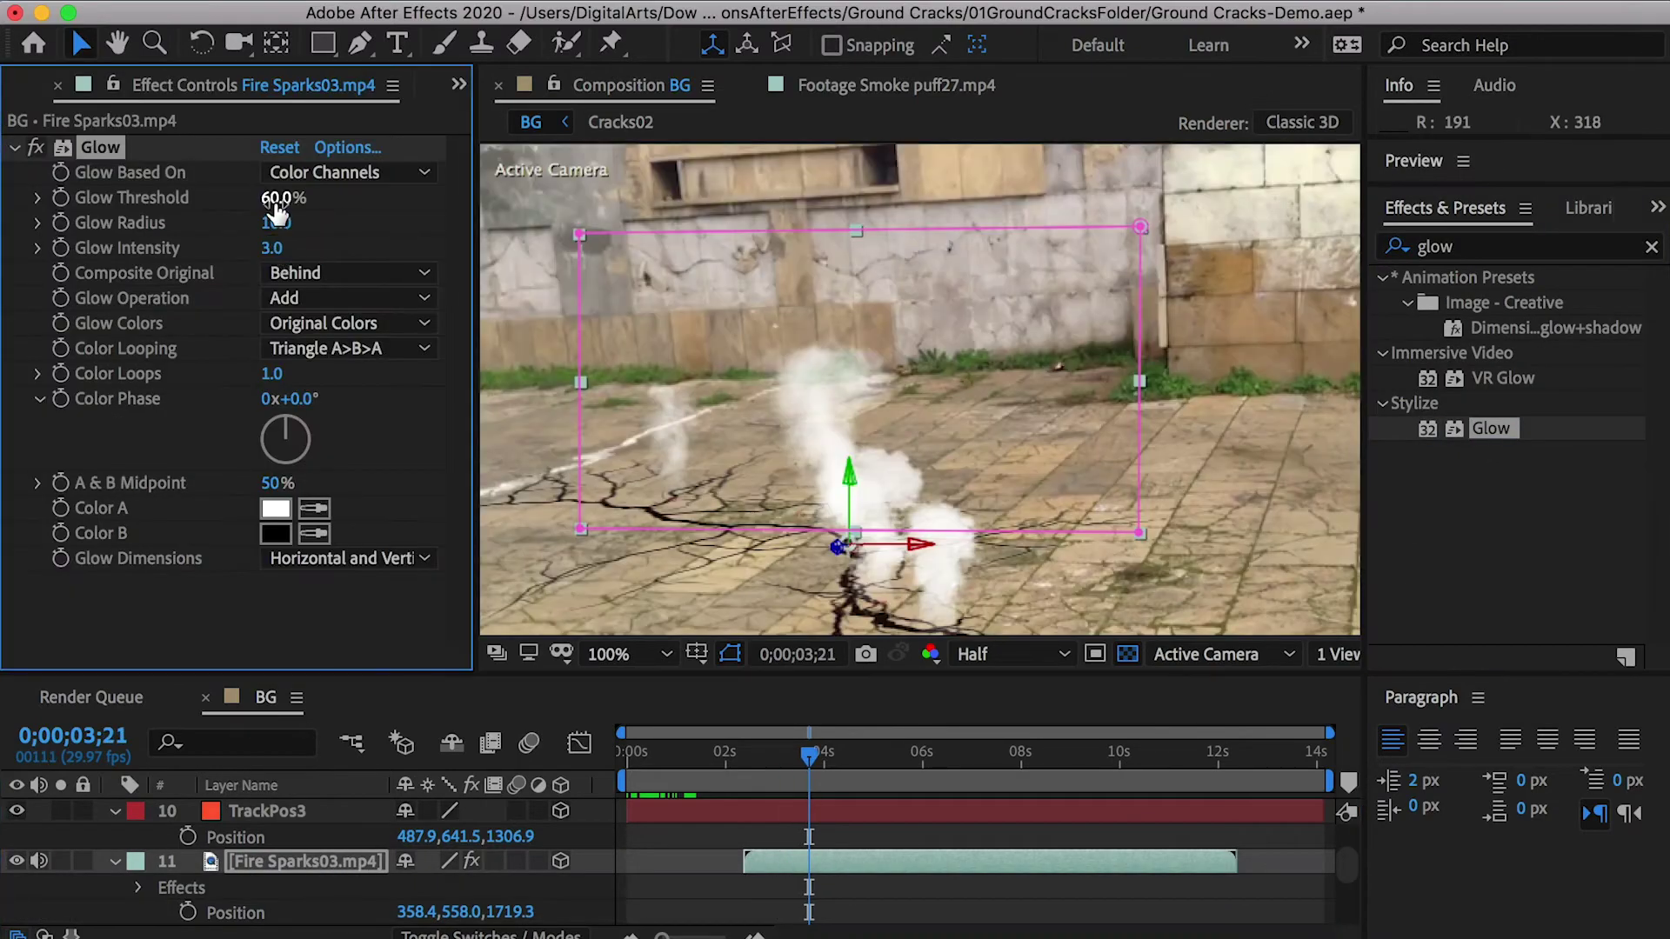
drag(276, 200, 258, 200)
mouse_move(266, 222)
mouse_down()
mouse_move(355, 227)
mouse_move(249, 197)
mouse_up()
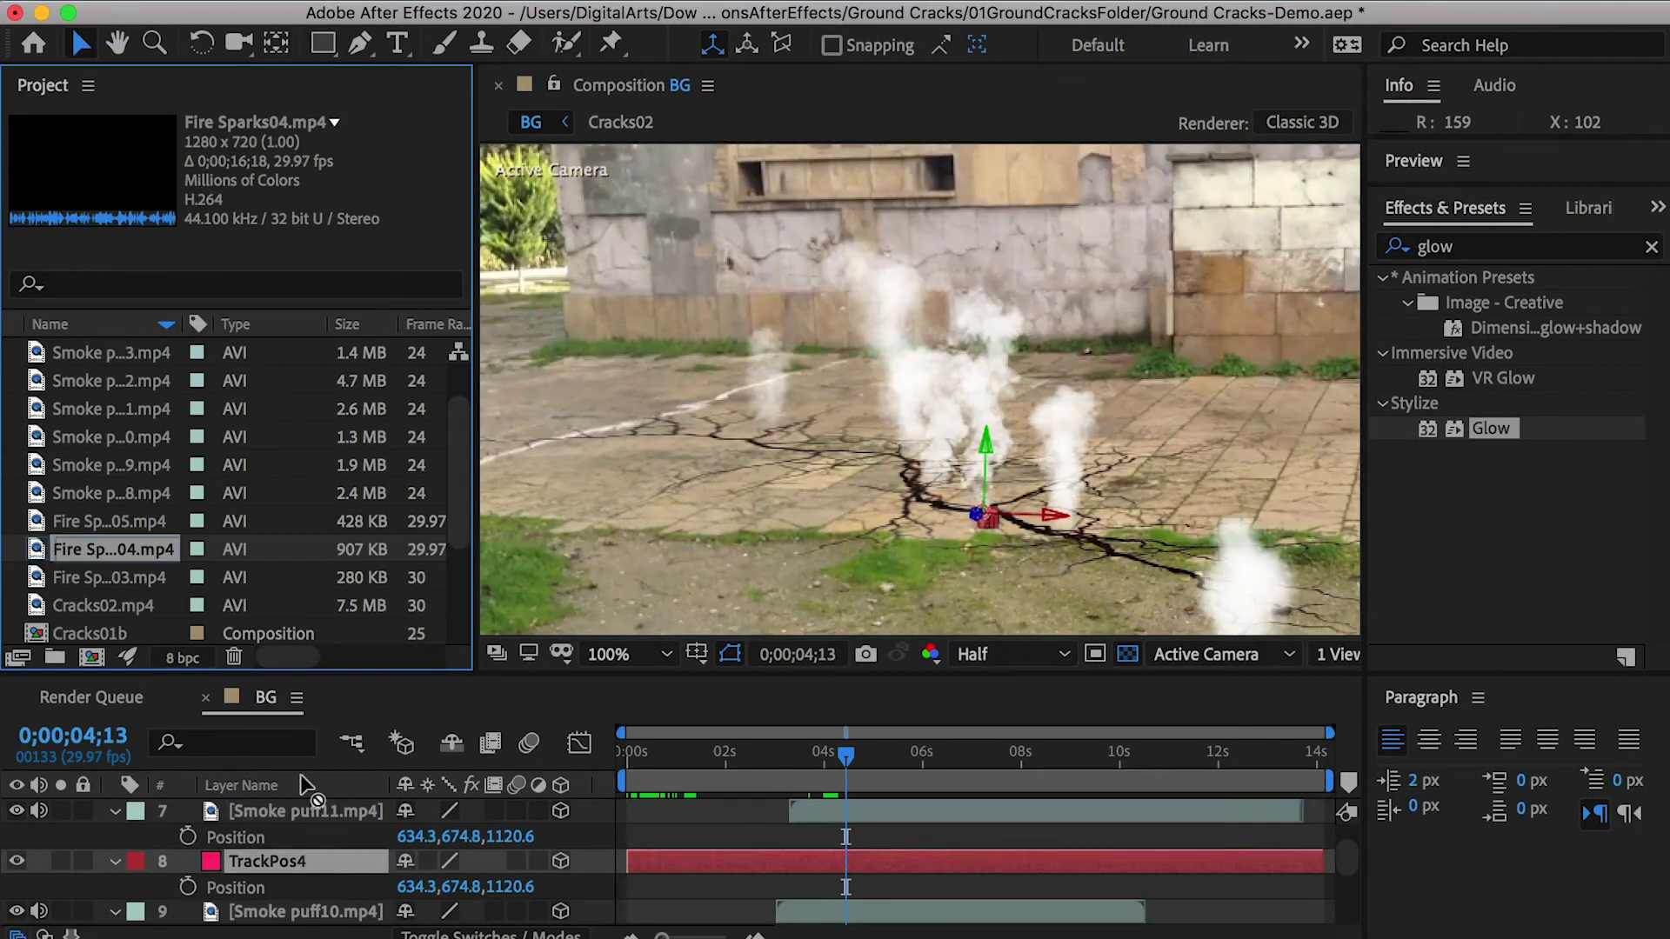
Add Fire Sparks04.mp4 above TrackPos4 in BG and move its anchor point to the base of the sparks
drag(300, 774, 304, 857)
click(276, 42)
drag(1023, 434, 991, 561)
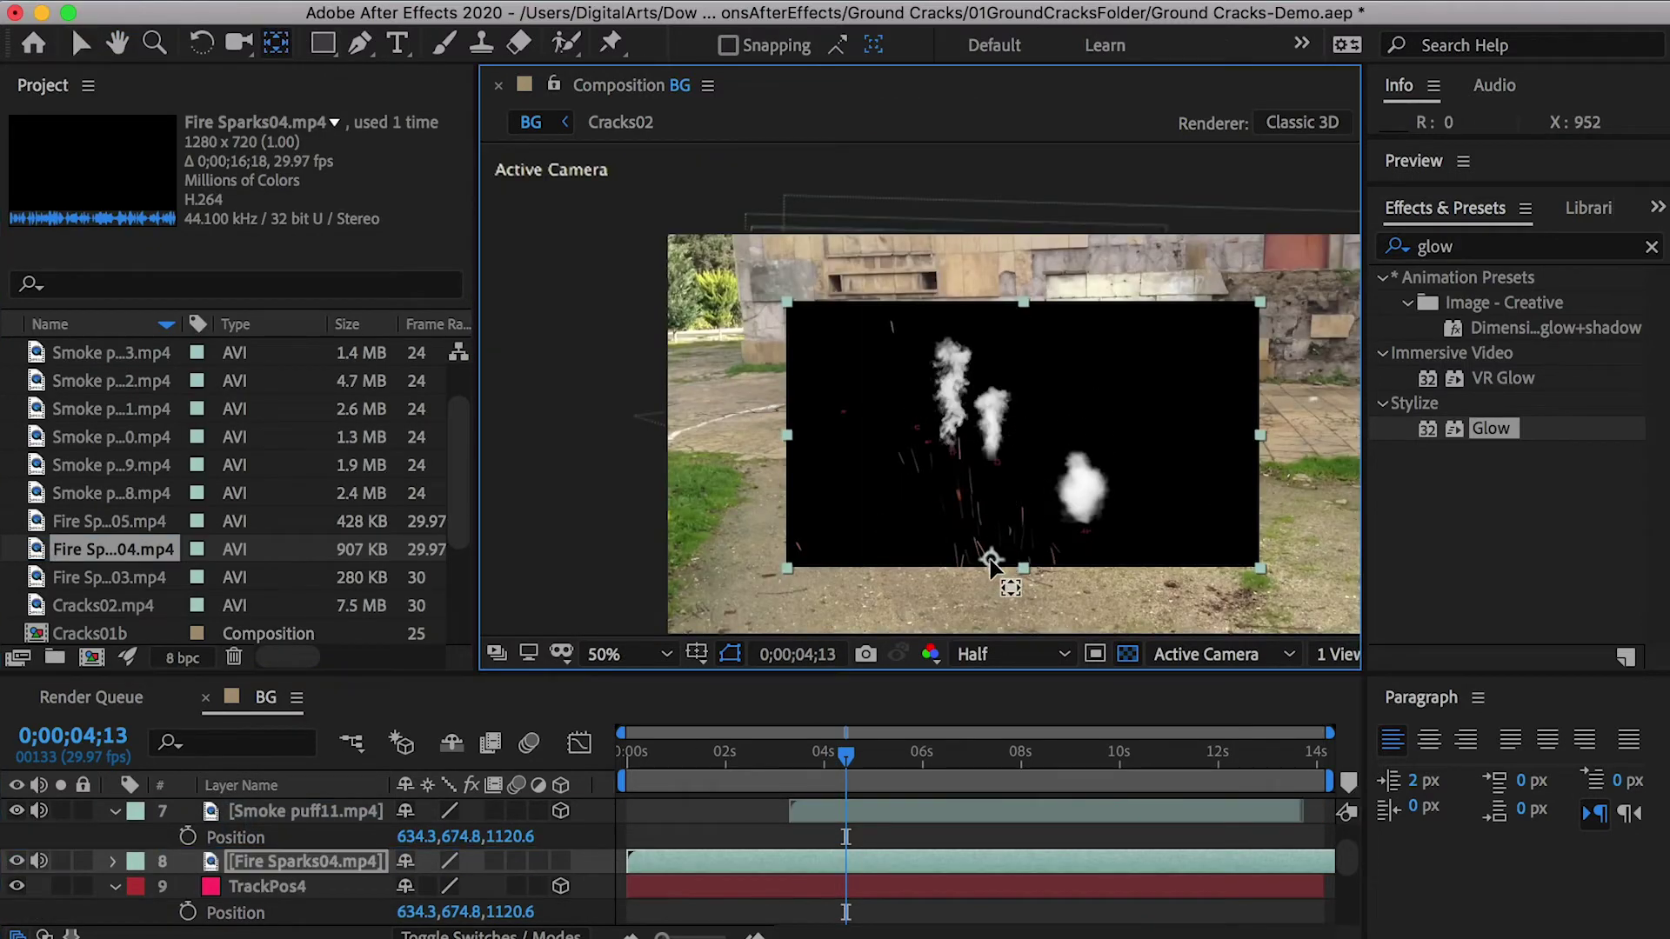
Mask Fire Sparks04.mp4 with a rectangle just inside the clip's edges and set its Mask Feather to 75 pixels
click(323, 44)
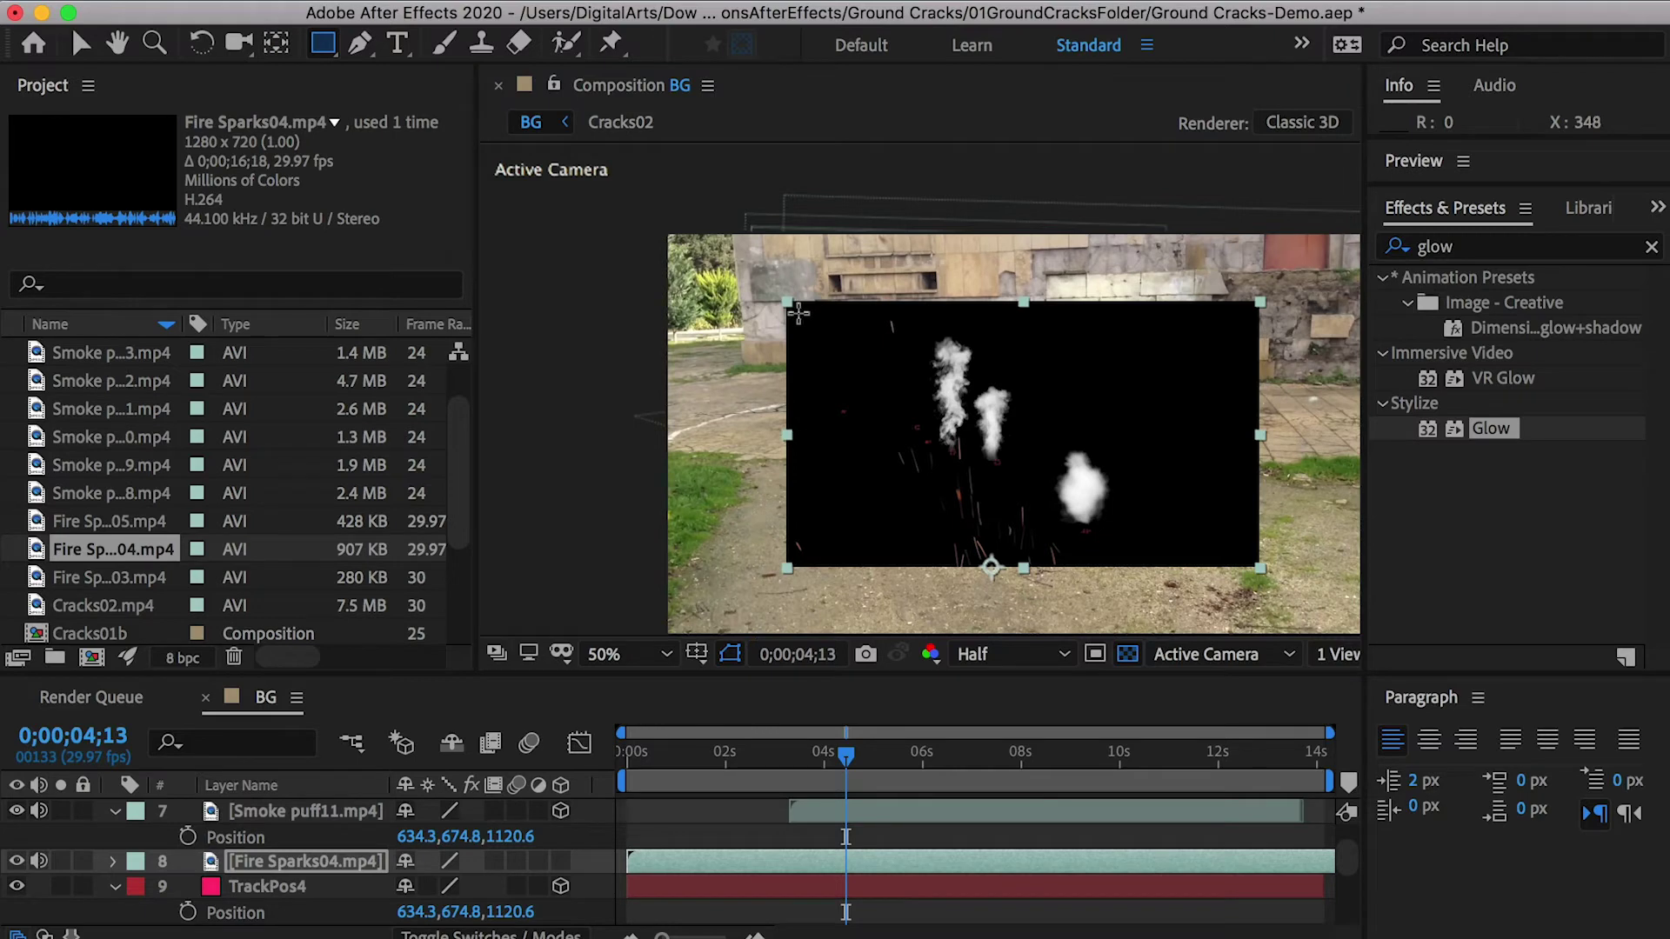
drag(796, 311, 1241, 543)
double_click(797, 310)
drag(797, 311, 806, 315)
click(176, 907)
click(163, 913)
text(7)
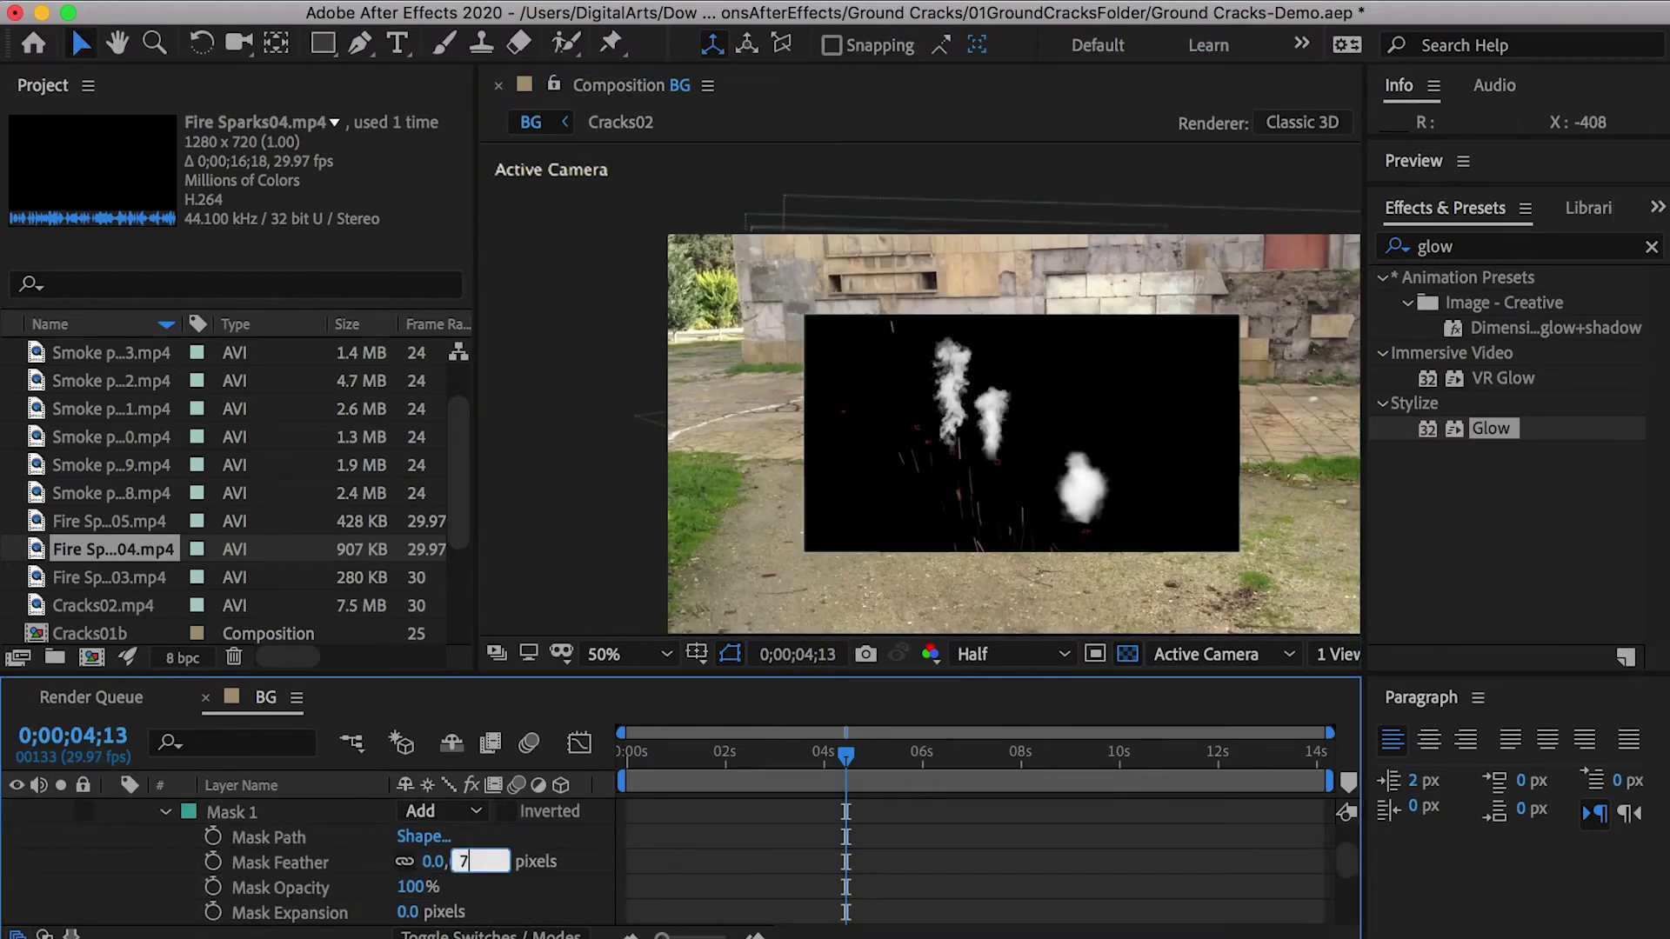
text(5)
click(284, 865)
scroll(283, 868, up, 3)
Make Fire Sparks04.mp4 3D, give it TrackPos4's position of 634.3, 674.8, 1120.6 and move it above Smoke puff11.mp4
click(114, 836)
click(560, 836)
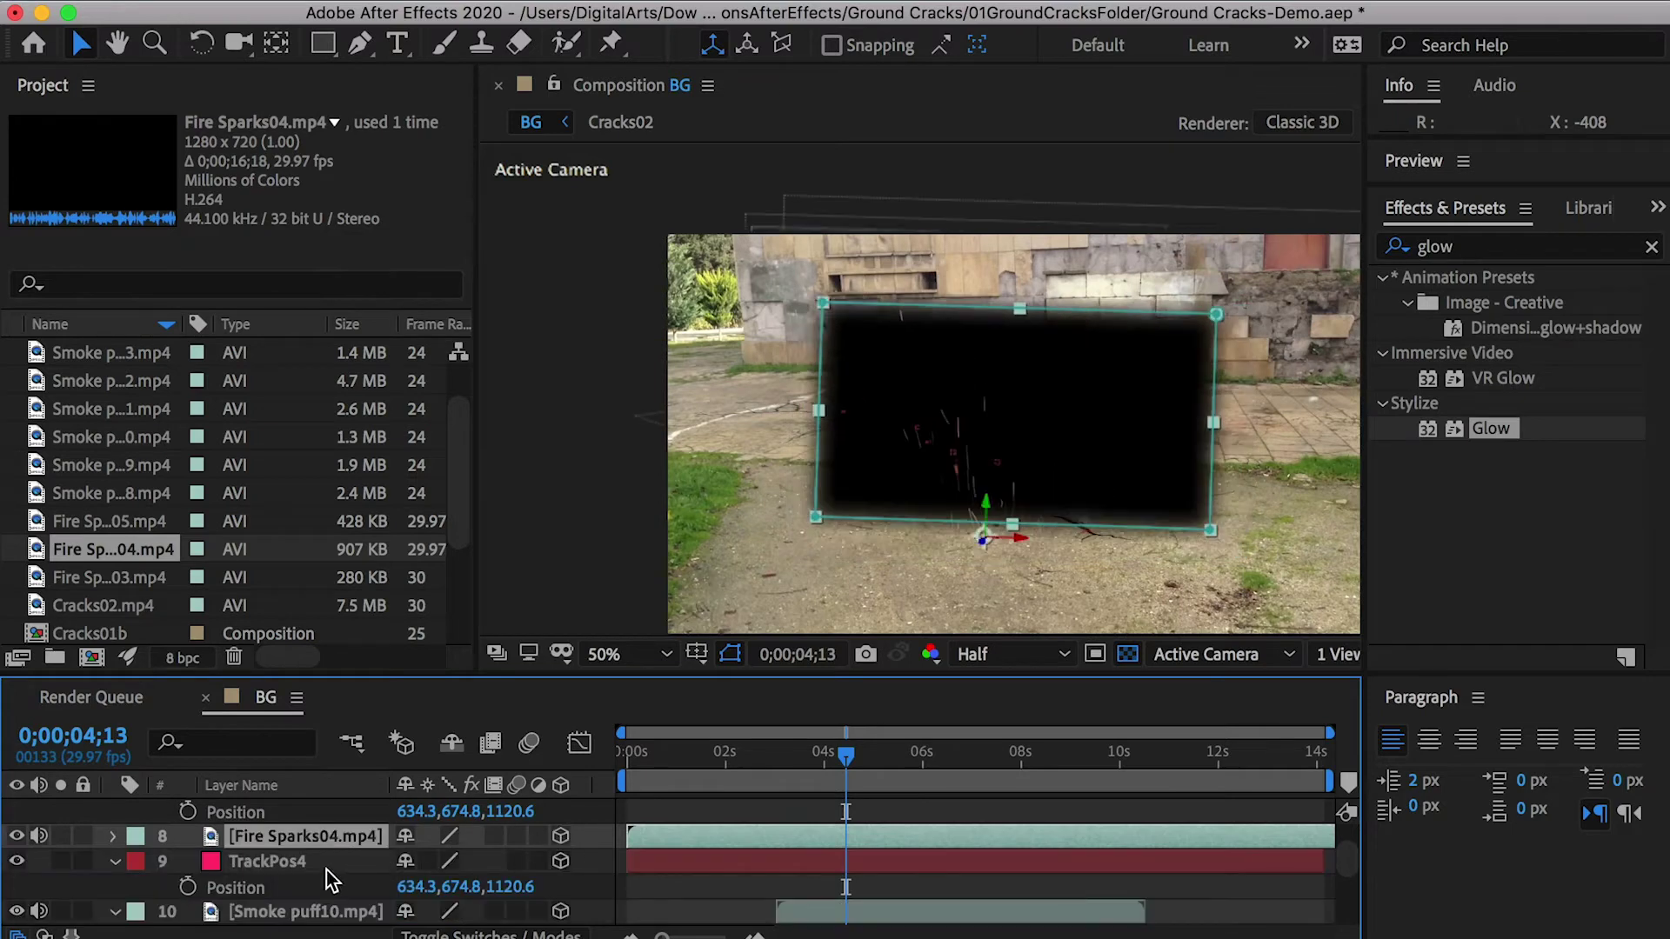
click(278, 866)
click(258, 842)
key(p)
click(247, 862)
key(super+v)
drag(259, 842, 260, 840)
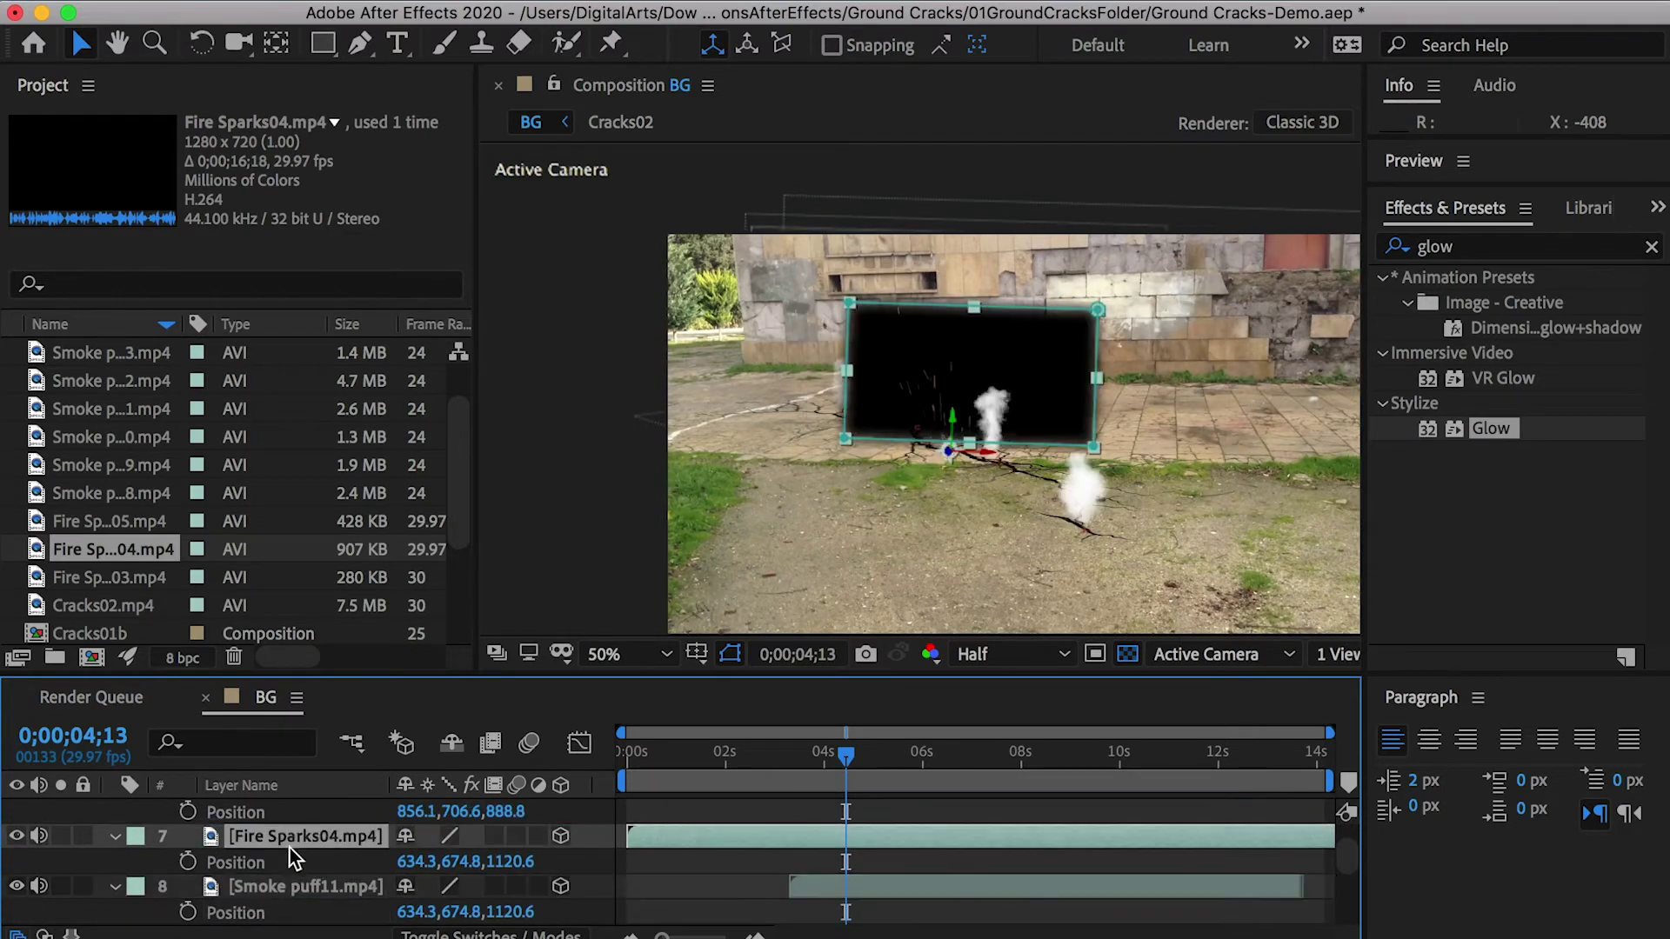
Set Fire Sparks04.mp4 to Screen blending and apply a Glow effect with an increased Glow Radius
right_click(280, 845)
mouse_move(383, 854)
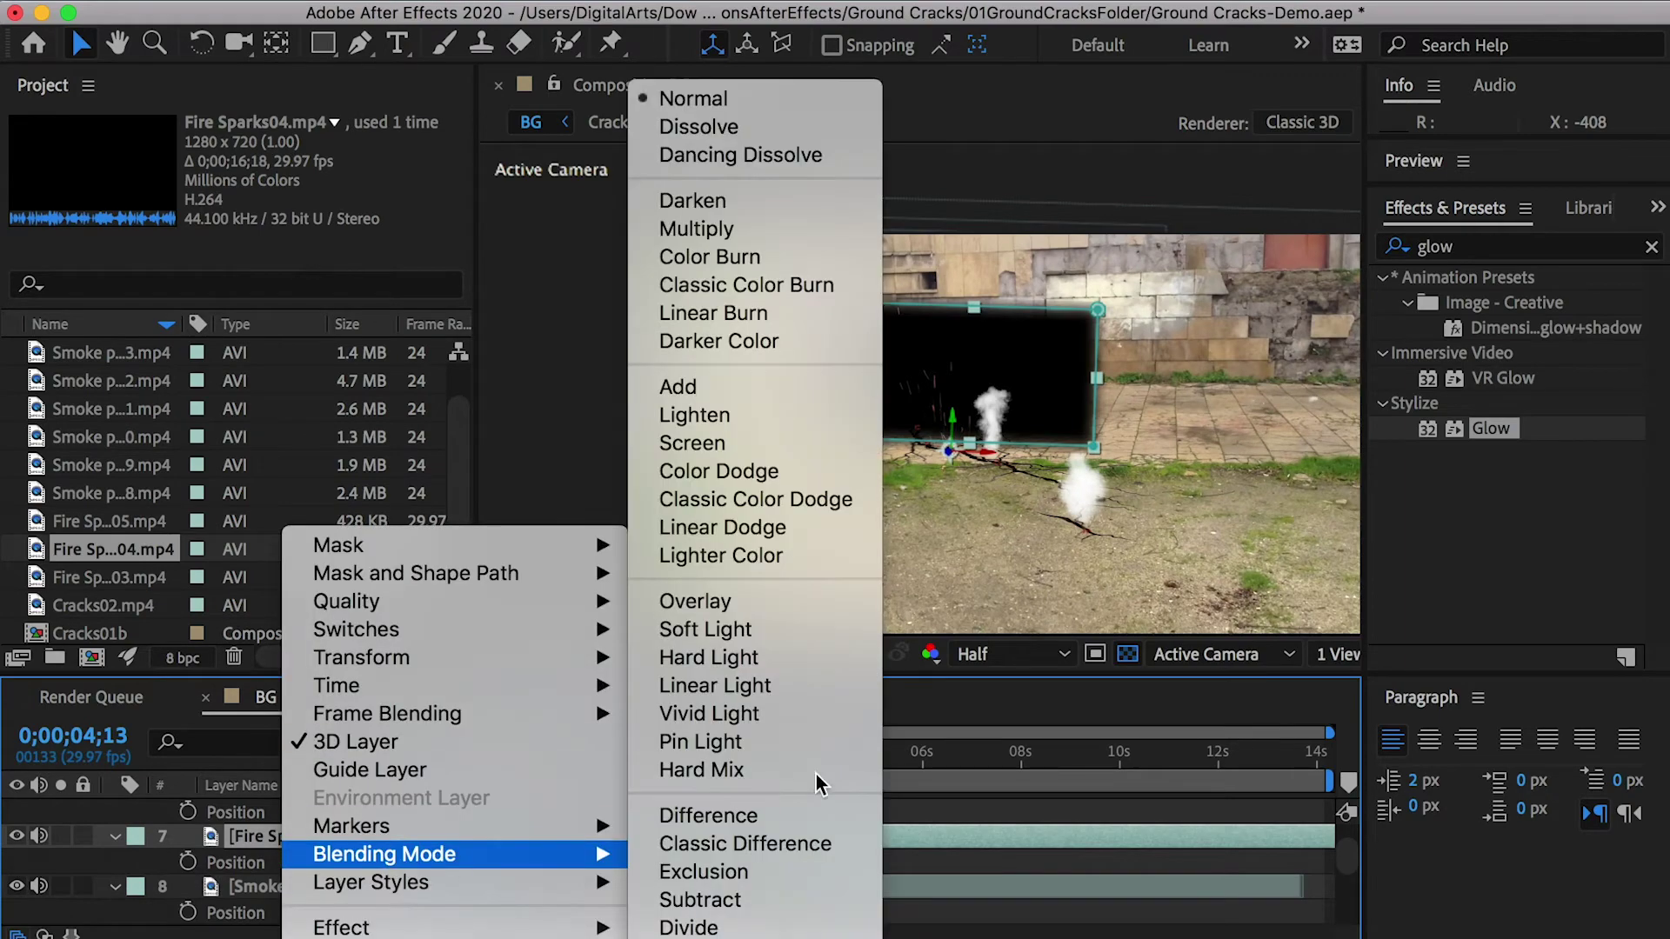
click(764, 688)
drag(615, 758, 329, 839)
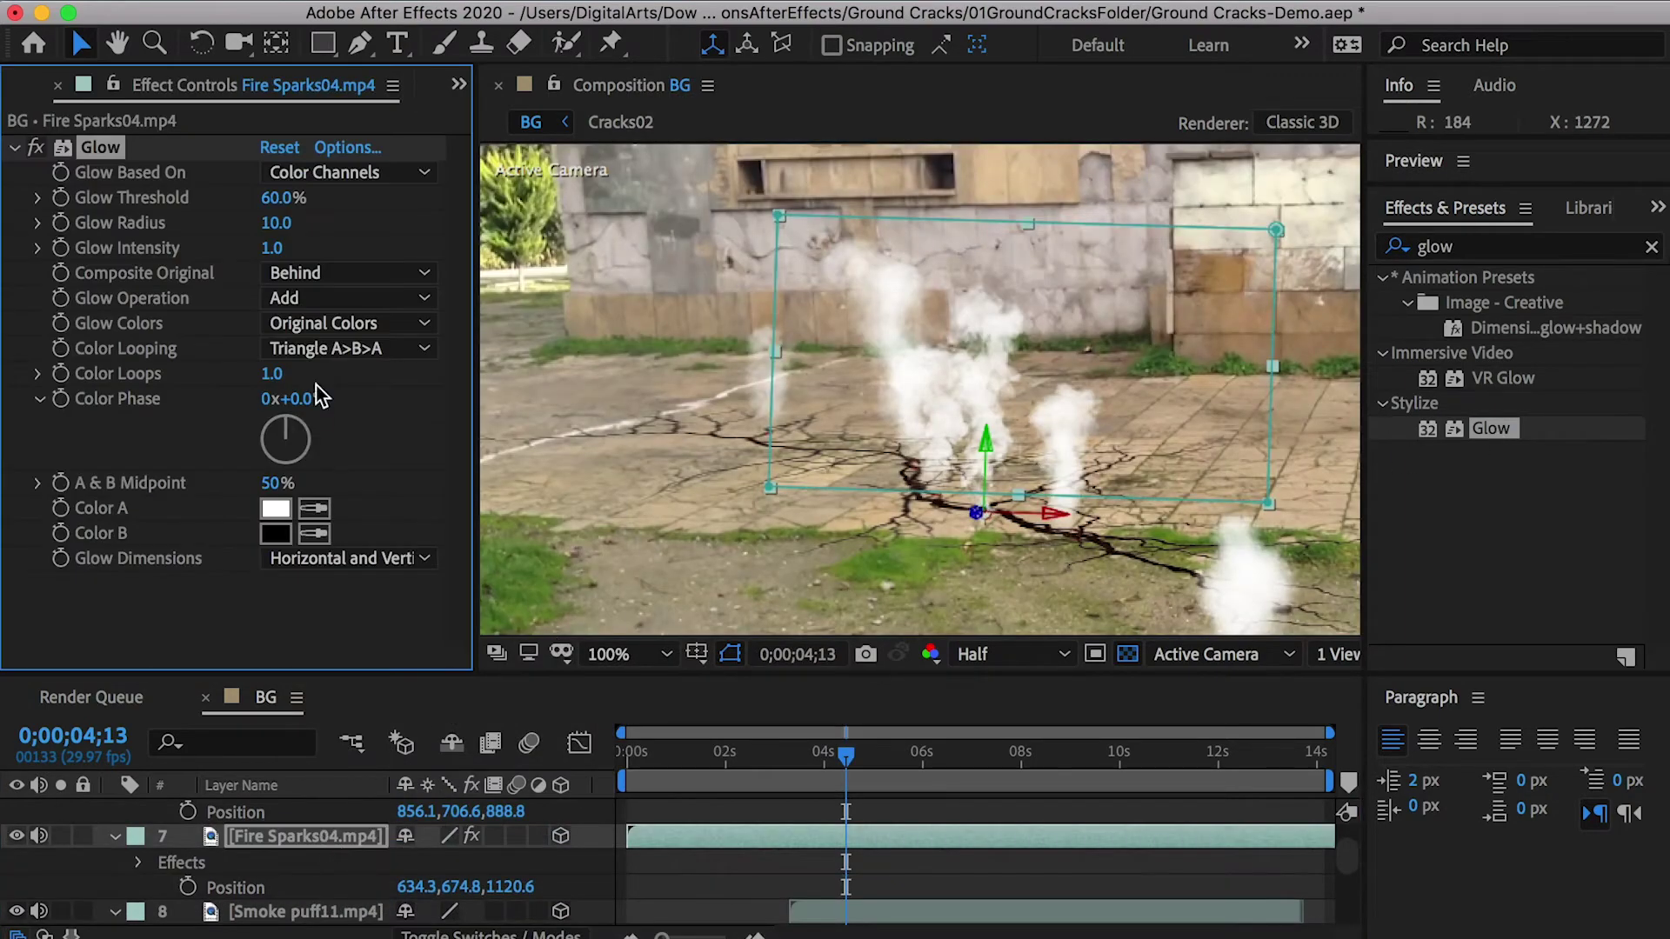
drag(276, 222, 315, 222)
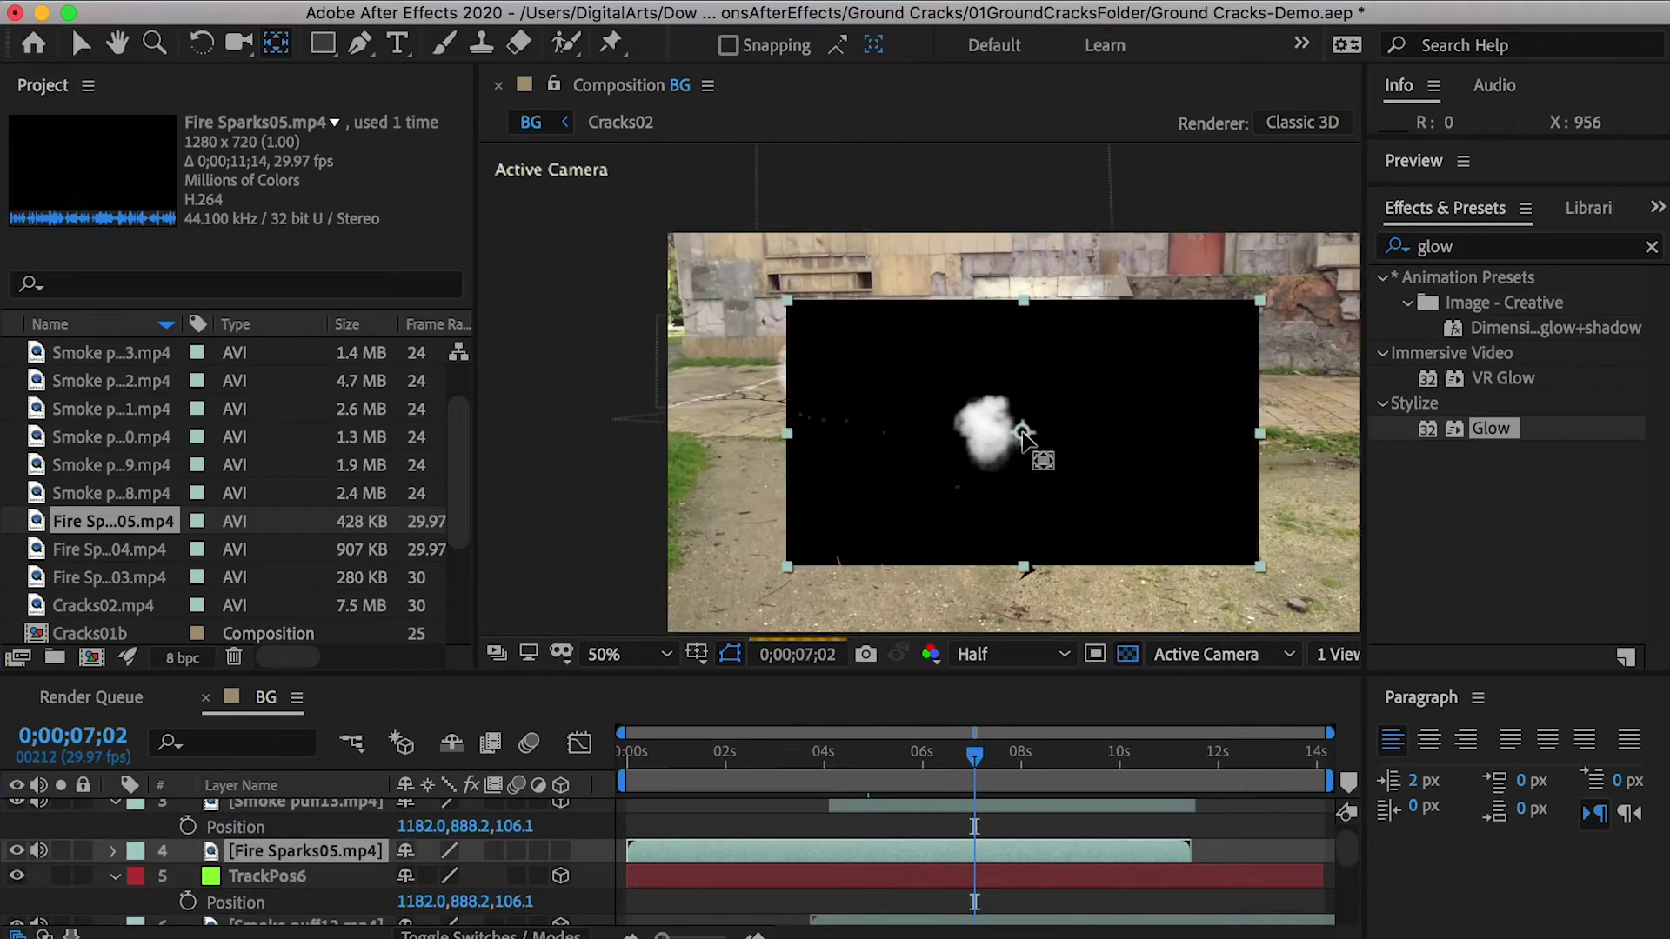
Move the anchor point of Fire Sparks05.mp4 to the sparks' base and draw a rectangular mask set to None
drag(1023, 433, 954, 561)
key(q)
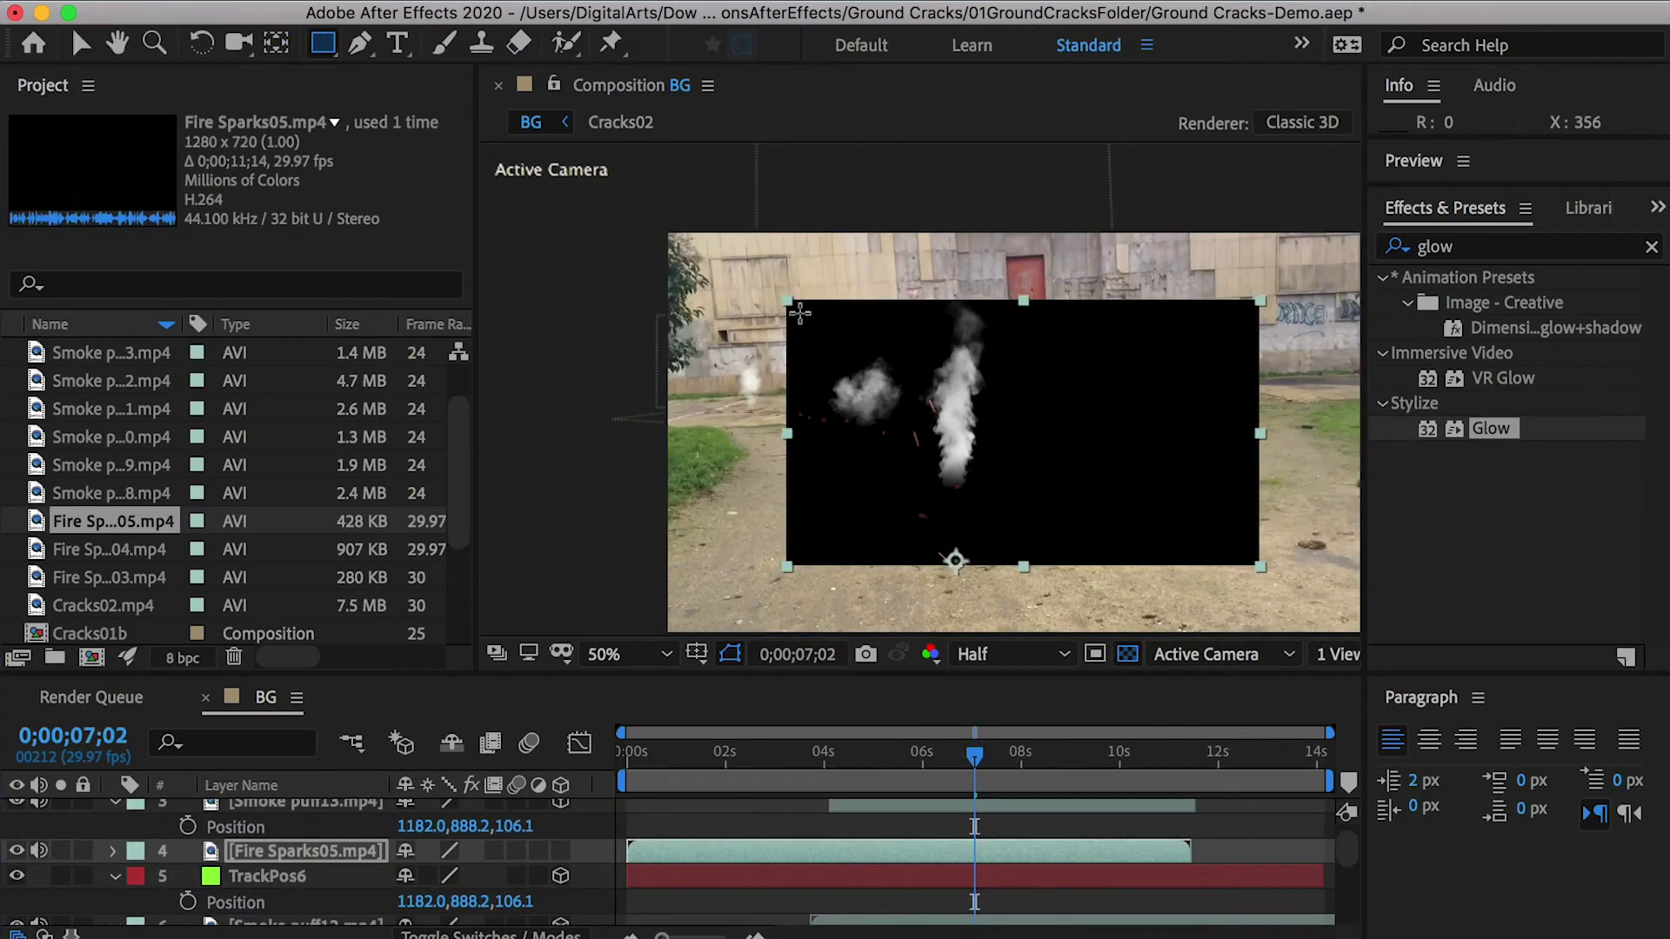
drag(798, 312, 1264, 637)
click(439, 901)
click(435, 883)
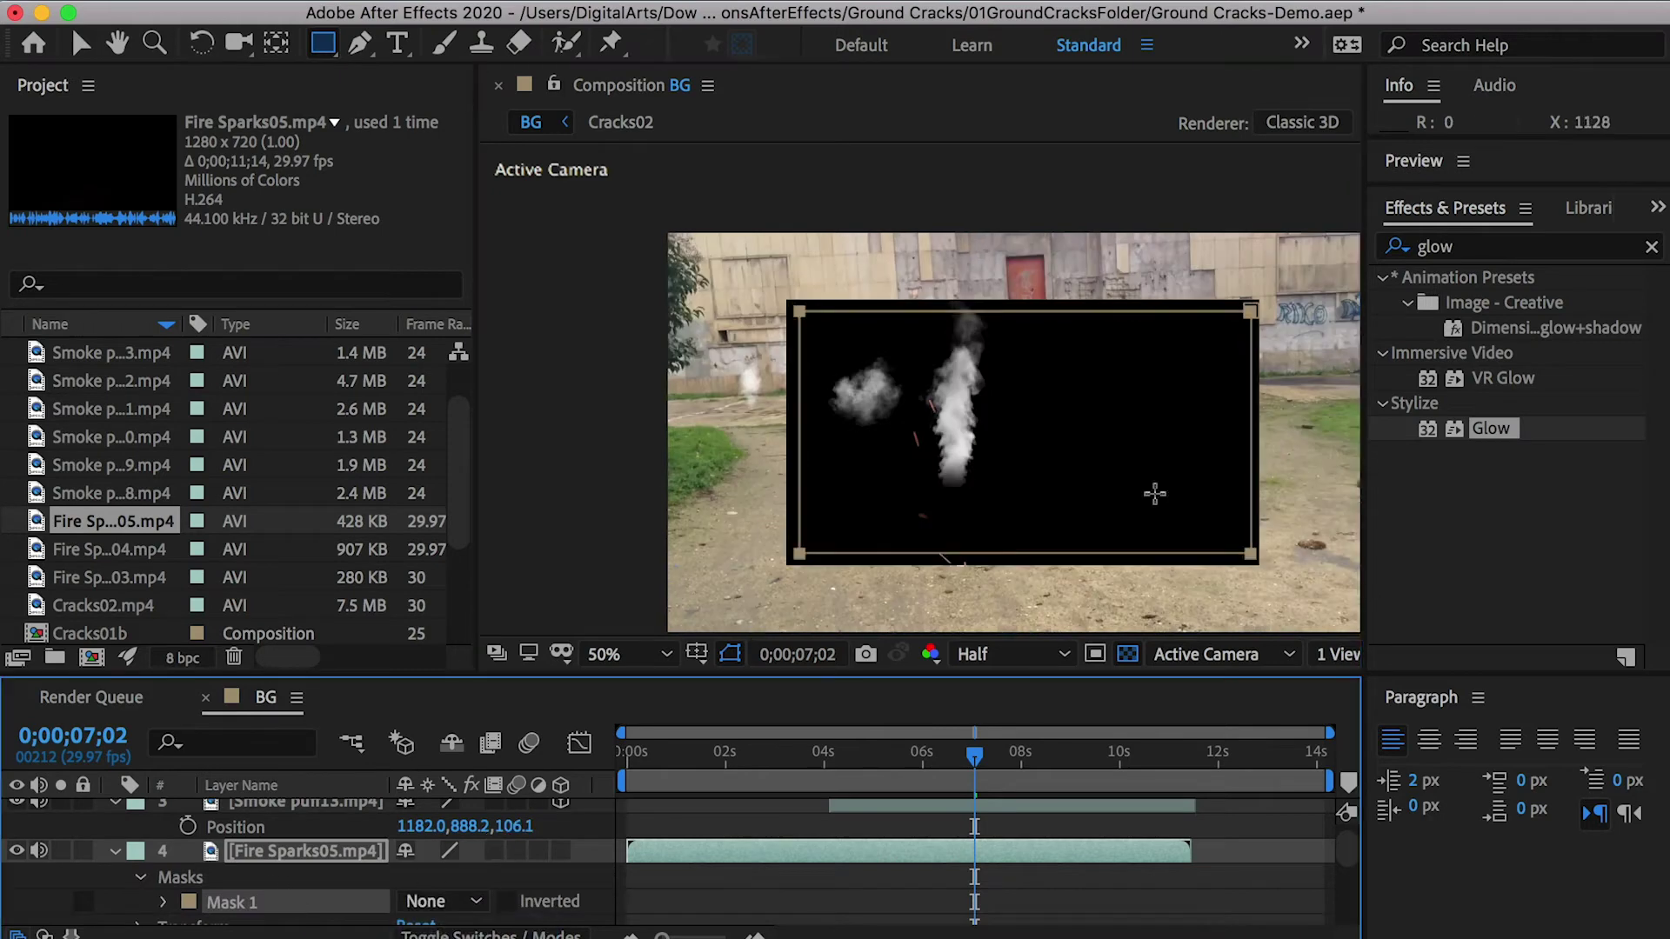
Shrink the Fire Sparks05.mp4 mask further inside the clip's edges and set its mode to Add
key(v)
double_click(1251, 555)
drag(1251, 554, 1243, 549)
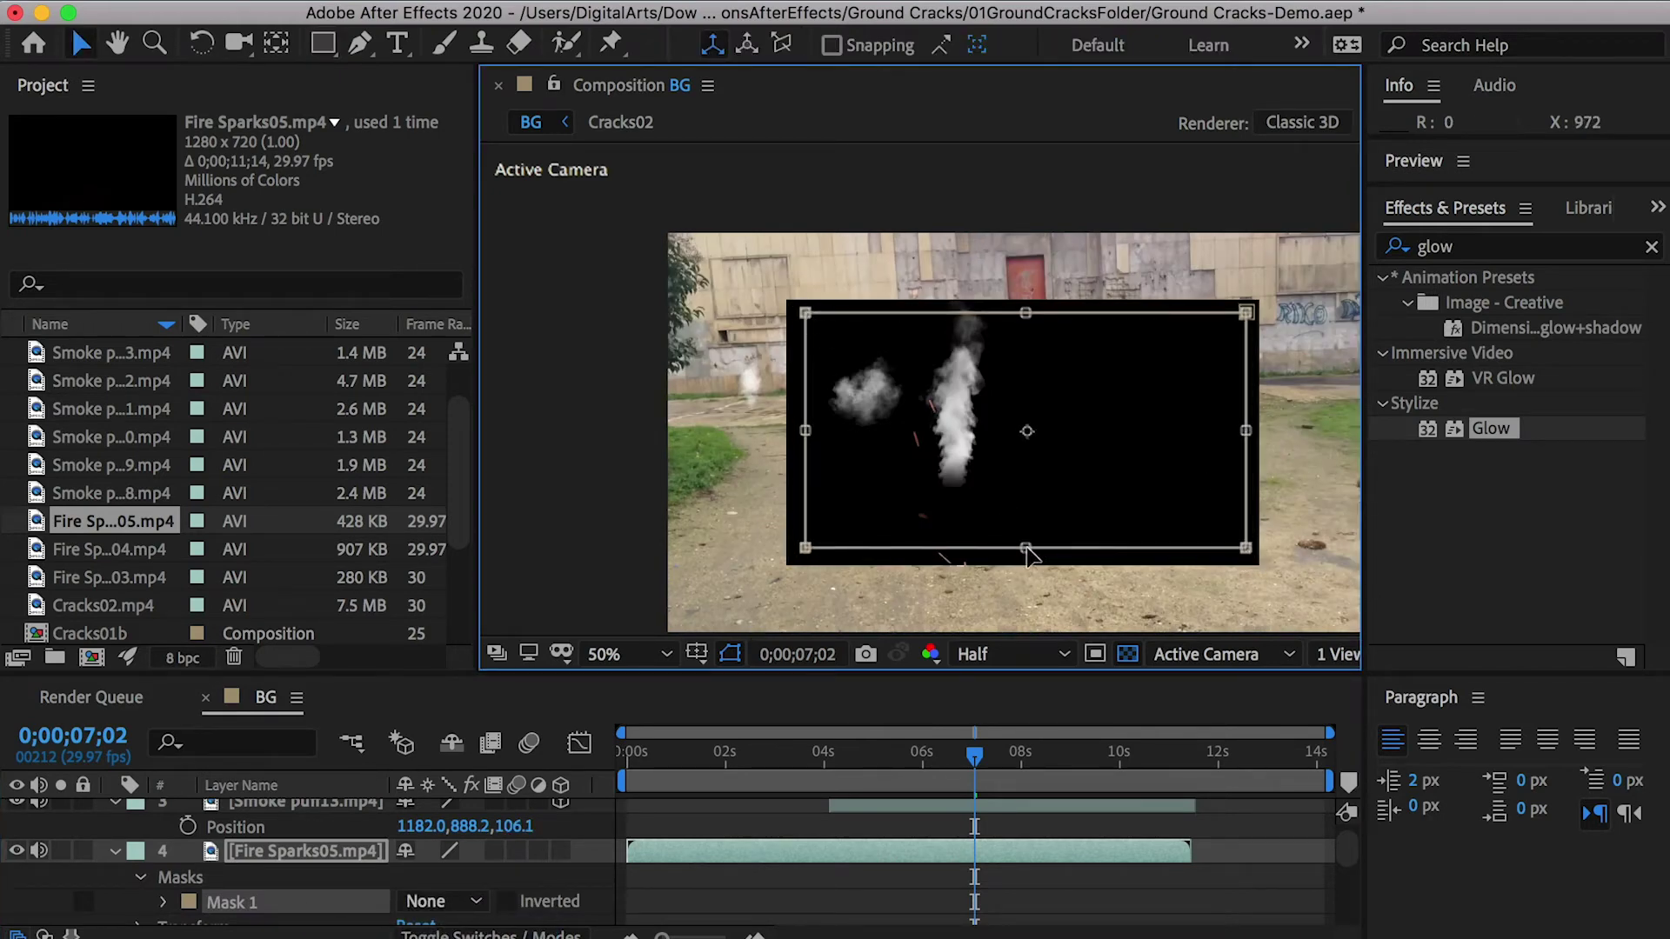
click(439, 901)
click(431, 920)
Feather the Fire Sparks05.mp4 mask by 75 pixels and set the layer's blending mode to Screen
click(163, 902)
scroll(477, 864, down, 3)
text(75)
key(Return)
scroll(244, 857, up, 2)
right_click(264, 836)
mouse_move(348, 854)
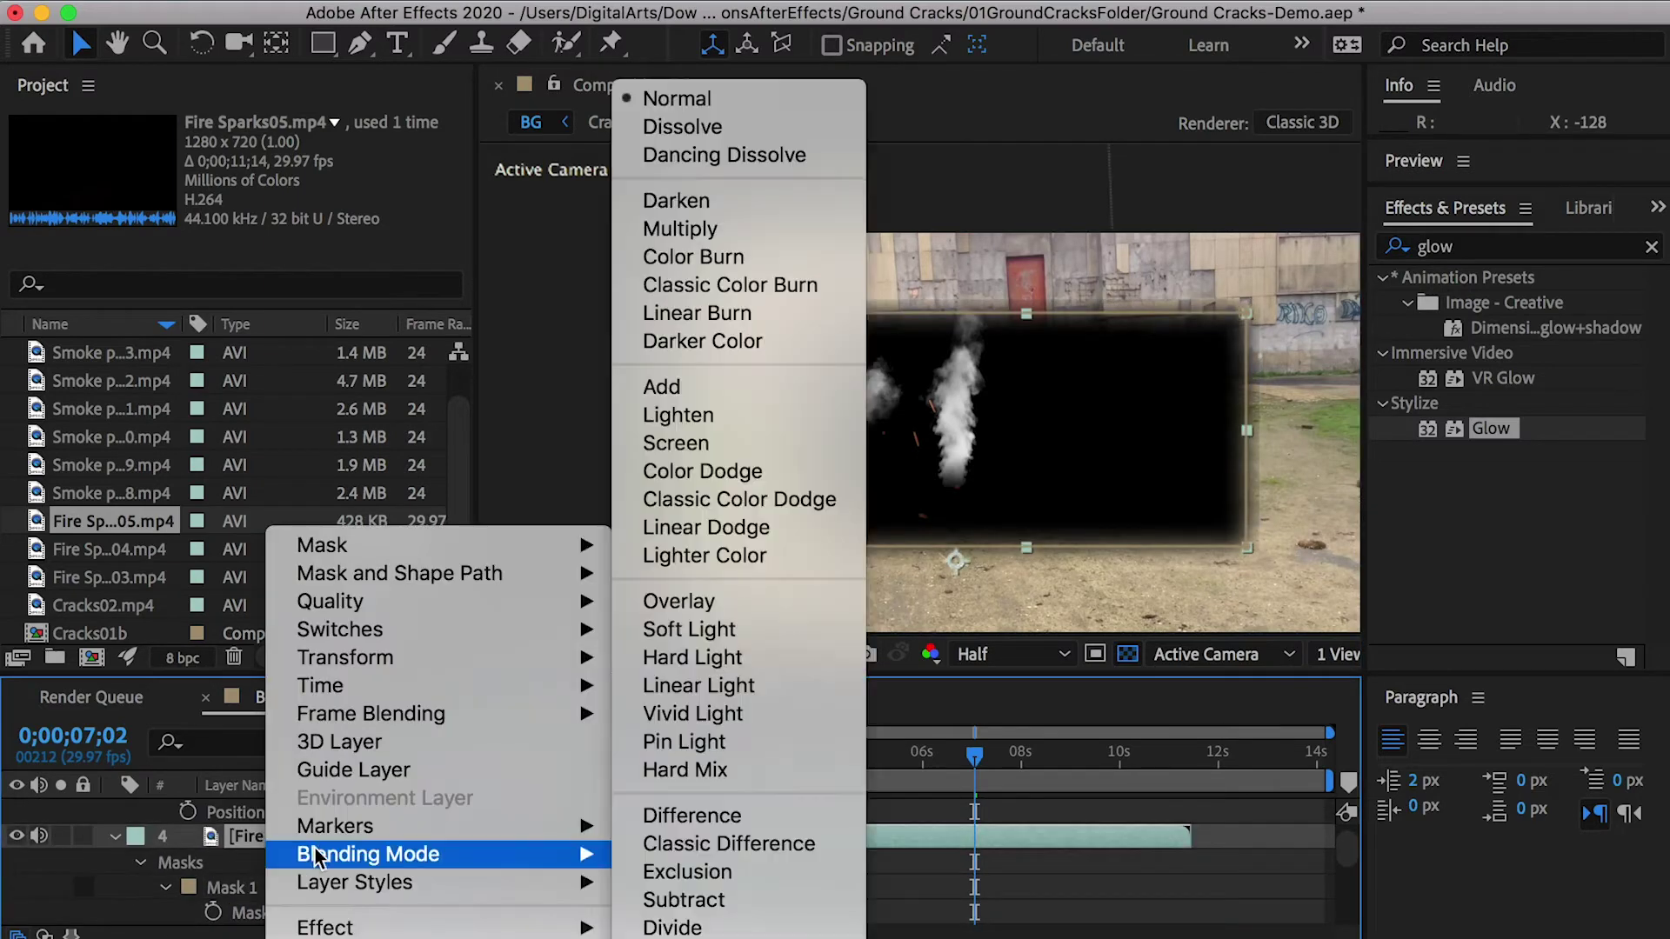
click(697, 444)
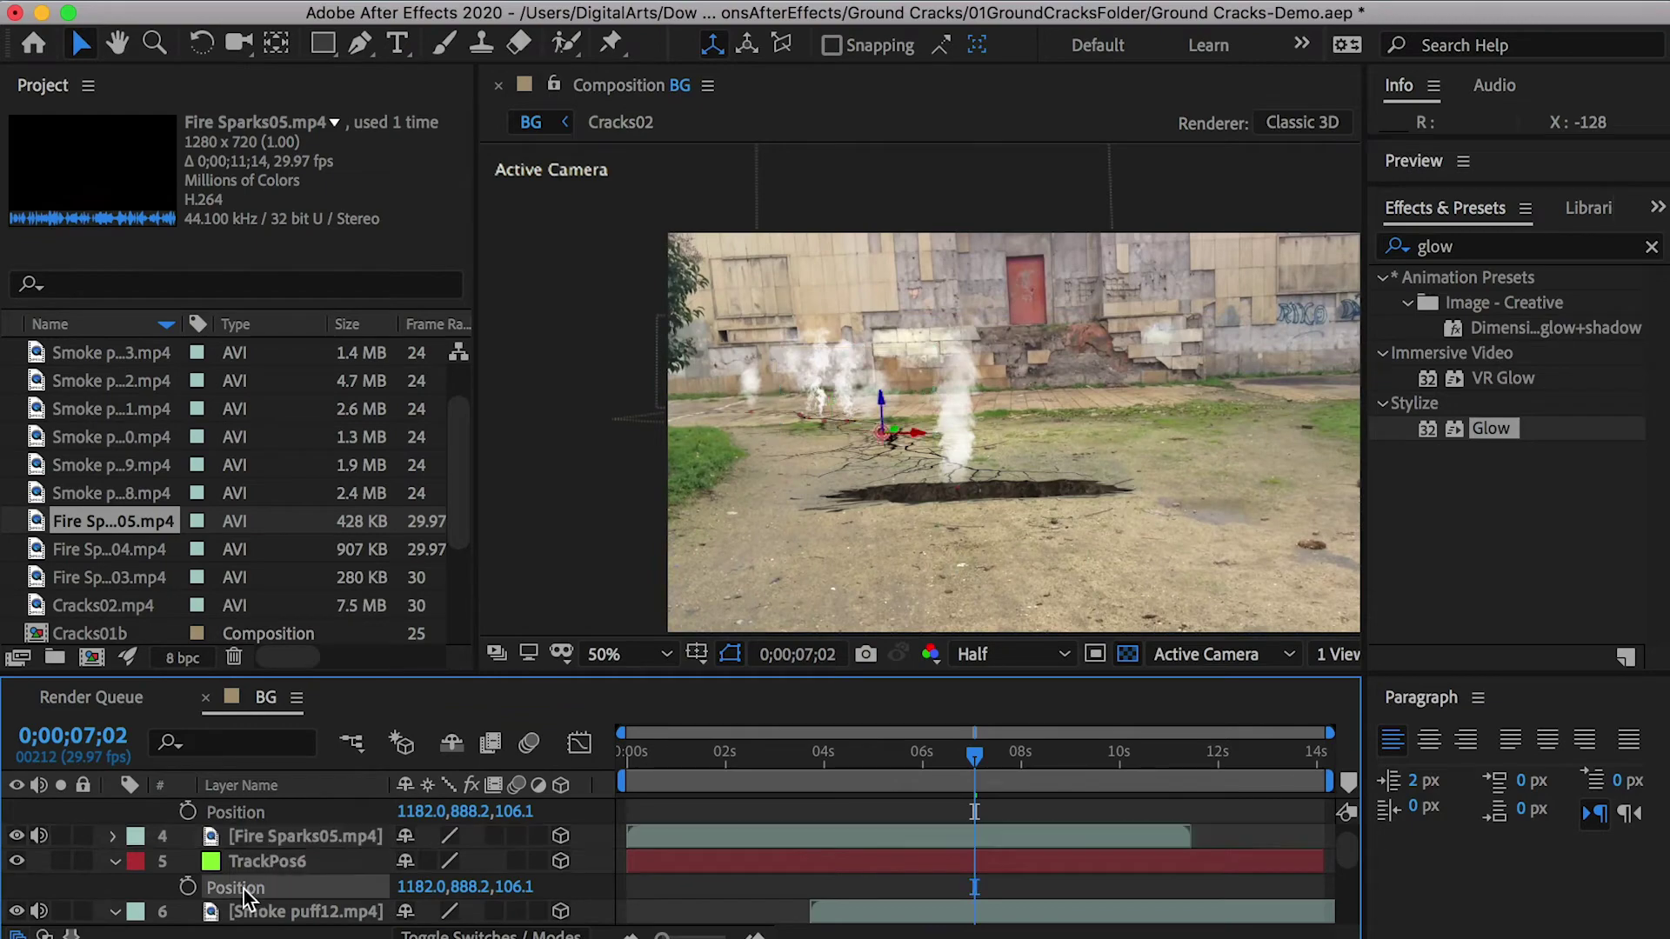
Move Fire Sparks05.mp4 above Smoke puff13.mp4 and shift it to start at about 4 seconds
scroll(256, 838, up, 3)
drag(266, 909, 268, 854)
drag(755, 860, 952, 854)
Import Monster.mp4 and Energy Field1.mp4 into the project and preview the Energy Field1.mp4 footage
drag(950, 318, 165, 431)
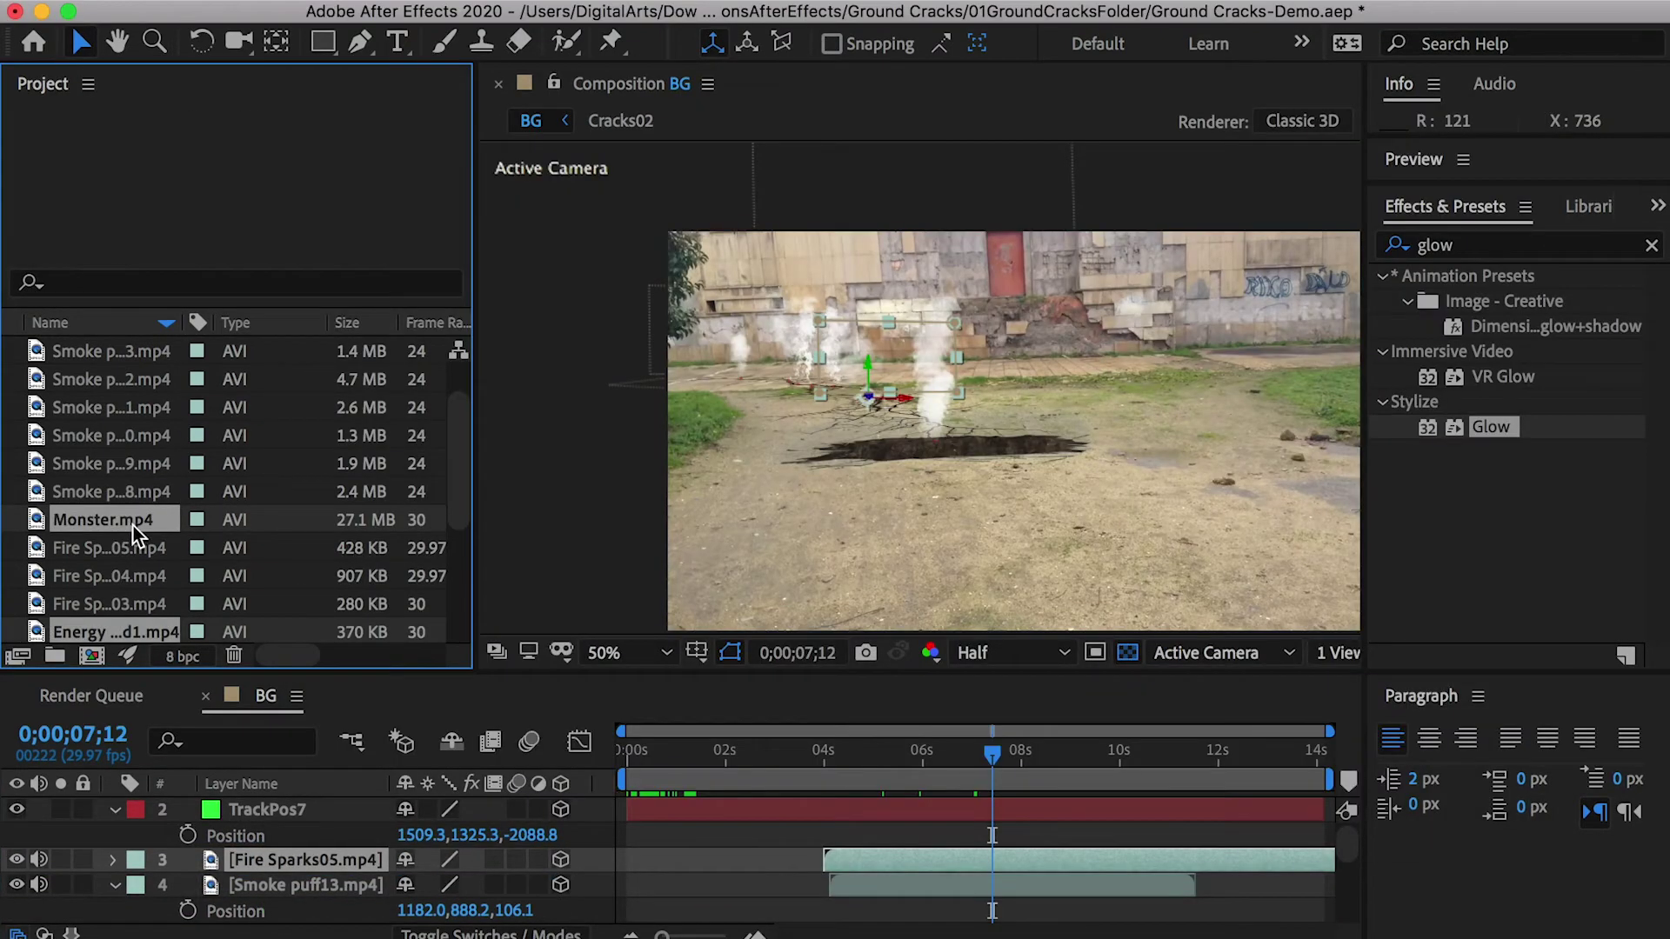
click(94, 575)
click(87, 632)
drag(492, 587, 1261, 587)
drag(1131, 565, 1080, 572)
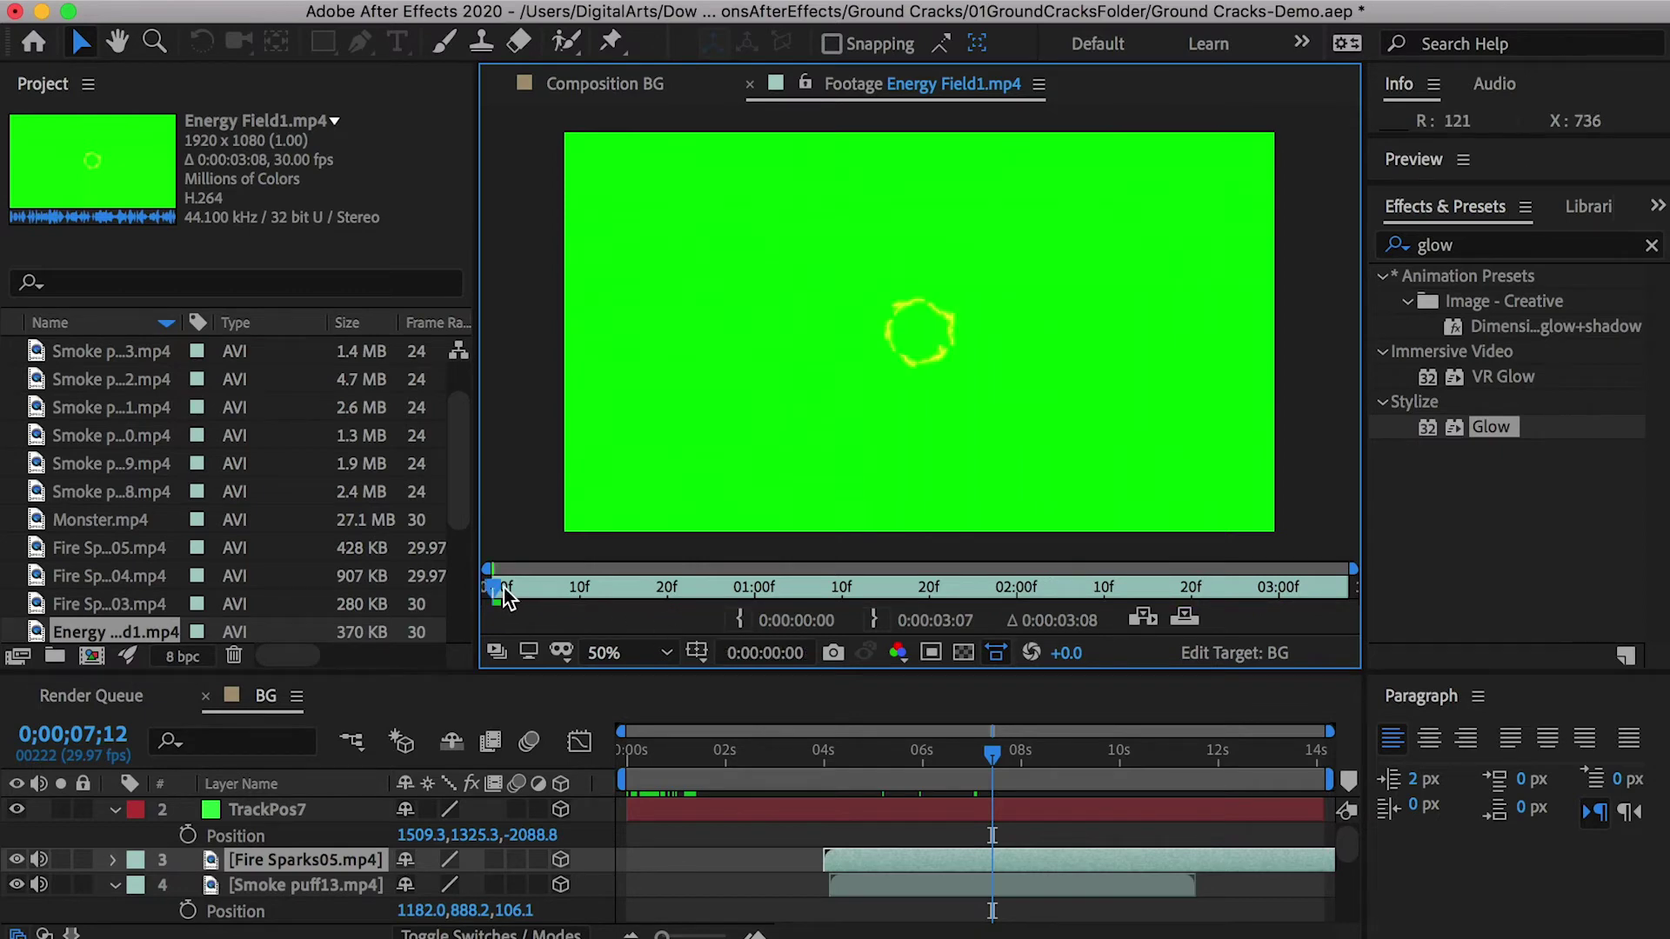
drag(504, 588, 780, 588)
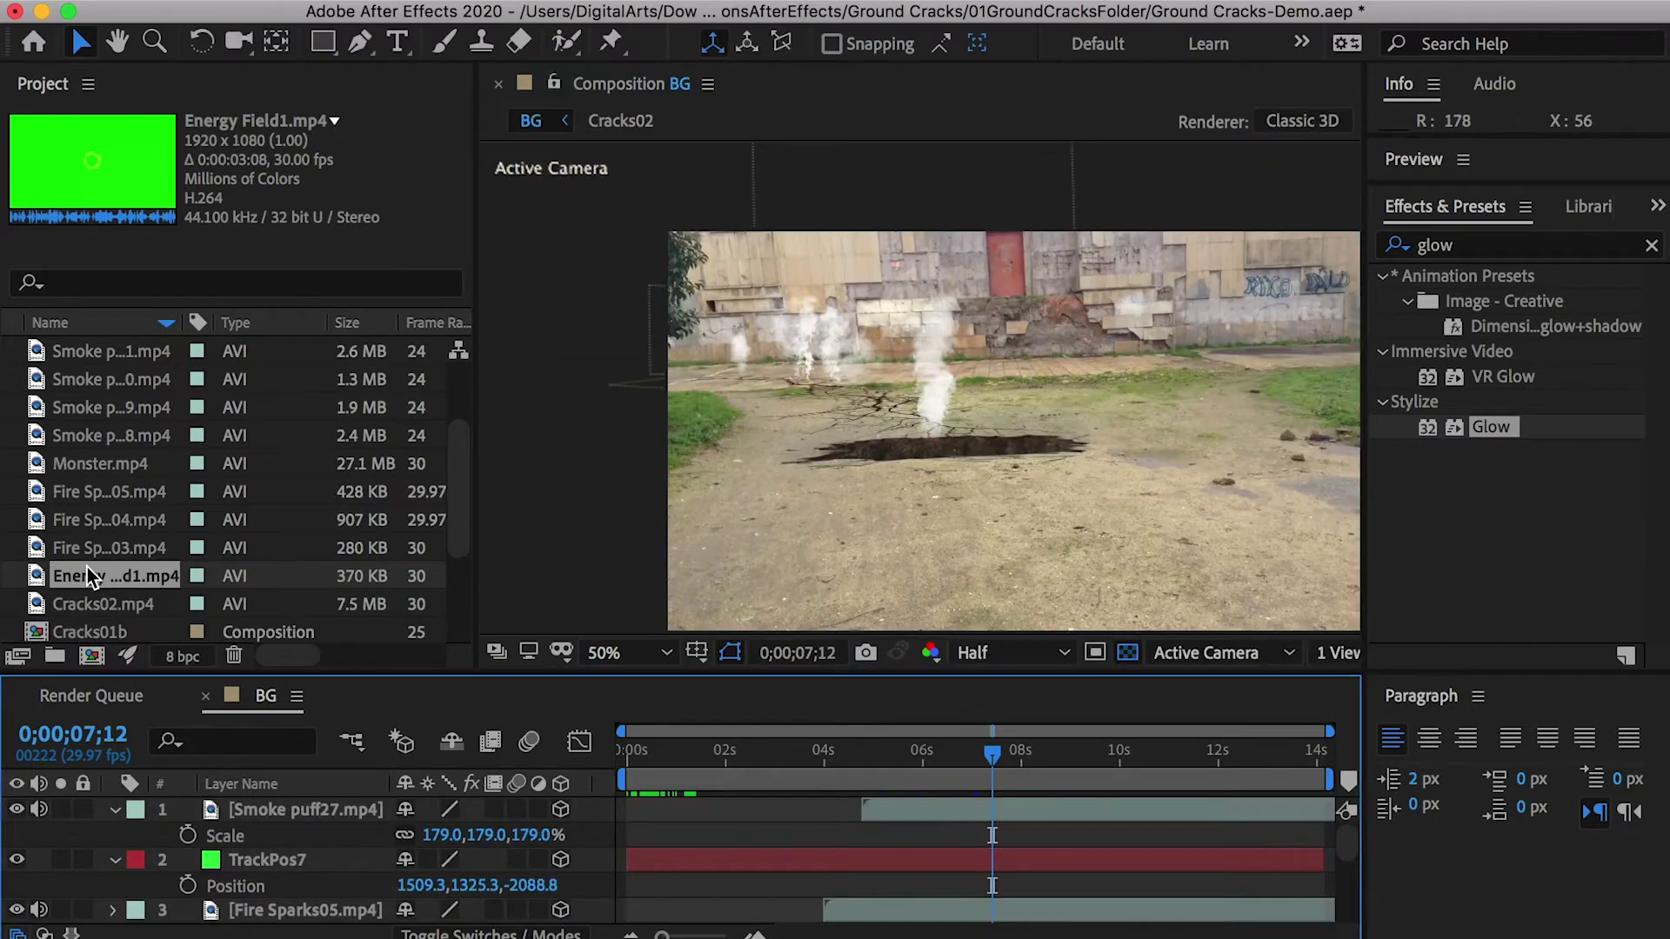
Create a composition from Energy Field1.mp4, trim the clip's end at 0:00:01:08 and shorten the work area to match
drag(86, 572, 92, 656)
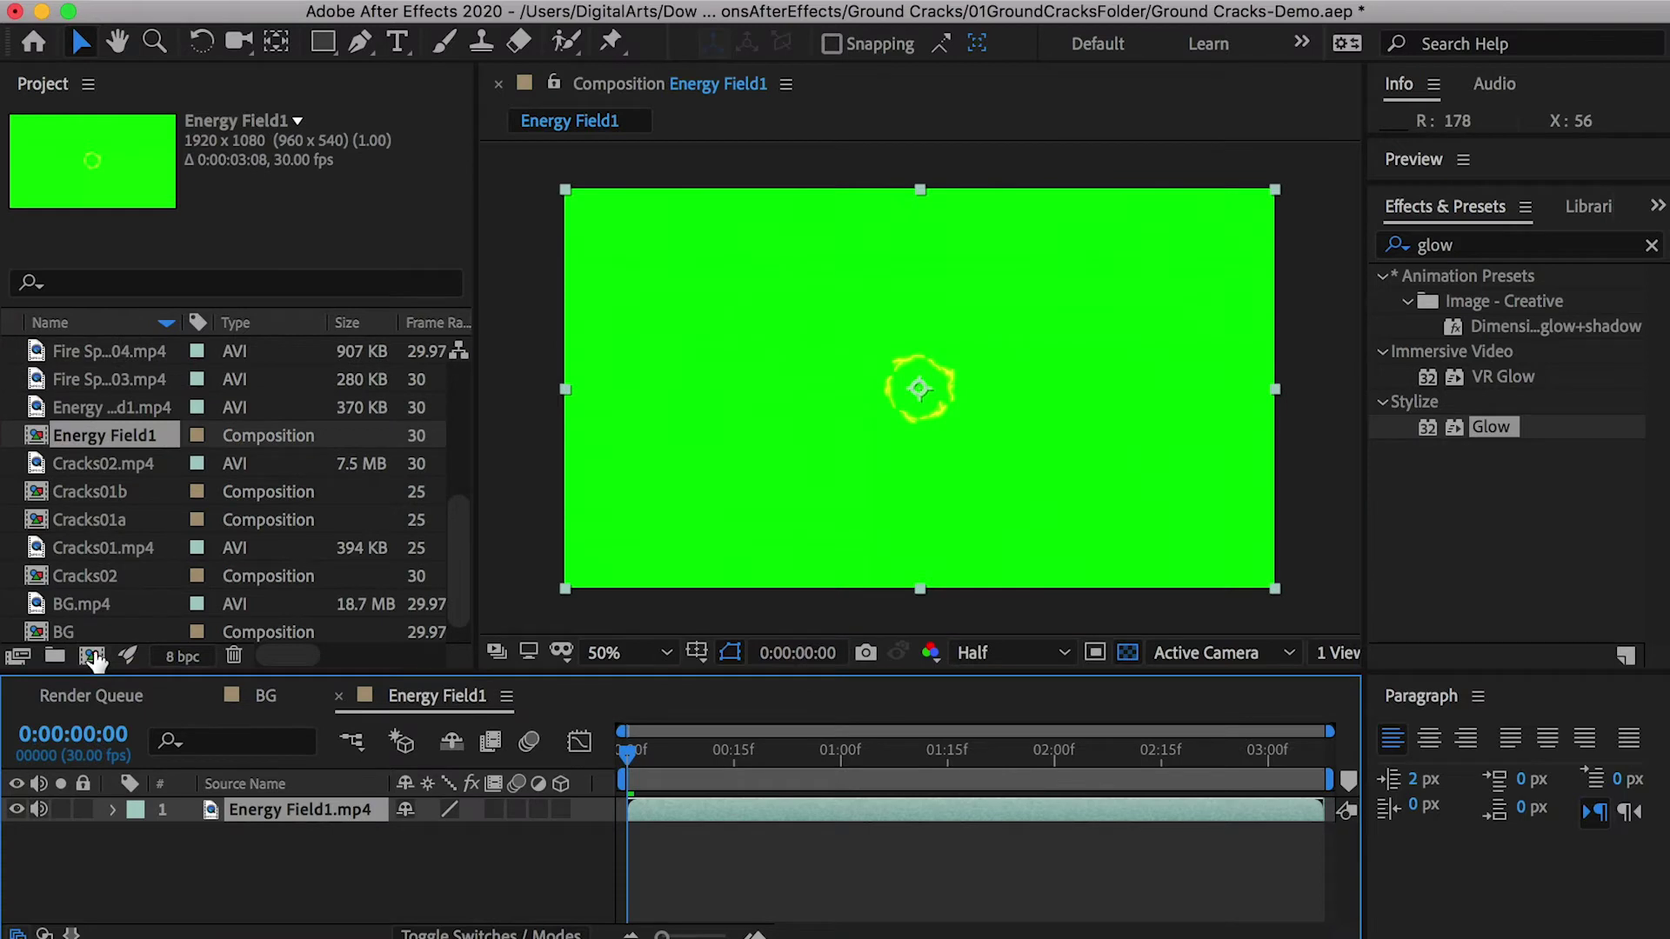
drag(854, 746, 898, 743)
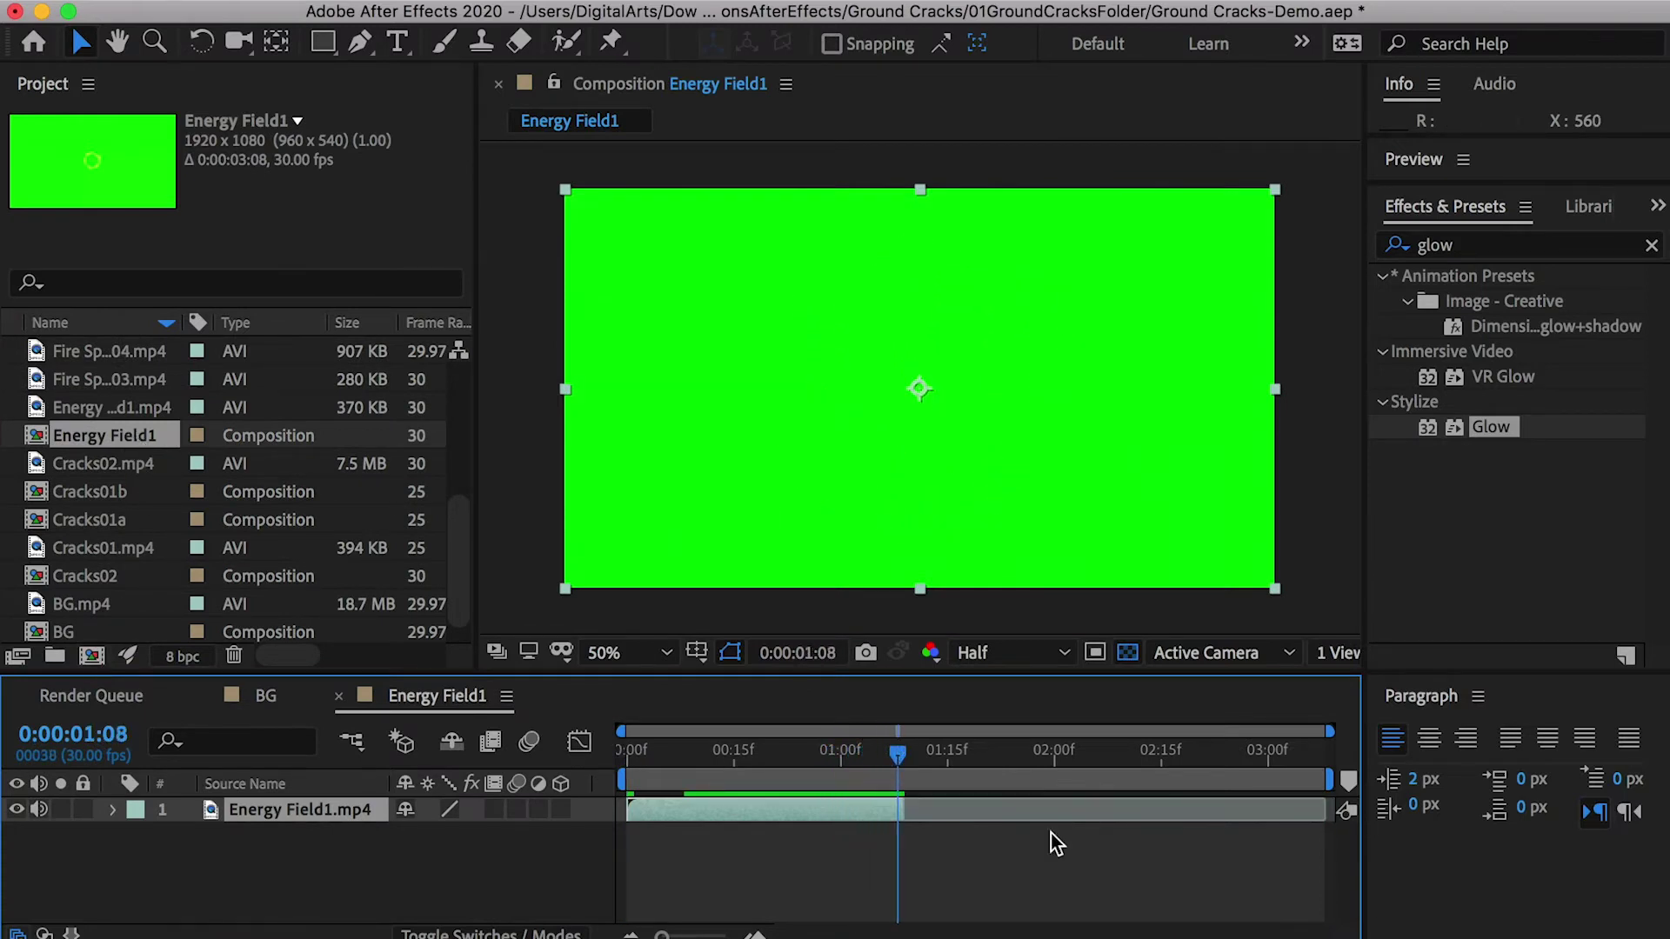
drag(1329, 781, 910, 782)
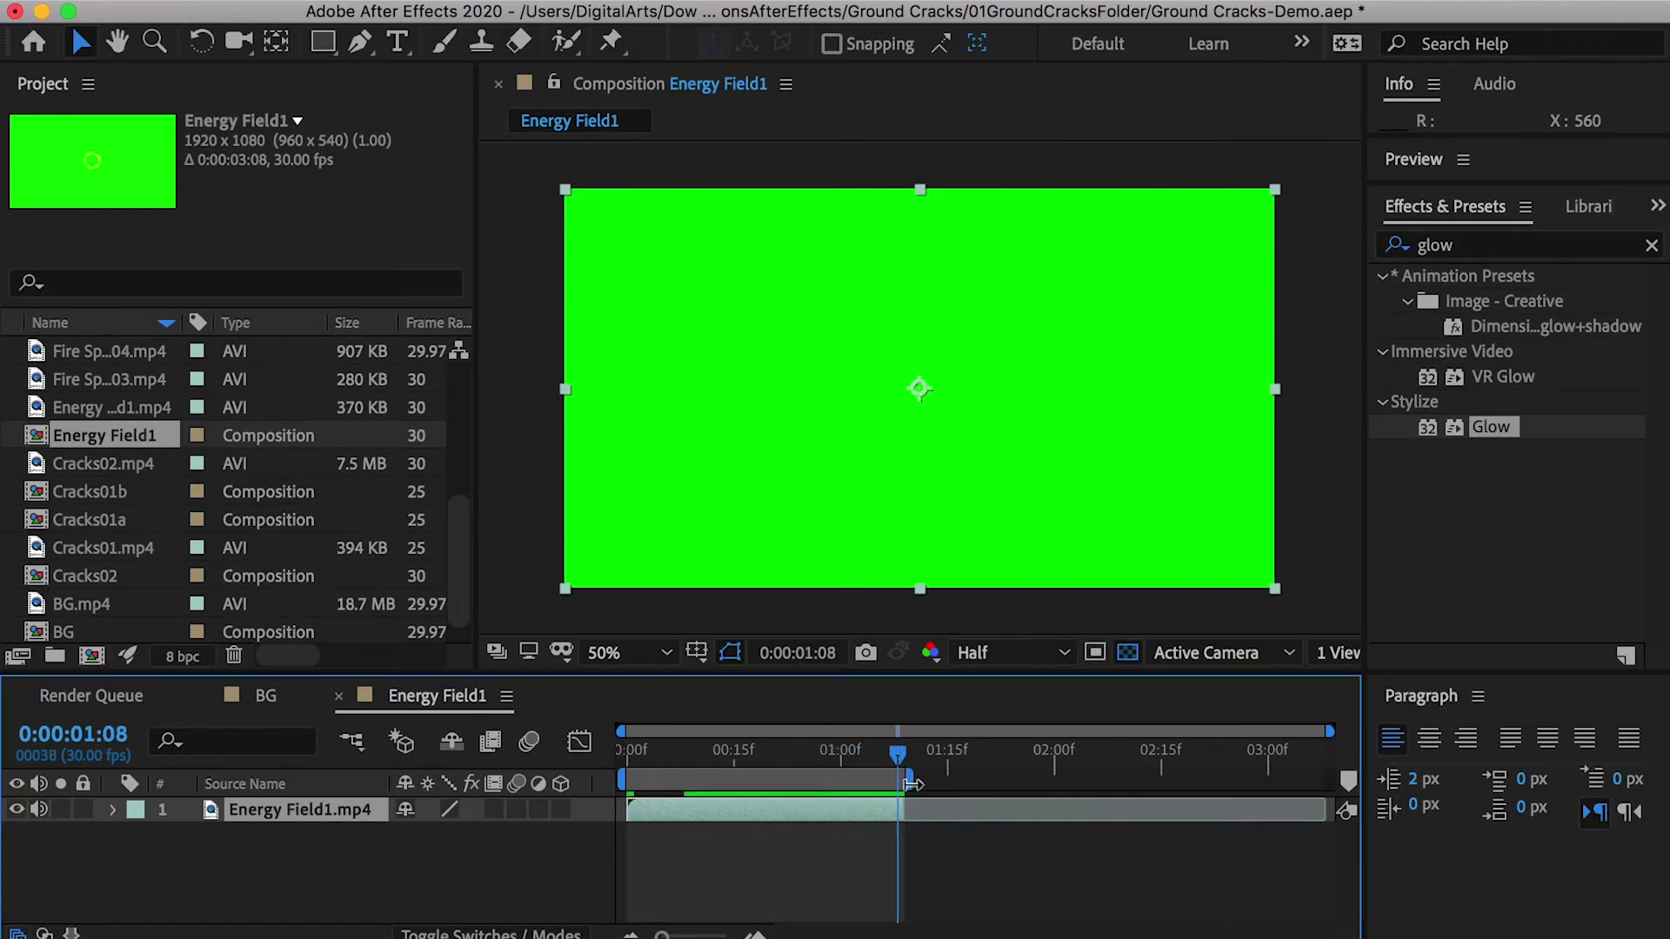
Create a second composition from Energy Field1.mp4, trim off its opening ring section and slide the clip to the composition's start
click(109, 409)
drag(111, 671, 92, 656)
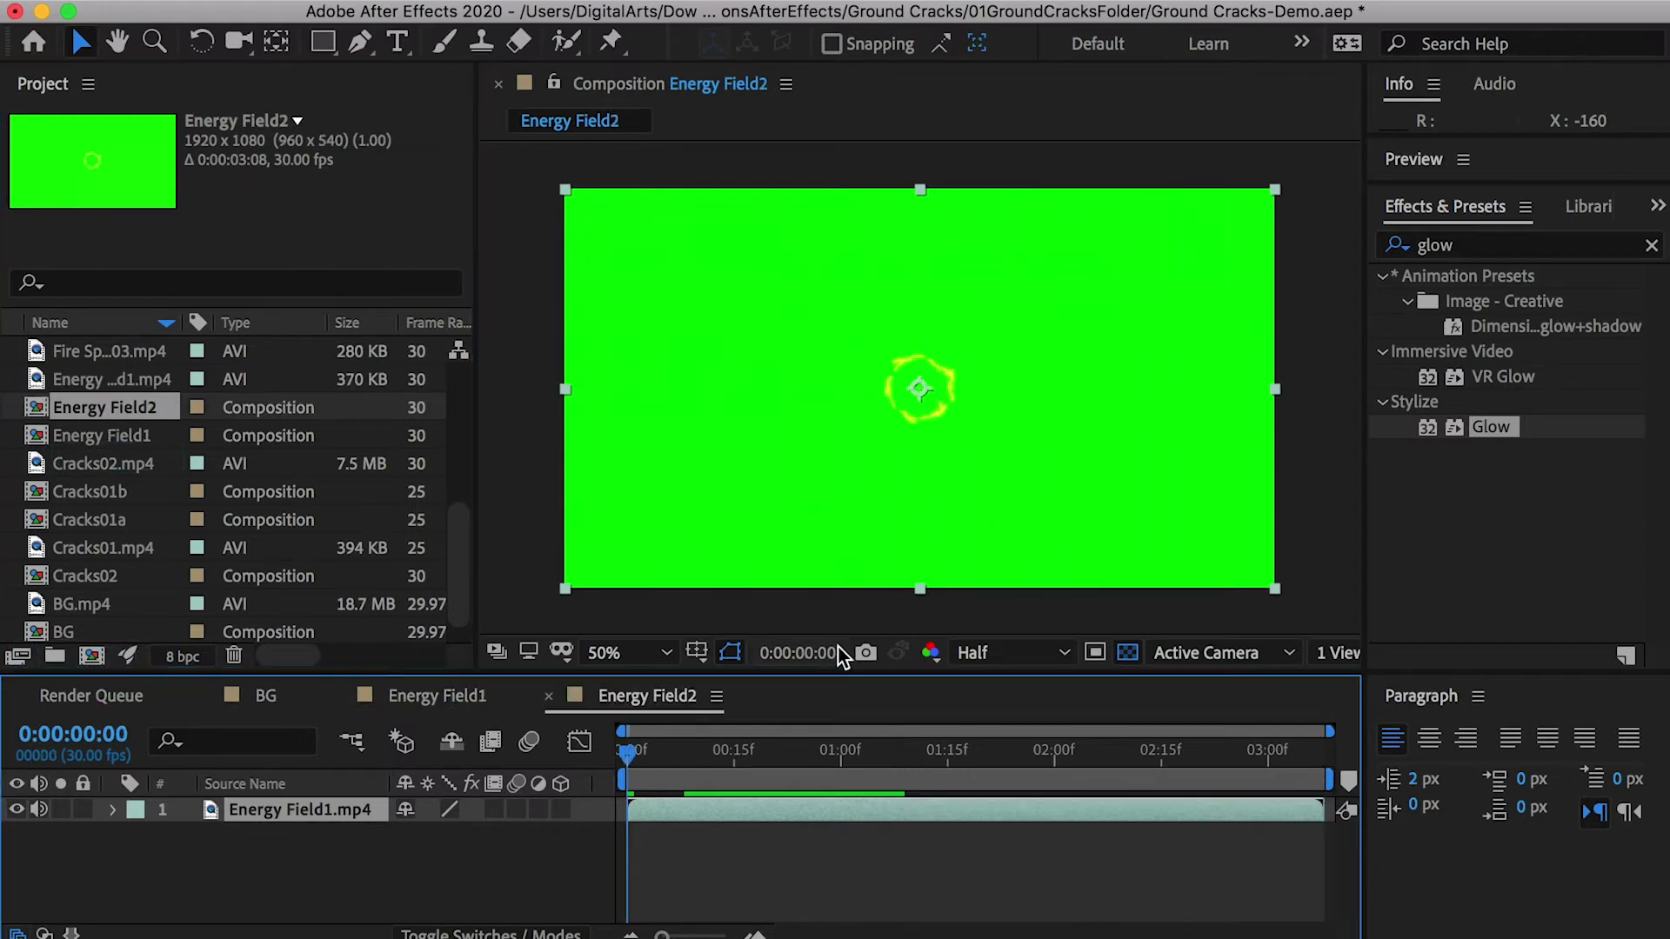
mouse_move(888, 753)
mouse_down()
mouse_move(990, 754)
mouse_move(890, 755)
mouse_up()
key(alt+[)
drag(949, 809, 662, 805)
Apply Keylight (1.2) to the clip in Energy Field2 and sample the green background as its screen colour
click(630, 752)
drag(633, 755, 648, 759)
click(1496, 244)
text(keyligh)
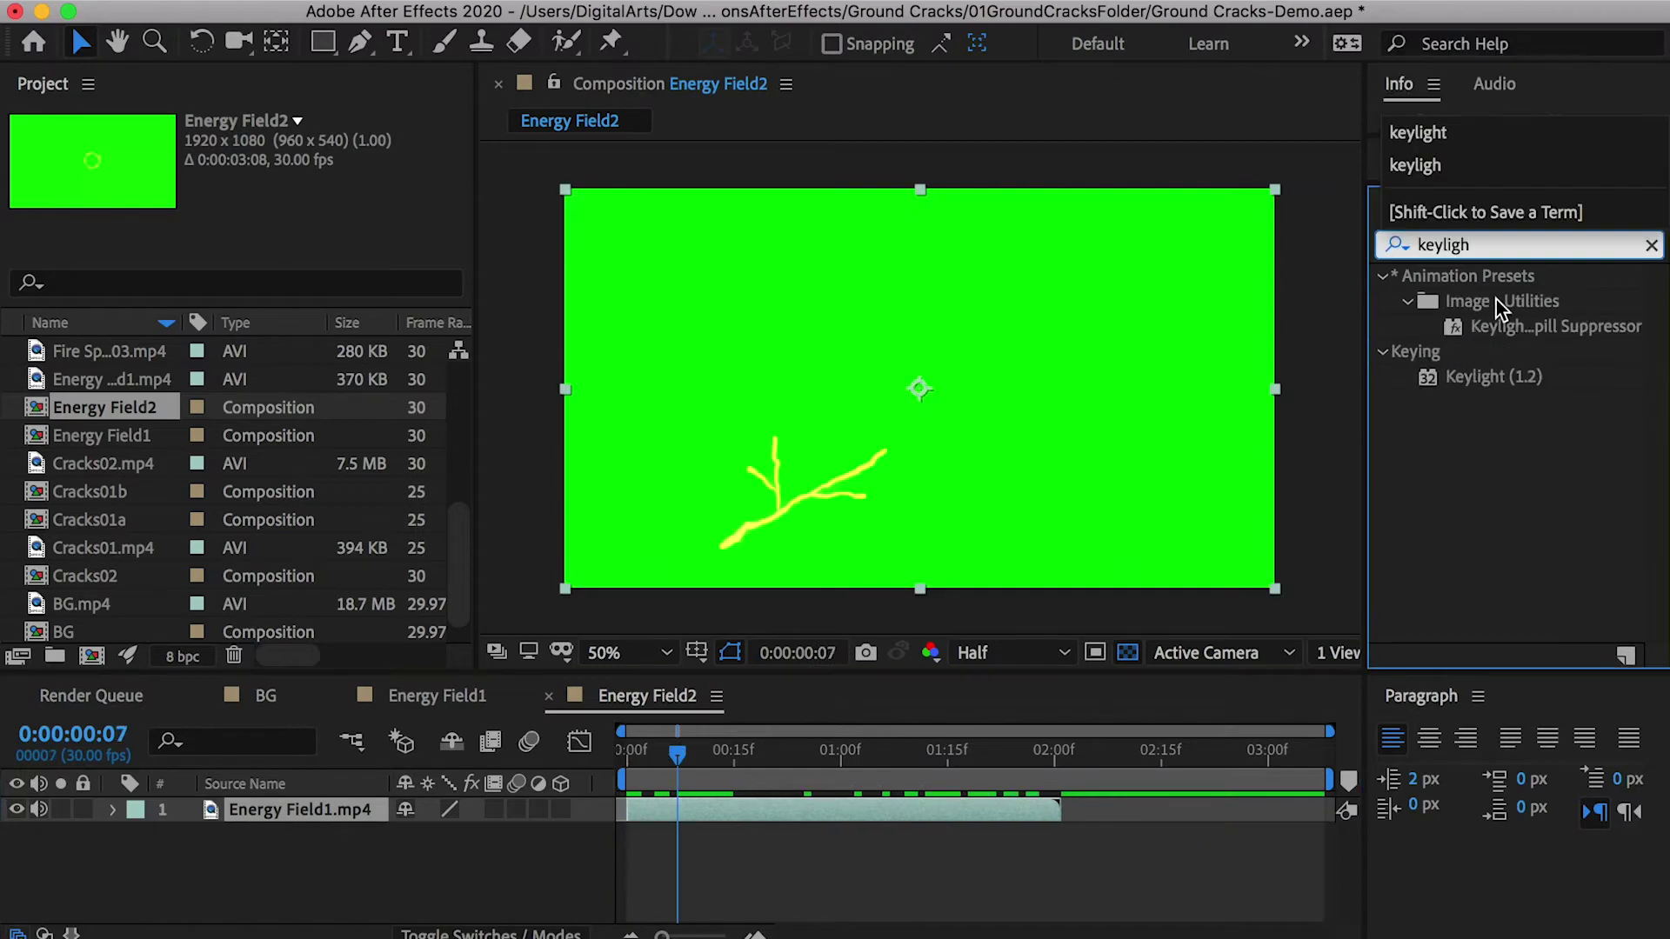
drag(1495, 377, 770, 807)
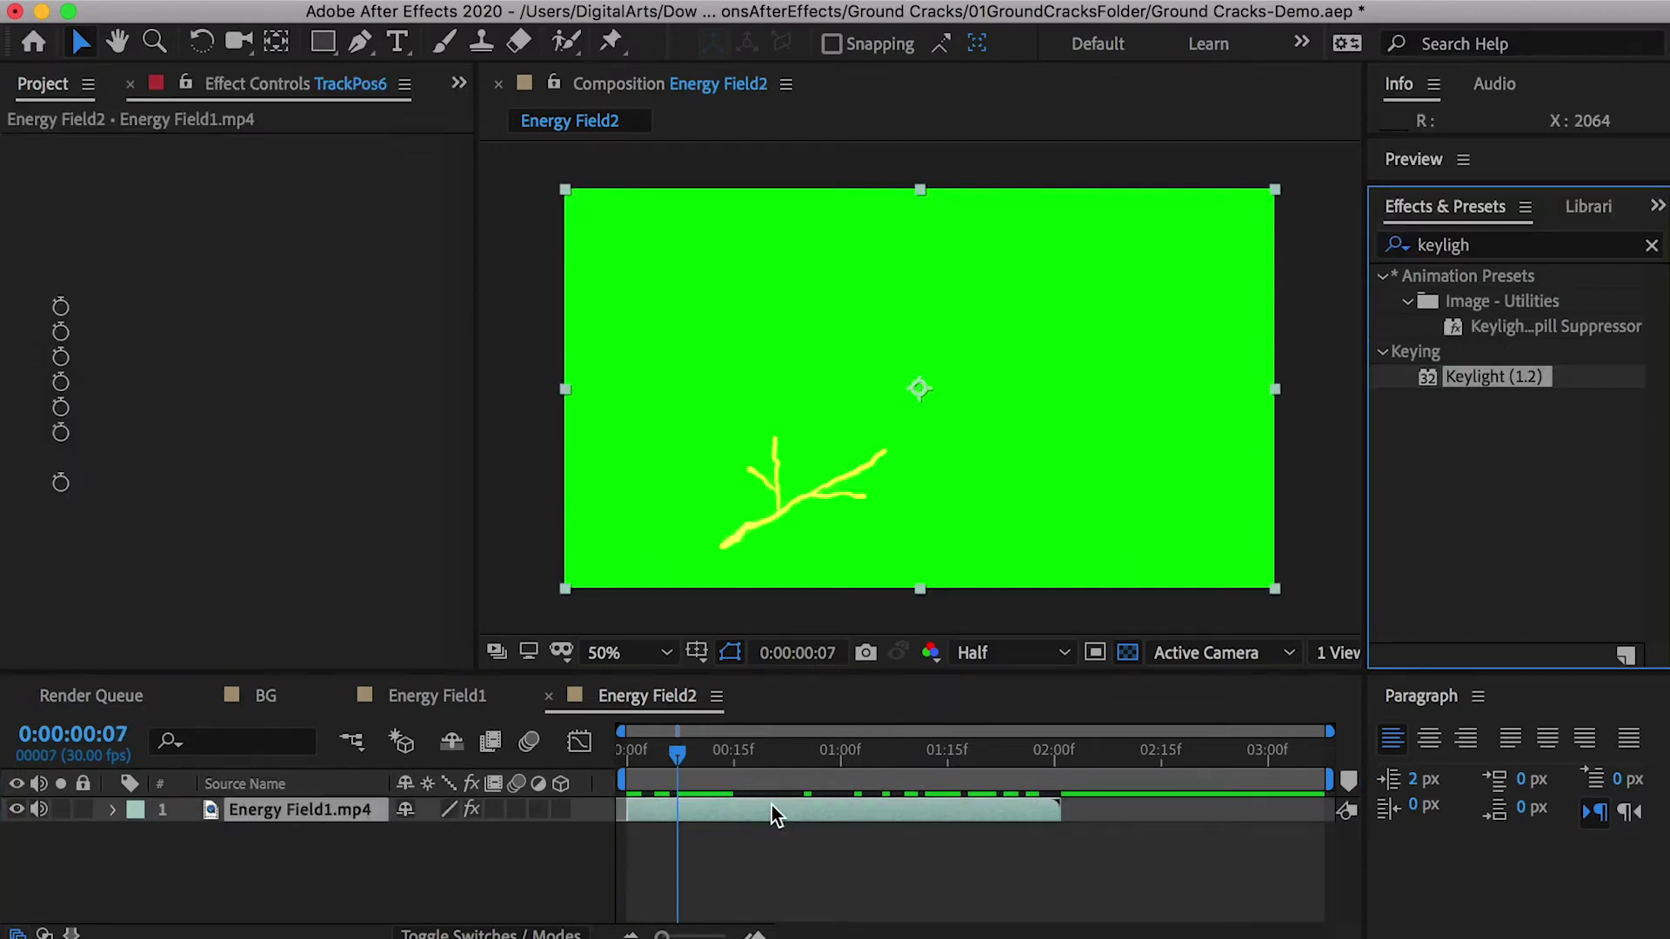
click(314, 332)
click(679, 383)
Key out the green background of the clip in Energy Field1 with Keylight (1.2) and return to BG
click(452, 695)
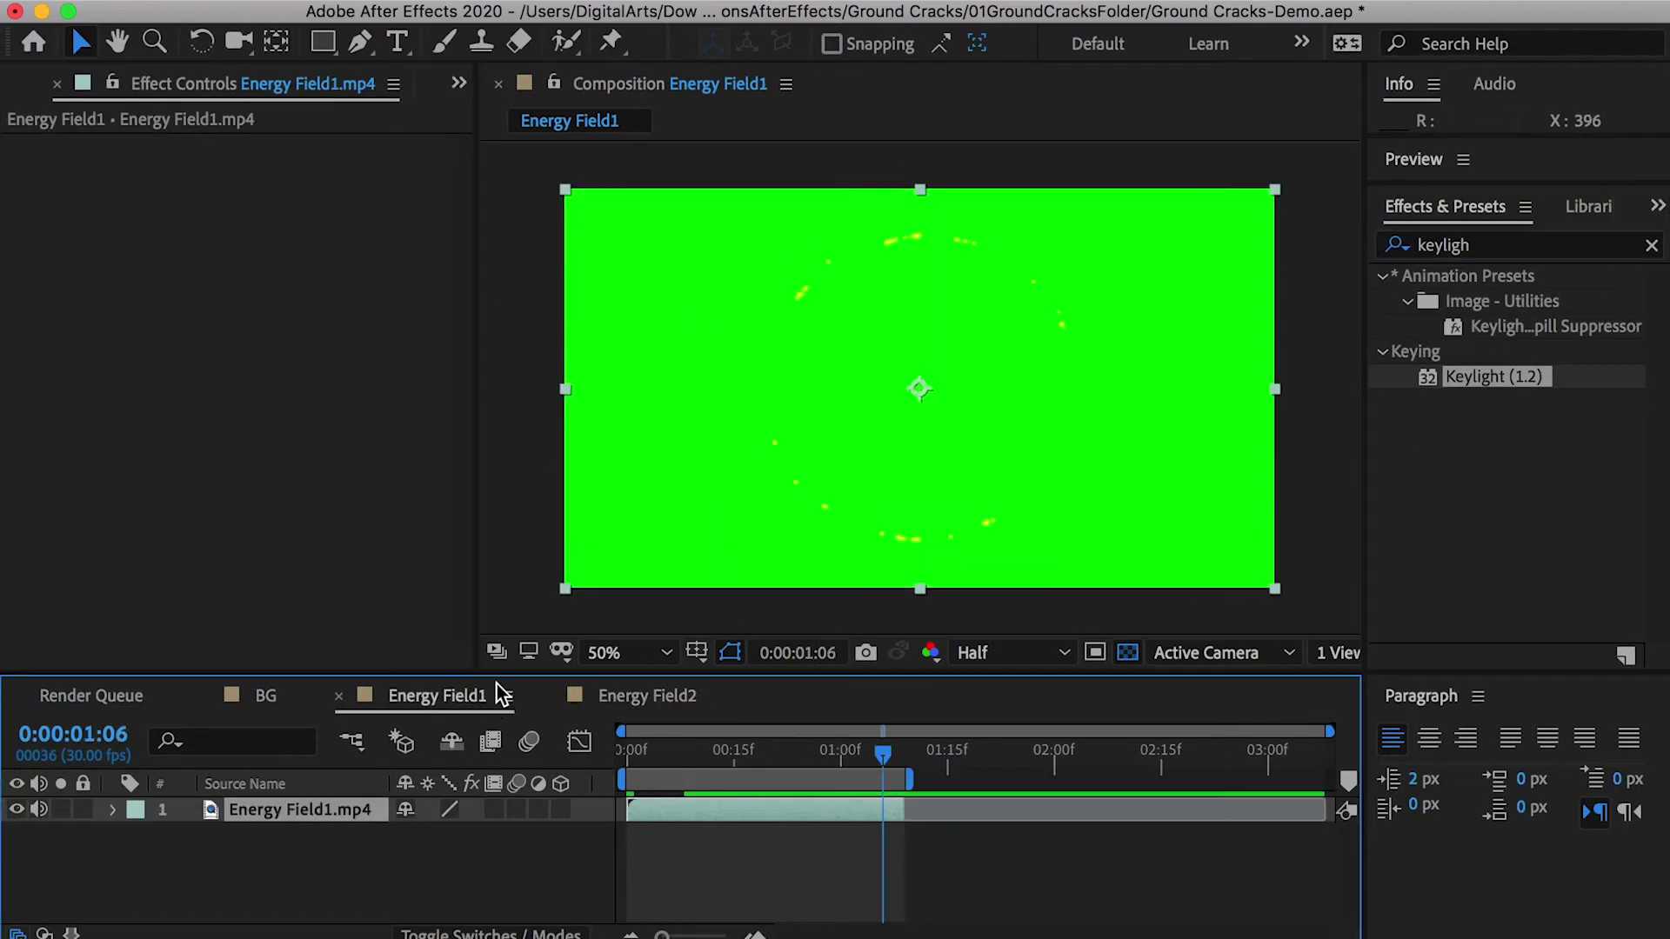
double_click(1464, 383)
click(298, 324)
click(696, 522)
click(676, 740)
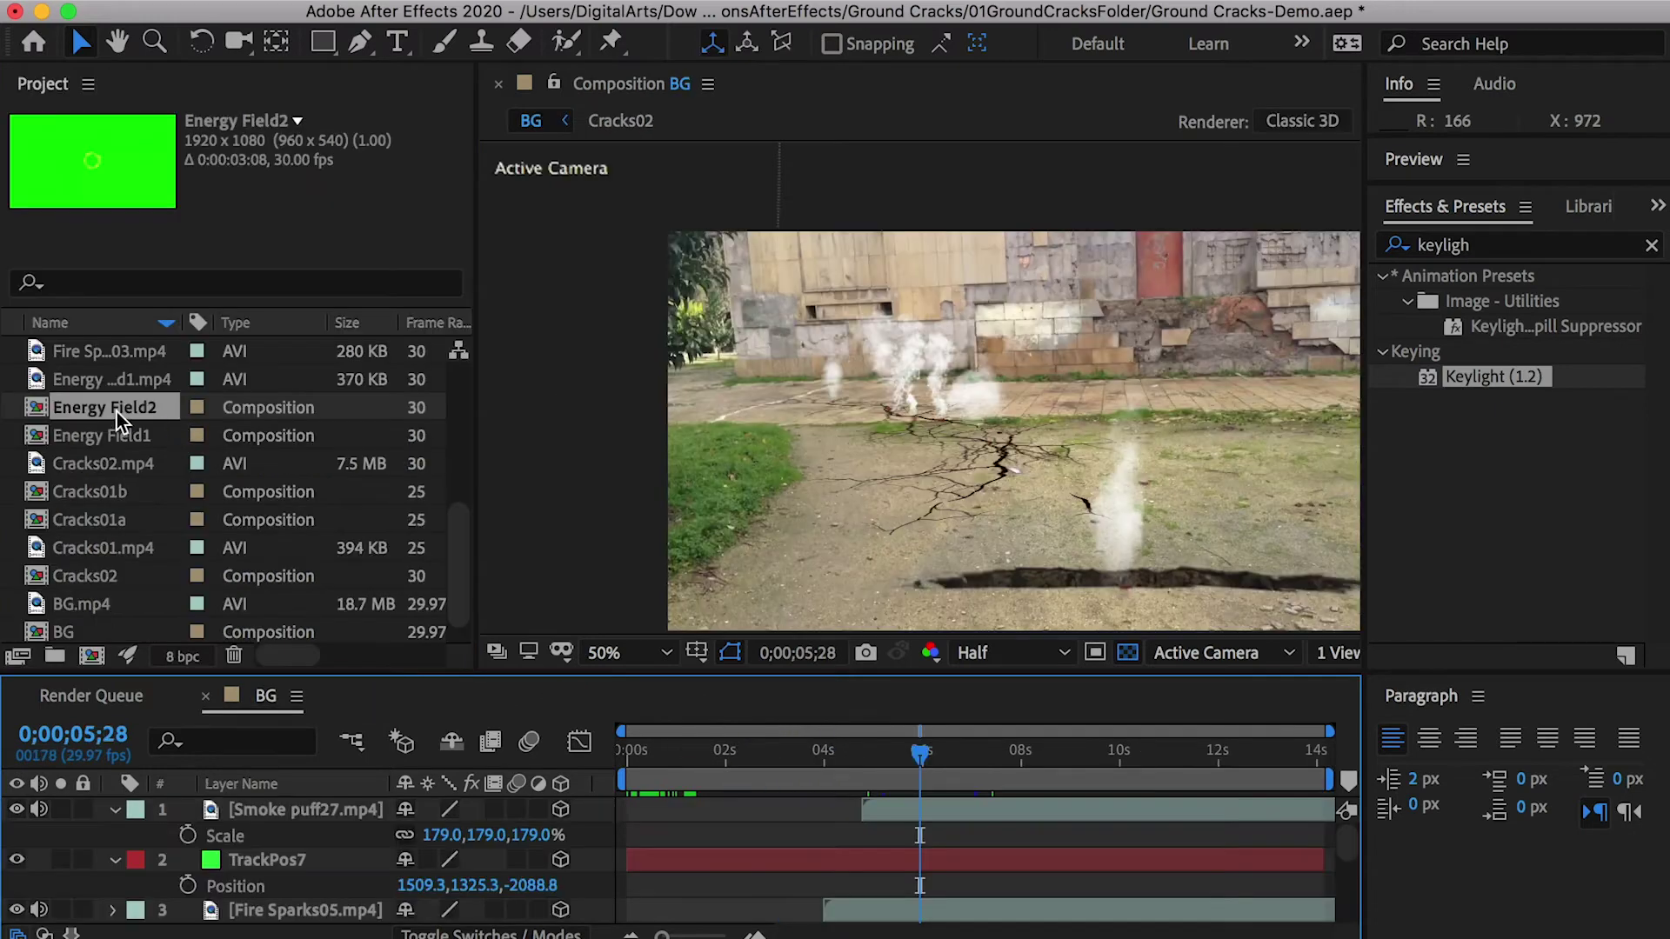
Add Energy Field2 as the top layer of BG, starting near 0;00;05;28, with its anchor point at the bolt's base
drag(117, 412, 270, 811)
drag(739, 809, 1024, 804)
click(276, 42)
drag(1023, 430, 810, 602)
Rotate the Energy Field2 layer counterclockwise until its lightning bolt stands upright
key(r)
drag(432, 835, 386, 835)
key(r)
key(F2)
key(v)
Make Energy Field2 a 3D layer and give it TrackPos7's position of 1509.3, 1325.3, -2088.8
click(560, 809)
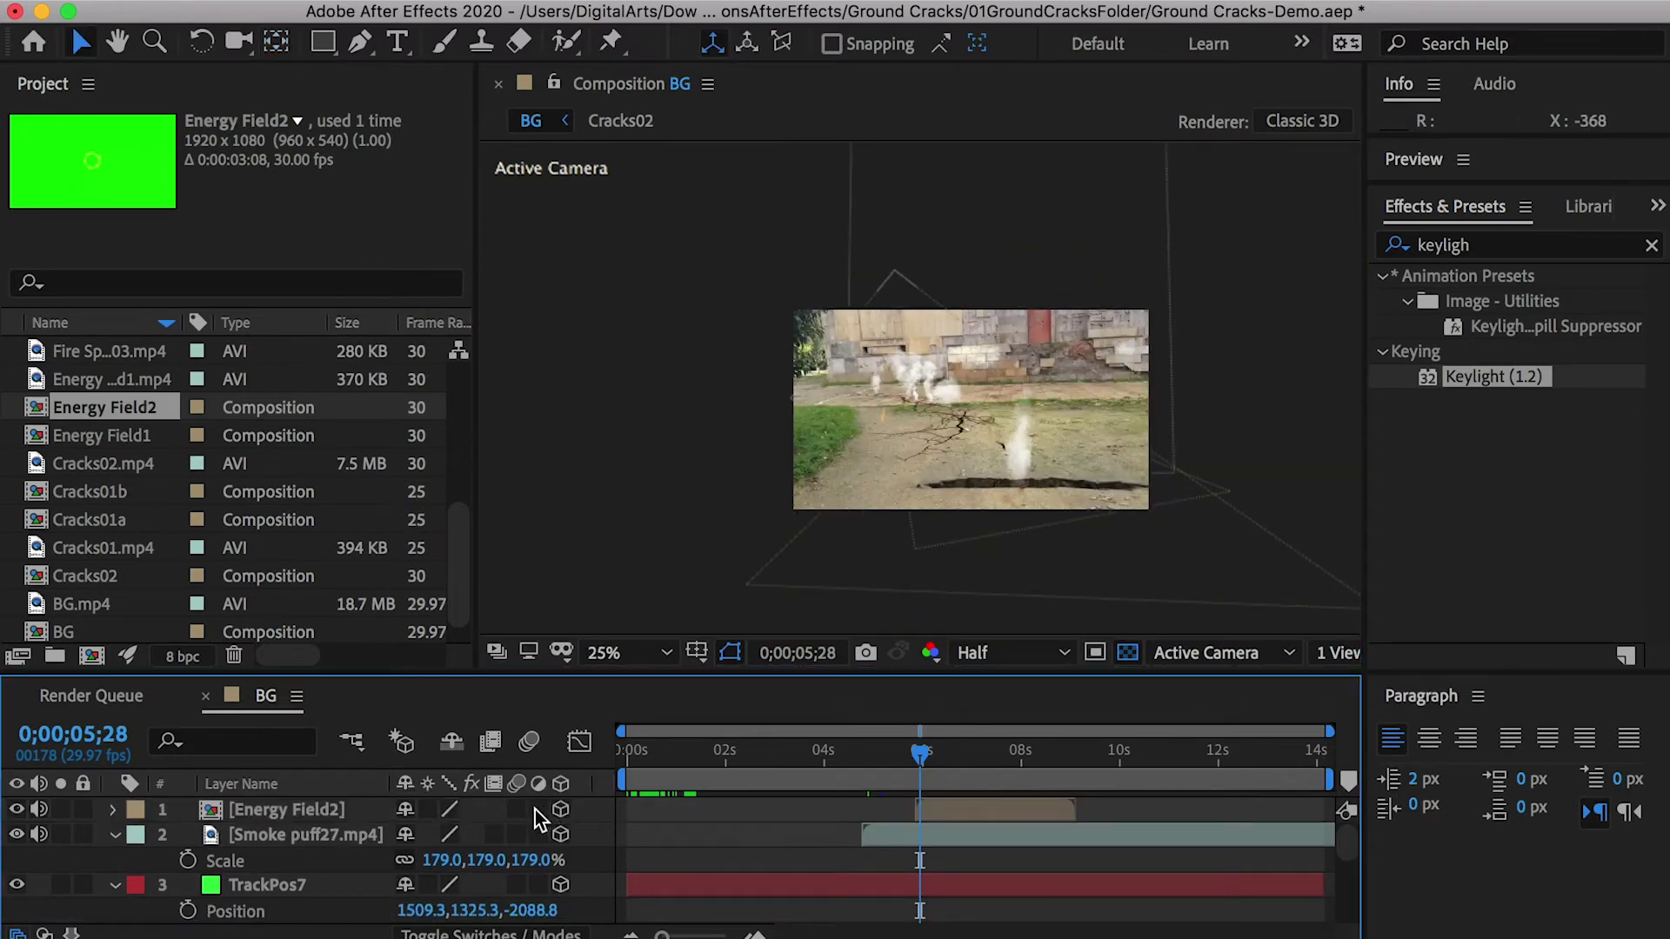
click(253, 910)
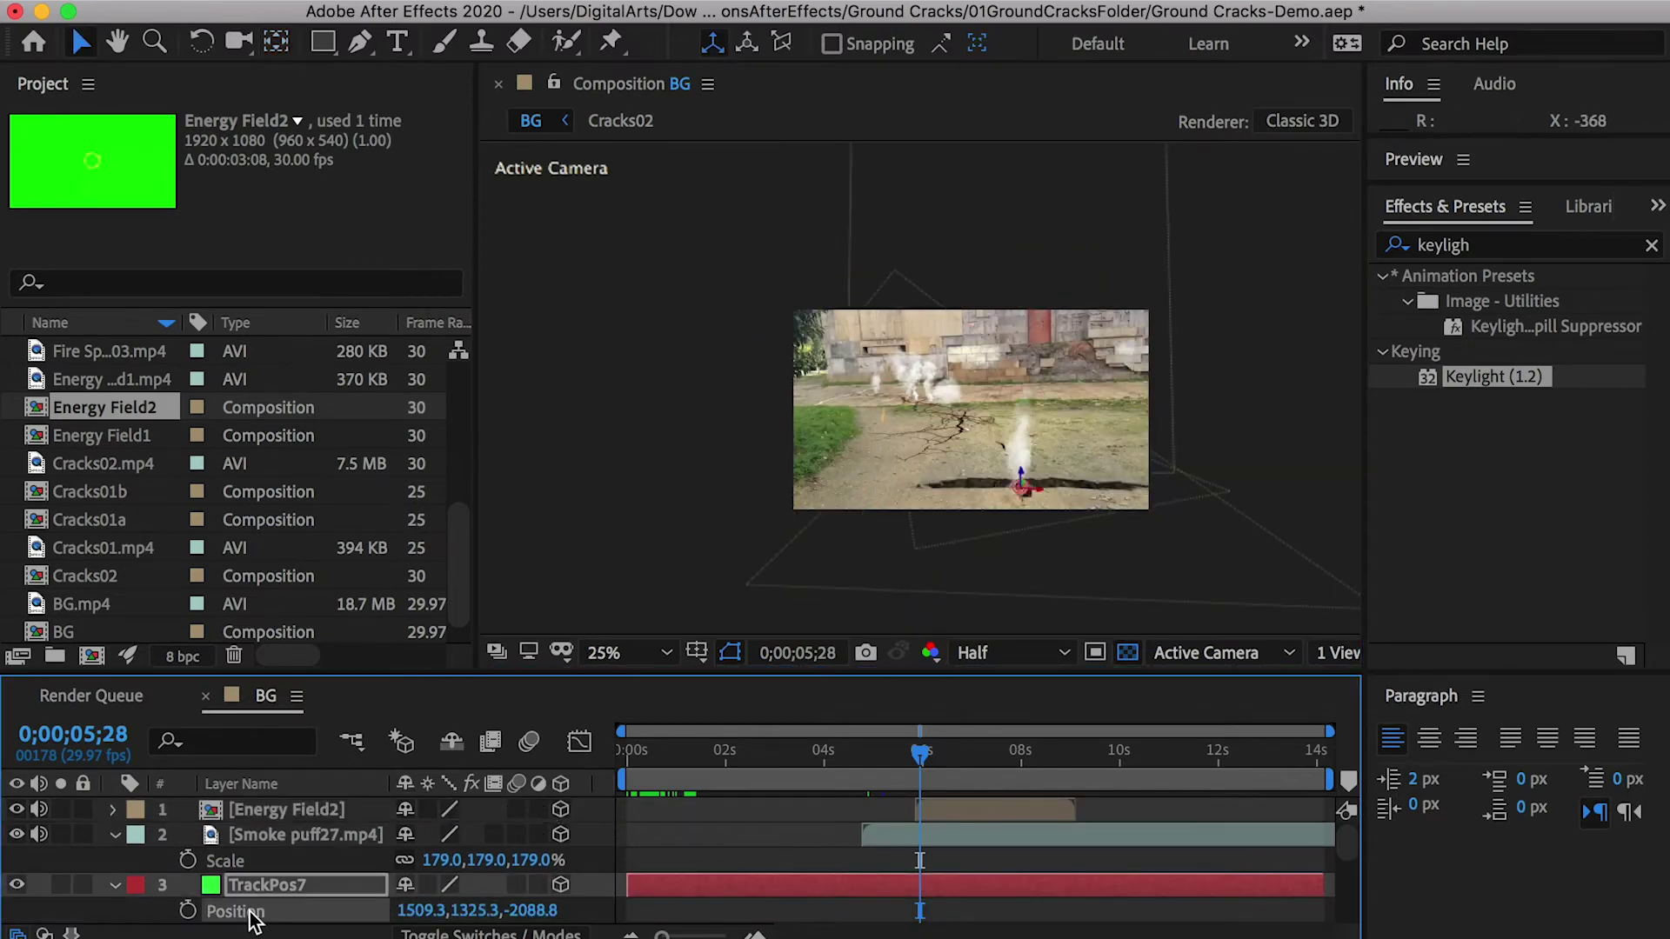
click(262, 811)
key(p)
click(237, 837)
key(super+v)
Set the Energy Field2 layer's blending mode to Screen and apply the Glow effect to it
drag(919, 754, 945, 814)
right_click(944, 822)
mouse_move(1070, 850)
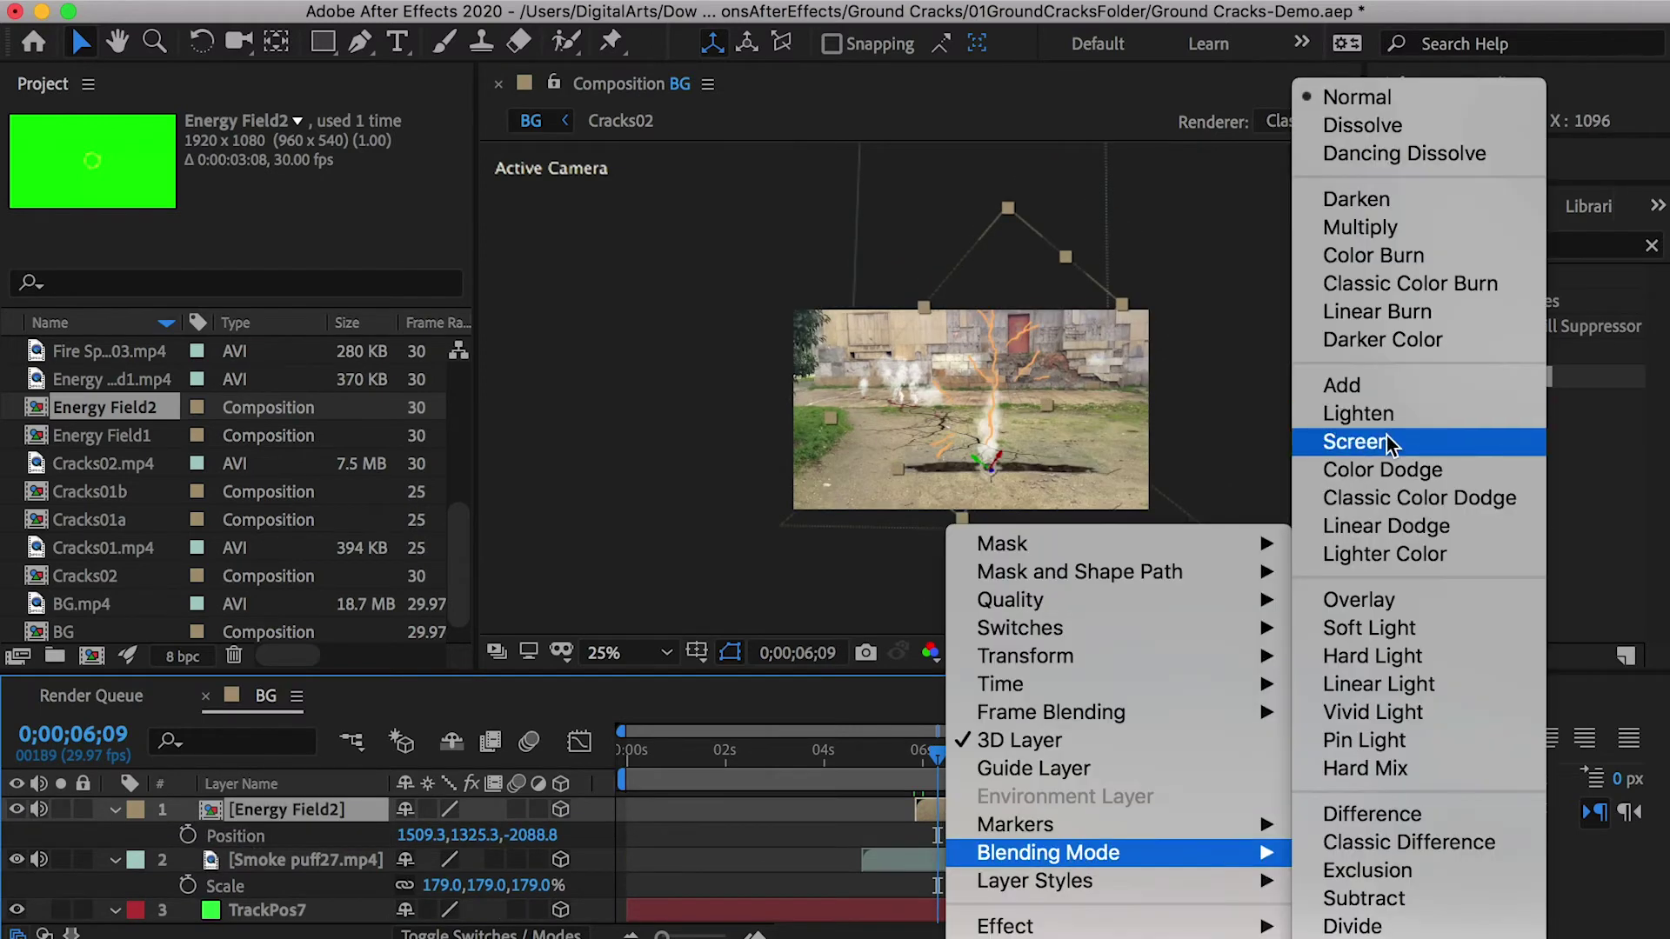
click(1342, 440)
click(1651, 245)
text(glow)
double_click(1491, 426)
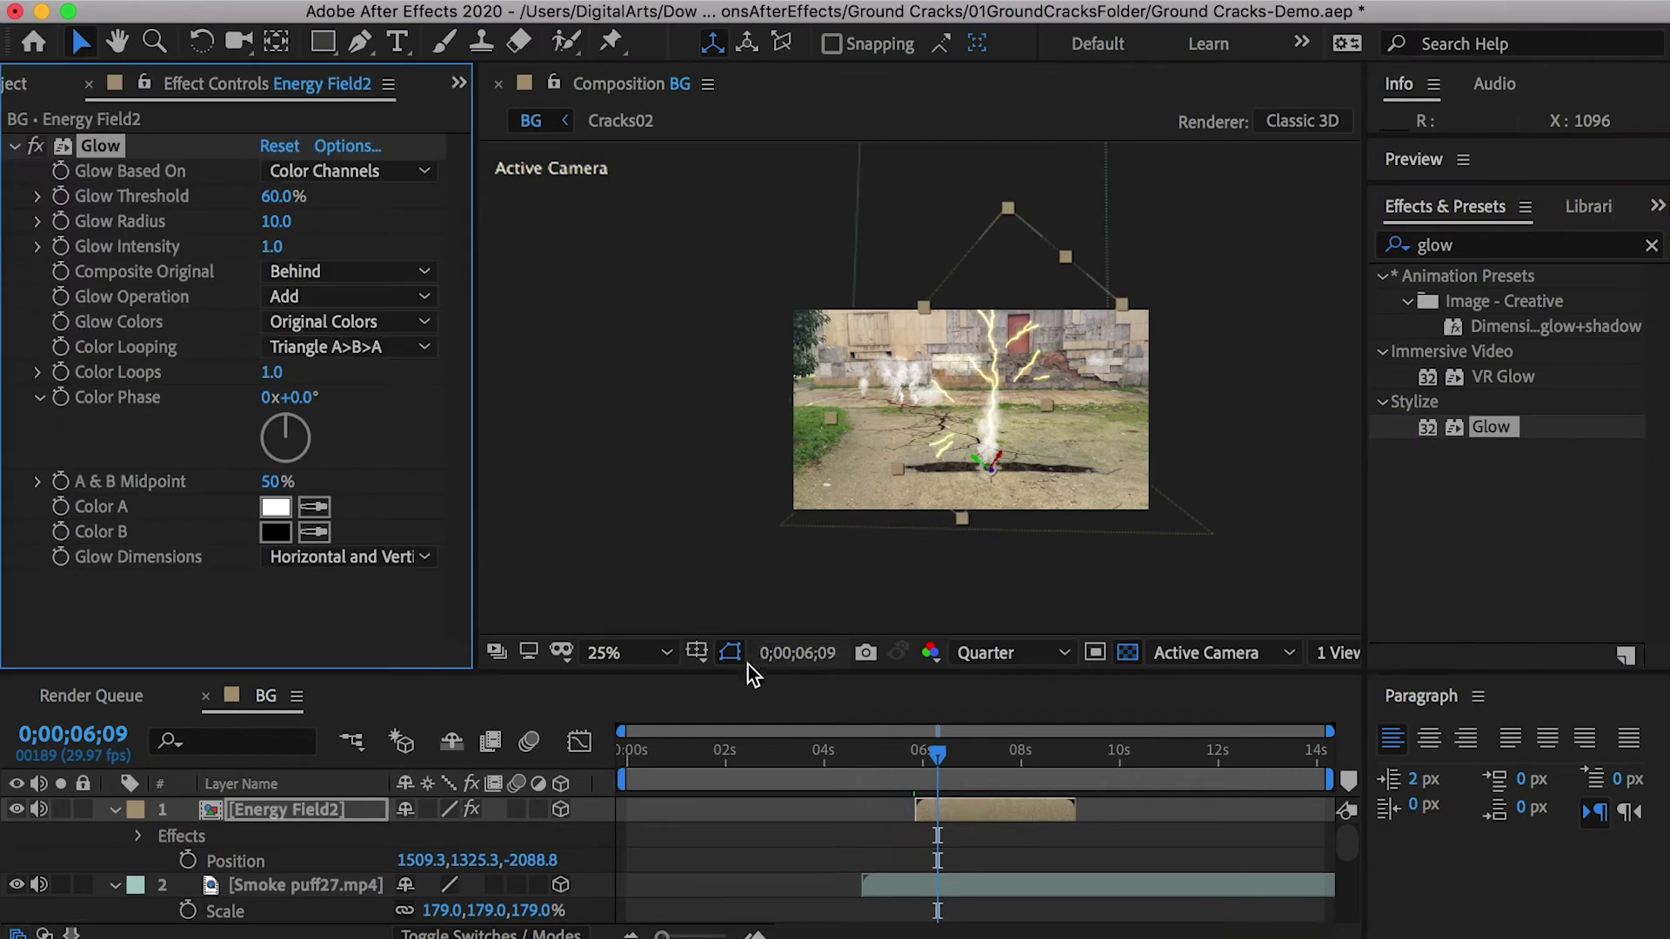
Adjust the Energy Field2 glow to a 51.4% threshold, a radius of 71 and an intensity of 2
drag(278, 195, 296, 230)
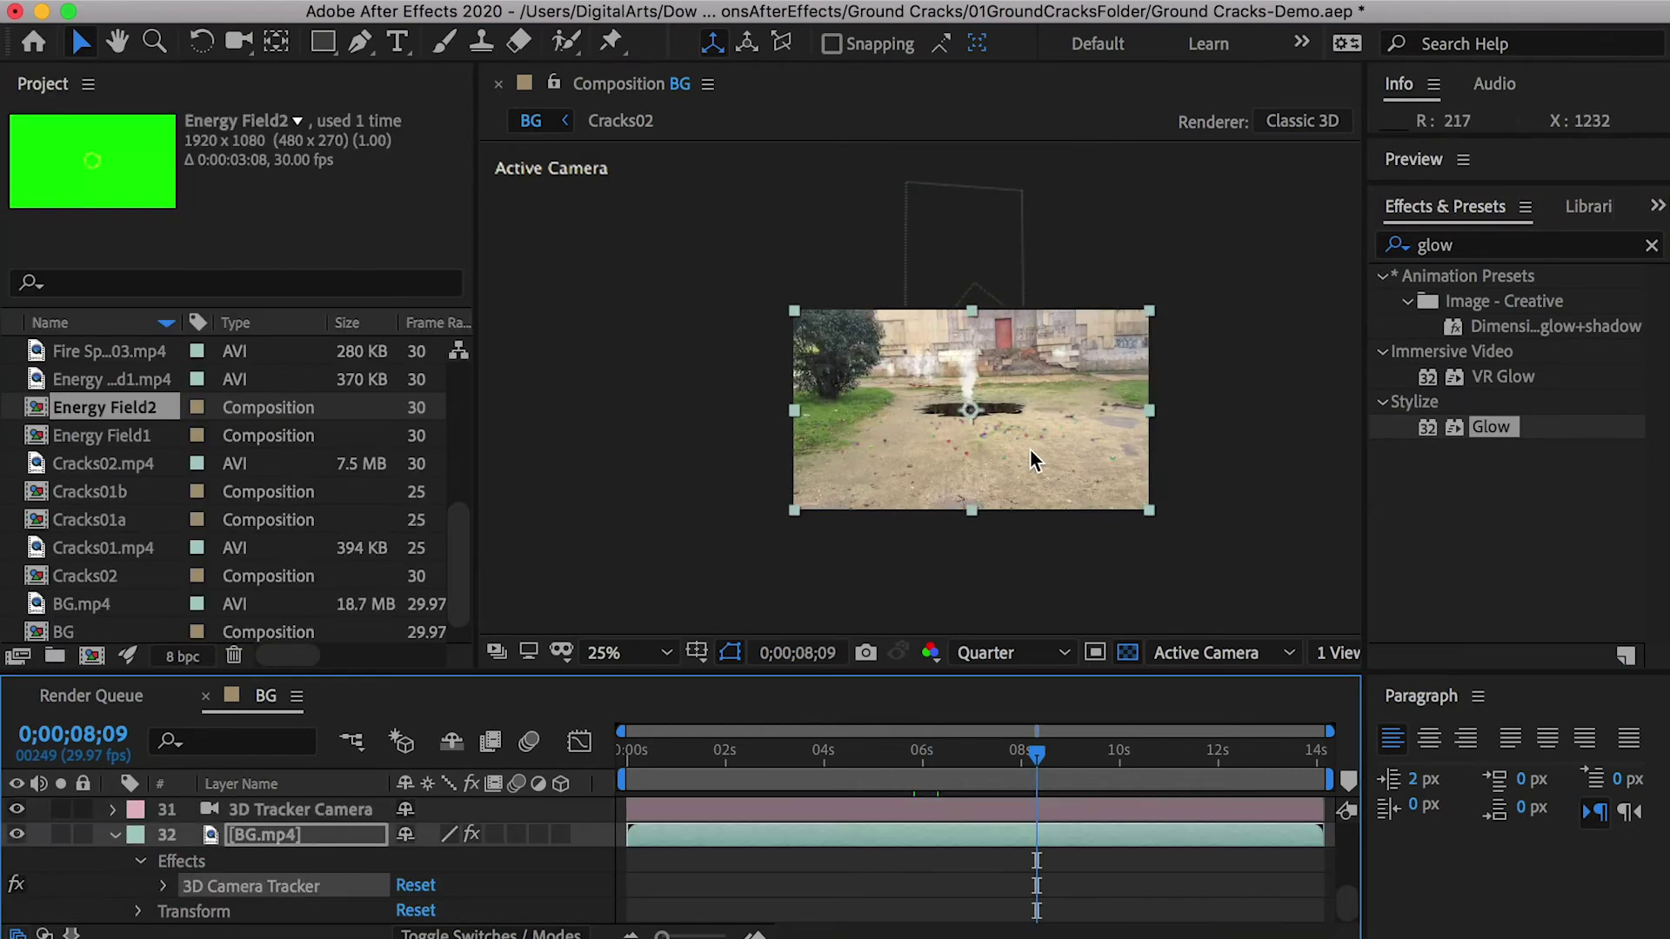
Create a tracked solid on the ground in front of the hole from the camera tracker and name it TrackLanding
right_click(1023, 496)
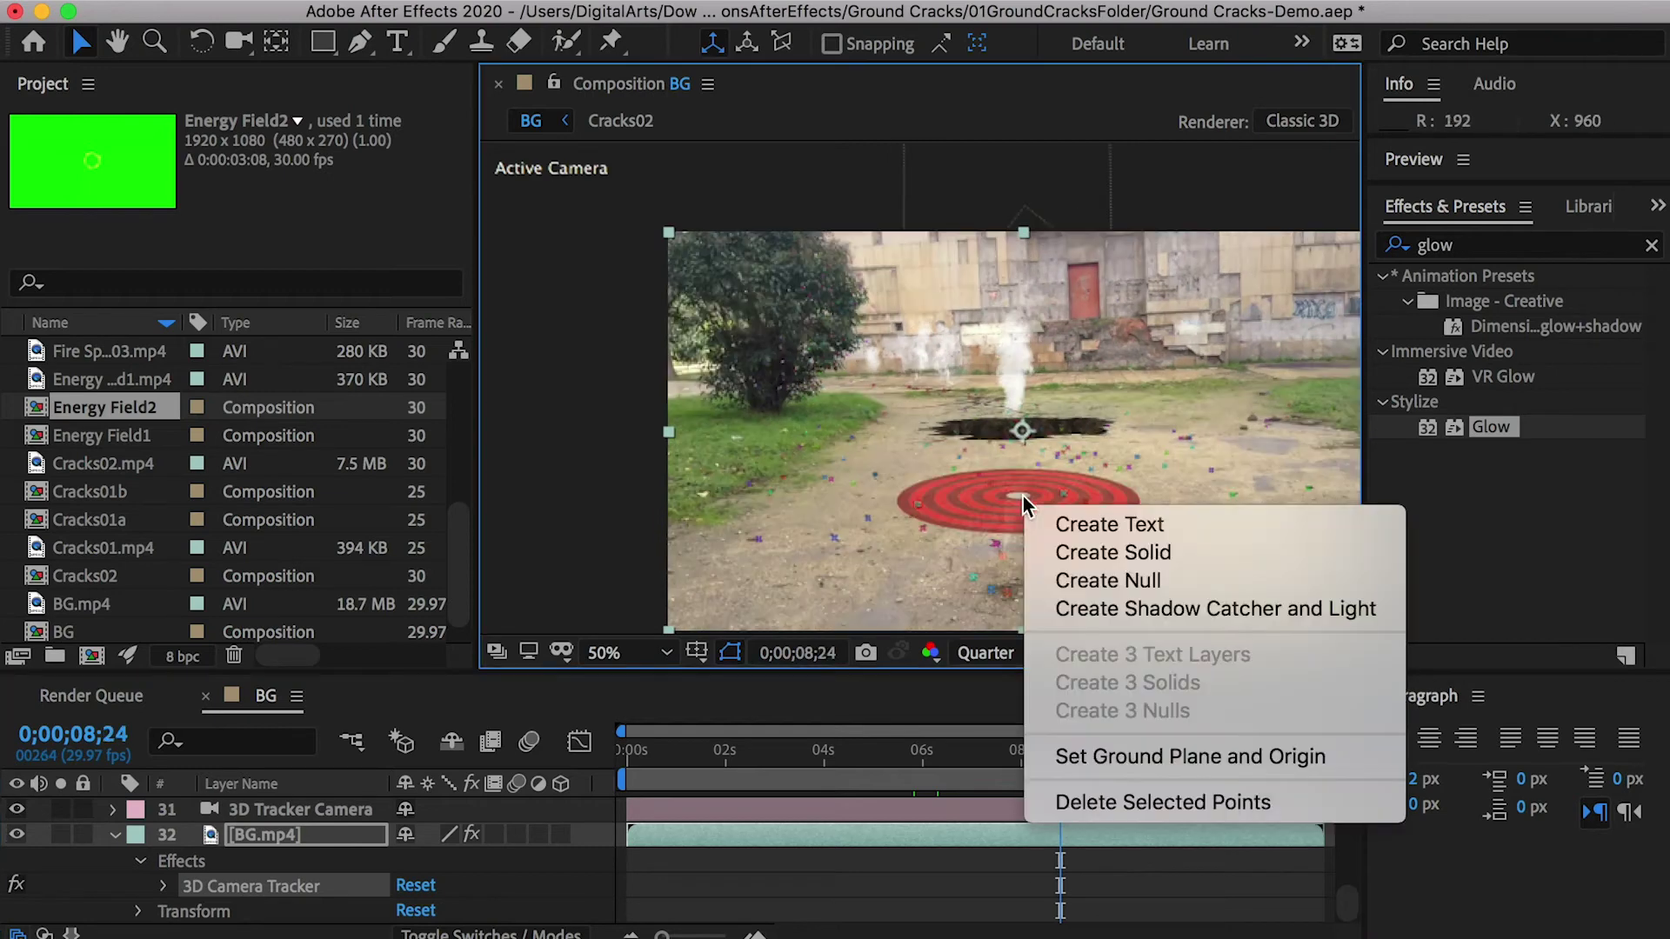
click(1079, 554)
click(285, 807)
drag(272, 809, 389, 812)
text(Landing)
click(348, 831)
click(256, 818)
Add Energy Field1 as the top layer of BG, starting near 0;00;08;05, and make it a 3D layer
drag(104, 435, 334, 804)
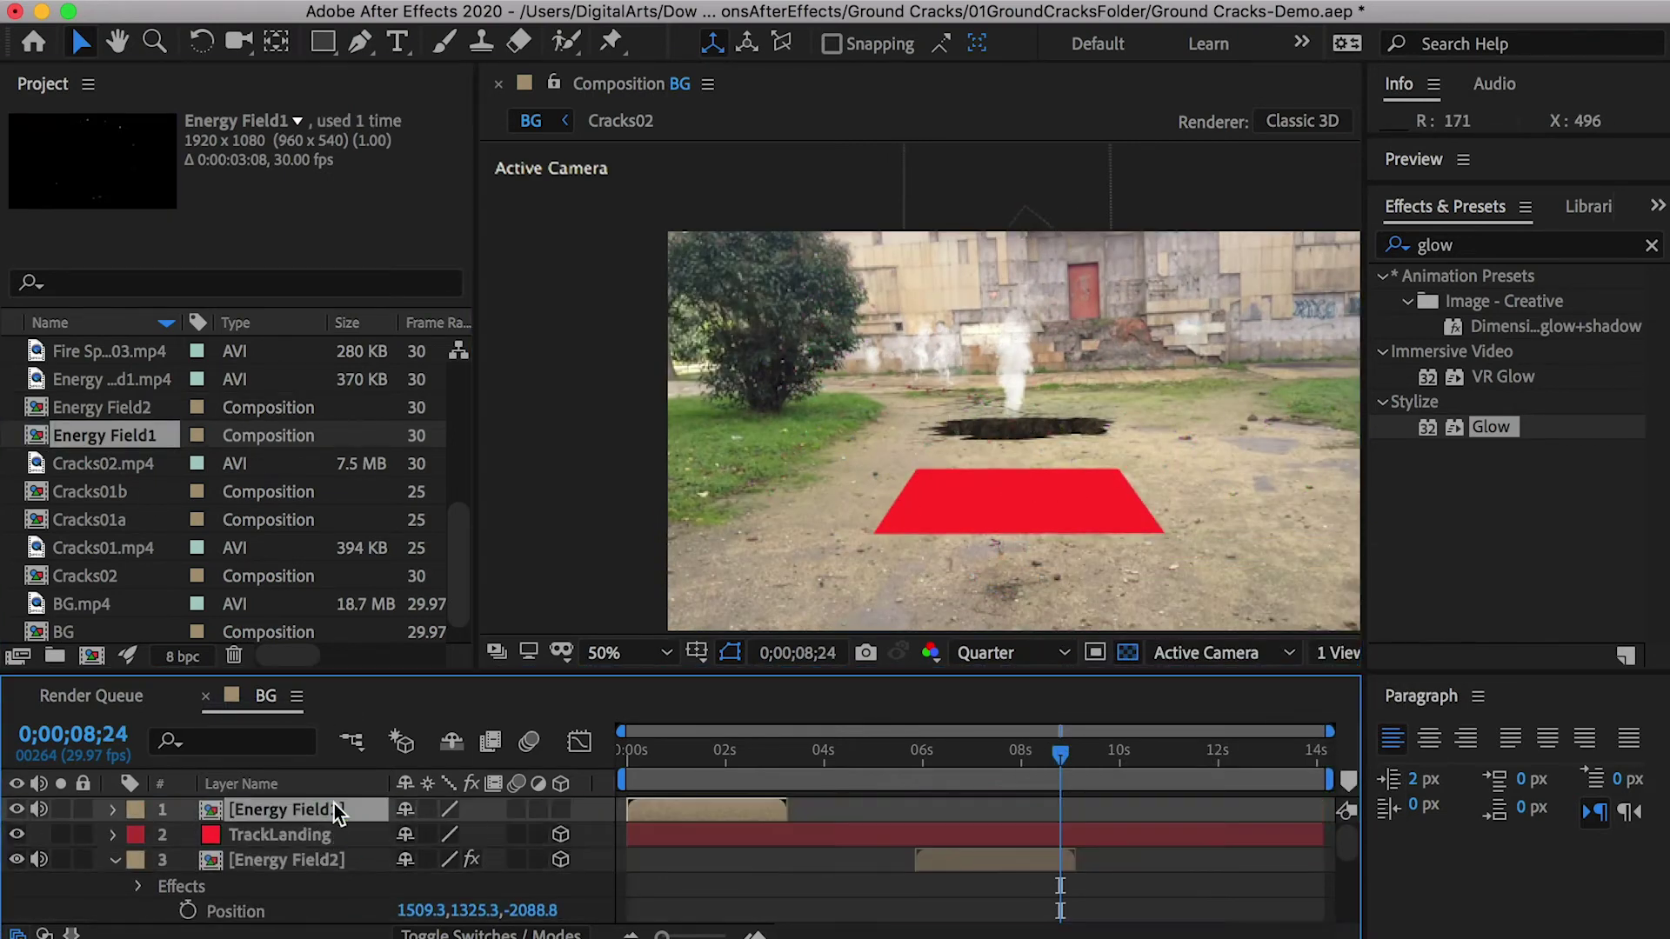
drag(734, 798, 1136, 812)
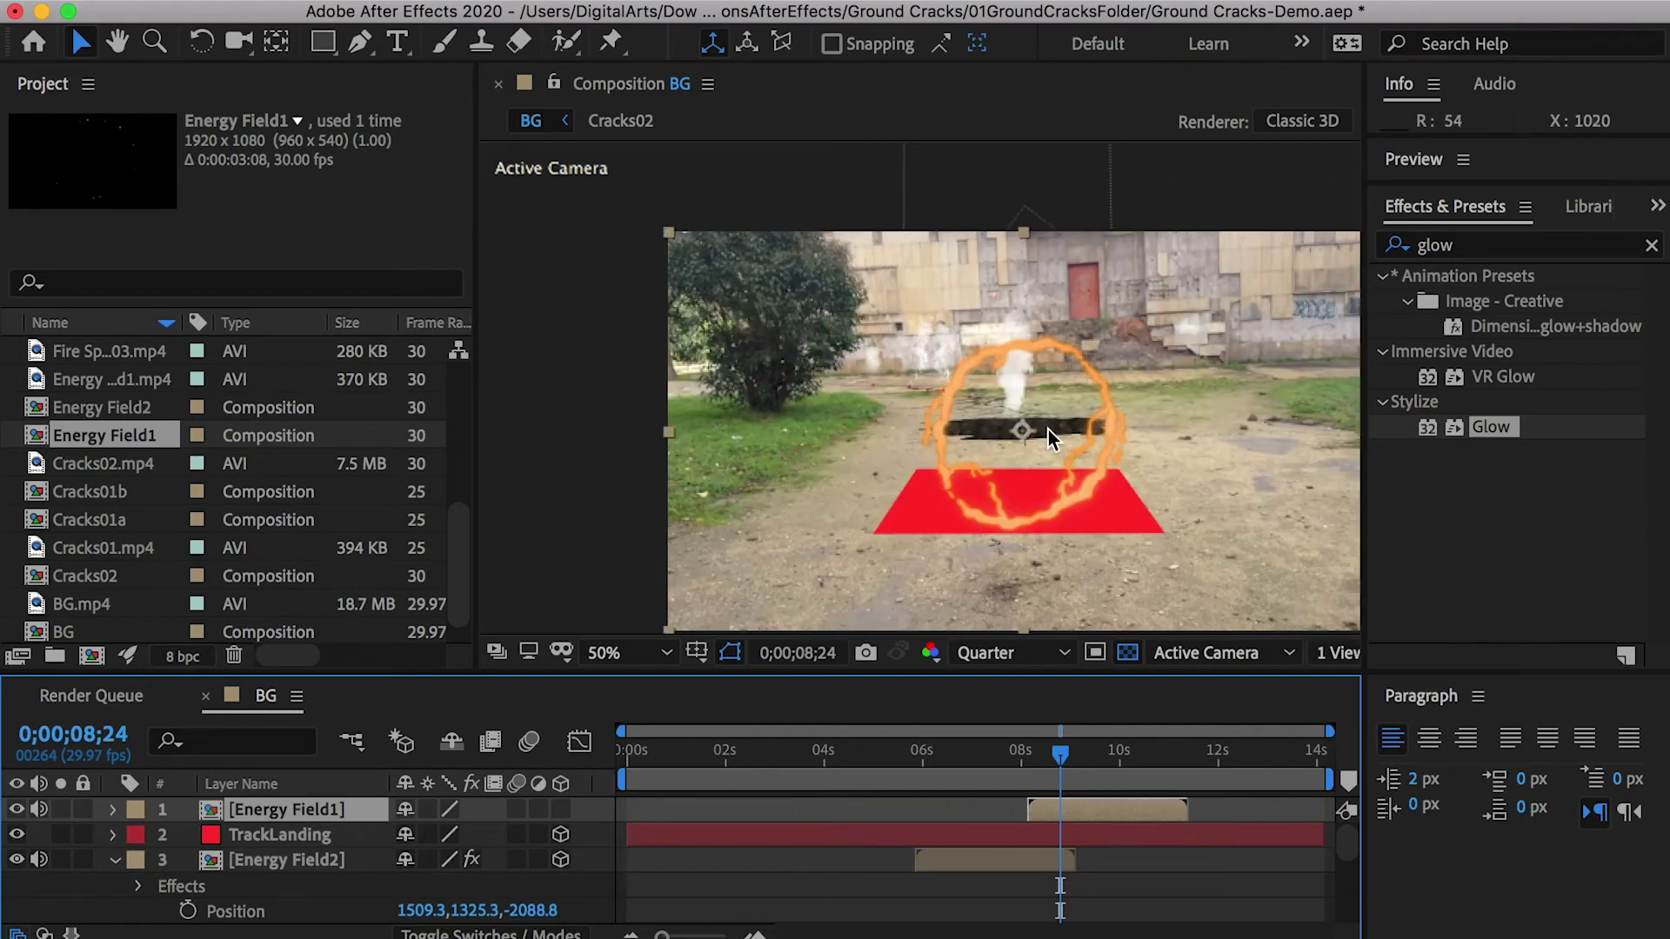
click(561, 809)
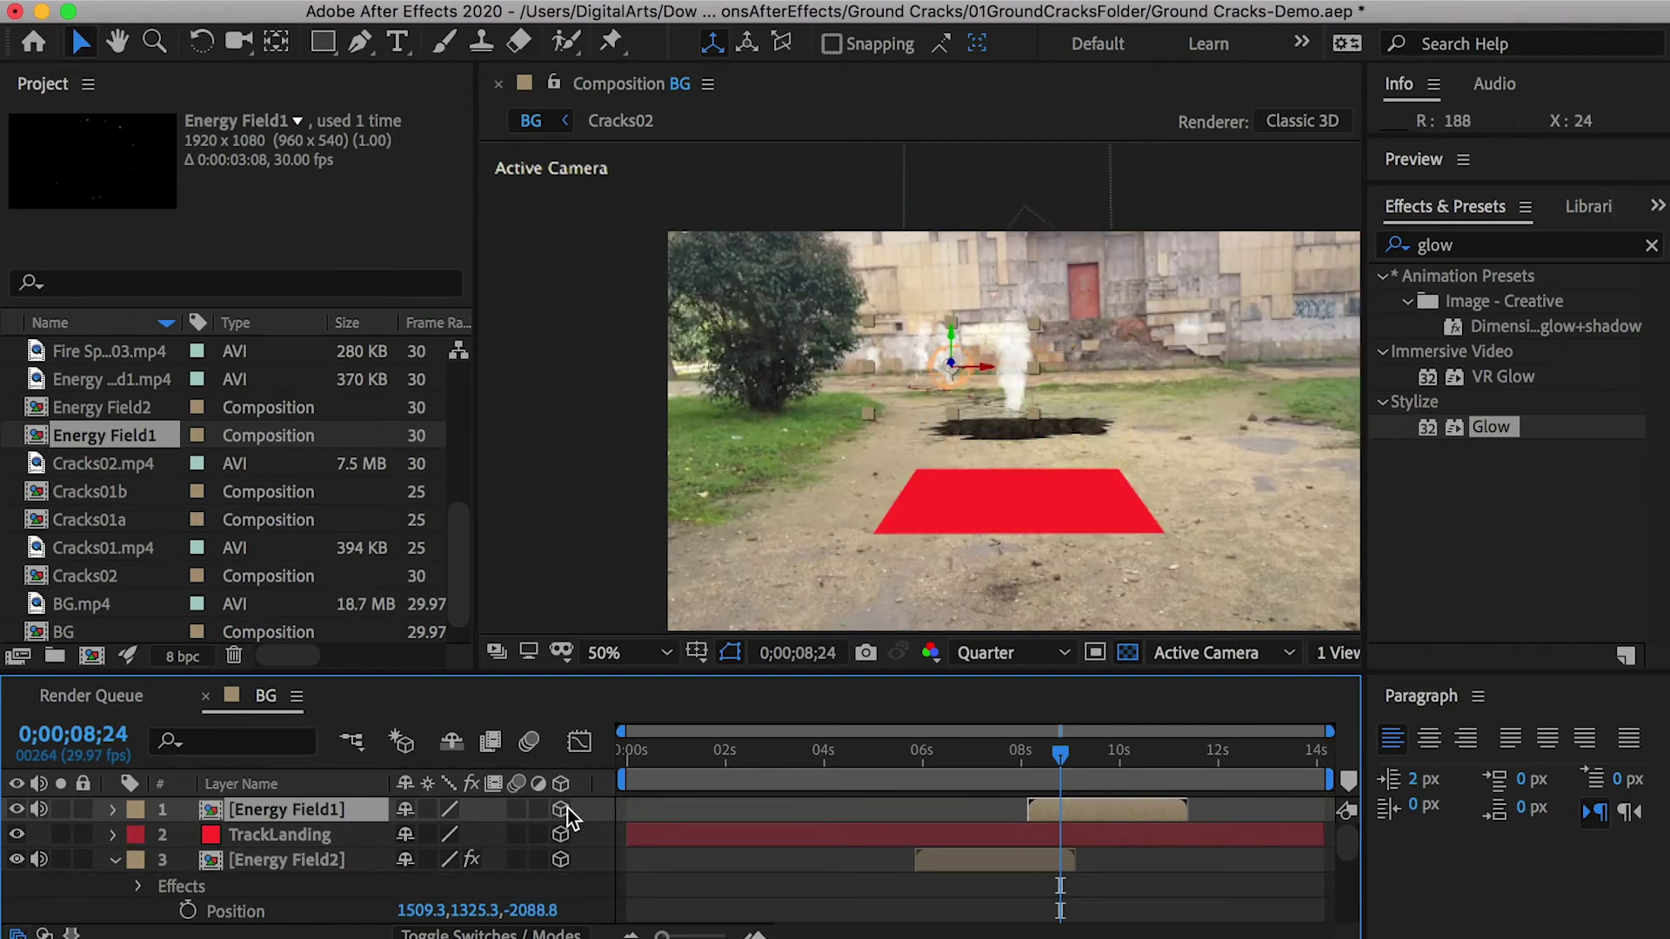
Copy the TrackLanding solid's position onto the Energy Field1 layer
shift+click(315, 837)
key(p)
click(236, 886)
key(super+c)
click(253, 836)
key(super+v)
Copy TrackLanding's orientation of 282.8°, 0.8°, 5.0° onto Energy Field1 so the ring lies flat on the ground
click(268, 855)
key(r)
click(253, 888)
key(super+c)
click(252, 814)
key(r)
click(248, 837)
key(super+v)
Scale Energy Field1 to 239% and blend it into the footage with a lightening blending mode
key(s)
drag(444, 835, 735, 838)
right_click(303, 811)
mouse_move(400, 856)
click(750, 457)
Hide the TrackLanding solid and apply the Glow effect to Energy Field1
click(15, 861)
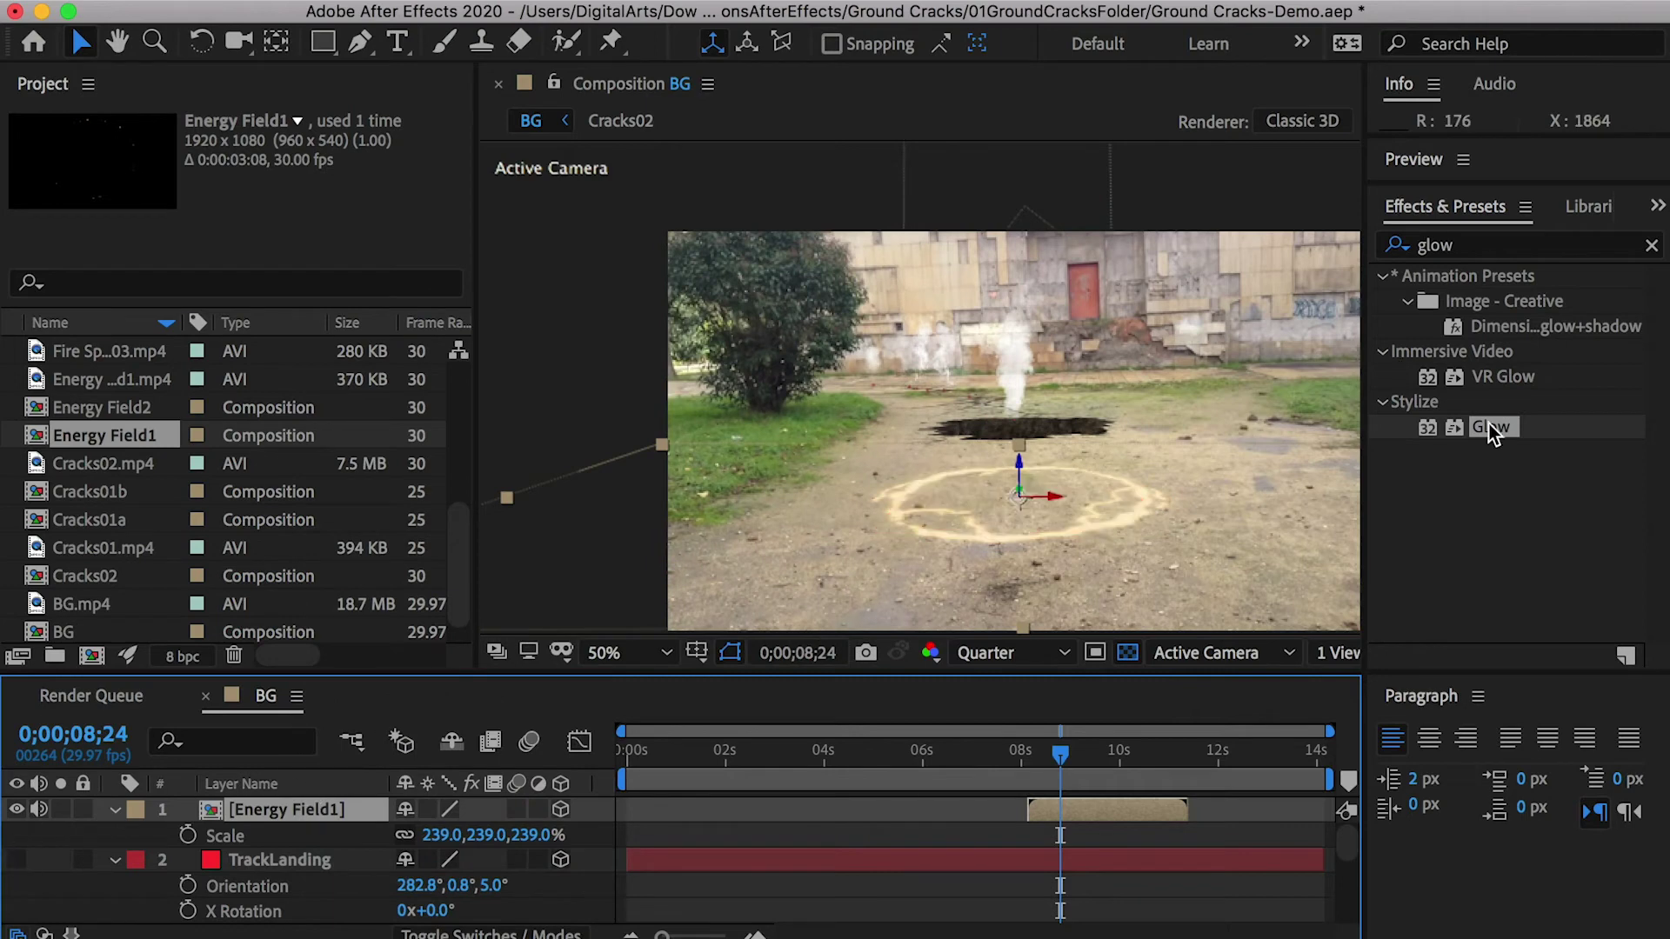
drag(1490, 426, 1103, 810)
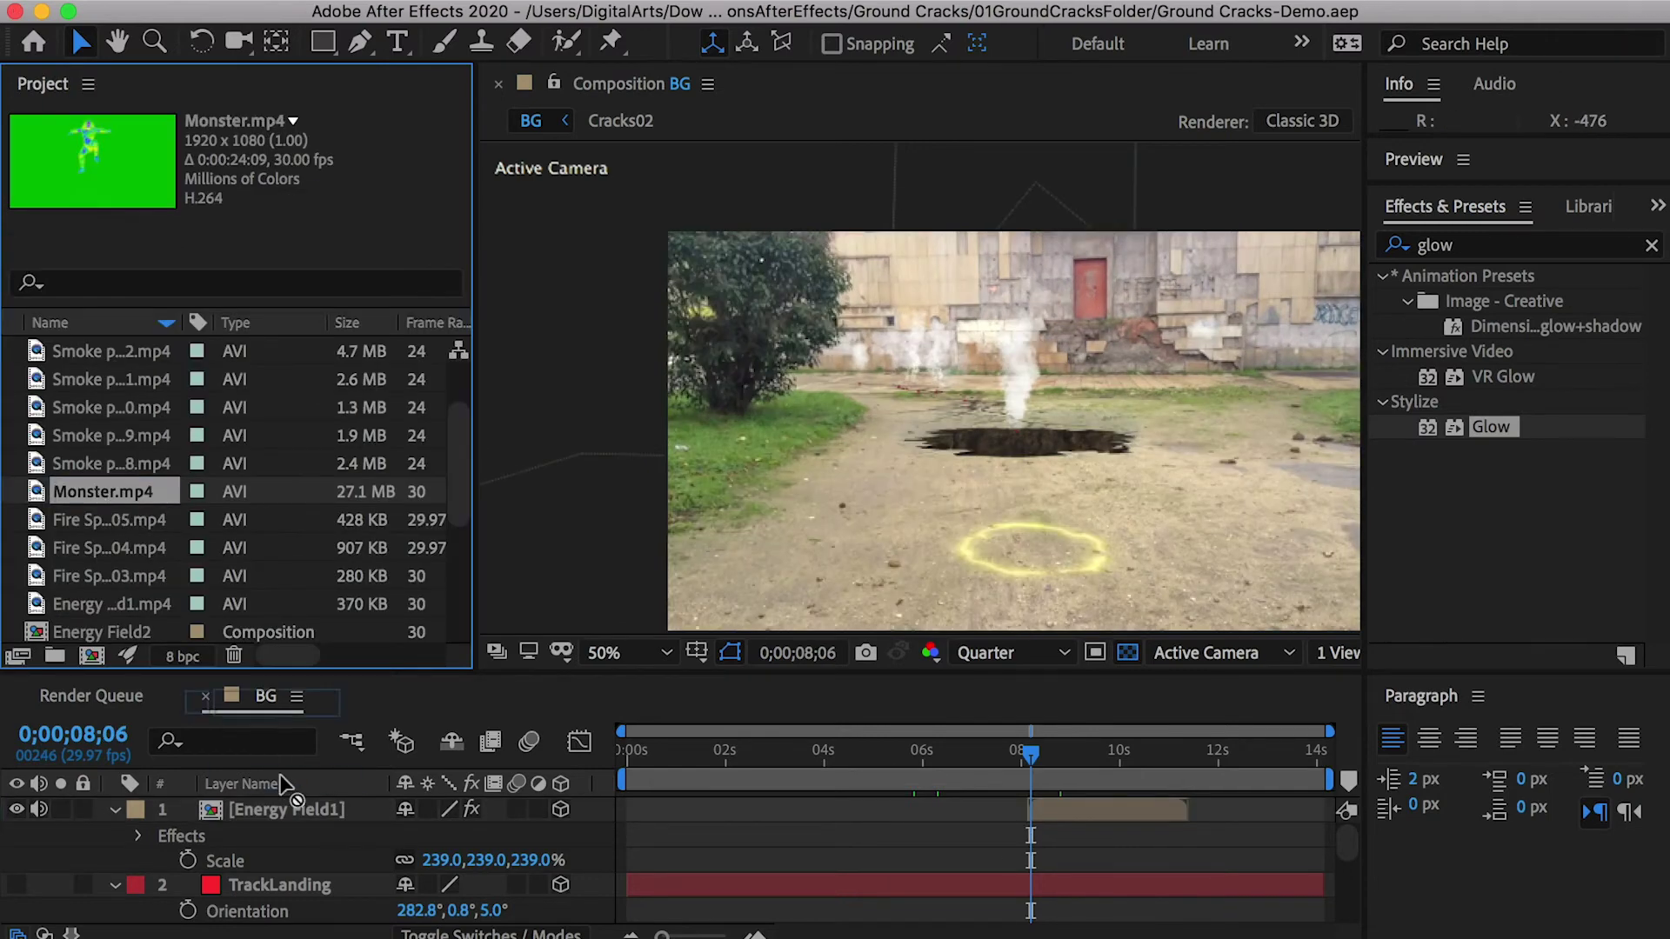
Add Monster.mp4 as the top layer, starting near 0;00;06;15, with its anchor point between the monster's feet
drag(281, 783, 274, 800)
drag(981, 809, 1122, 813)
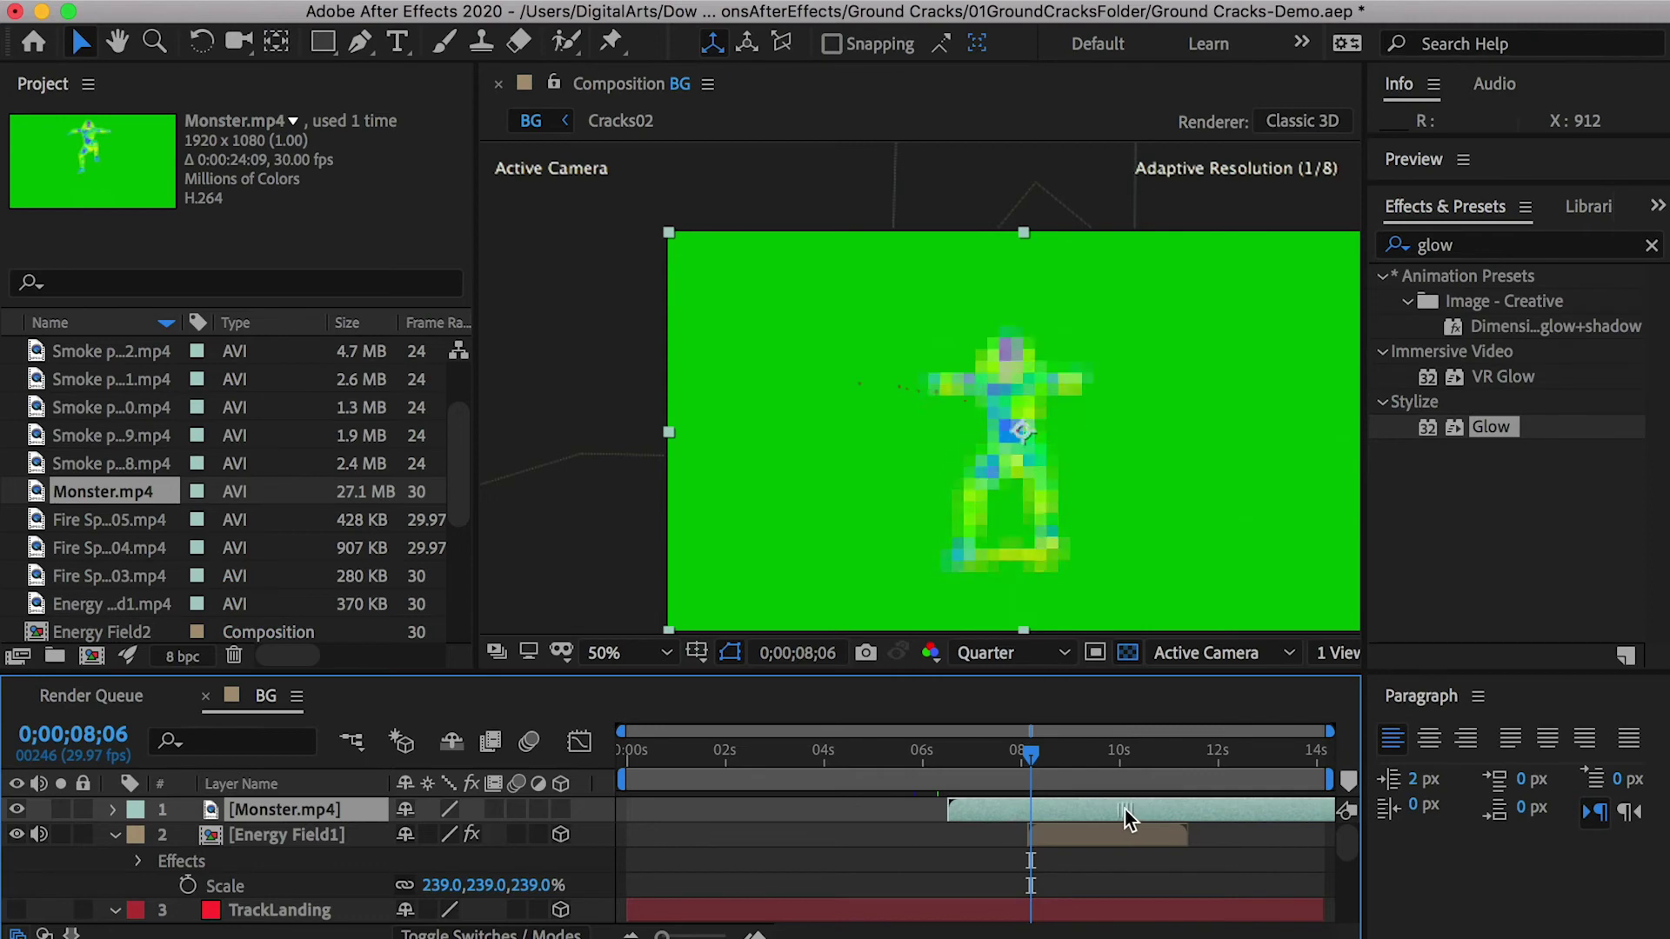
key(c)
drag(1031, 214, 1014, 556)
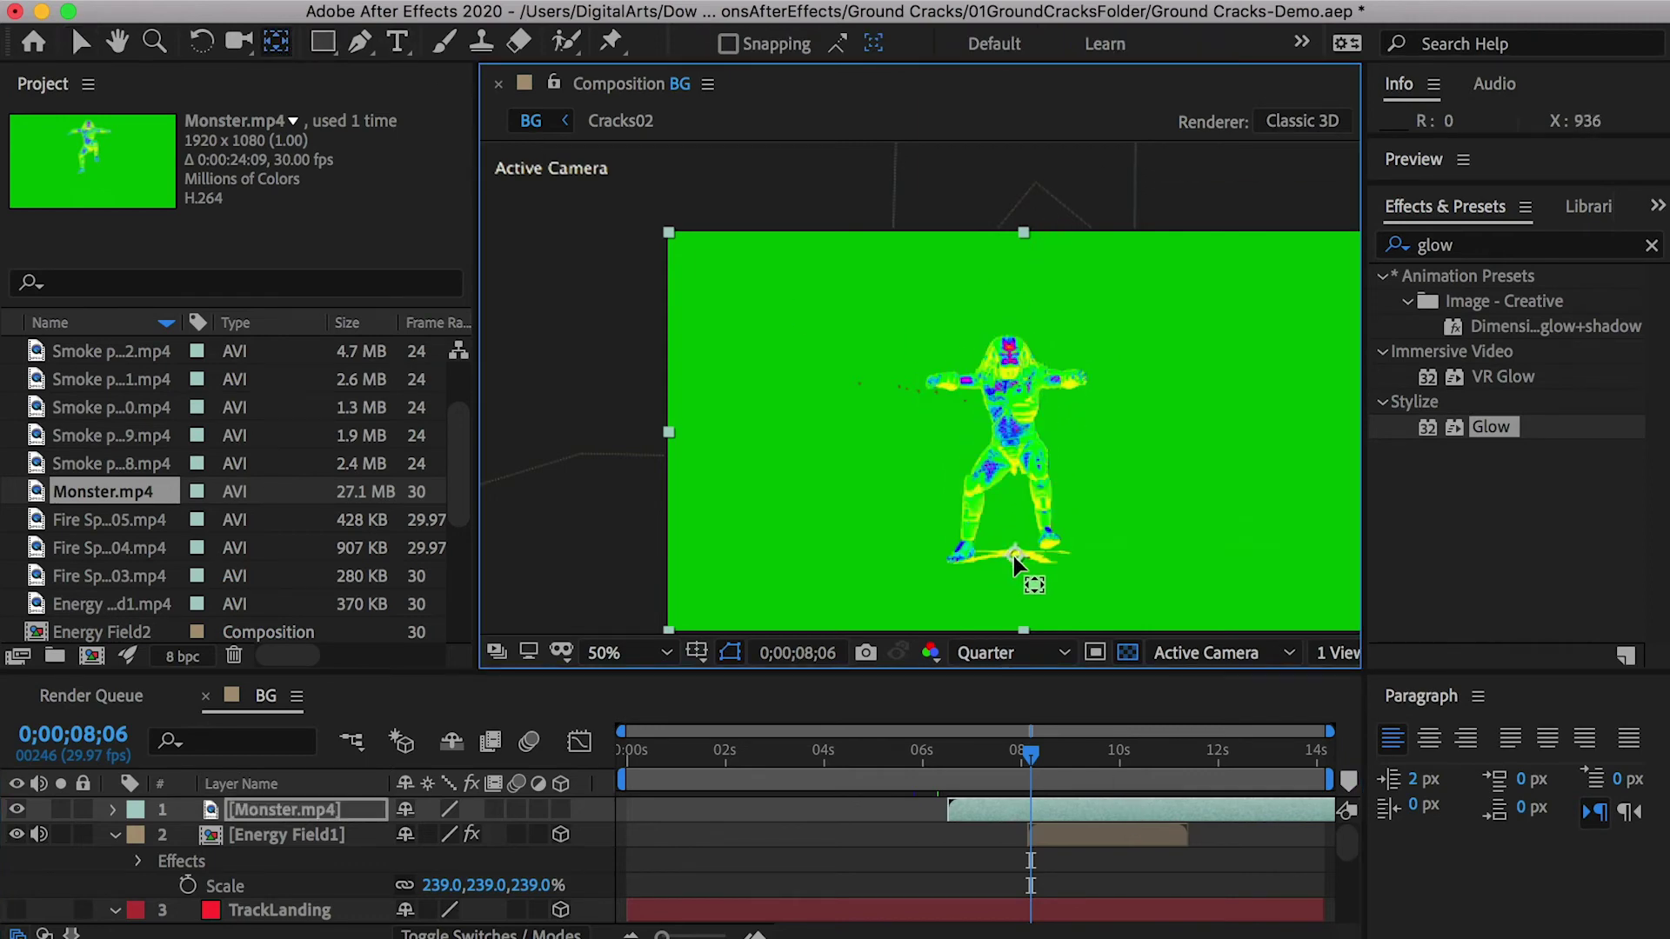
Apply Keylight (1.2) to Monster.mp4 and key out its green background
double_click(1522, 246)
text(keyl)
drag(1494, 376, 424, 809)
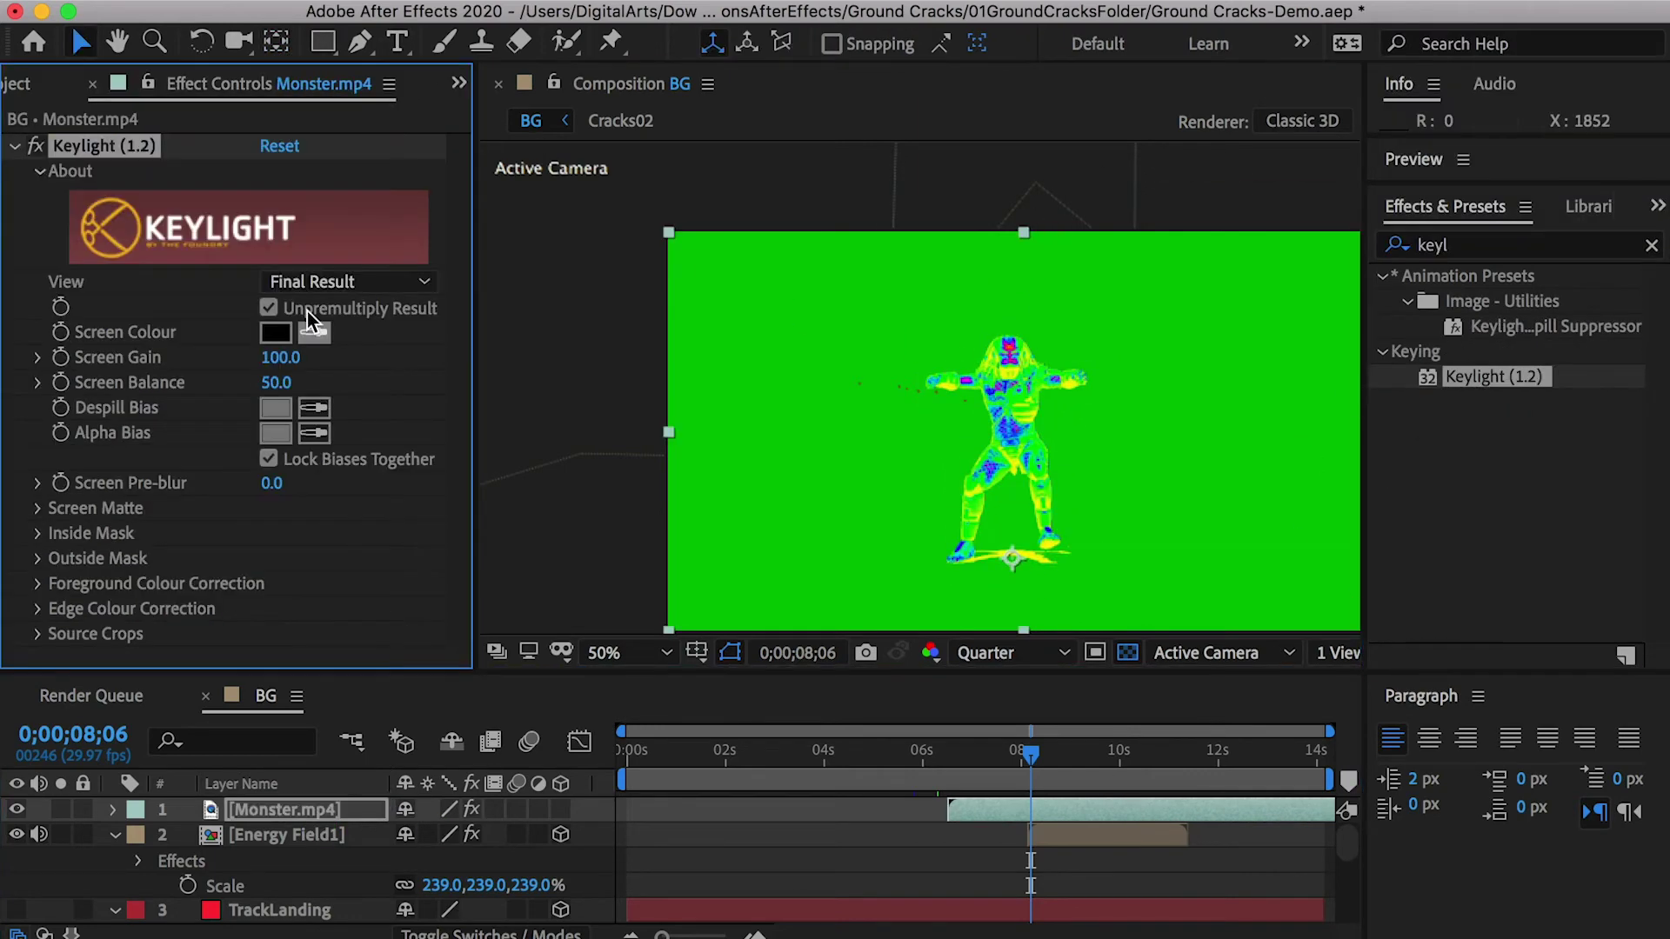
Make Monster.mp4 a 3D layer and give it TrackLanding's position of 1307.3, 1864.3, -4619.0
click(559, 810)
click(261, 910)
key(p)
click(241, 909)
key(super+c)
scroll(261, 878, up, 1)
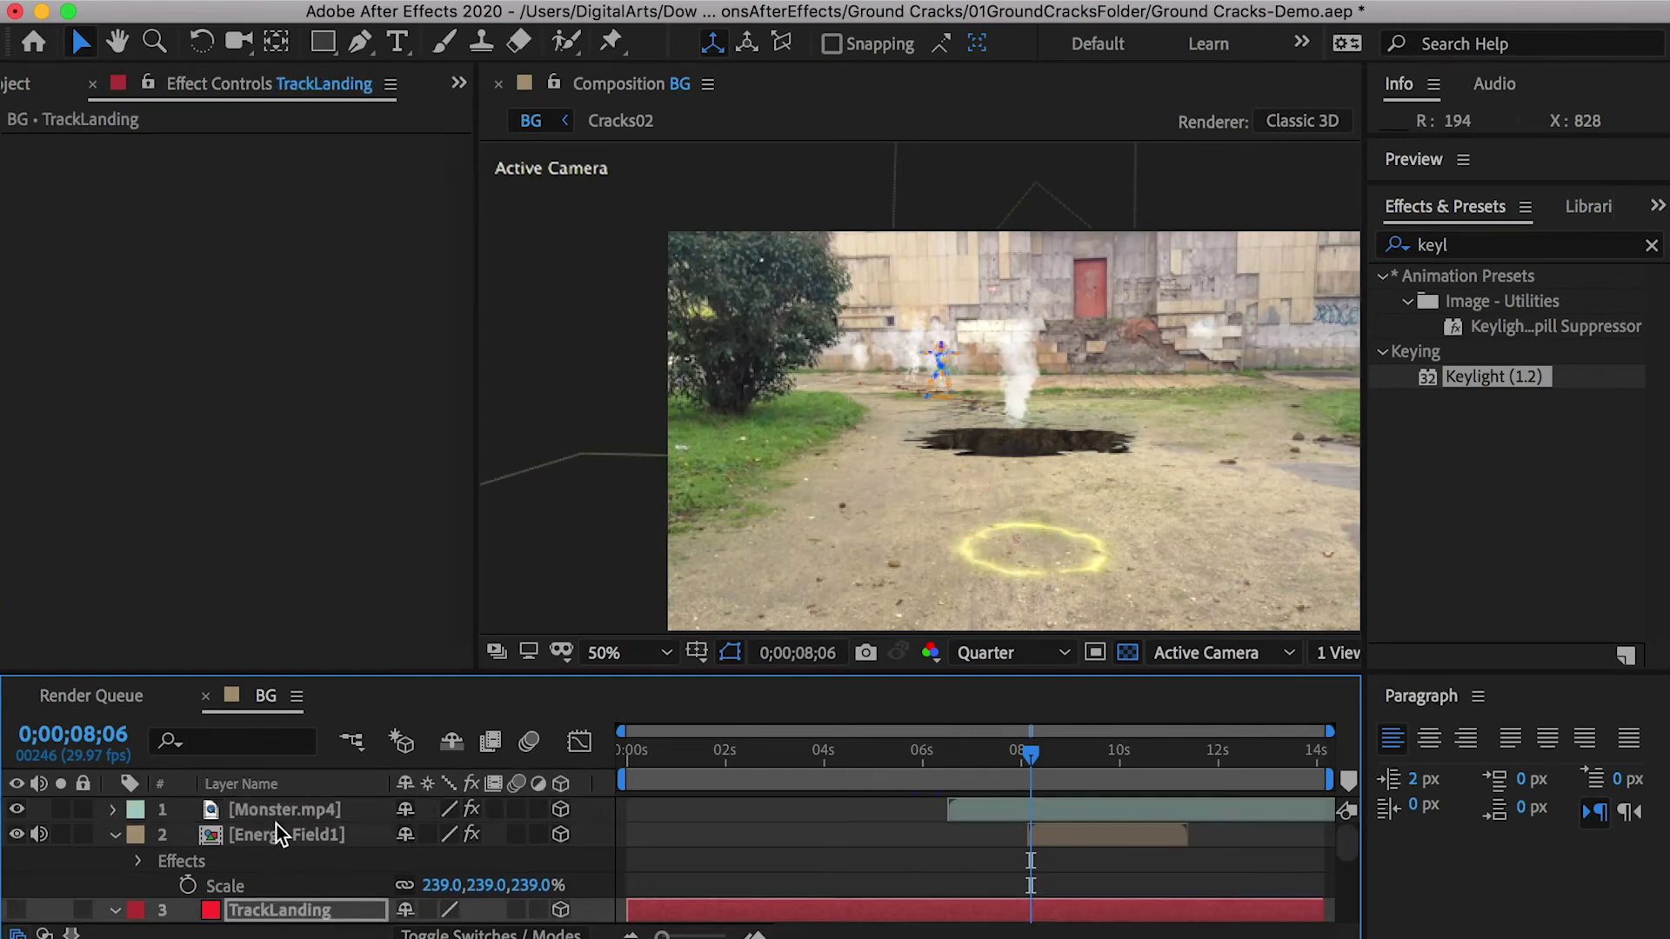
click(261, 811)
key(p)
click(240, 837)
key(super+v)
Scale up the Monster.mp4 layer and fine-tune its timing so the landing falls near 0;00;08;01
key(s)
drag(481, 839, 525, 840)
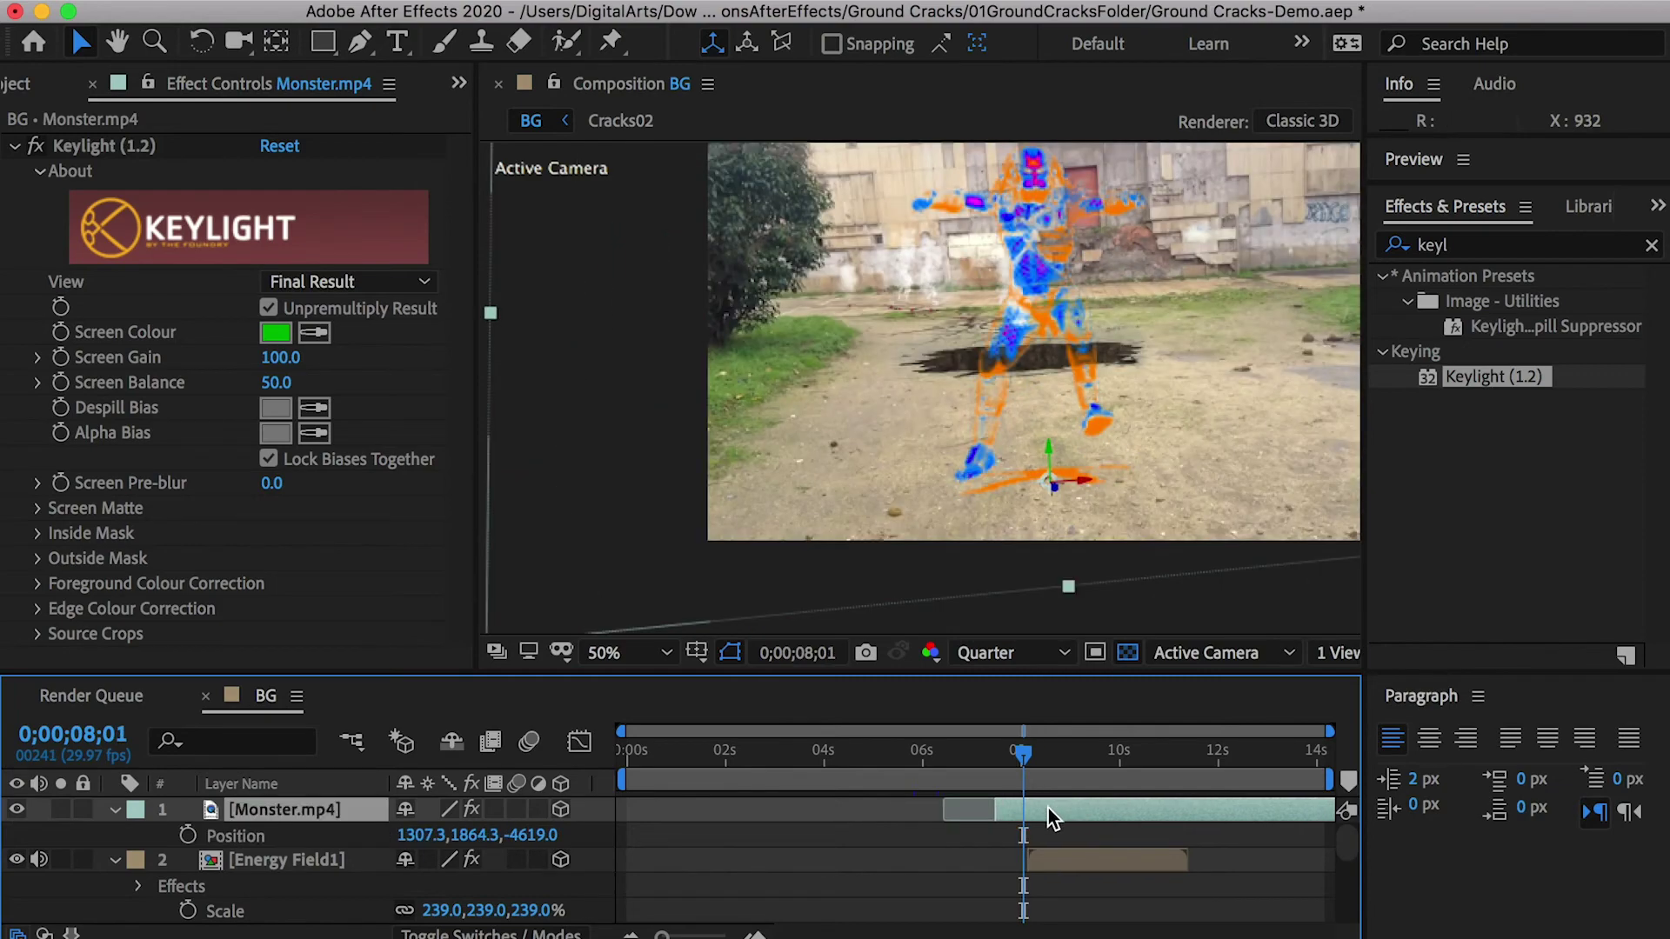
drag(1053, 817, 1061, 822)
Keyframe Monster.mp4's position at 0;00;08;01 and raise it high above the ground at 0;00;07;16 so it drops in
click(187, 835)
click(1072, 837)
drag(1023, 753, 998, 759)
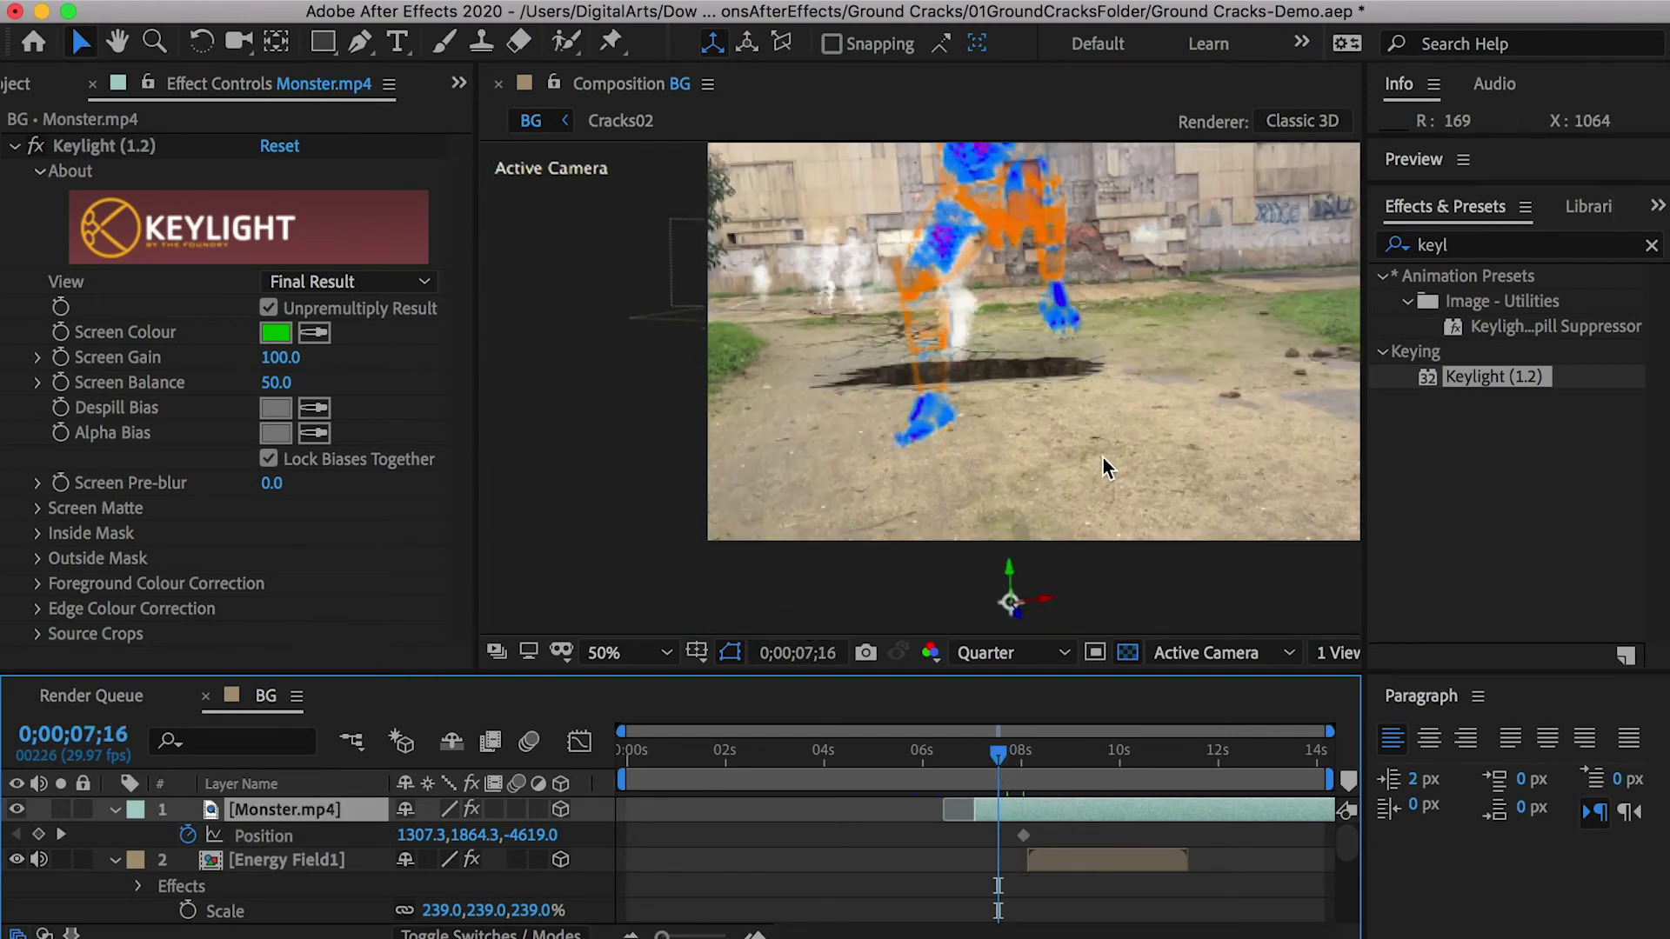
drag(1014, 567, 1009, 233)
key(k)
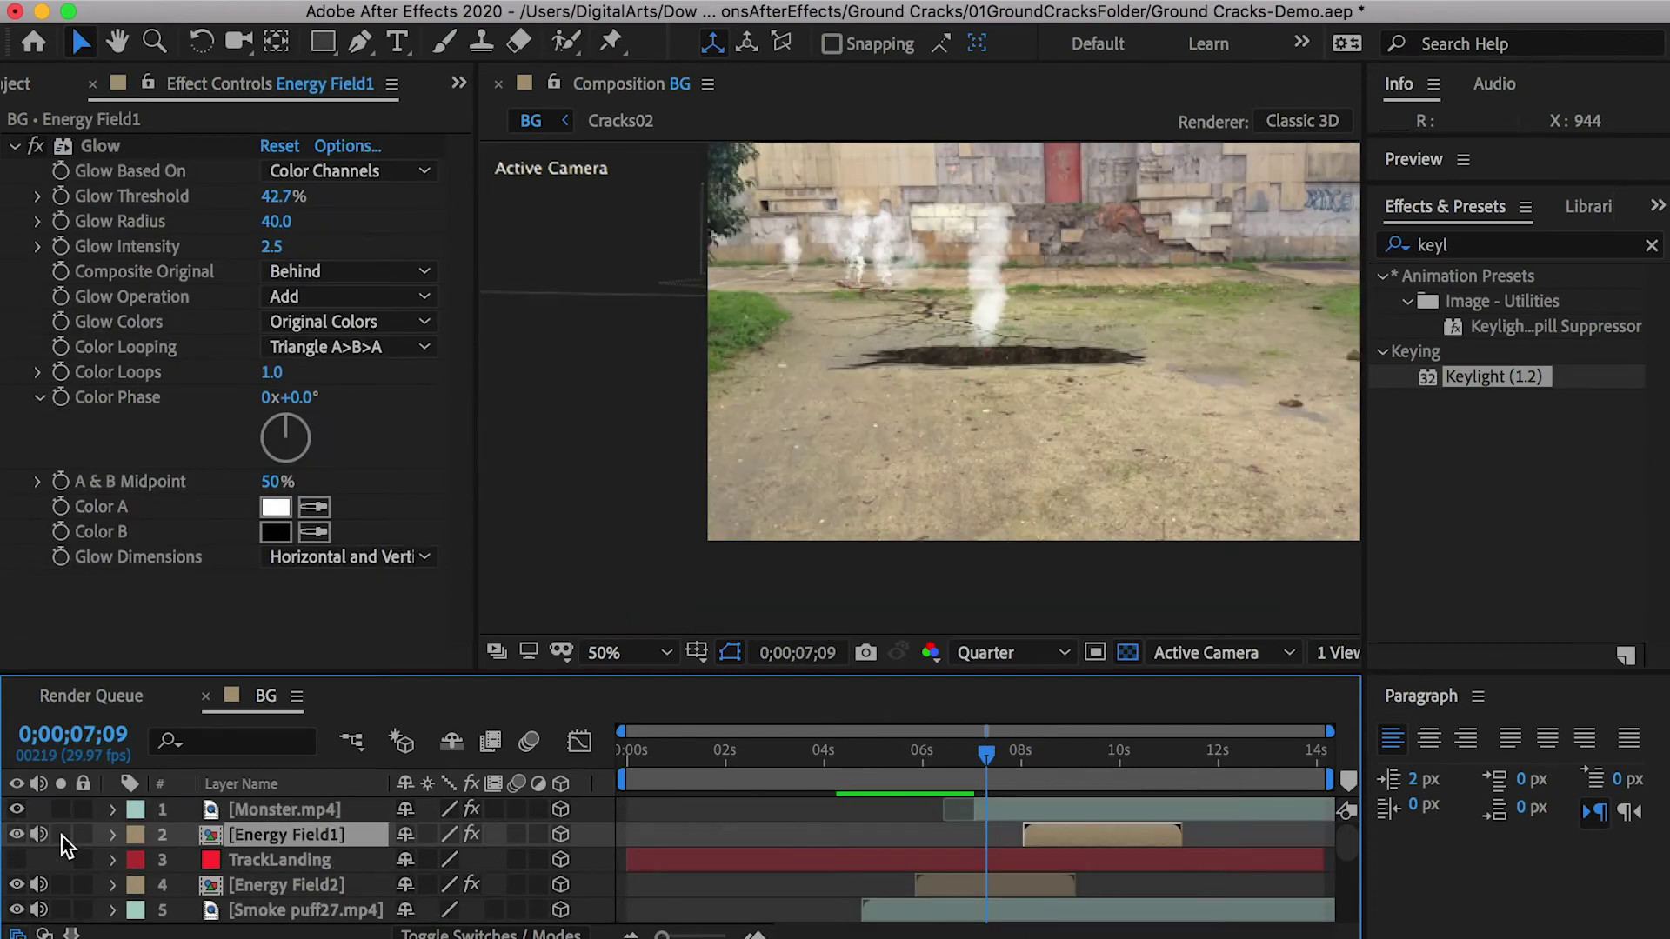
Solo the Monster.mp4, Energy Field1 and background footage layers
click(61, 835)
click(61, 835)
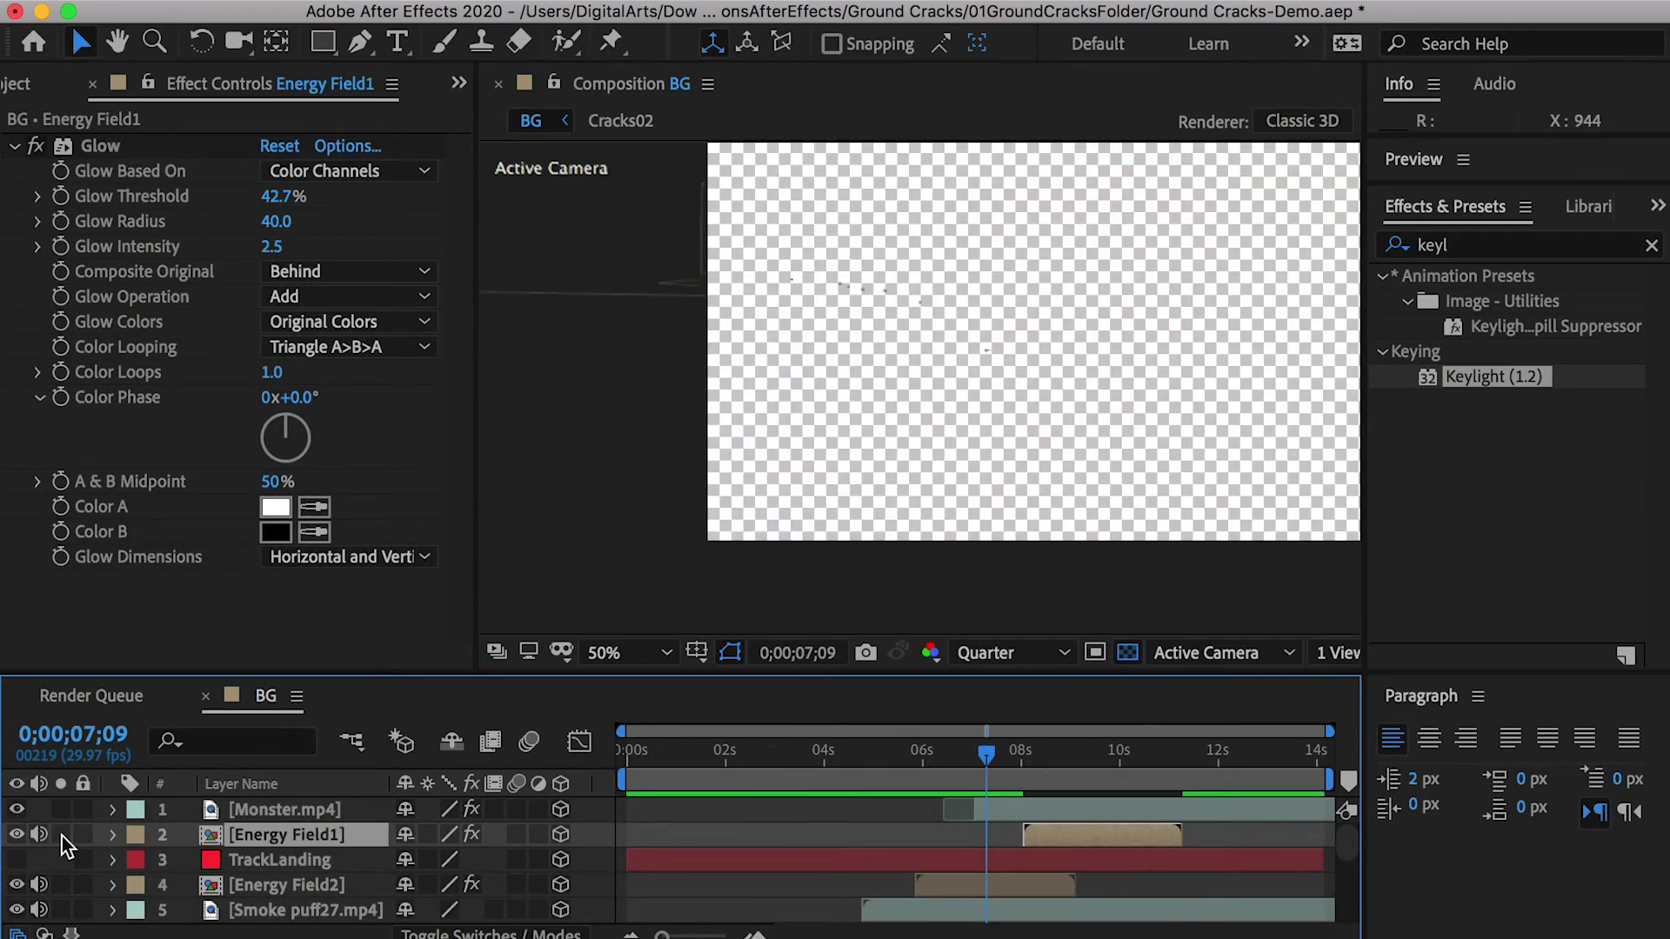
click(61, 835)
scroll(68, 849, down, 10)
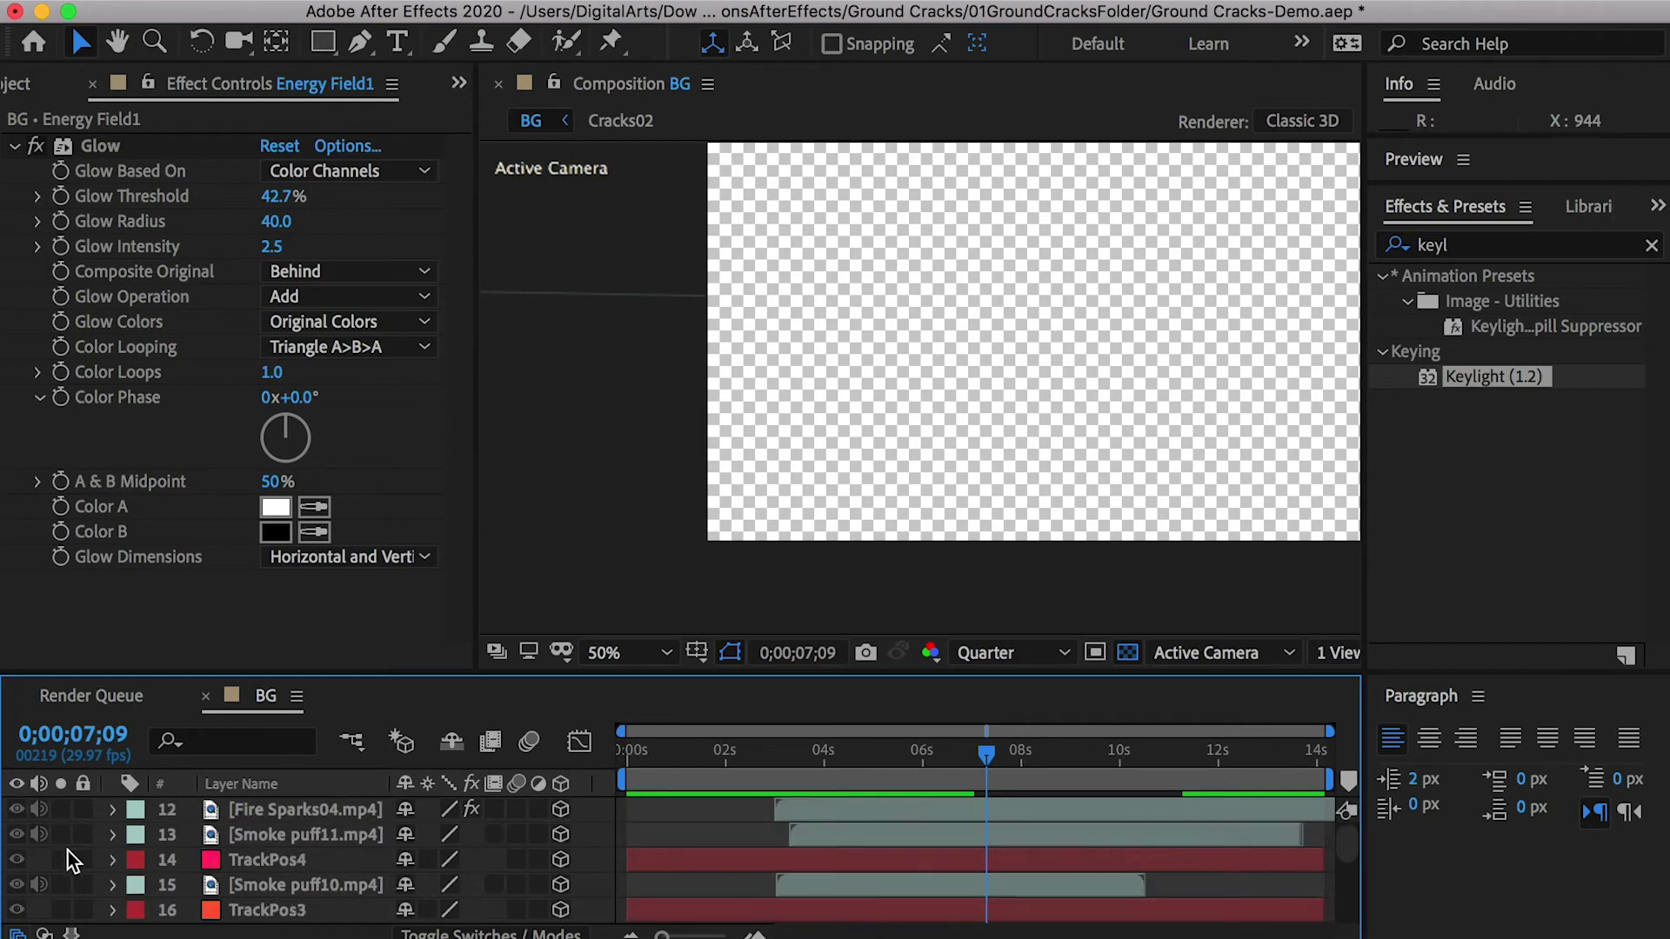
click(60, 910)
scroll(66, 925, up, 10)
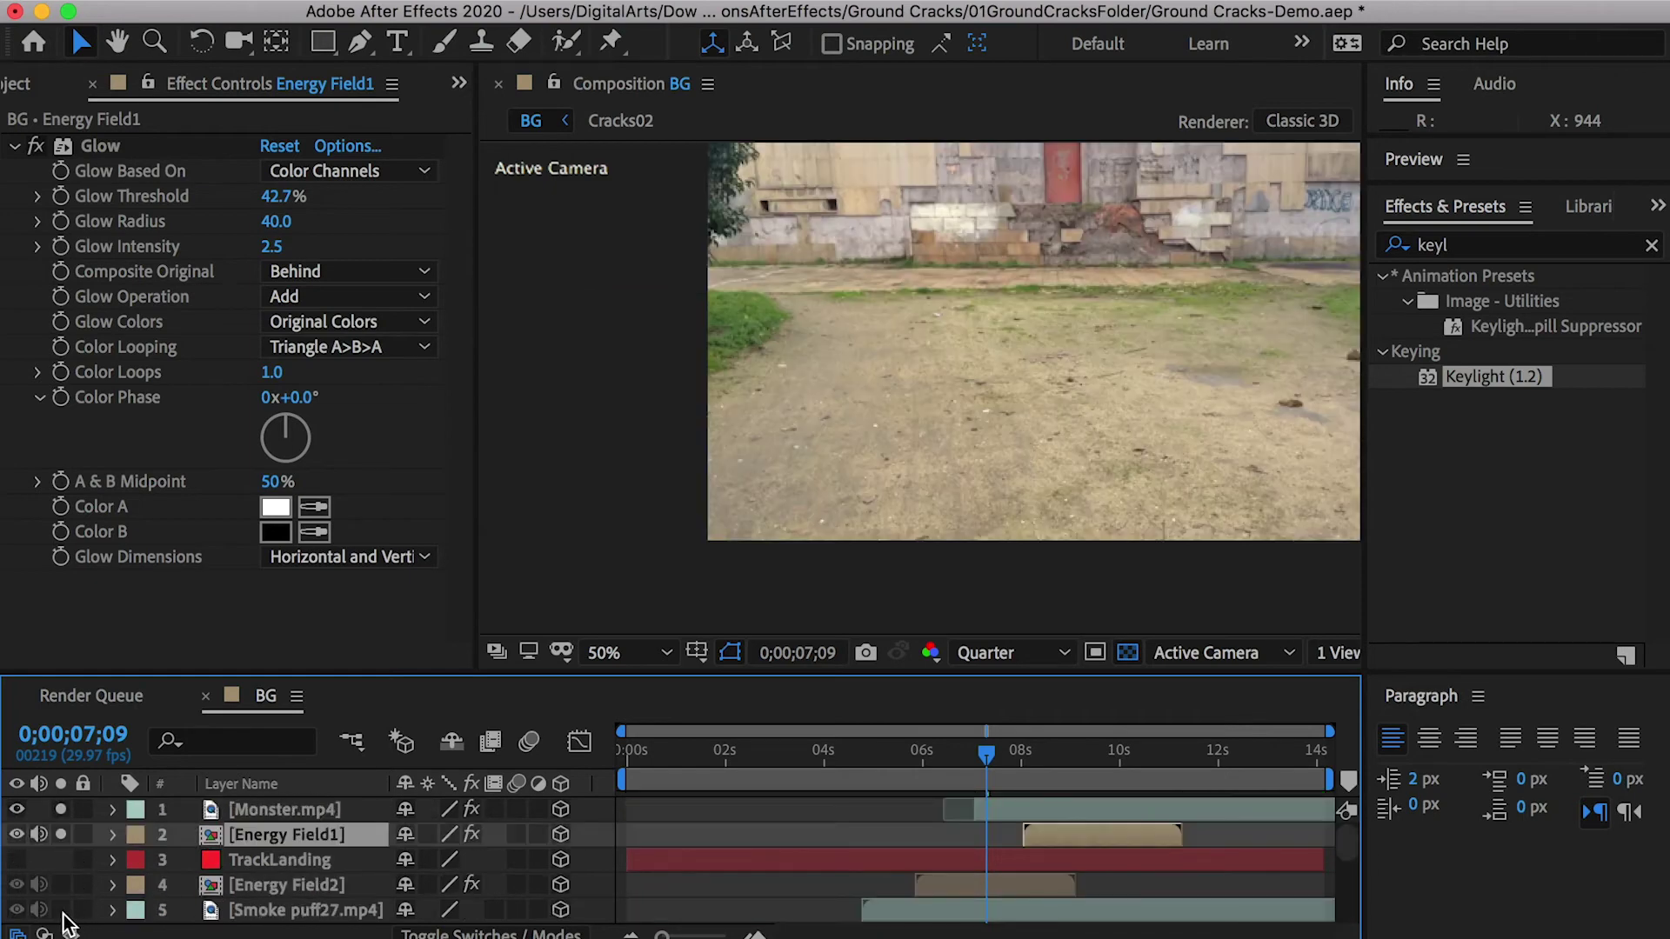
Preview the monster's landing from 0;00;07;09 and solo the ground hole layer as well
key(space)
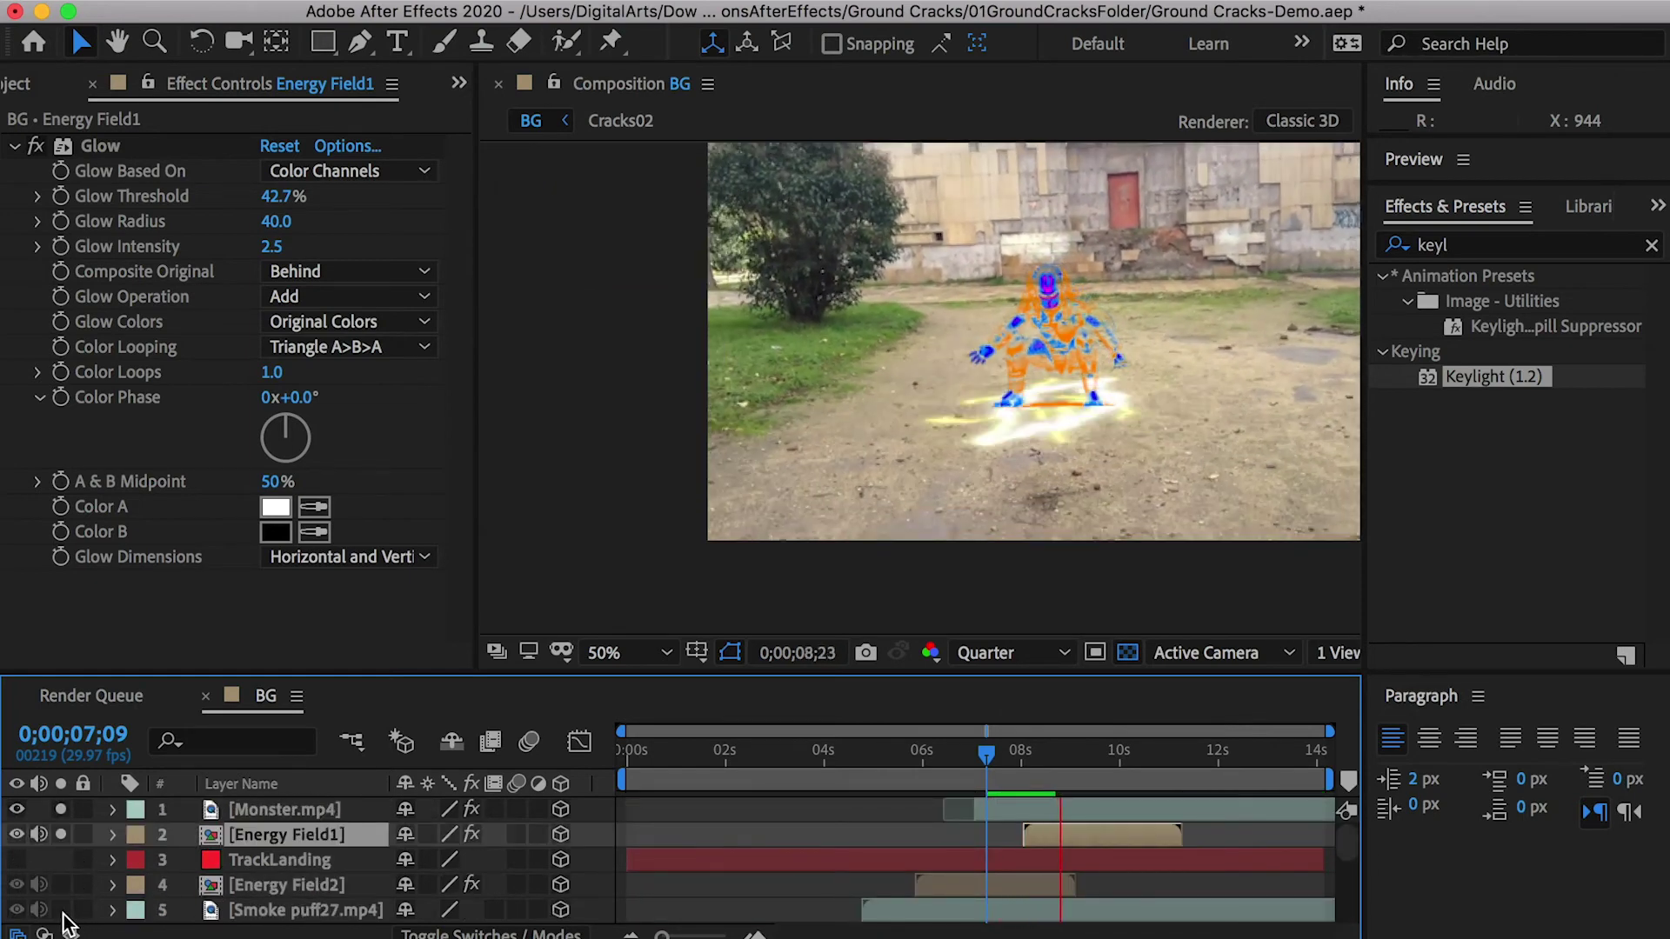
scroll(66, 922, down, 6)
click(61, 884)
drag(1016, 754, 941, 754)
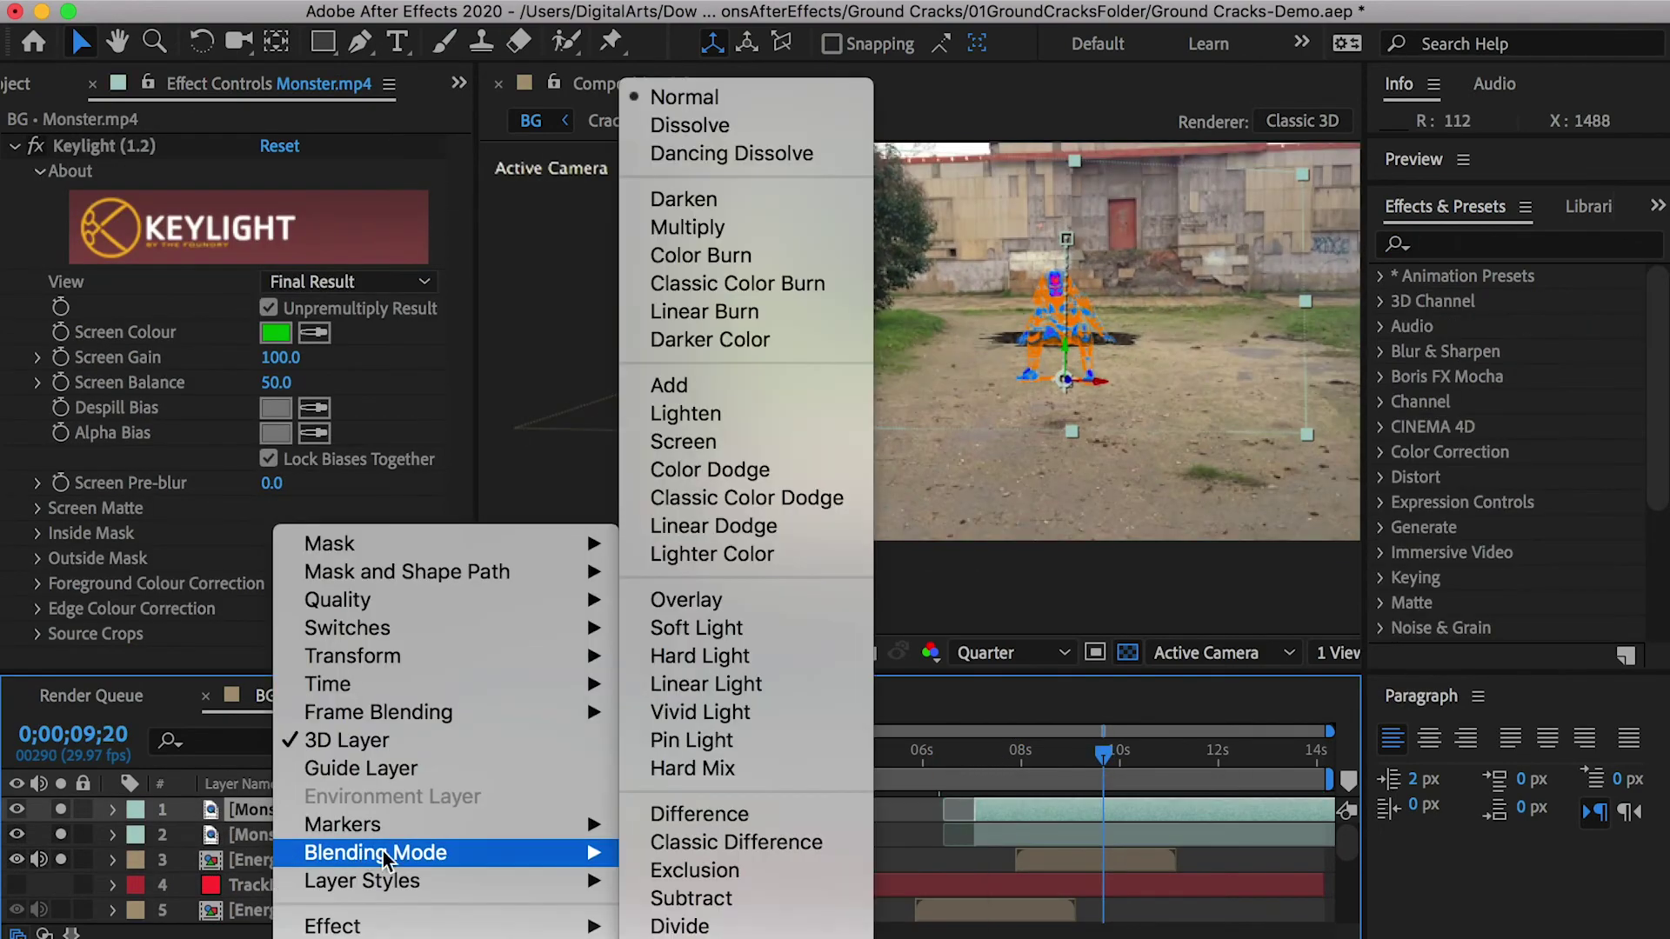
Apply Glow to the top Monster.mp4 layer with a 46.7% threshold, a radius of 40 and an intensity of 2
click(1429, 247)
text(glow)
drag(1489, 427, 313, 831)
mouse_move(278, 317)
mouse_down()
mouse_move(339, 318)
mouse_move(278, 296)
mouse_up()
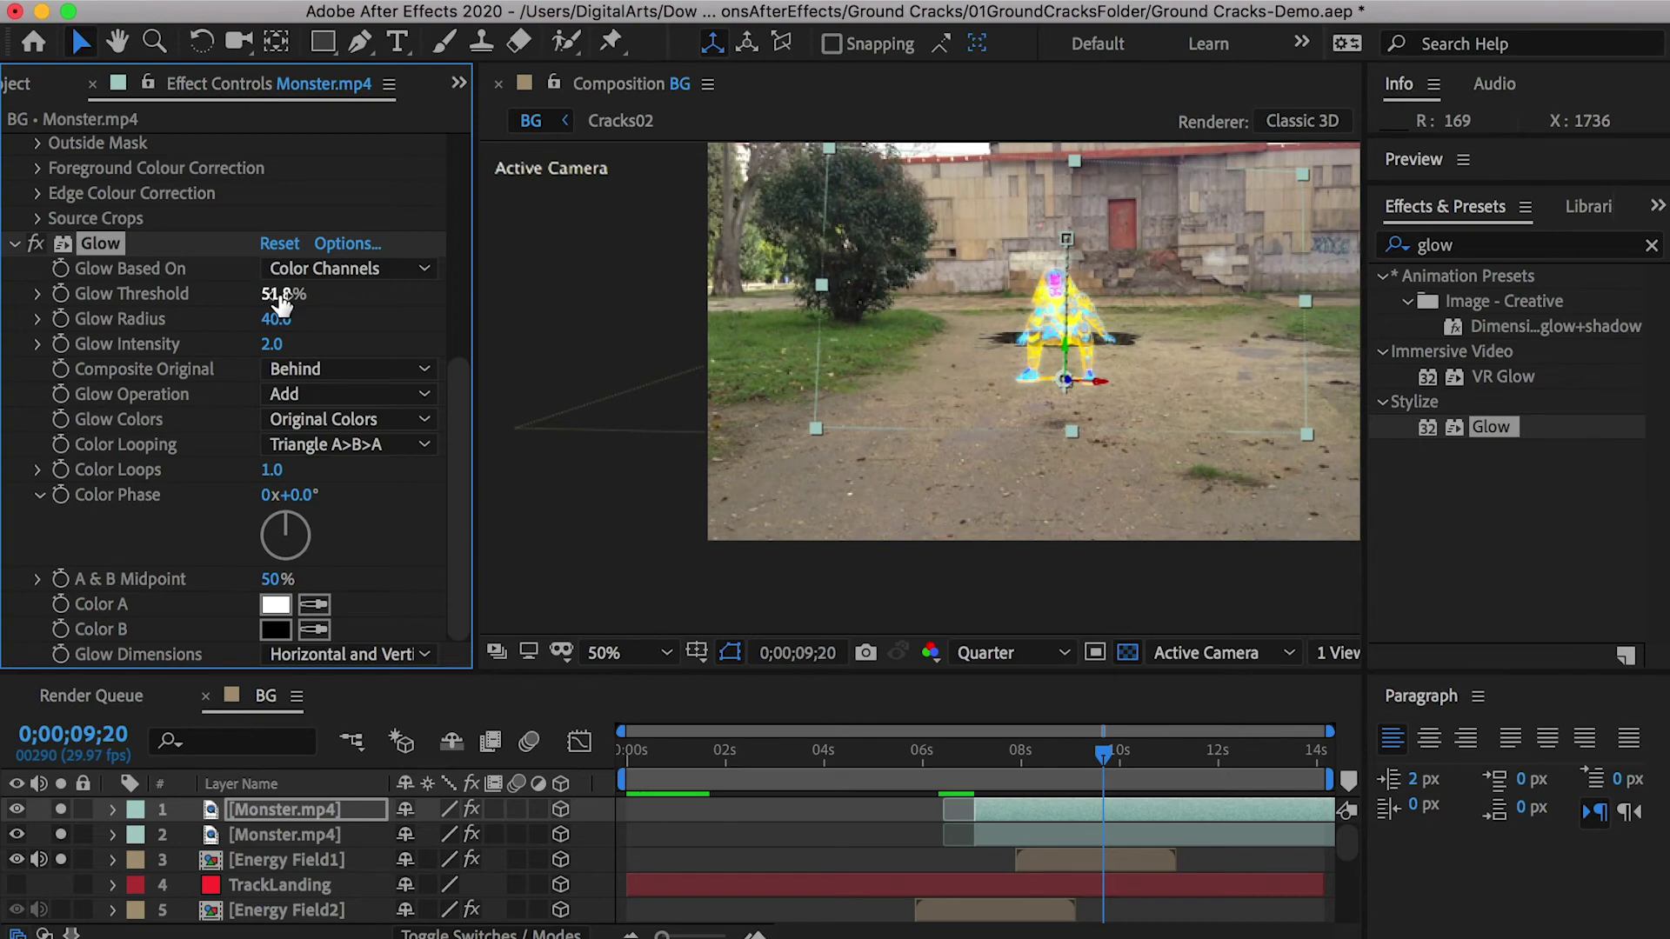
drag(283, 300, 280, 302)
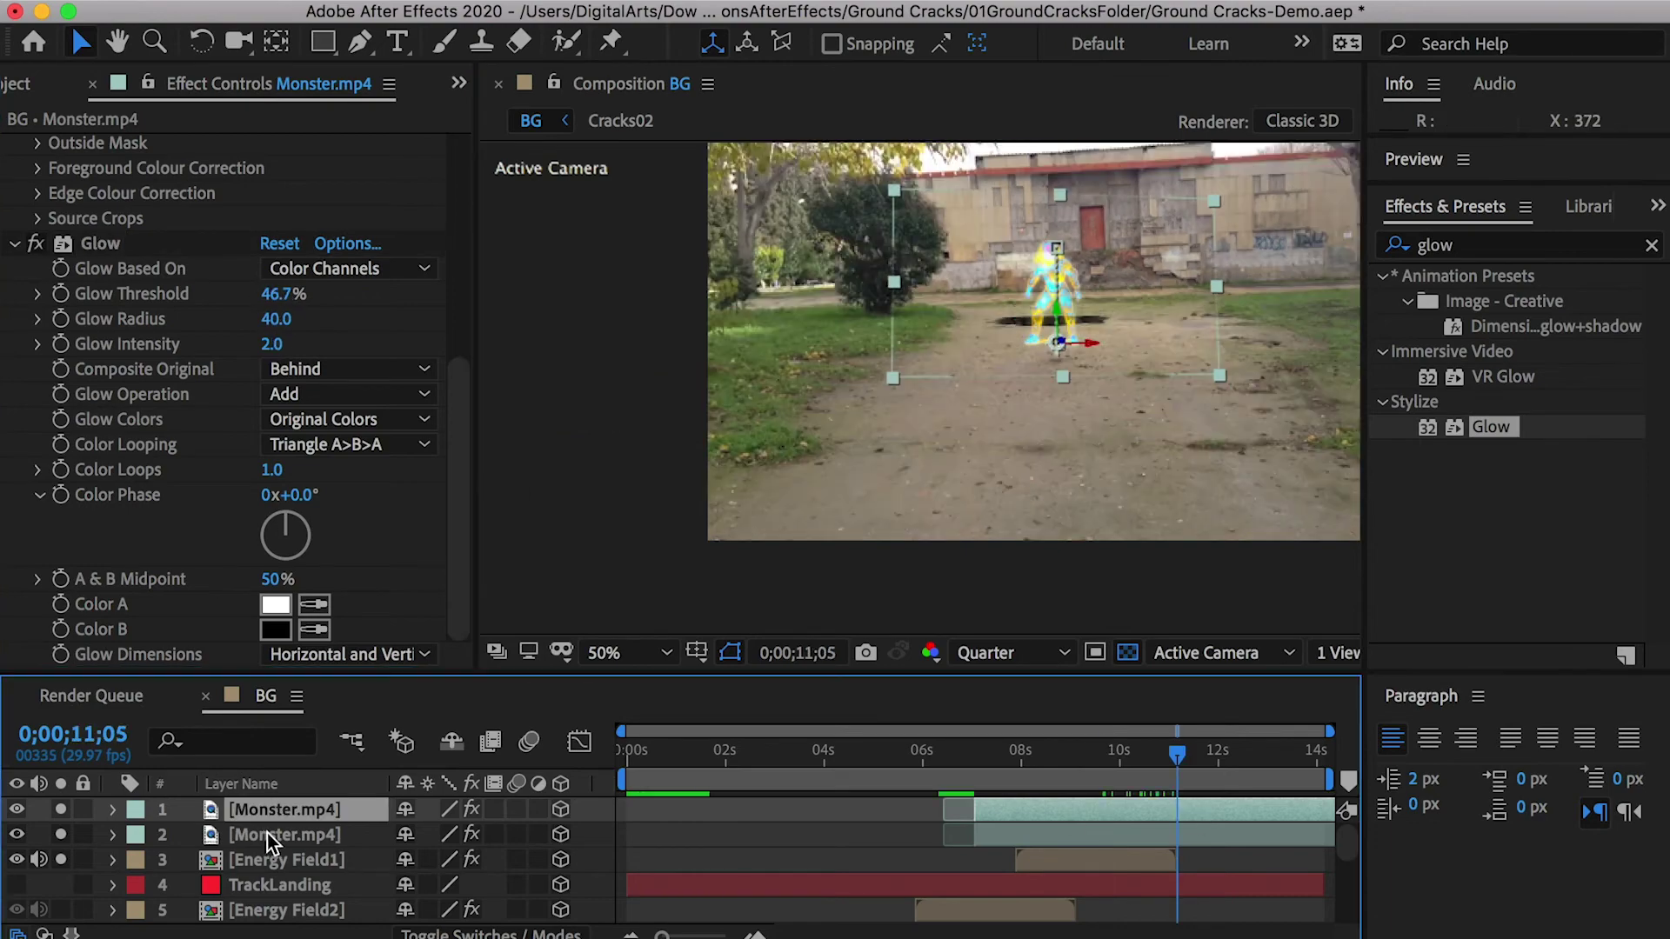
Keyframe the top Monster.mp4 layer's opacity from 100% at 0;00;11;05 to 0% near 0;00;11;27, and refine the keyframe timing
key(t)
click(187, 836)
drag(1179, 753, 1213, 762)
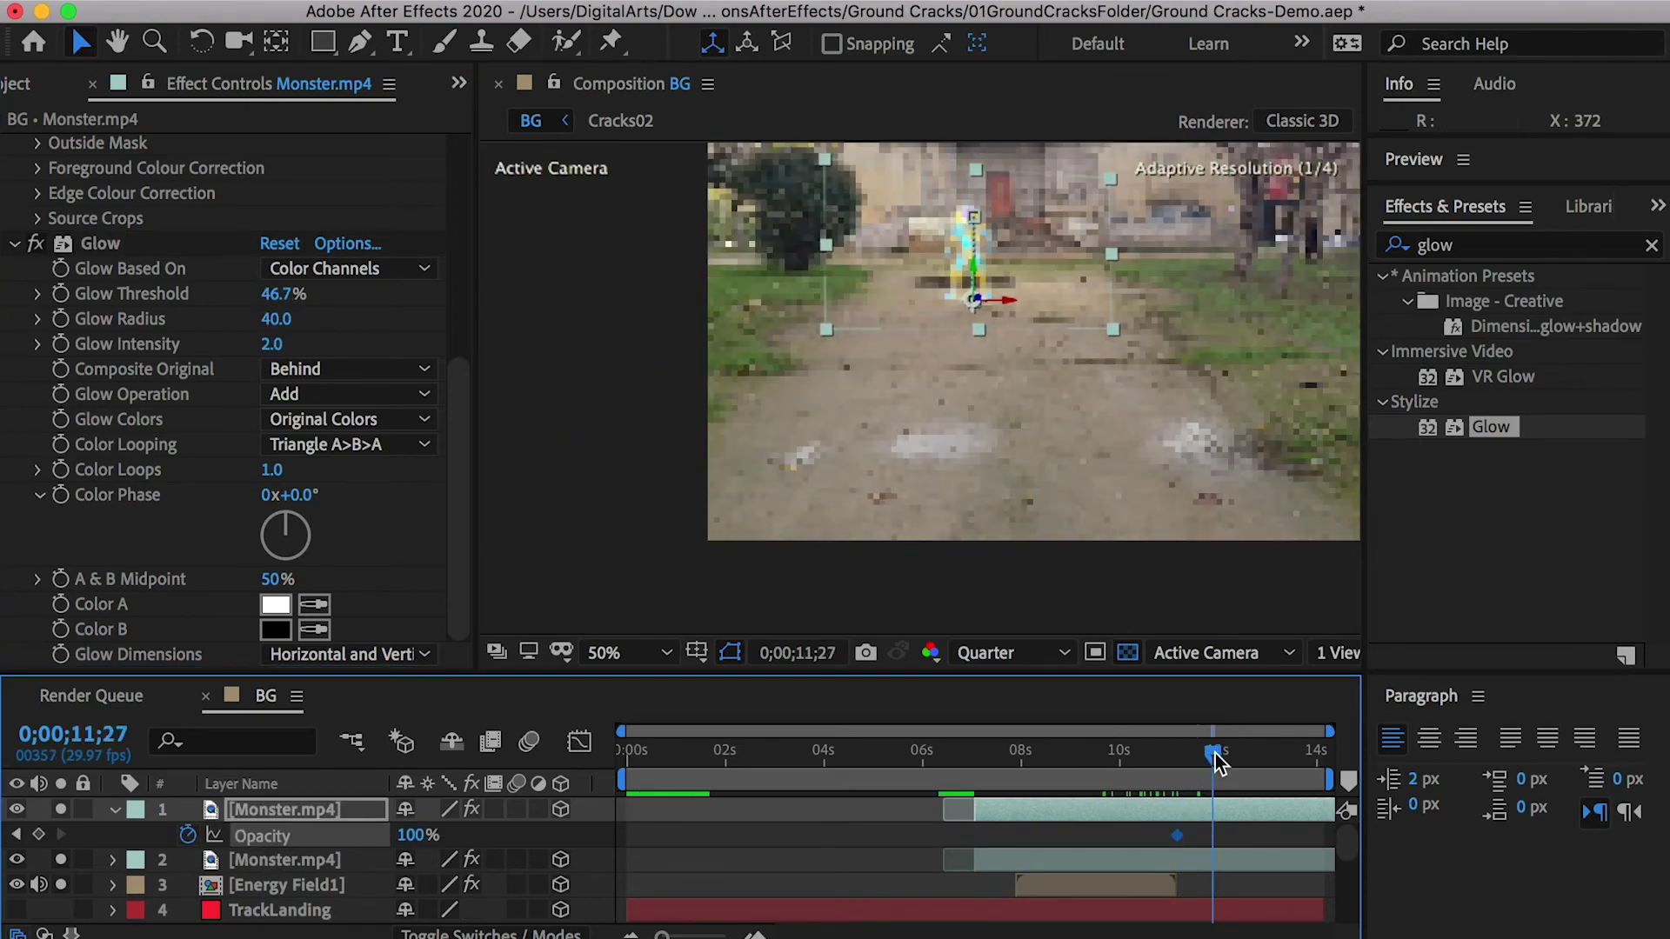
drag(395, 835, 308, 835)
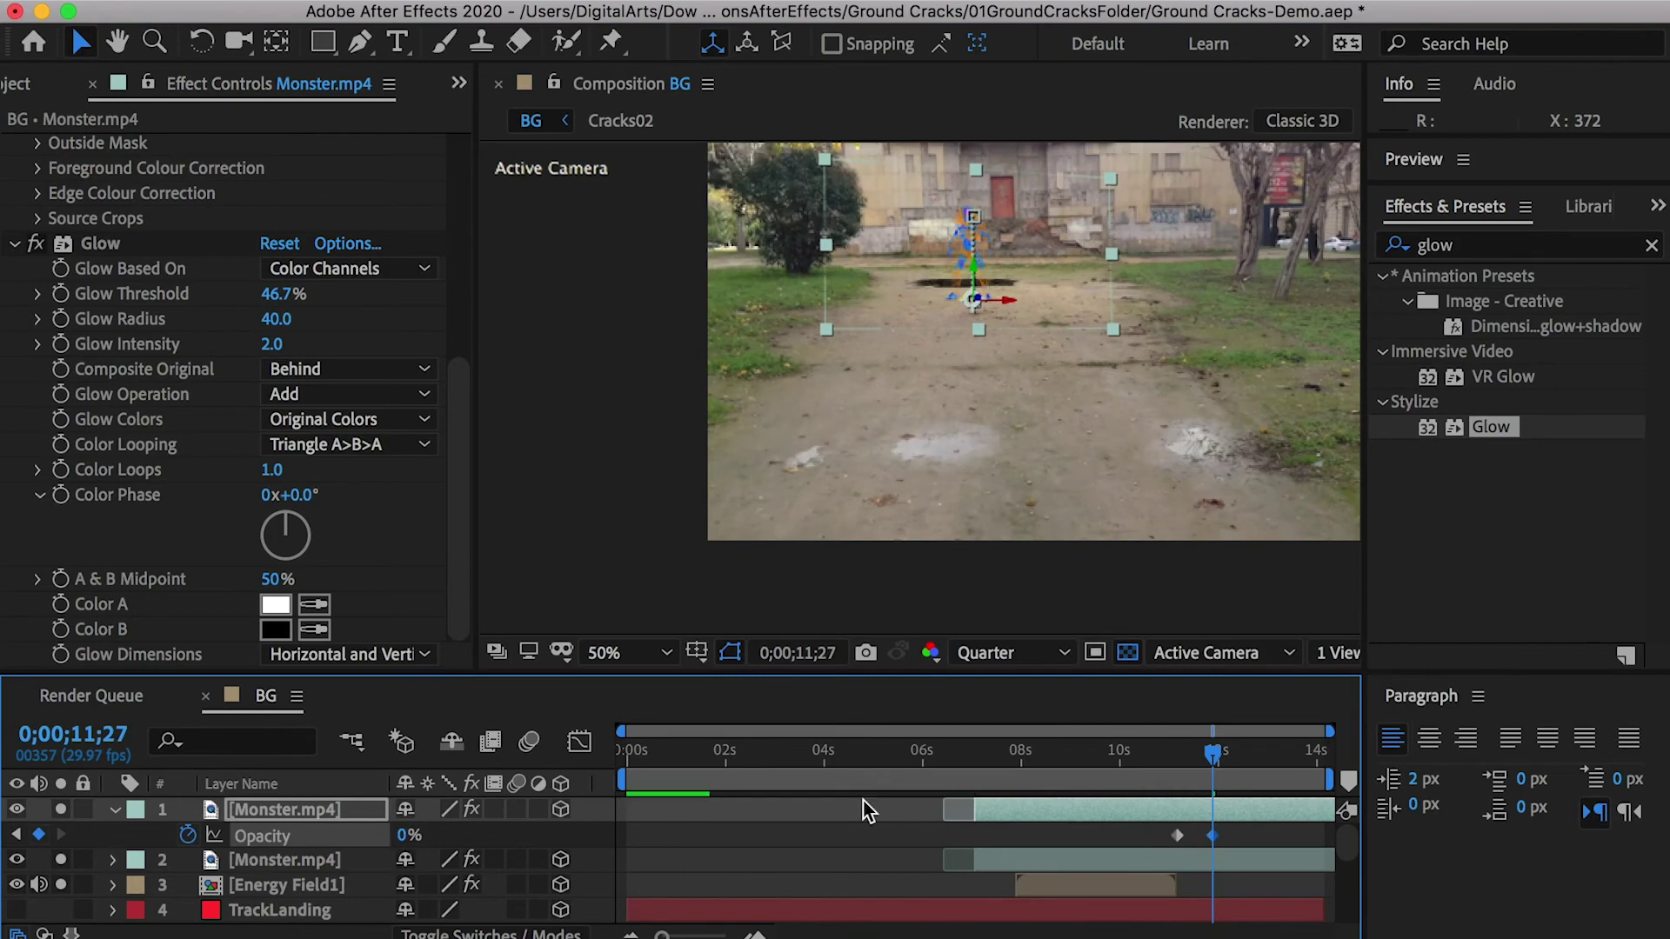
mouse_move(1215, 834)
mouse_down()
mouse_move(1247, 834)
mouse_move(1207, 835)
mouse_up()
drag(1216, 748, 1193, 751)
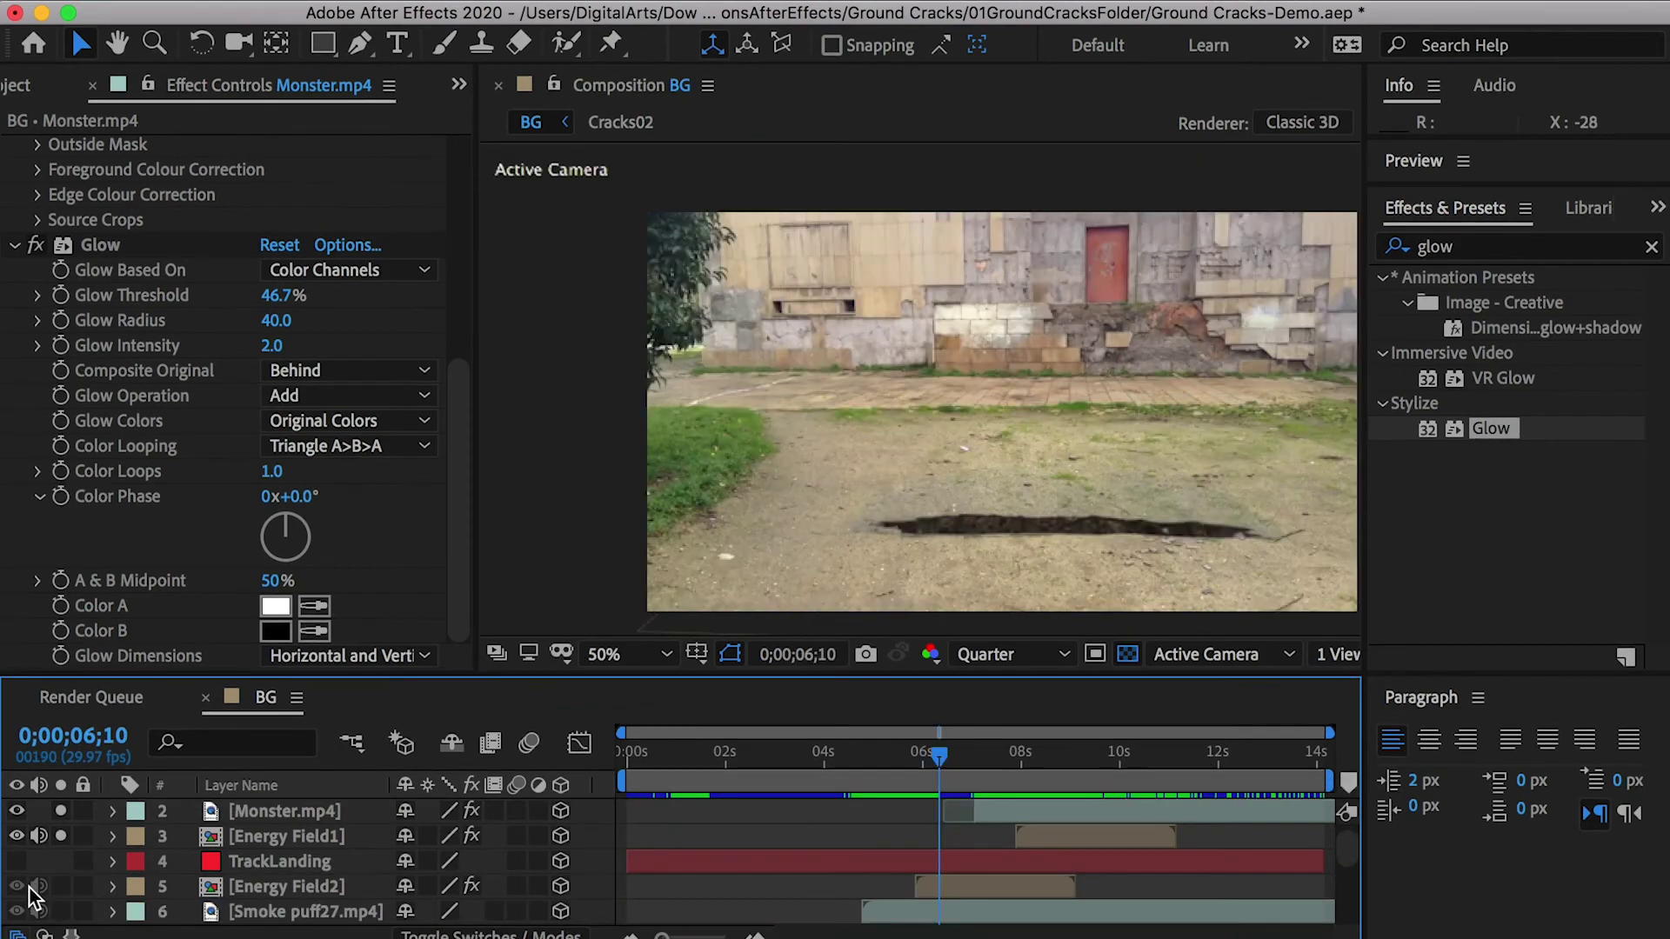
Solo the Energy Field2 and Smoke puff27.mp4 layers and preview the shot from 0;00;05;24
scroll(48, 901, down, 1)
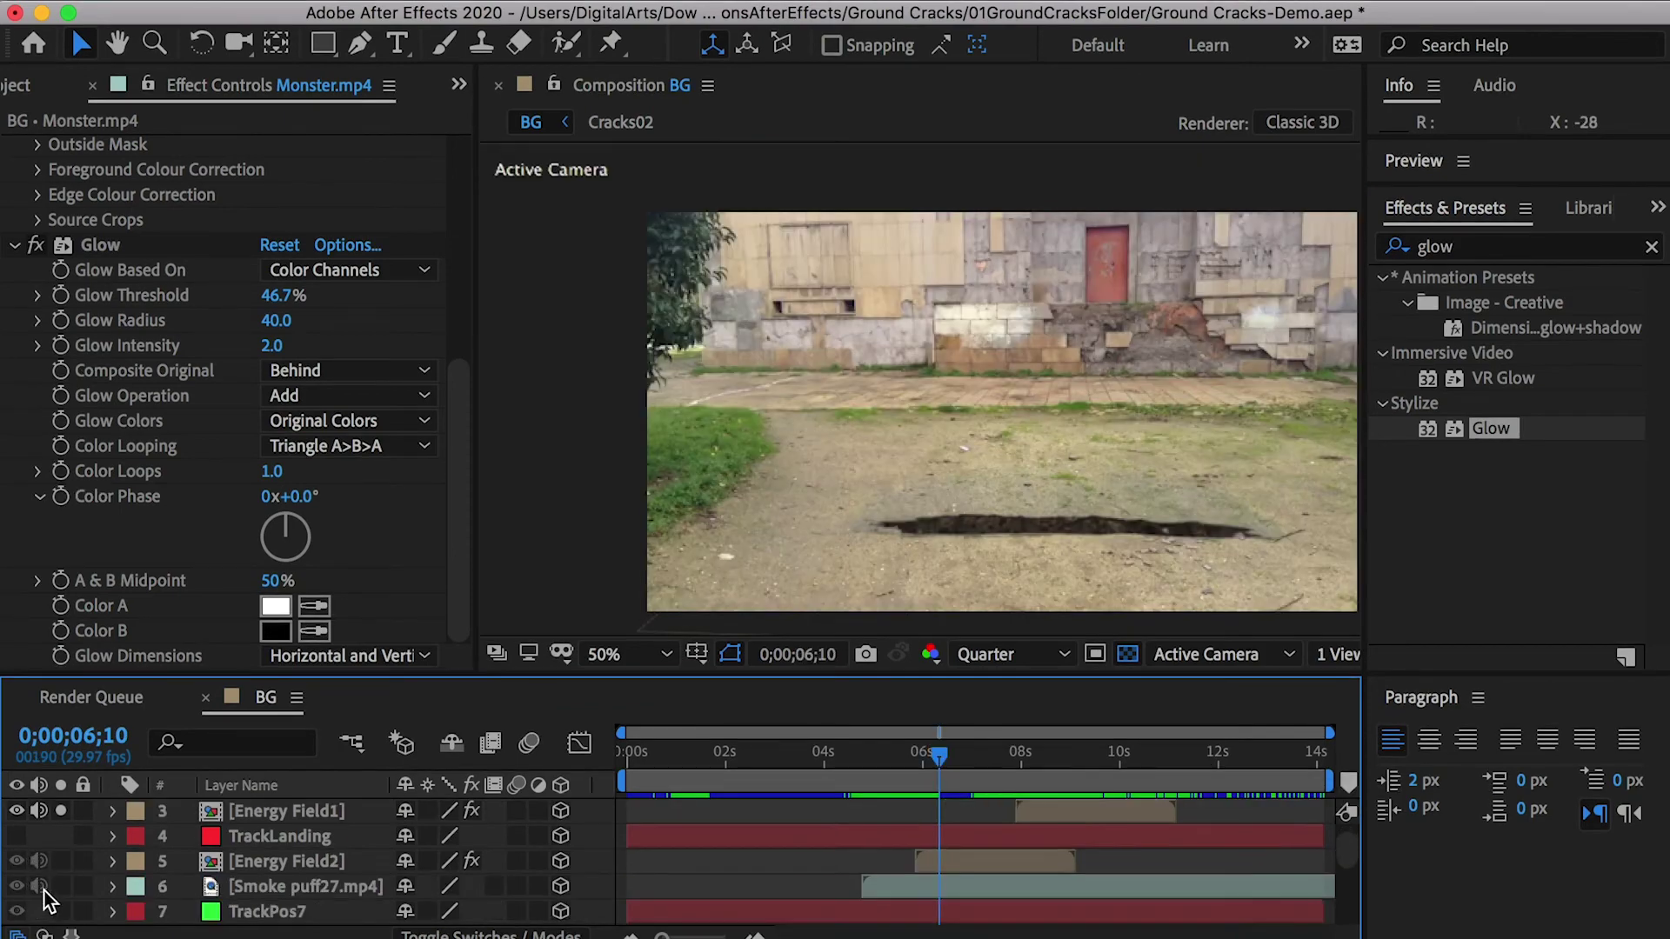
click(60, 887)
click(913, 757)
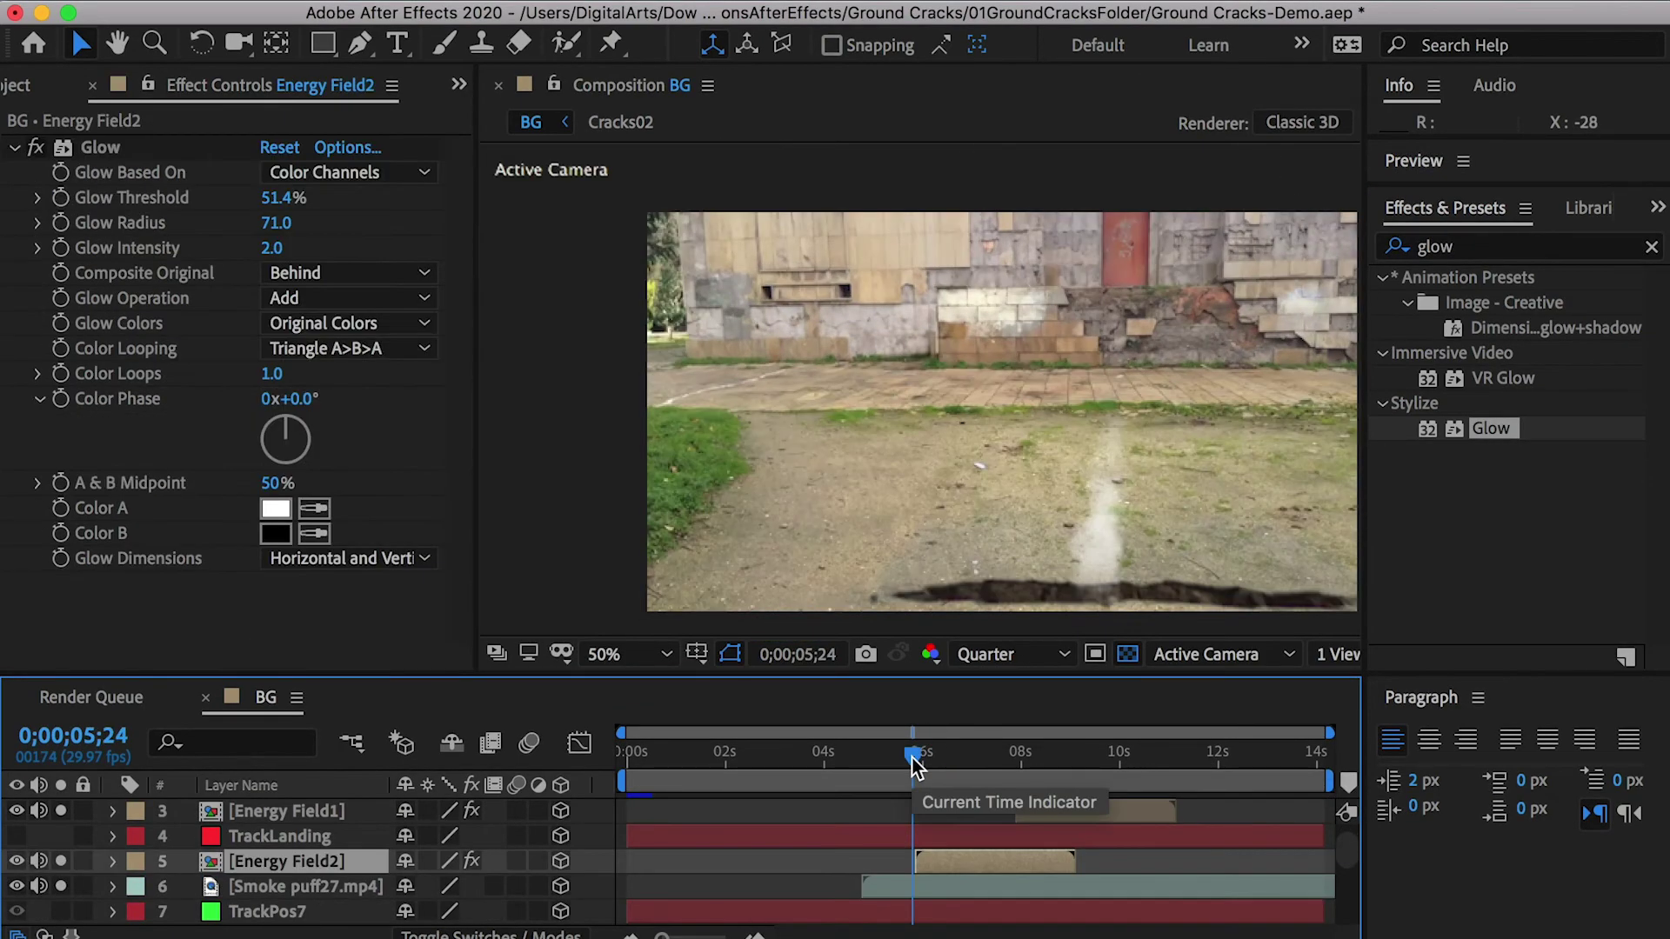
key(space)
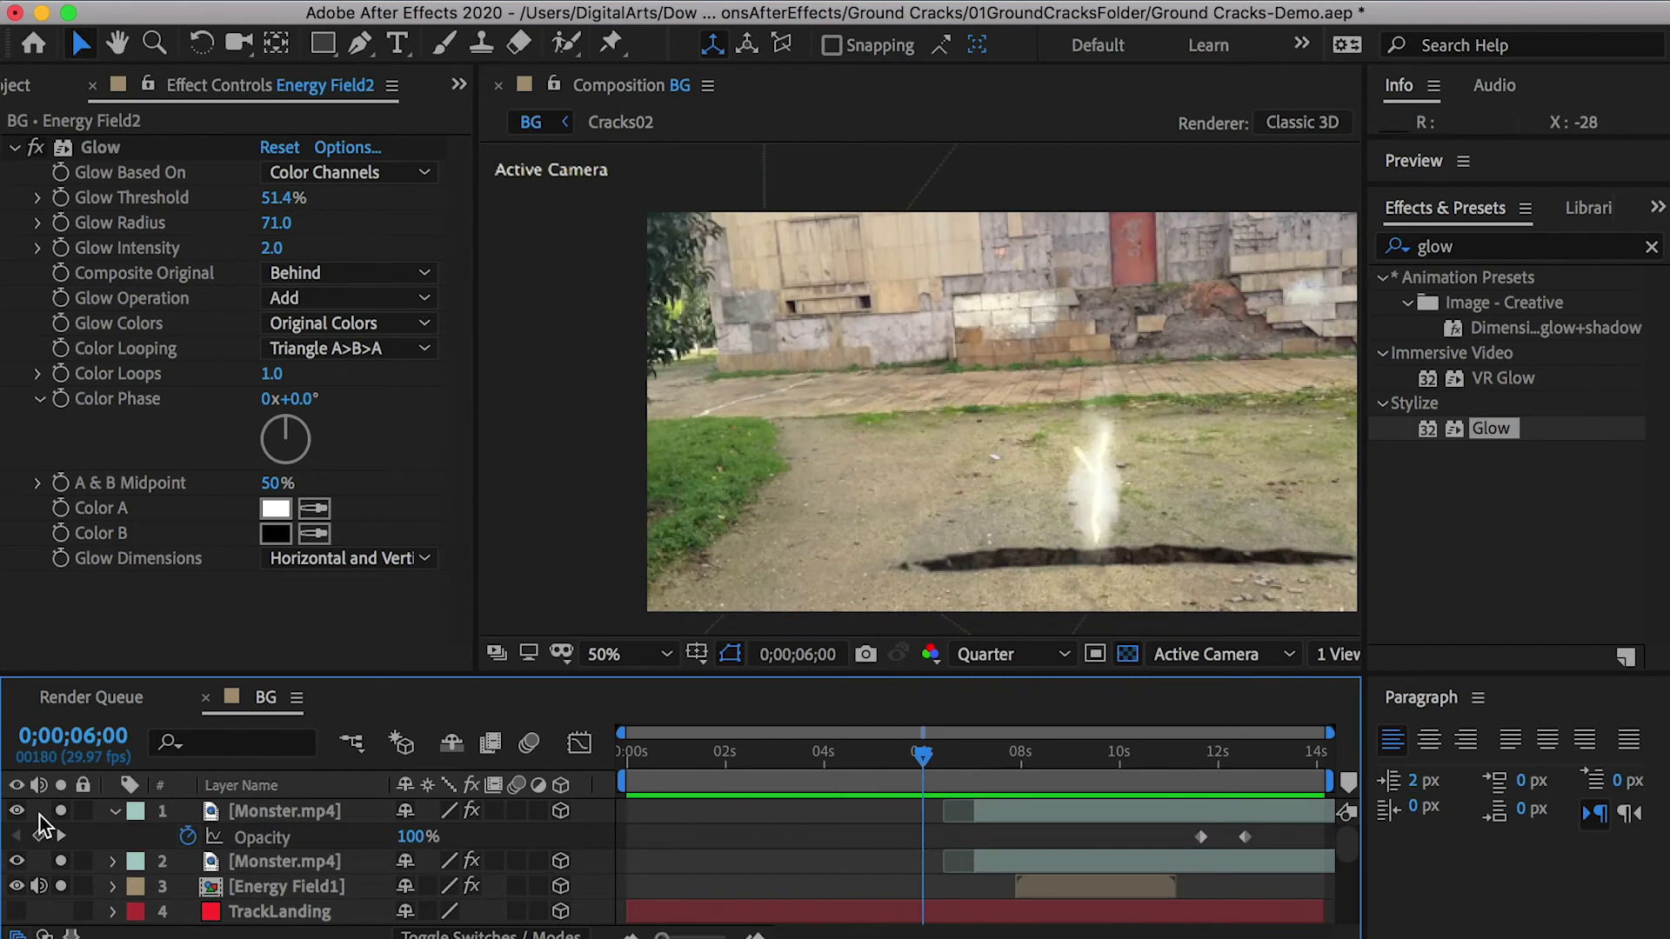
Create an adjustment layer above all layers in BG and apply the Tint effect to it
right_click(39, 814)
mouse_move(95, 837)
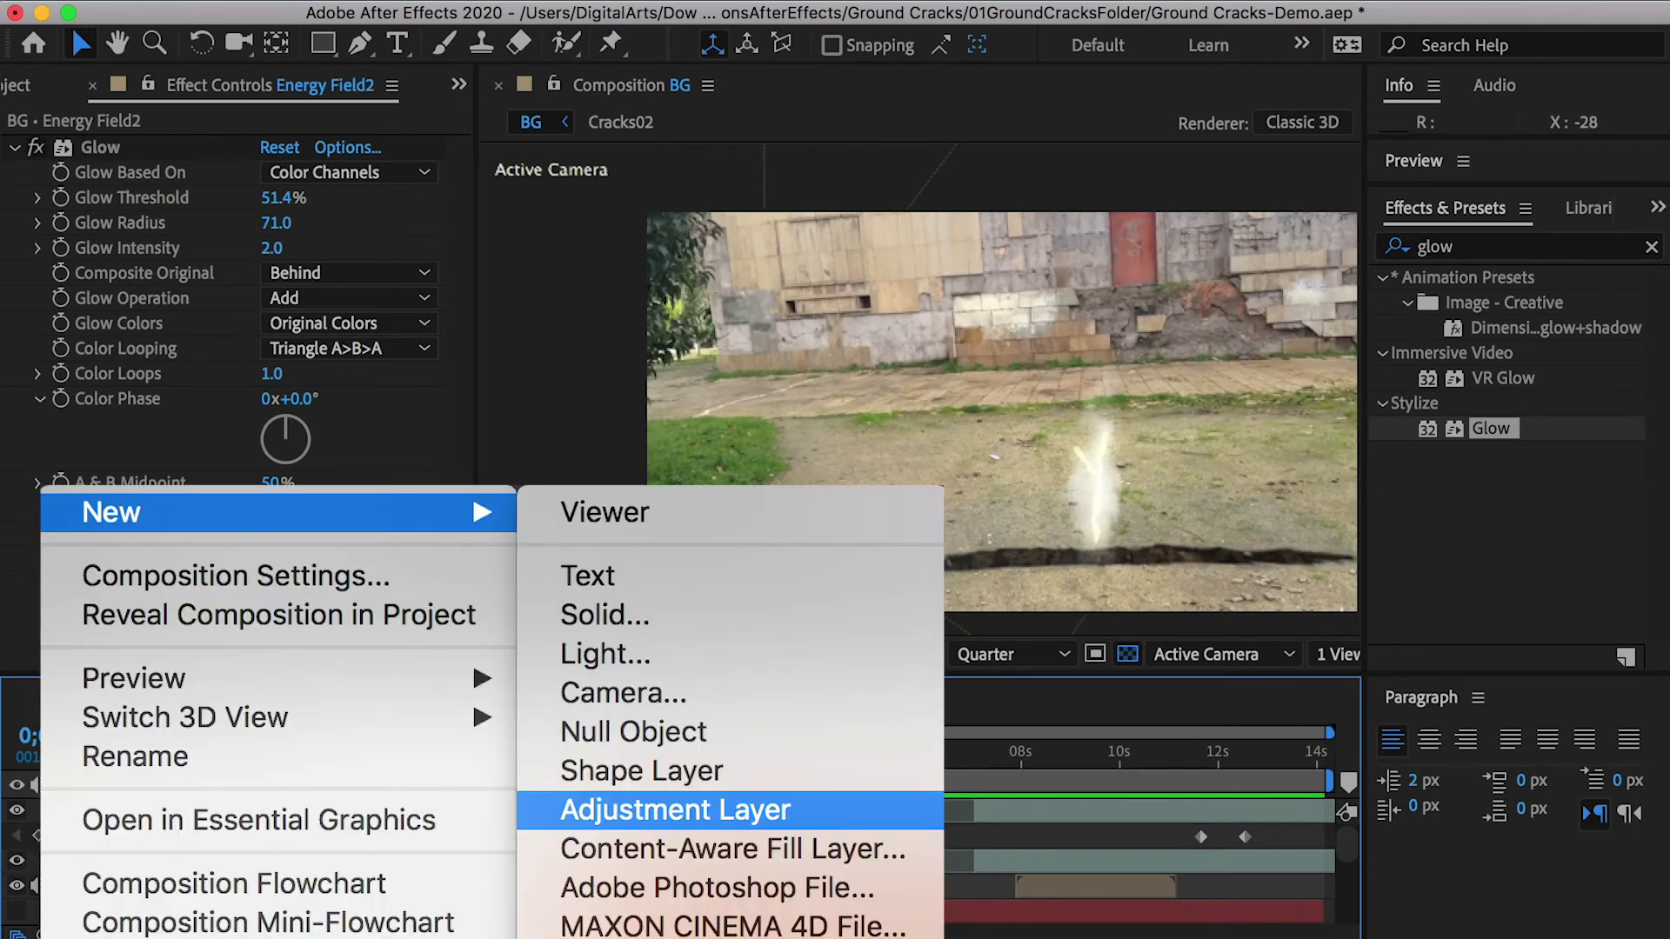
click(675, 810)
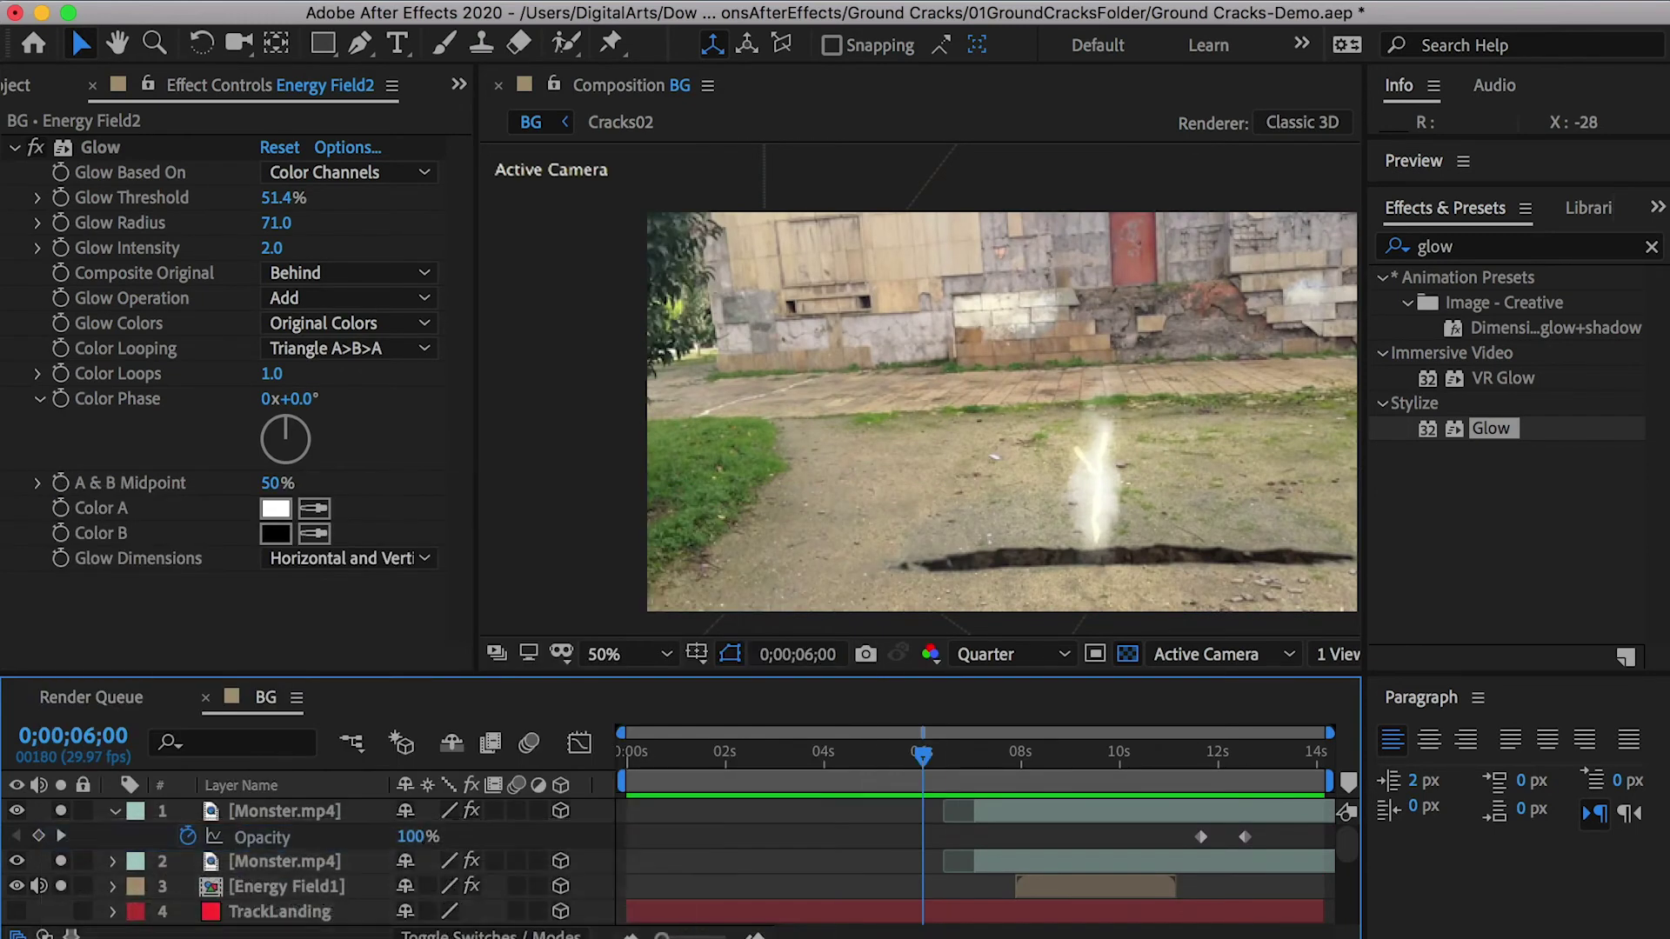
click(1458, 247)
text(tint)
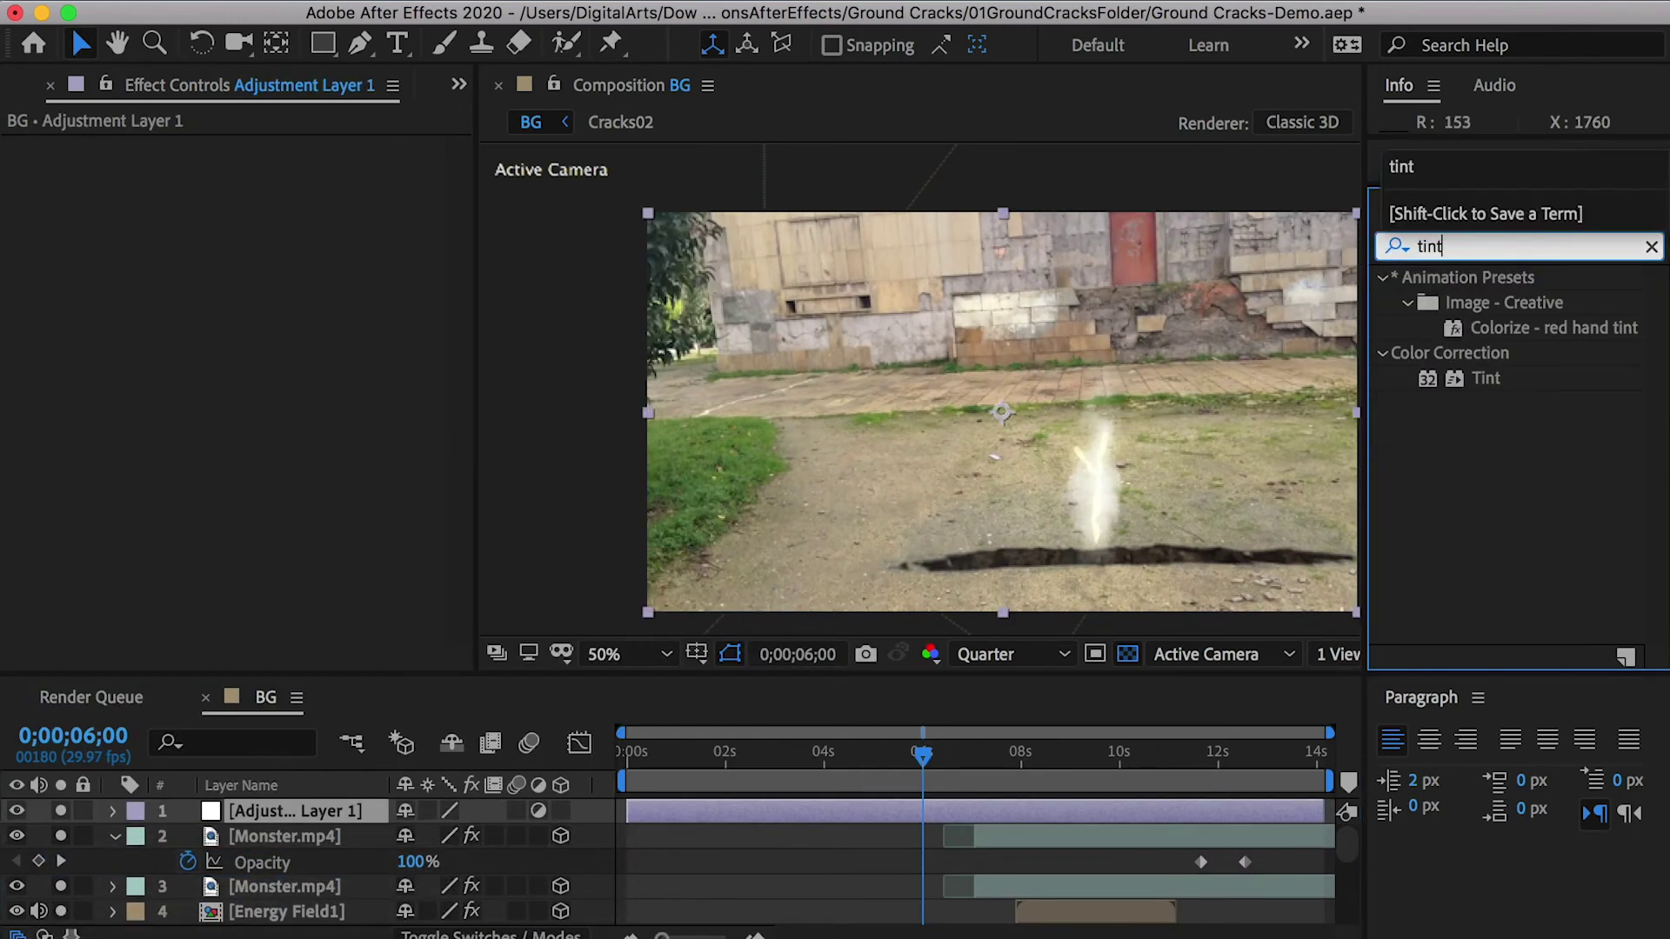
drag(1486, 378, 292, 813)
Map the tint's white to a pale cyan and its black to the dark navy 0C0D2C
click(275, 198)
click(783, 365)
click(739, 373)
key(Return)
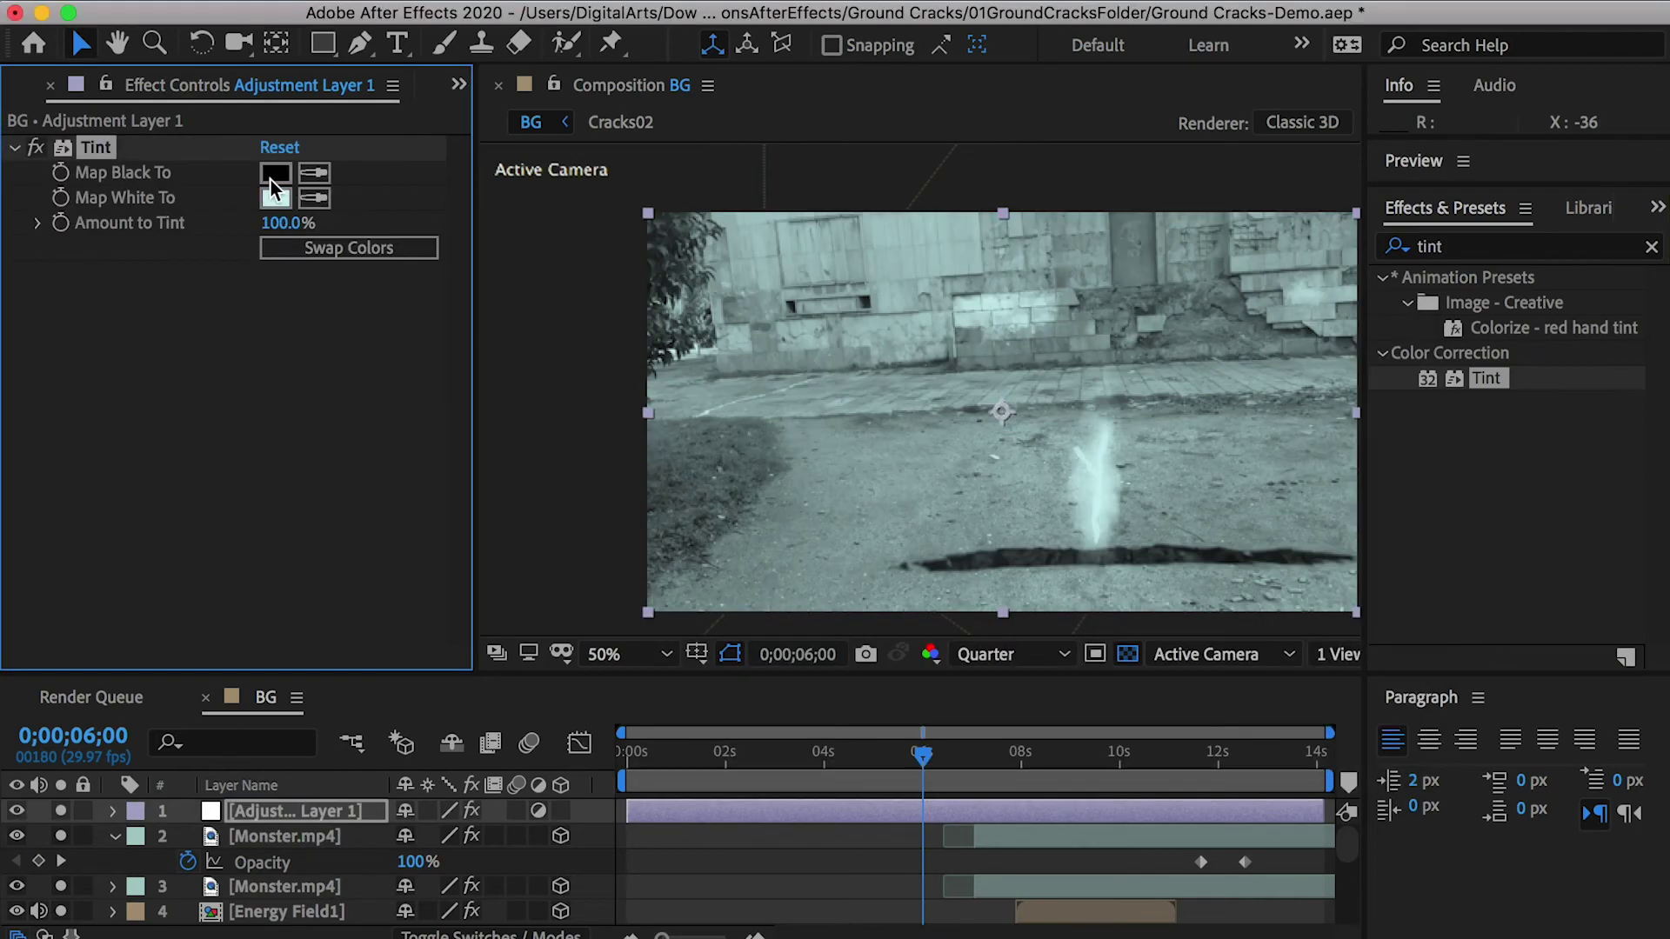
click(273, 177)
drag(1085, 514, 1093, 480)
click(923, 659)
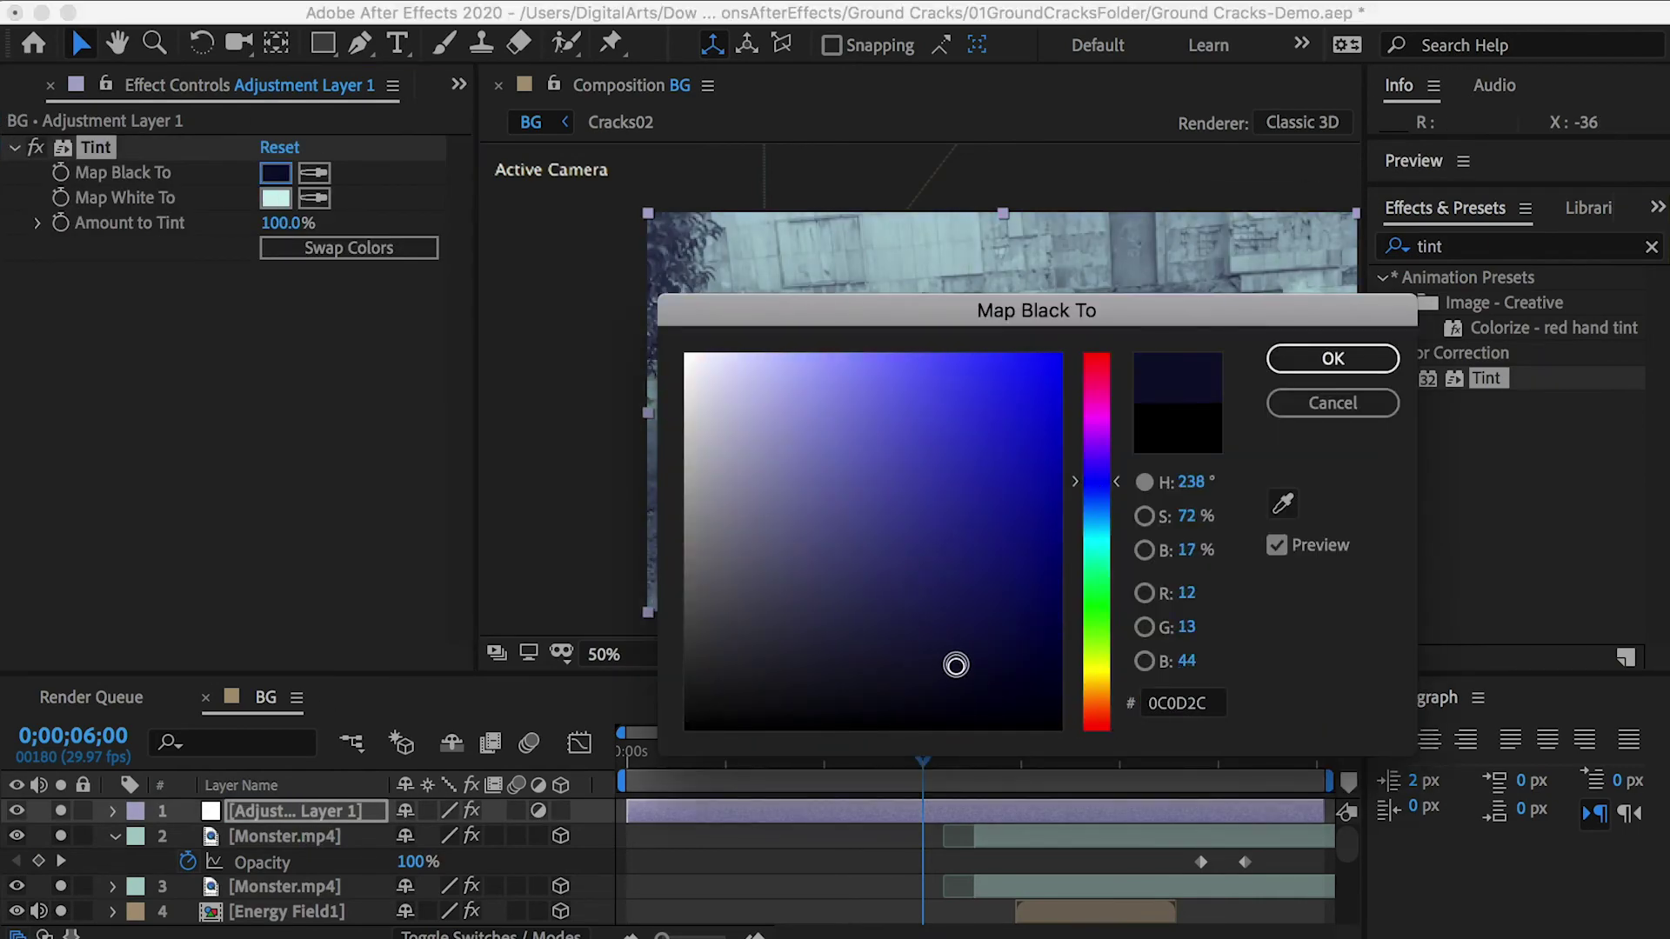
click(1276, 368)
Apply Curves to the adjustment layer and shape a gentle S-curve with raised highlights and lowered shadows
click(1467, 245)
text(curve)
double_click(1478, 383)
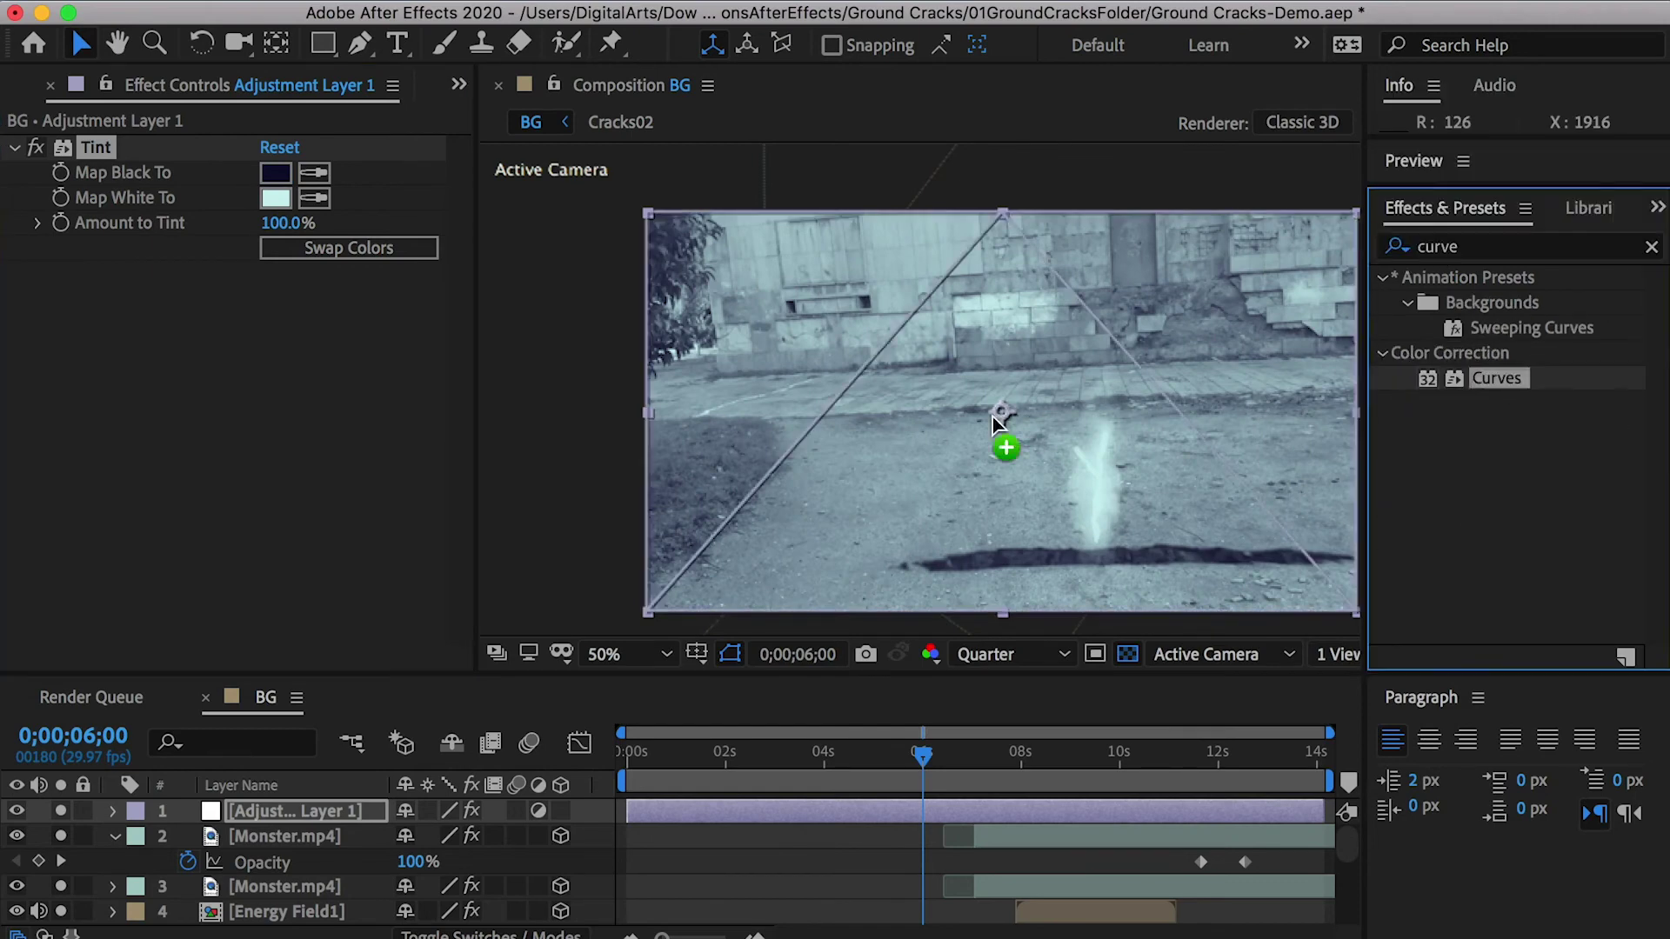
drag(369, 324, 367, 312)
drag(137, 559, 135, 595)
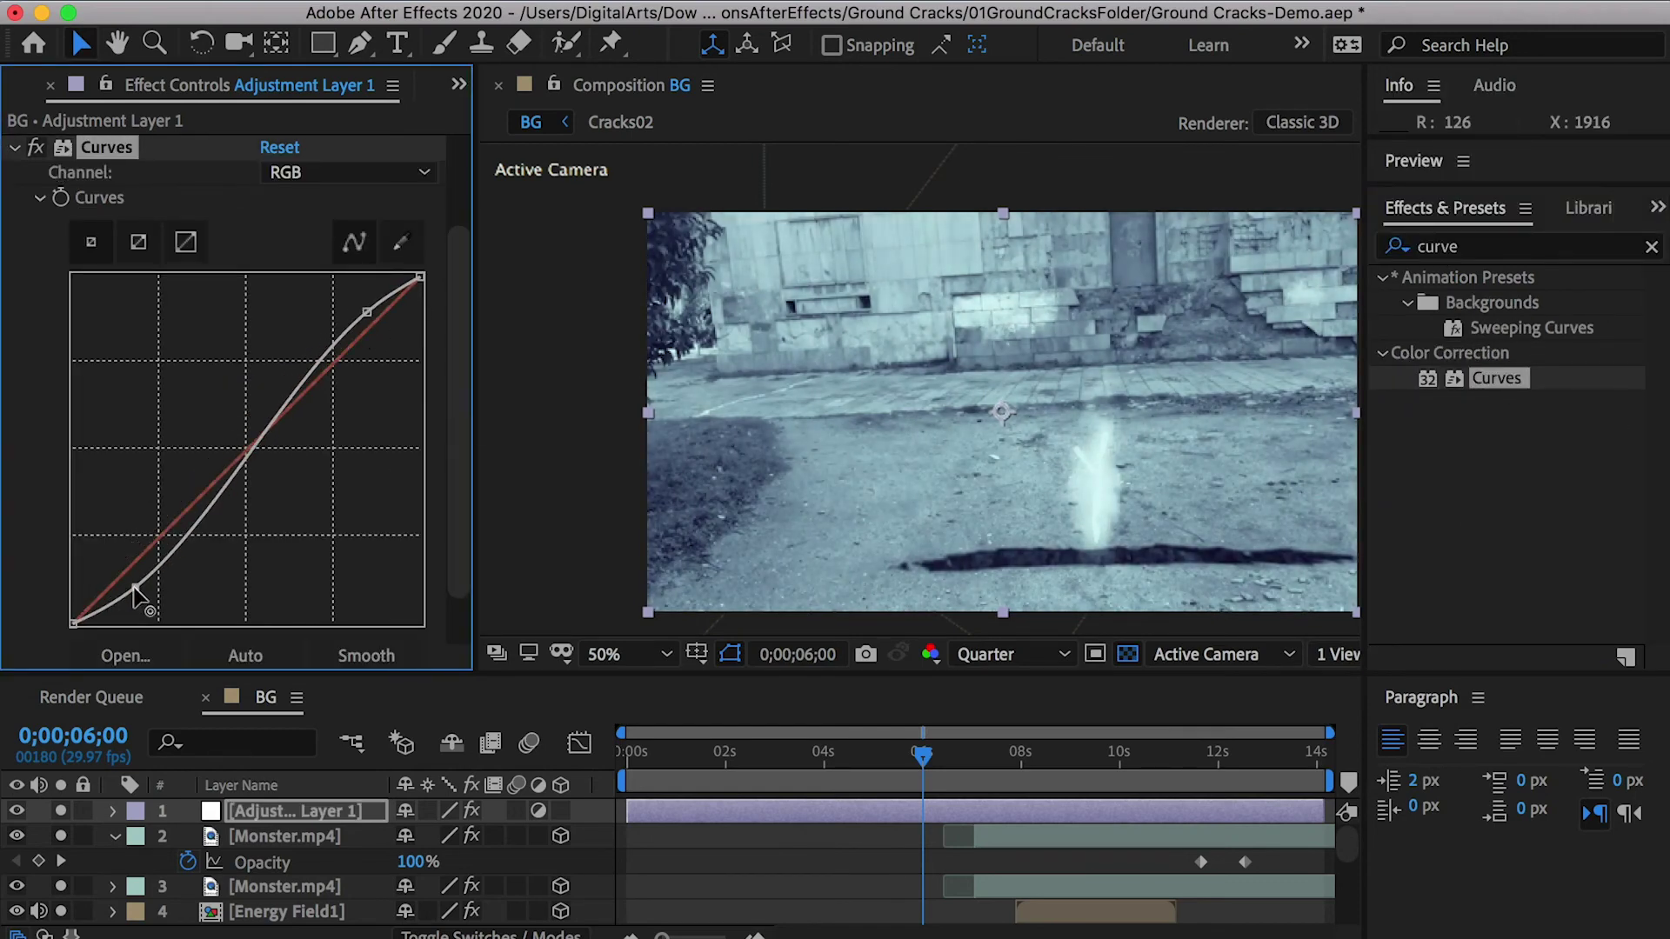
Set the adjustment layer's Amount to Tint to 60%
click(15, 148)
drag(297, 224, 270, 226)
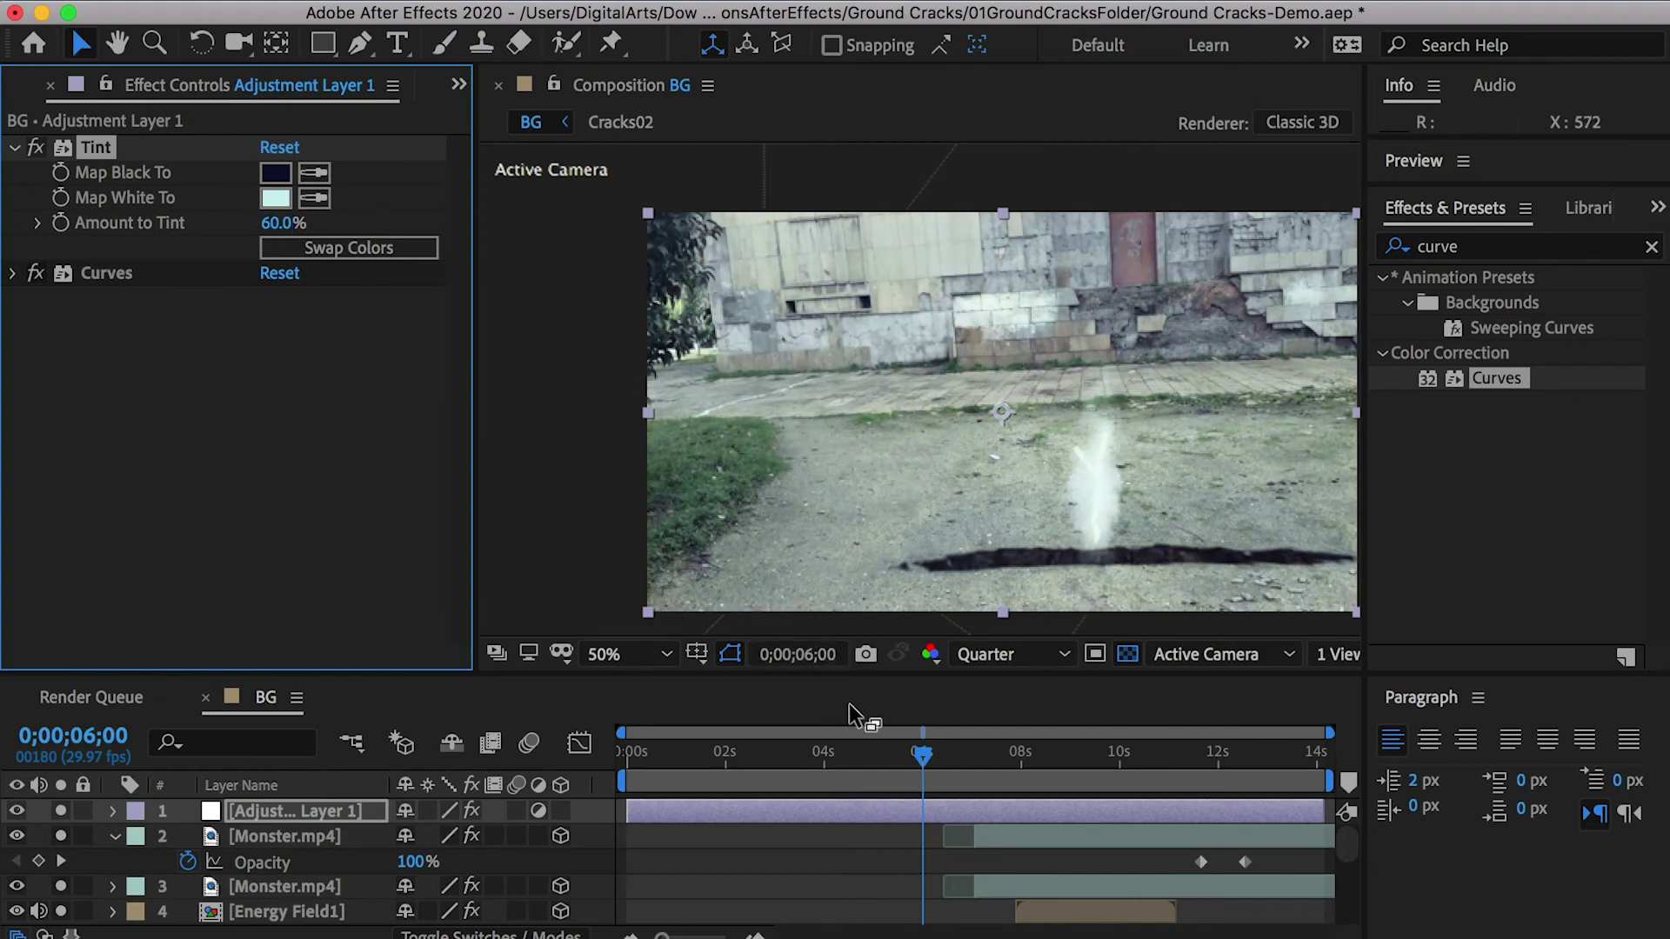
Preview the tinted shot, and create a dark navy-blue solid above all layers in BG
click(853, 715)
key(space)
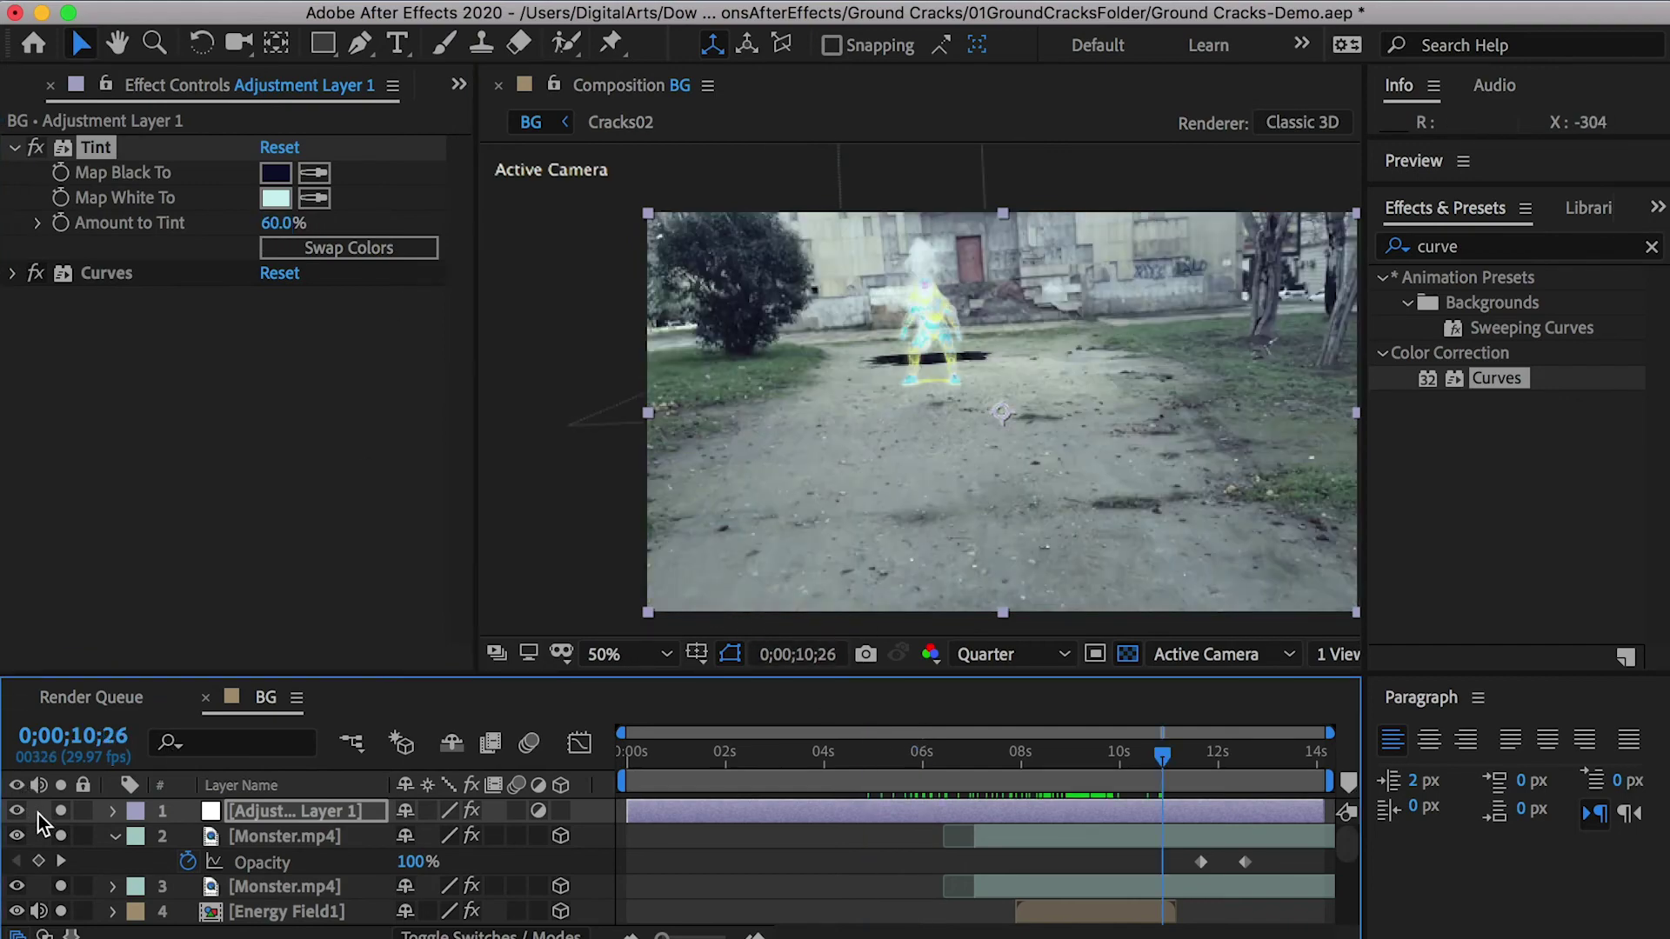
right_click(39, 822)
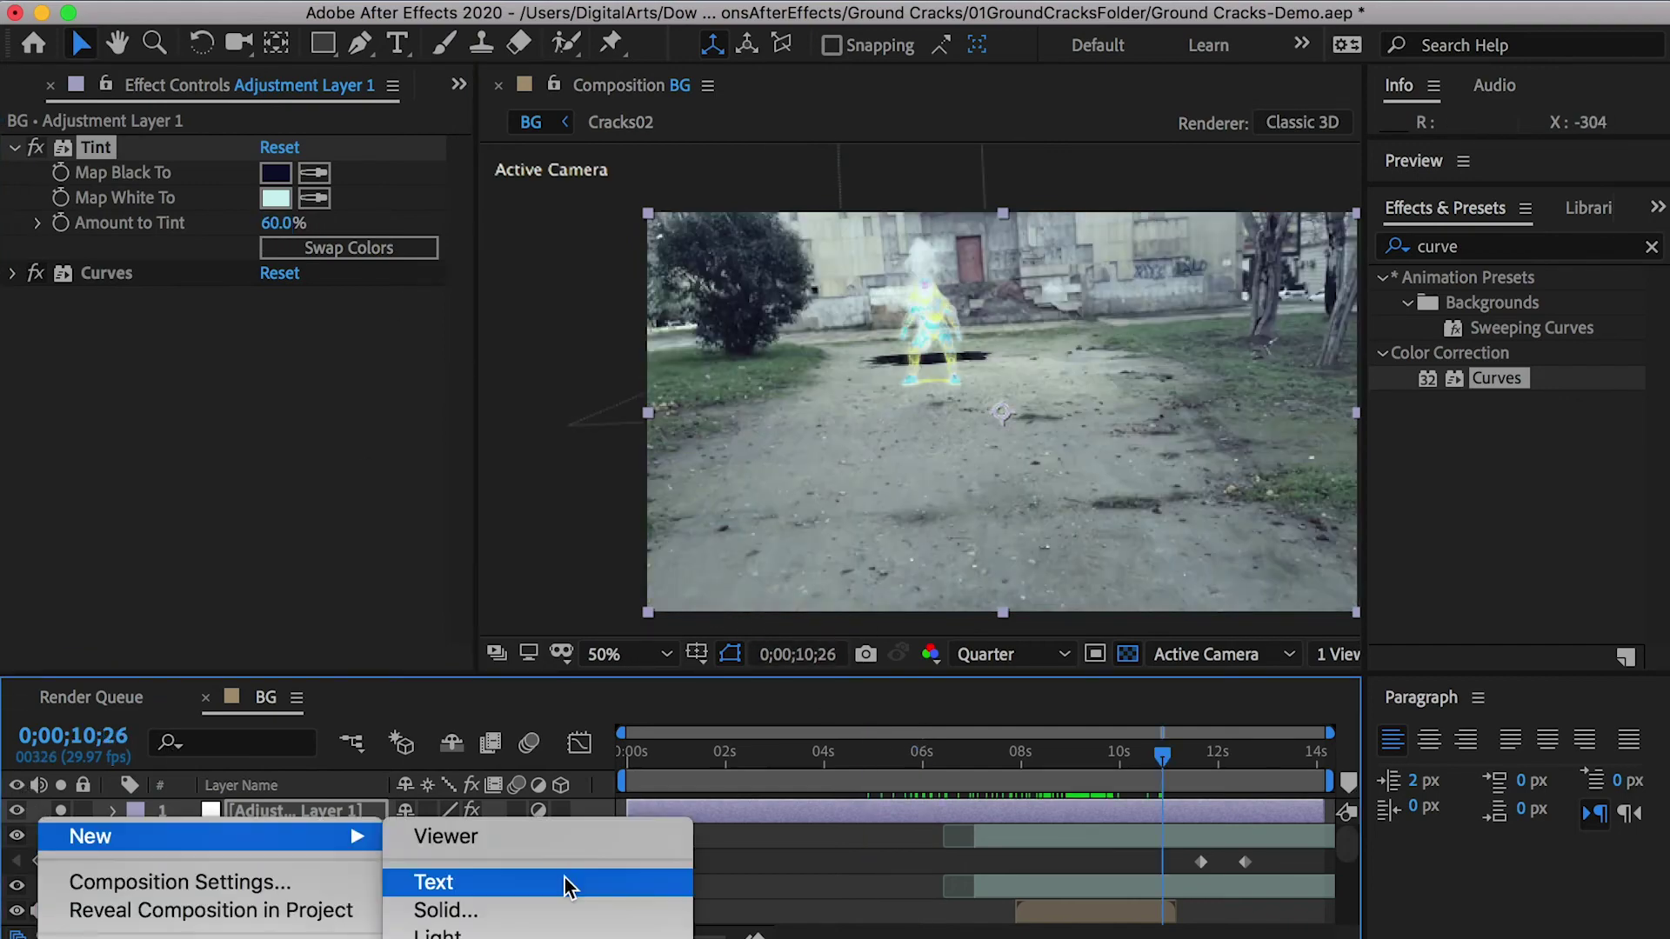
click(548, 914)
click(1230, 509)
drag(864, 634, 827, 635)
click(1305, 354)
click(1446, 600)
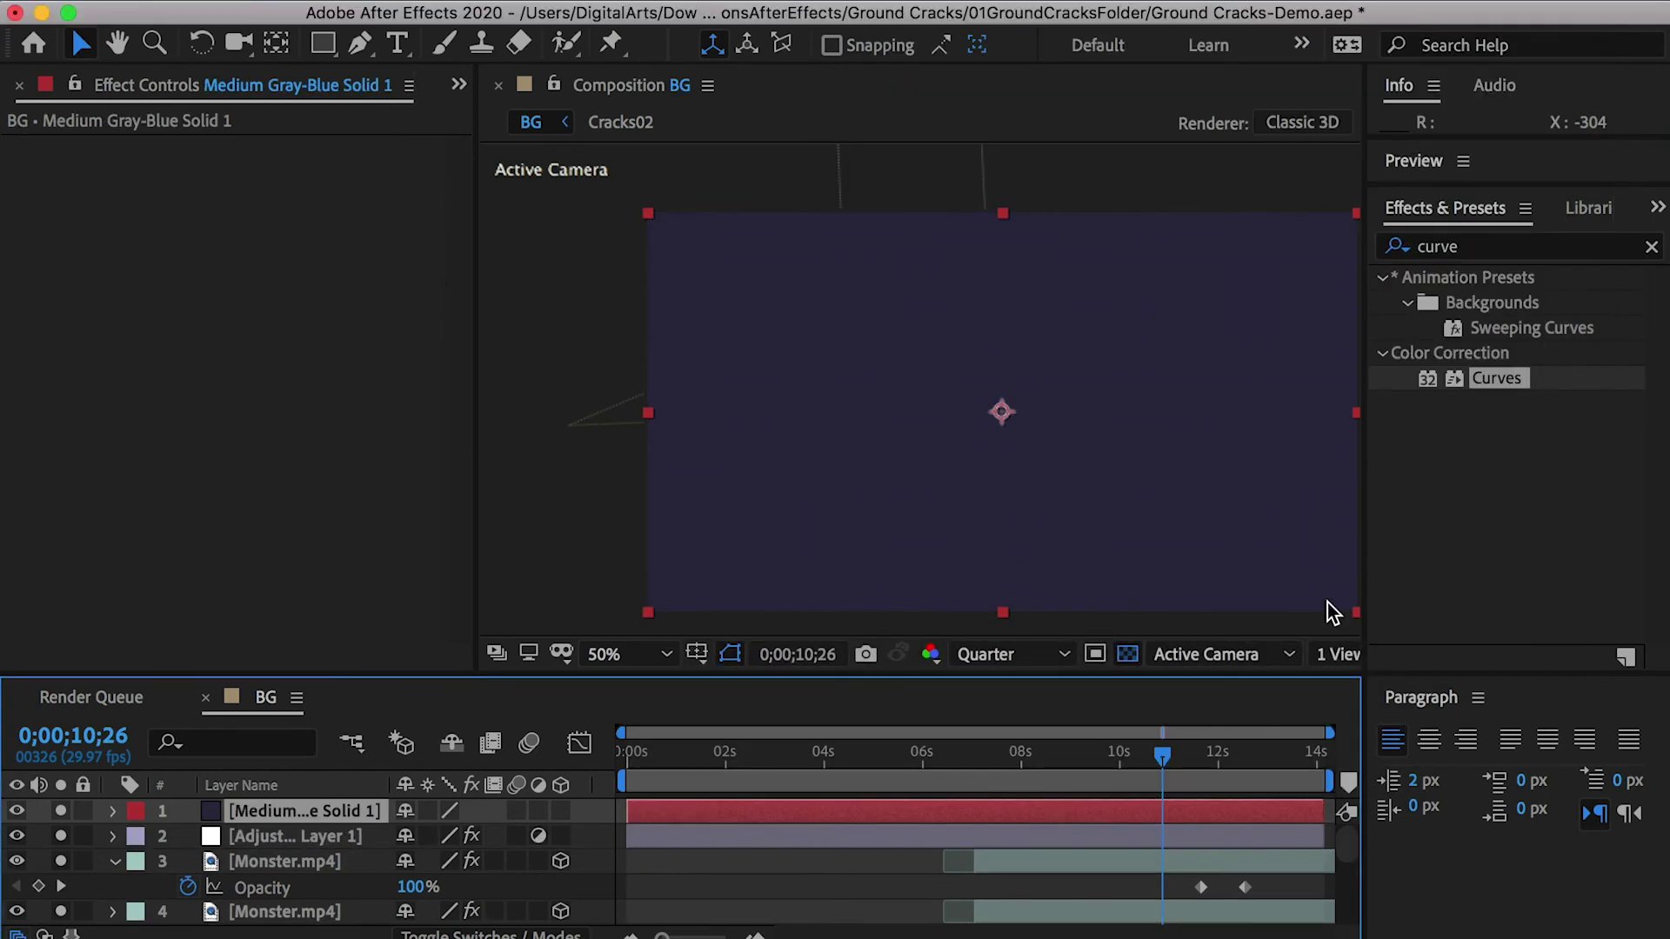
Set the navy solid's blending mode to Multiply and its opacity to 40%
right_click(320, 810)
mouse_move(409, 854)
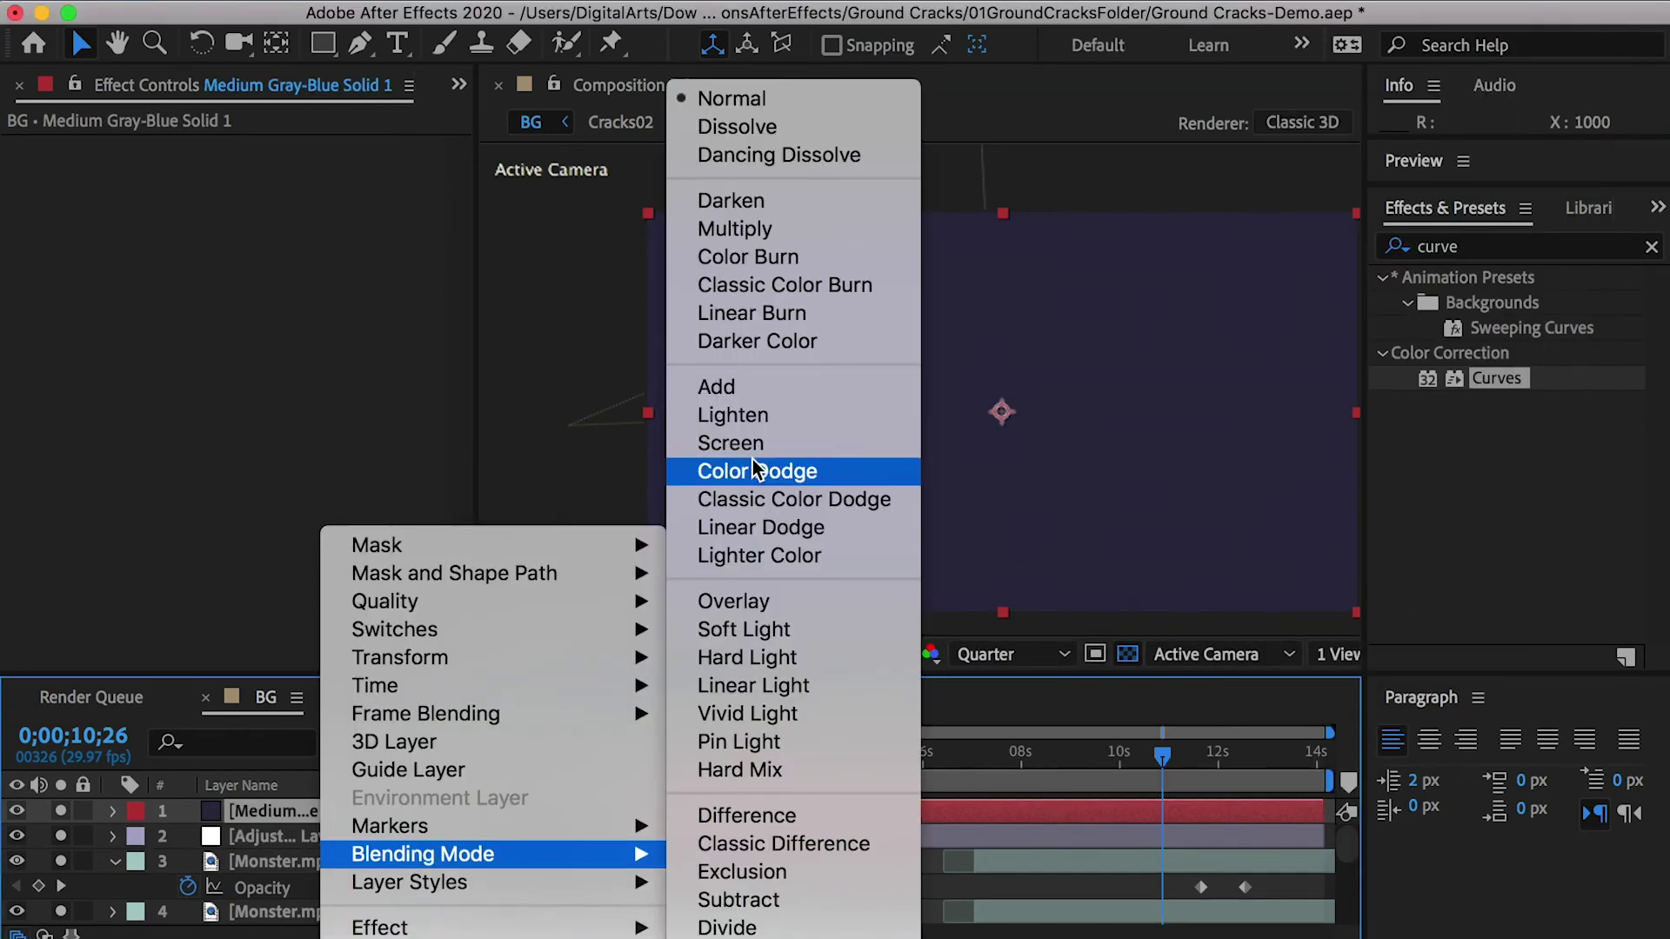
click(738, 228)
key(t)
click(417, 837)
text(22)
key(Return)
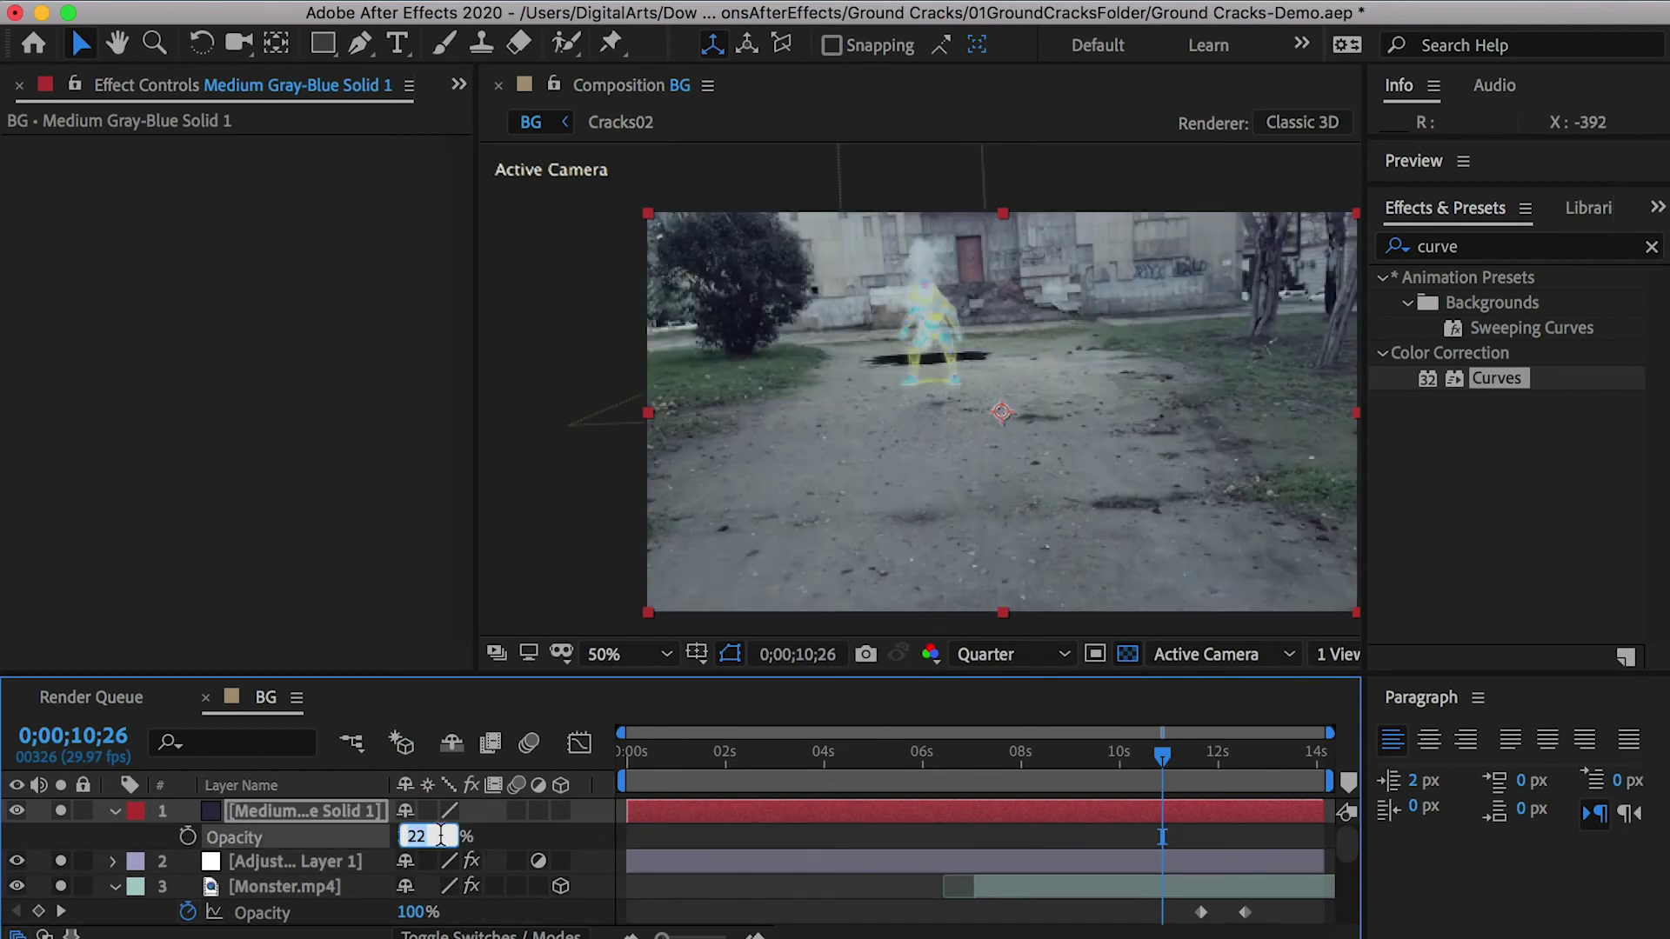
text(0)
key(Return)
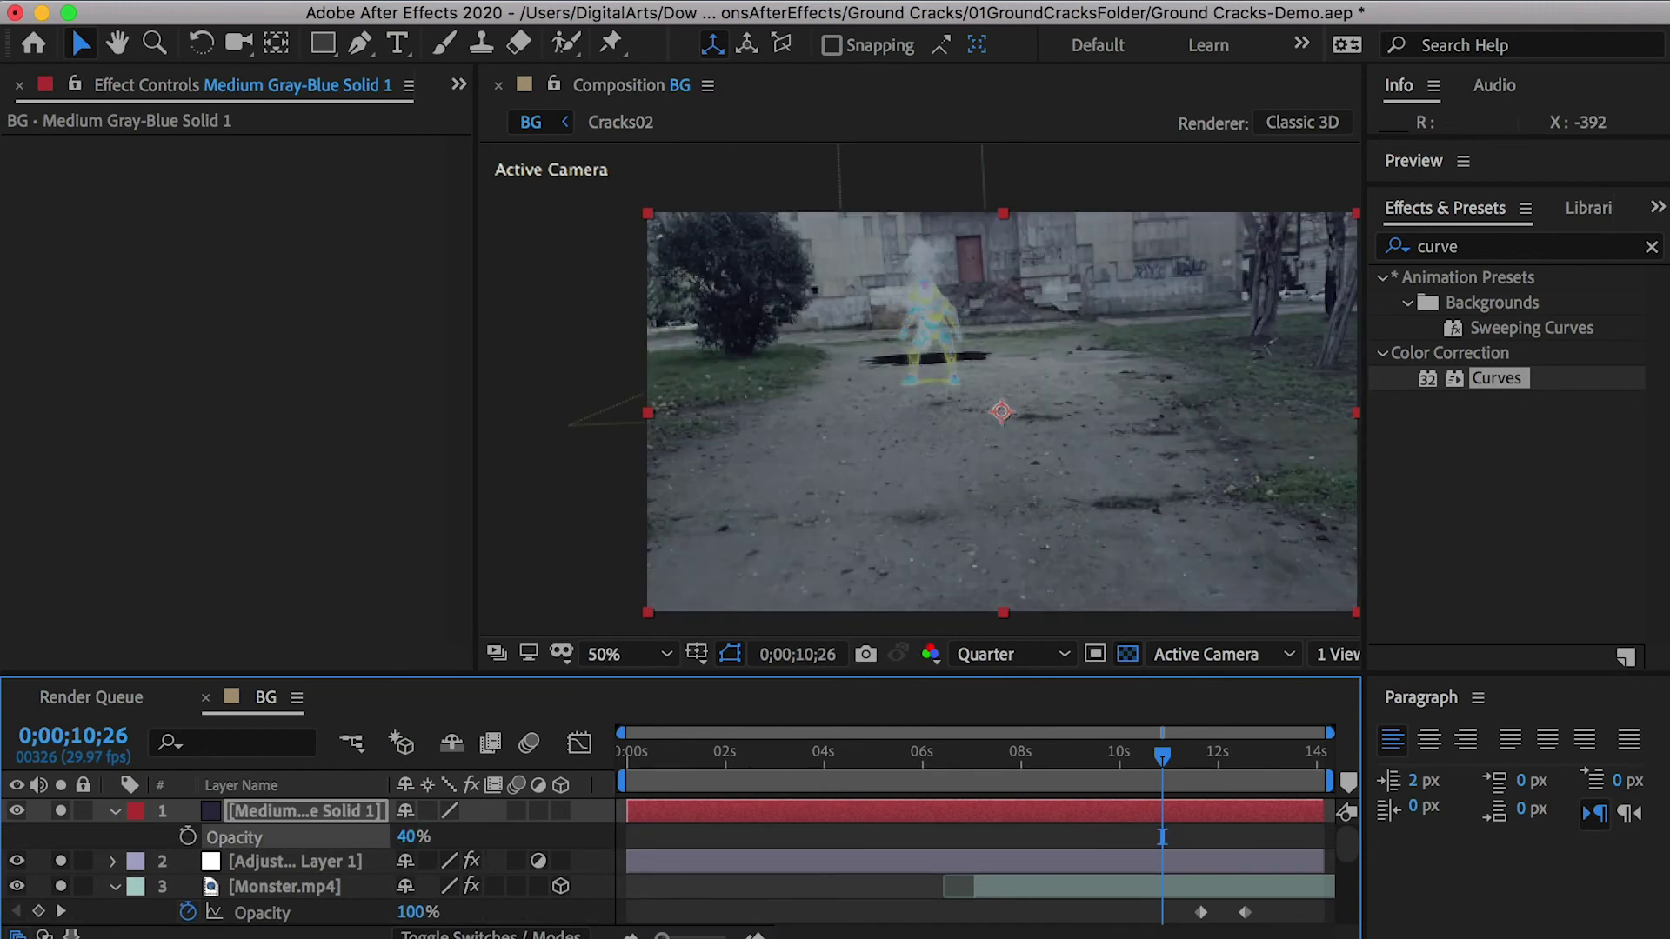
Draw an elliptical mask on the navy solid and adjust it to span the full width and height of the frame
drag(320, 46, 413, 104)
mouse_move(650, 222)
mouse_down()
mouse_move(1348, 587)
mouse_move(1357, 611)
mouse_move(1250, 590)
mouse_move(1265, 613)
mouse_up()
key(comma)
key(v)
scroll(977, 380, up, 1)
double_click(998, 219)
drag(1145, 492, 1135, 485)
key(Return)
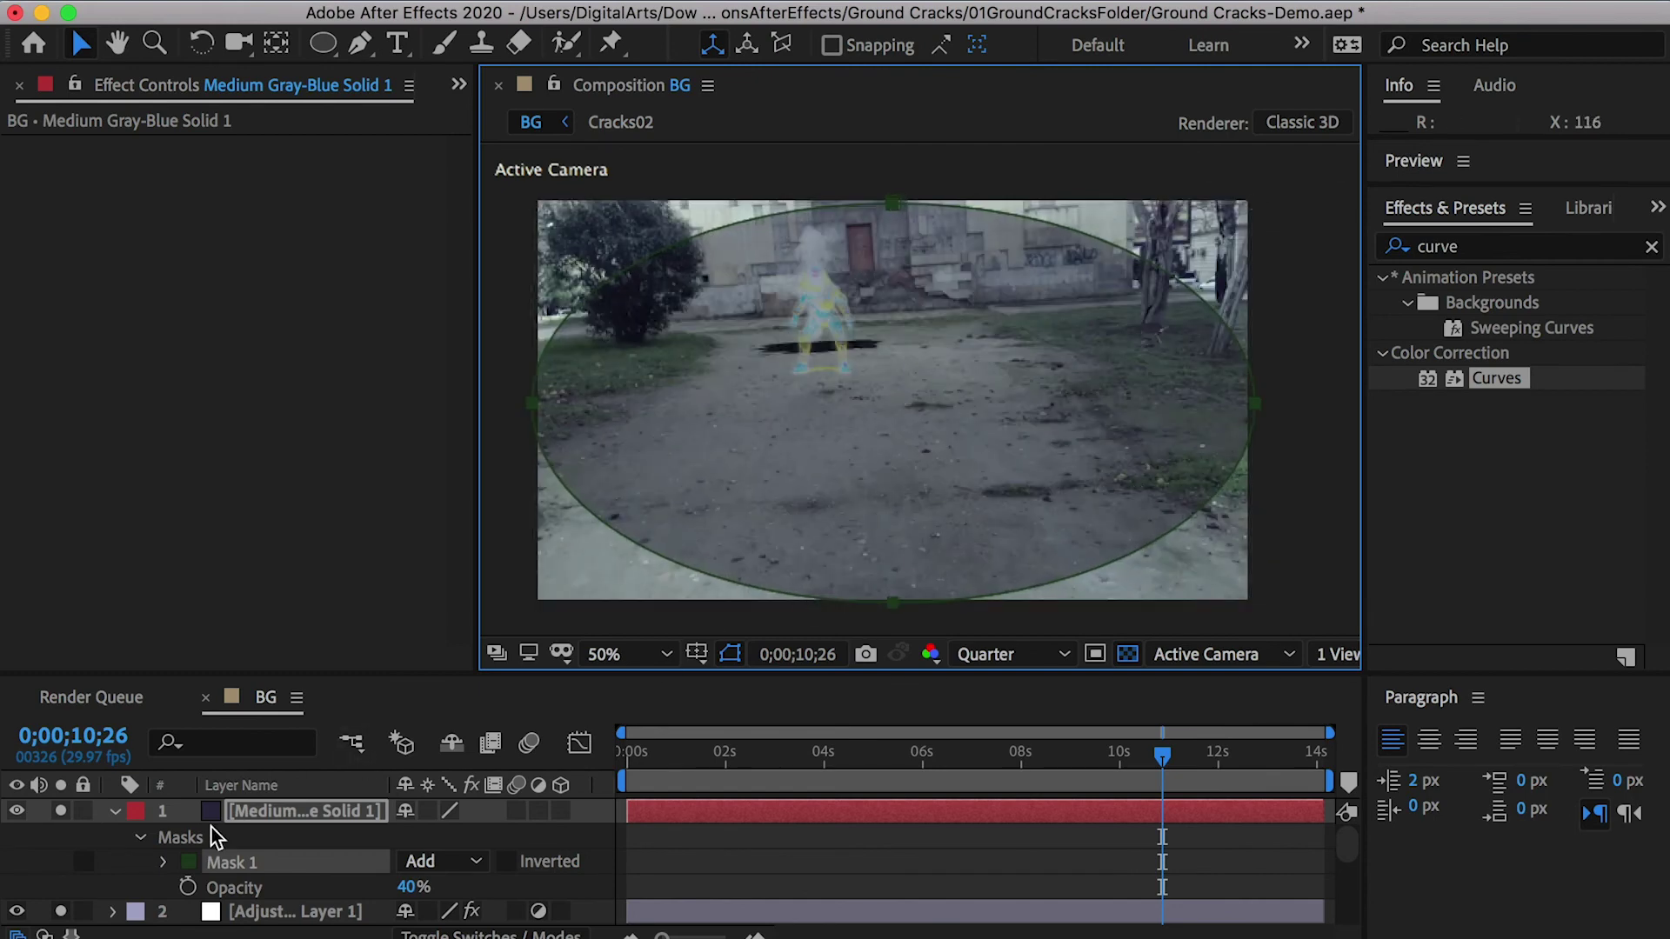
Set the elliptical mask's feather to 200 pixels and its mode to Subtract to form a vignette
click(161, 862)
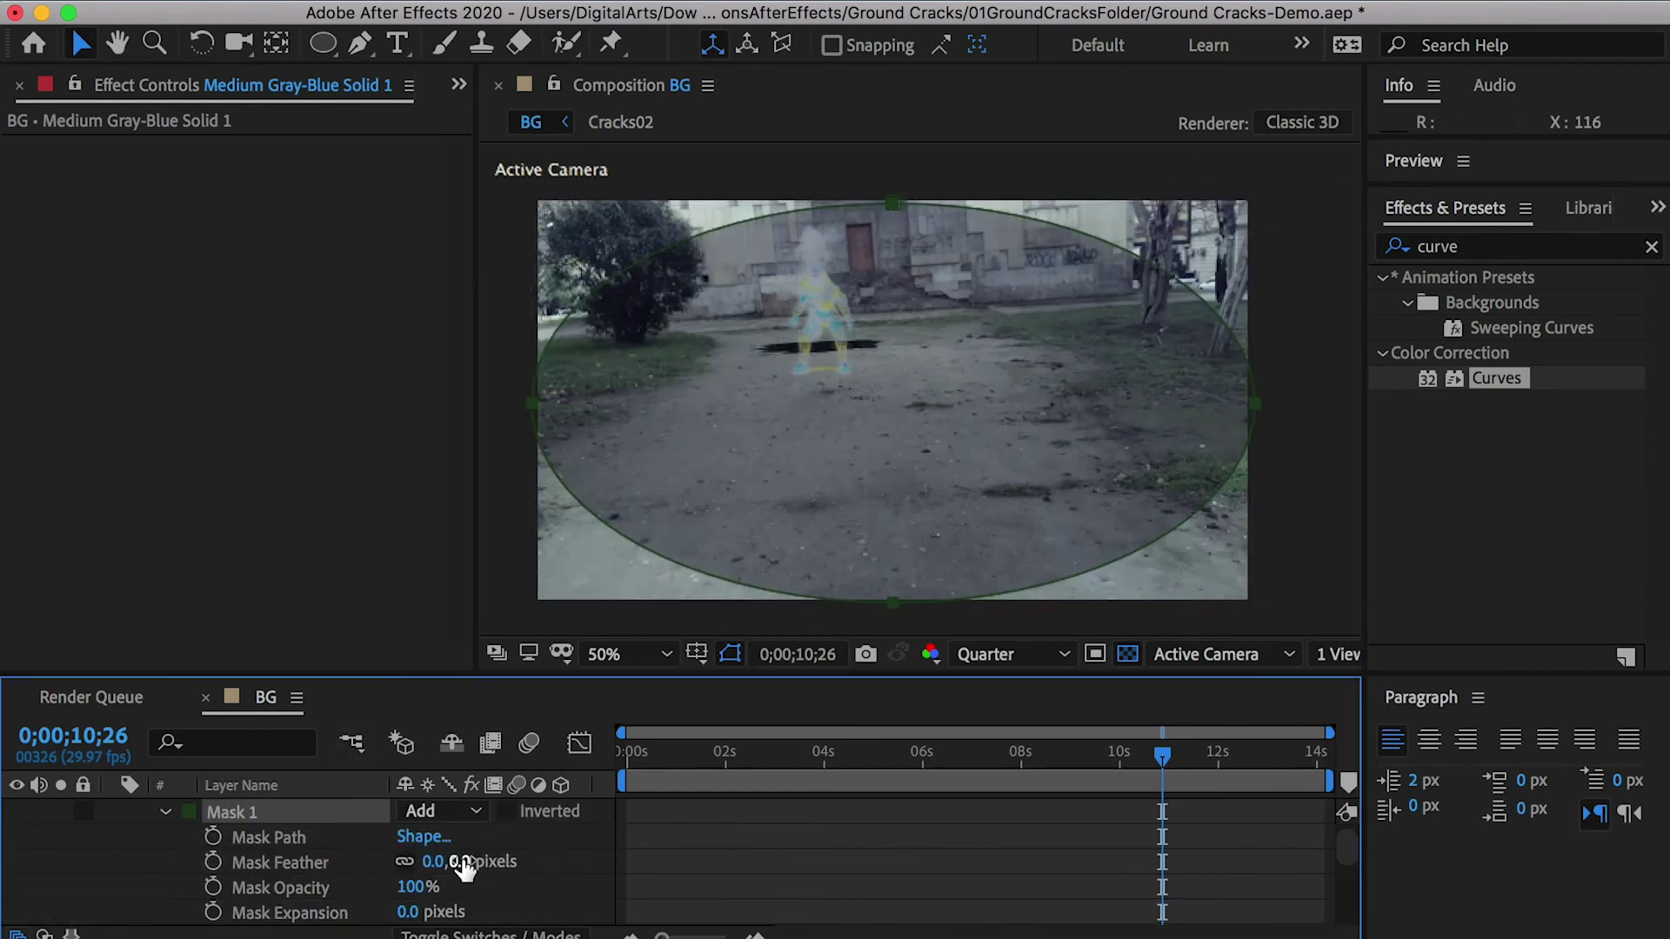
drag(472, 868, 546, 868)
key(Return)
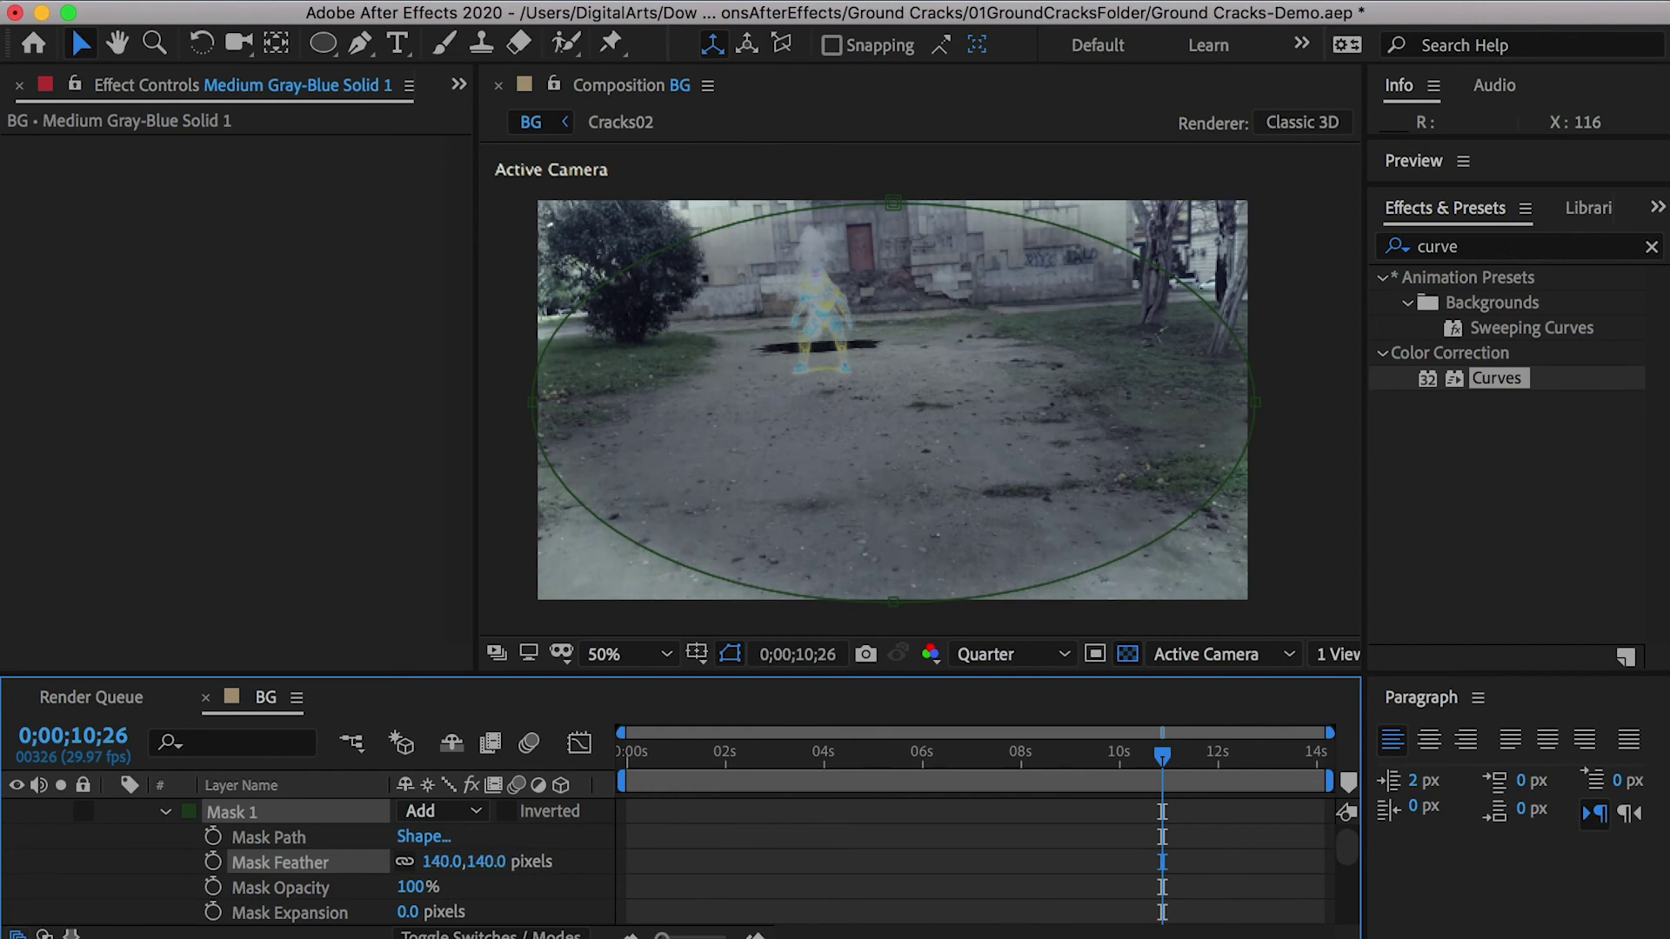
click(441, 812)
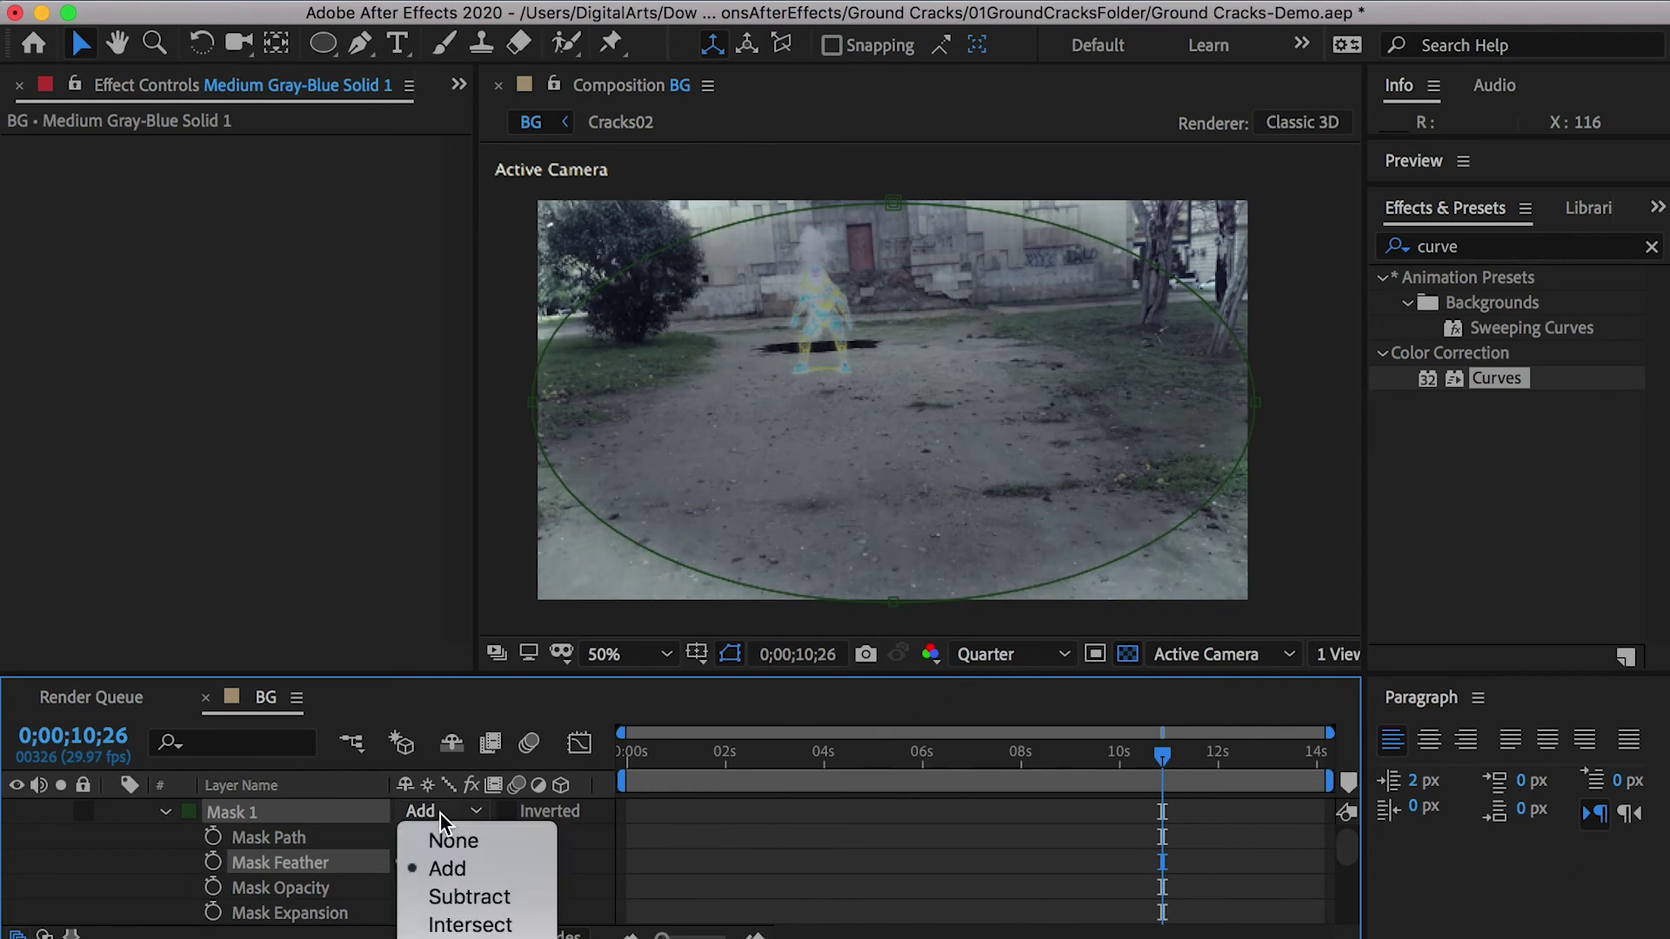
click(499, 901)
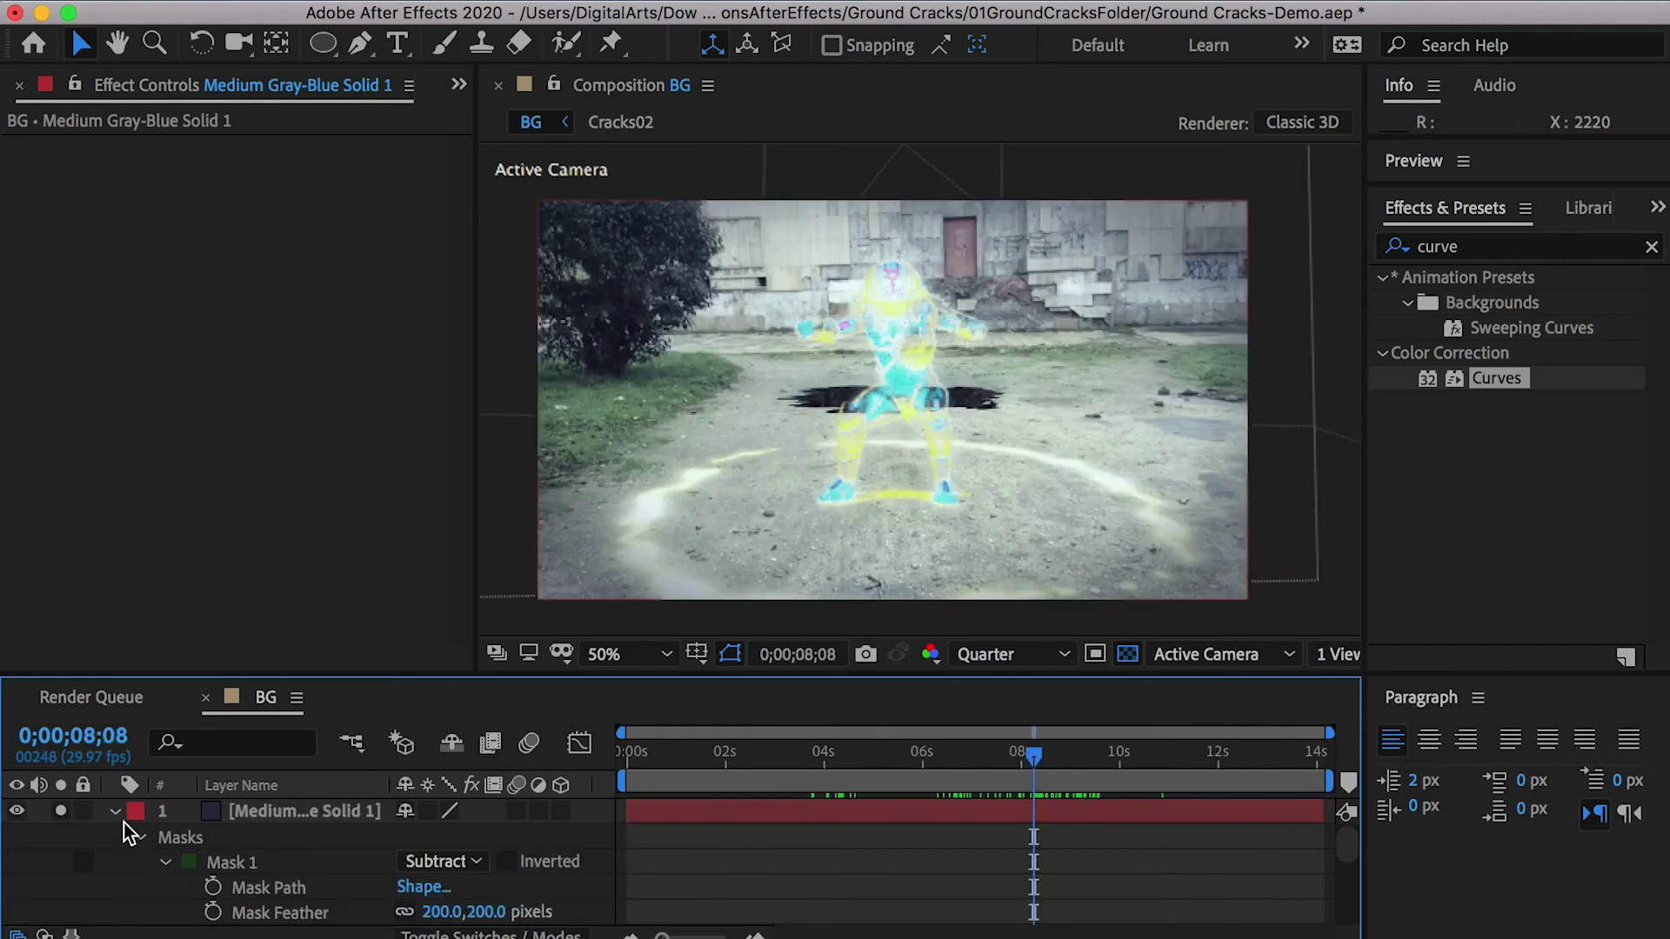
Collapse the layer properties and compare the finished composite with the original footage by soloing and unsoloing layers down the stack
click(112, 810)
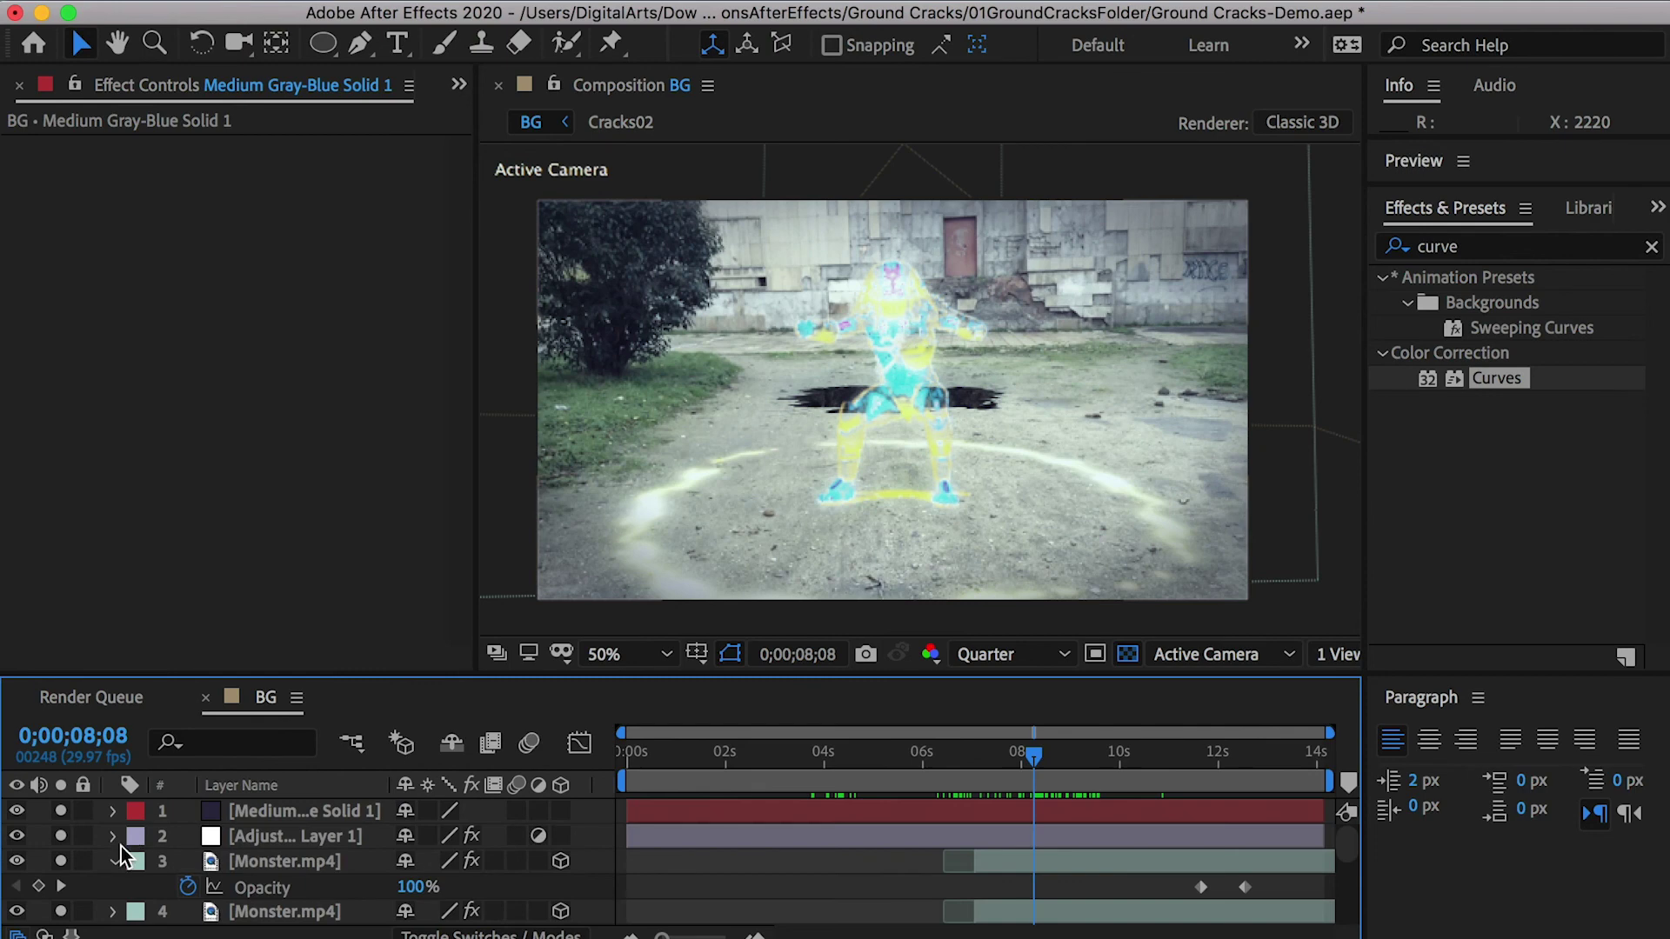
click(112, 861)
drag(60, 811, 60, 889)
scroll(94, 893, down, 2)
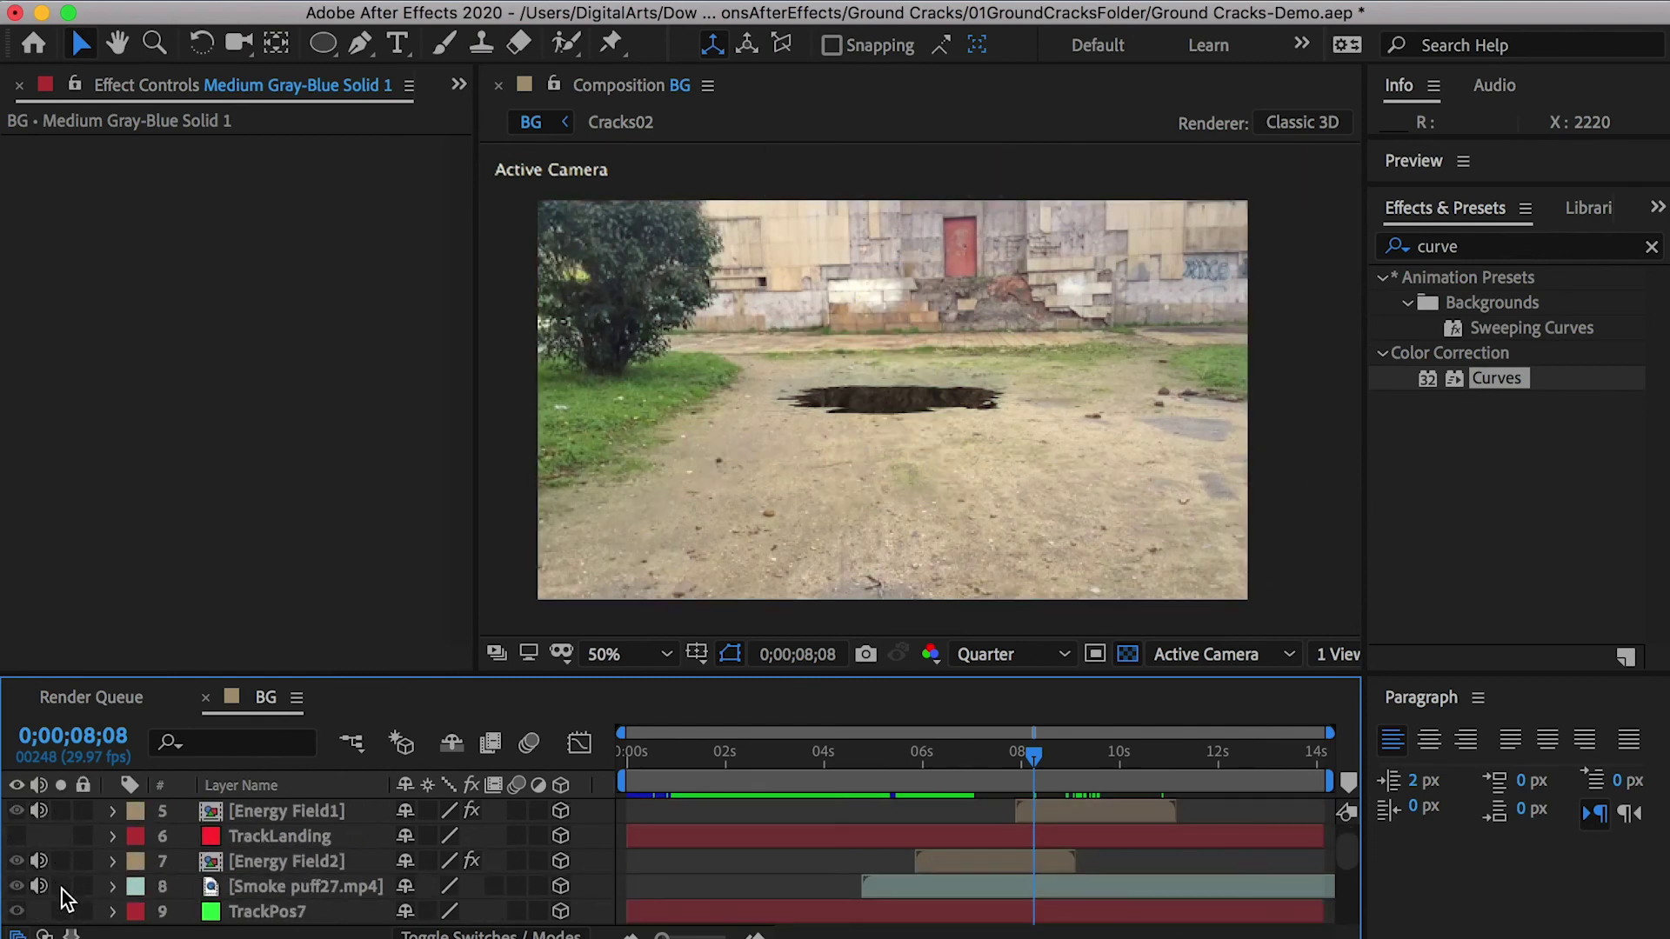
scroll(62, 889, down, 4)
scroll(64, 889, down, 3)
click(60, 886)
scroll(65, 889, down, 5)
click(60, 910)
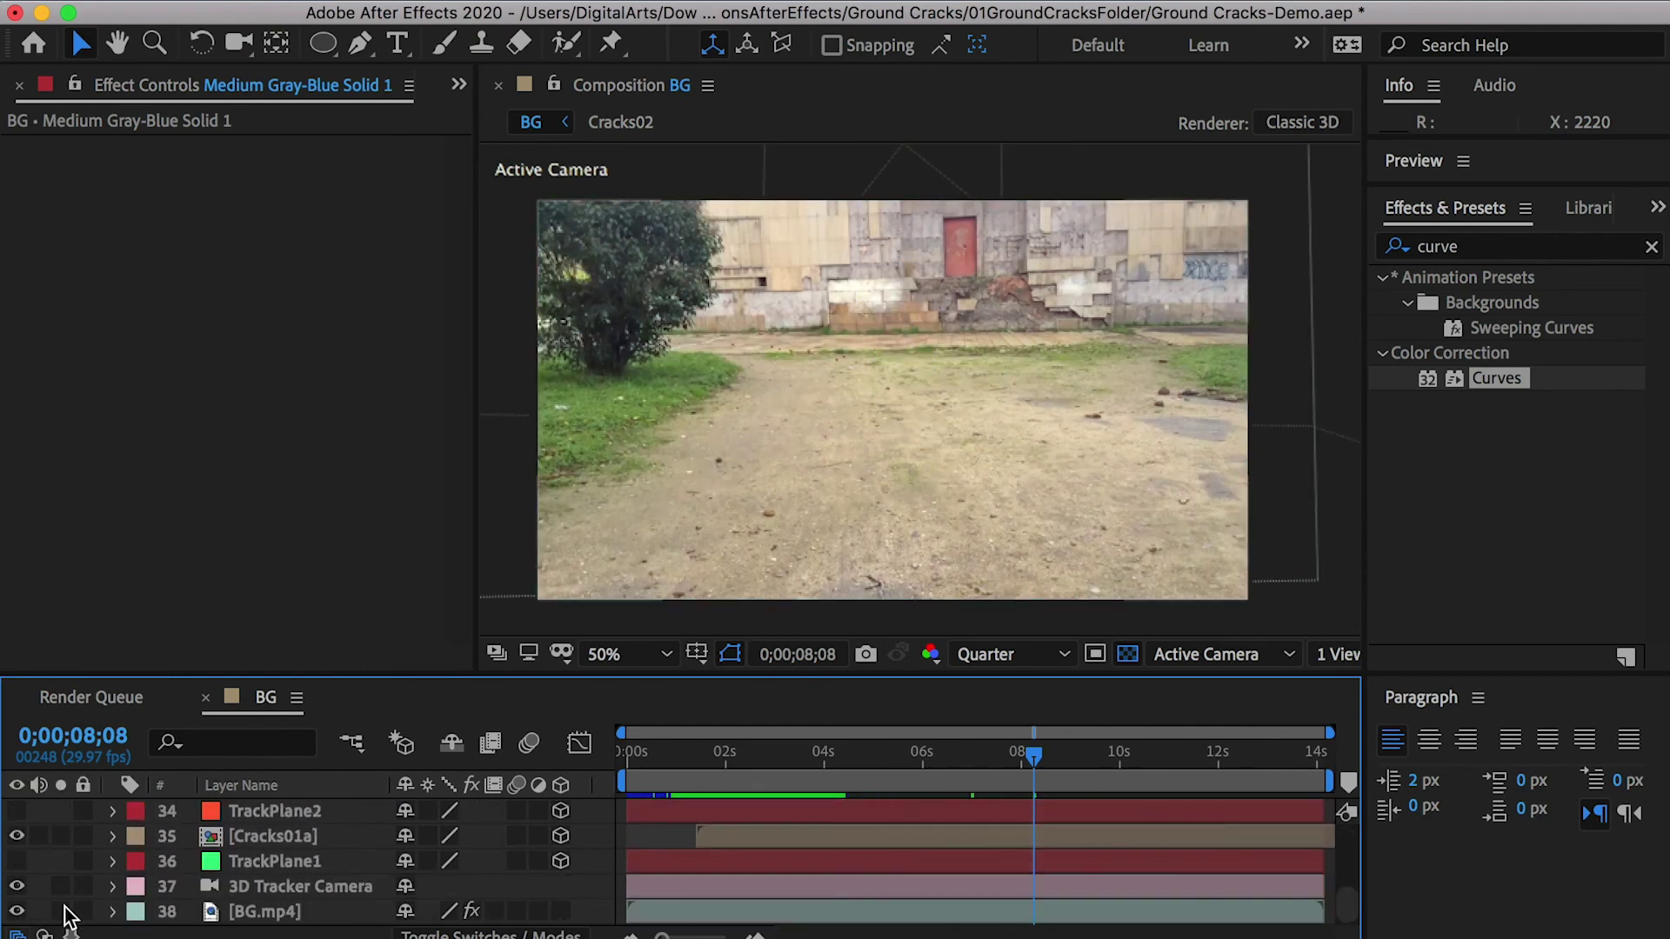
scroll(65, 822, up, 15)
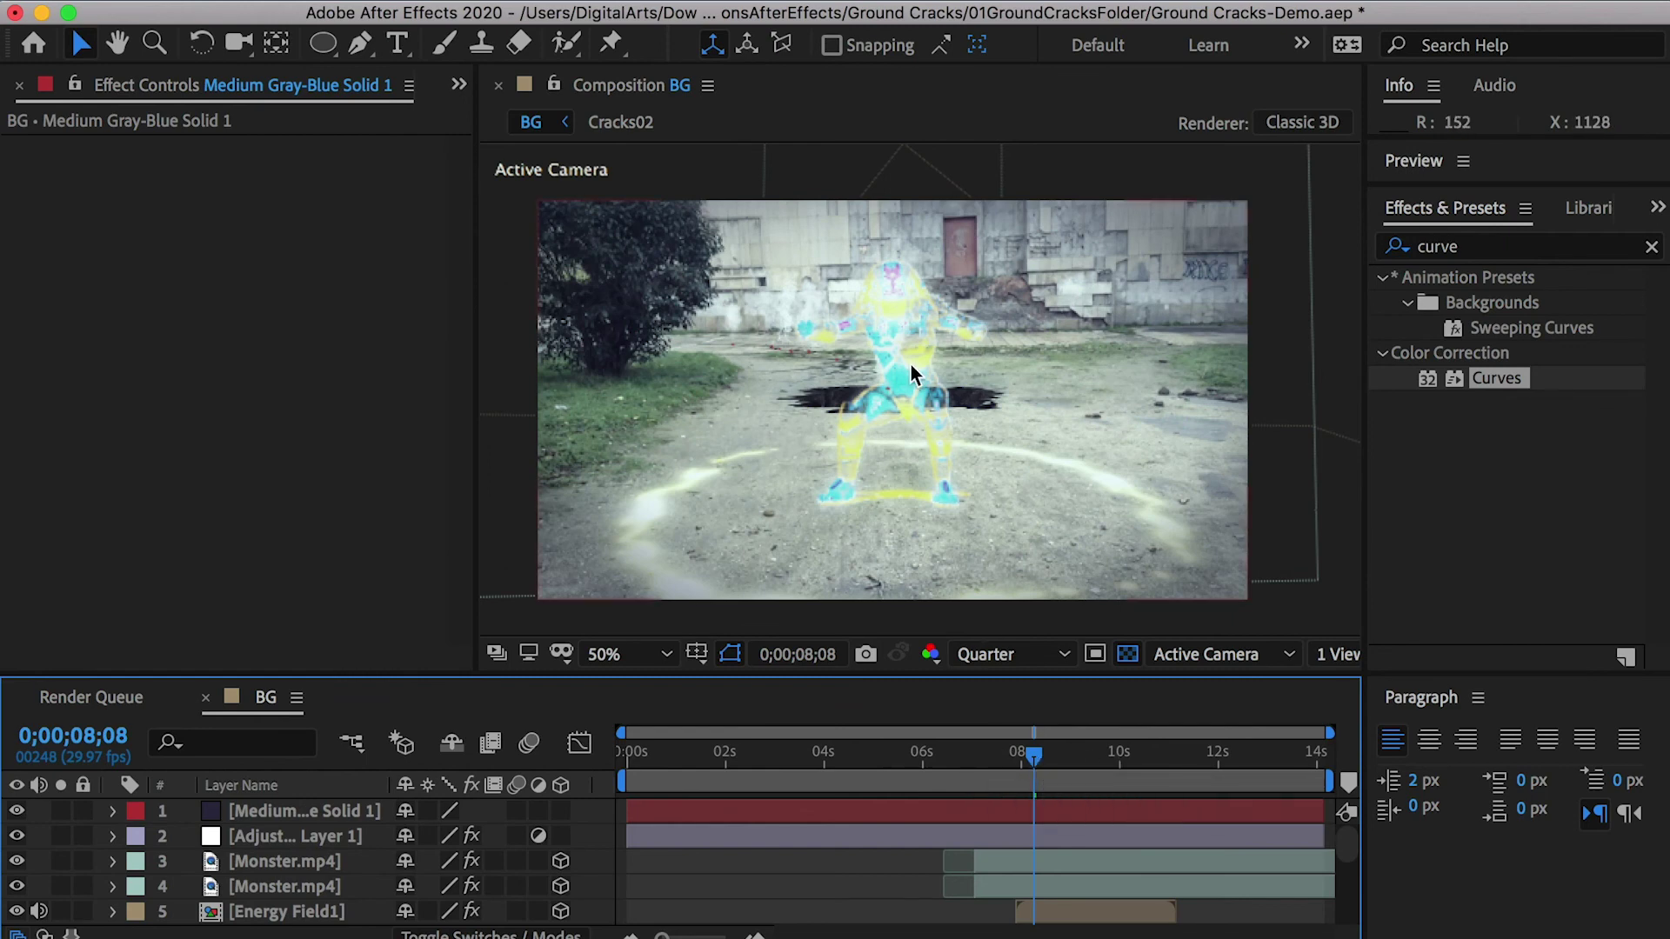
Send the BG composition to the Adobe Media Encoder queue and open its output format choices
click(251, 14)
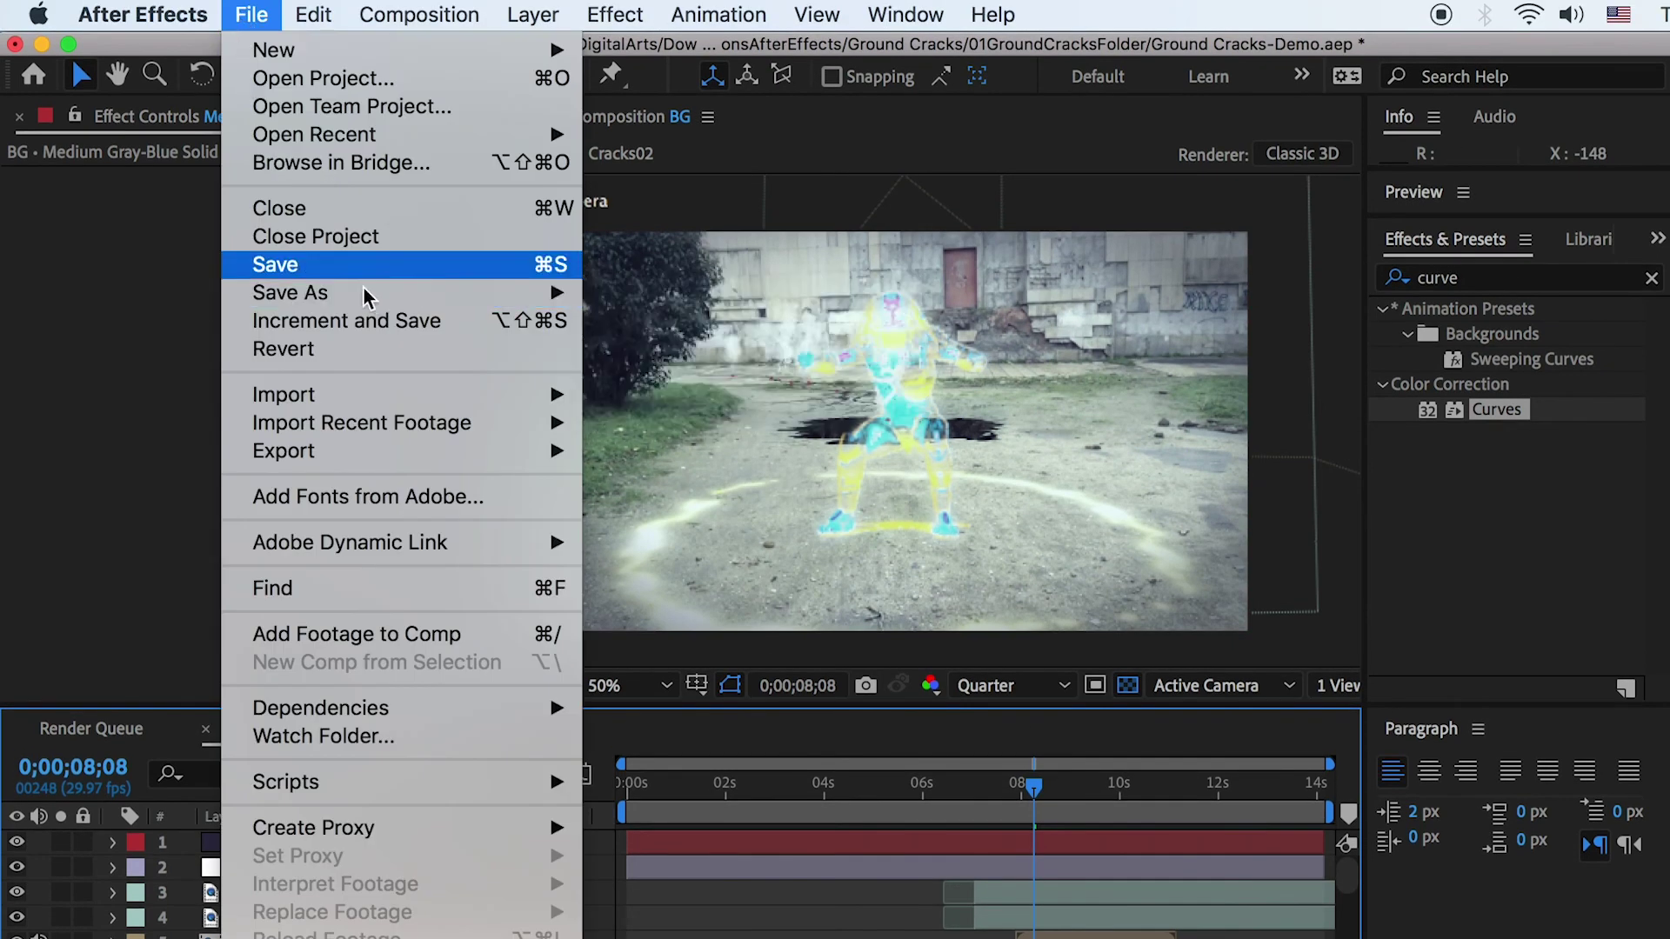
mouse_move(383, 451)
click(854, 452)
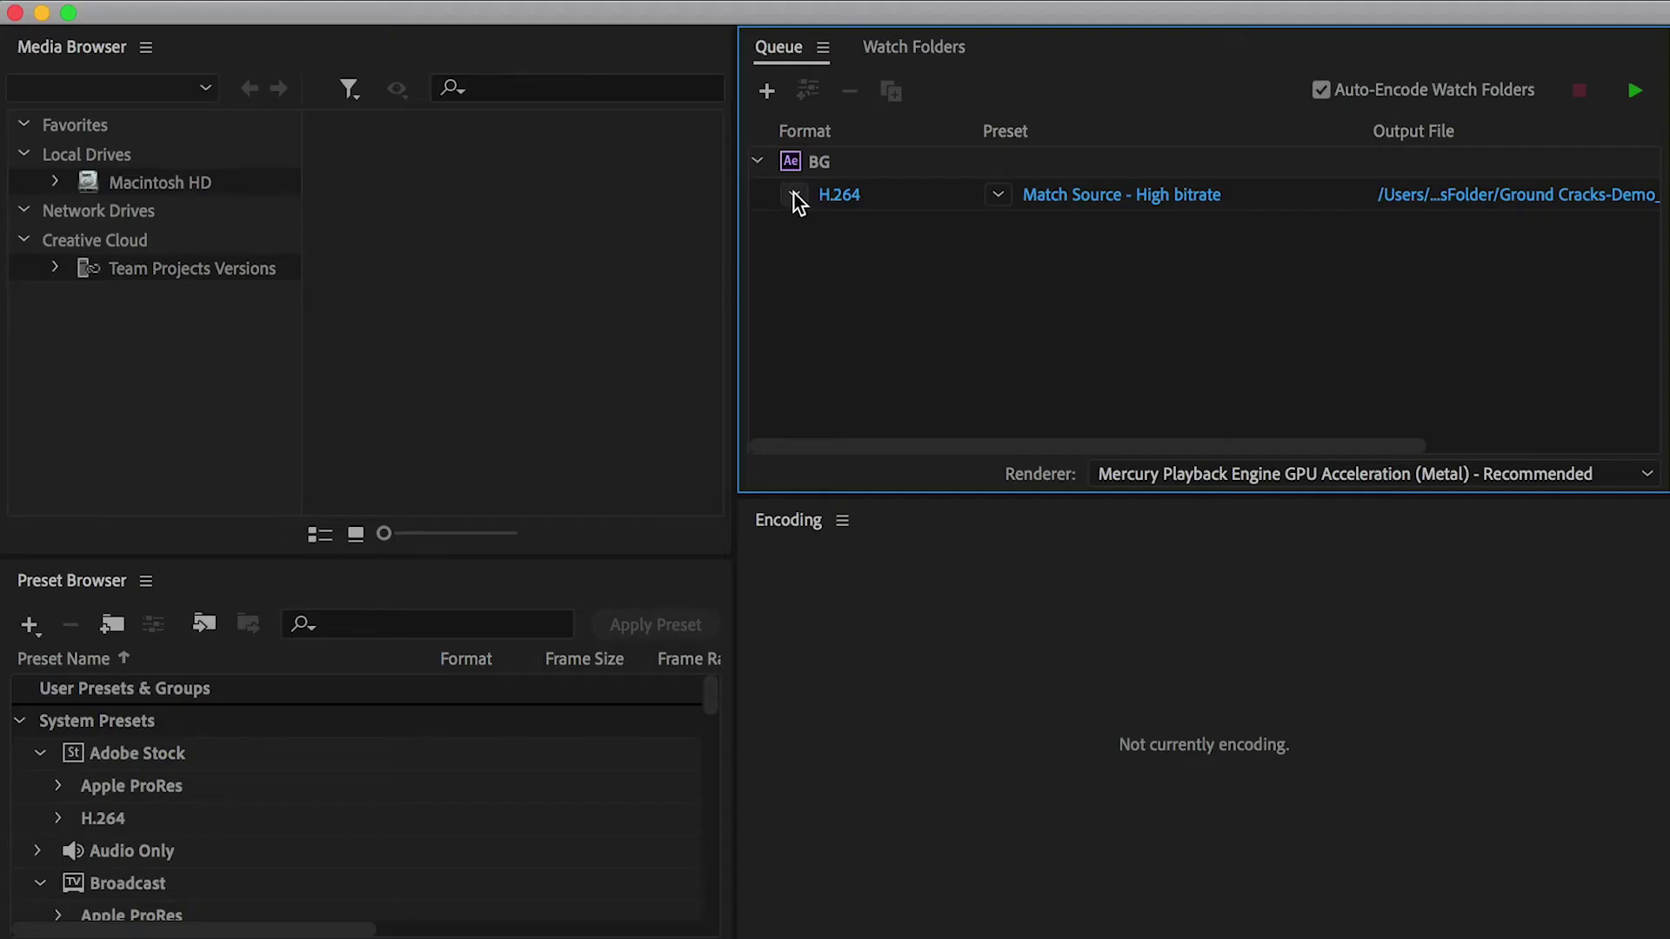
click(795, 193)
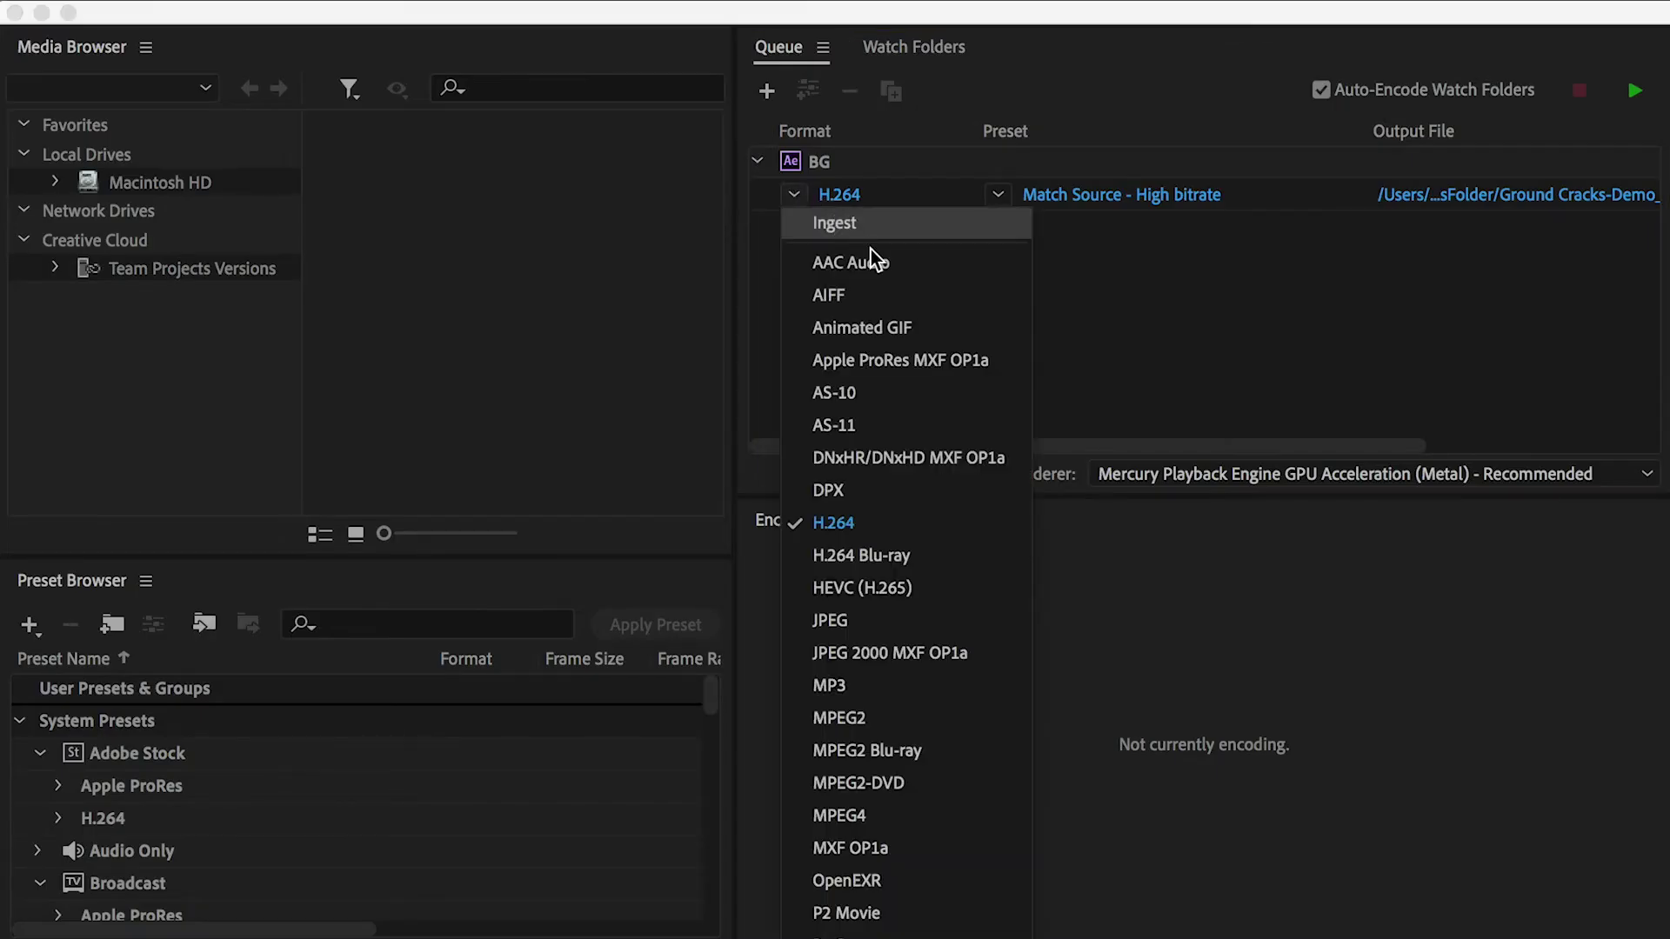